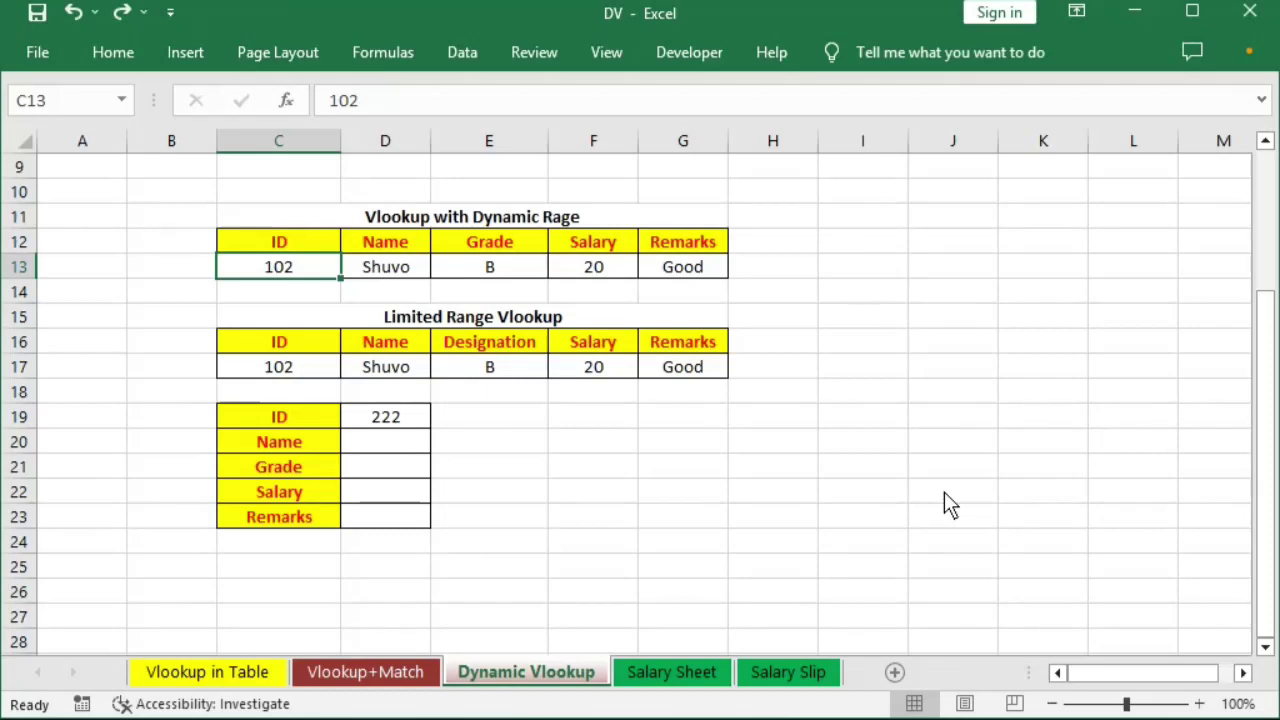
# - Review the lookup blocks on Dynamic Vlookup, starting from the Vlookup with Dynamic Range title
pyautogui.click(606, 520)
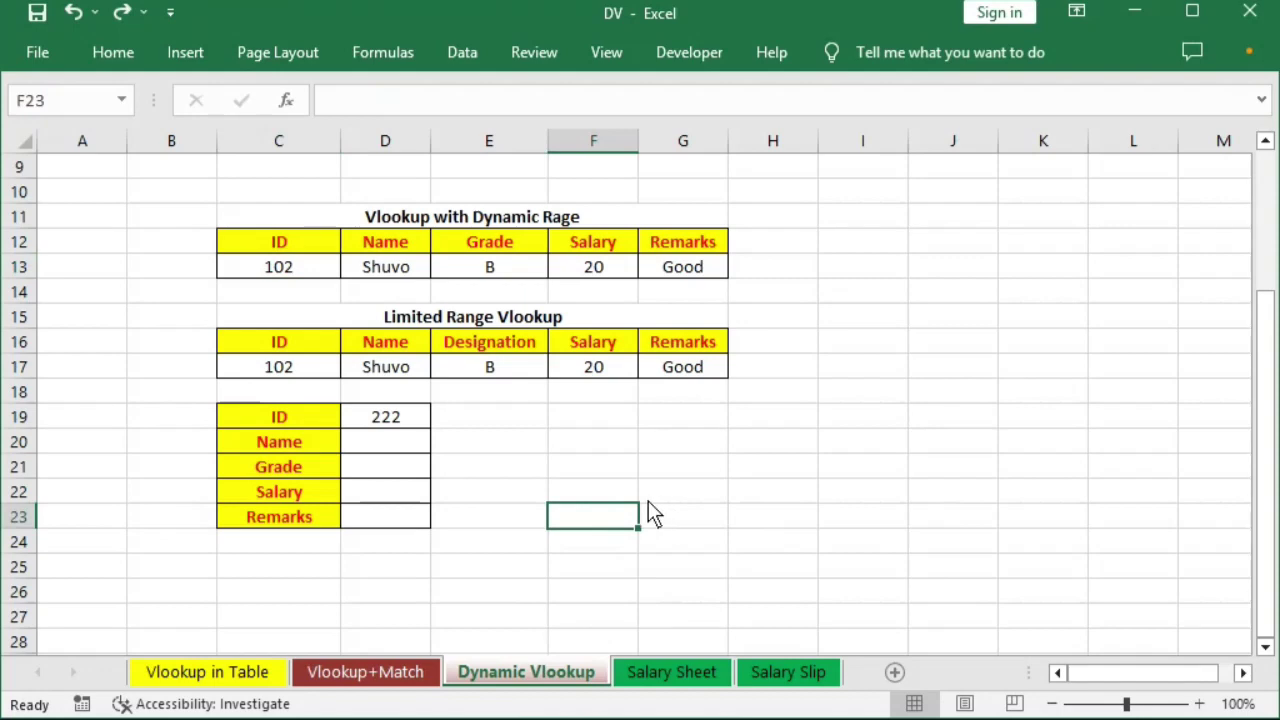
pyautogui.click(486, 395)
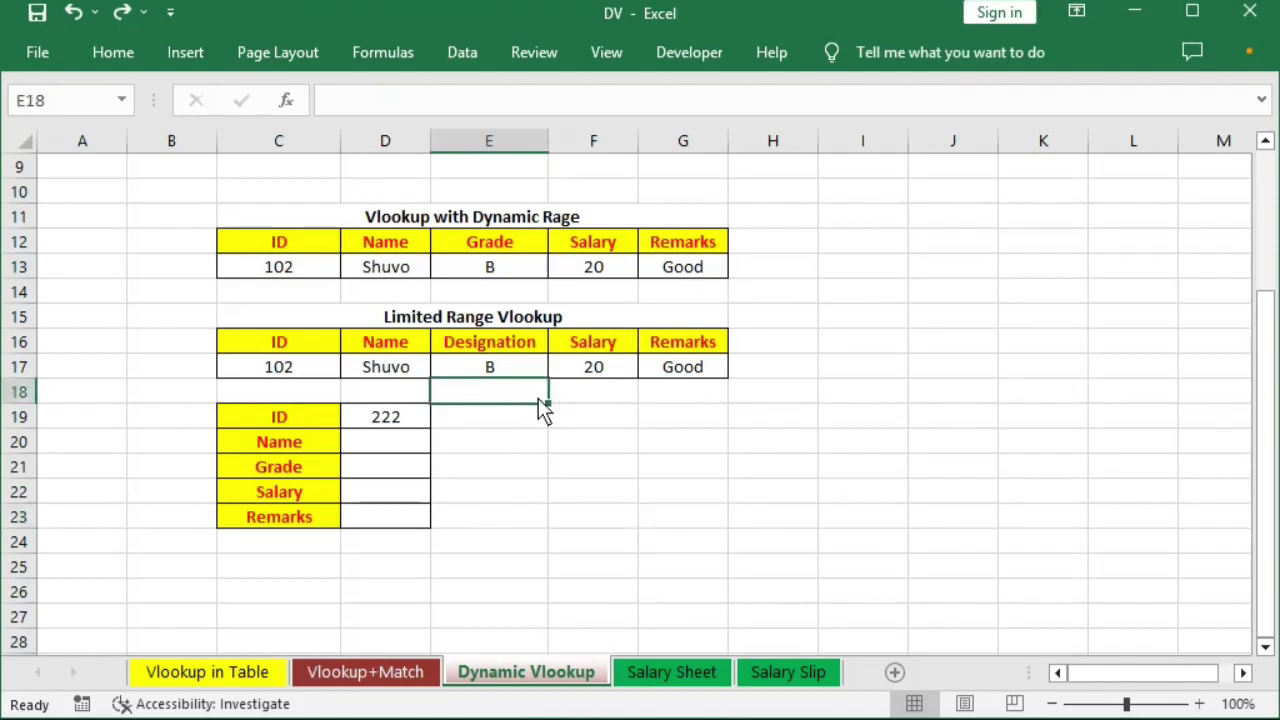
pyautogui.click(425, 218)
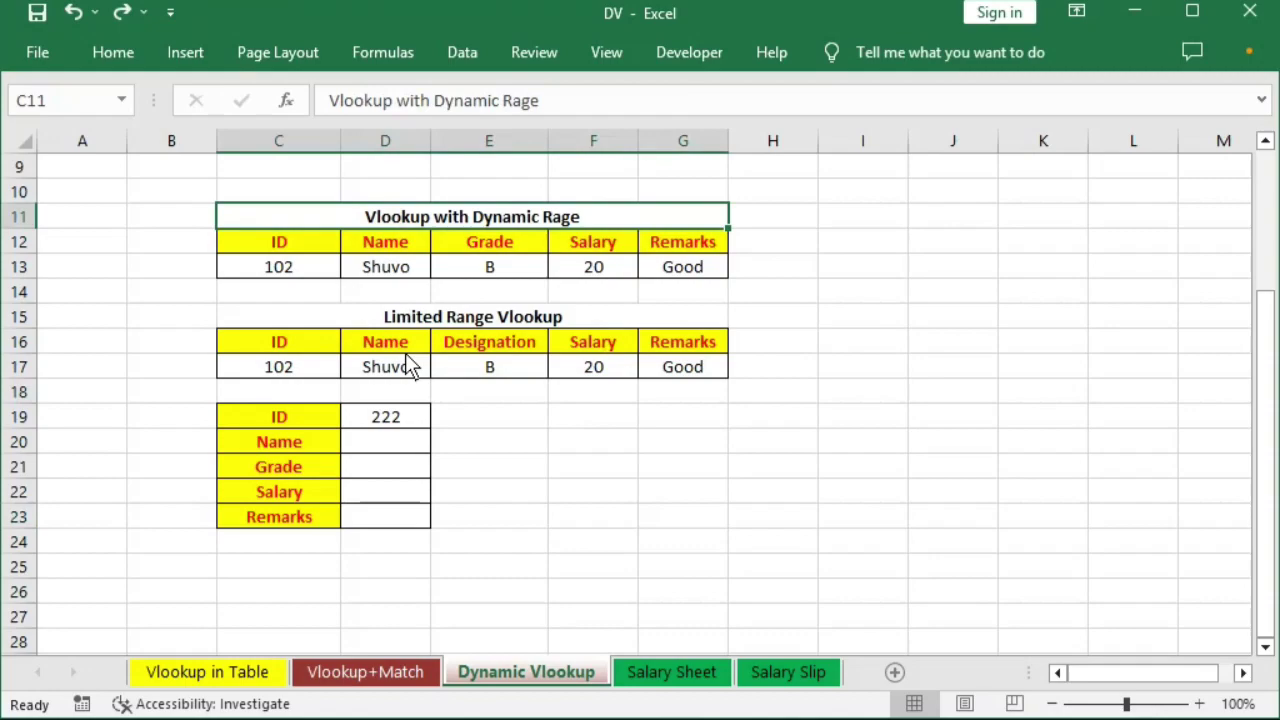
# - Switch to Vlookup+Match and look over the area around the ID source table
pyautogui.click(377, 670)
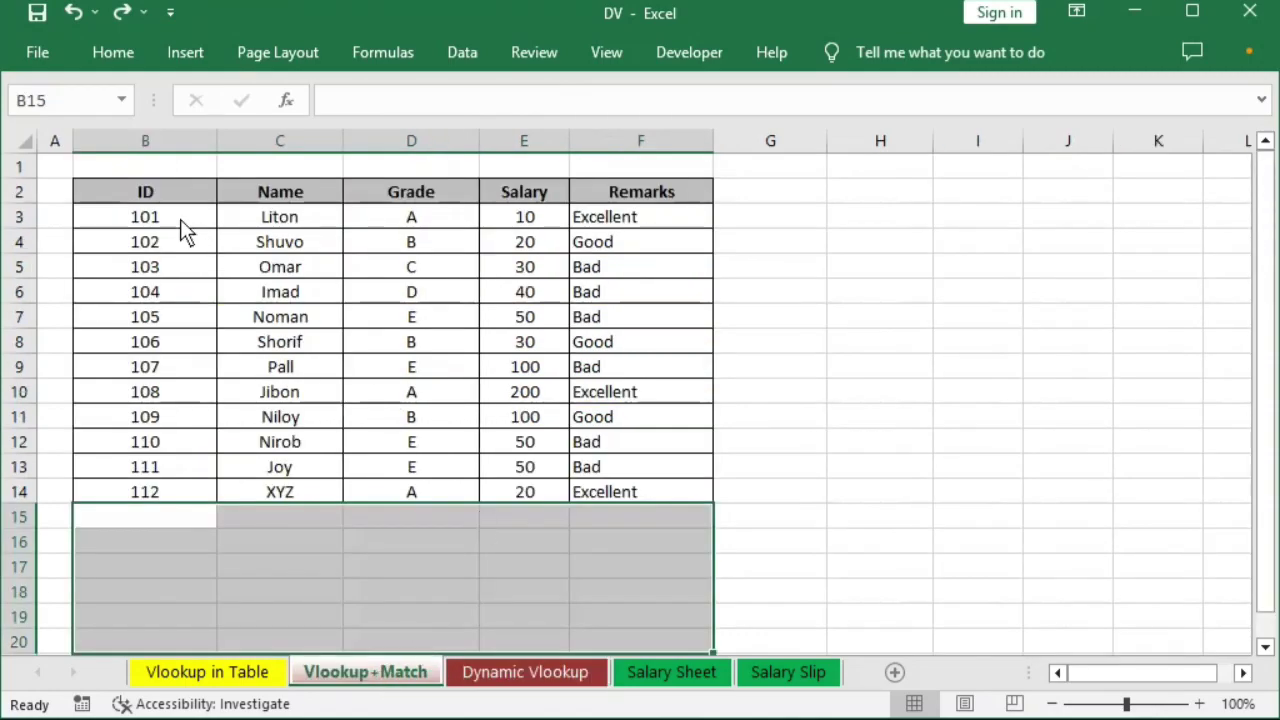
pyautogui.click(108, 520)
pyautogui.scroll(-1, 489, 555)
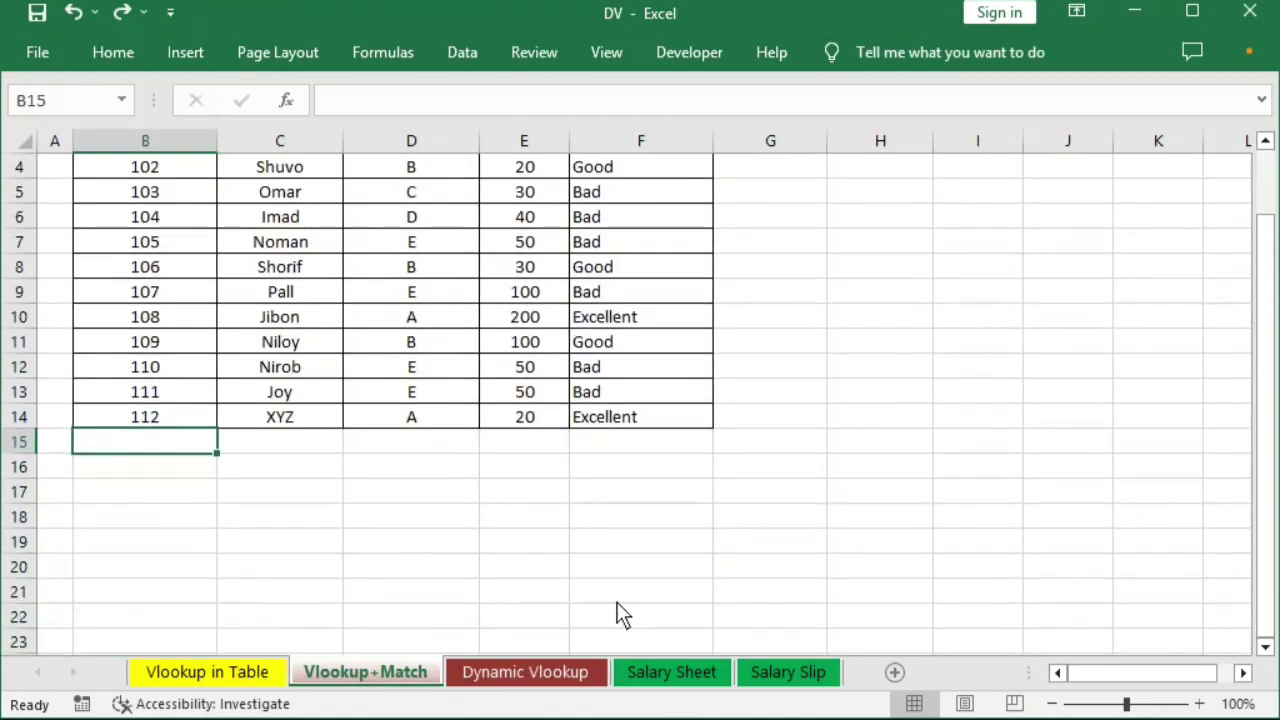
pyautogui.moveTo(620, 612); pyautogui.dragTo(794, 554)
pyautogui.scroll(1, 784, 196)
pyautogui.moveTo(784, 196); pyautogui.dragTo(815, 611)
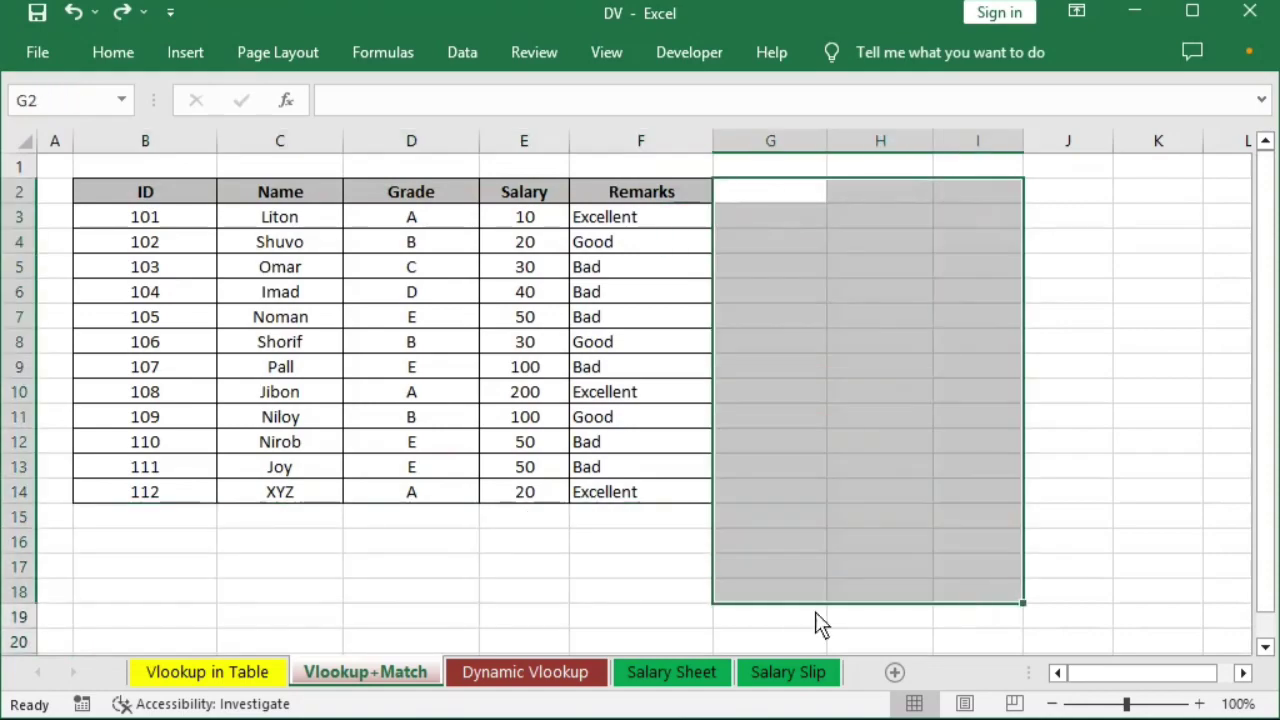
# - Compare the ID 102 lookup results on Dynamic Vlookup with the whole ID source table
pyautogui.click(568, 675)
pyautogui.moveTo(274, 269); pyautogui.dragTo(664, 268)
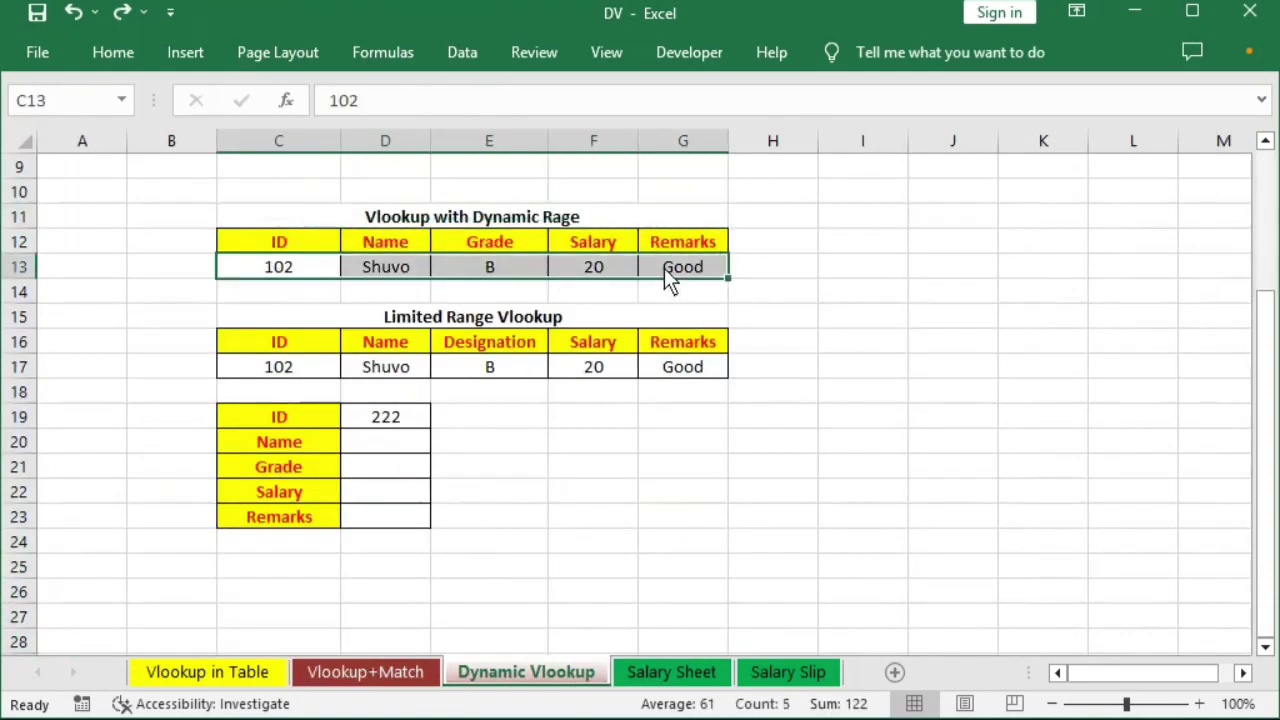
pyautogui.click(269, 373)
pyautogui.click(358, 670)
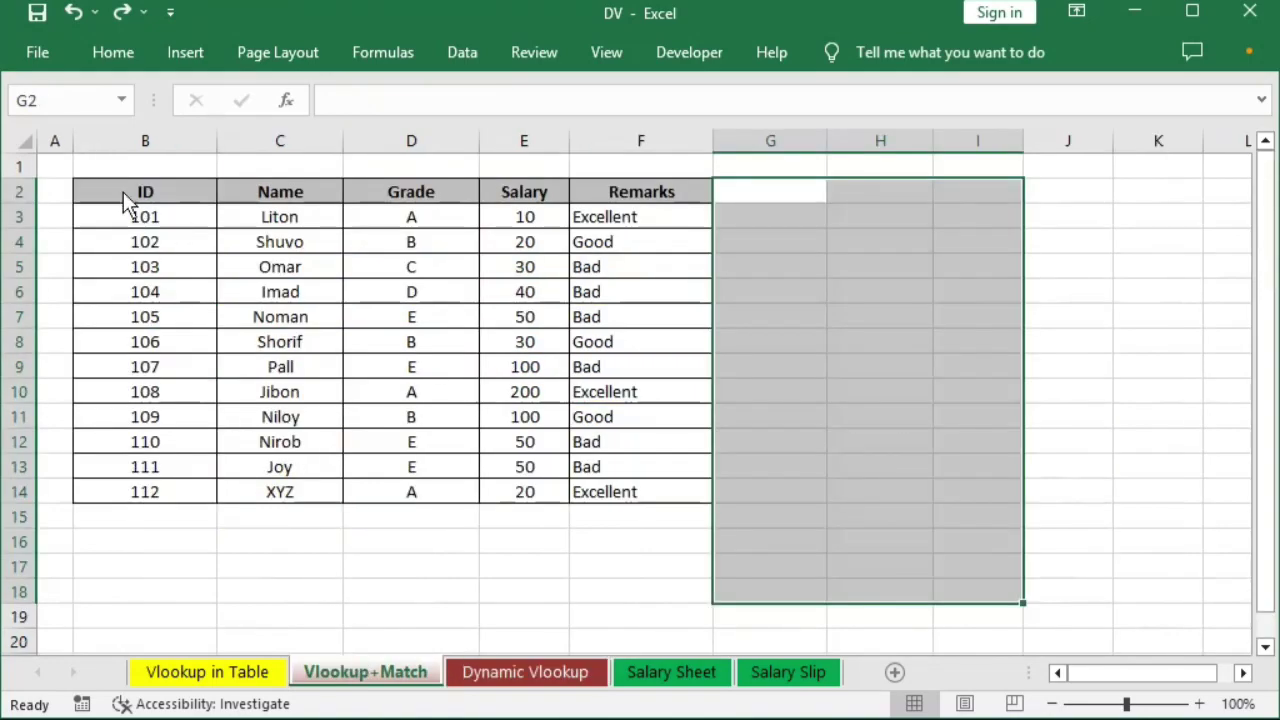
pyautogui.moveTo(123, 192); pyautogui.dragTo(635, 489)
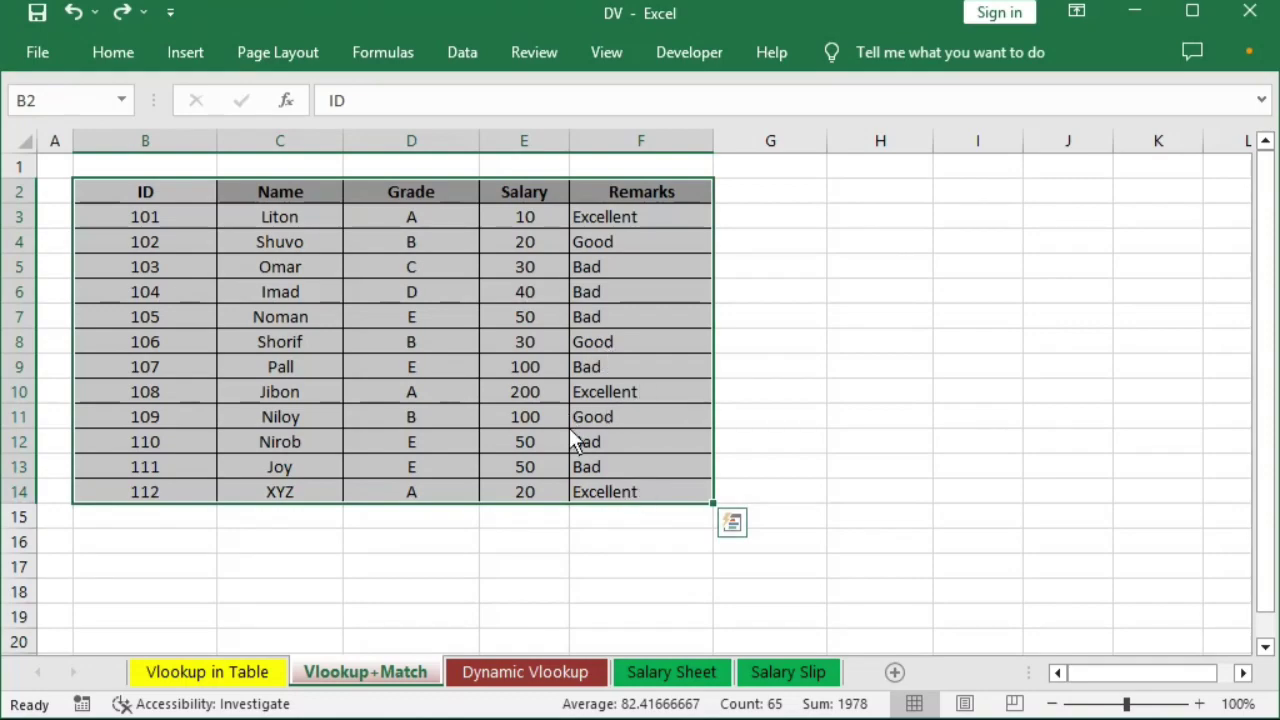
# - Back on Vlookup+Match, mark the empty row below and the empty columns beside the table
pyautogui.click(495, 672)
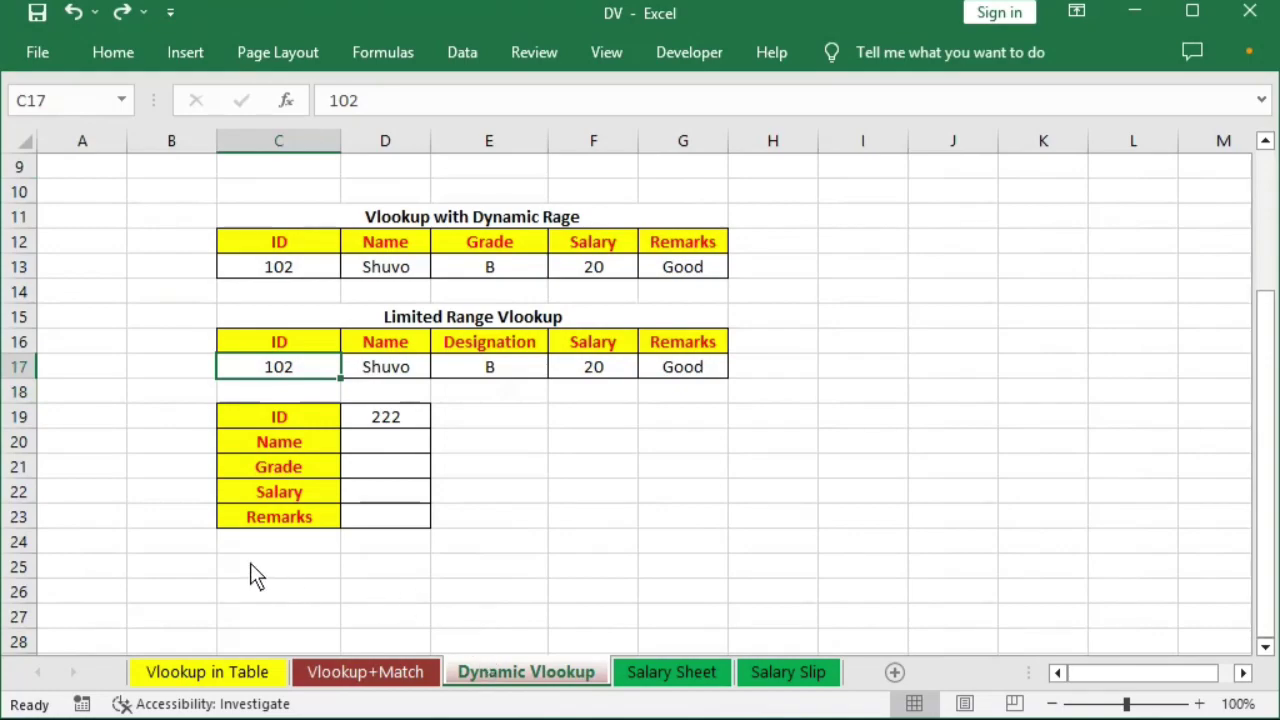
pyautogui.click(349, 675)
pyautogui.moveTo(280, 467); pyautogui.dragTo(140, 532)
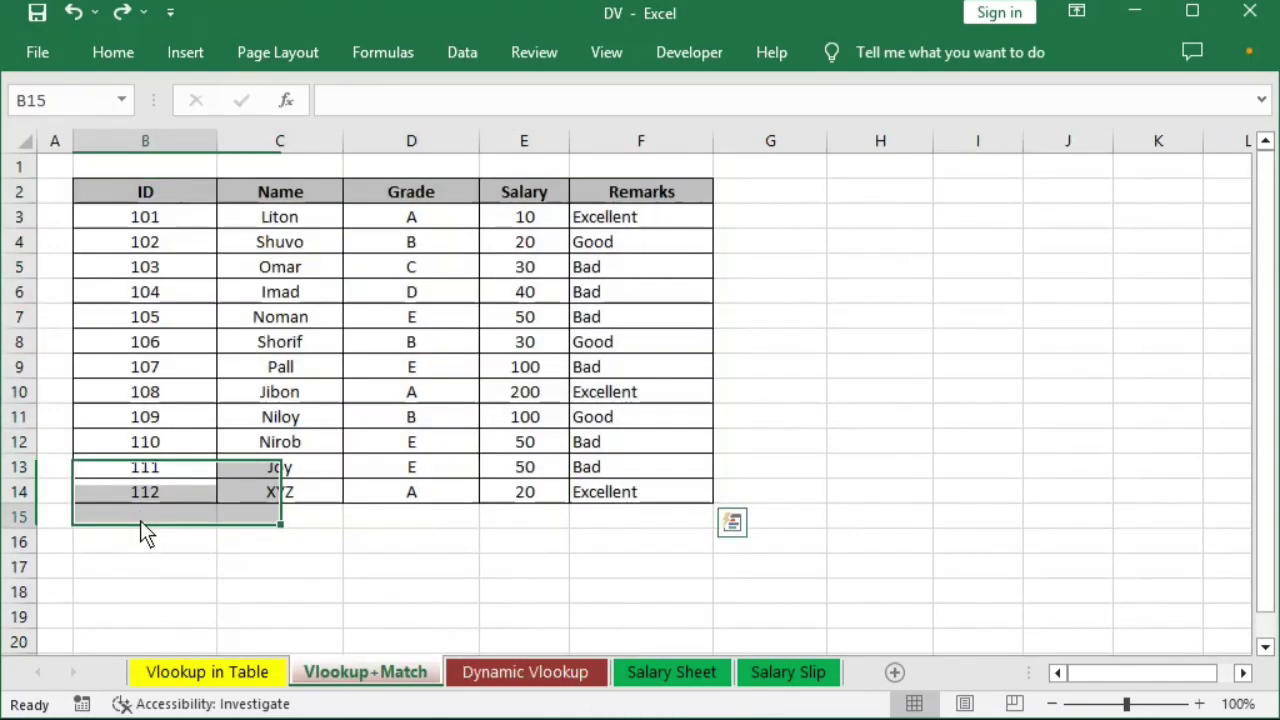
pyautogui.moveTo(765, 216); pyautogui.dragTo(875, 492)
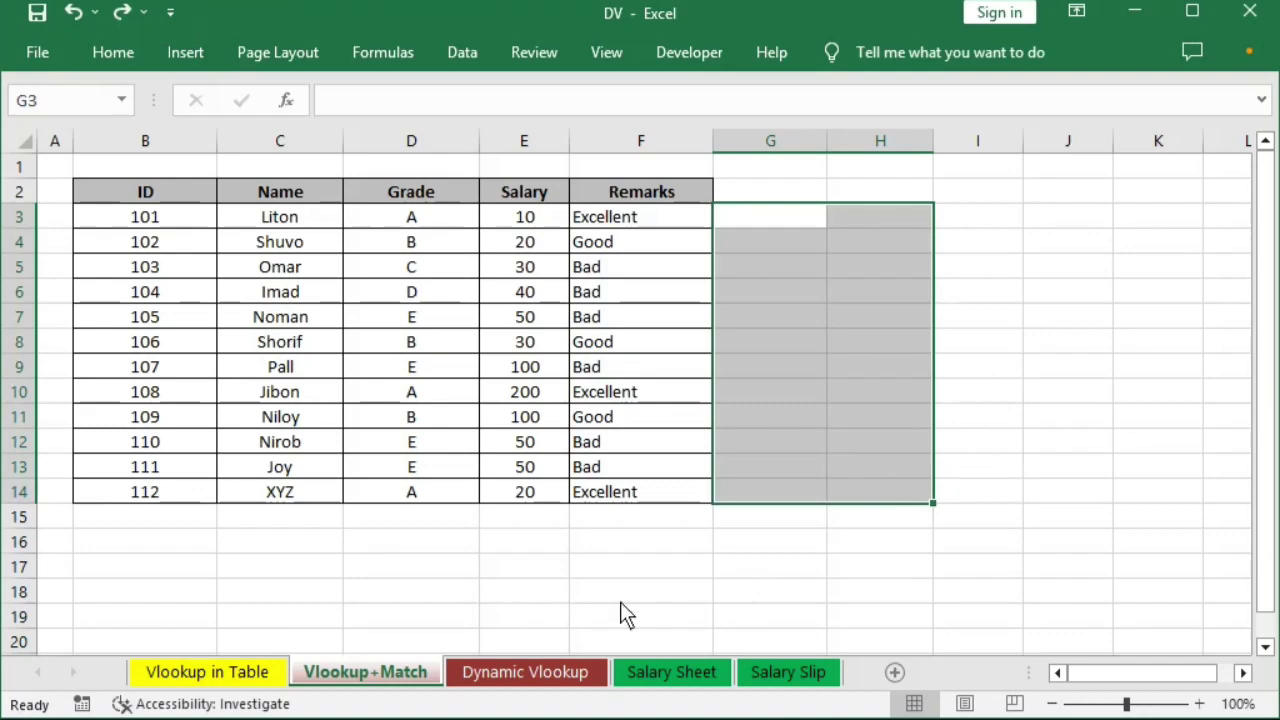
# - Return to the Dynamic Vlookup sheet showing both lookups for ID 102
pyautogui.click(533, 675)
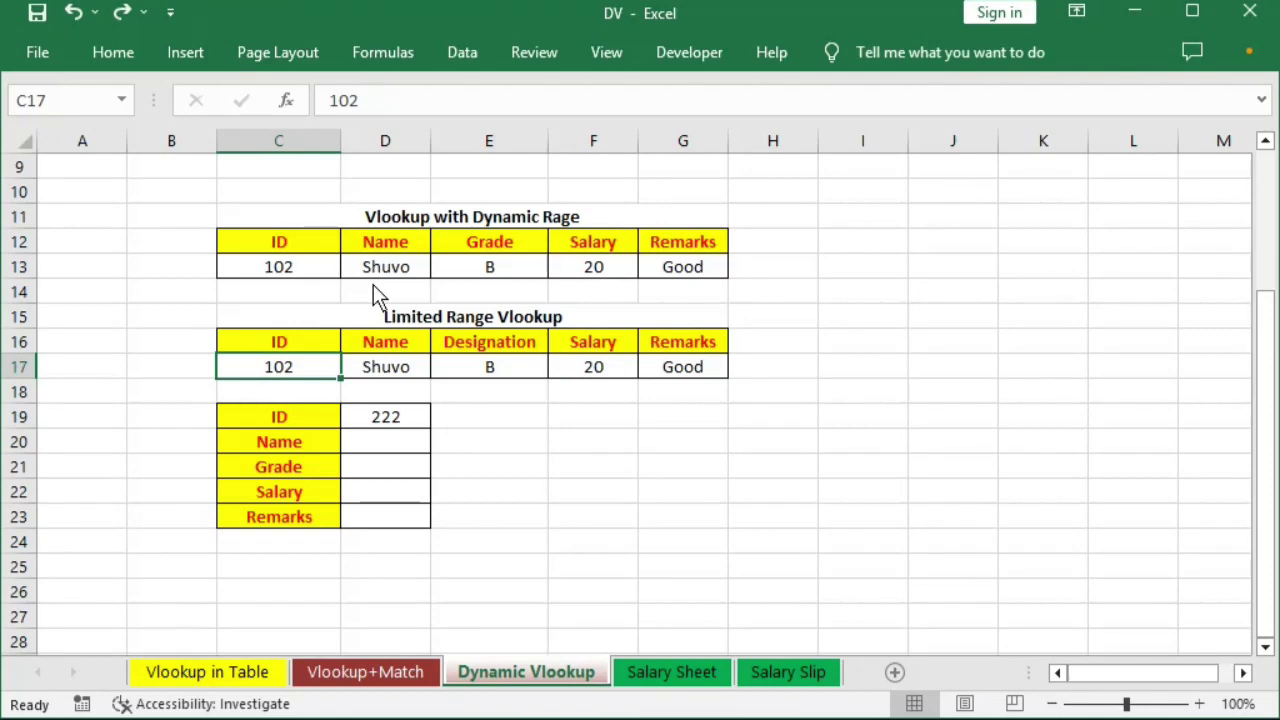
# - Select the dynamic and limited-range lookup blocks on Dynamic Vlookup for review
pyautogui.click(304, 300)
pyautogui.click(278, 267)
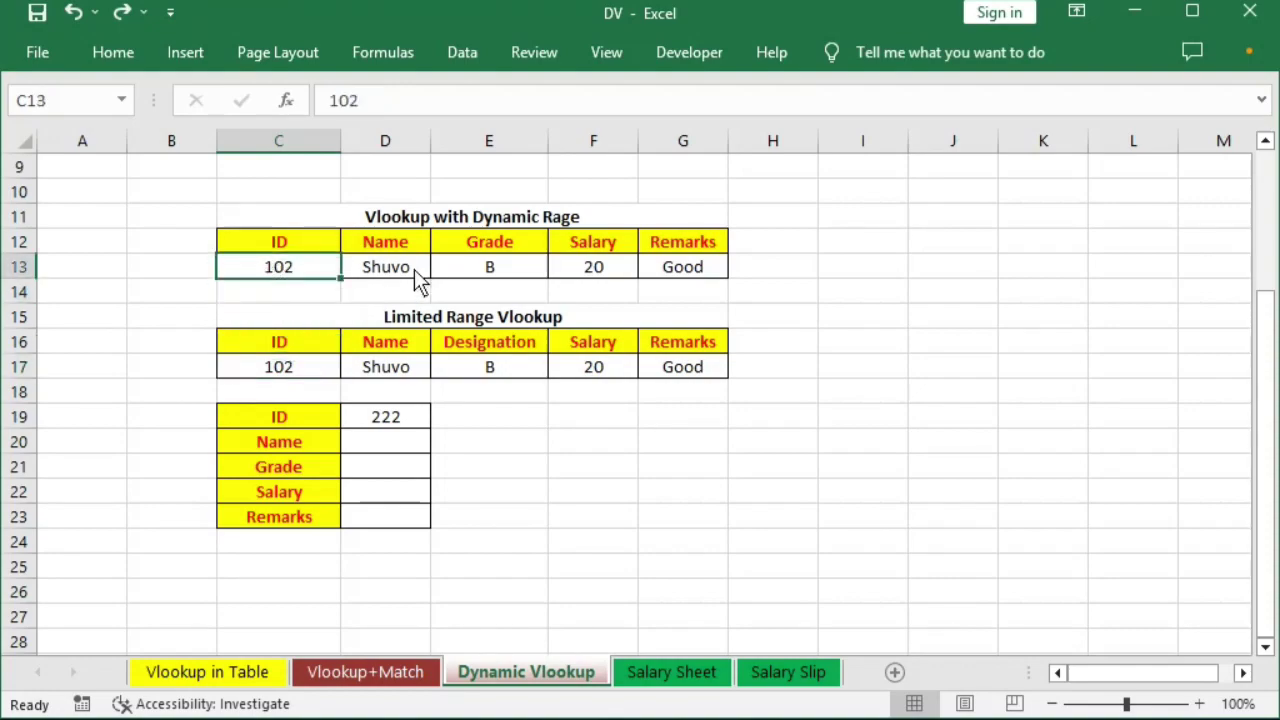
pyautogui.click(418, 280)
pyautogui.moveTo(308, 275); pyautogui.dragTo(640, 380)
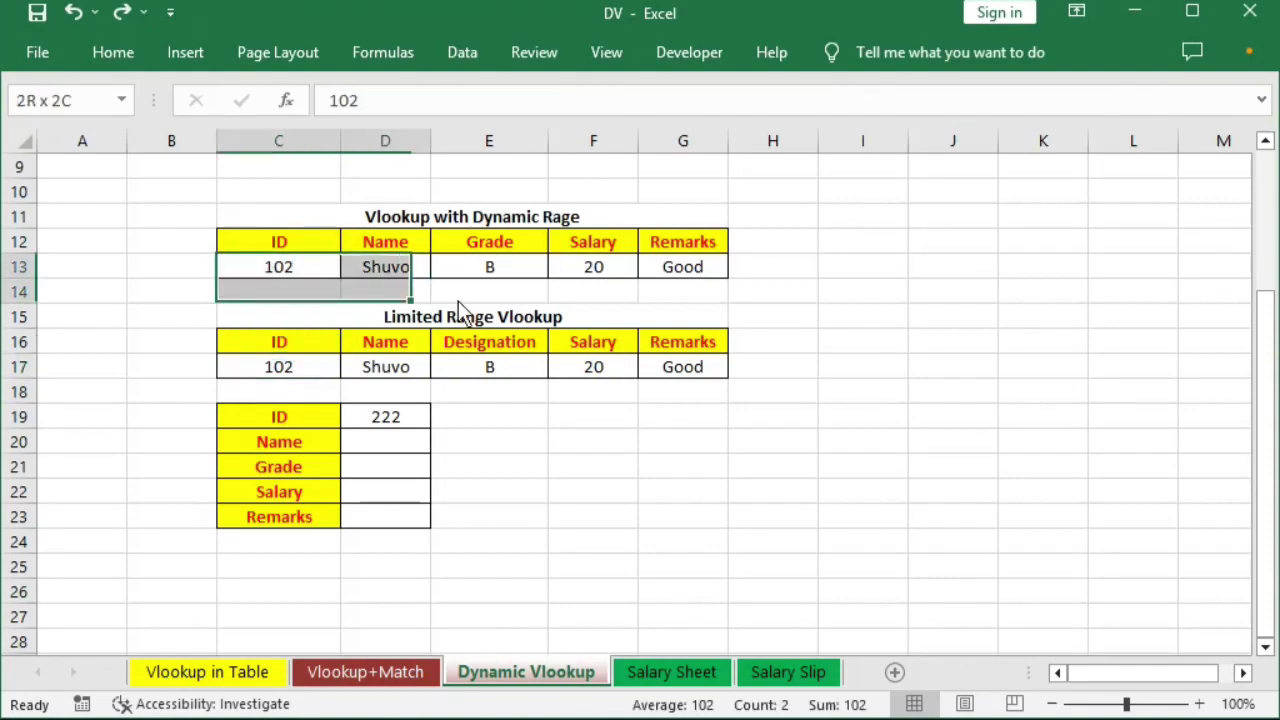
pyautogui.click(570, 467)
pyautogui.click(298, 369)
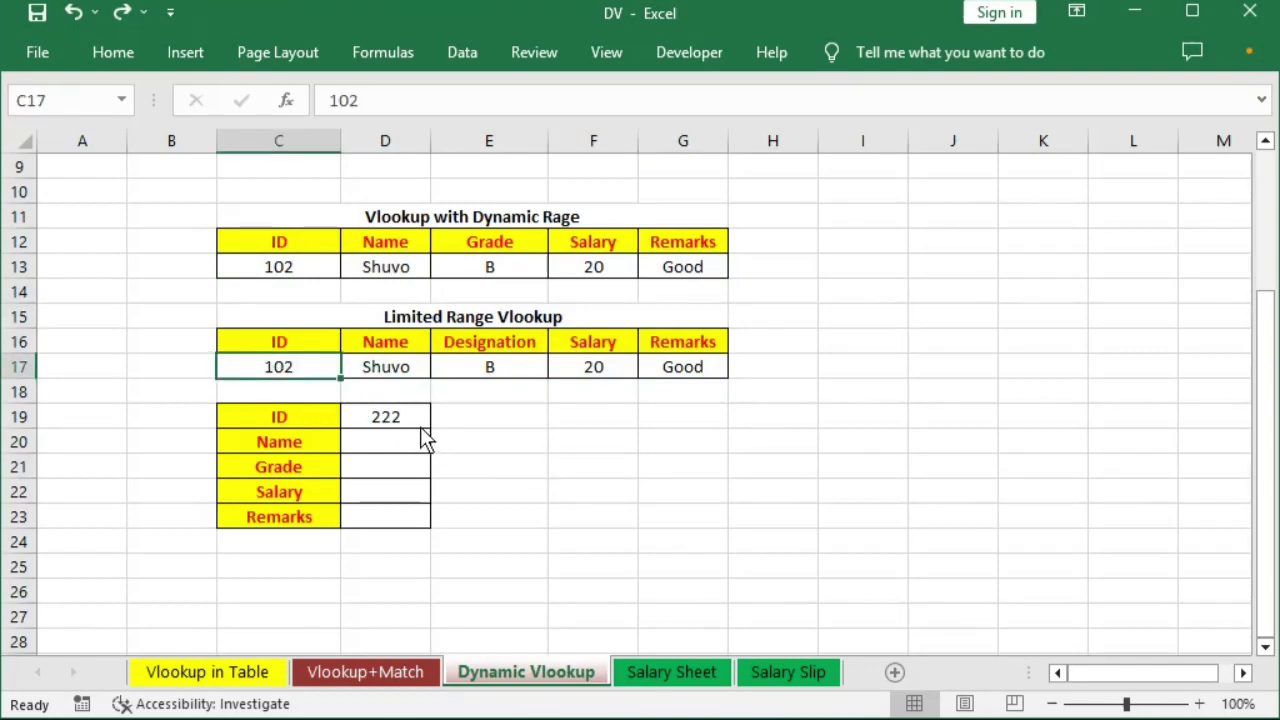
# - On Vlookup+Match, select the ID table's data rows and ID column values
pyautogui.click(372, 671)
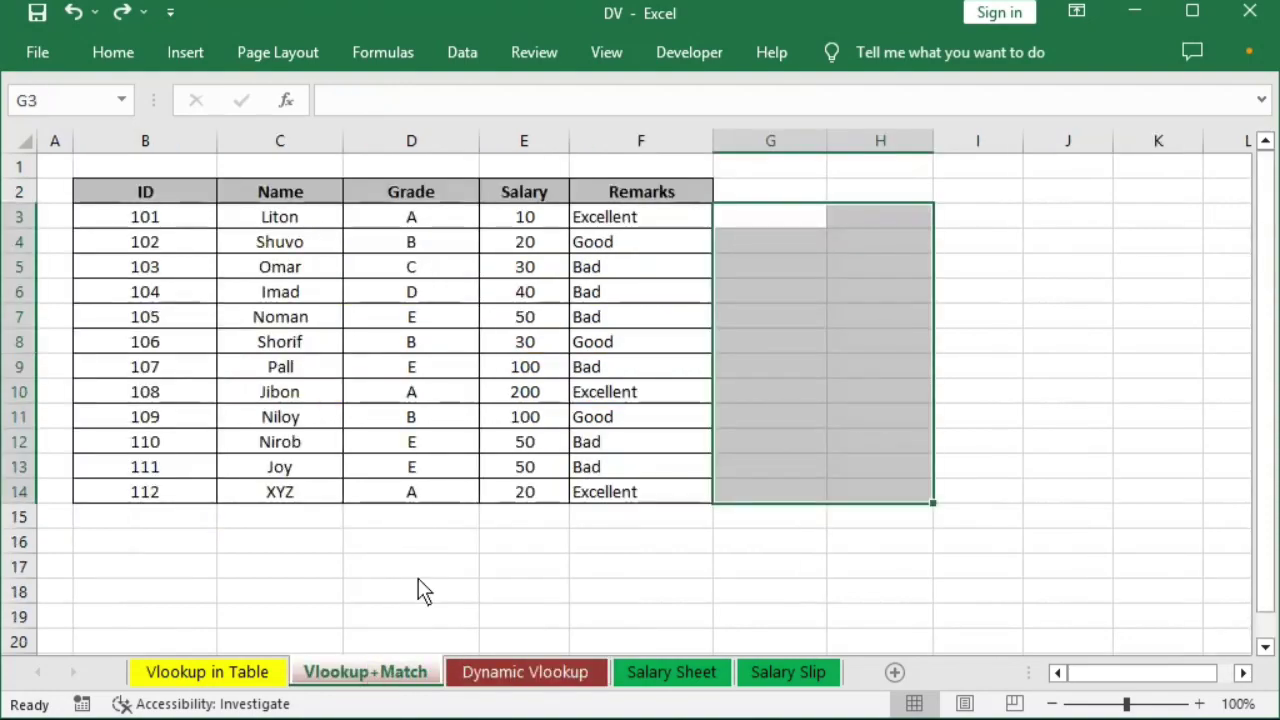
pyautogui.moveTo(134, 220); pyautogui.dragTo(603, 499)
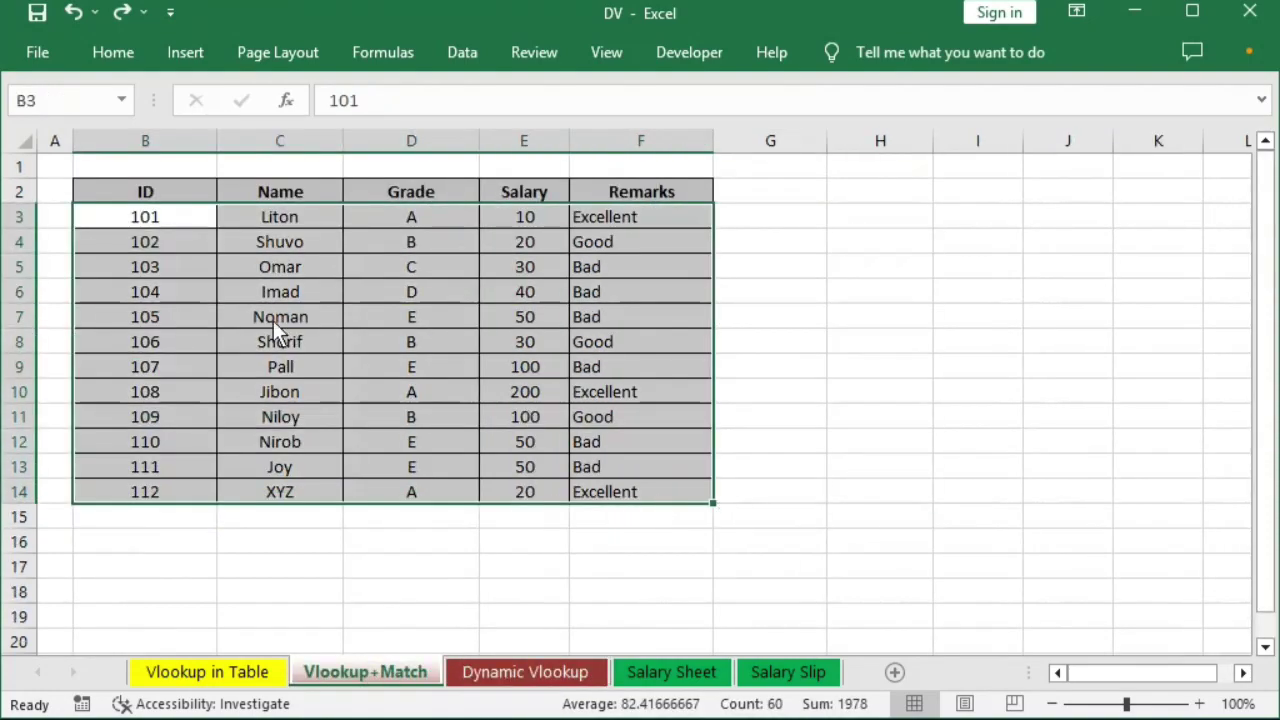
pyautogui.click(183, 220)
pyautogui.keyDown('shift'); pyautogui.click(170, 505); pyautogui.keyUp('shift')
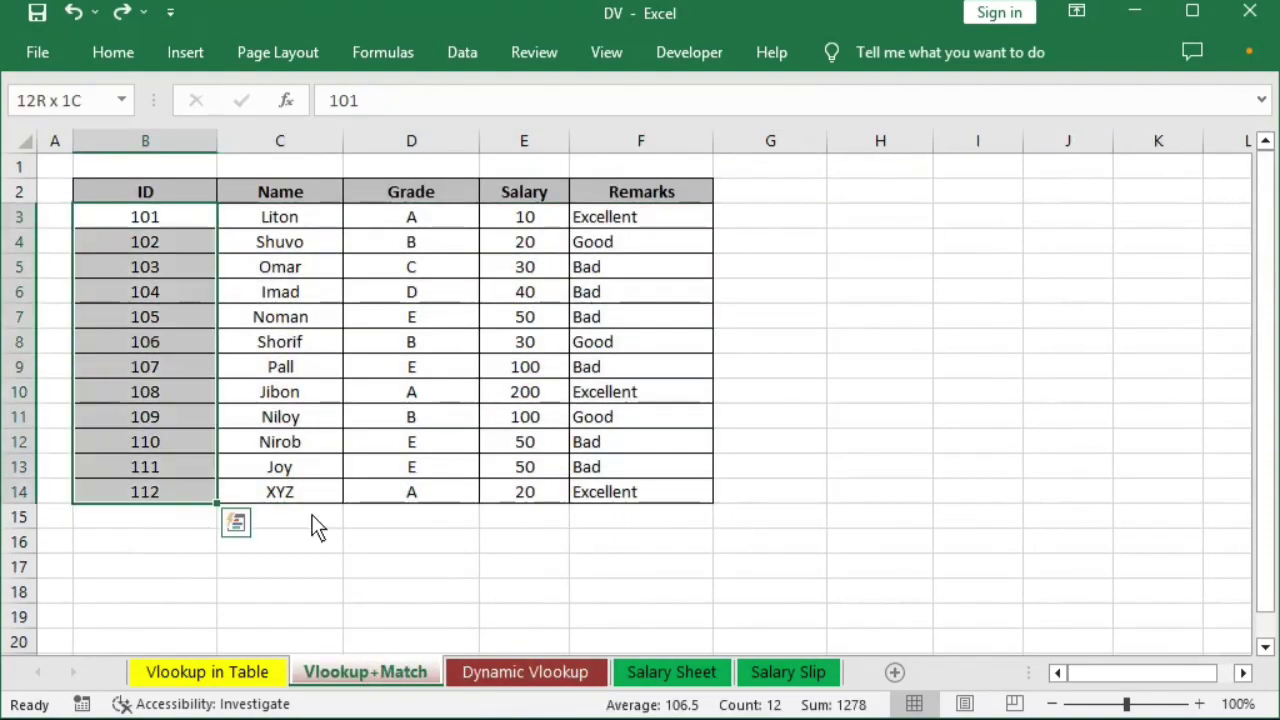
pyautogui.keyDown('shift'); pyautogui.click(640, 497); pyautogui.keyUp('shift')
# - Compare both lookups' ID 102 result rows with the ID 102 record B4:F4 on Vlookup+Match
pyautogui.click(515, 672)
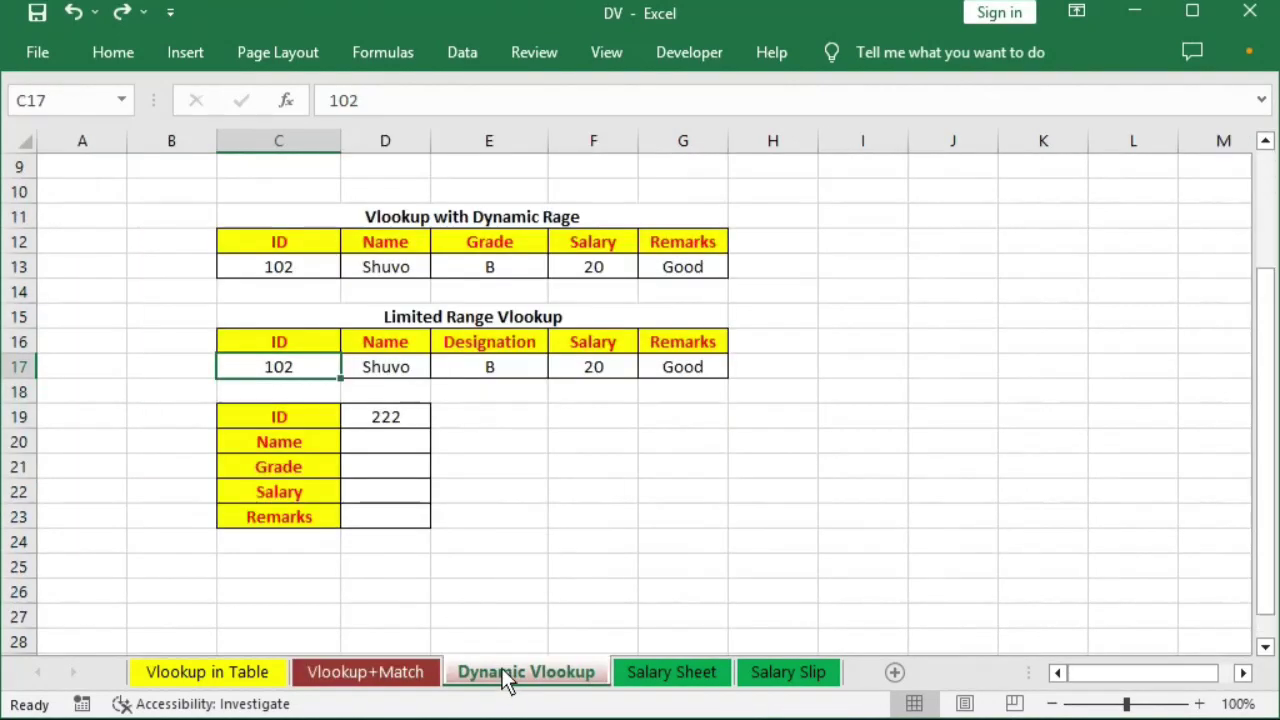
pyautogui.click(358, 223)
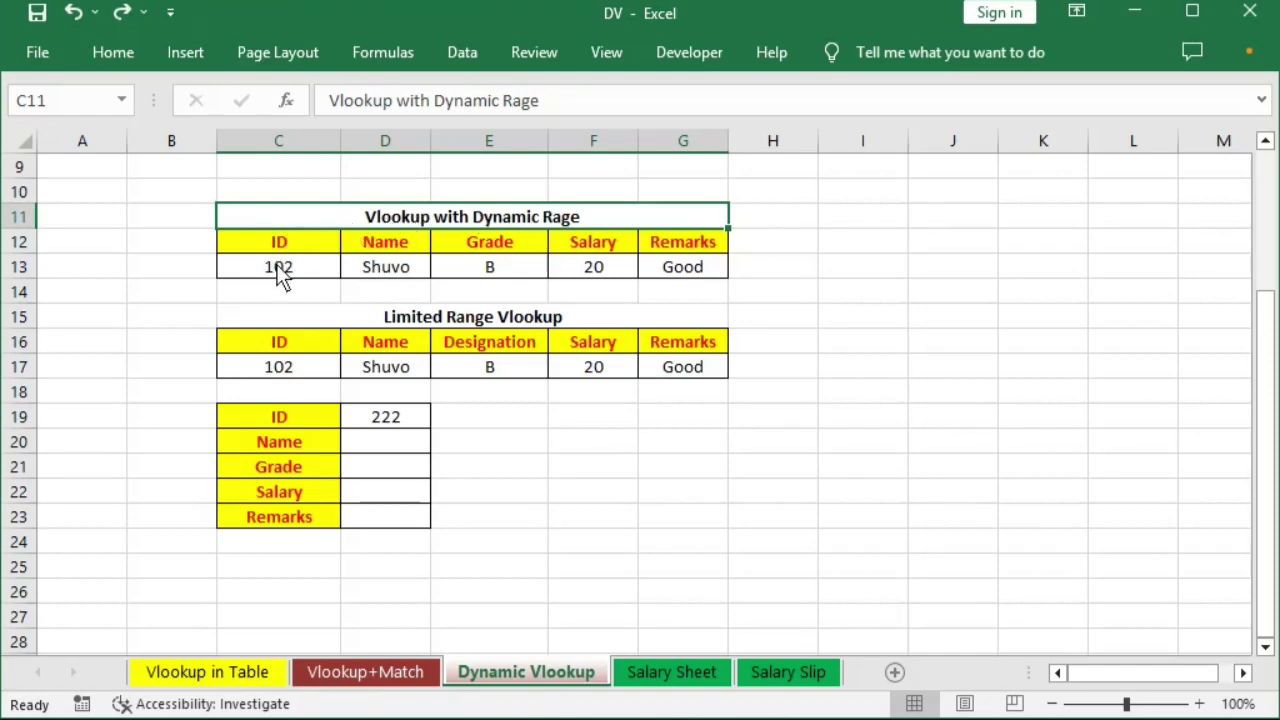
pyautogui.moveTo(282, 269); pyautogui.dragTo(670, 283)
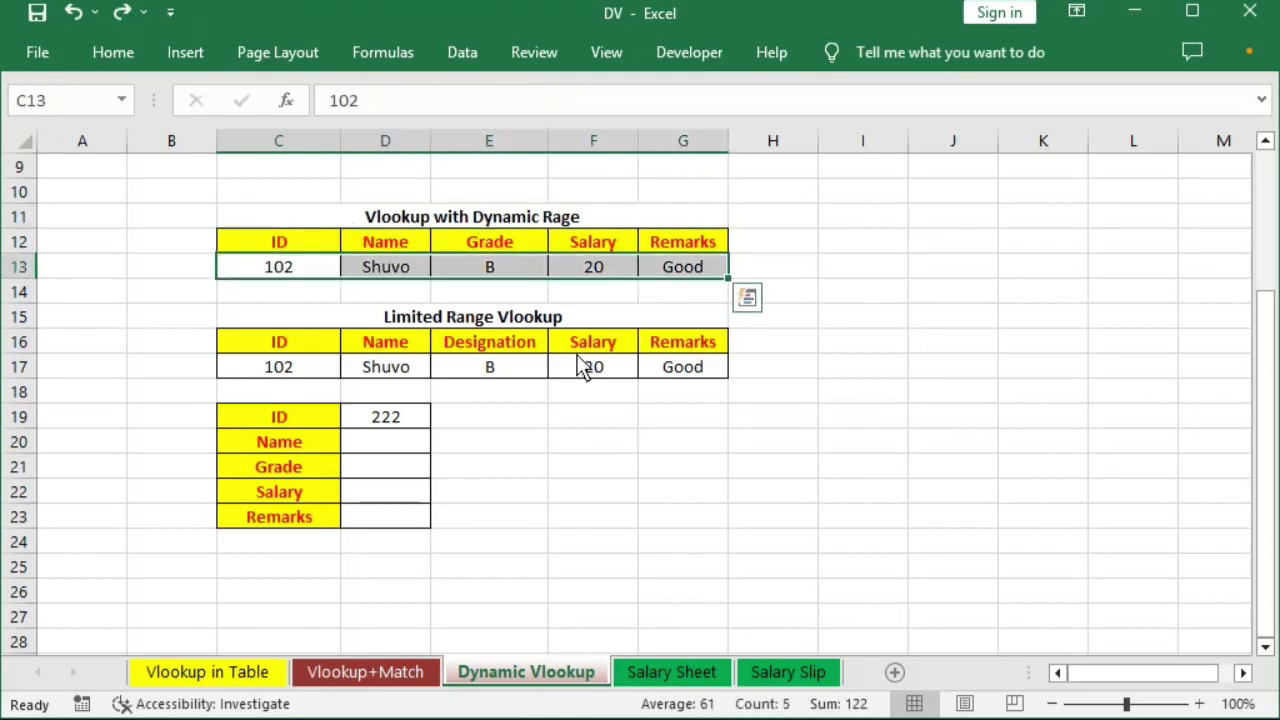
pyautogui.click(430, 320)
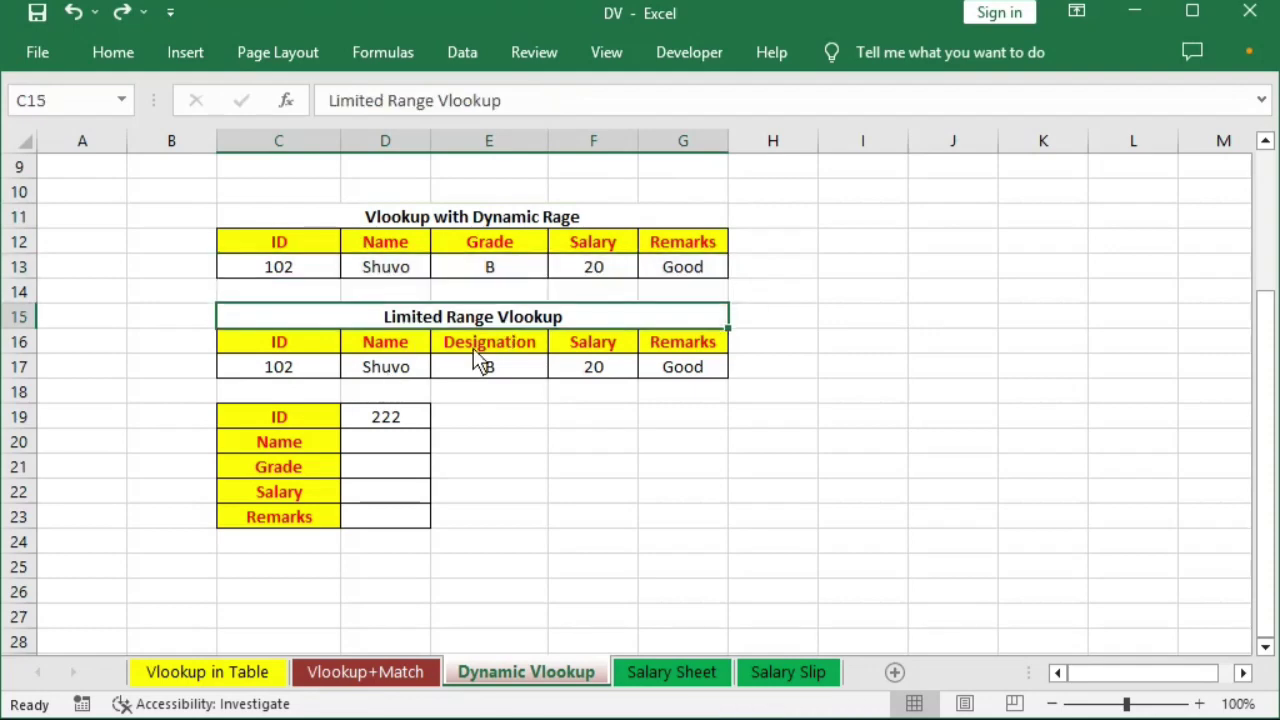
pyautogui.moveTo(278, 368); pyautogui.dragTo(650, 373)
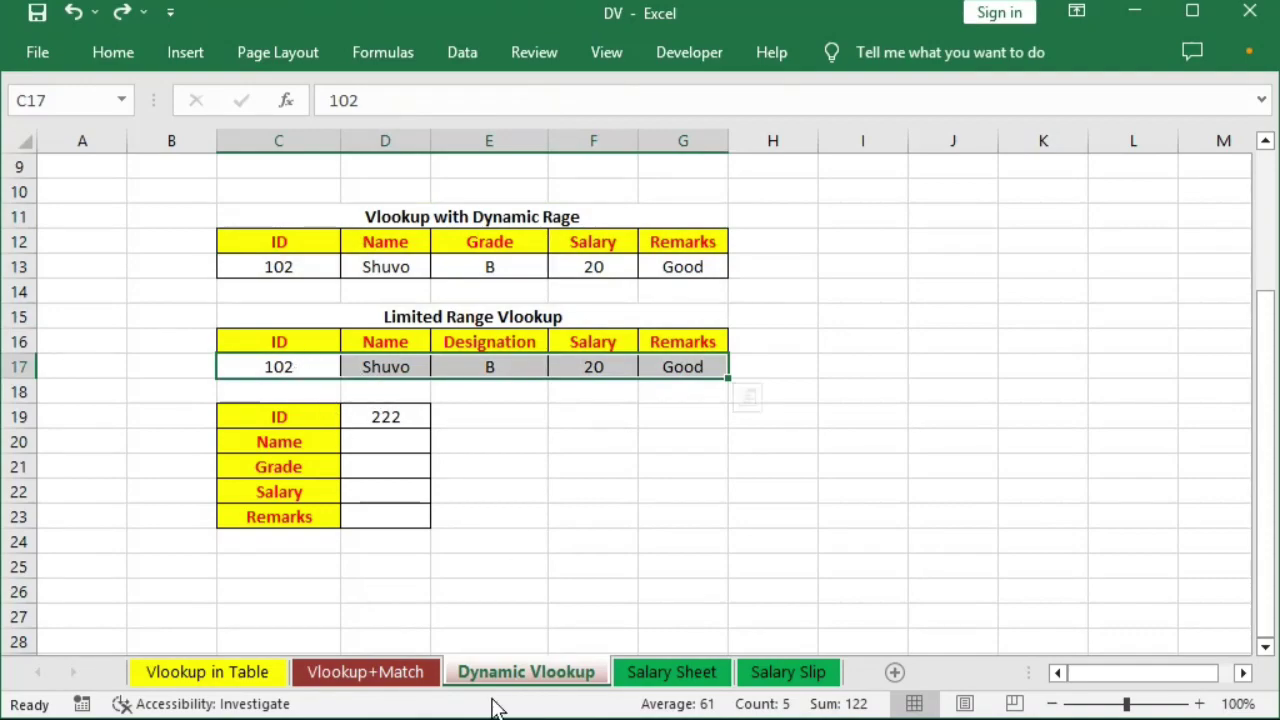
pyautogui.click(365, 672)
pyautogui.moveTo(163, 248); pyautogui.dragTo(623, 249)
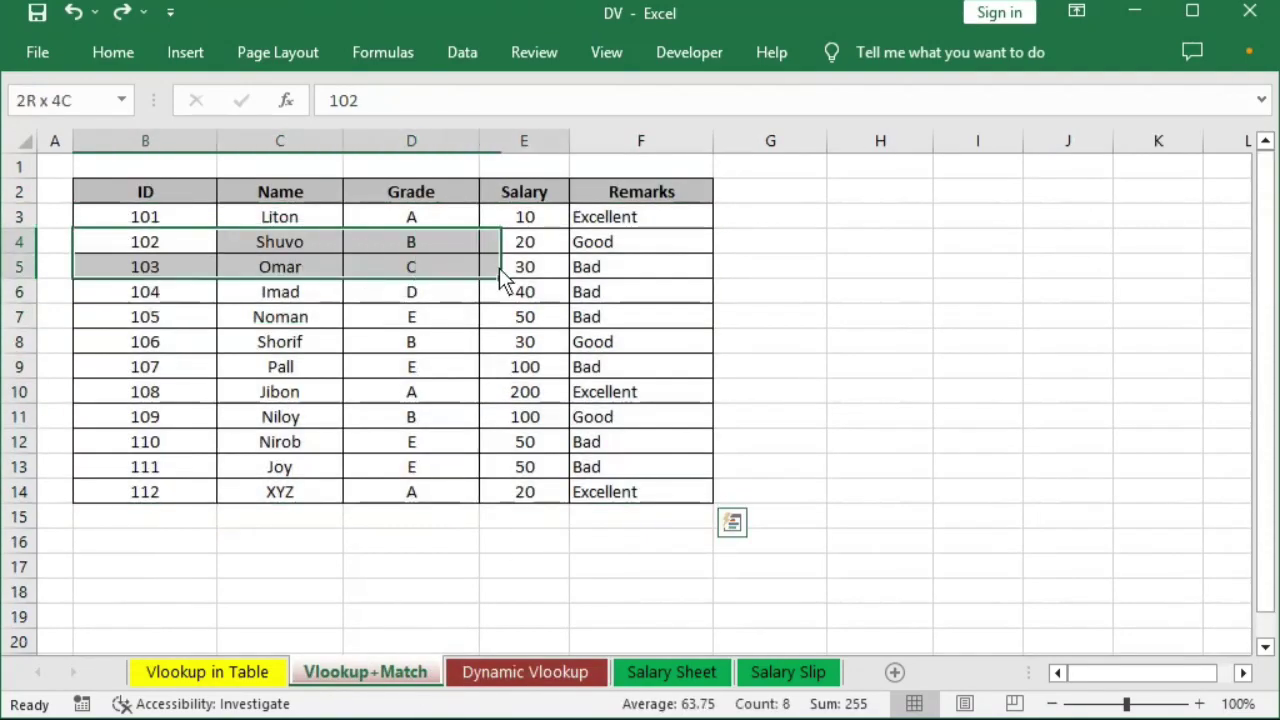
# - Set the limited-range lookup ID to 112 and check XYZ's record in the source table
pyautogui.click(510, 674)
pyautogui.doubleClick(313, 366)
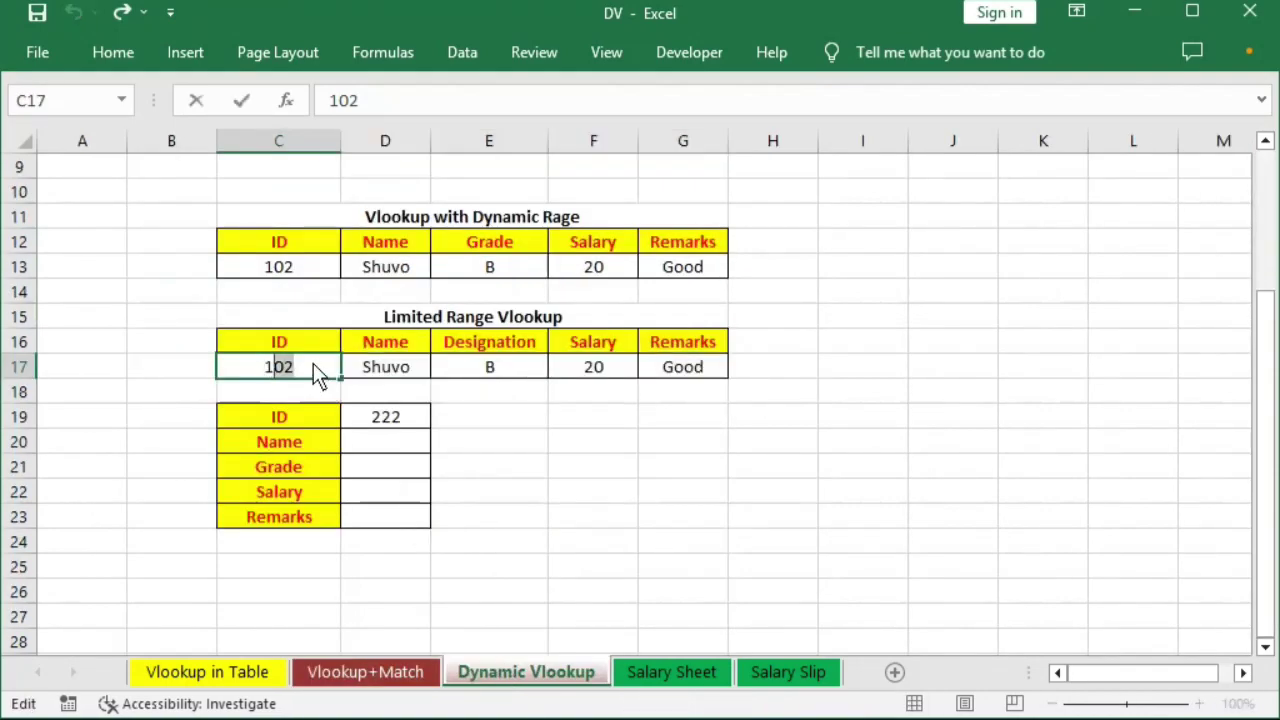
pyautogui.write('12')
pyautogui.press('Return')
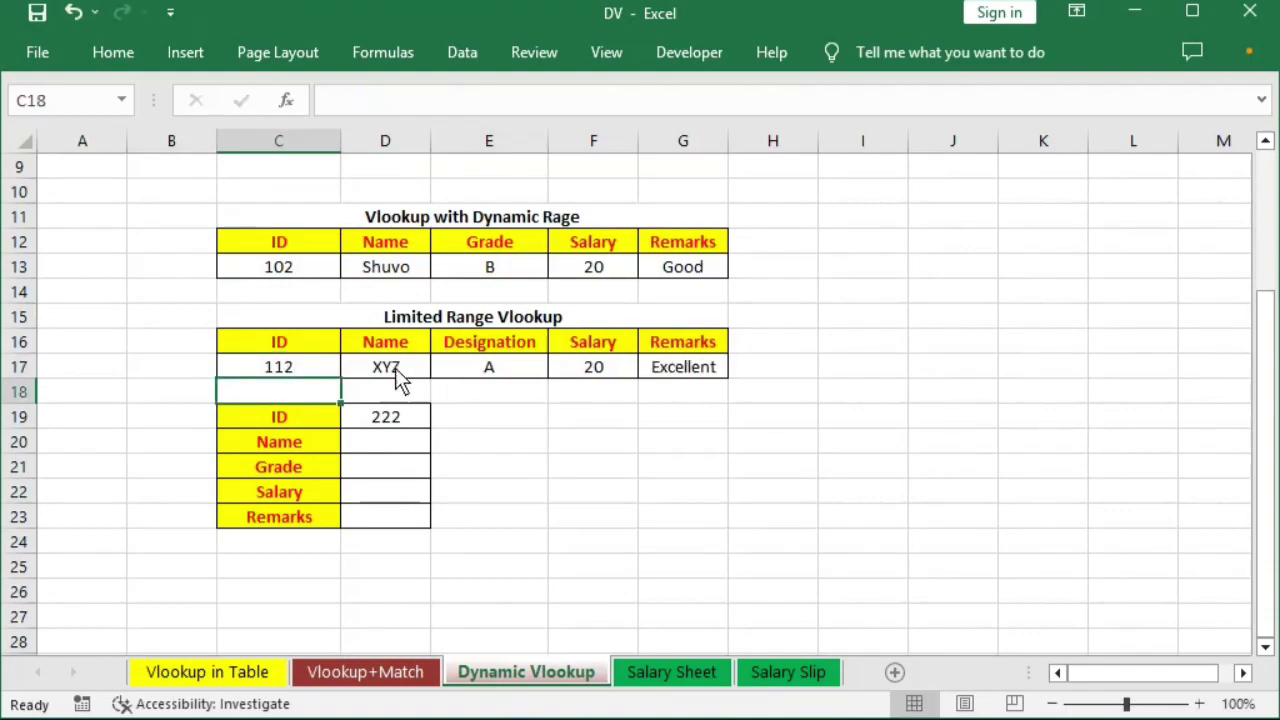
pyautogui.click(395, 368)
pyautogui.click(365, 672)
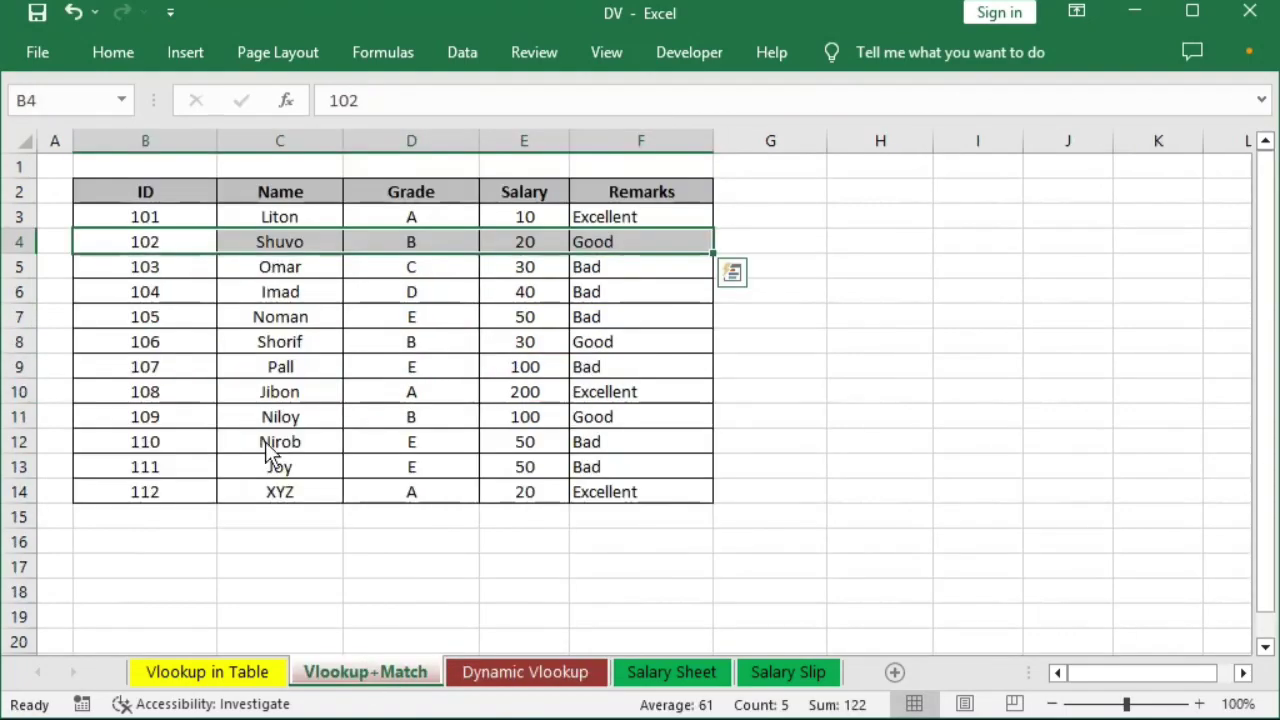
pyautogui.click(160, 498)
pyautogui.press('Right')
# - Set the dynamic-range lookup ID to 112 so it returns XYZ, A, 20, Excellent
pyautogui.click(515, 672)
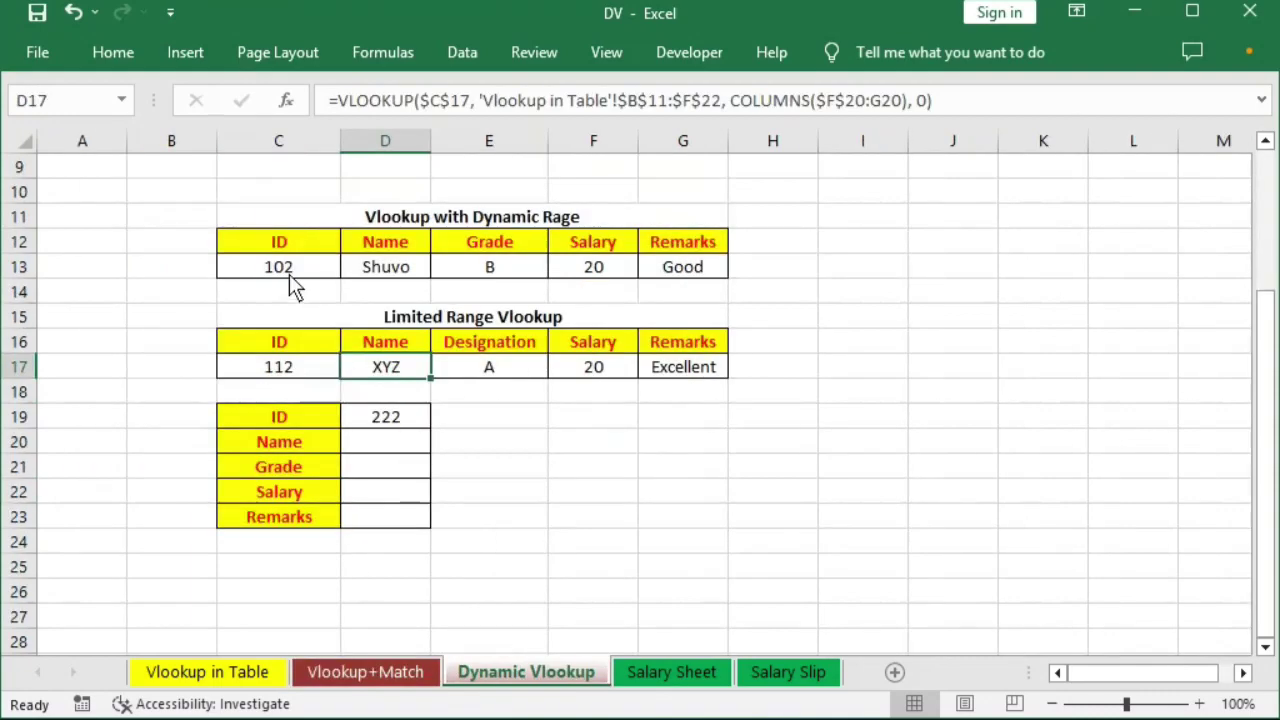
pyautogui.click(295, 270)
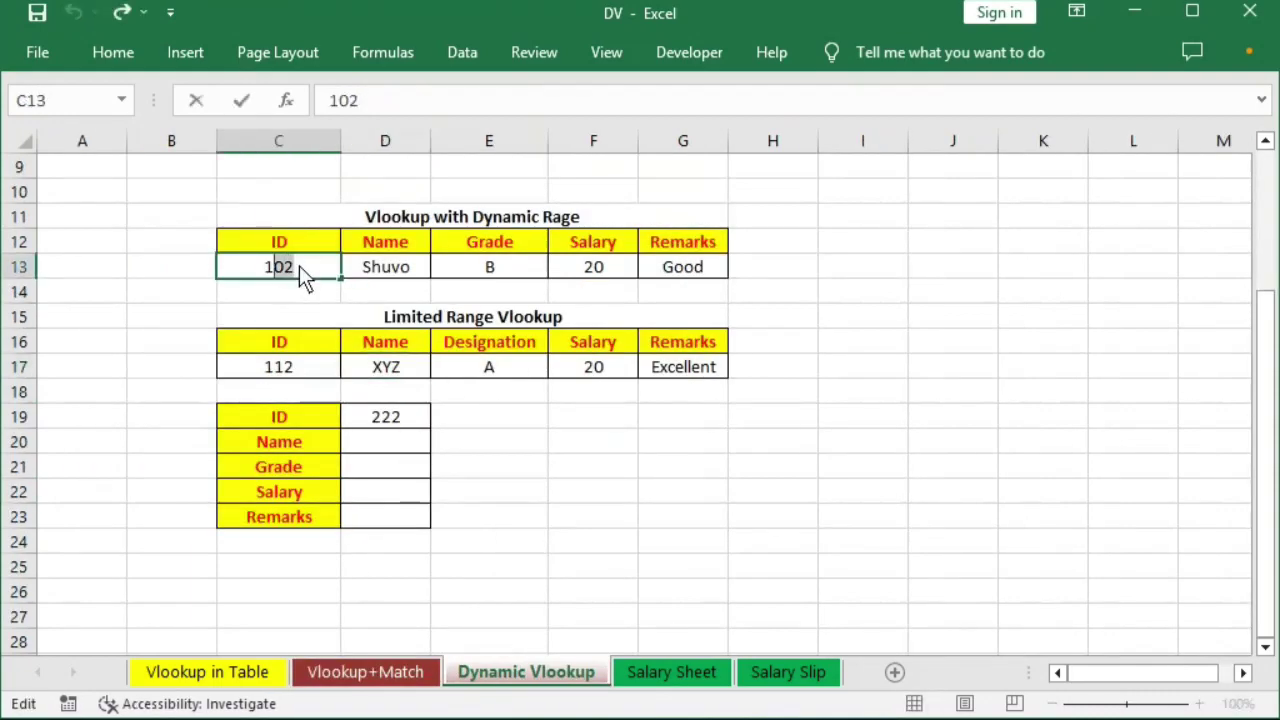
pyautogui.write('1')
pyautogui.press('Return')
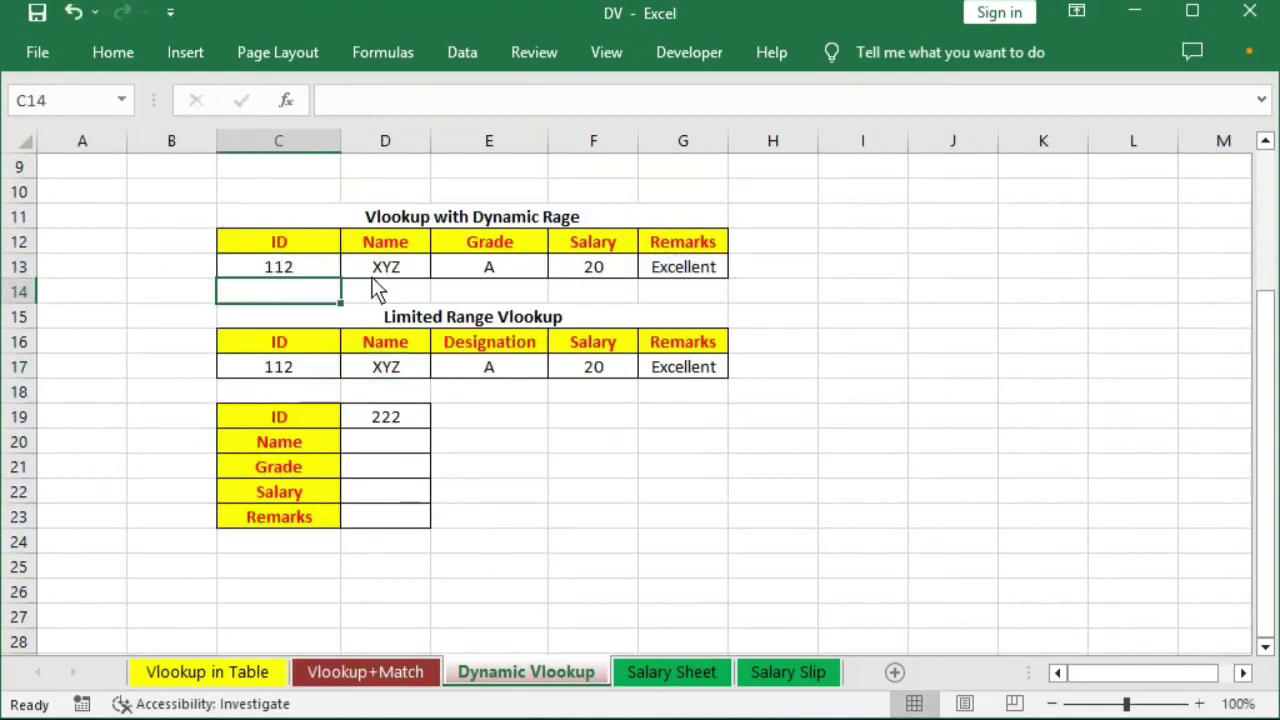
pyautogui.click(380, 672)
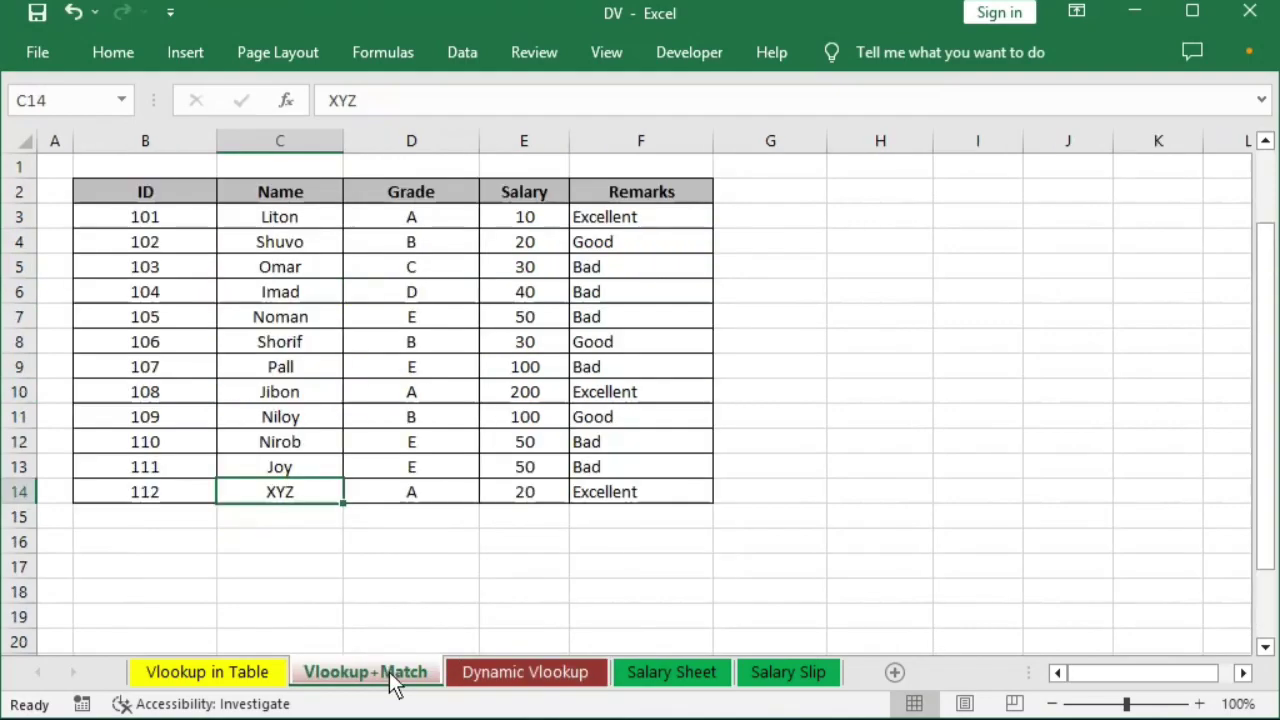
# - Copy row 14 down into row 15 and change its ID to 222
pyautogui.click(160, 524)
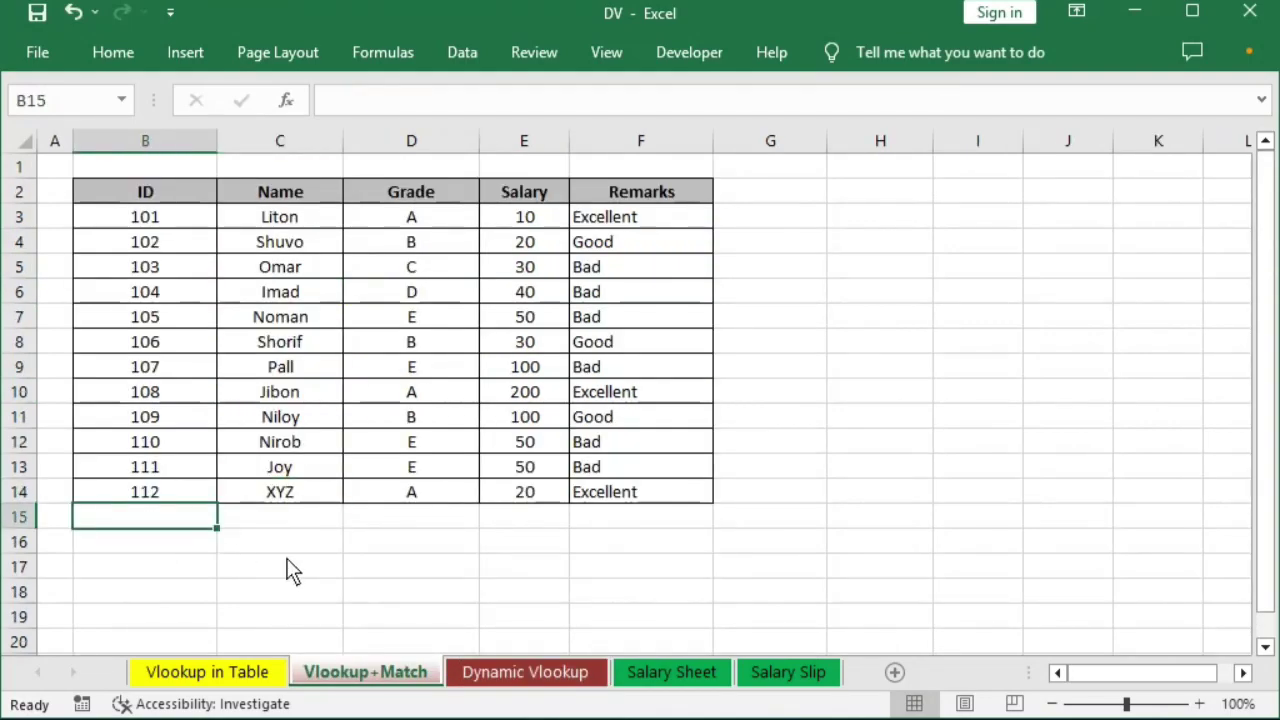
pyautogui.hotkey('shift', 'Right')
pyautogui.hotkey('shift', 'Right')
pyautogui.hotkey('shift', 'Right')
pyautogui.hotkey('shift', 'Right')
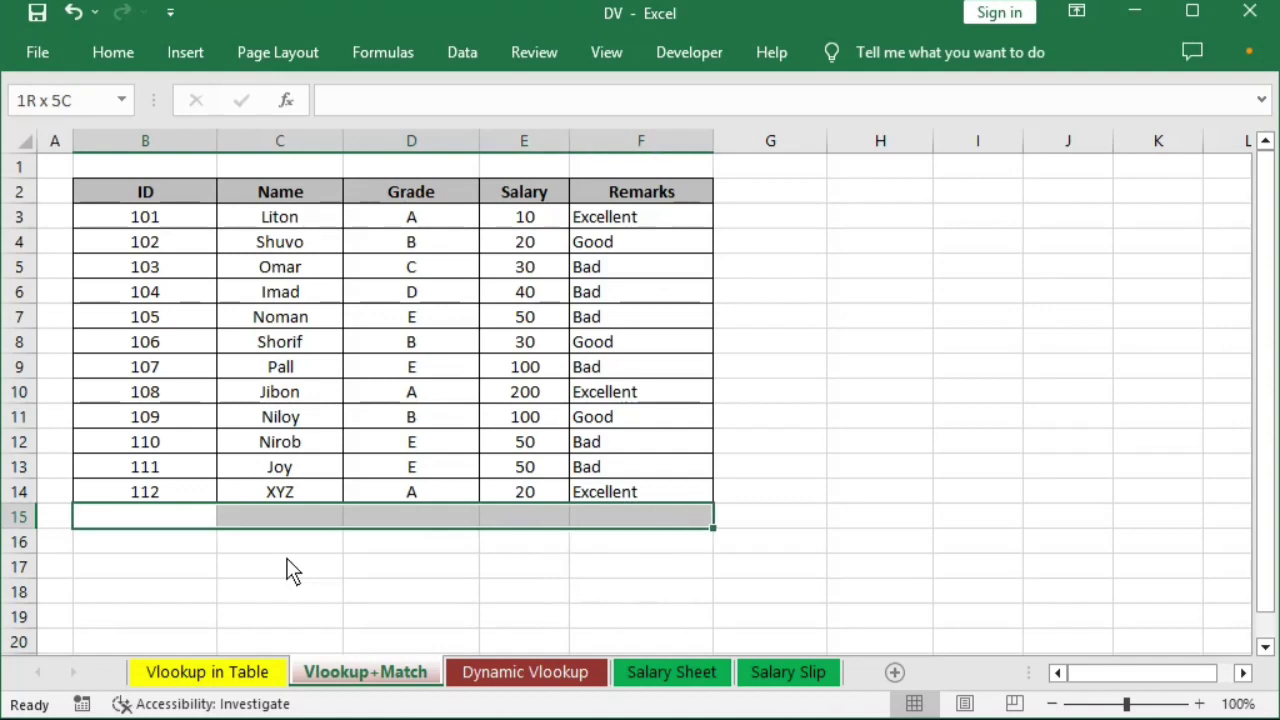
pyautogui.hotkey('ctrl', 'd')
pyautogui.press('Left')
pyautogui.press('Right')
pyautogui.press('F2')
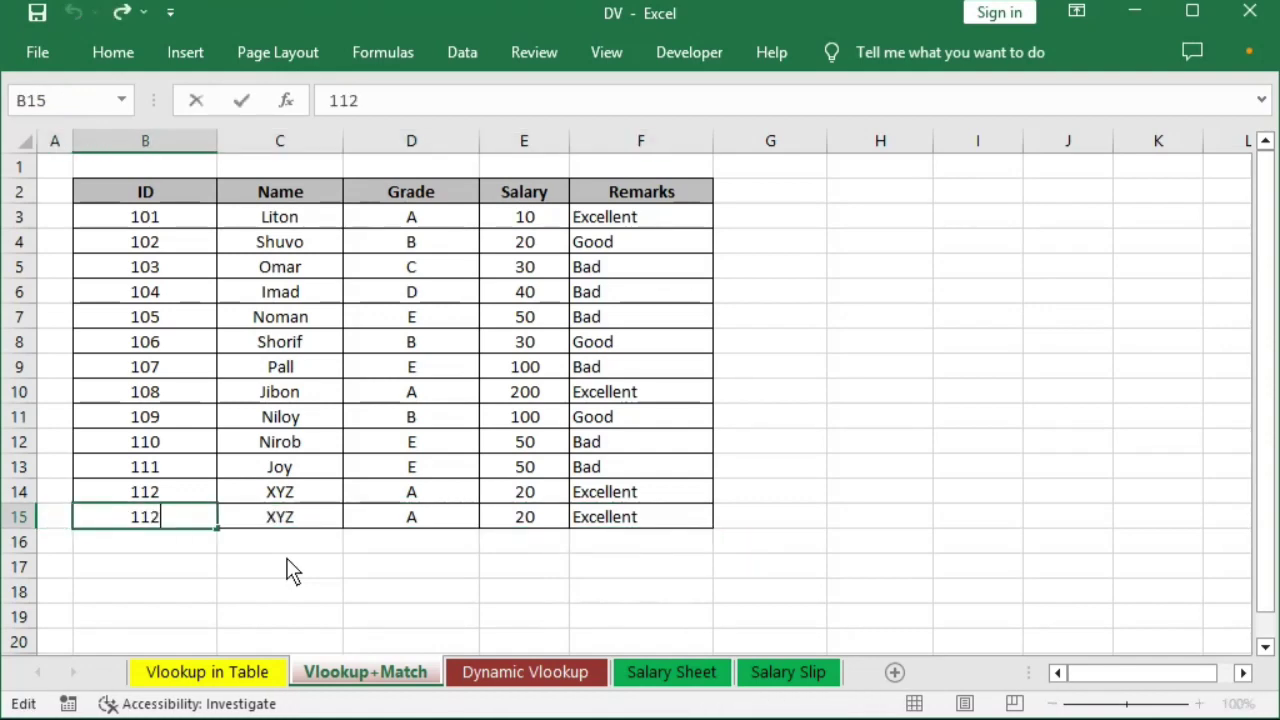
pyautogui.press('BackSpace')
pyautogui.press('BackSpace')
pyautogui.press('BackSpace')
pyautogui.write('22')
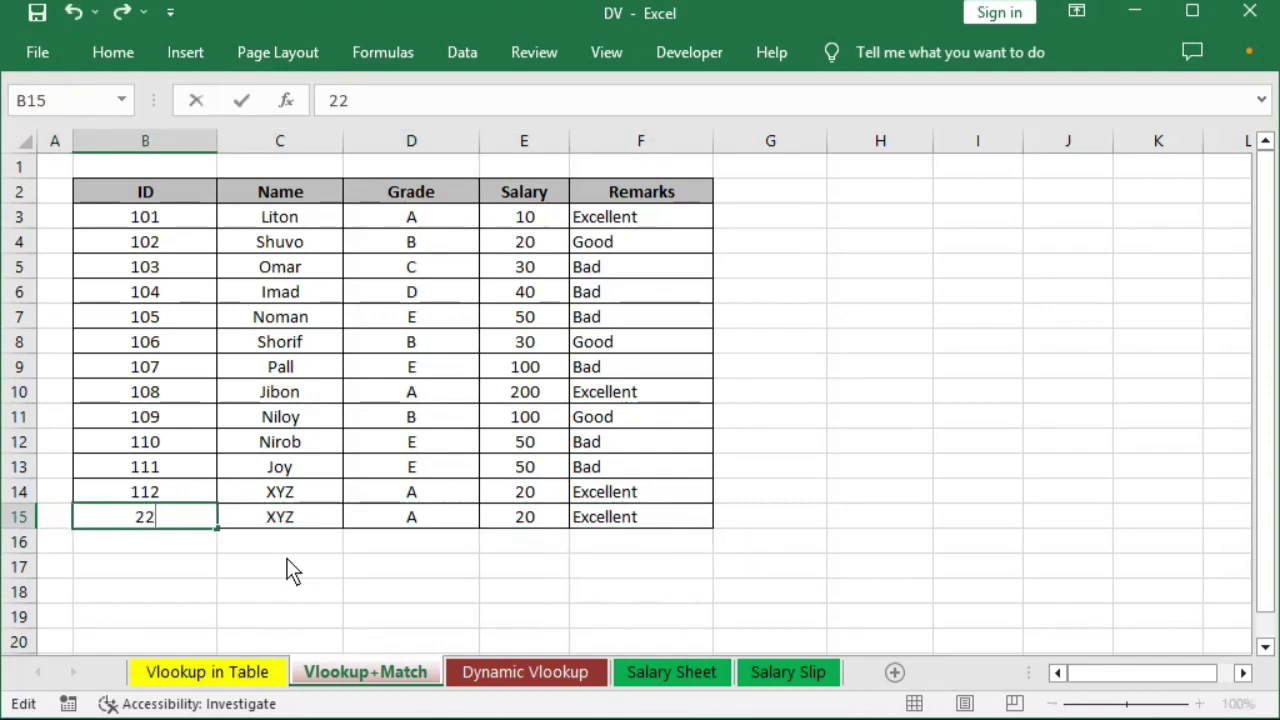
pyautogui.write('2')
pyautogui.hotkey('ctrl', 'Return')
# - Enter the new person's name, grade C and salary 33 in row 15
pyautogui.press('Right')
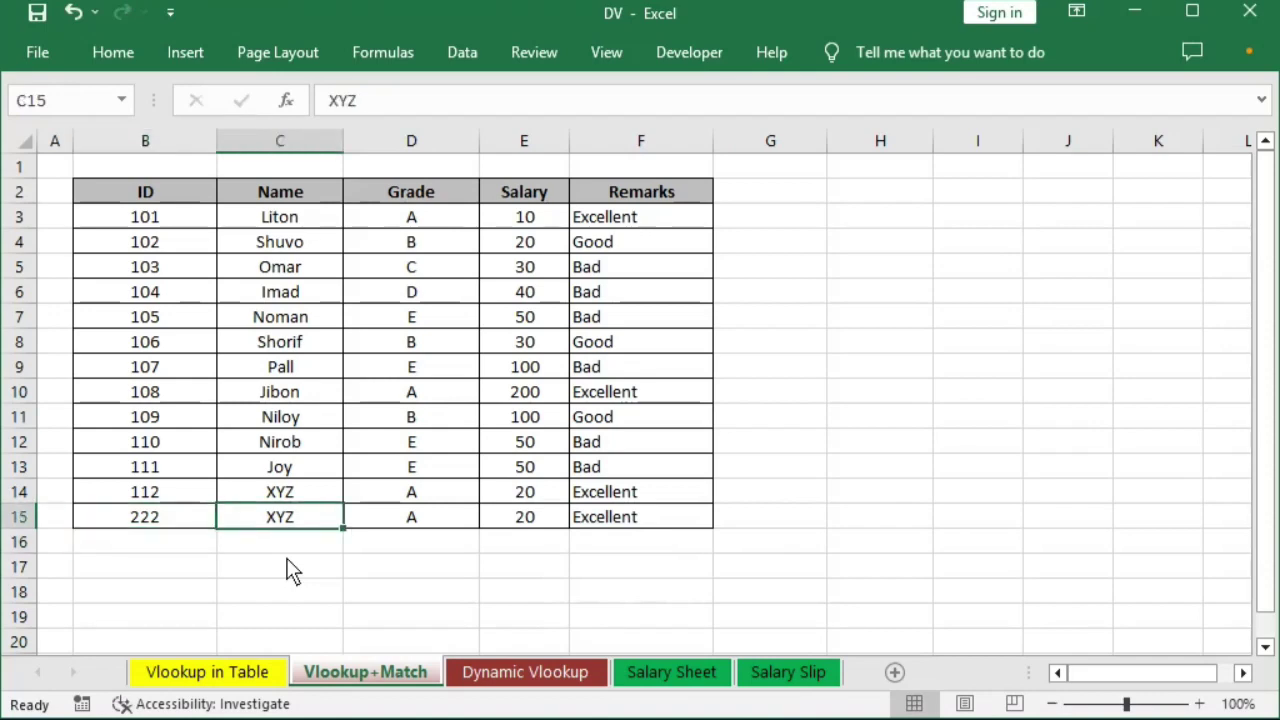
pyautogui.write('N')
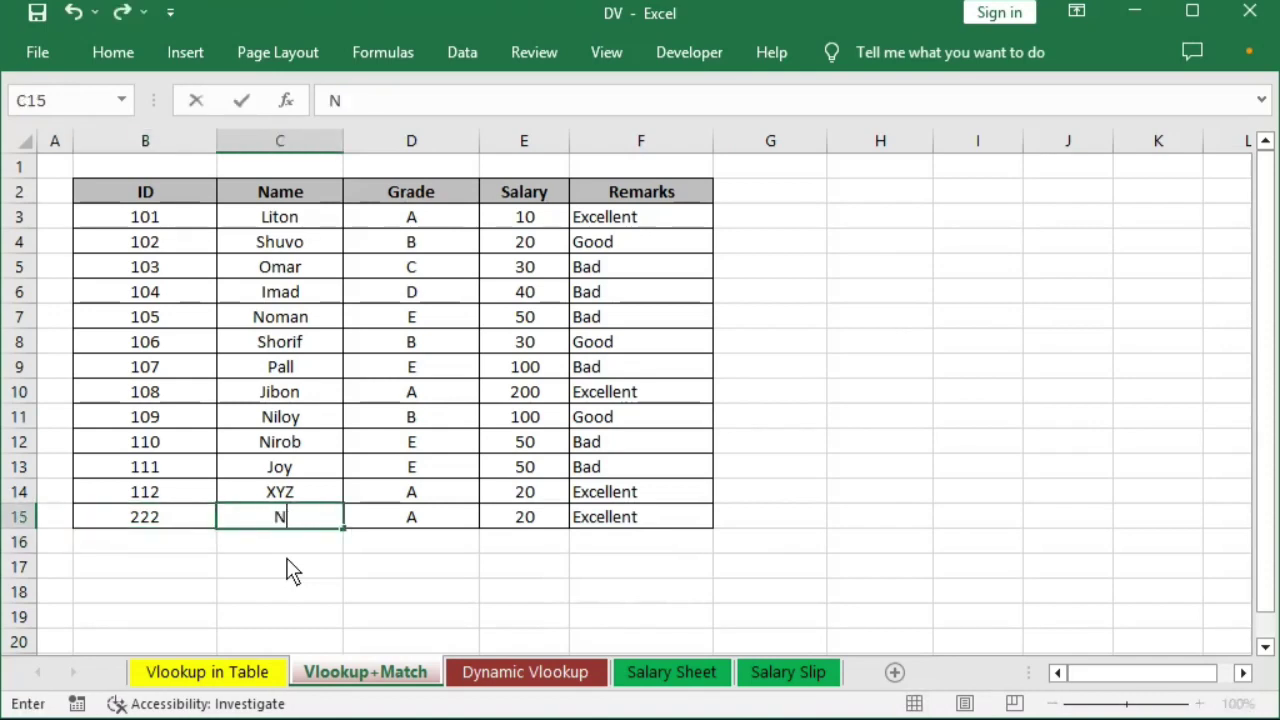
pyautogui.write('irob ')
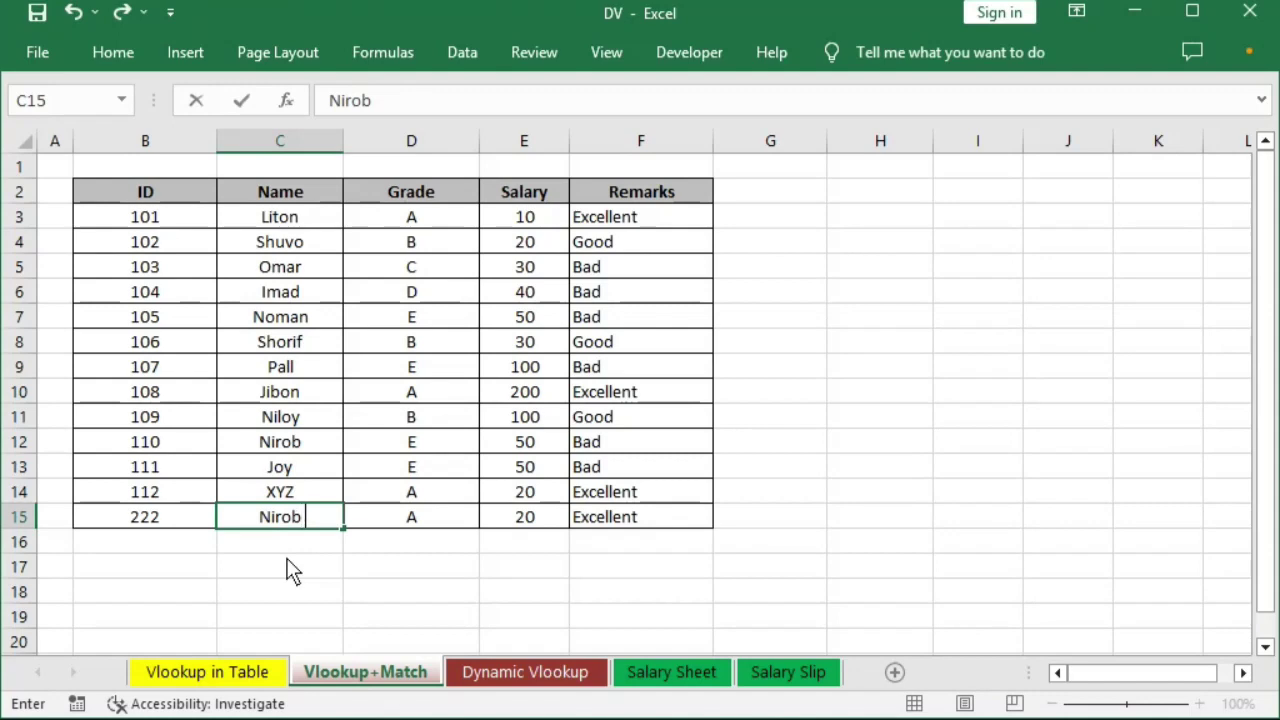
pyautogui.write('Amin')
pyautogui.press('Tab')
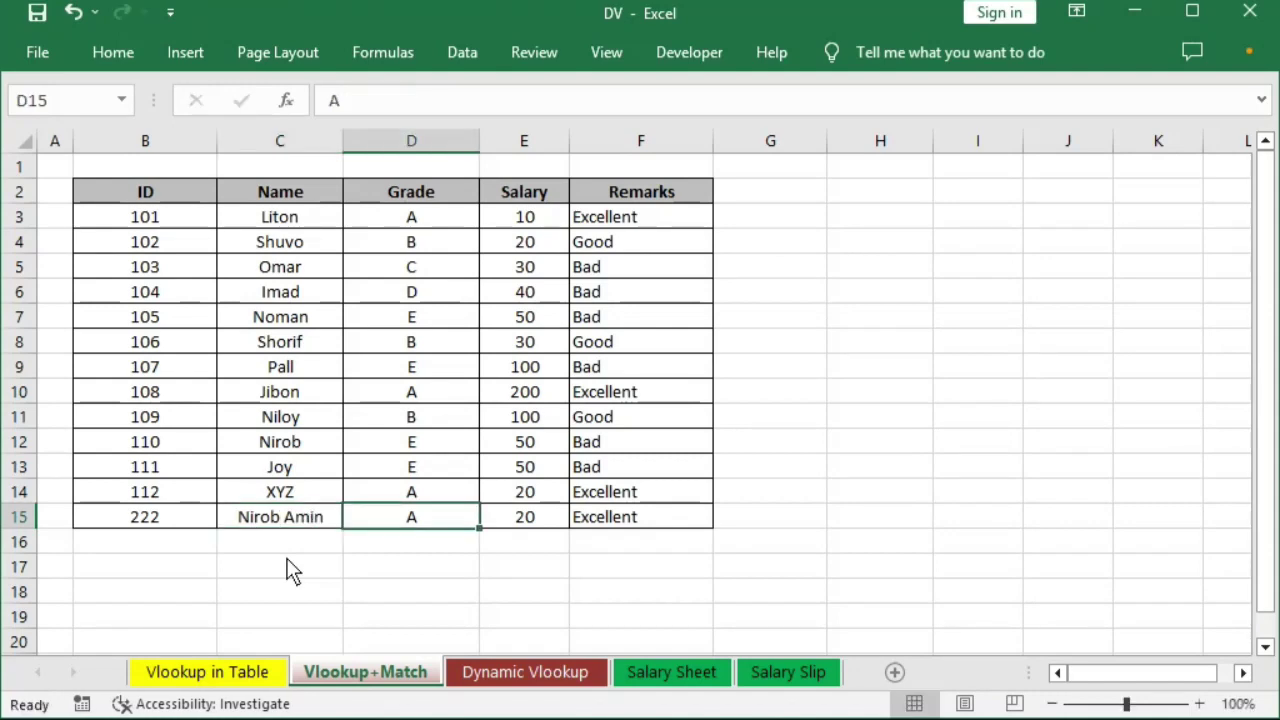
pyautogui.write('C')
pyautogui.press('Tab')
pyautogui.write('33')
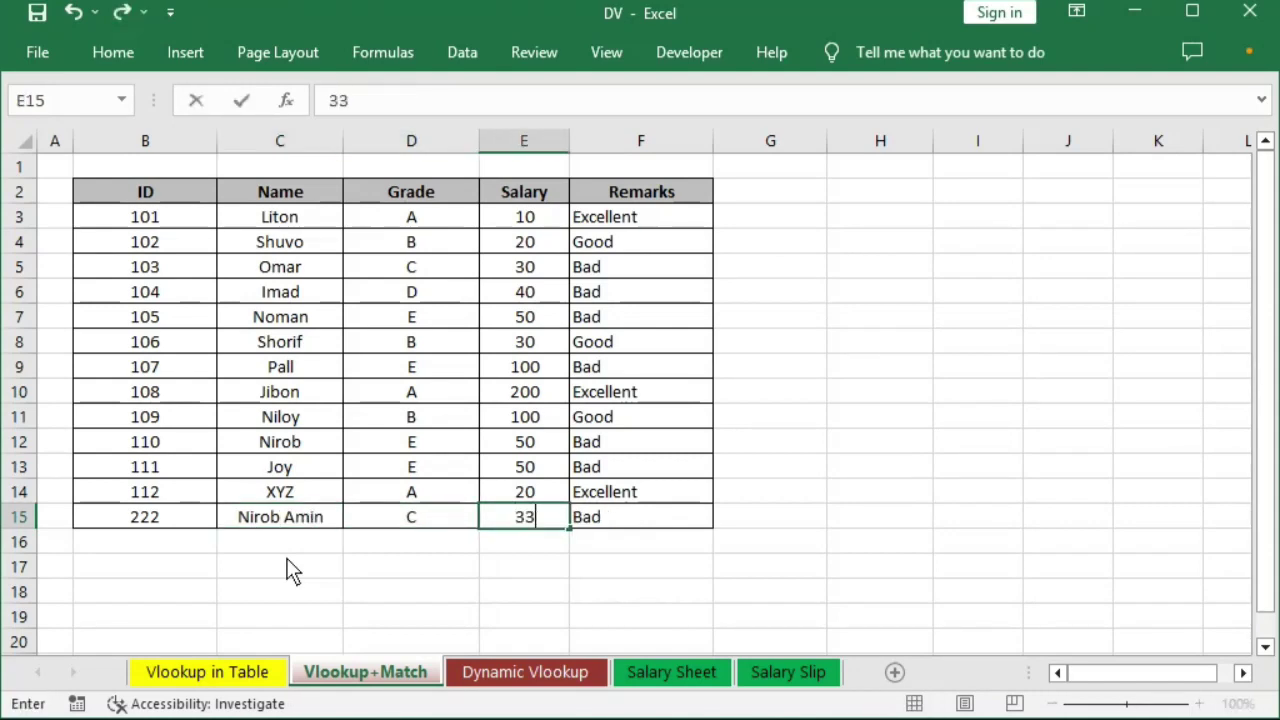
pyautogui.press('Return')
pyautogui.press('Up')
pyautogui.press('Right')
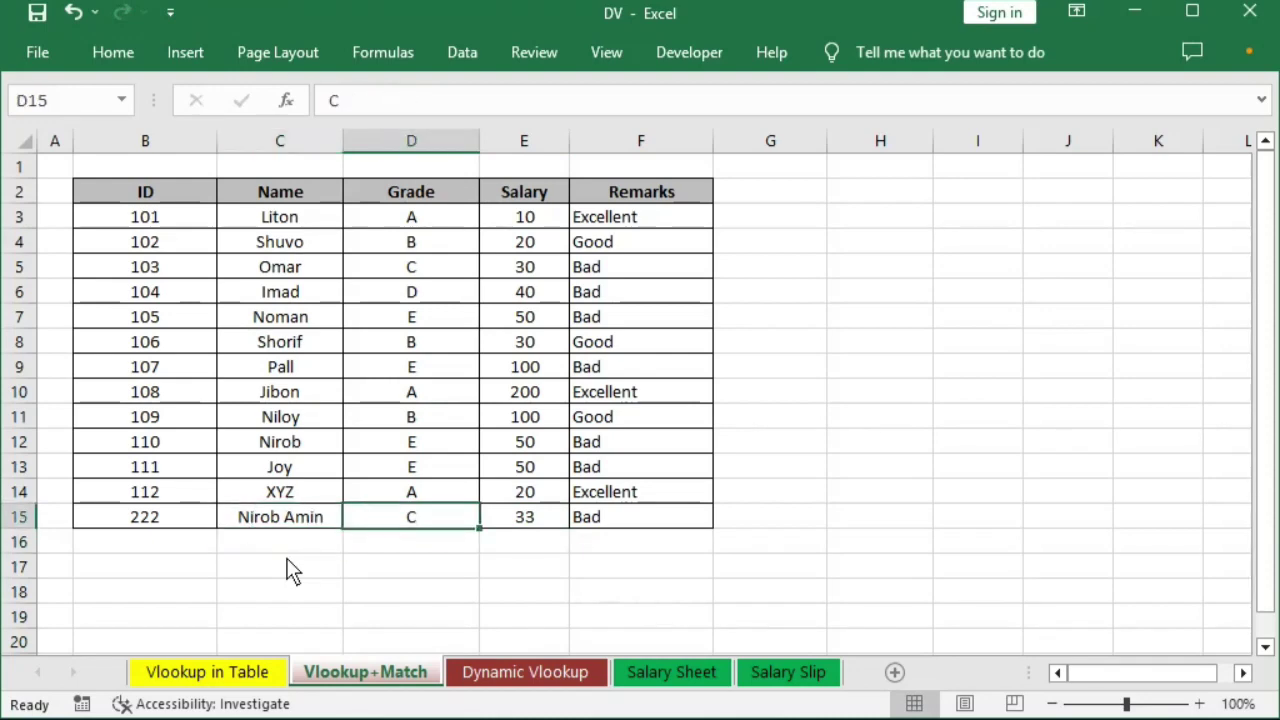
pyautogui.click(150, 527)
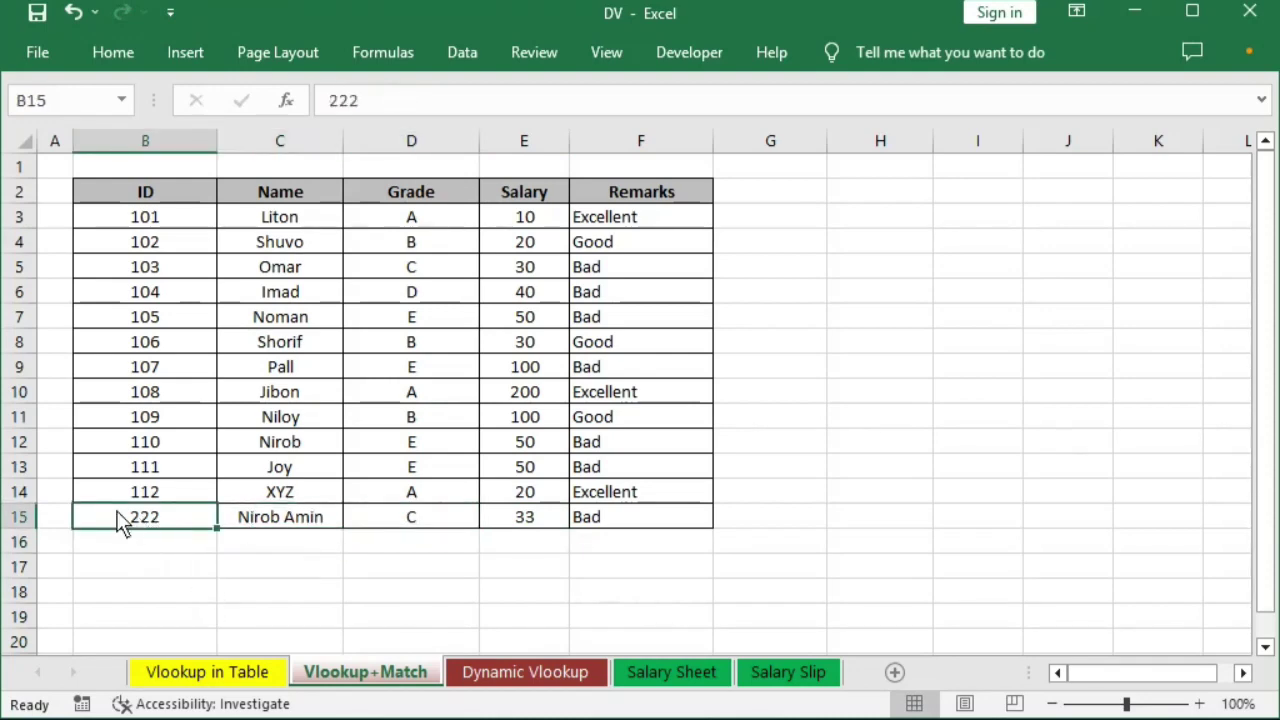
pyautogui.moveTo(120, 523); pyautogui.dragTo(575, 515)
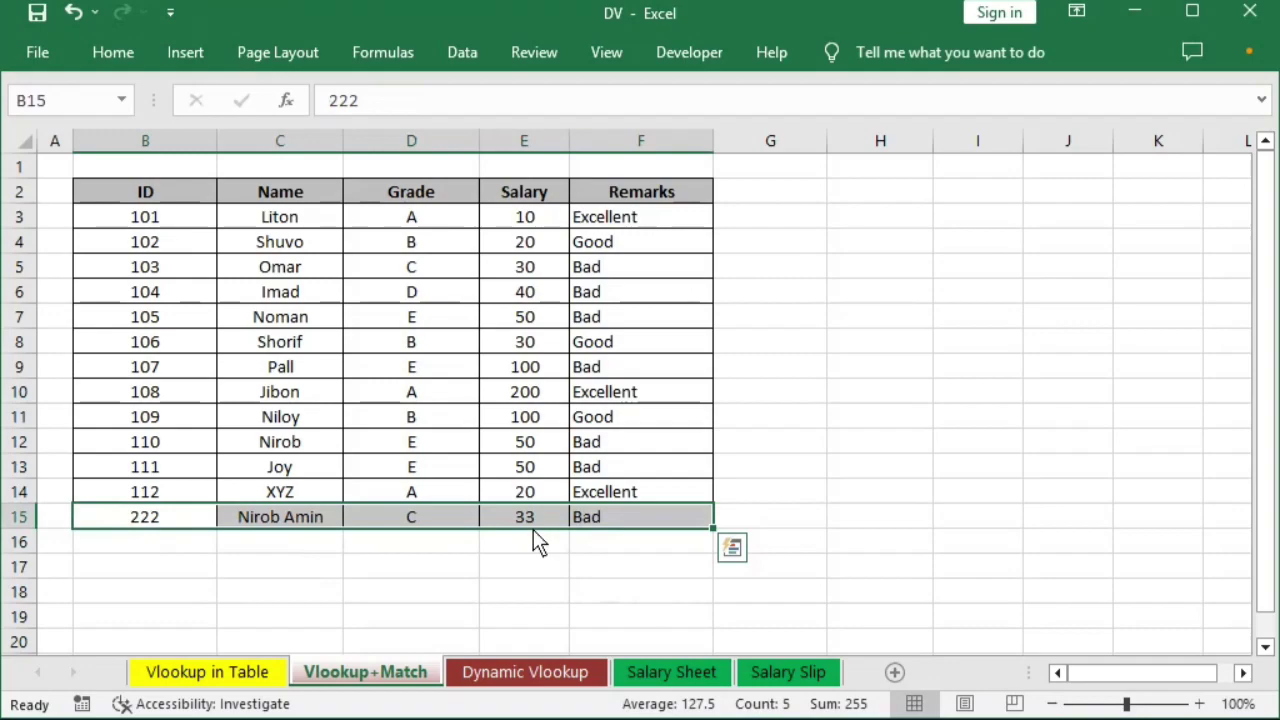
# - Enter 222 as the limited-range lookup ID, getting #N/A, and recheck range B2:F14
pyautogui.click(492, 674)
pyautogui.click(262, 366)
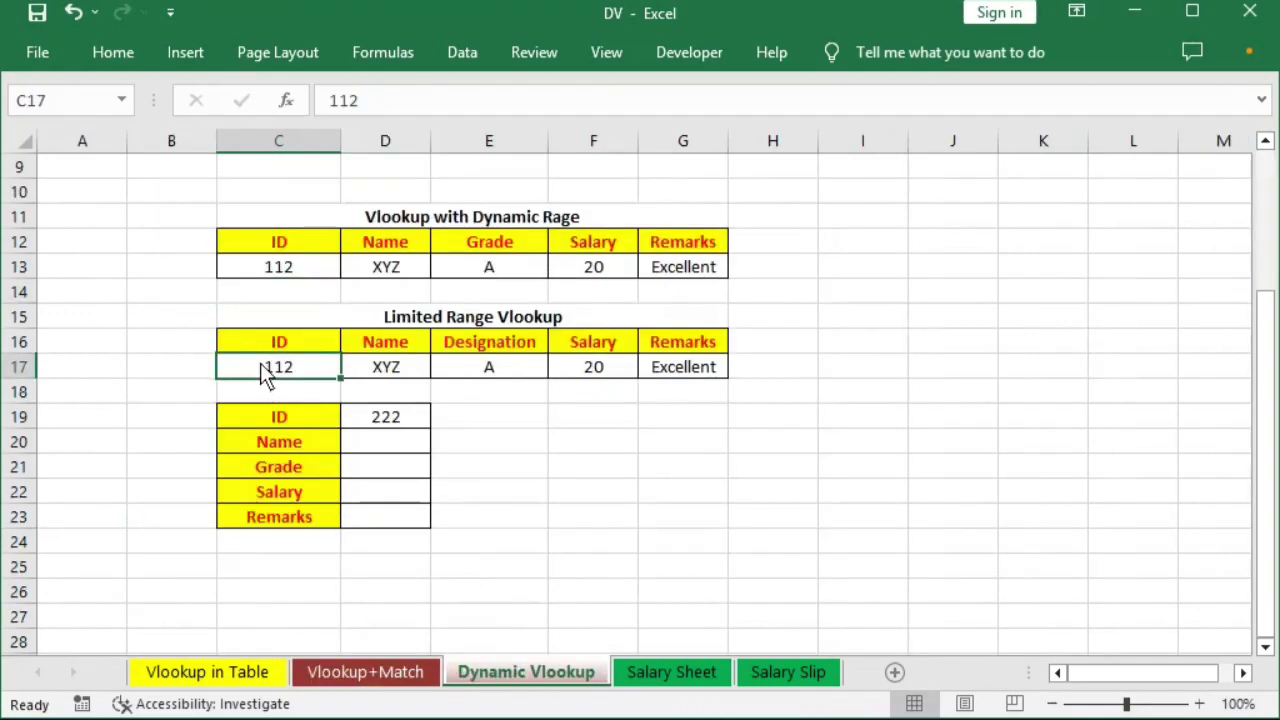
pyautogui.write('222')
pyautogui.press('Return')
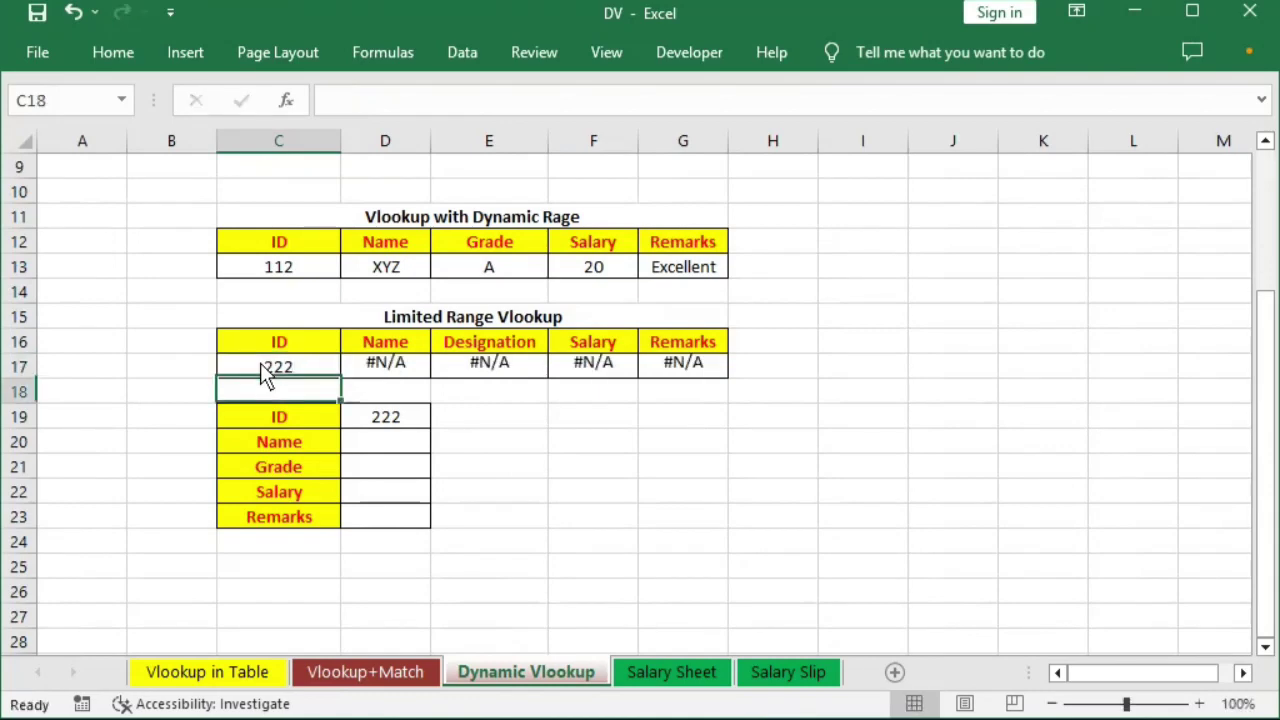
pyautogui.press('Up')
pyautogui.press('Right')
pyautogui.hotkey('shift', 'Right')
pyautogui.hotkey('shift', 'Right')
pyautogui.hotkey('shift', 'Right')
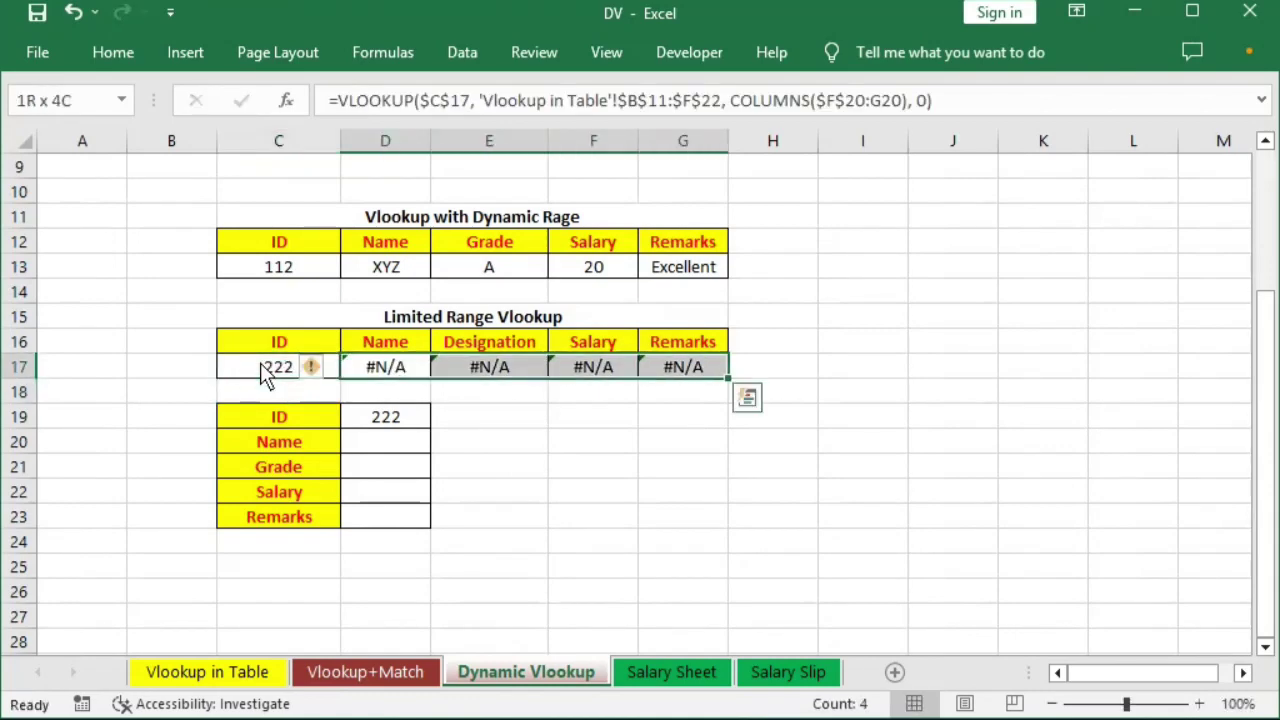
pyautogui.click(400, 319)
pyautogui.click(360, 666)
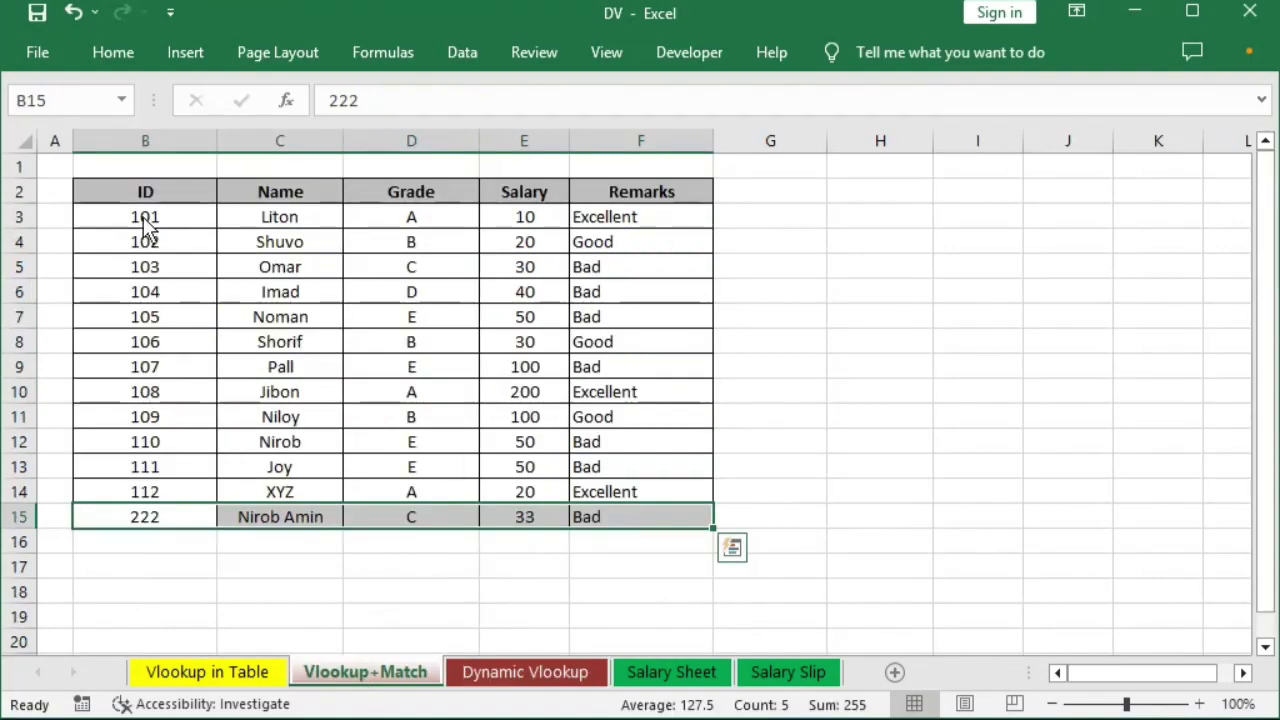
pyautogui.moveTo(145, 192); pyautogui.dragTo(658, 486)
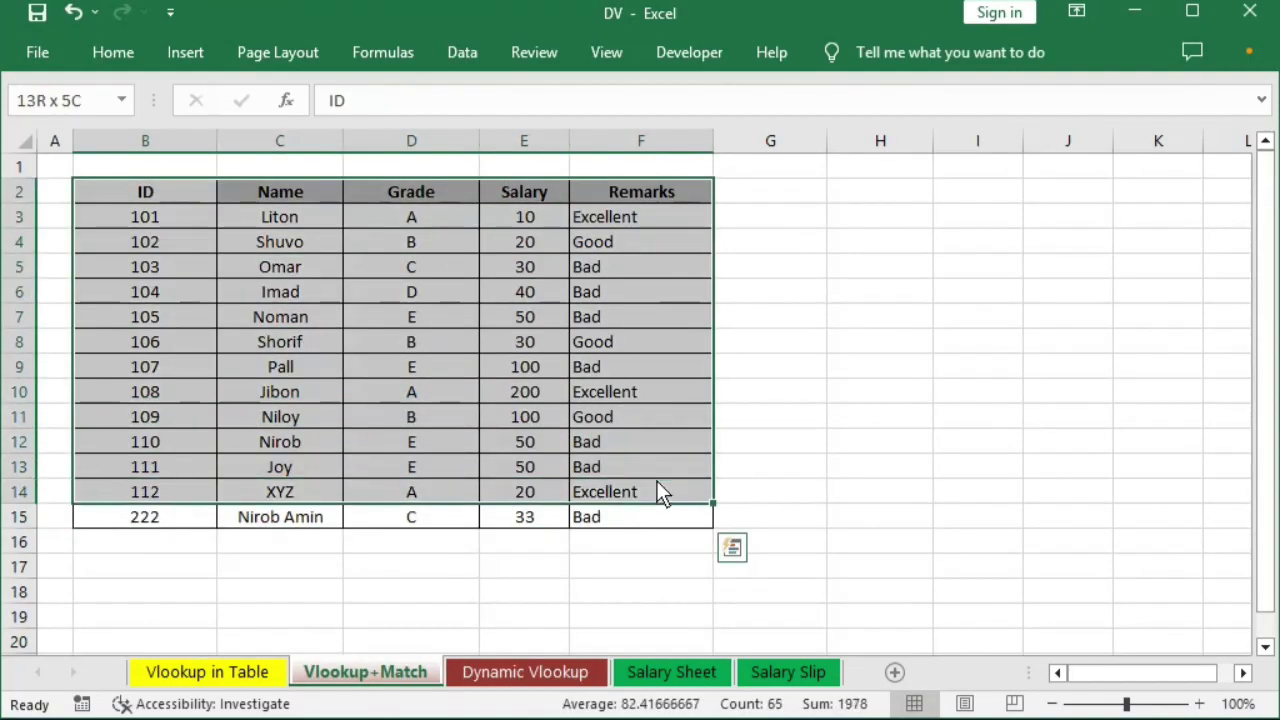
# - Change the dynamic lookup ID in C13 from 112 to 222, returning grade C, salary 33, Bad
pyautogui.click(495, 672)
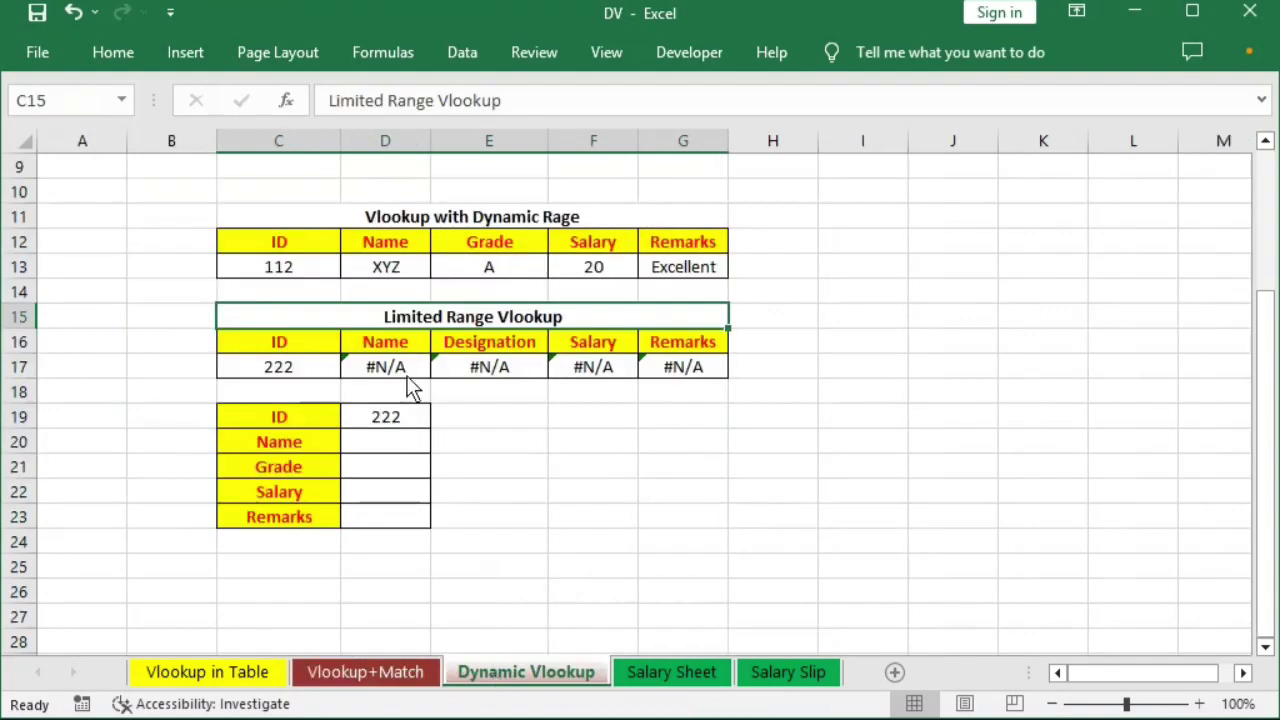
pyautogui.doubleClick(298, 268)
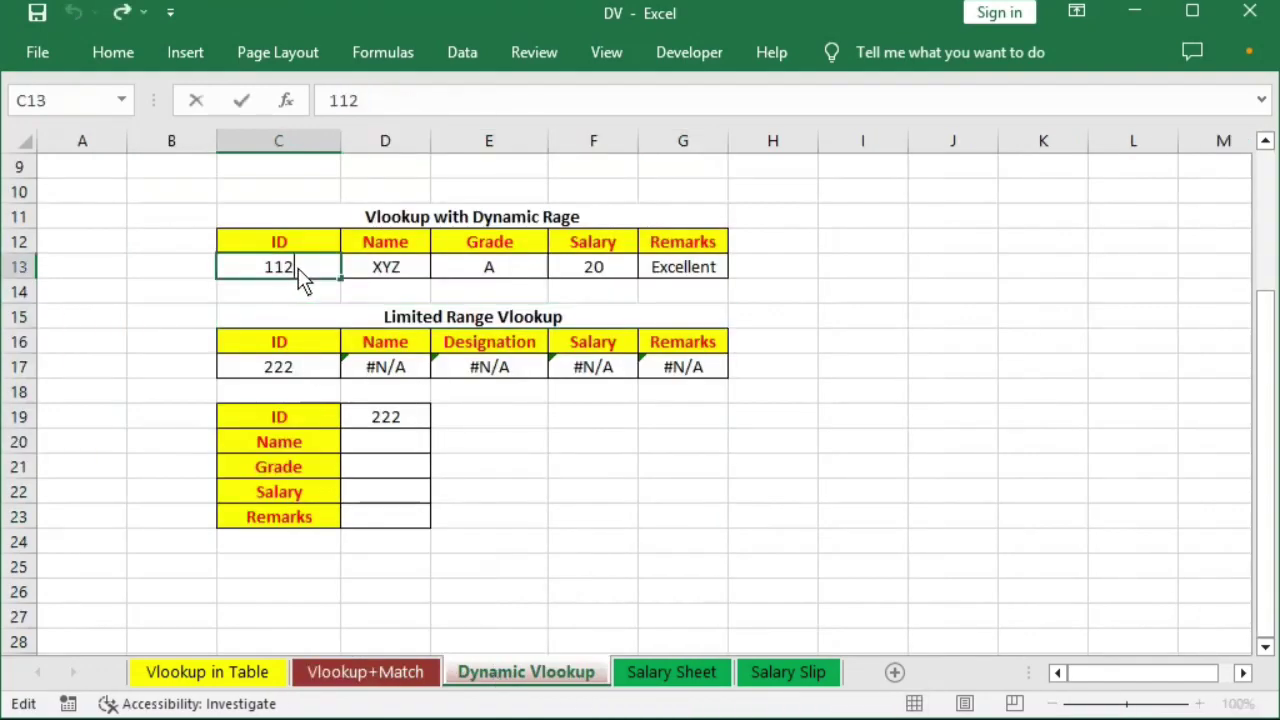
pyautogui.press('BackSpace')
pyautogui.press('BackSpace')
pyautogui.press('BackSpace')
pyautogui.write('22')
pyautogui.write('2')
pyautogui.press('Return')
pyautogui.press('Up')
pyautogui.press('Right')
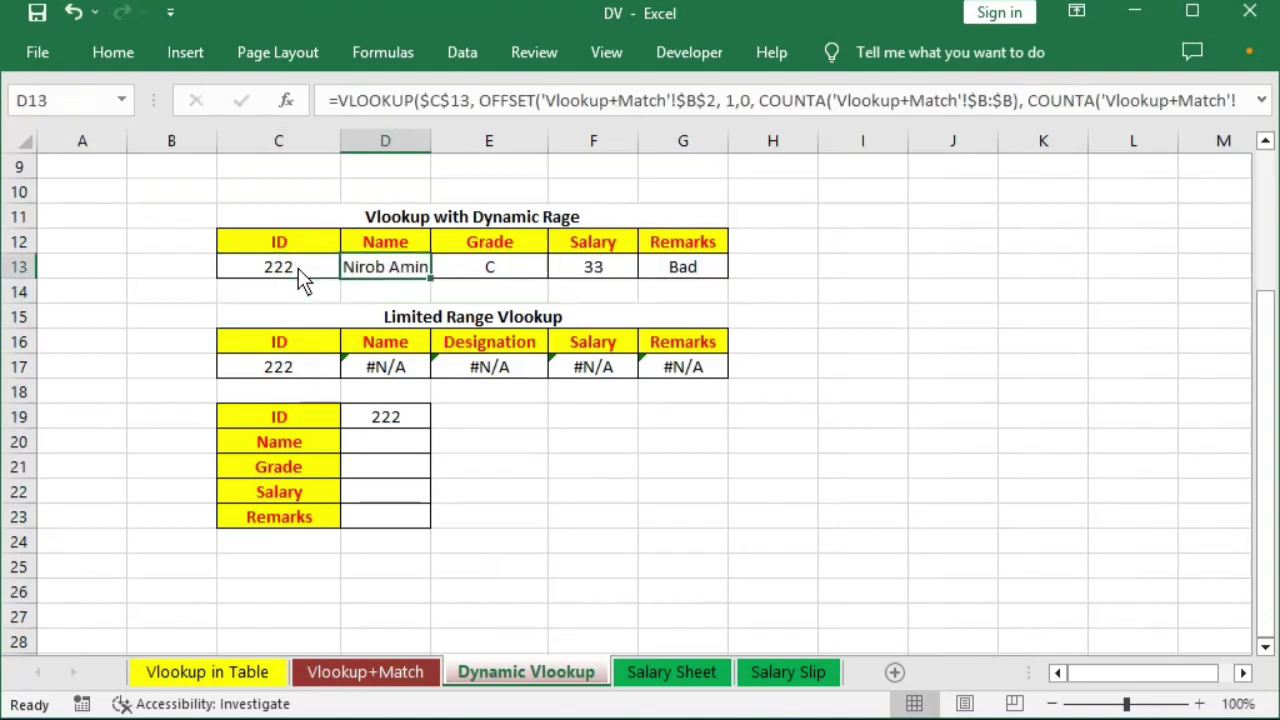
pyautogui.hotkey('shift', 'Right')
pyautogui.hotkey('shift', 'Right')
pyautogui.hotkey('shift', 'Right')
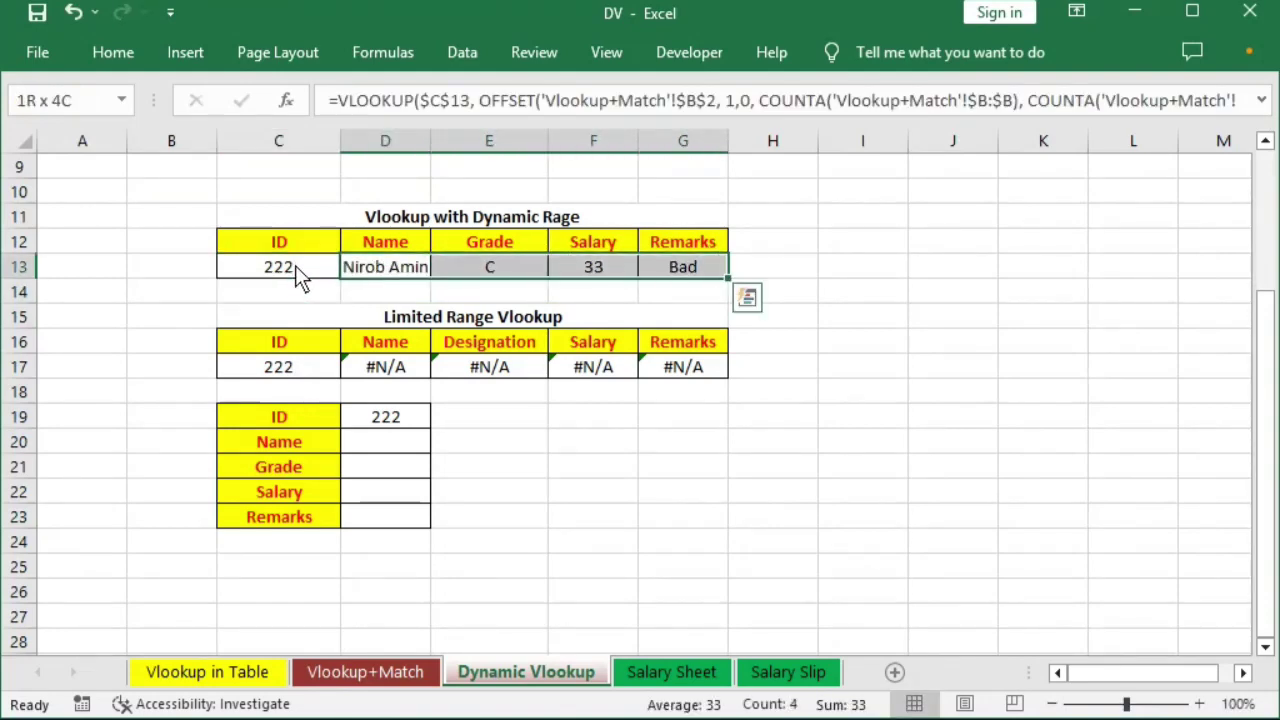
pyautogui.moveTo(757, 245); pyautogui.dragTo(781, 372)
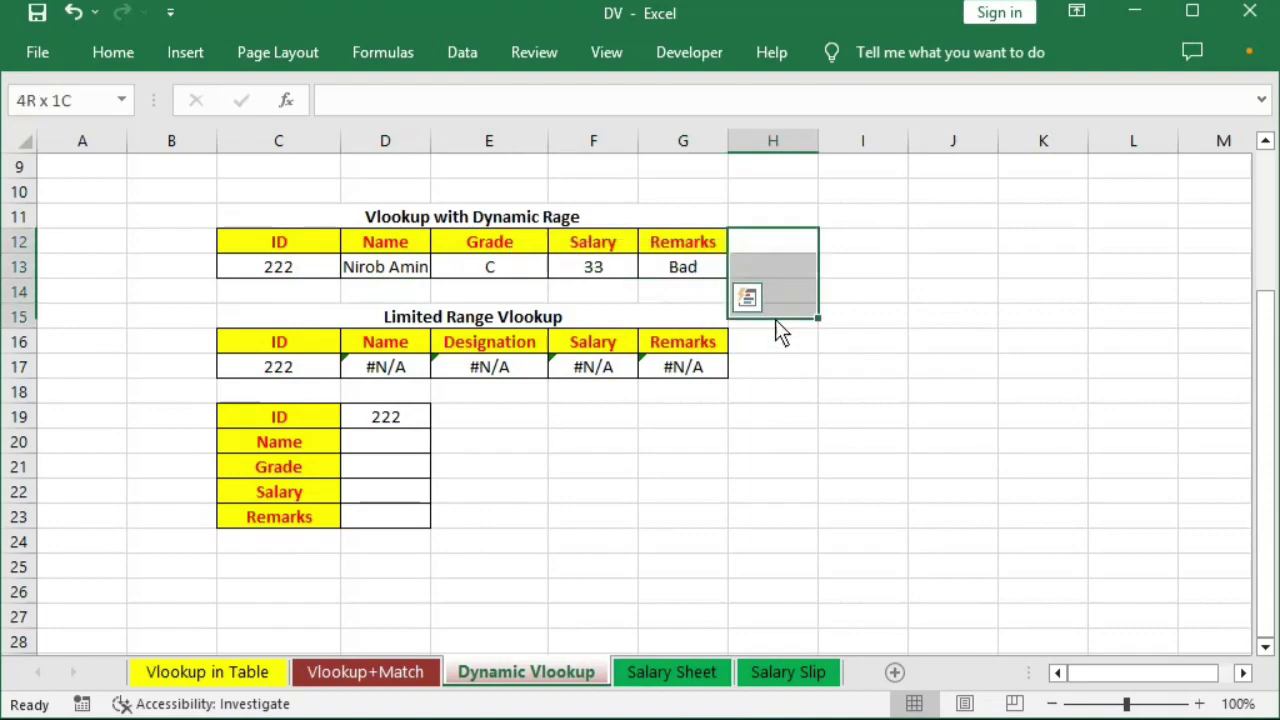
pyautogui.click(340, 672)
# - Head G2 'Exatra' and fill alternating Yes and No from G3 down to G15
pyautogui.click(765, 197)
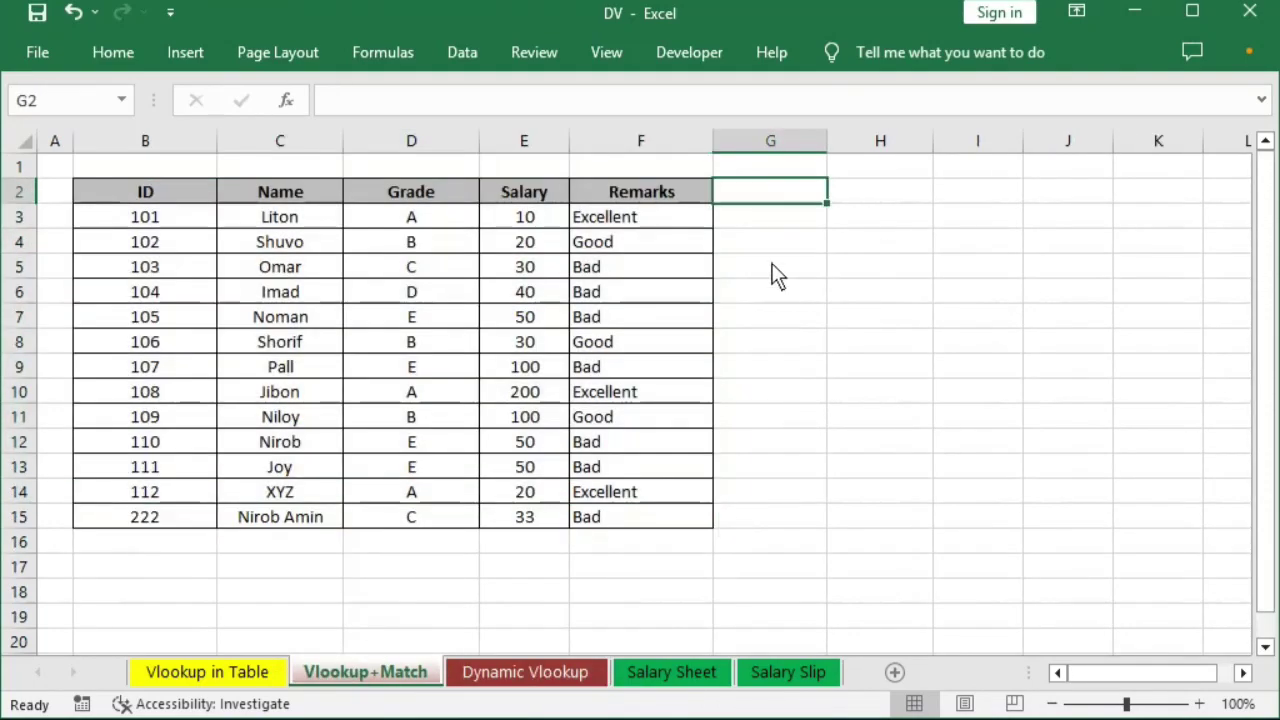
pyautogui.write('Exa')
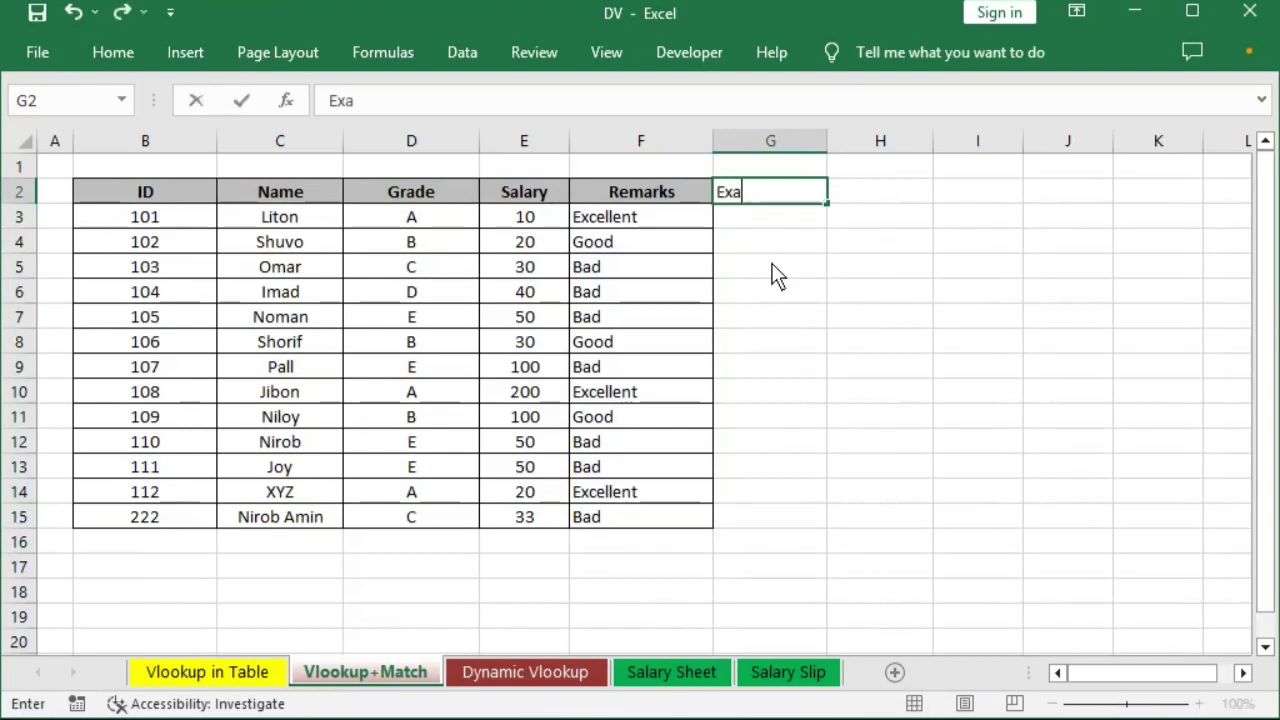
pyautogui.write('tra')
pyautogui.press('Tab')
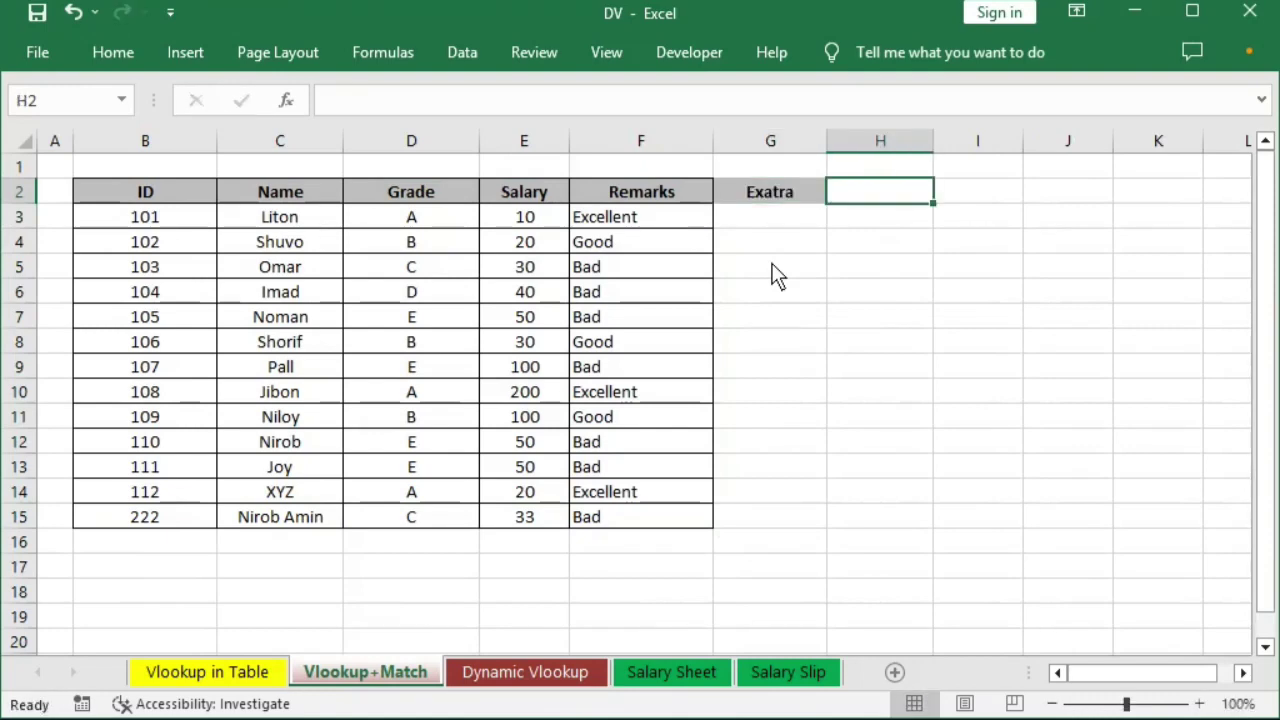
pyautogui.press('Return')
pyautogui.write('Yes')
pyautogui.press('Return')
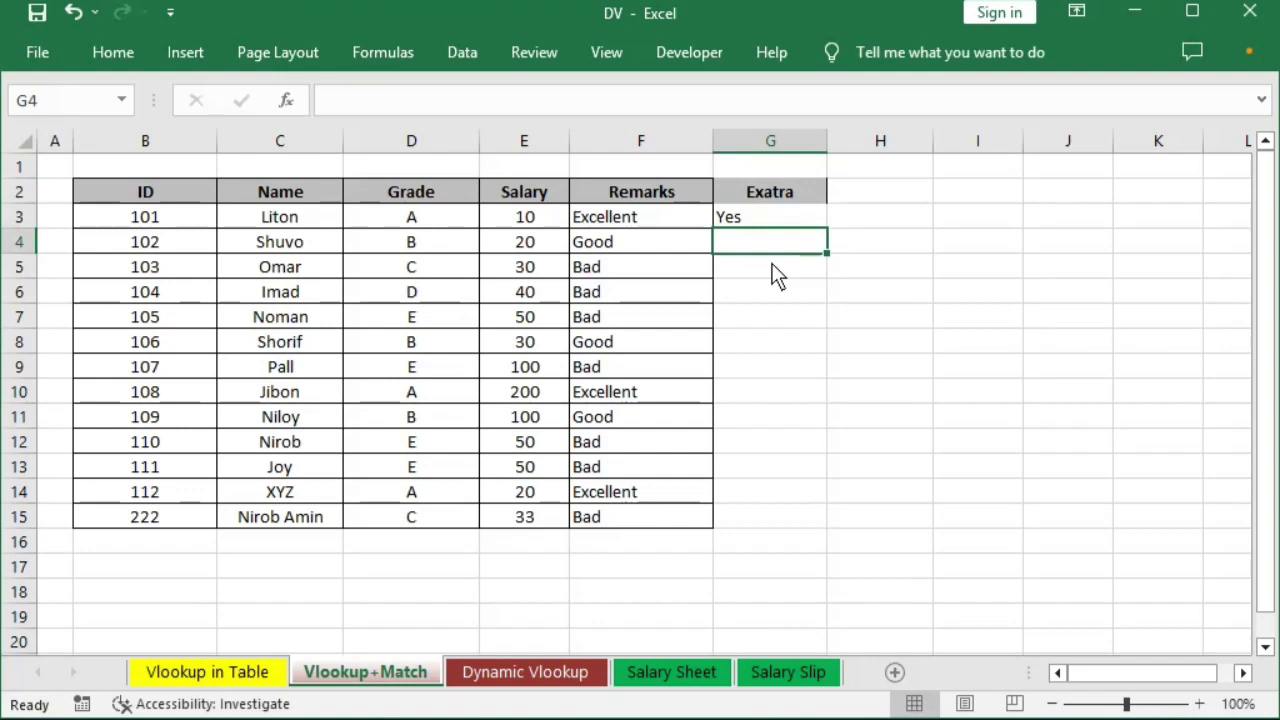
pyautogui.write('No')
pyautogui.press('Return')
pyautogui.press('Up')
pyautogui.press('Up')
pyautogui.hotkey('shift', 'Down')
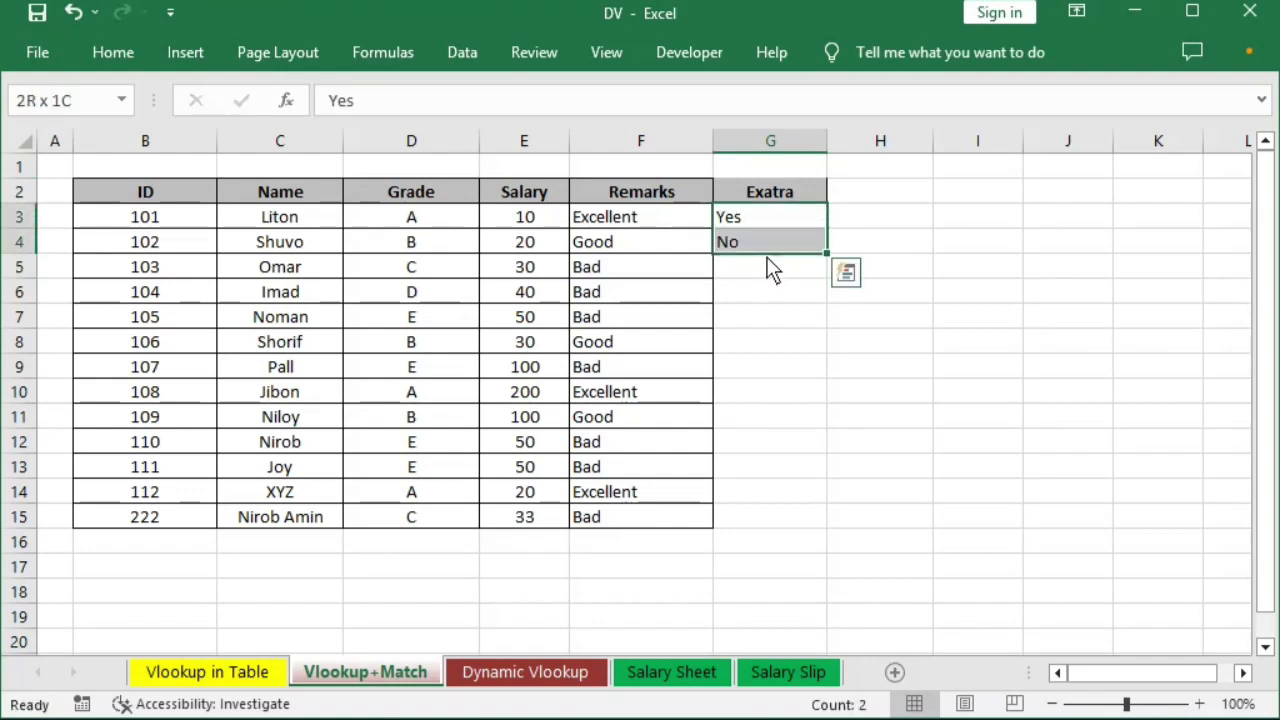
pyautogui.moveTo(826, 256); pyautogui.dragTo(791, 528)
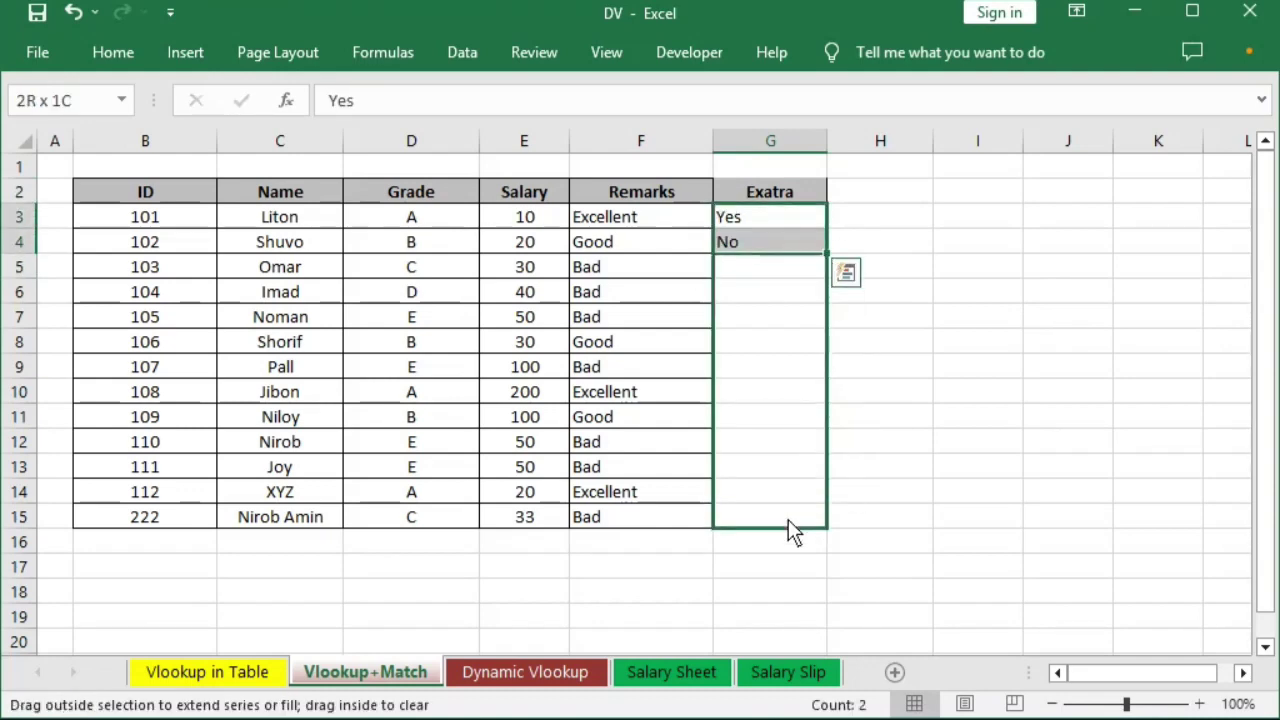
# - Add an Extra header in H16 and copy the G17 Remarks lookup formula into H17
pyautogui.click(509, 680)
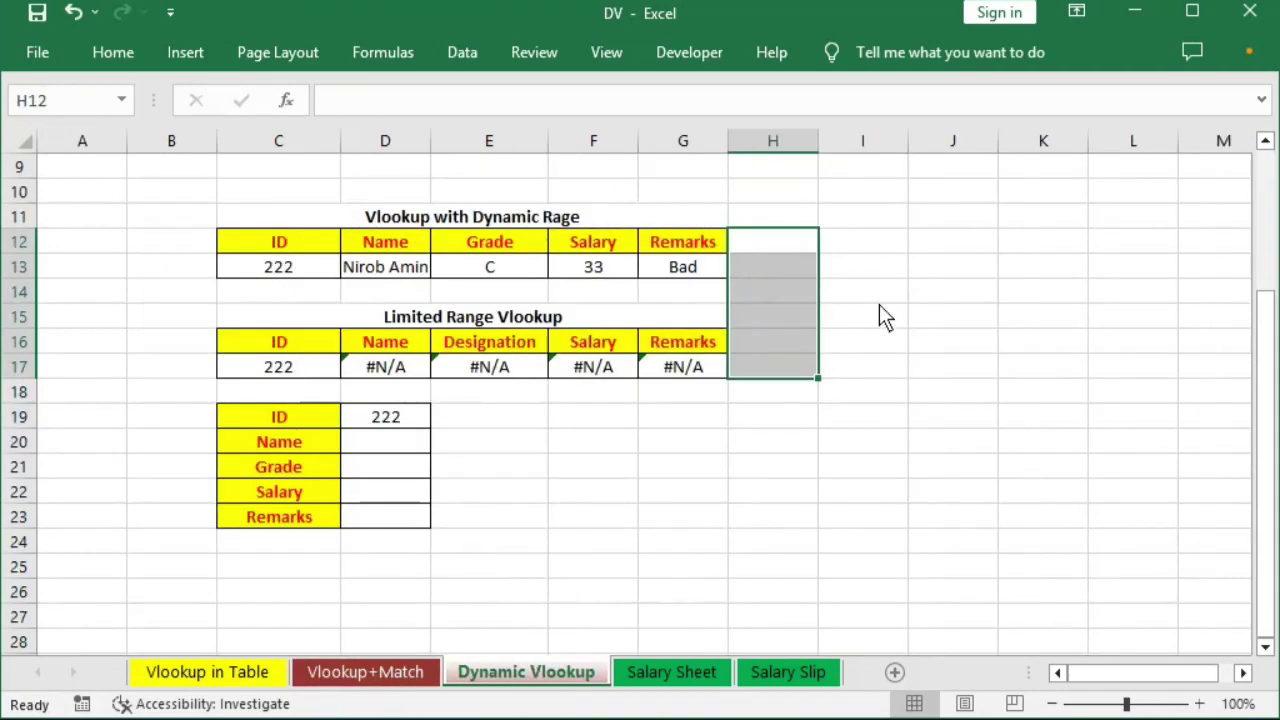
pyautogui.click(764, 350)
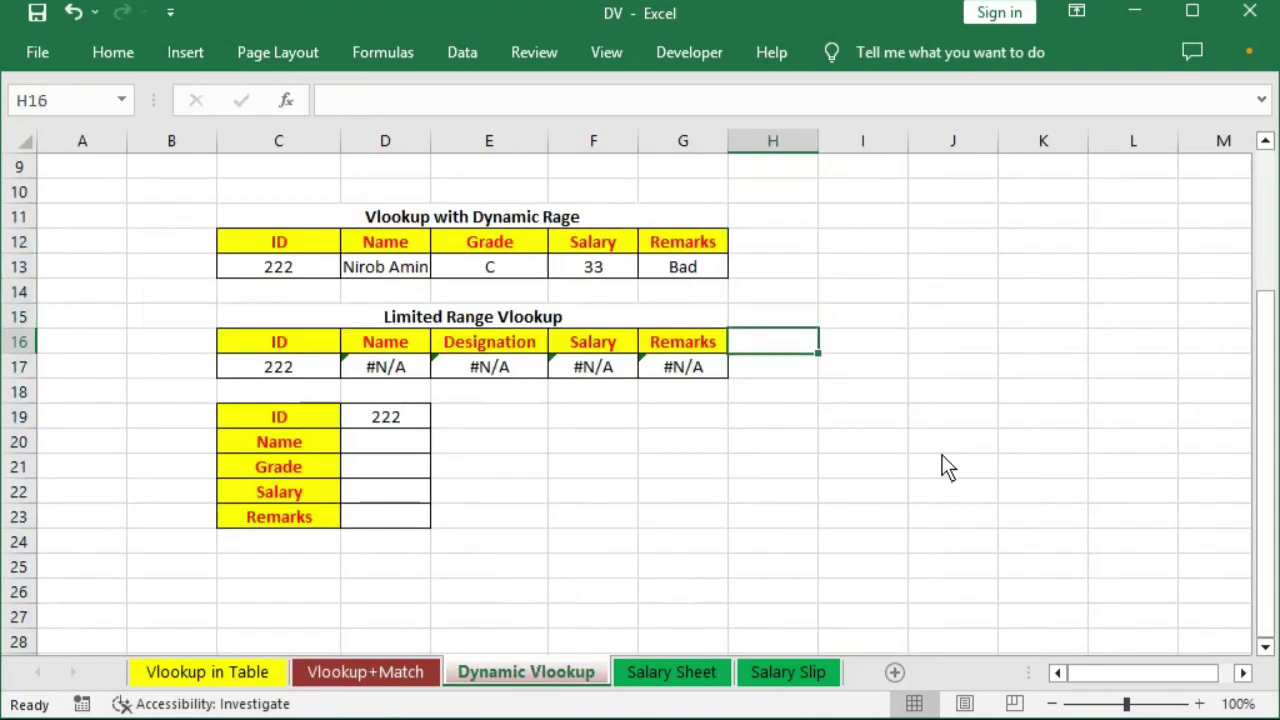
pyautogui.write('Remarks')
pyautogui.write('Ext')
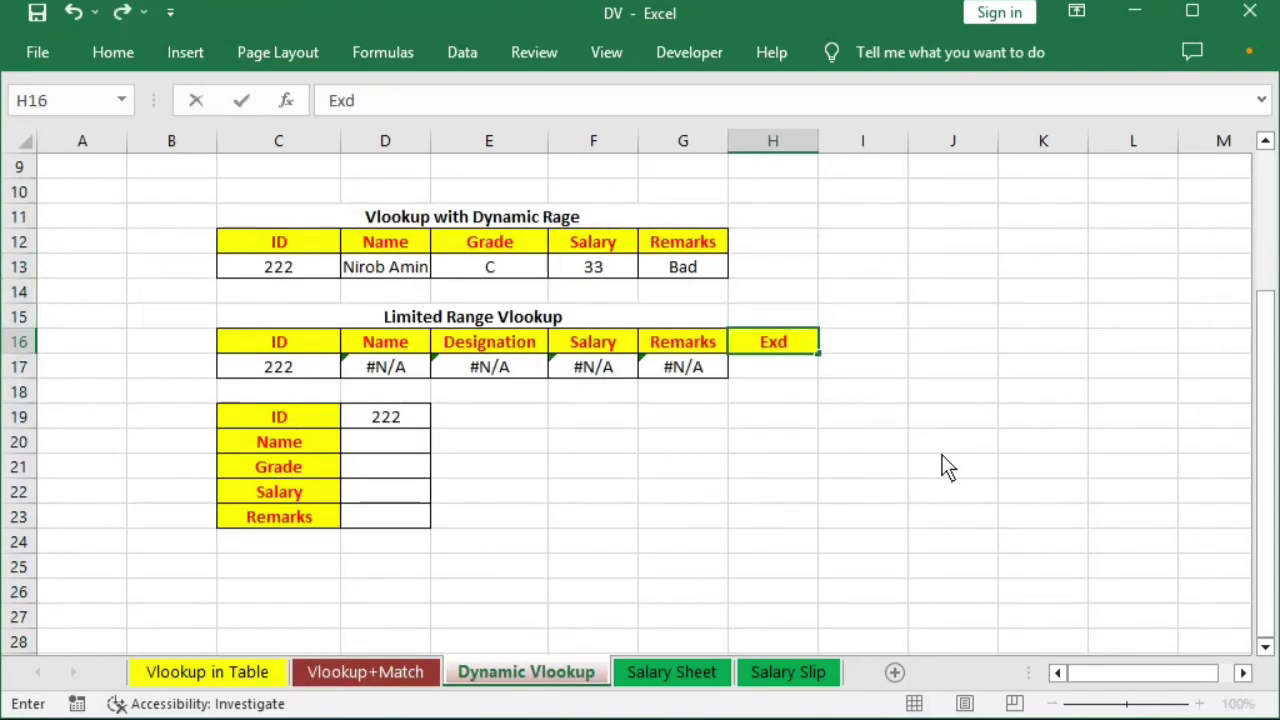
pyautogui.write('ra')
pyautogui.press('Return')
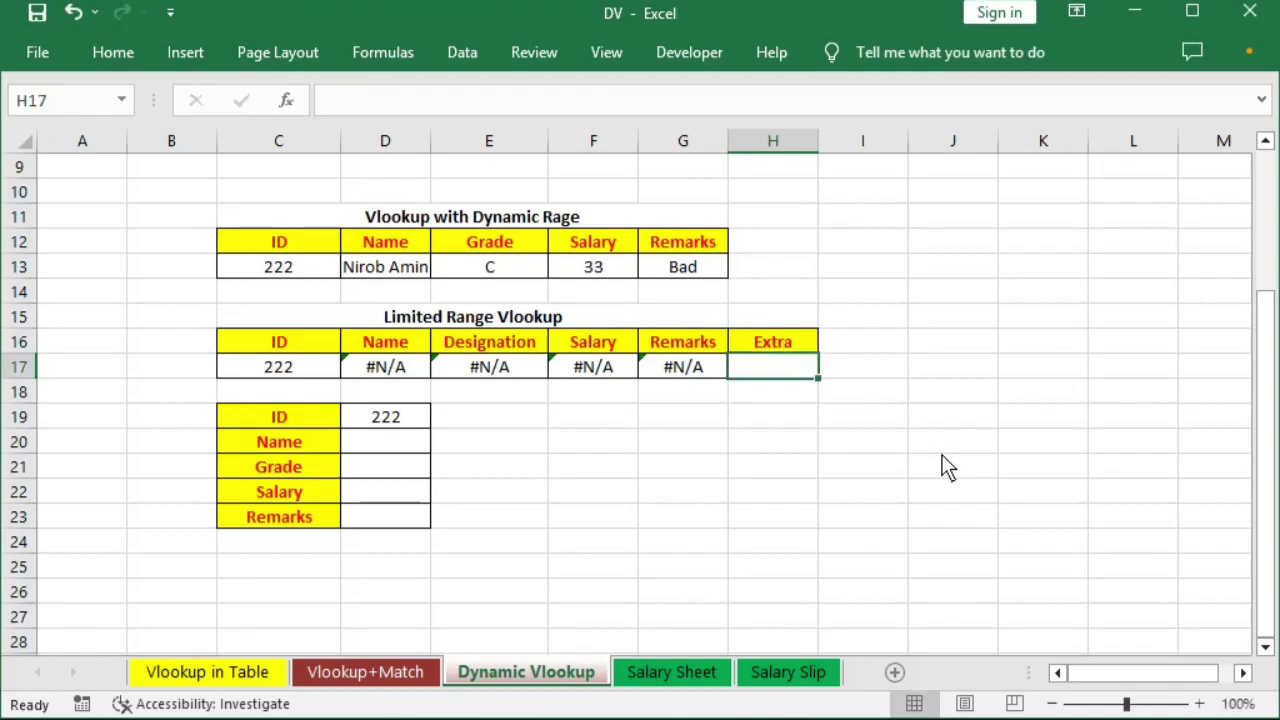
pyautogui.press('Left')
pyautogui.hotkey('ctrl', 'c')
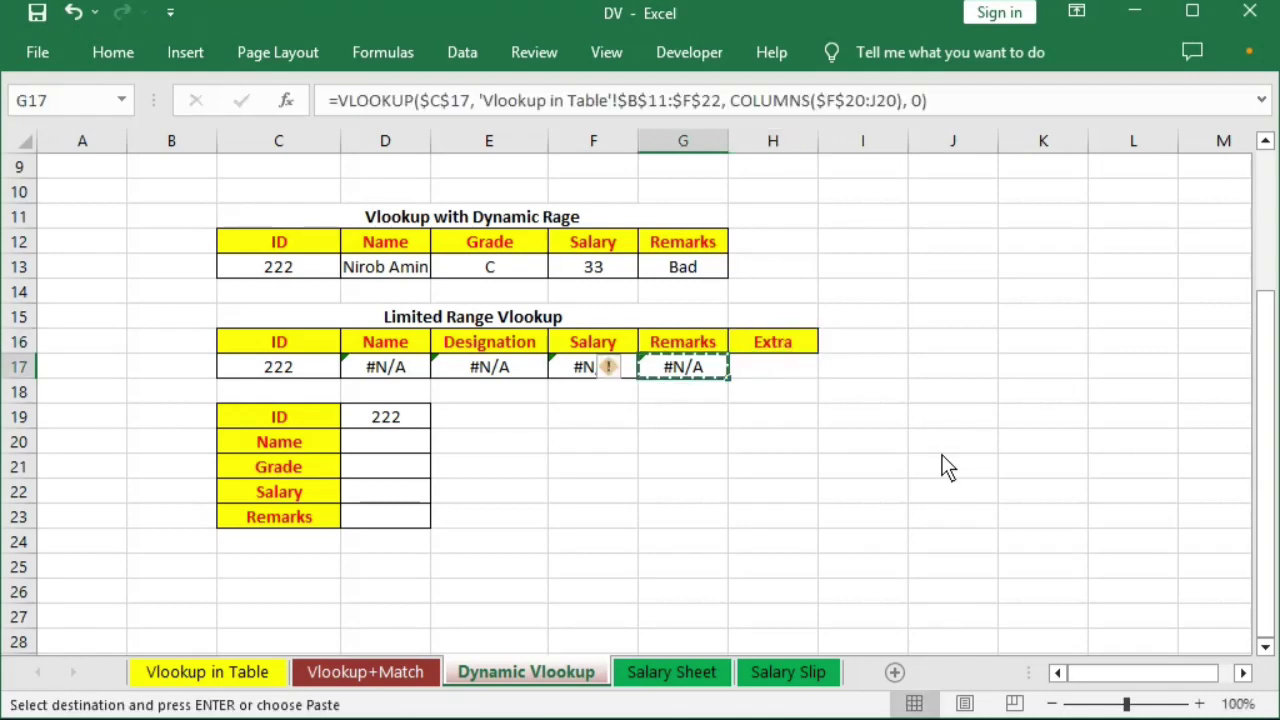
pyautogui.press('Right')
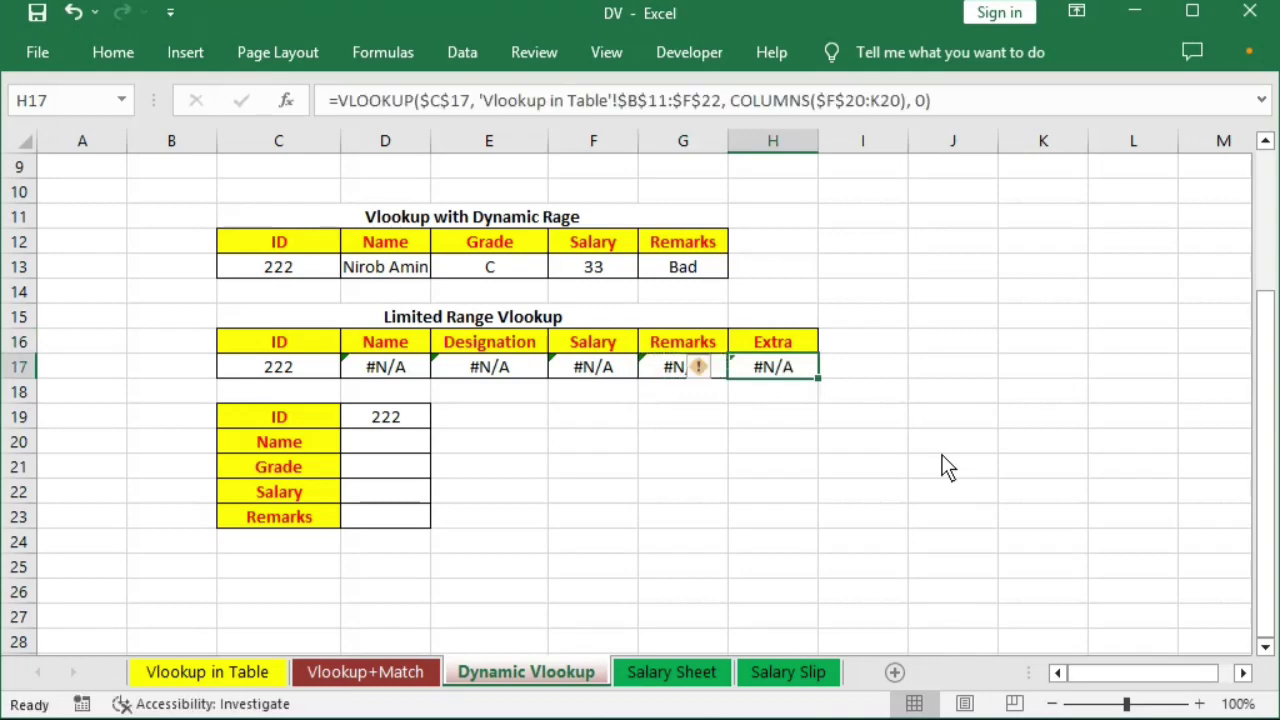
# - Add an Extra header in H12 and copy the G13 lookup formula so H13 returns Yes
pyautogui.press('Up')
pyautogui.press('Up')
pyautogui.press('Up')
pyautogui.press('Up')
pyautogui.press('Up')
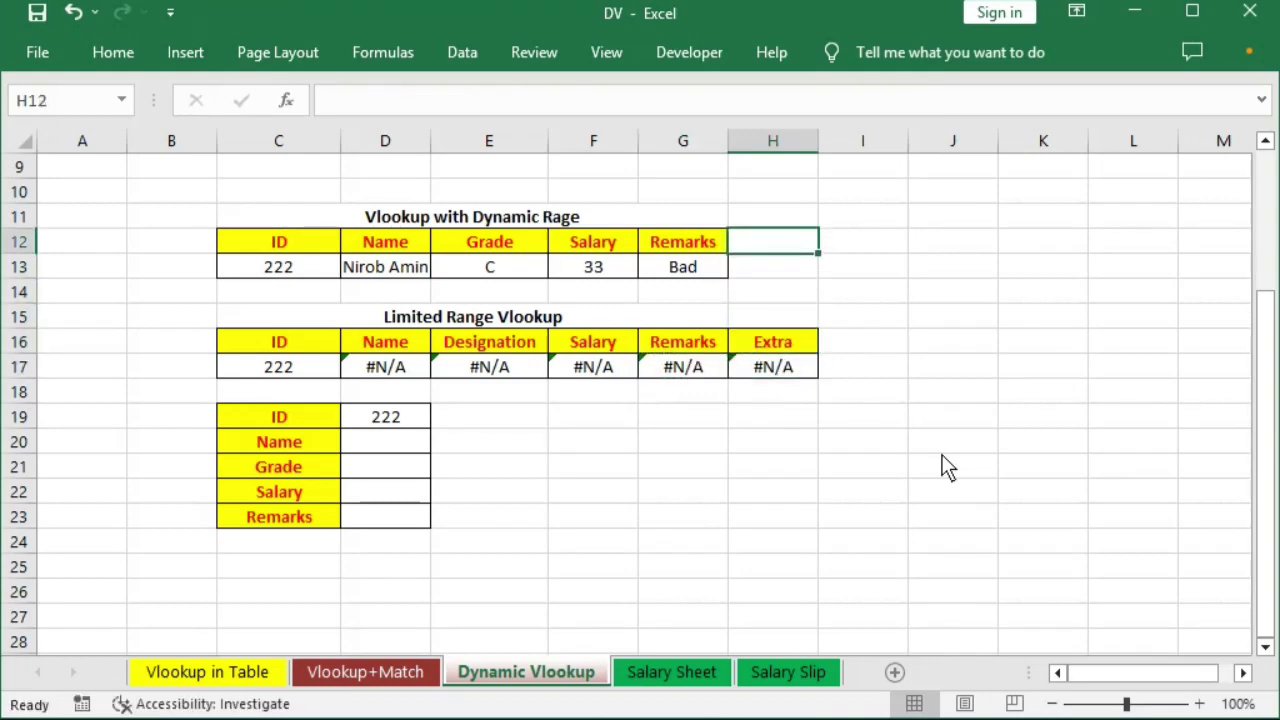
pyautogui.hotkey('ctrl', 'r')
pyautogui.write('E')
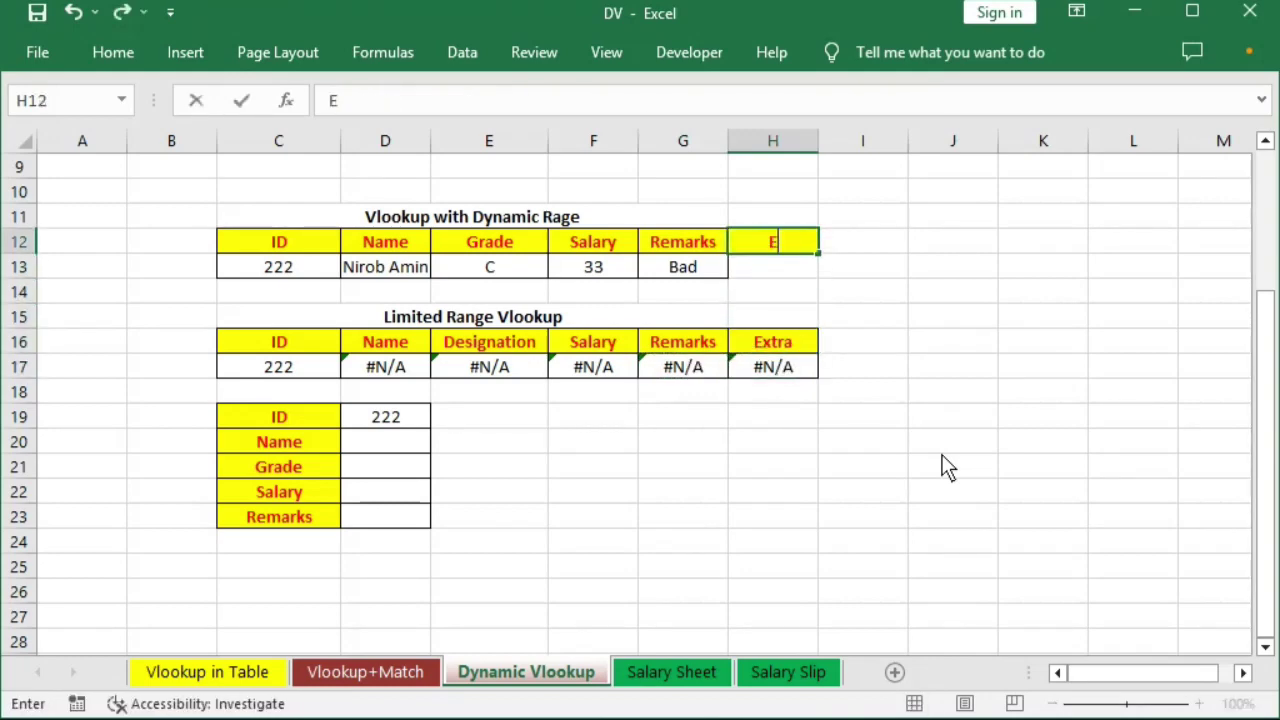
pyautogui.write('xtra')
pyautogui.press('Return')
pyautogui.press('Left')
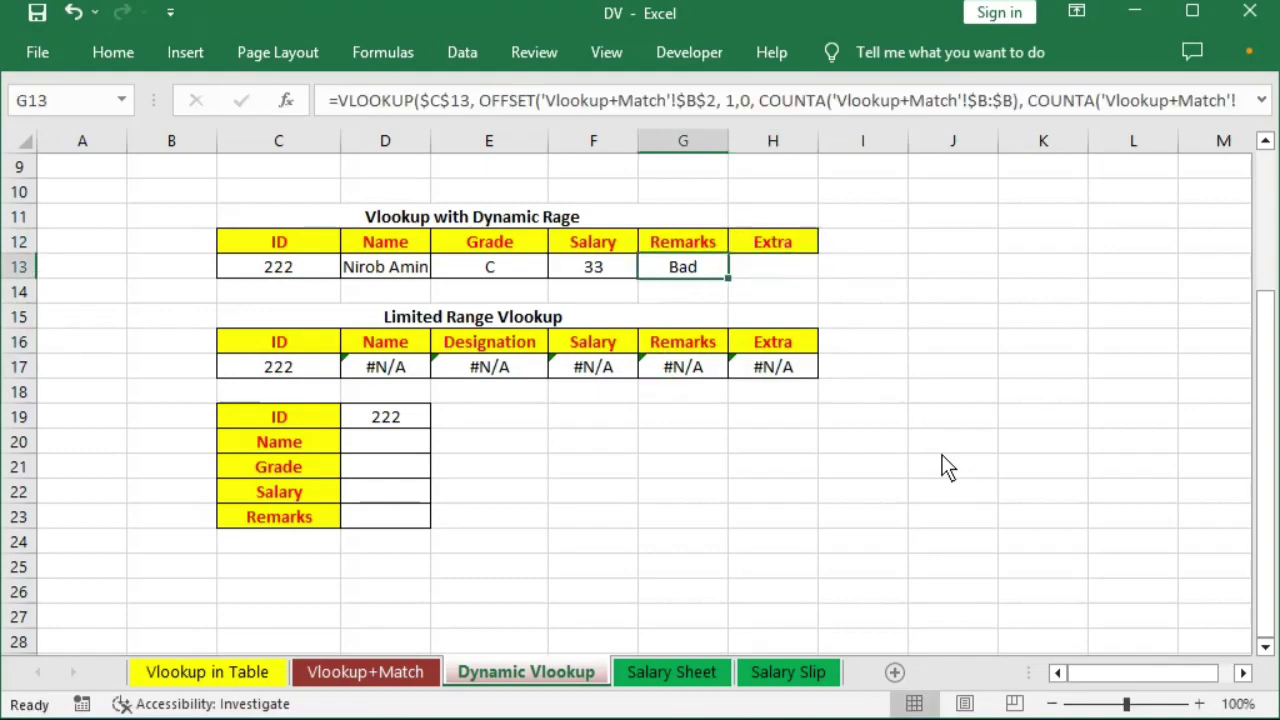
pyautogui.hotkey('ctrl', 'c')
pyautogui.press('Right')
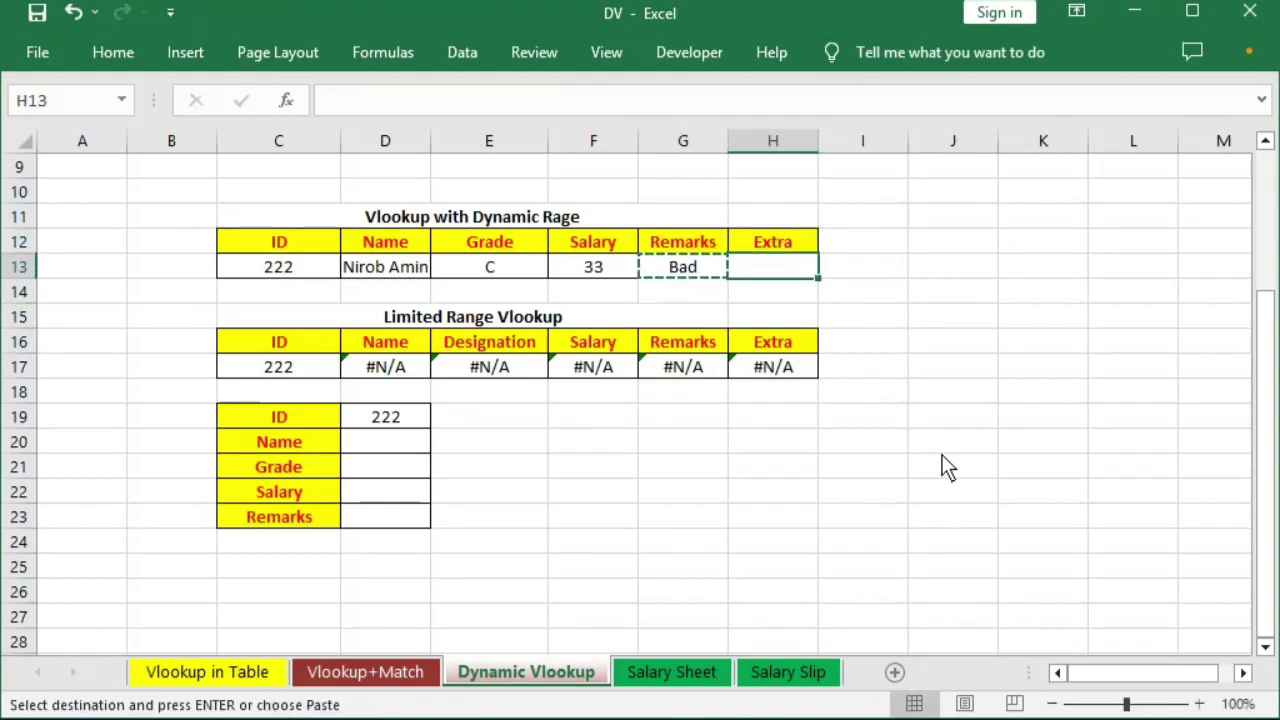
pyautogui.press('Return')
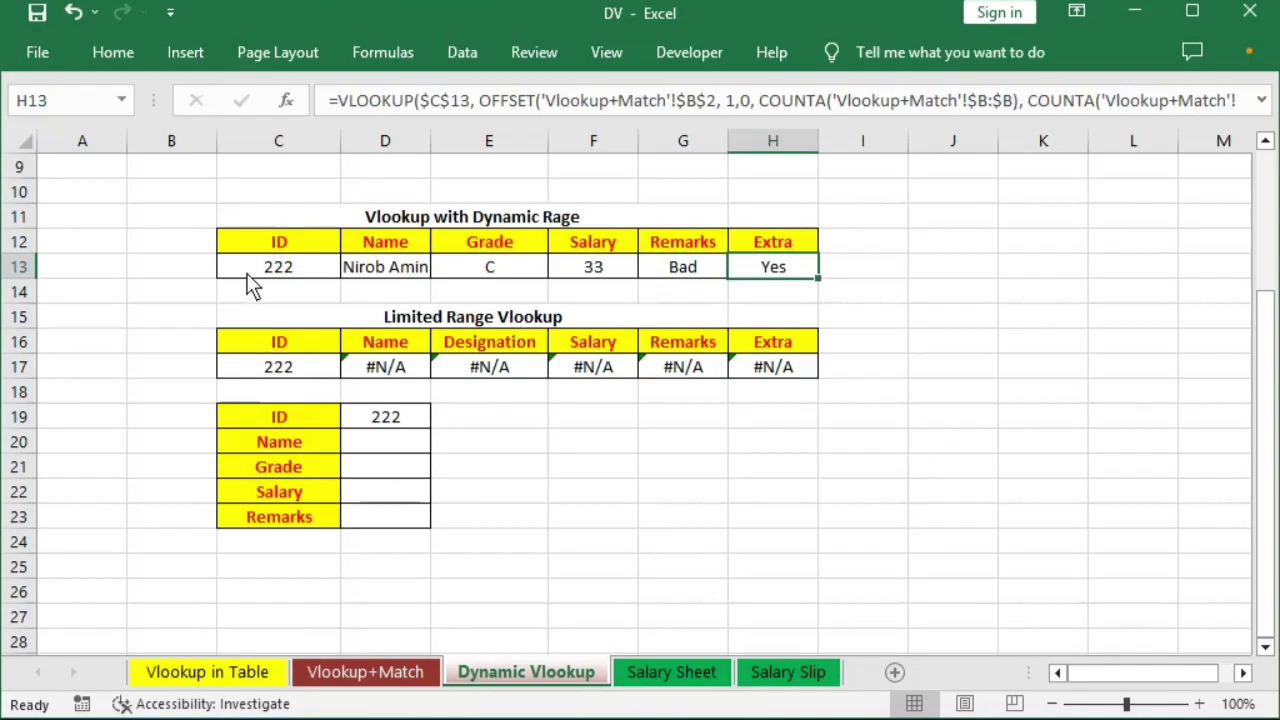
pyautogui.click(247, 273)
pyautogui.click(768, 274)
pyautogui.click(322, 676)
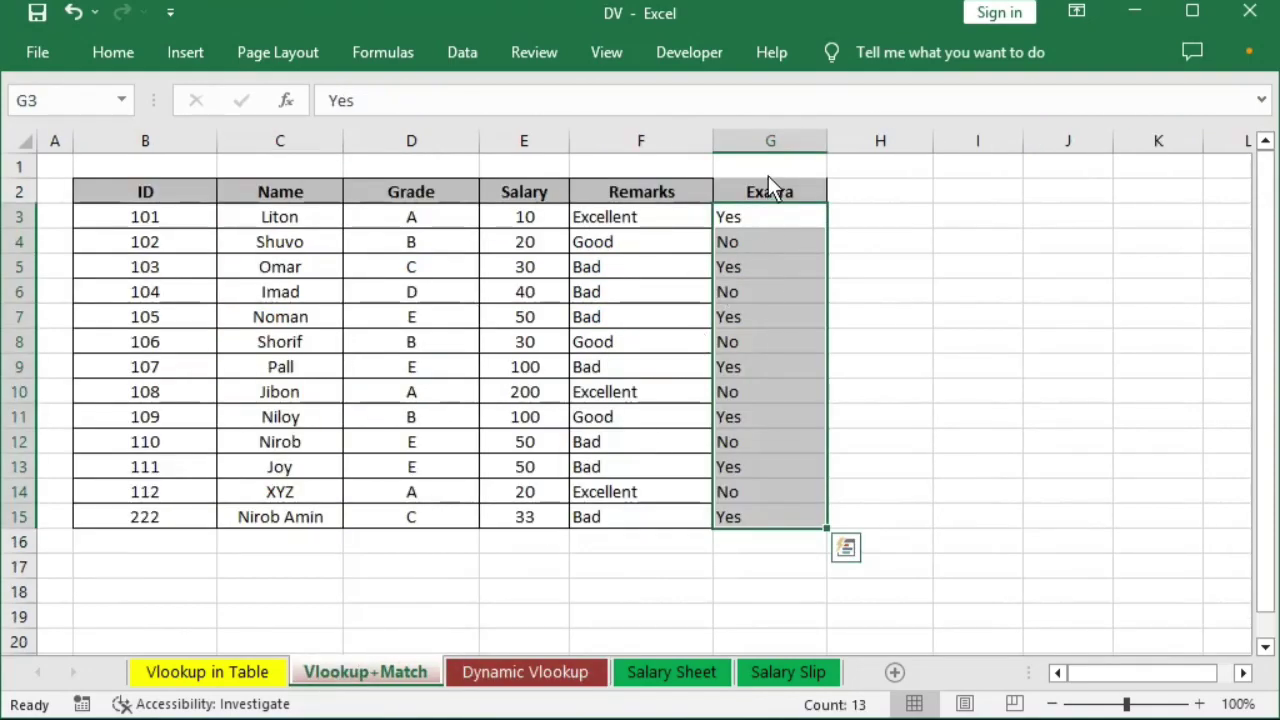
# - On Vlookup+Match, delete the Extra column G and row 15 holding the 222 record
pyautogui.click(772, 143)
pyautogui.rightClick(775, 145)
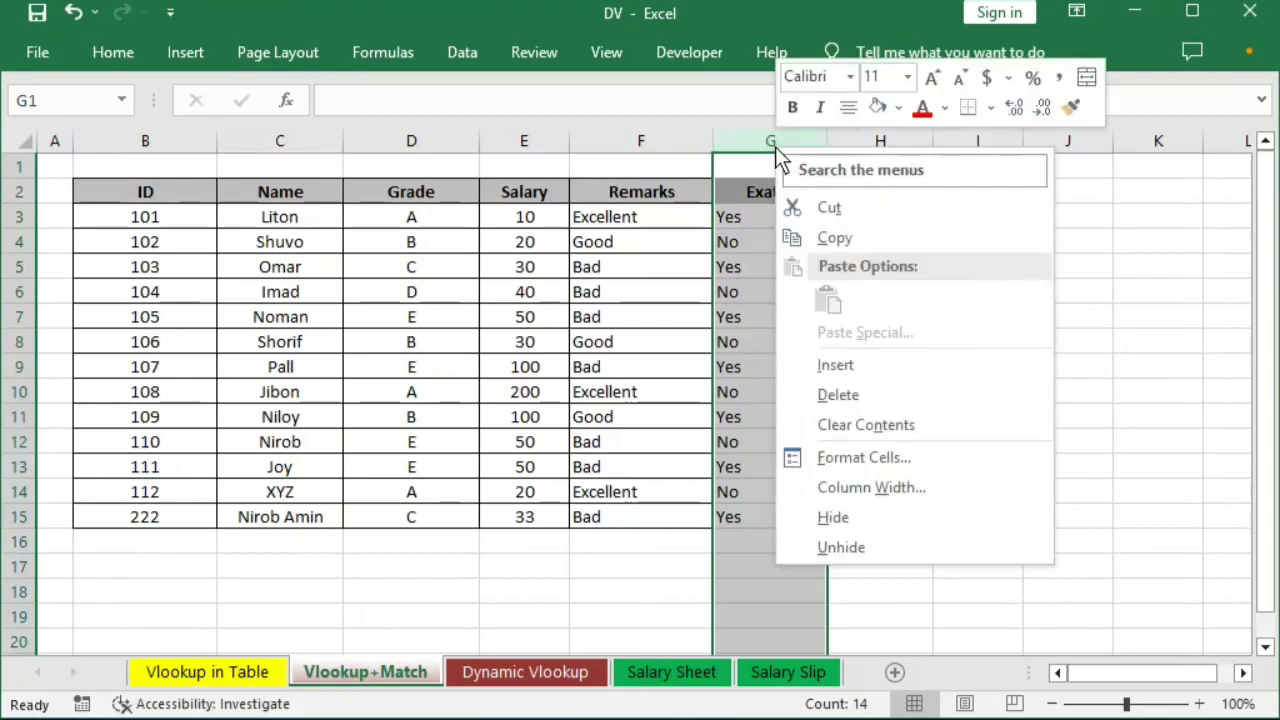
pyautogui.click(838, 395)
pyautogui.click(14, 517)
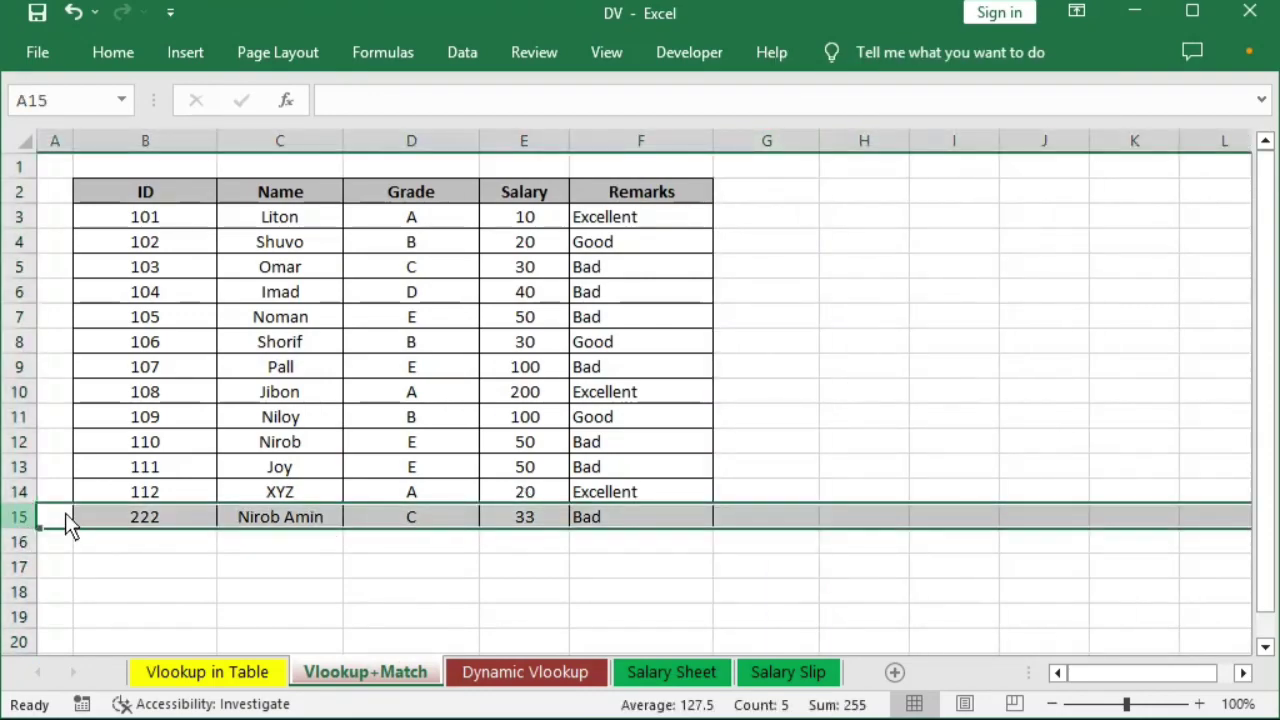
pyautogui.rightClick(28, 525)
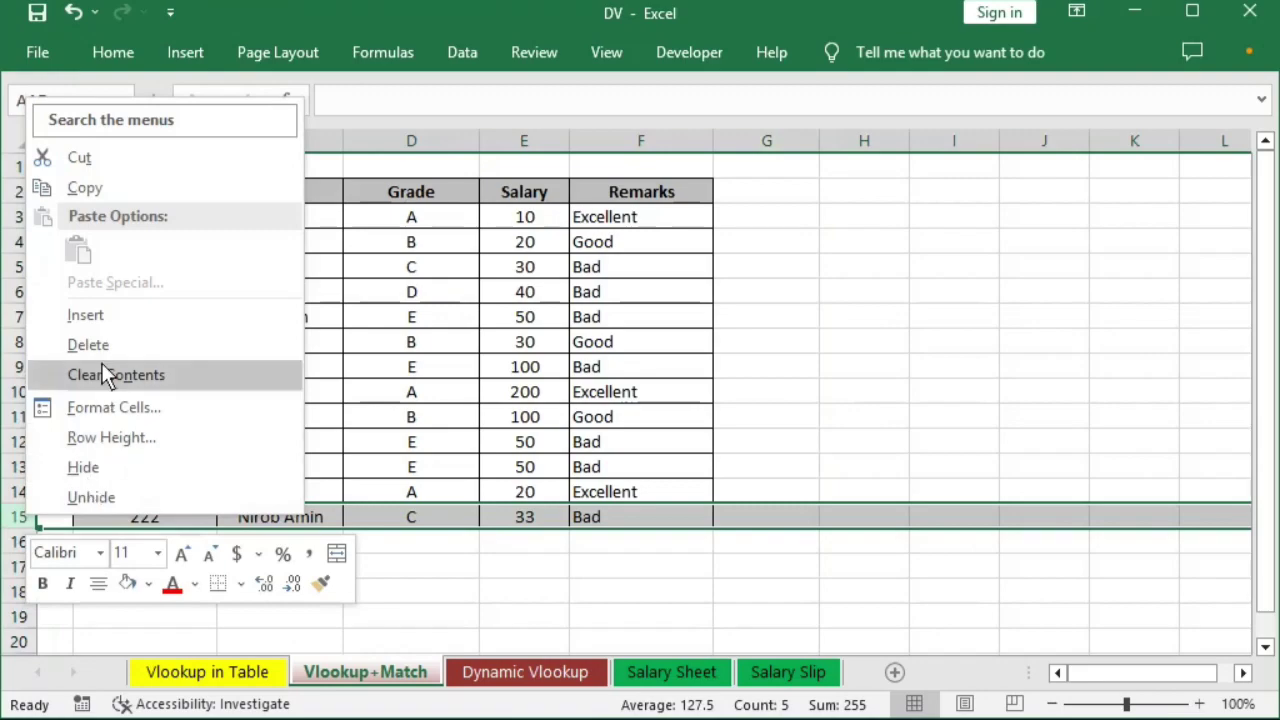
pyautogui.click(105, 333)
# - On Dynamic Vlookup, enter 112 in C13 and clear the results in D13:H13 and D17:H17
pyautogui.click(517, 675)
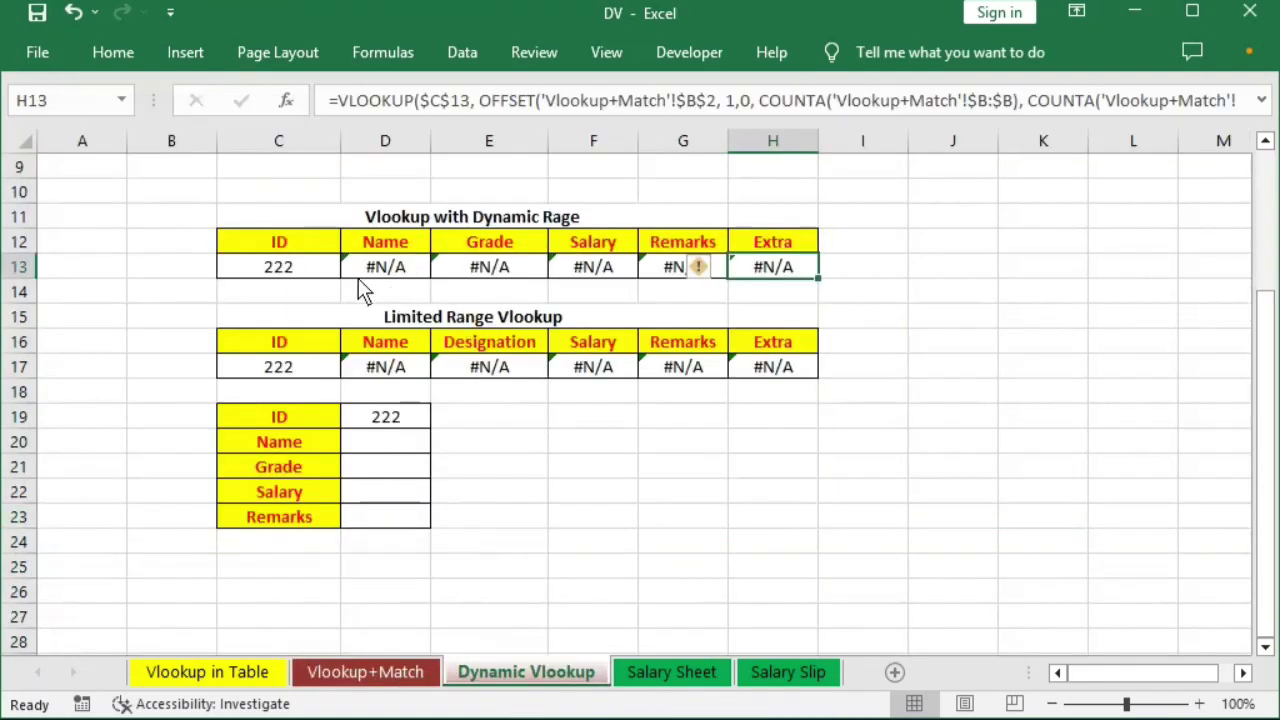
pyautogui.click(285, 267)
pyautogui.write('112')
pyautogui.moveTo(385, 267); pyautogui.dragTo(748, 267)
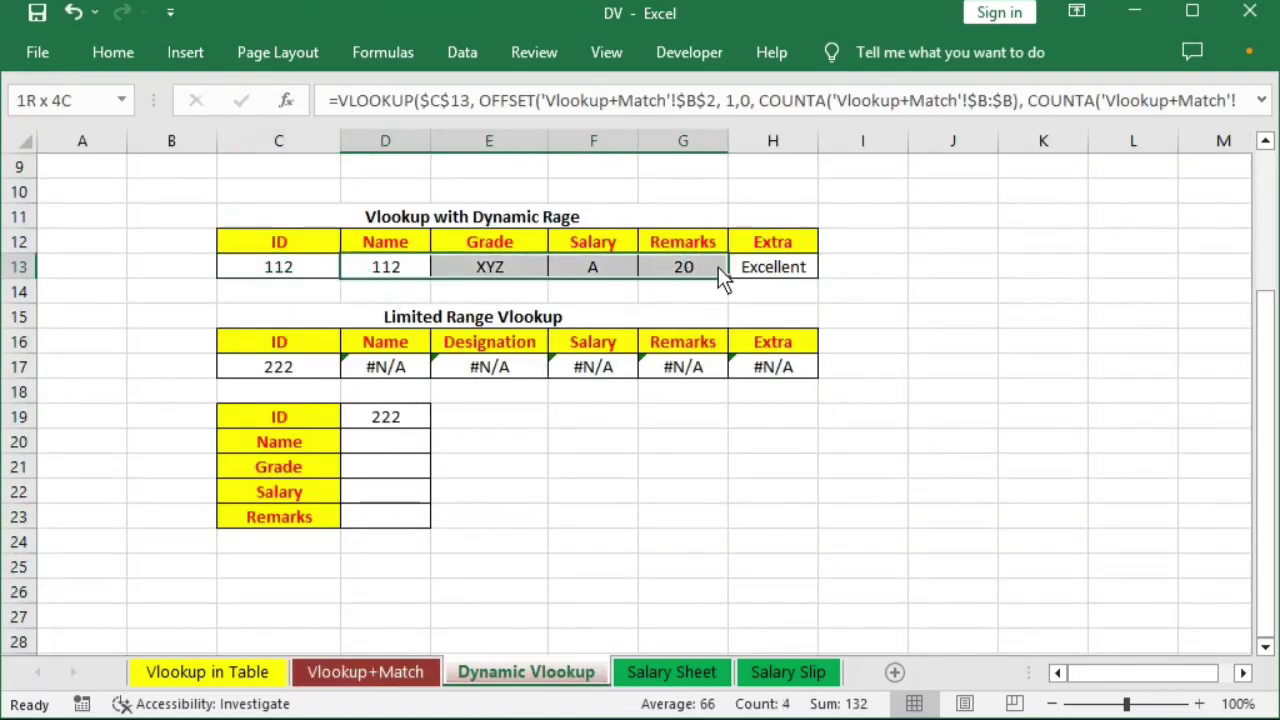
pyautogui.press('Delete')
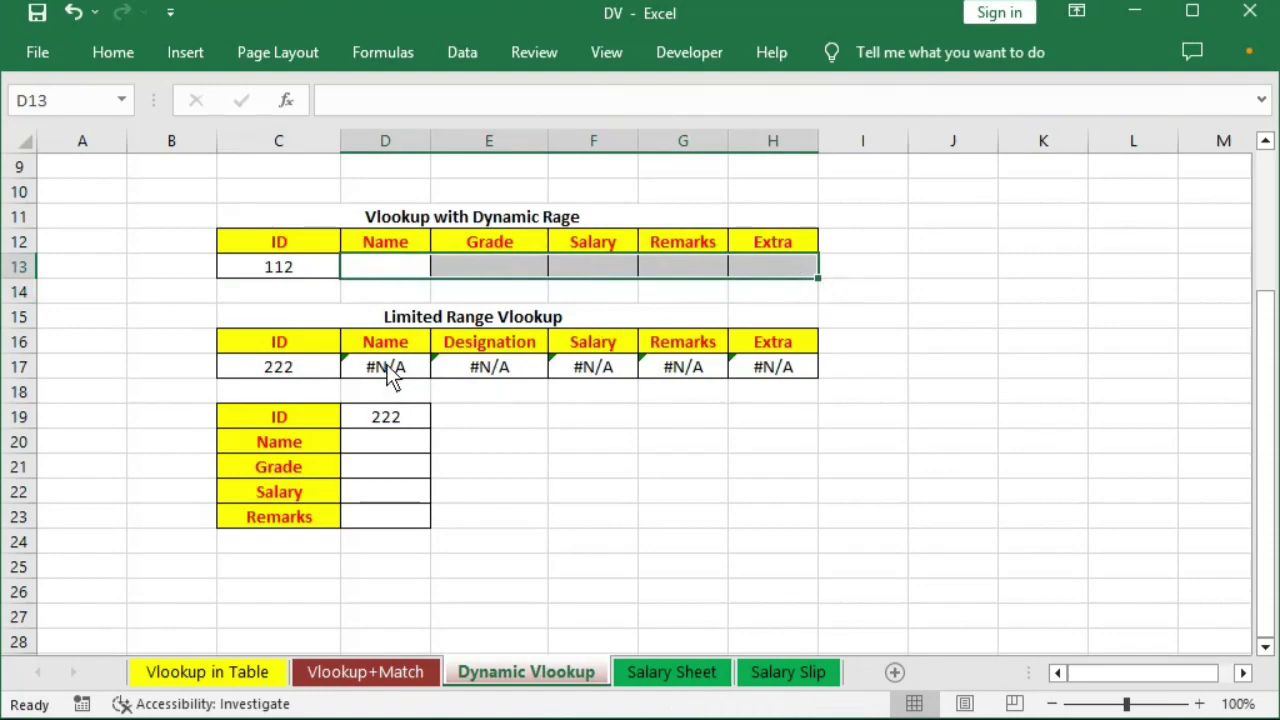
pyautogui.moveTo(390, 367); pyautogui.dragTo(778, 386)
pyautogui.press('Delete')
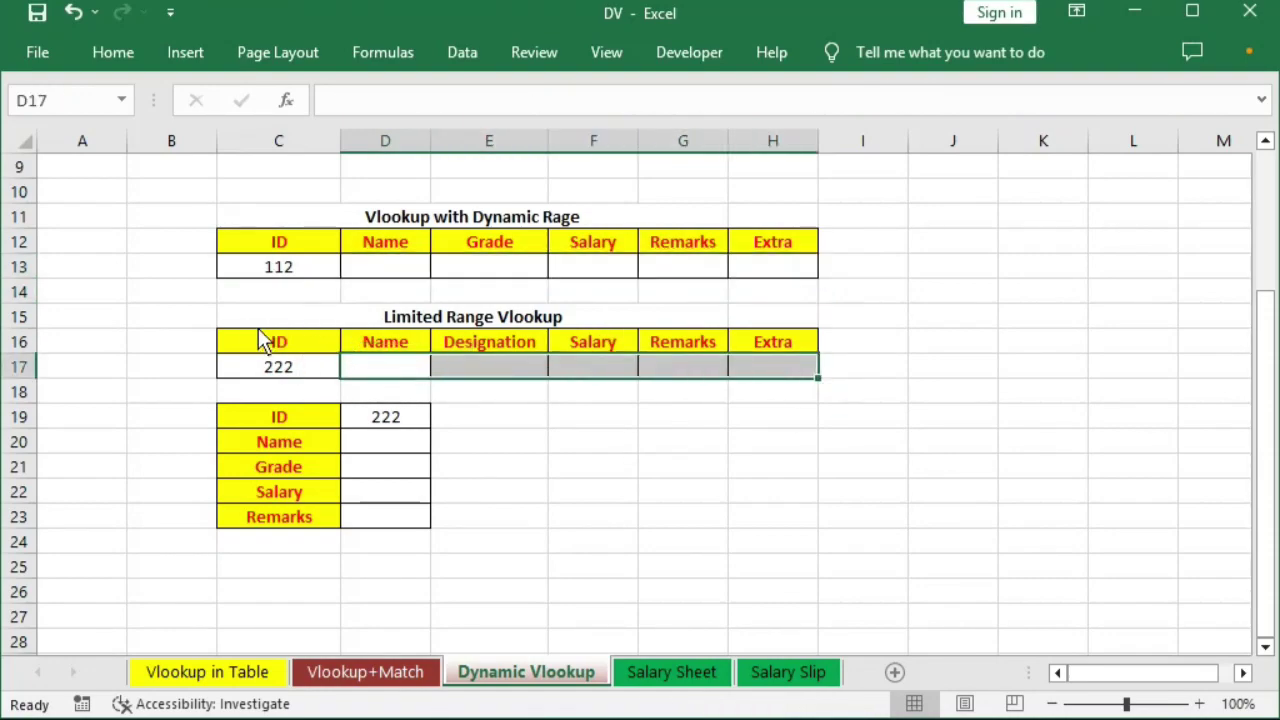
# - Hide rows 15–17 containing the limited-range lookup table
pyautogui.moveTo(15, 304)
pyautogui.mouseDown()
pyautogui.moveTo(14, 345)
pyautogui.moveTo(25, 335)
pyautogui.moveTo(52, 368)
pyautogui.mouseUp()
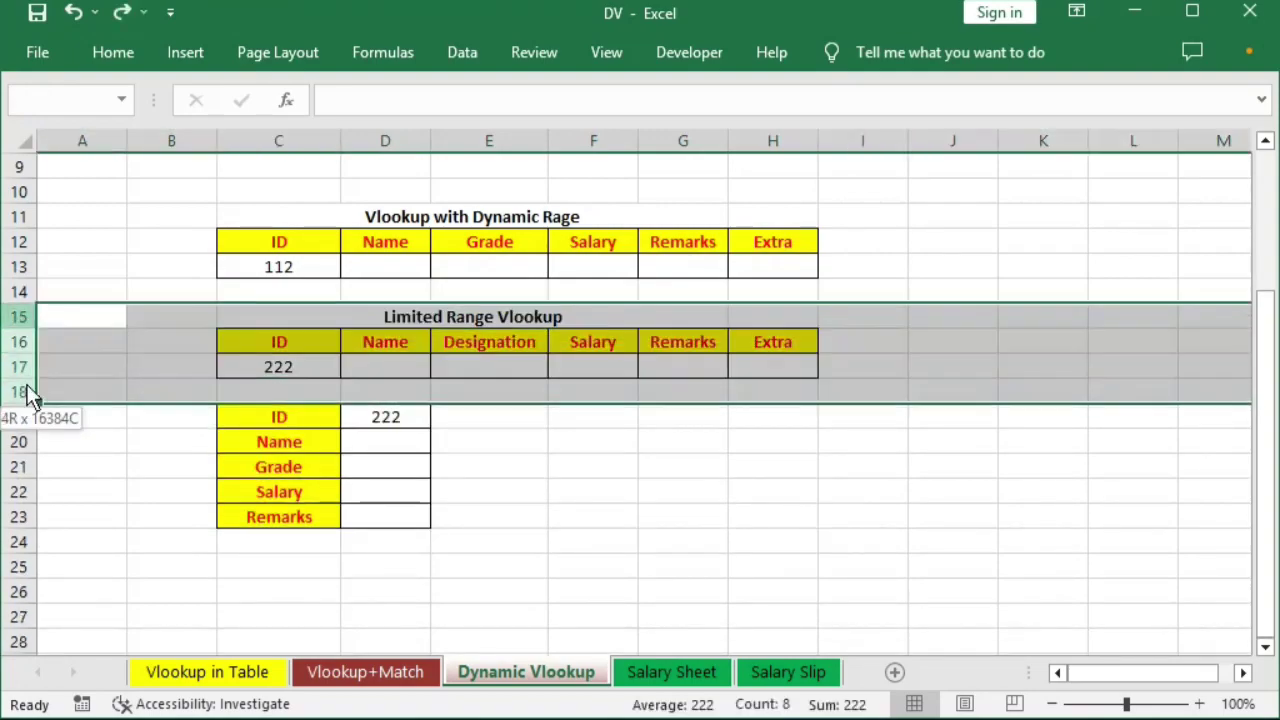
pyautogui.rightClick(23, 340)
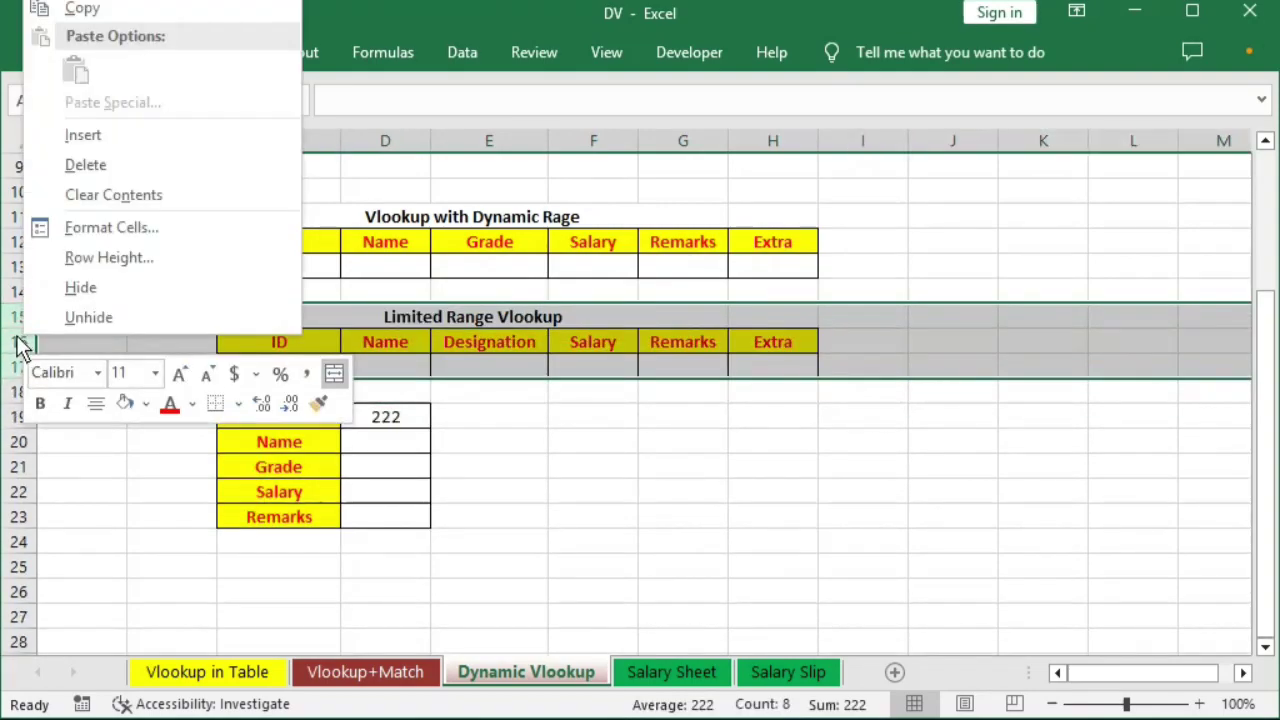
pyautogui.click(81, 288)
pyautogui.click(660, 392)
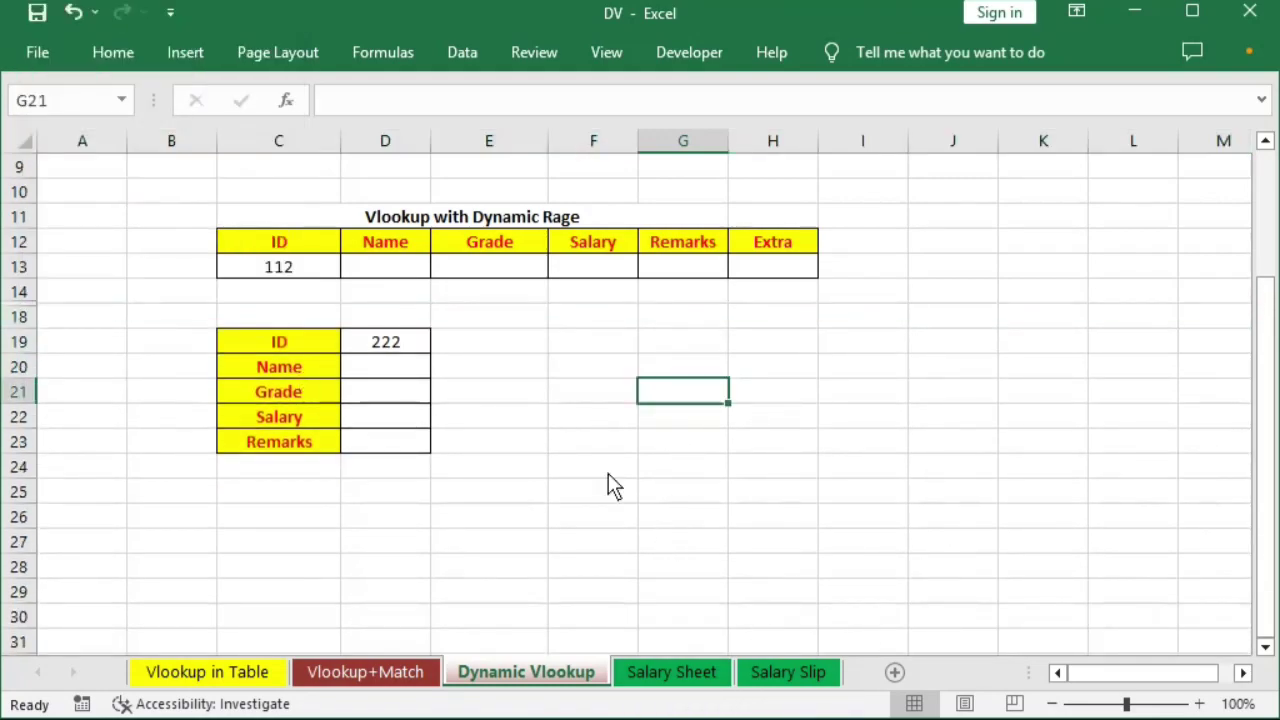
# - Delete the Extra column H and review the cleared D13:G13 and column D lookup results
pyautogui.click(390, 220)
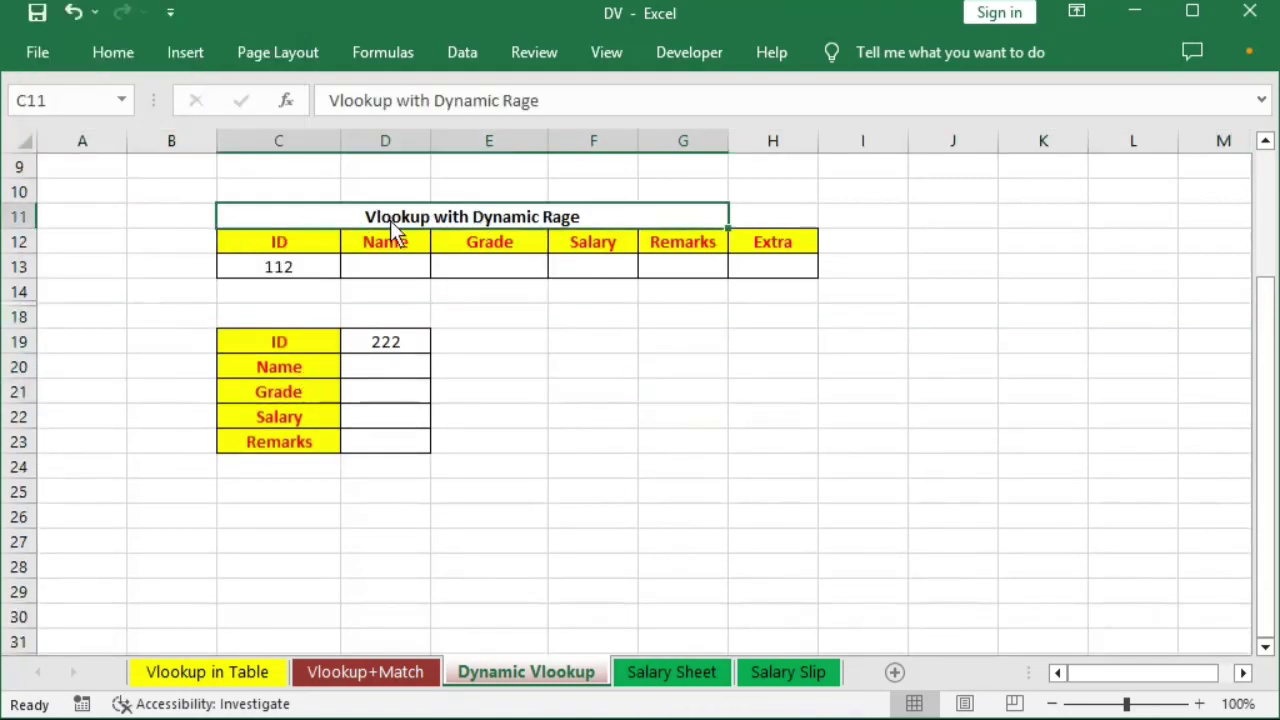
pyautogui.rightClick(780, 144)
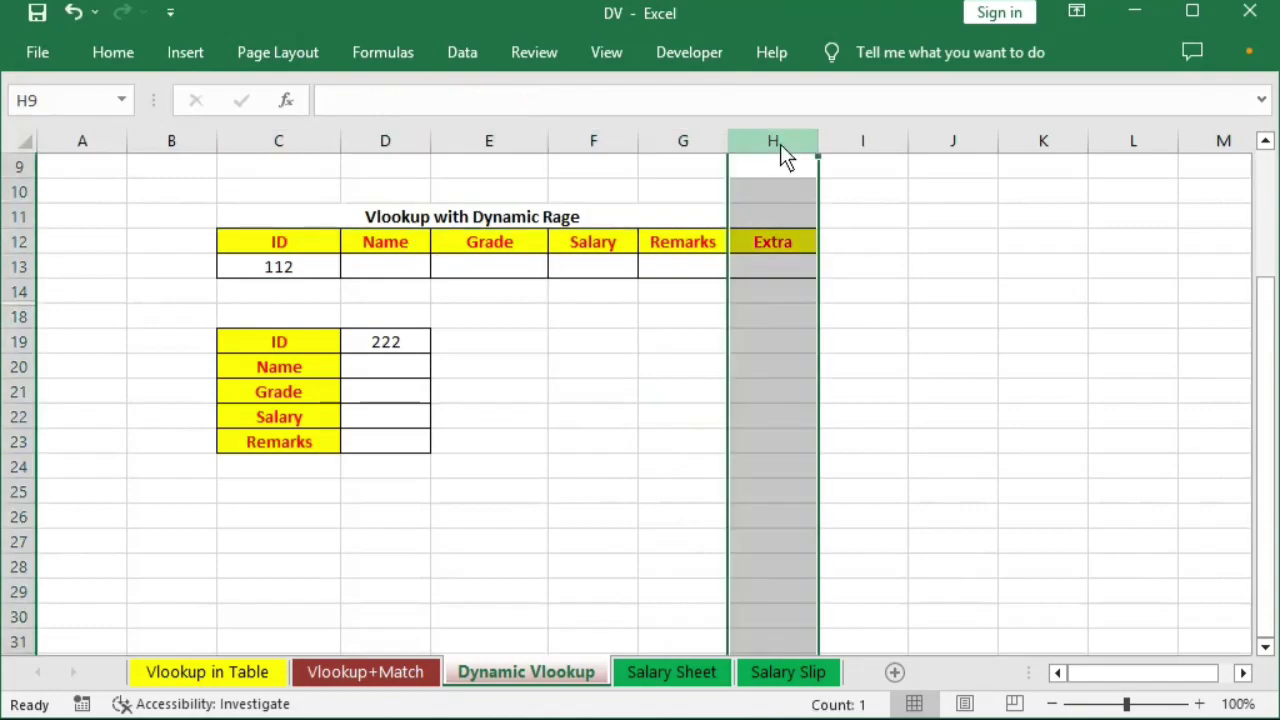
pyautogui.click(845, 392)
pyautogui.click(470, 416)
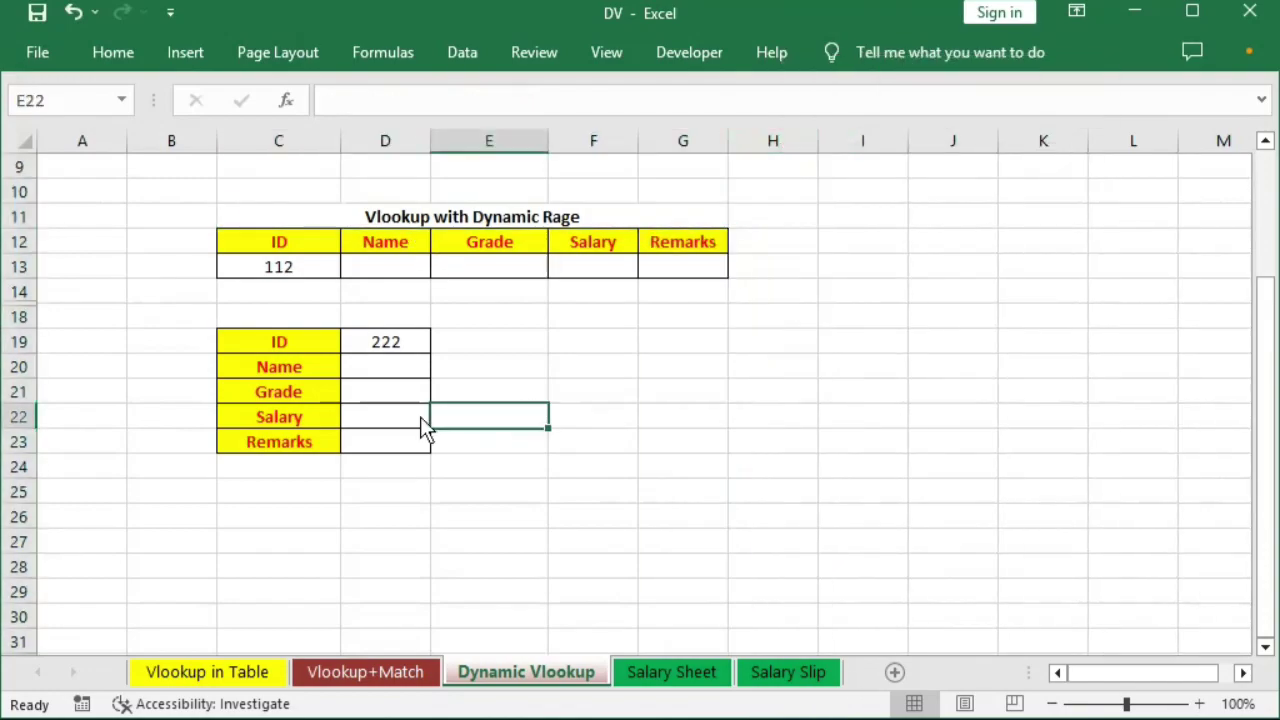
pyautogui.click(373, 352)
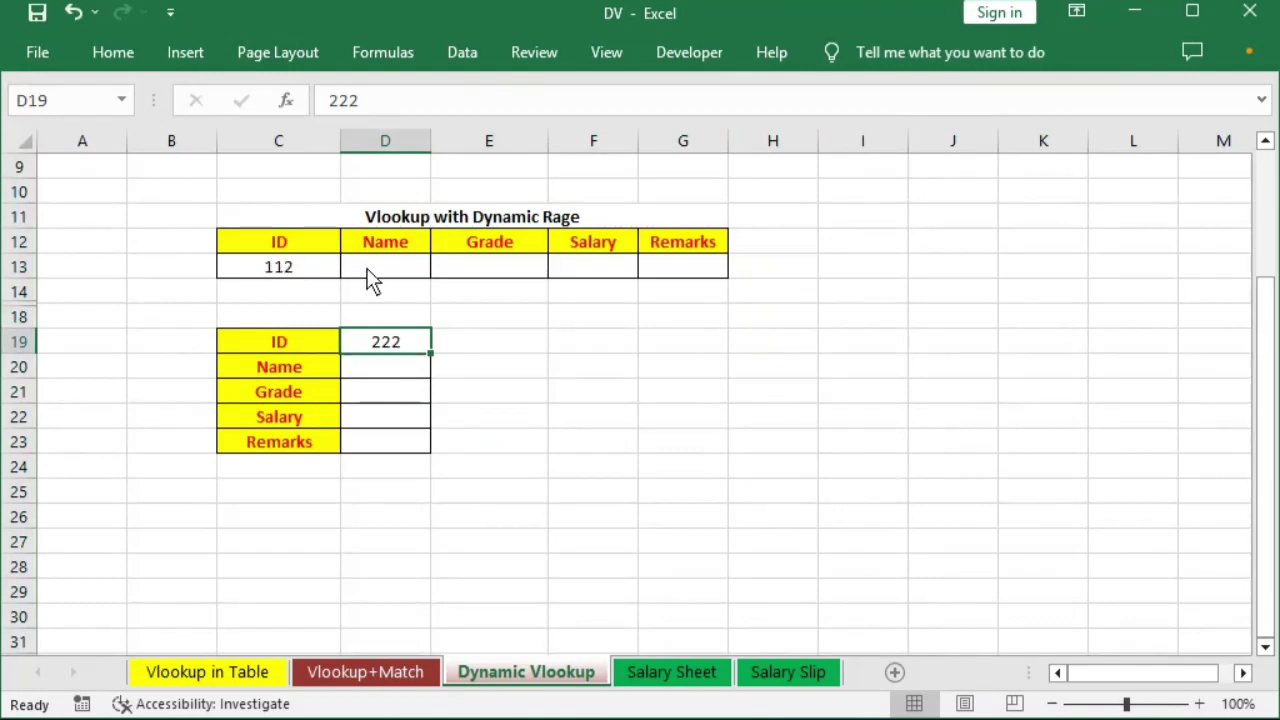
pyautogui.click(418, 270)
pyautogui.moveTo(418, 268); pyautogui.dragTo(659, 263)
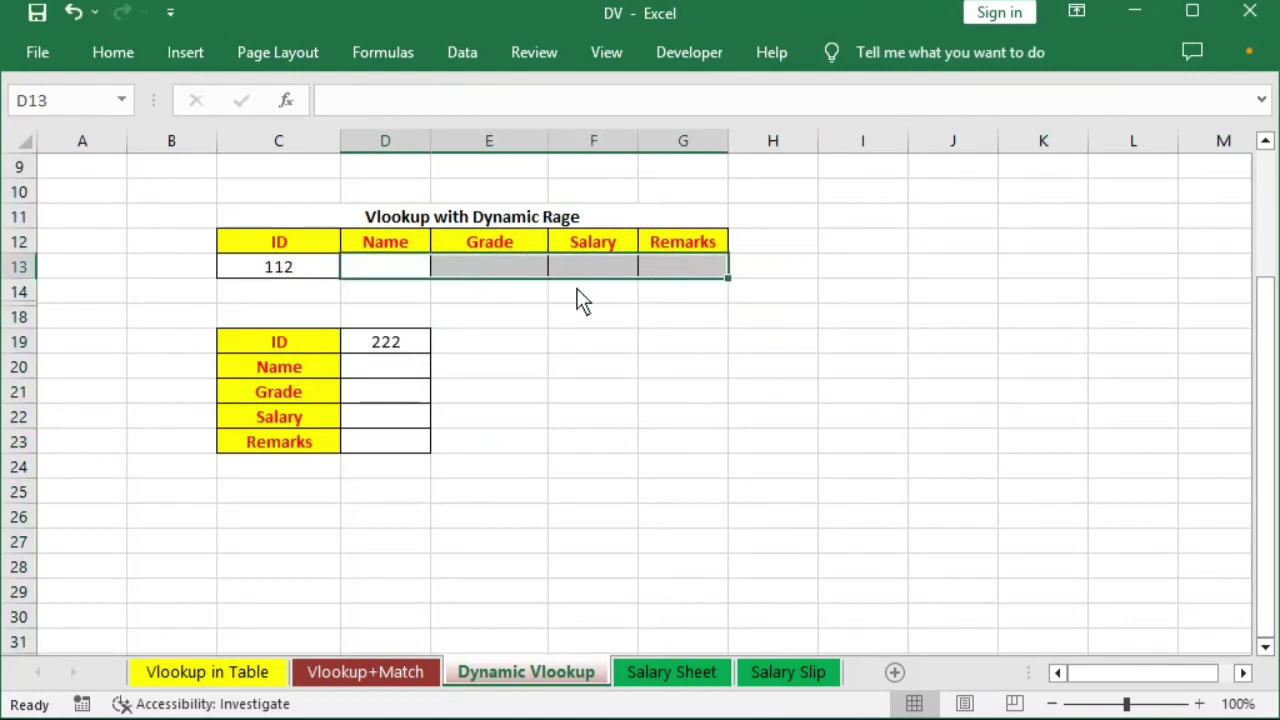
pyautogui.moveTo(390, 367); pyautogui.dragTo(425, 475)
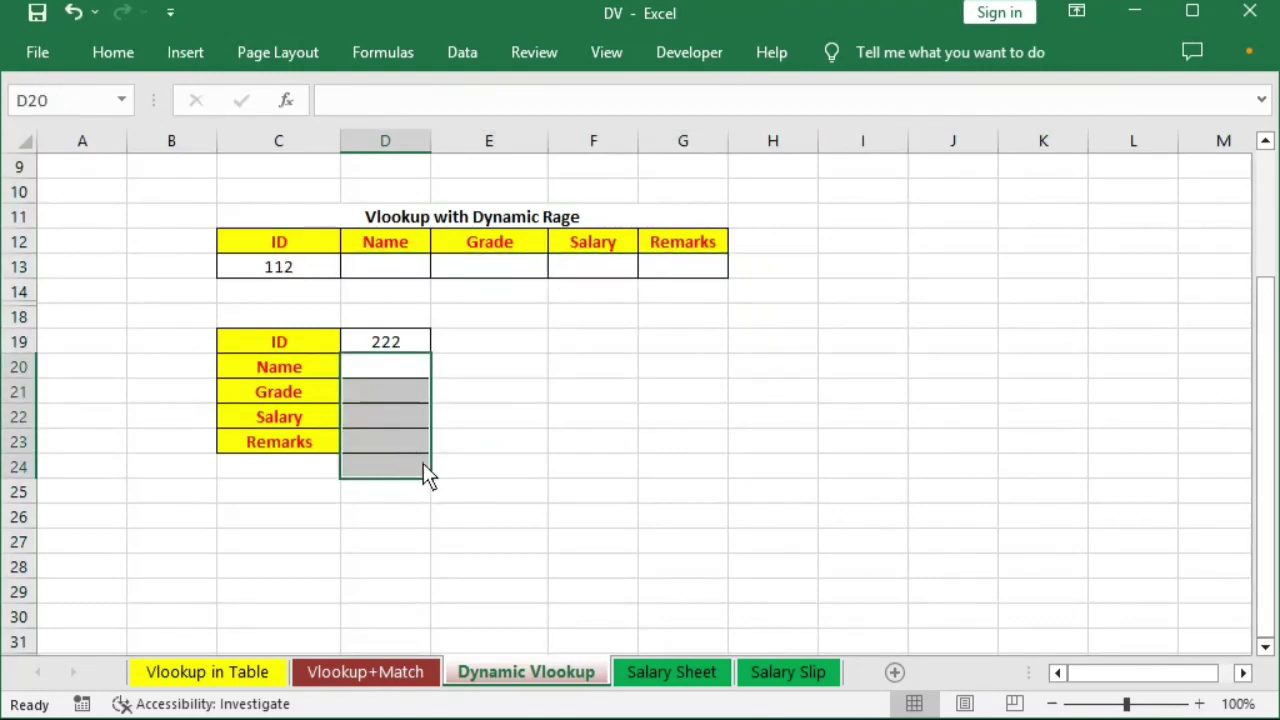
pyautogui.click(515, 444)
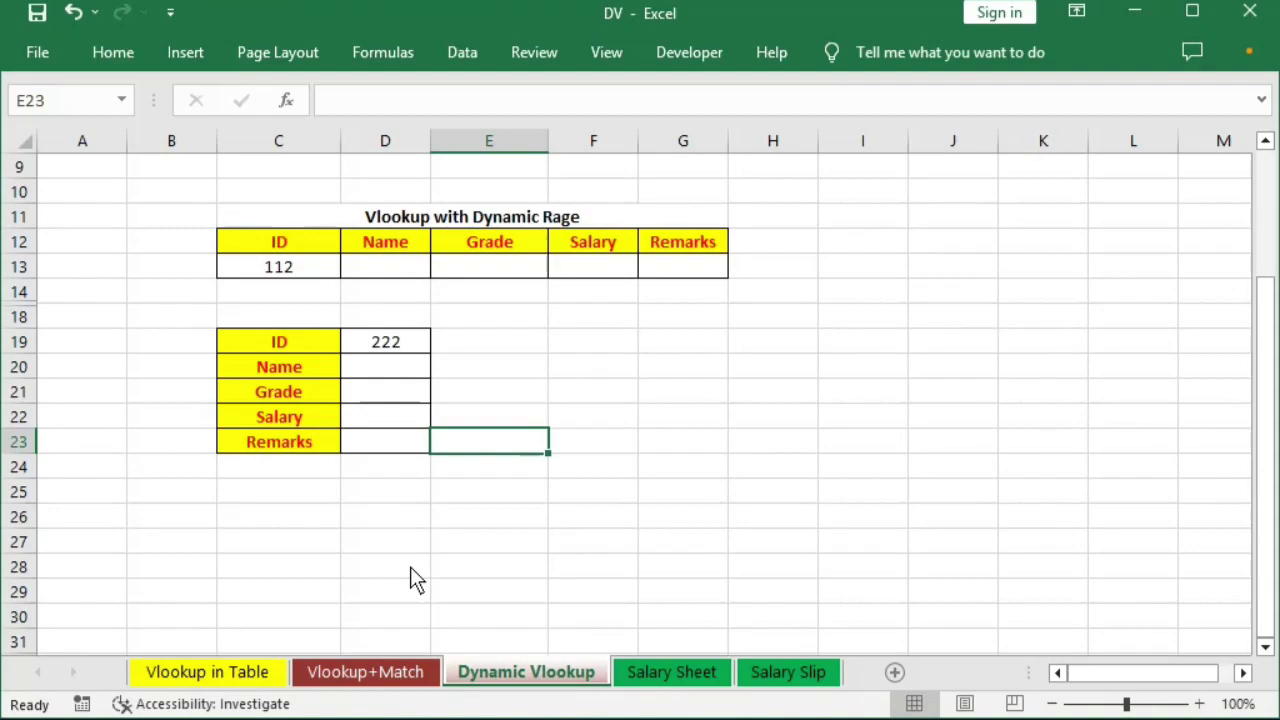
pyautogui.click(224, 674)
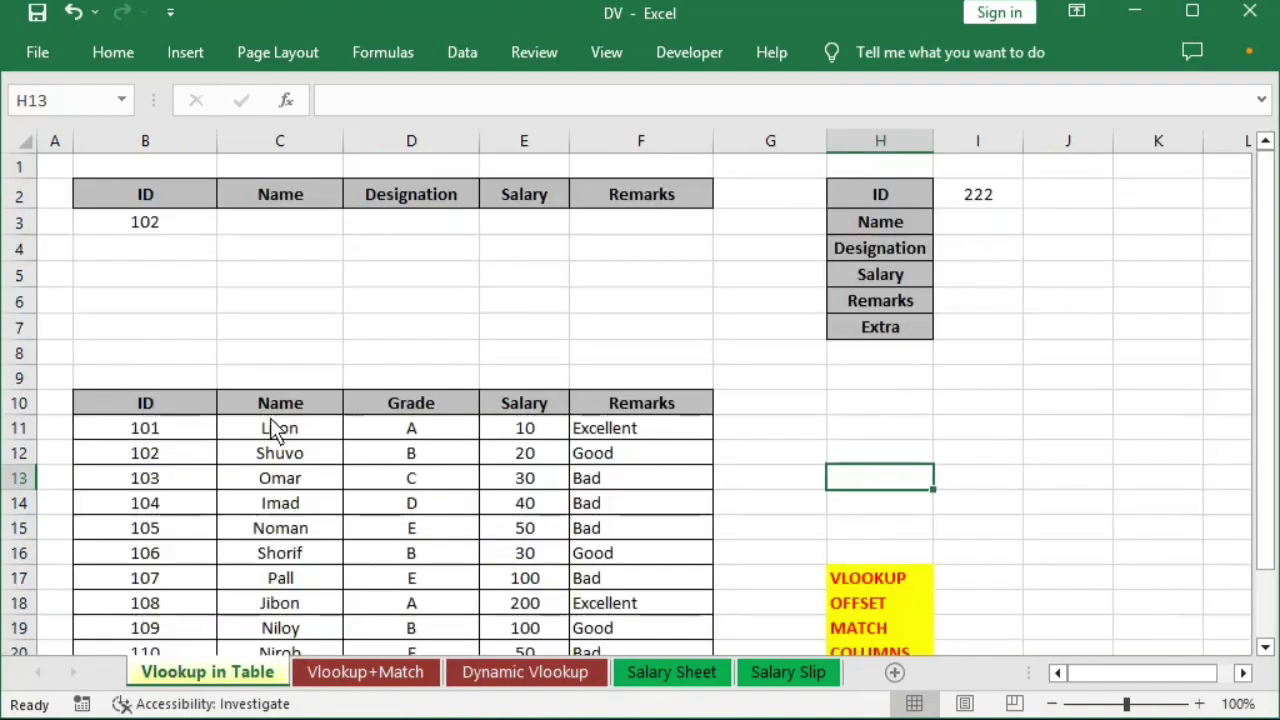
pyautogui.moveTo(133, 405)
pyautogui.mouseDown()
pyautogui.moveTo(617, 436)
pyautogui.moveTo(627, 653)
pyautogui.mouseUp()
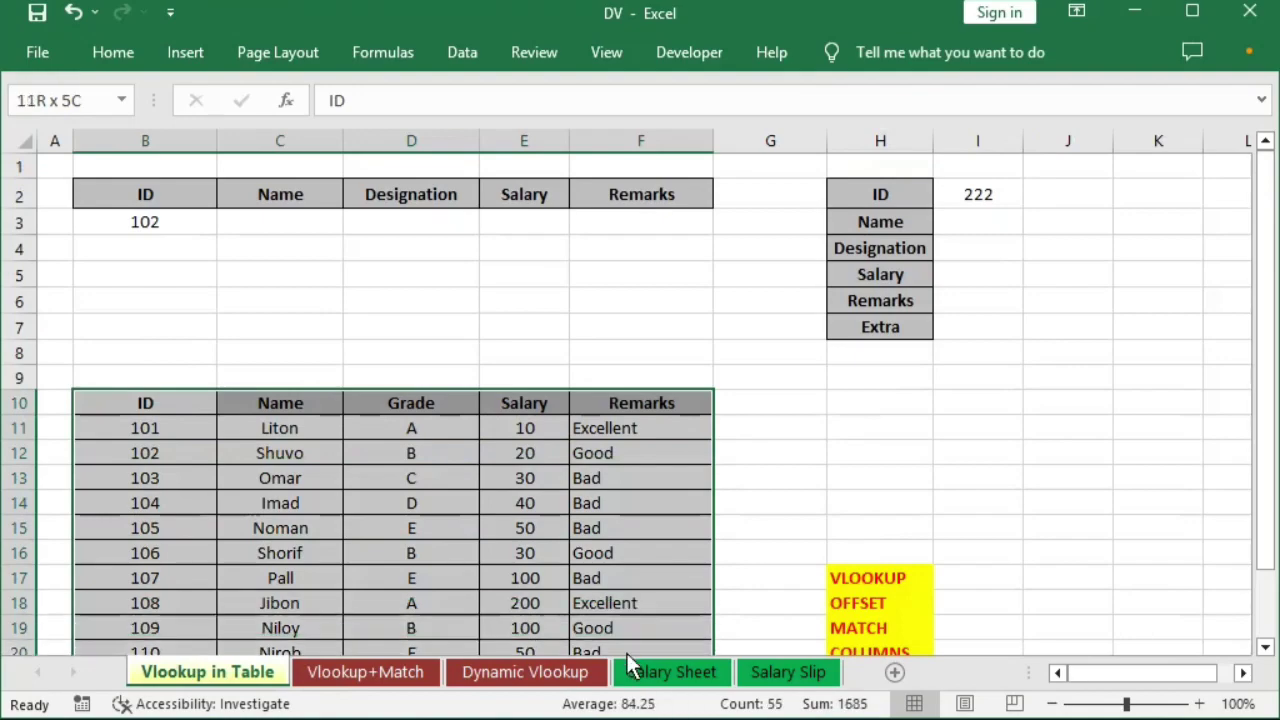
pyautogui.scroll(-2, 611, 545)
pyautogui.keyDown('shift'); pyautogui.click(628, 550); pyautogui.keyUp('shift')
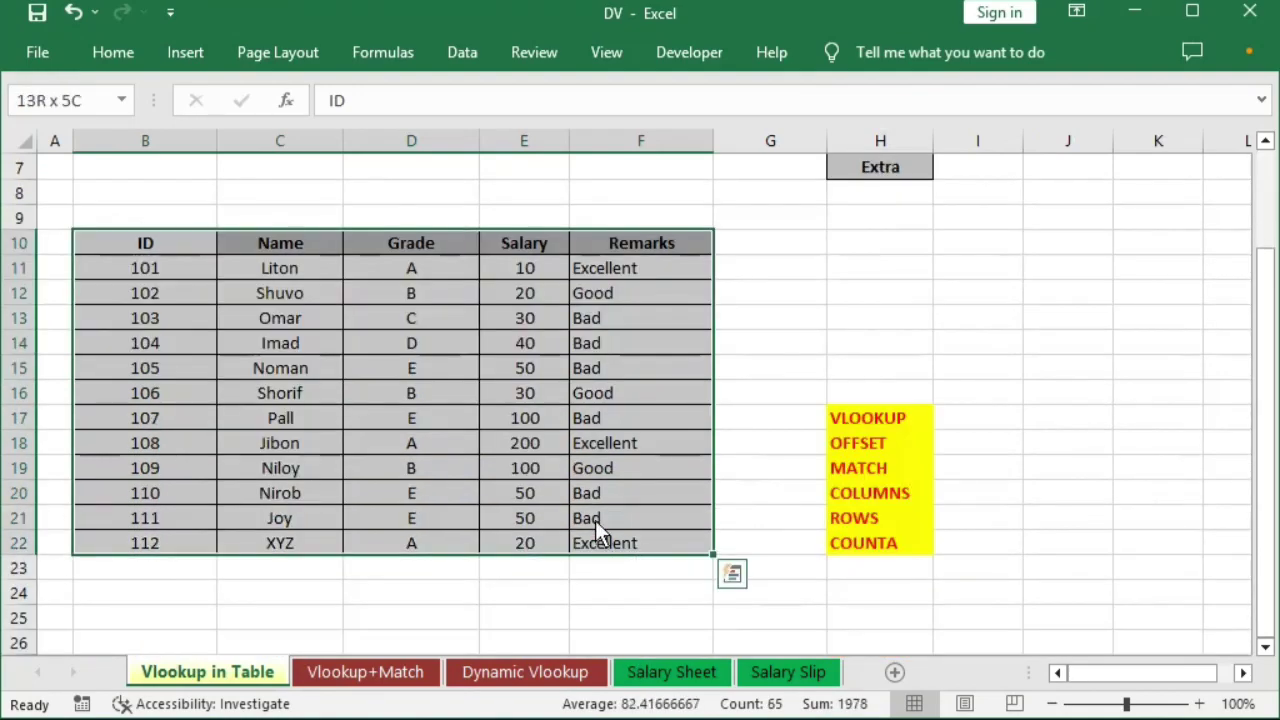
pyautogui.click(140, 240)
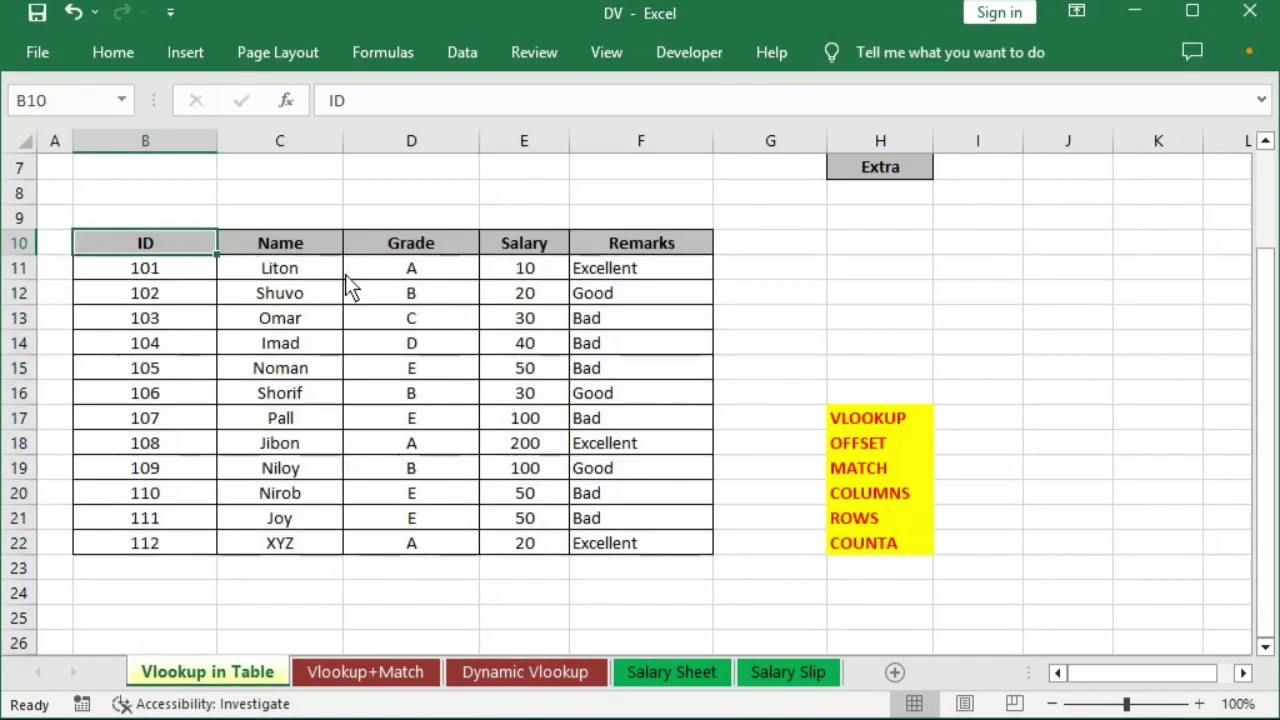
pyautogui.keyDown('shift'); pyautogui.click(673, 548); pyautogui.keyUp('shift')
pyautogui.moveTo(160, 246)
pyautogui.mouseDown()
pyautogui.moveTo(604, 246)
pyautogui.moveTo(664, 543)
pyautogui.mouseUp()
pyautogui.scroll(2, 554, 388)
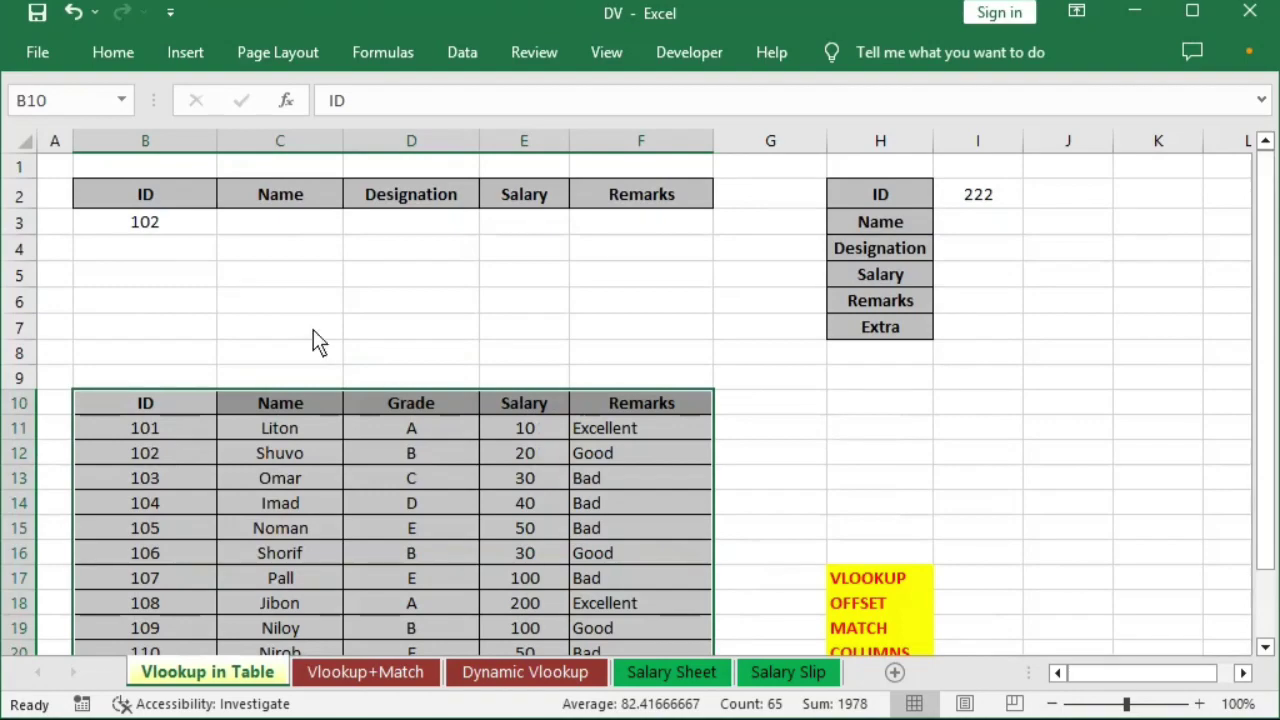
pyautogui.scroll(-3, 518, 385)
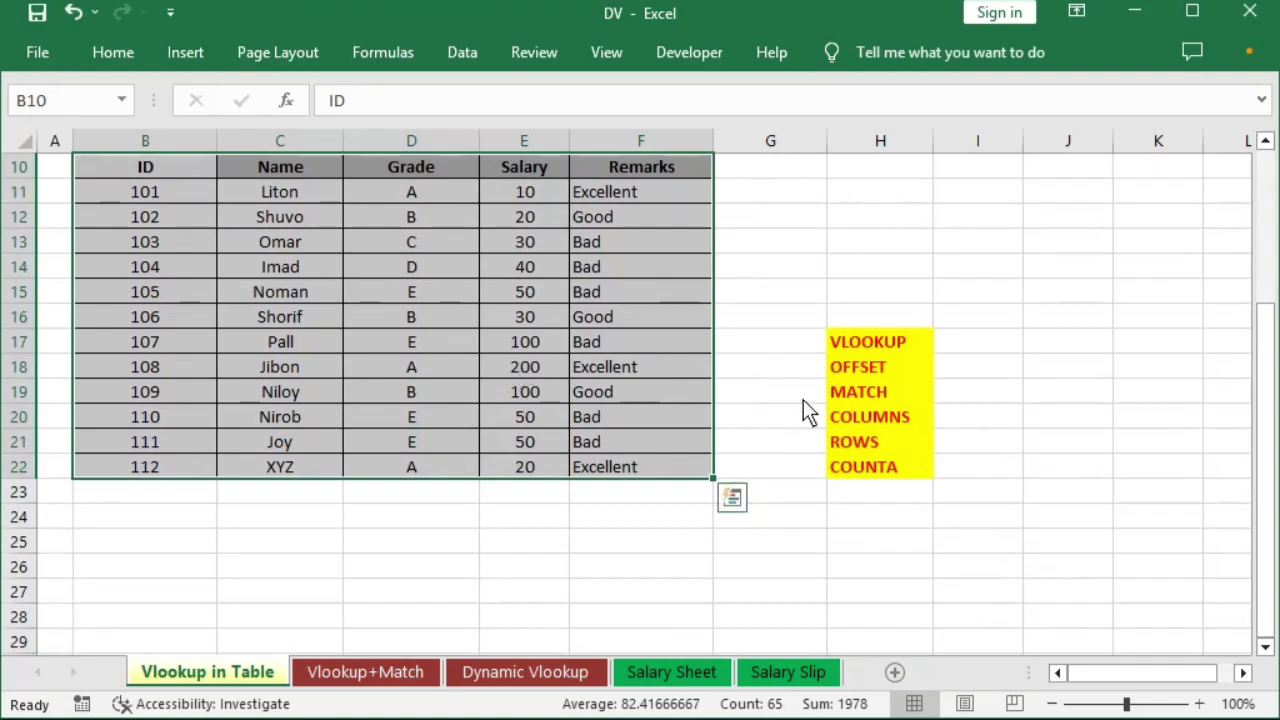
pyautogui.moveTo(895, 348); pyautogui.dragTo(907, 459)
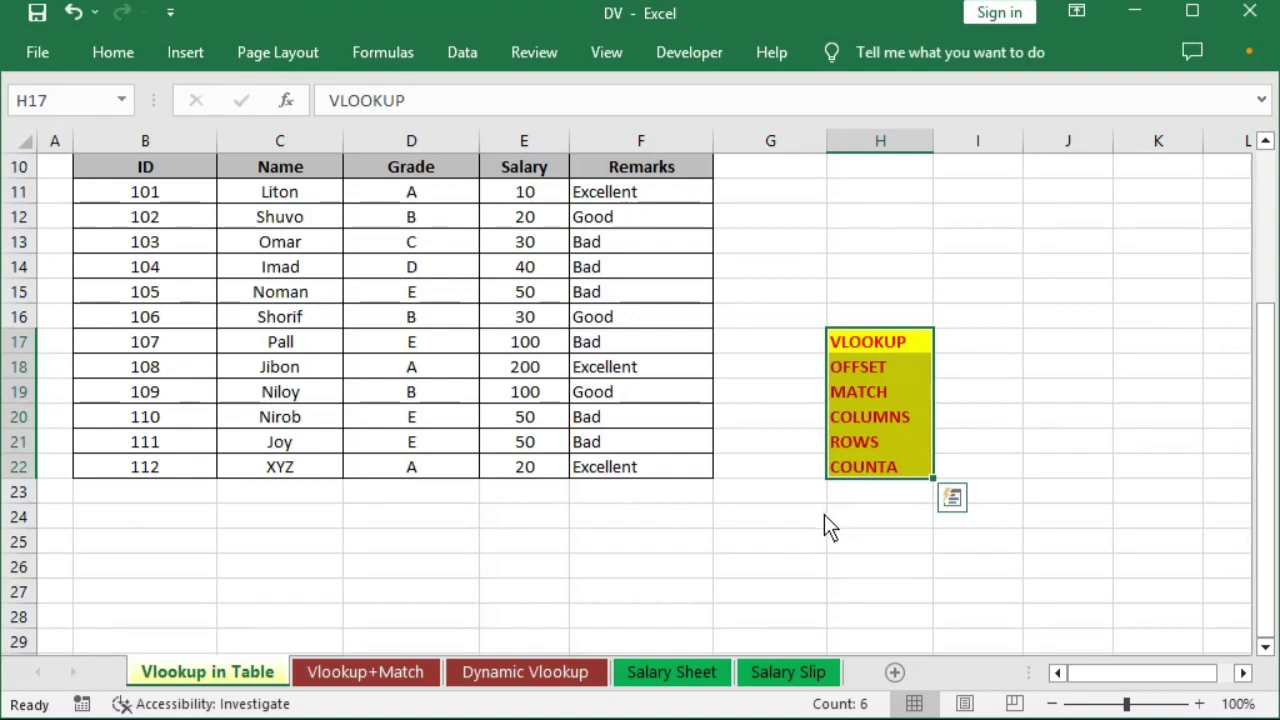
pyautogui.click(887, 343)
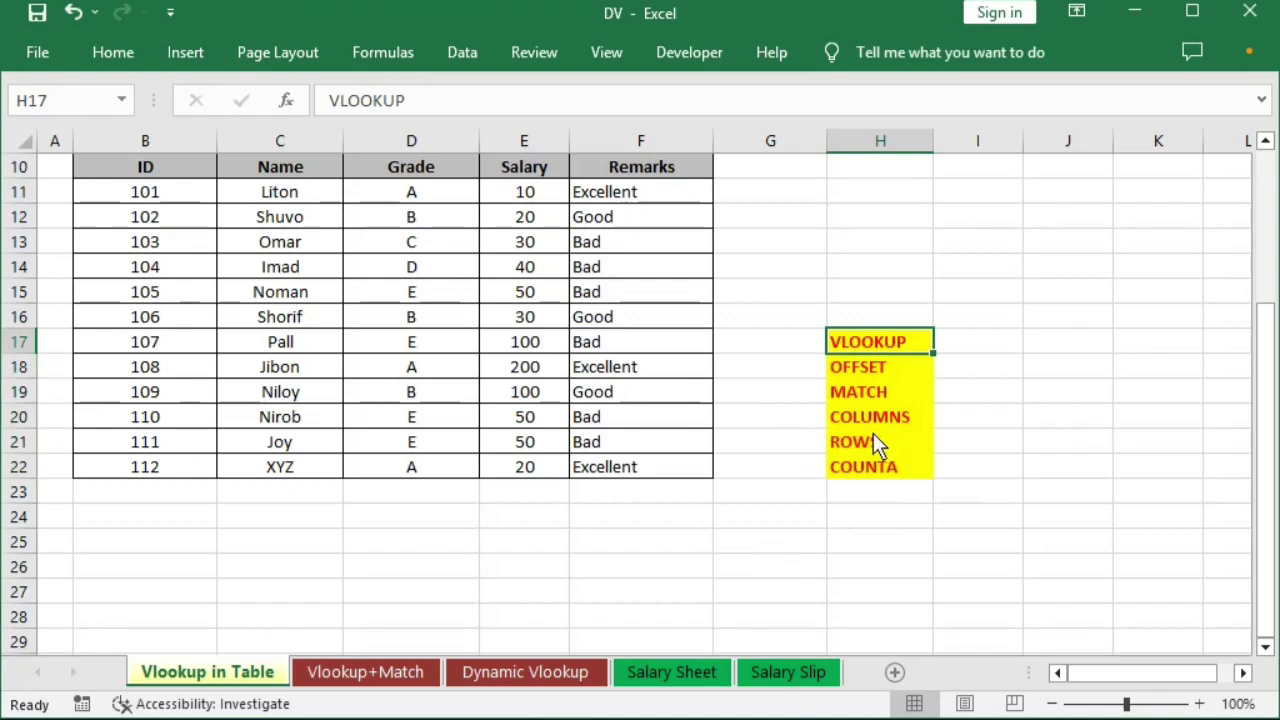
pyautogui.click(879, 468)
pyautogui.moveTo(850, 342); pyautogui.dragTo(867, 463)
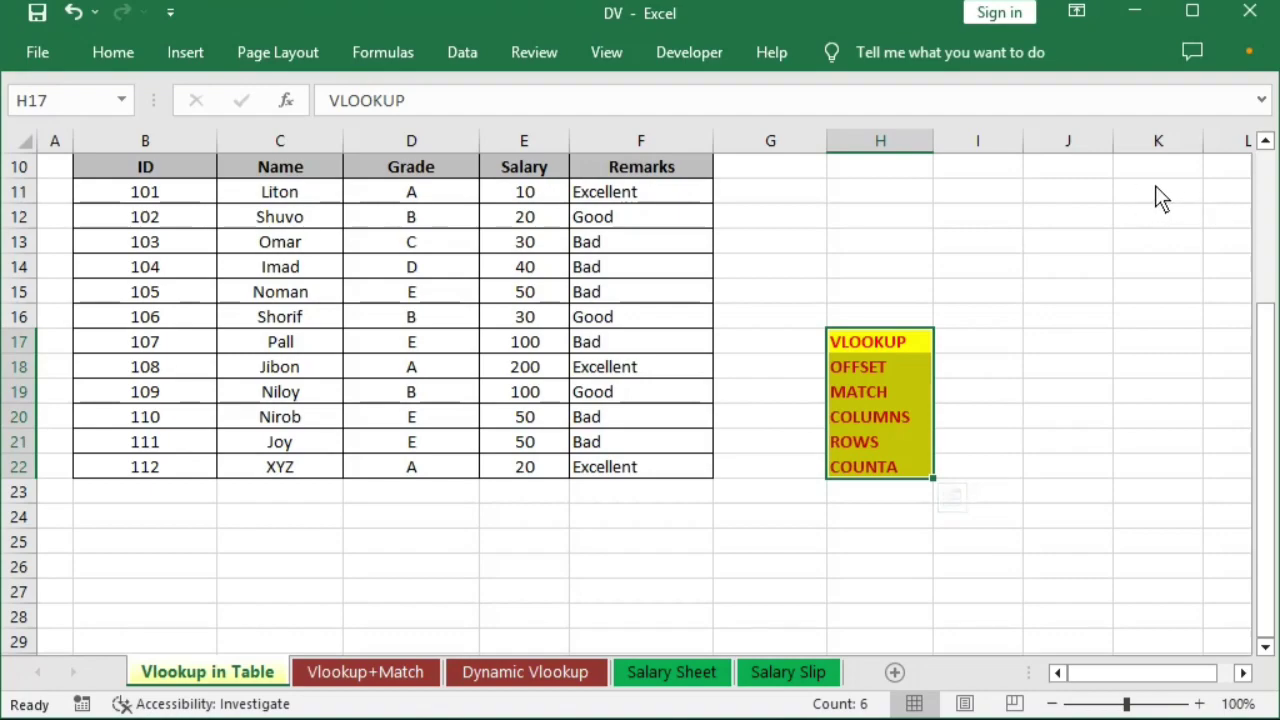
pyautogui.click(402, 672)
pyautogui.click(250, 672)
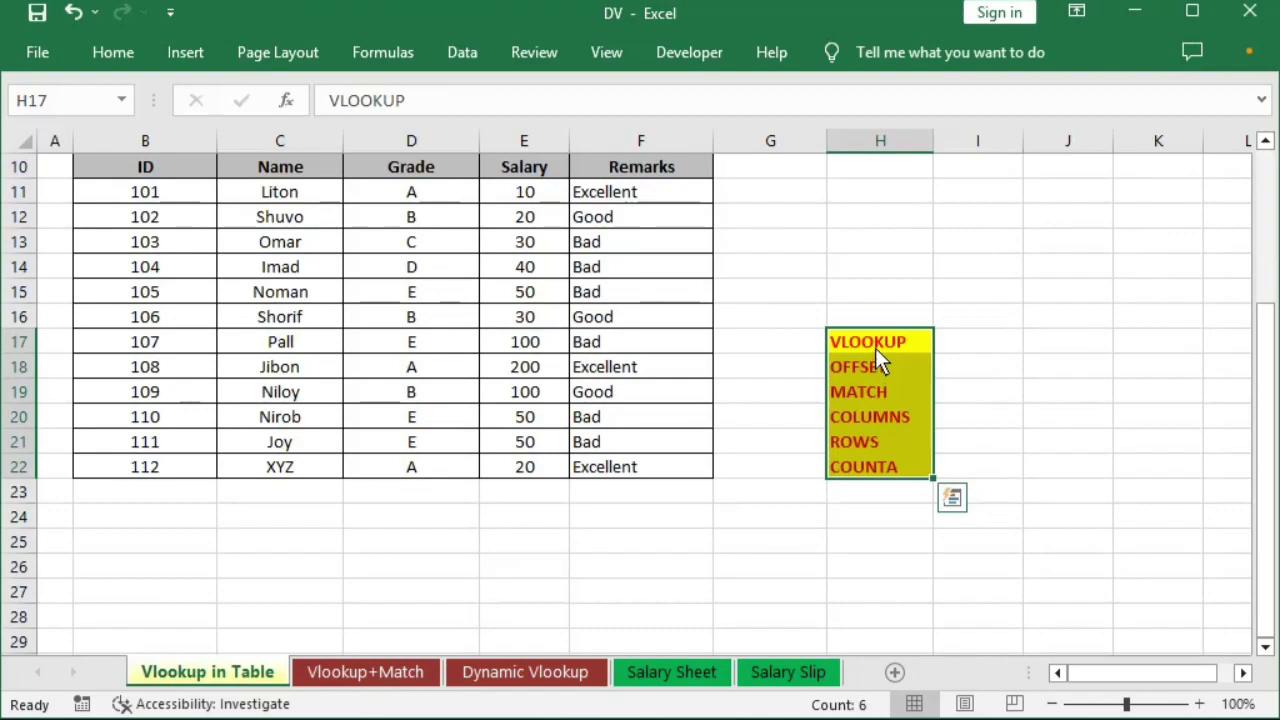
pyautogui.moveTo(875, 345); pyautogui.dragTo(887, 468)
pyautogui.scroll(1, 500, 505)
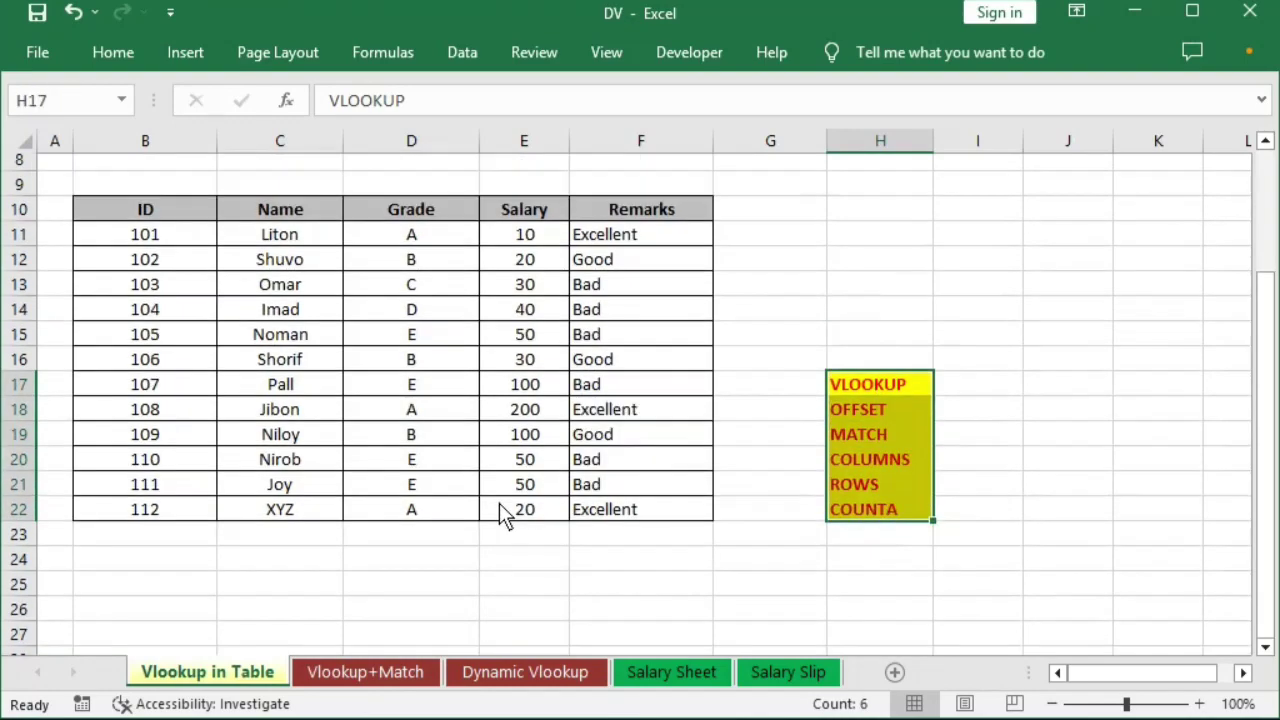
pyautogui.scroll(1, 500, 508)
pyautogui.moveTo(137, 247)
pyautogui.mouseDown()
pyautogui.moveTo(485, 394)
pyautogui.moveTo(623, 540)
pyautogui.mouseUp()
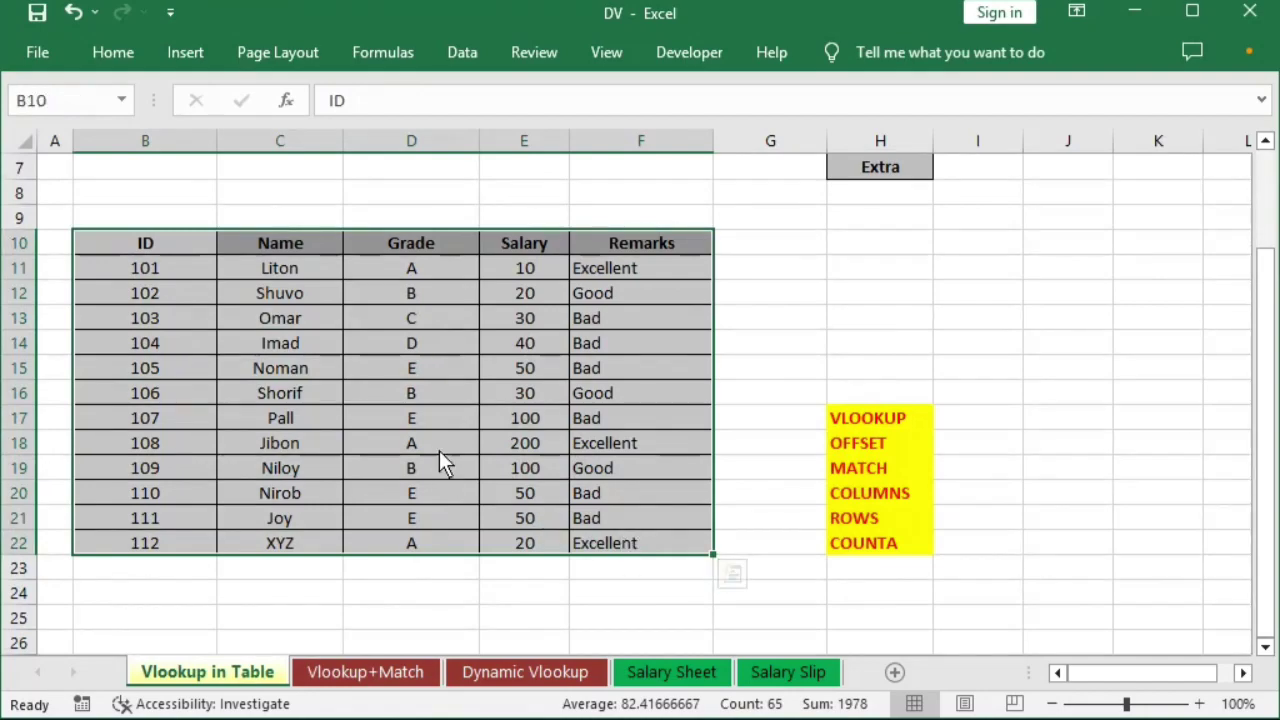
pyautogui.scroll(2, 439, 452)
pyautogui.scroll(-1, 455, 452)
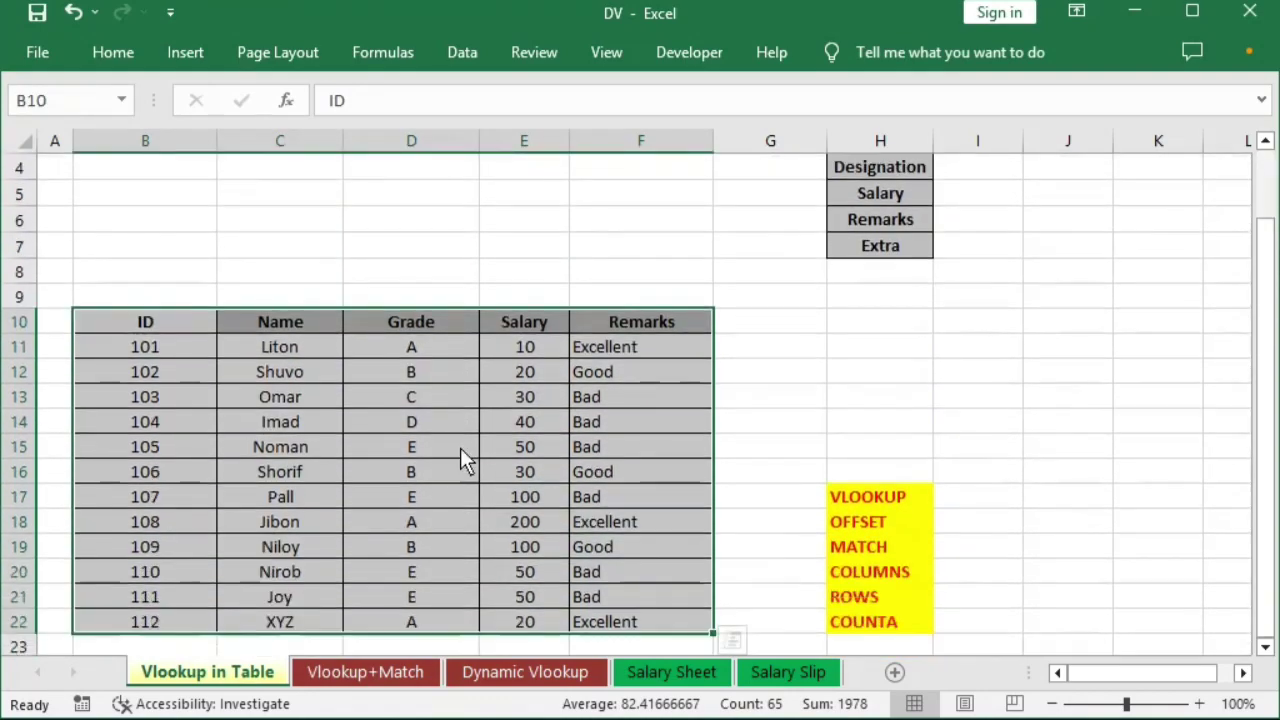
pyautogui.scroll(-3, 462, 458)
pyautogui.click(876, 446)
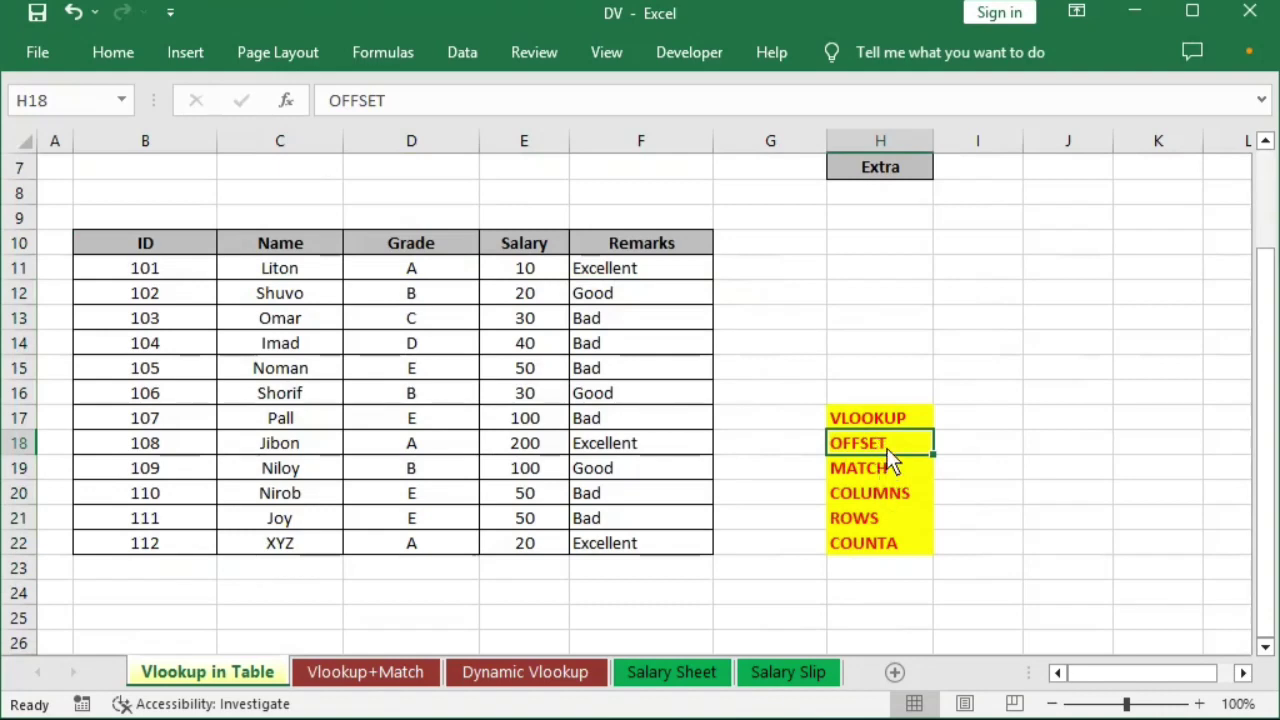
pyautogui.click(891, 463)
pyautogui.click(881, 491)
pyautogui.click(880, 517)
pyautogui.click(880, 545)
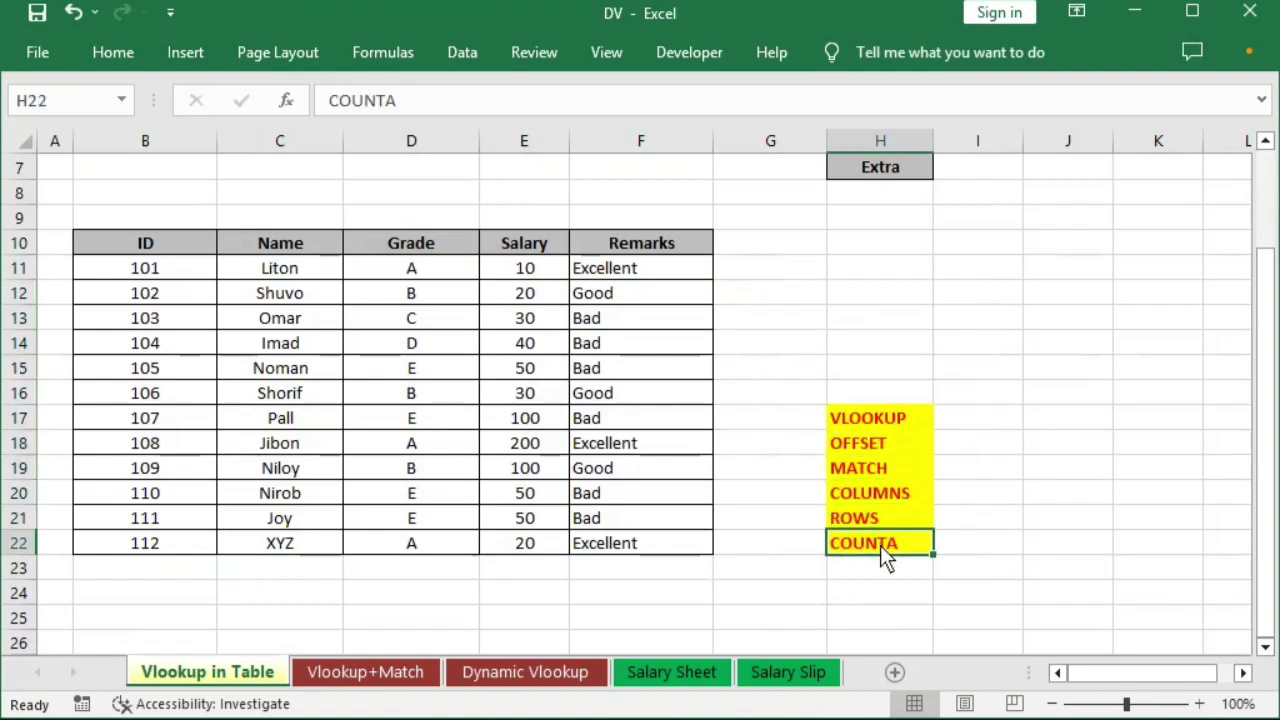
pyautogui.moveTo(890, 421); pyautogui.dragTo(885, 540)
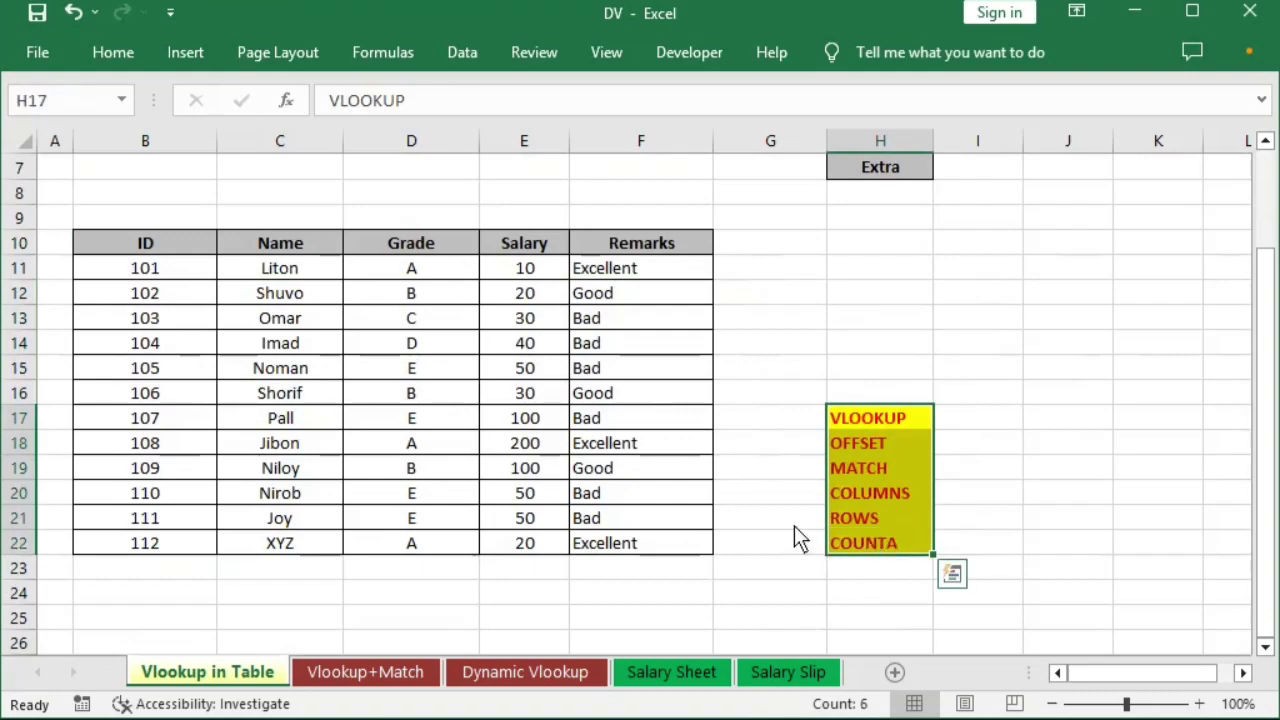
pyautogui.scroll(1, 748, 418)
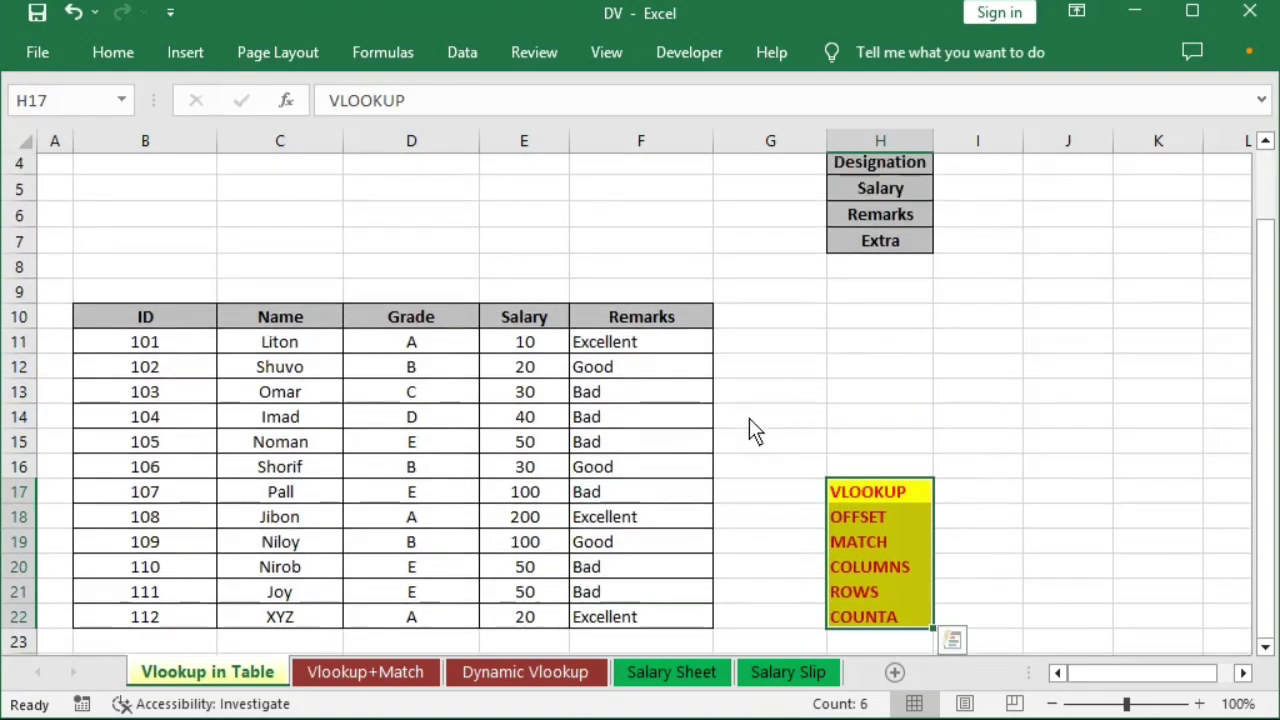
pyautogui.scroll(1, 757, 411)
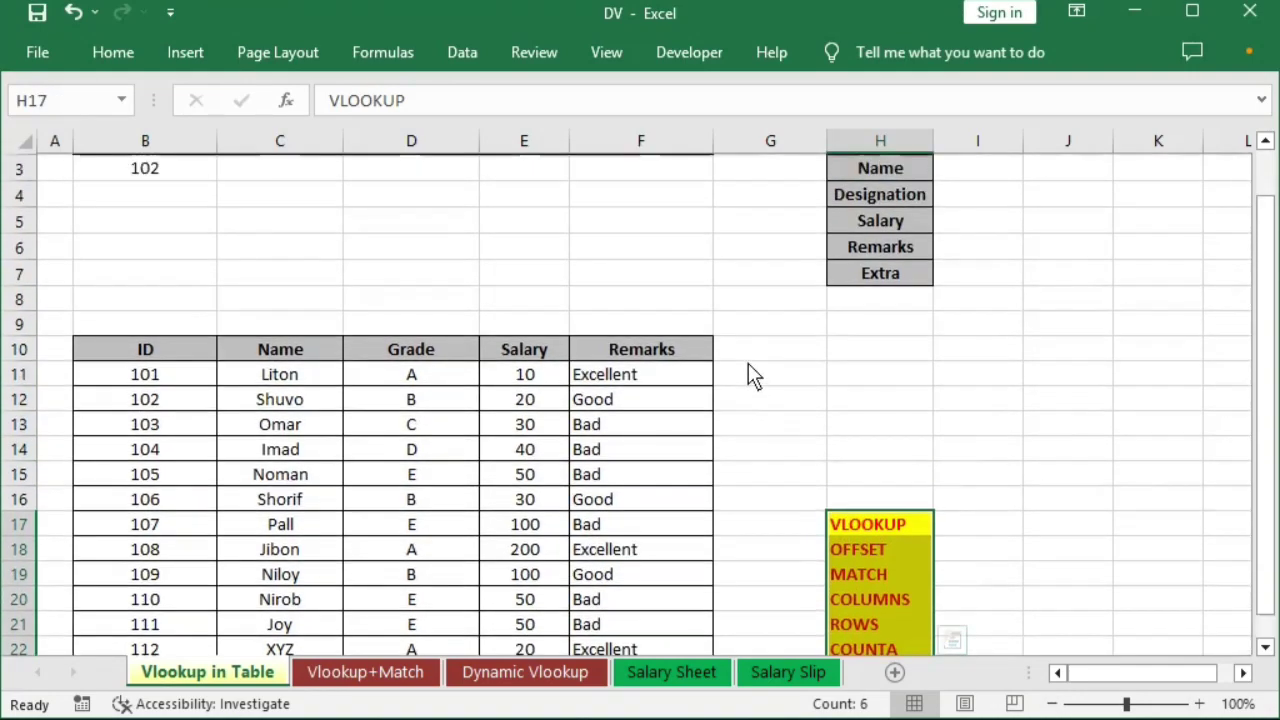
pyautogui.scroll(-2, 730, 420)
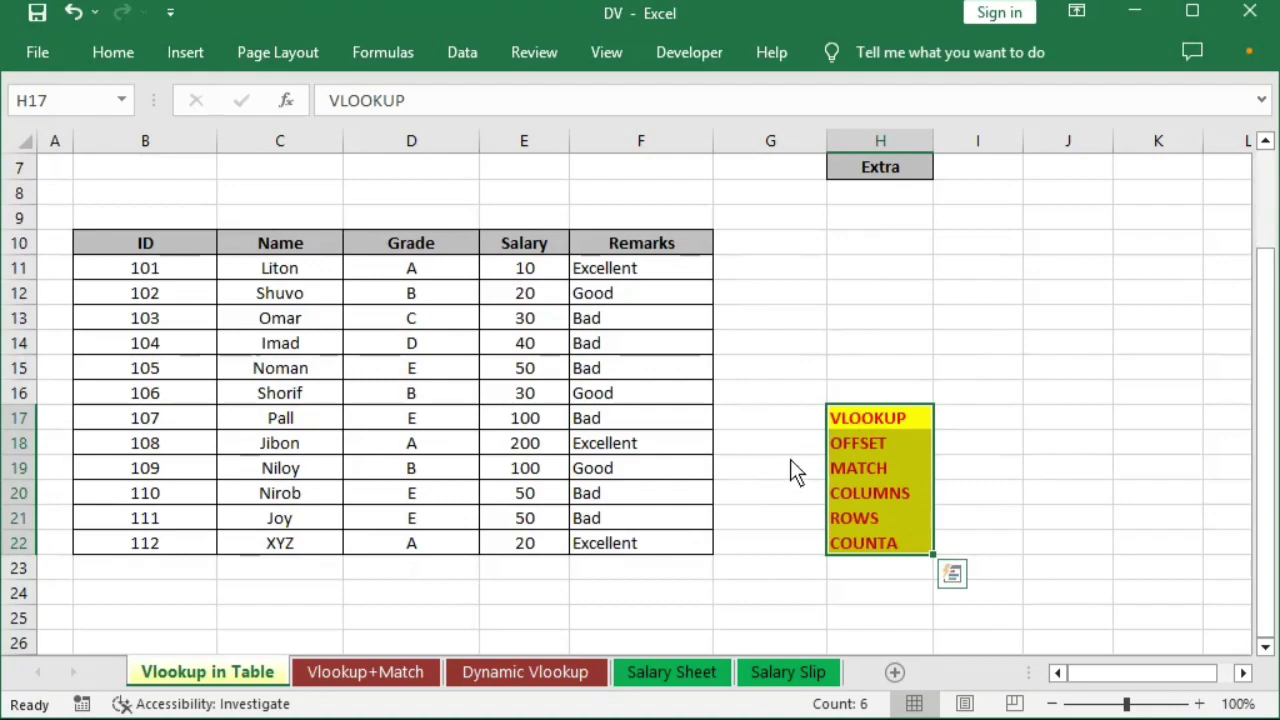
pyautogui.scroll(1, 790, 457)
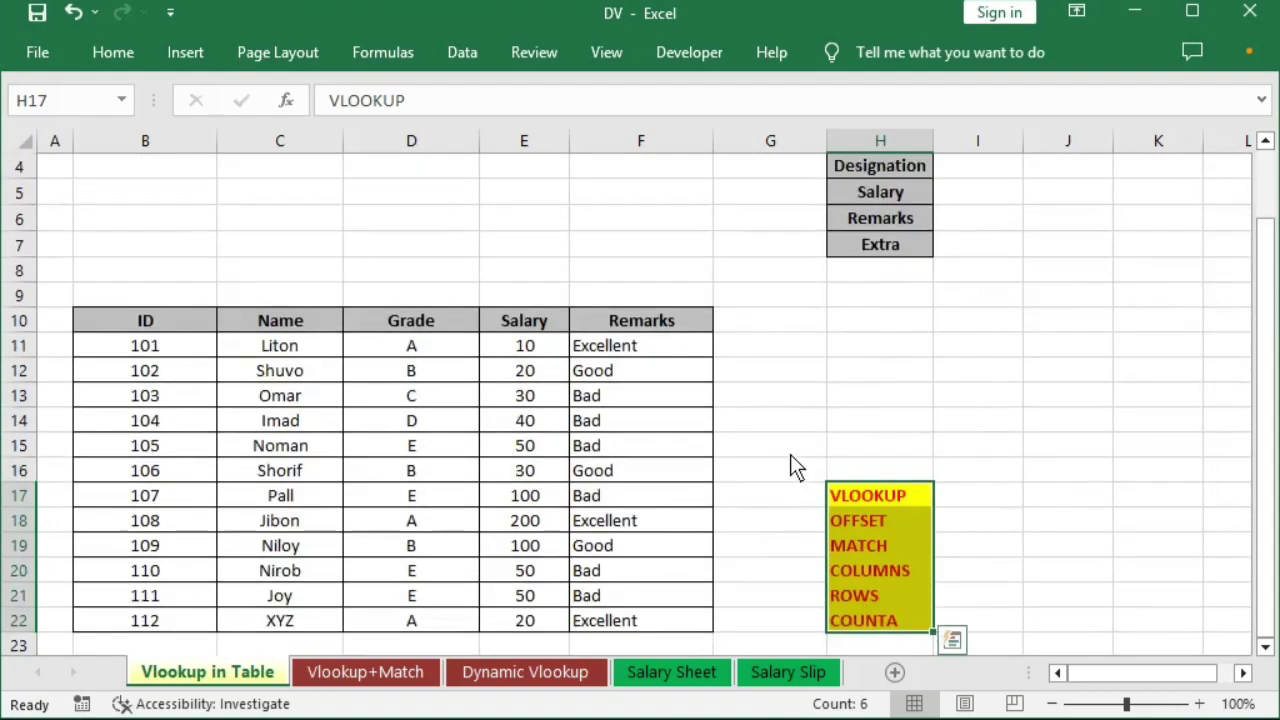
pyautogui.scroll(-1, 790, 455)
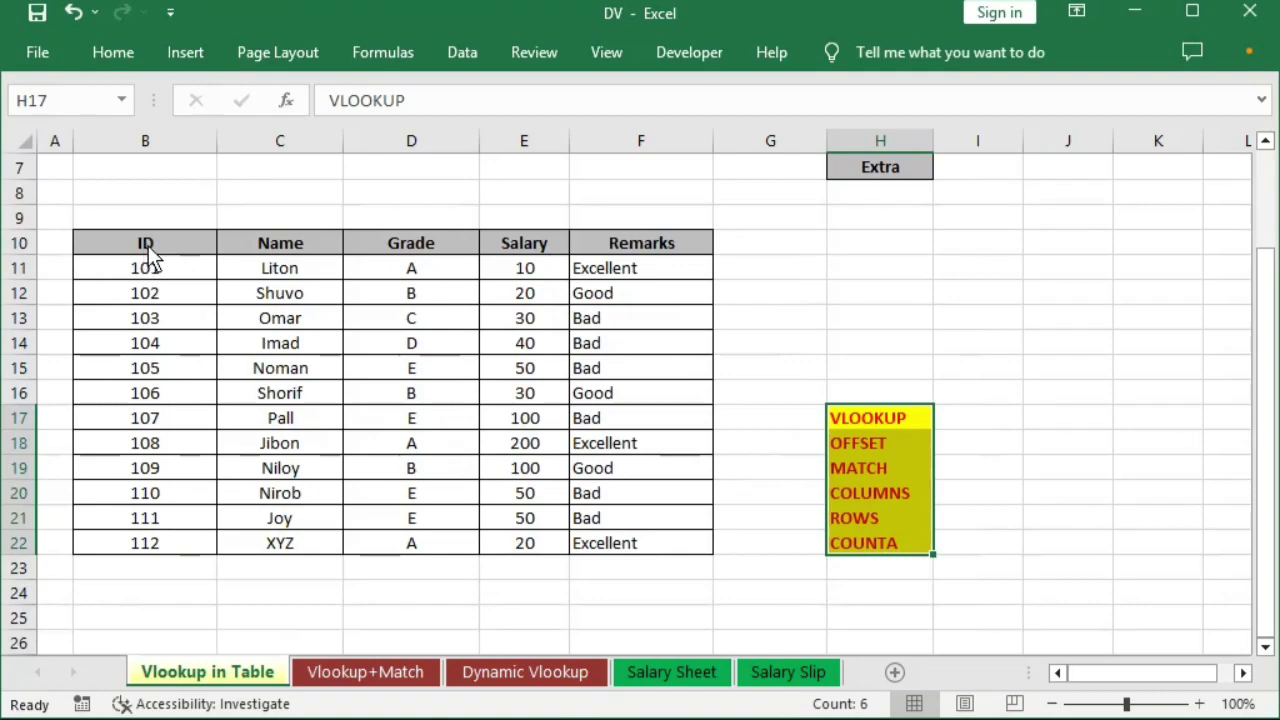
pyautogui.scroll(1, 148, 245)
pyautogui.click(140, 322)
pyautogui.scroll(-1, 505, 420)
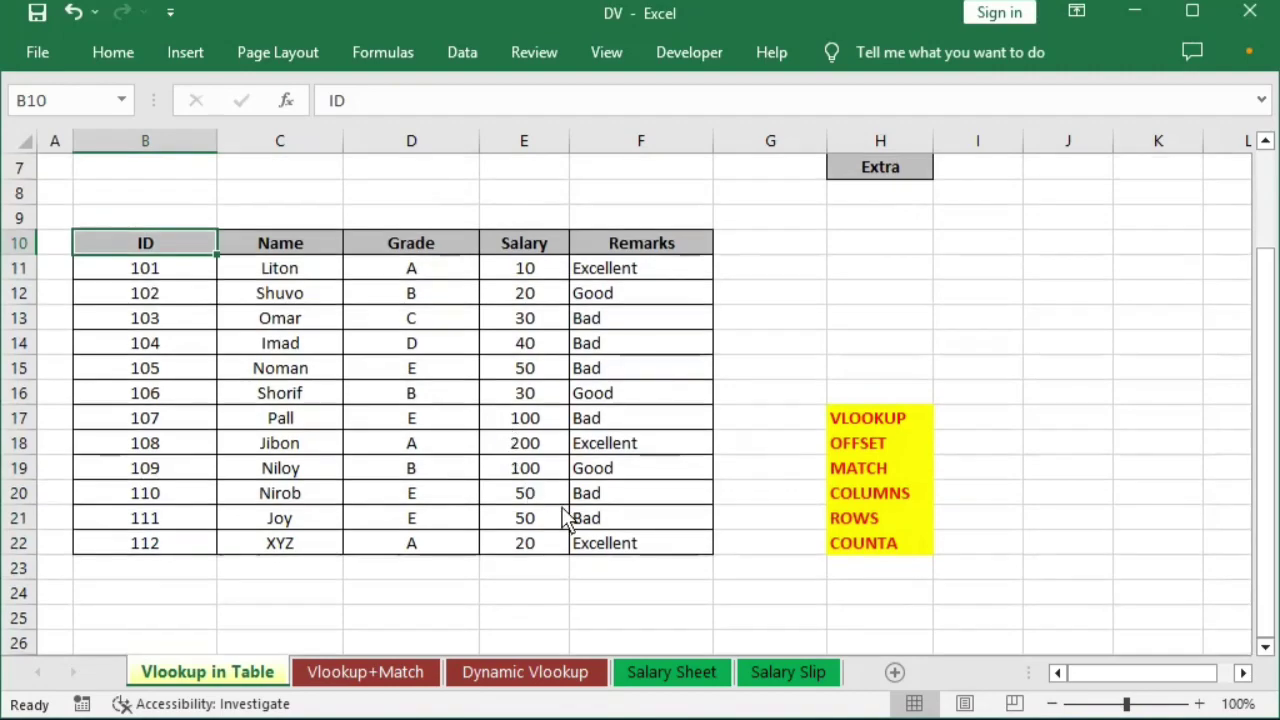
pyautogui.keyDown('shift'); pyautogui.click(609, 541); pyautogui.keyUp('shift')
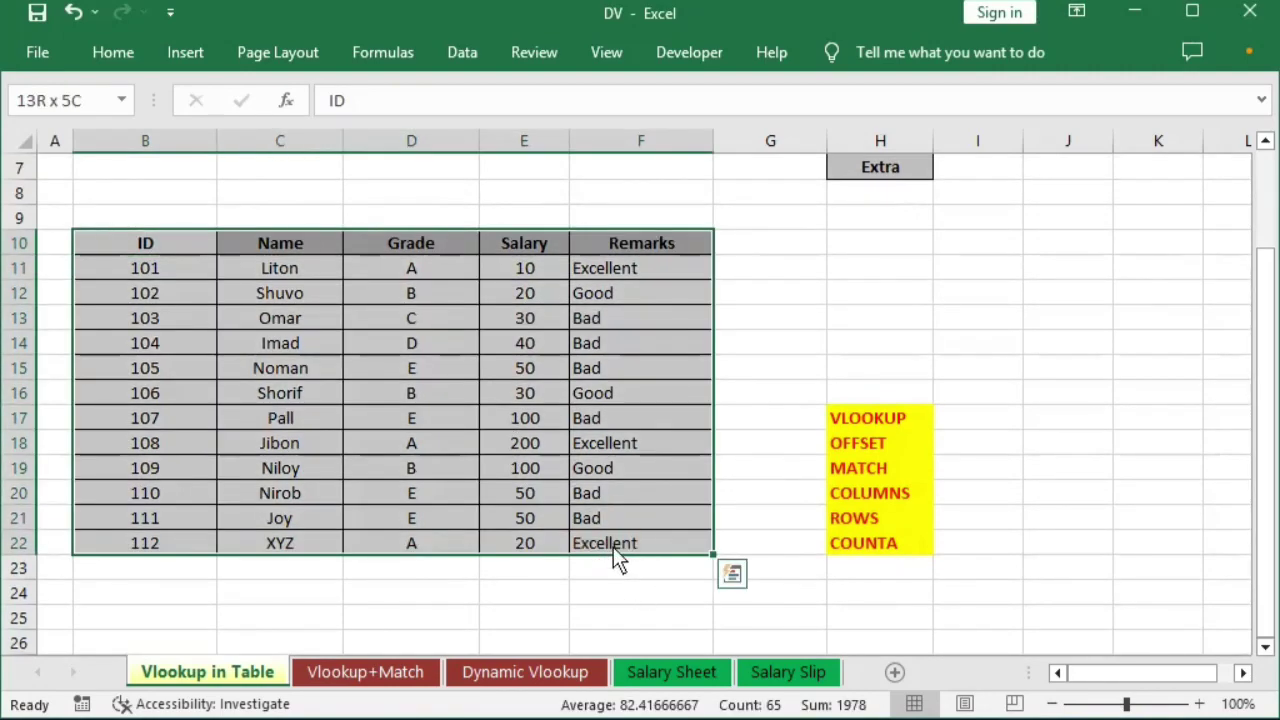
# - Convert the B10:F22 ID–Remarks range into a table with 'My table has headers' checked
pyautogui.hotkey('ctrl', 't')
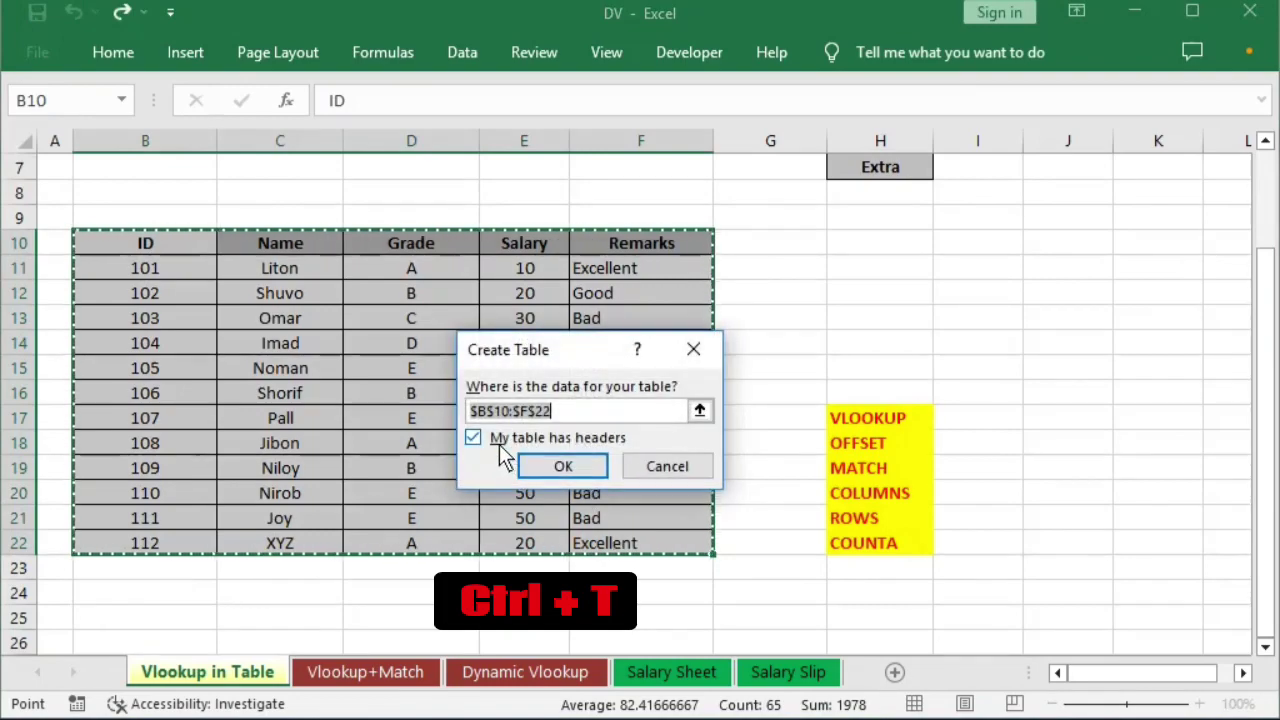
pyautogui.click(468, 439)
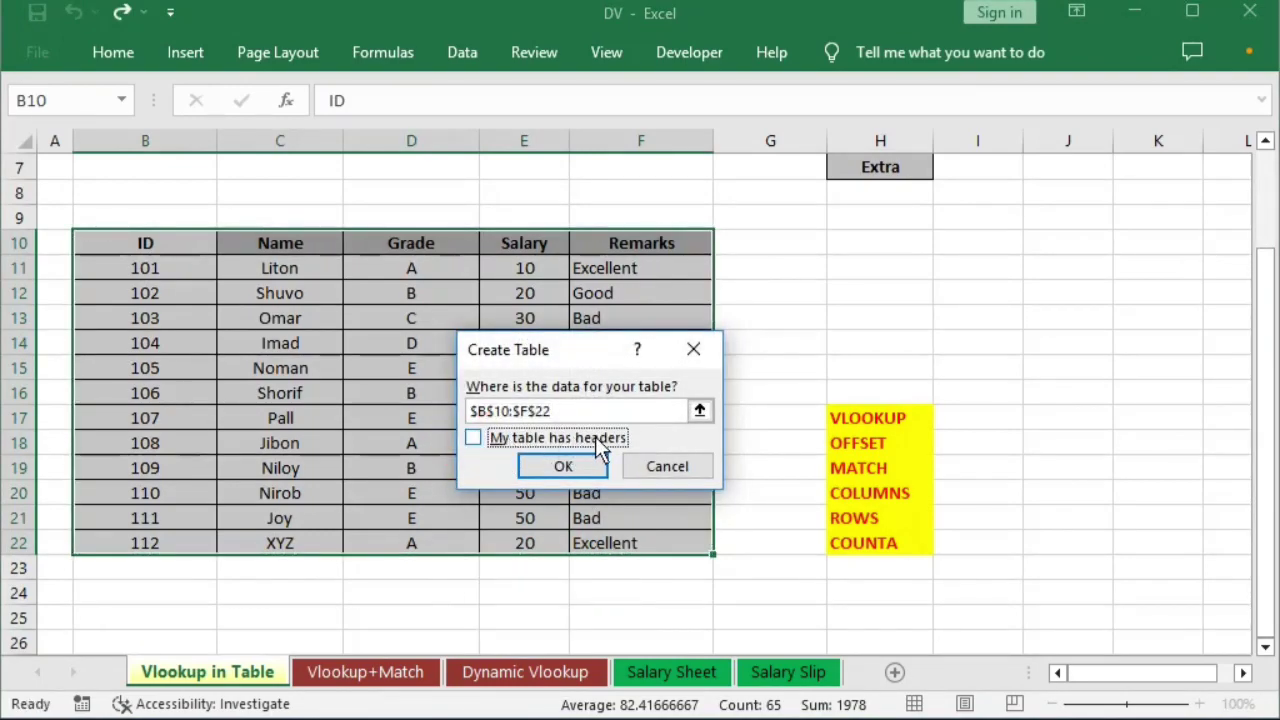
pyautogui.click(474, 438)
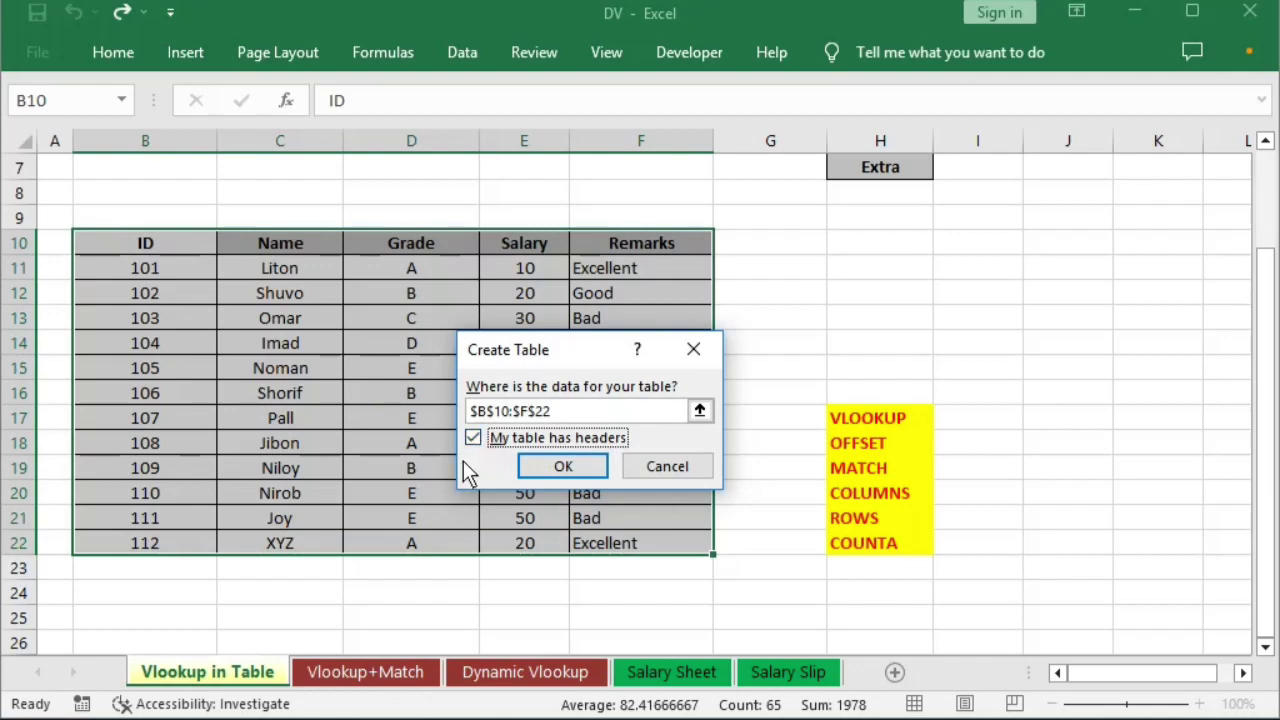
pyautogui.click(563, 468)
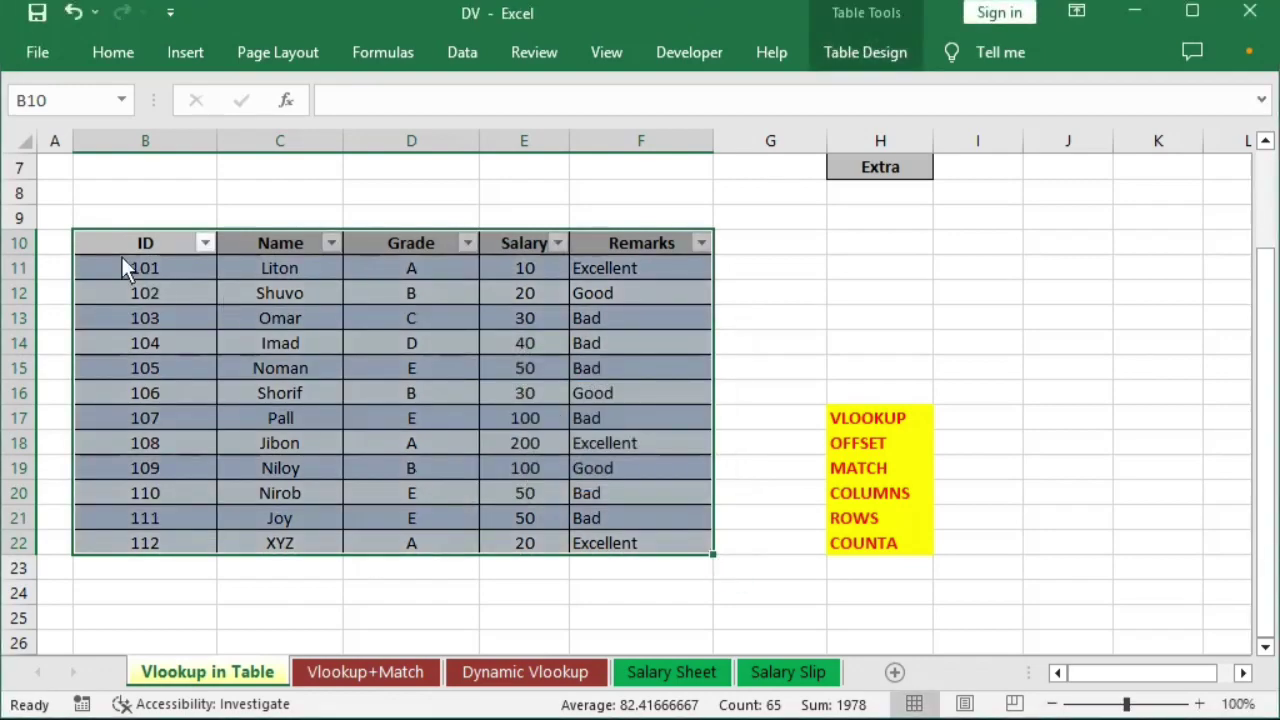
pyautogui.click(148, 245)
pyautogui.click(645, 543)
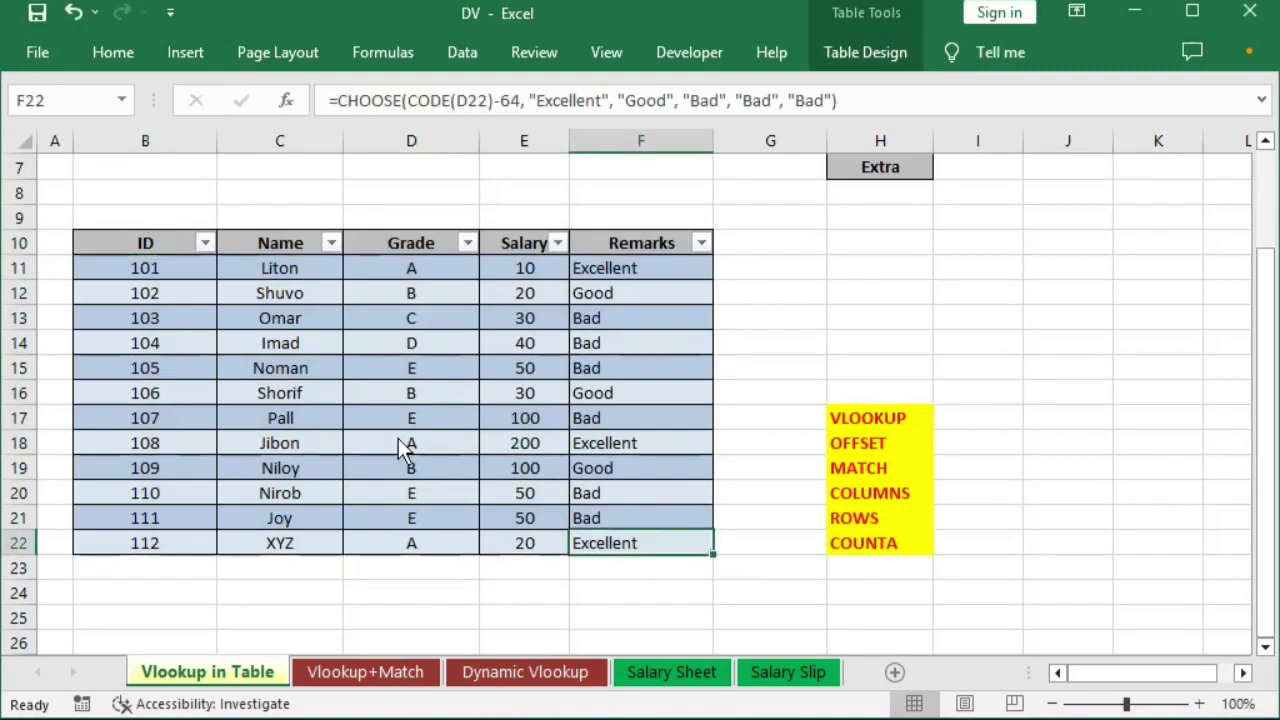
pyautogui.scroll(1, 384, 399)
pyautogui.scroll(1, 385, 409)
# - Build =VLOOKUP(B3, Table1[#All], 2, in C3, selecting the whole new table as the range
pyautogui.click(165, 230)
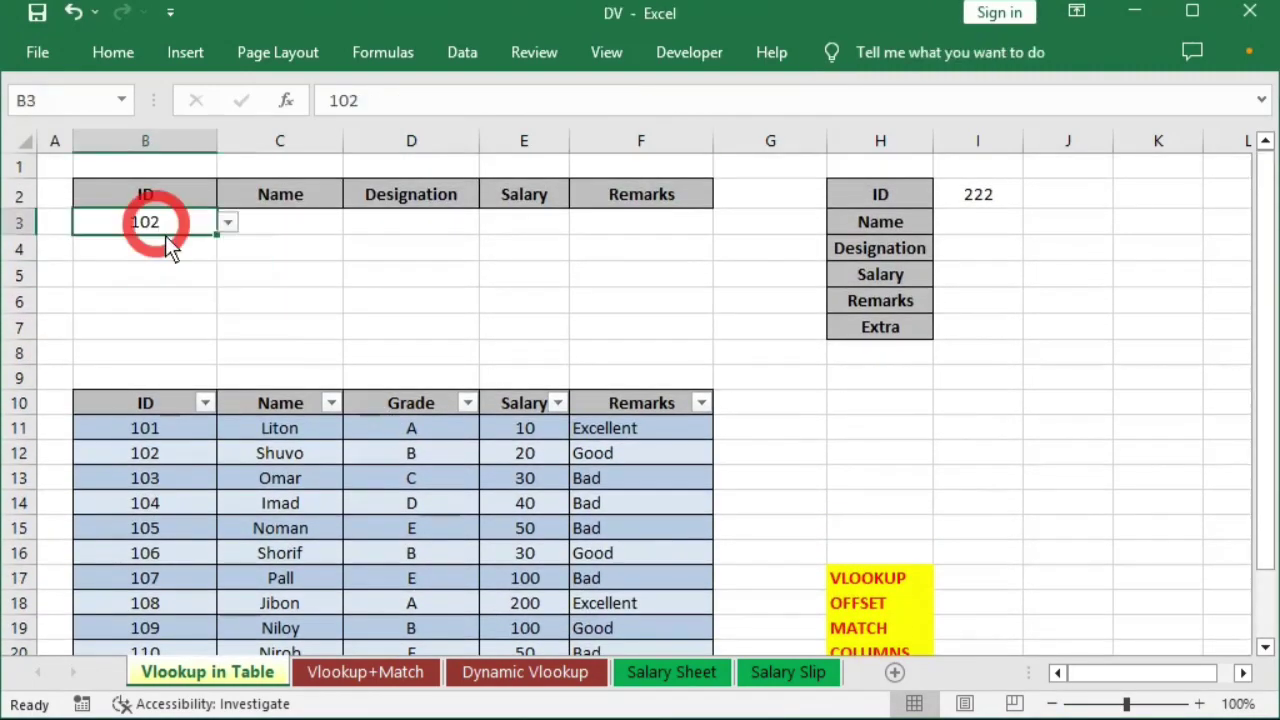
pyautogui.click(258, 232)
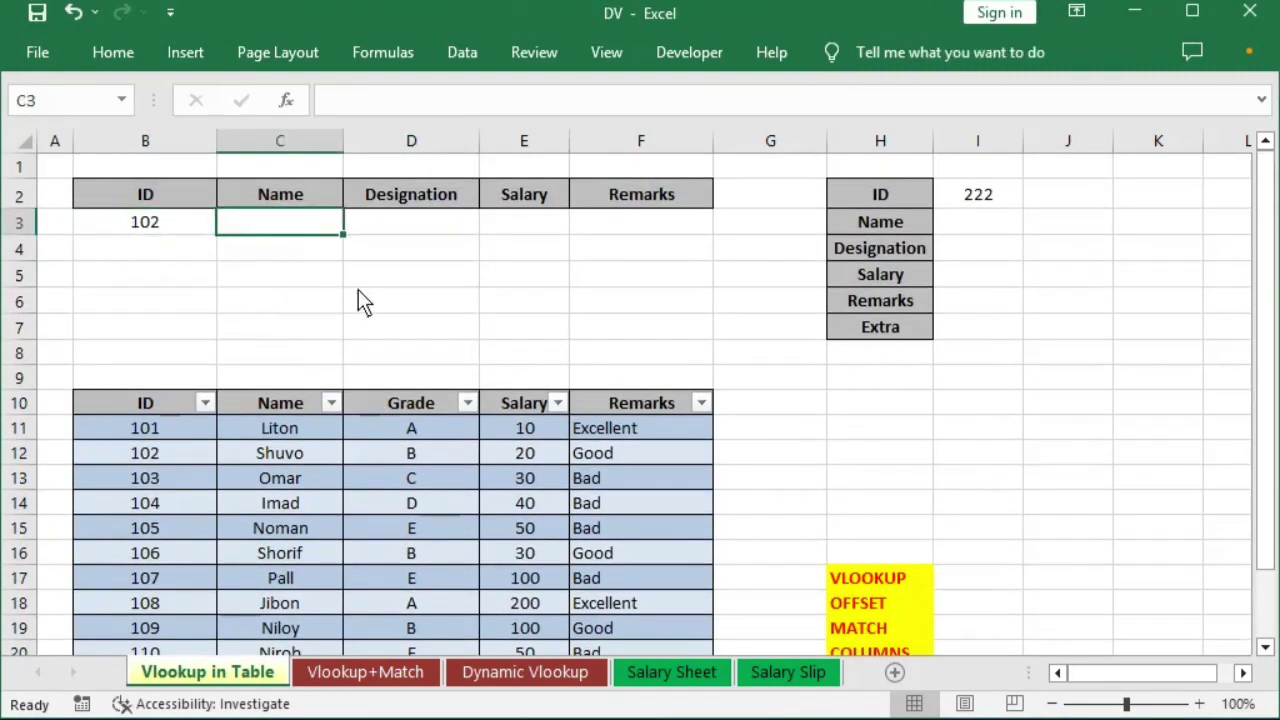
pyautogui.write('=')
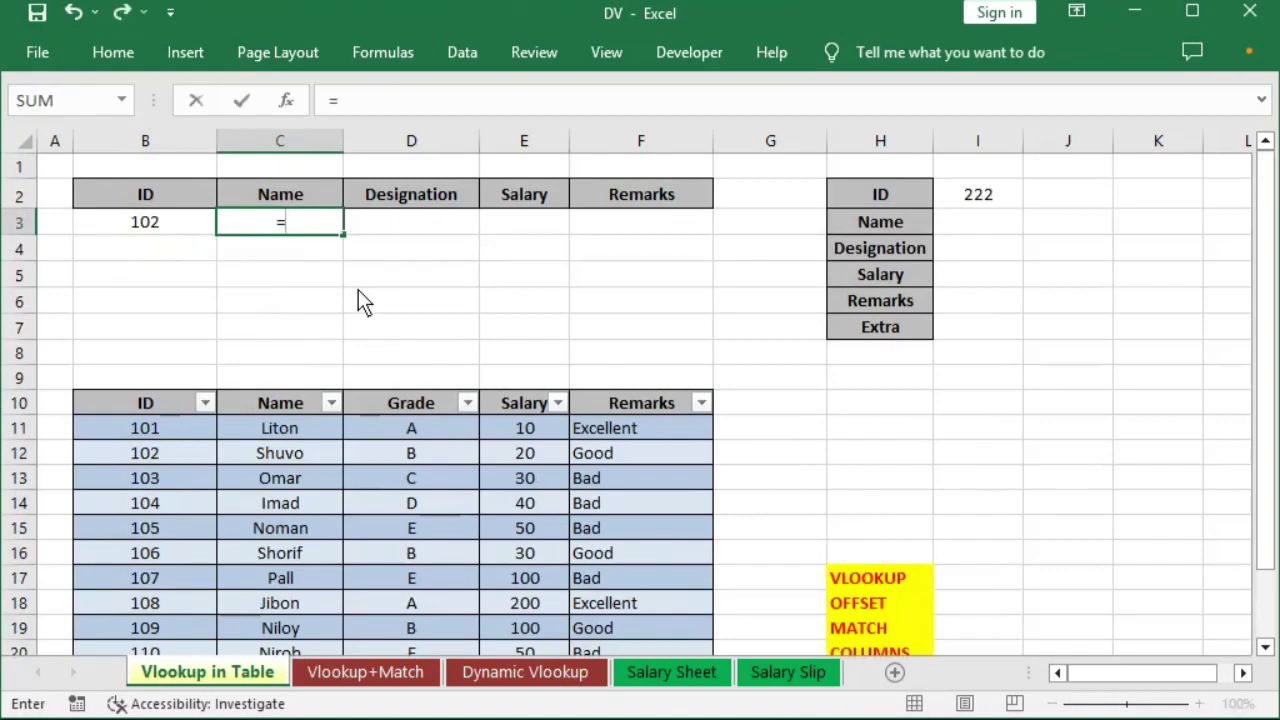
pyautogui.write('vloo')
pyautogui.press('Tab')
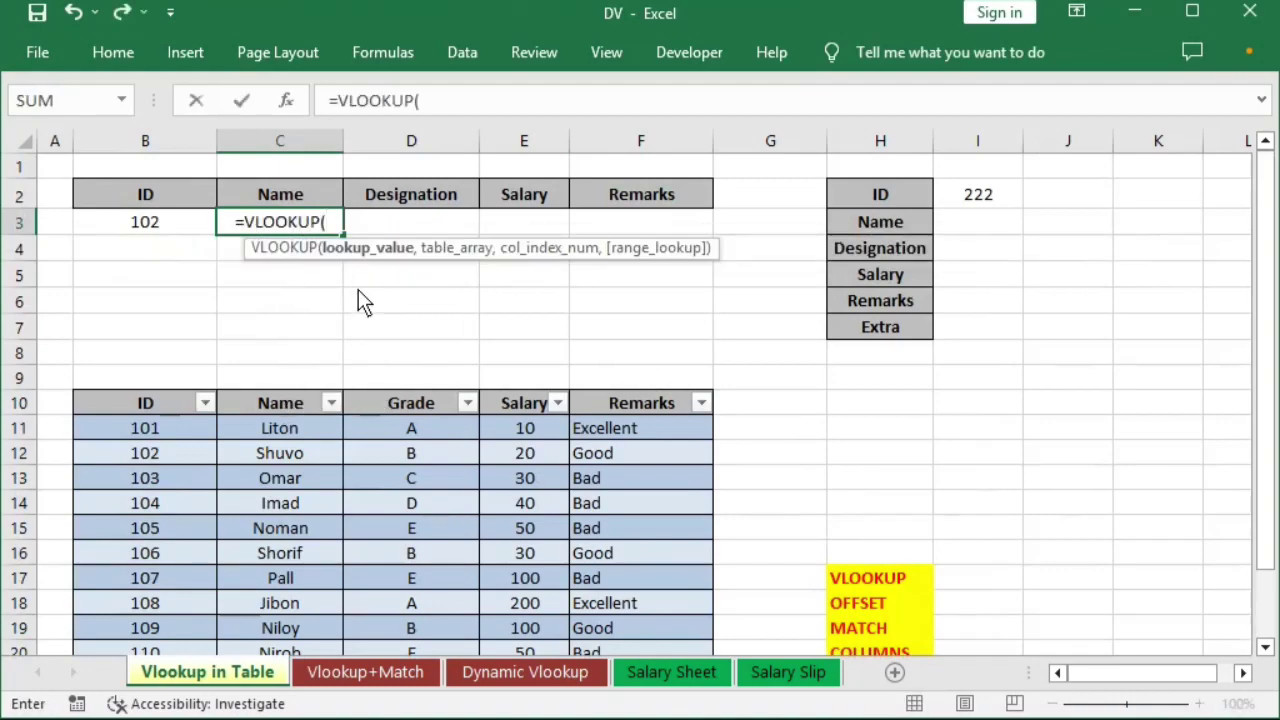
pyautogui.click(155, 219)
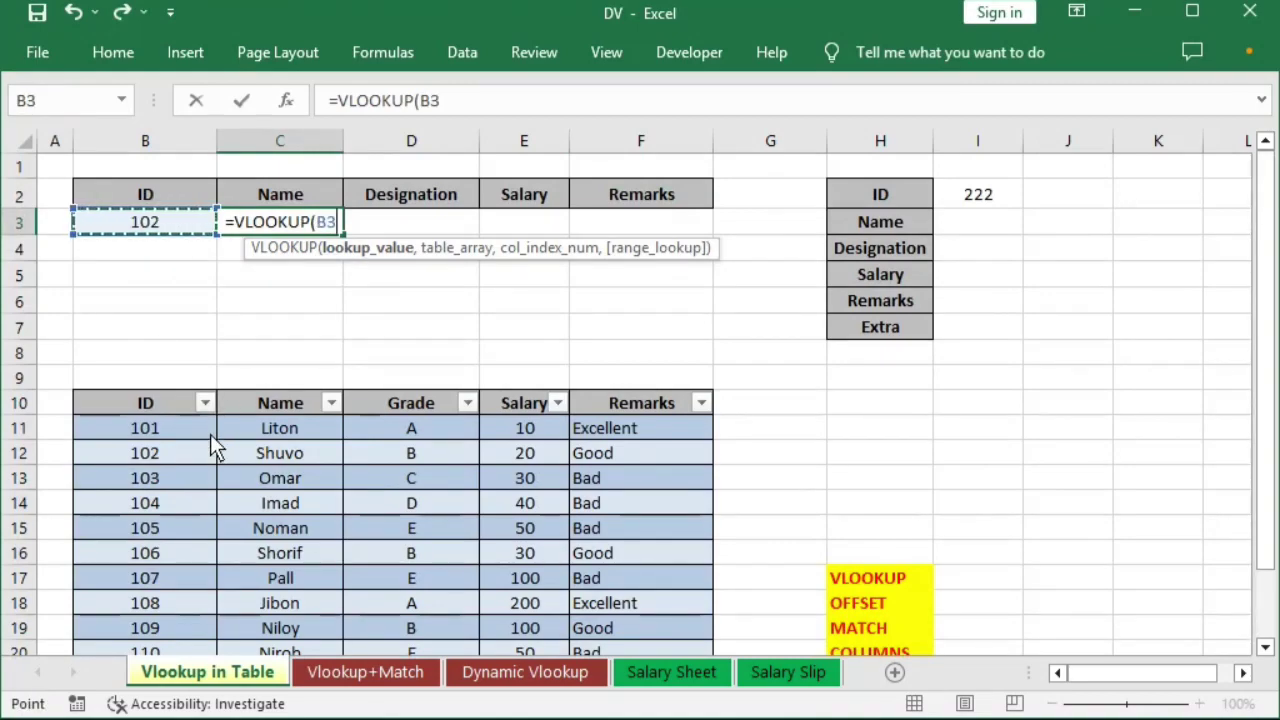
pyautogui.write(',')
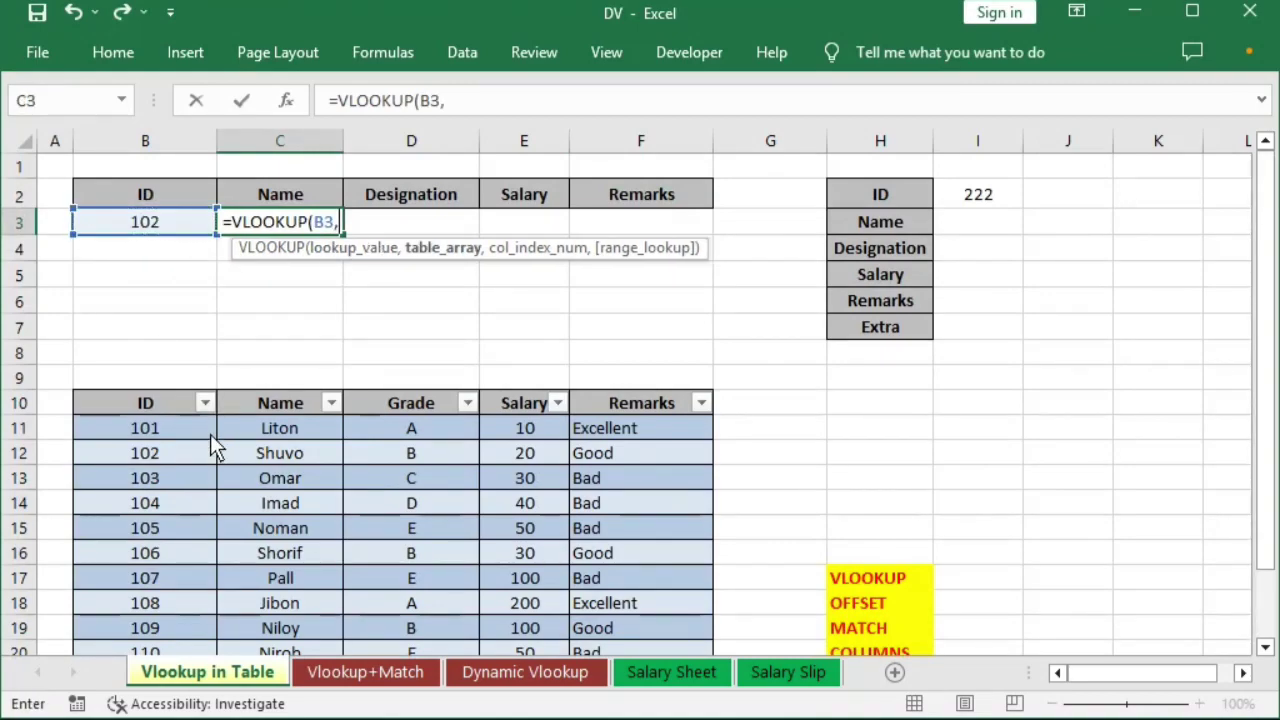
pyautogui.click(151, 410)
pyautogui.scroll(-3, 591, 374)
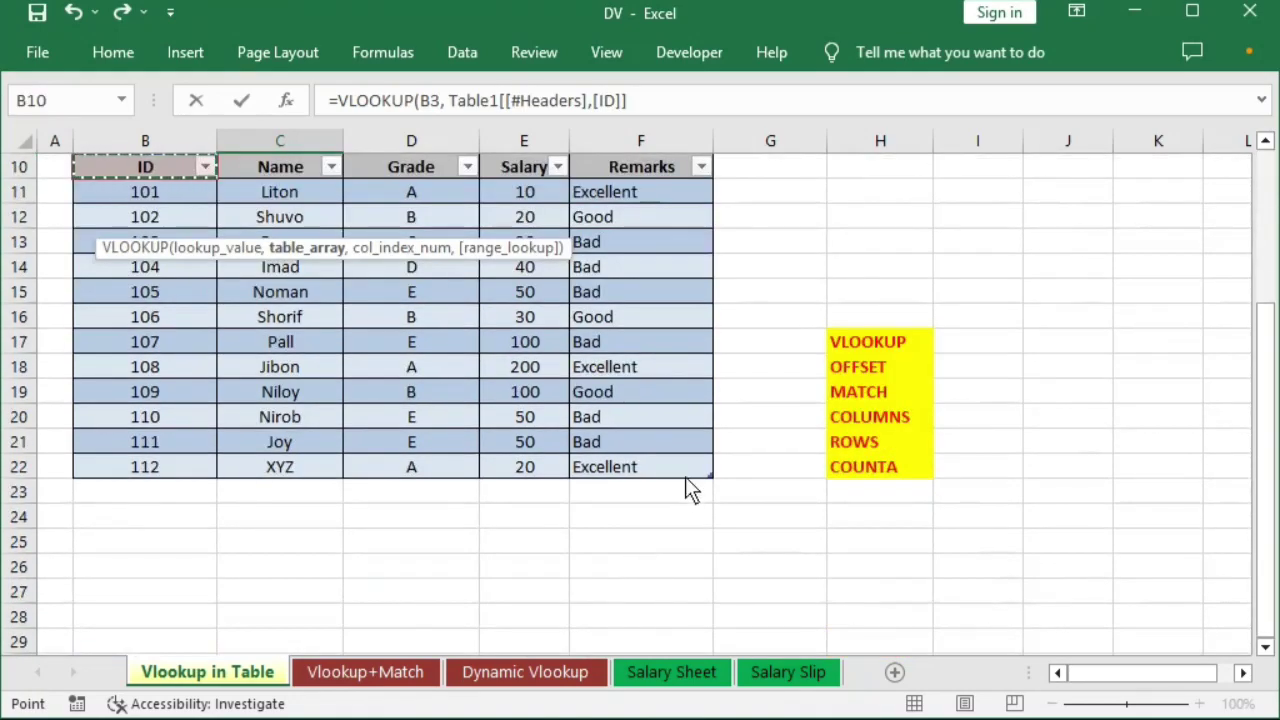
pyautogui.moveTo(151, 410); pyautogui.dragTo(636, 500)
pyautogui.scroll(3, 518, 440)
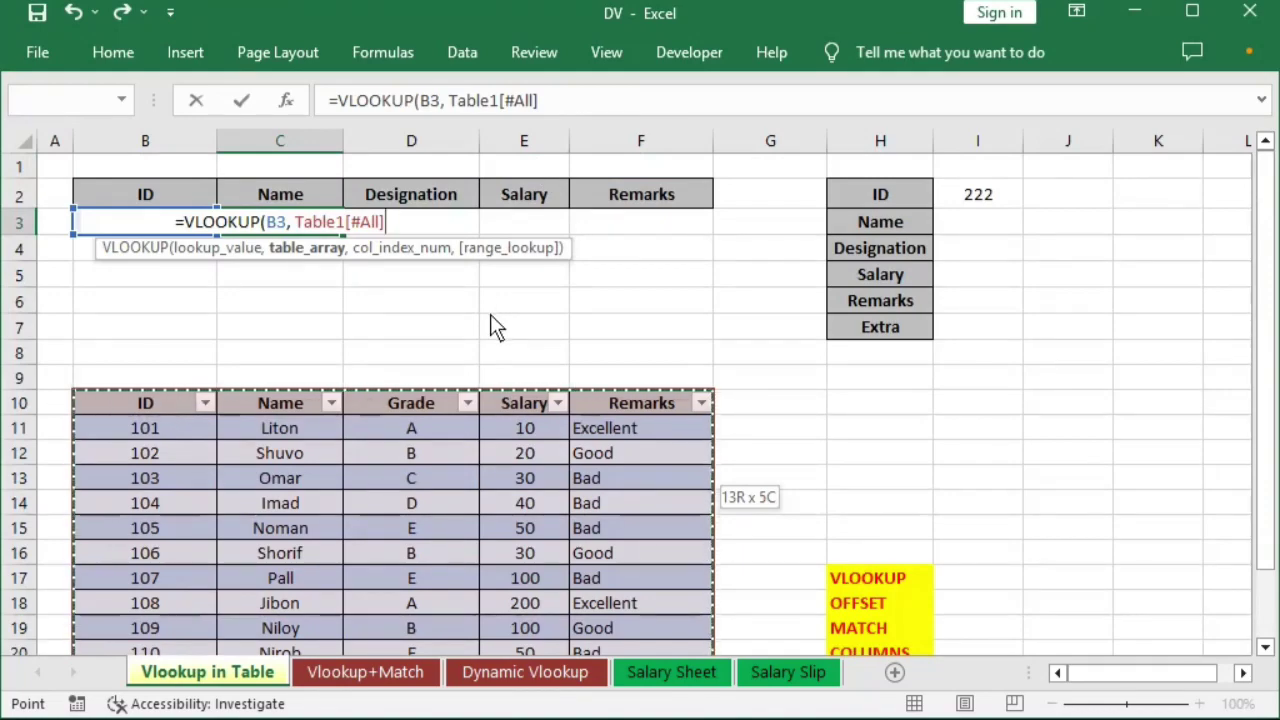
pyautogui.write(',')
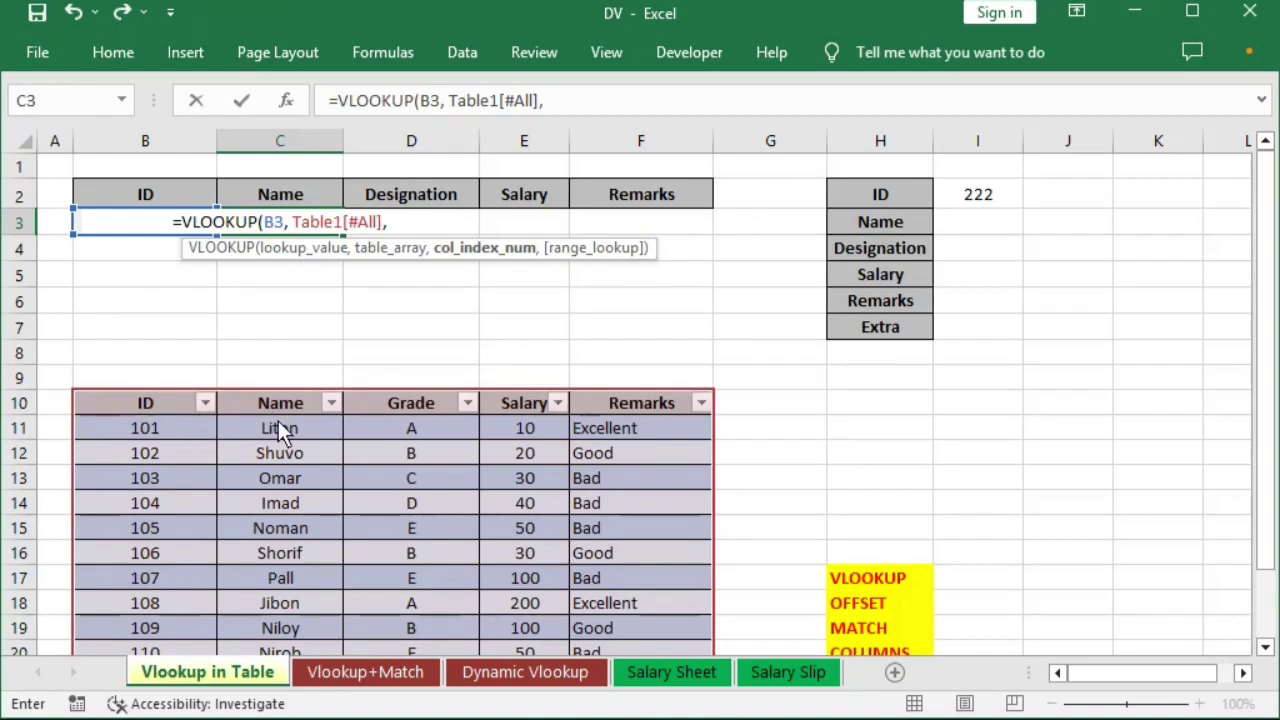
pyautogui.write(' 2')
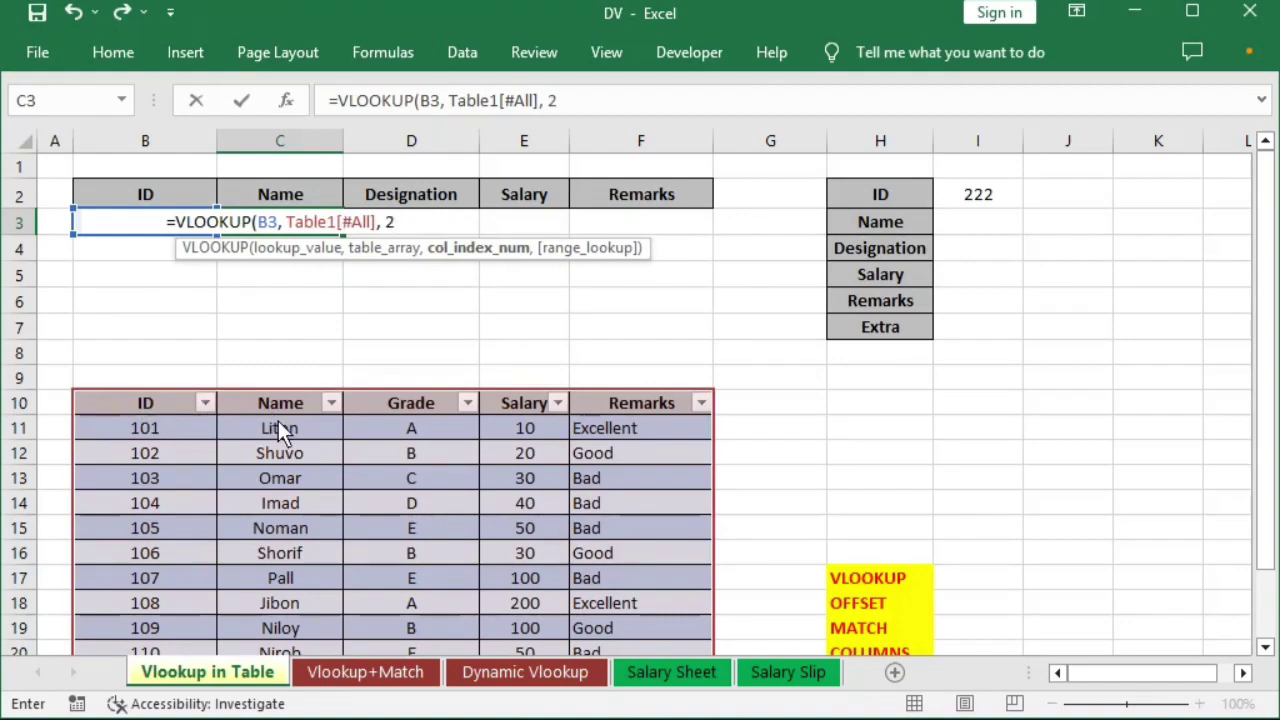
pyautogui.write(',')
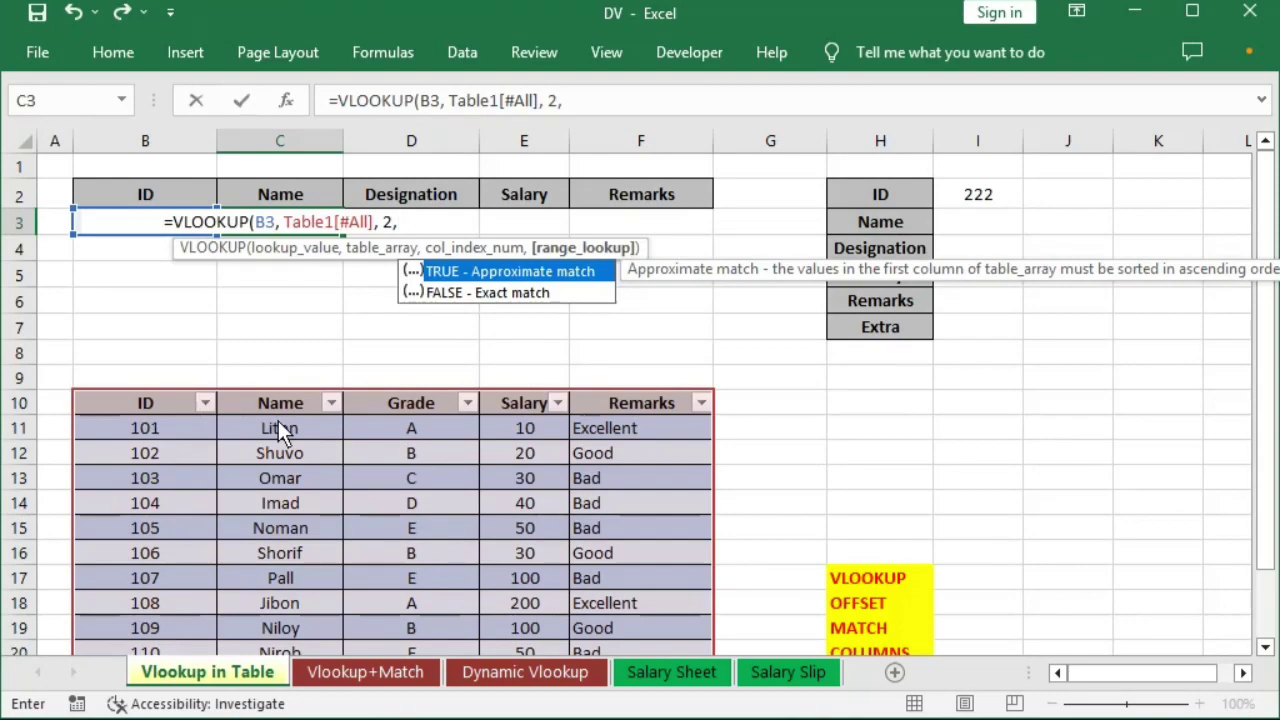
# - Finish C3's lookup with exact match 0, fill it into D3, then clear D3's #N/A
pyautogui.write(' 0)')
pyautogui.press('Return')
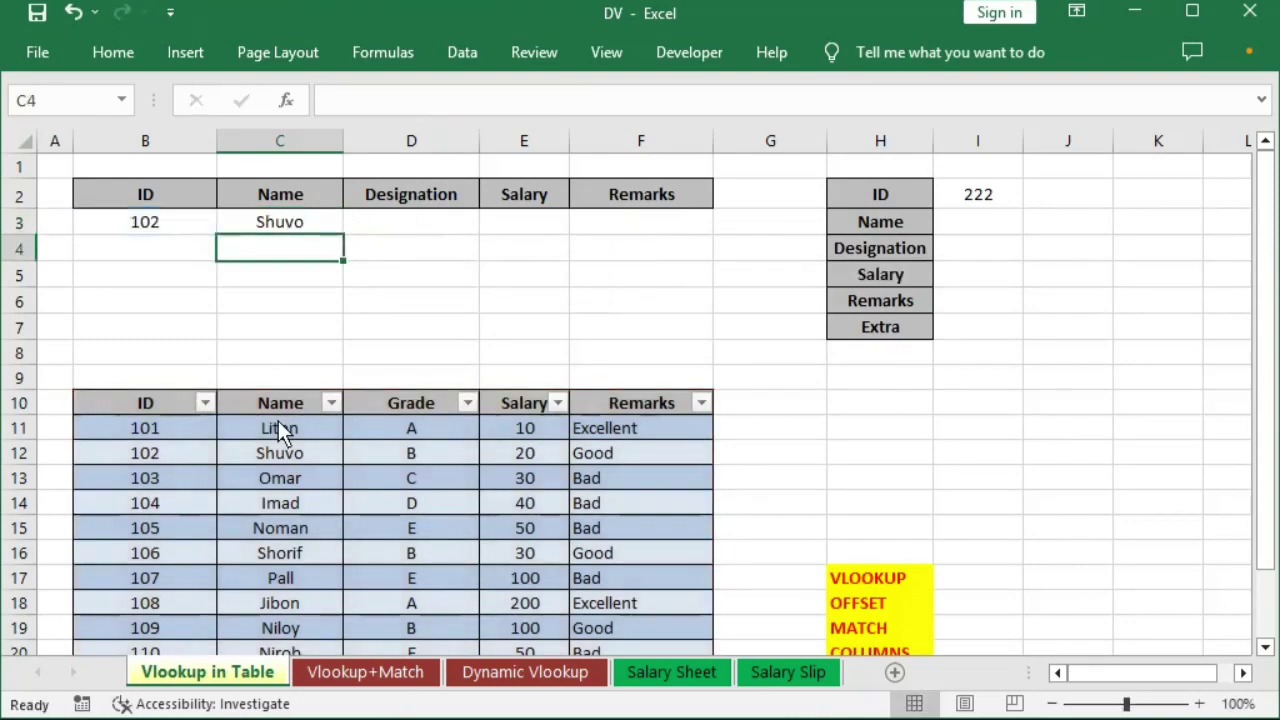
pyautogui.press('Up')
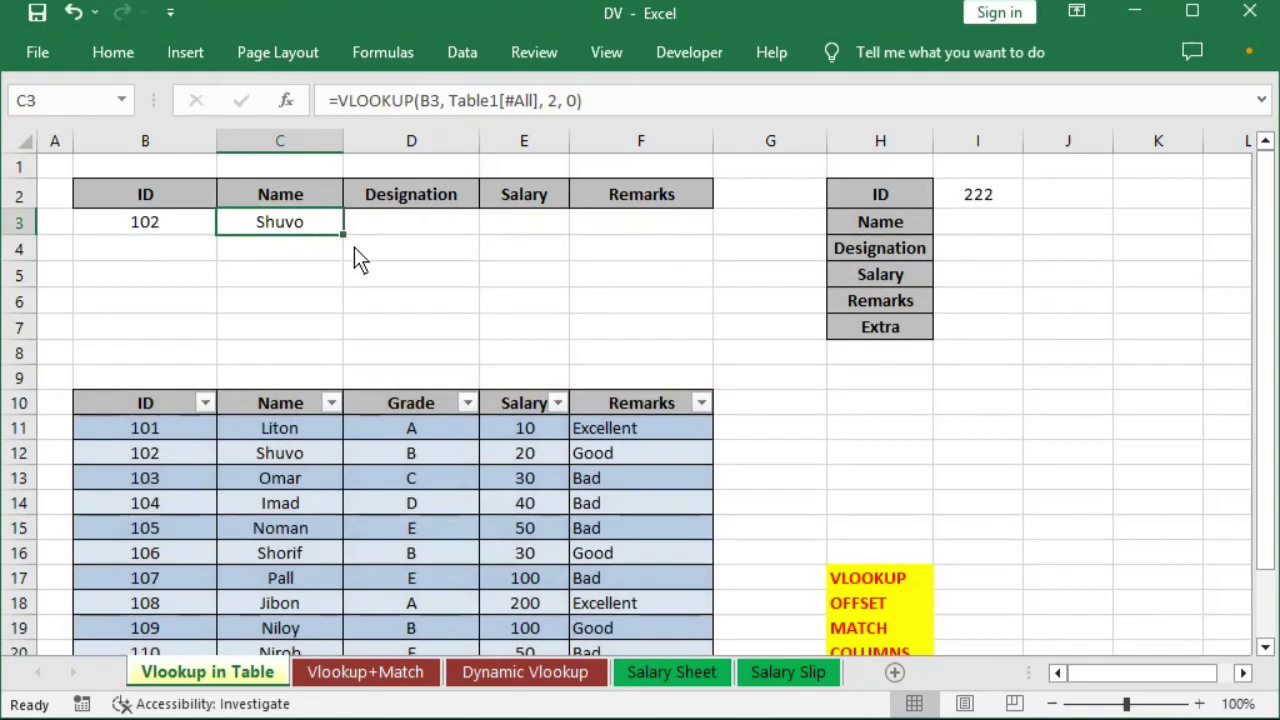
pyautogui.moveTo(342, 238); pyautogui.dragTo(429, 244)
pyautogui.click(443, 232)
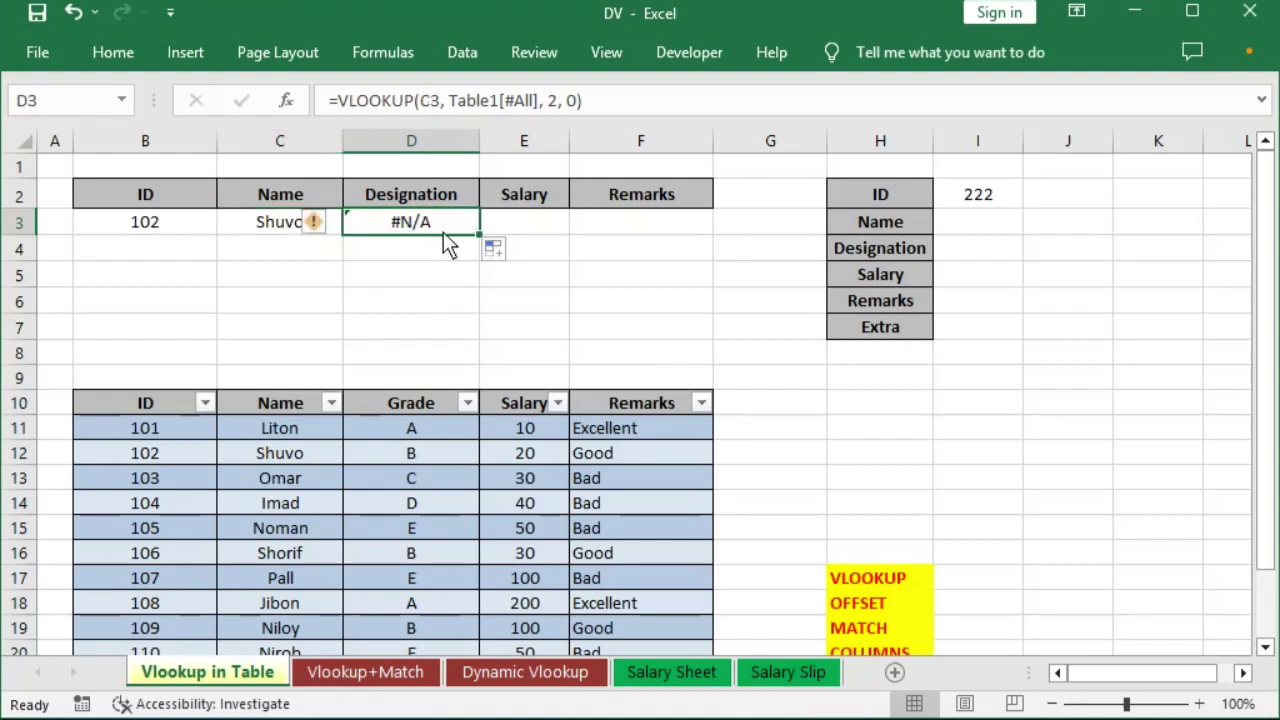
pyautogui.press('Delete')
# - Make the lookup value in C3's formula absolute as $B$3
pyautogui.click(283, 232)
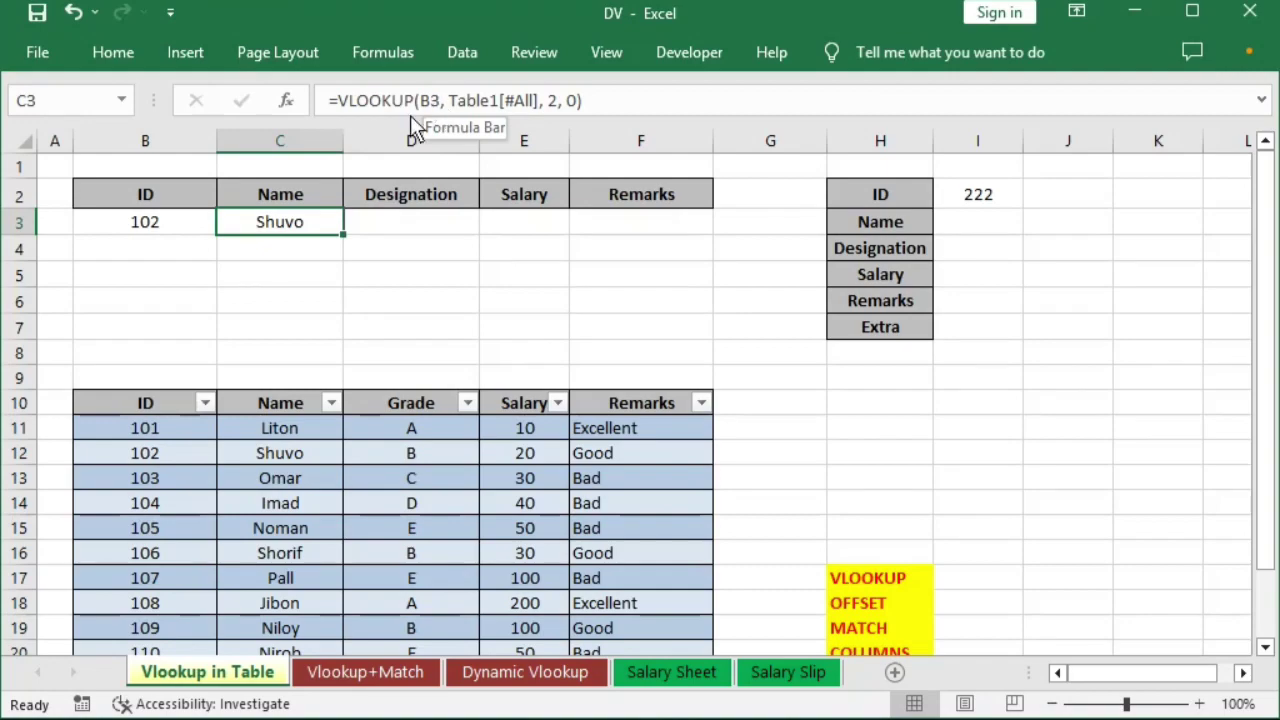
pyautogui.click(440, 101)
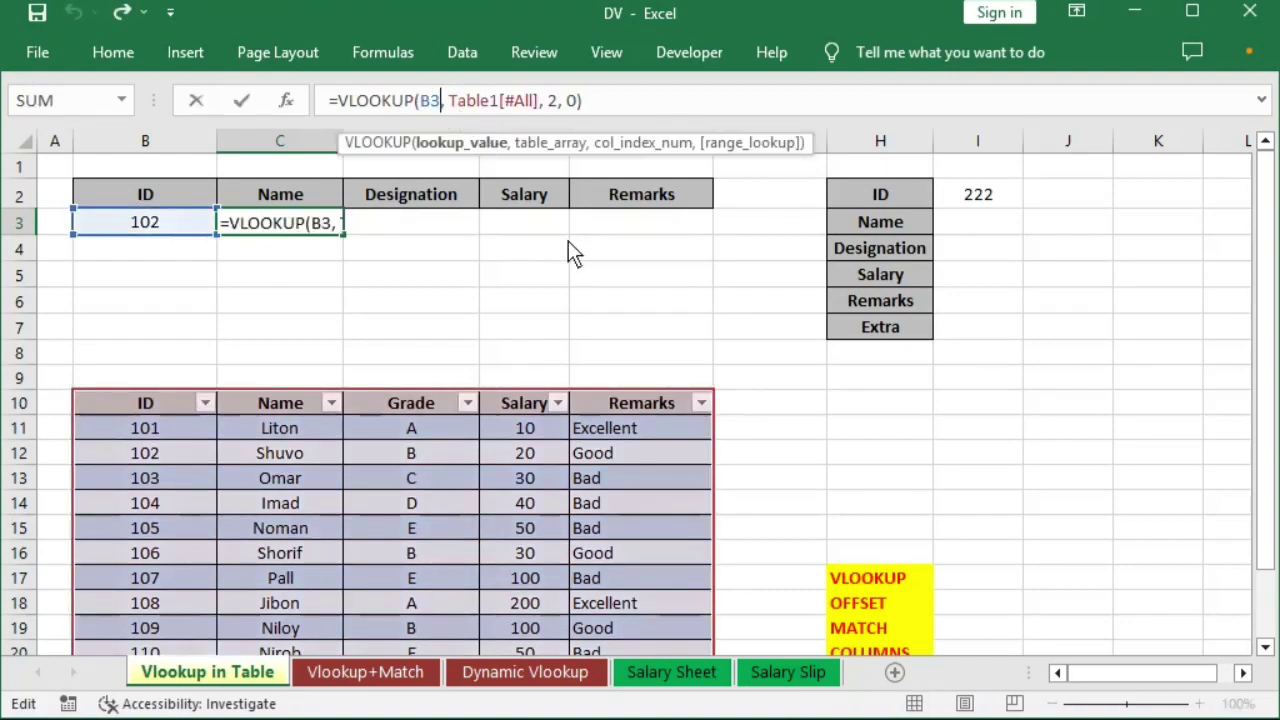
pyautogui.hotkey('shift', 'Left')
pyautogui.hotkey('shift', 'Left')
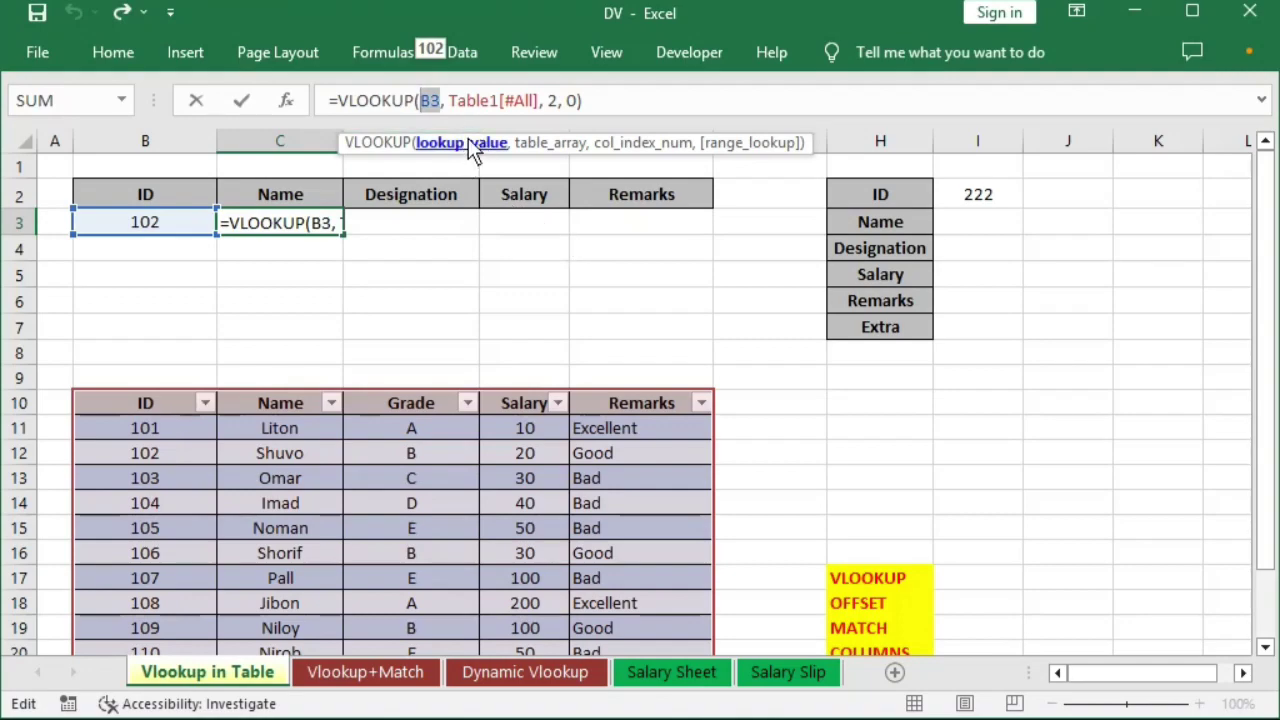
pyautogui.press('F4')
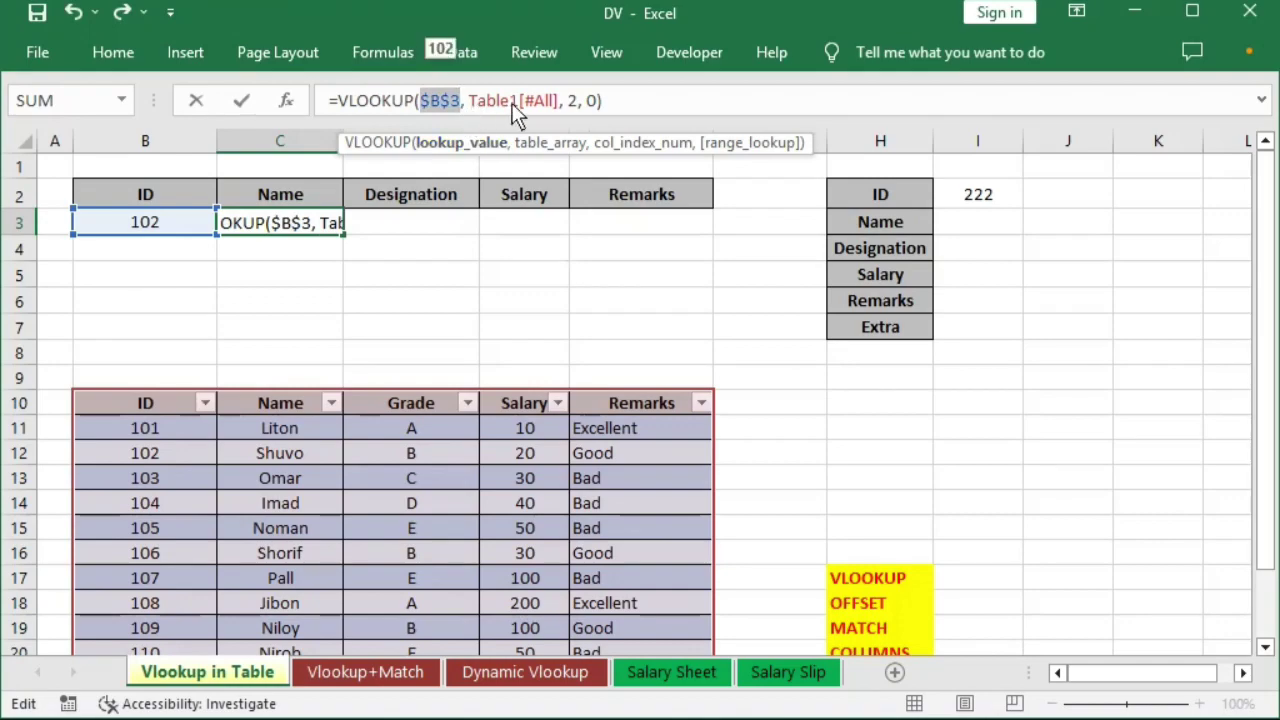
pyautogui.click(569, 101)
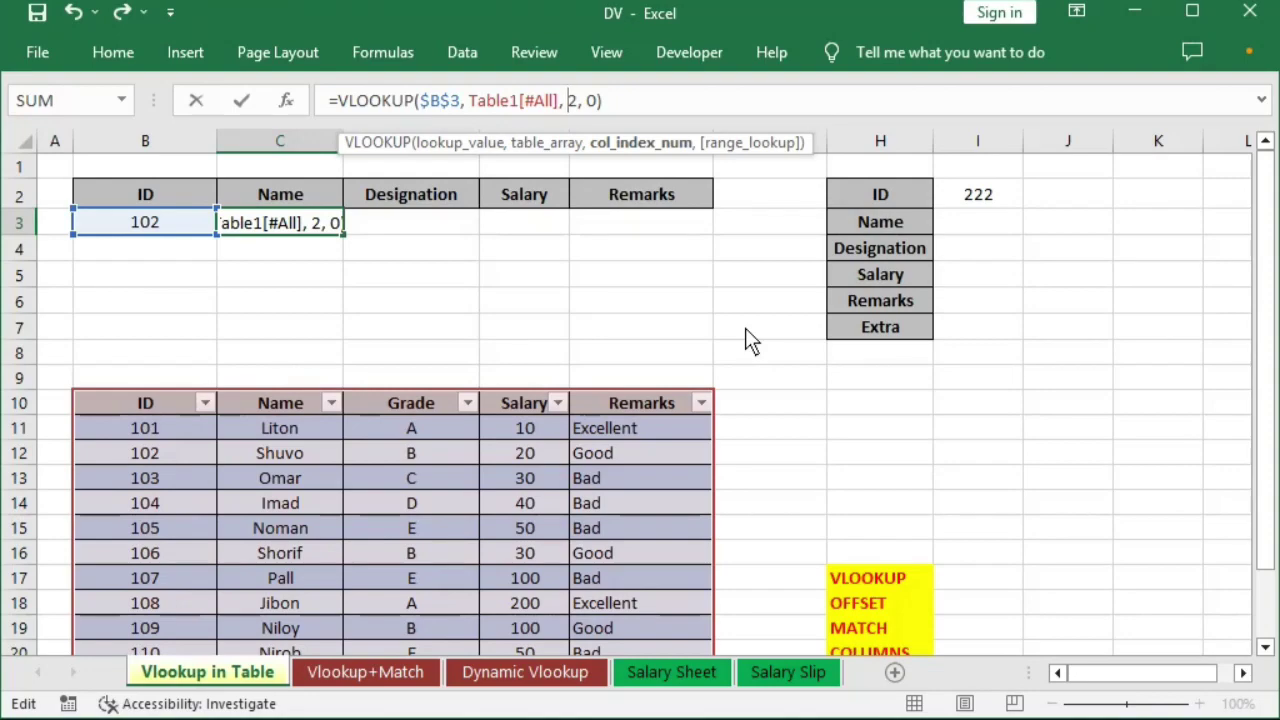
pyautogui.press('Return')
pyautogui.press('Up')
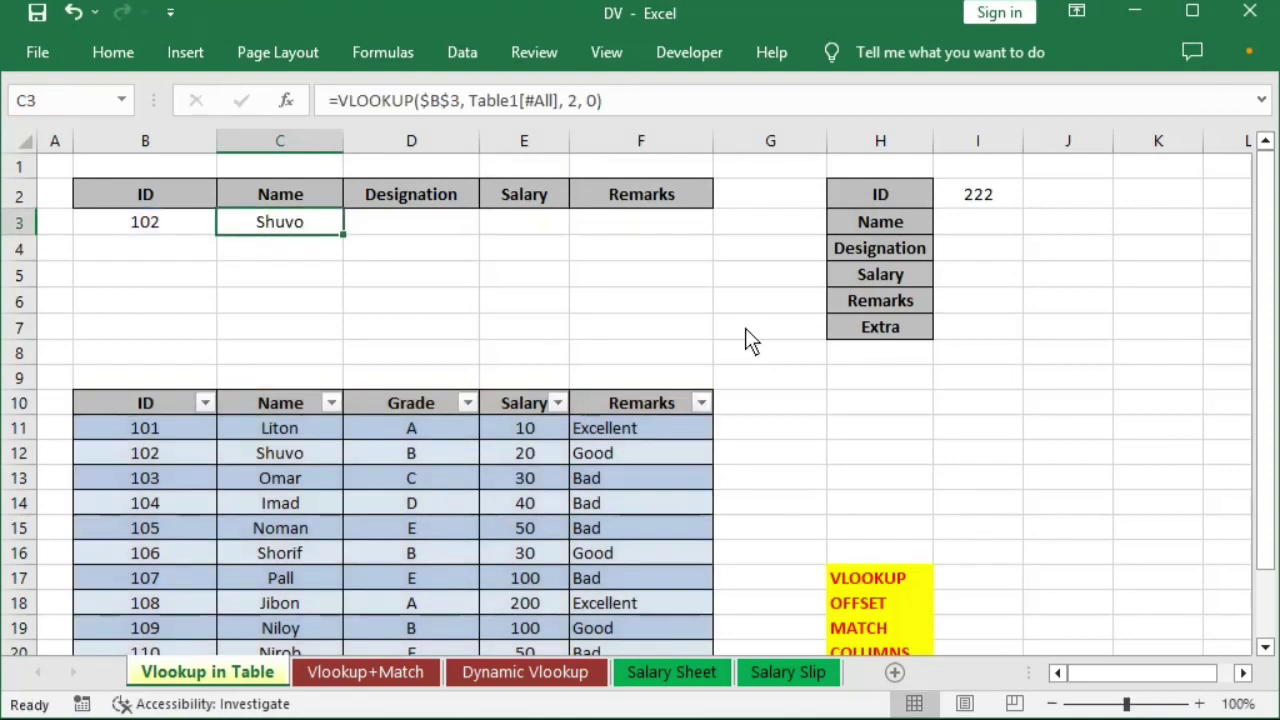
# - Fill C3's lookup into D3 and inspect its column index 2 without changing it
pyautogui.moveTo(343, 234); pyautogui.dragTo(423, 243)
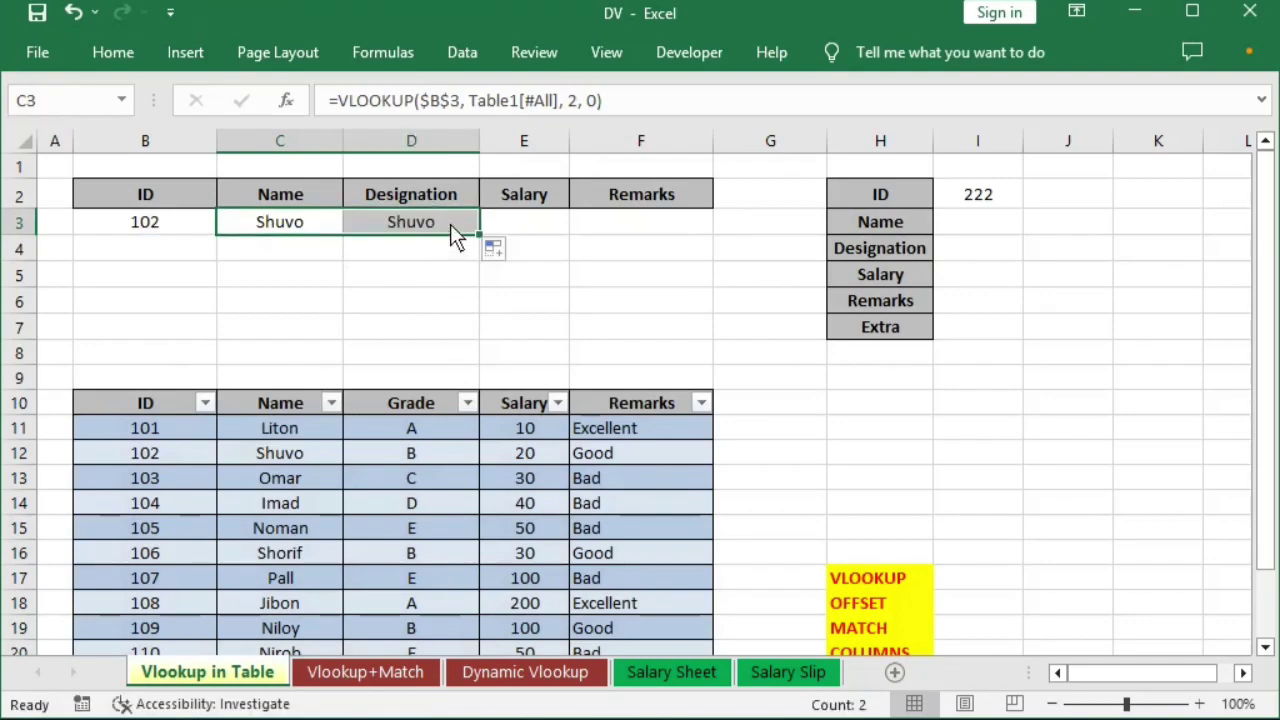
pyautogui.click(569, 99)
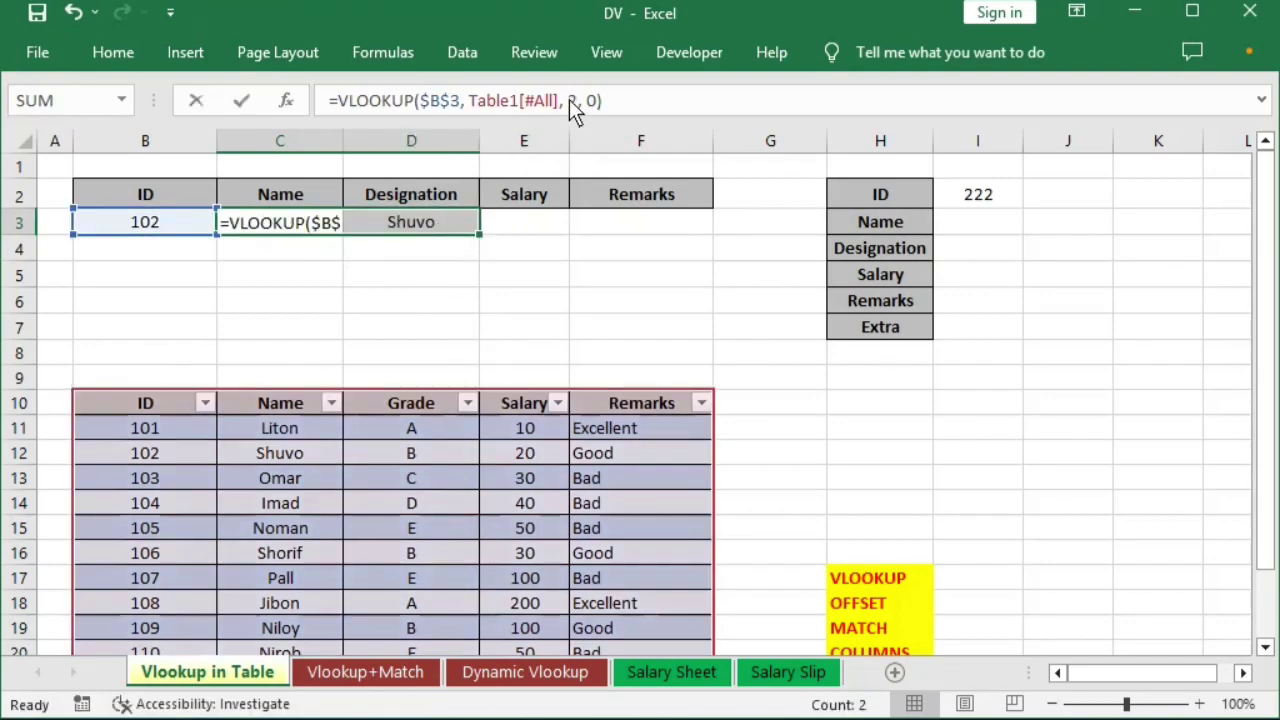
pyautogui.doubleClick(573, 100)
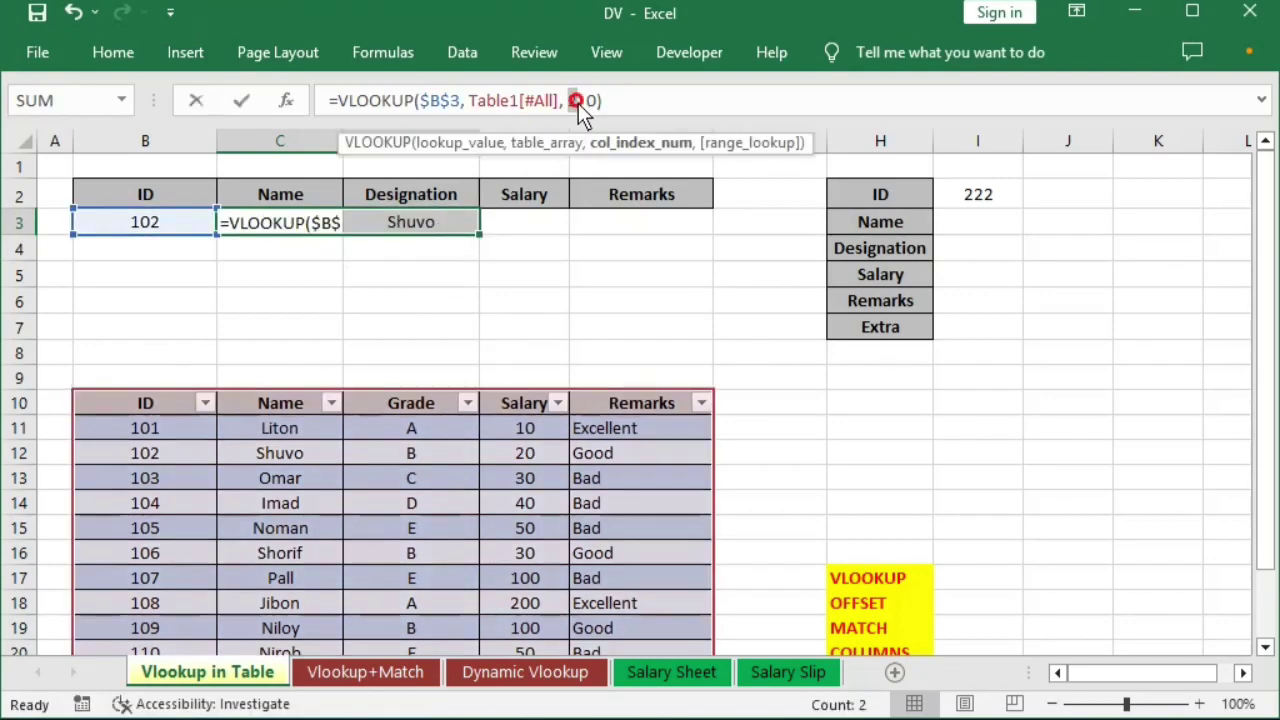
pyautogui.press('Escape')
# - Rename the D2 heading from Designation to Grade
pyautogui.click(411, 222)
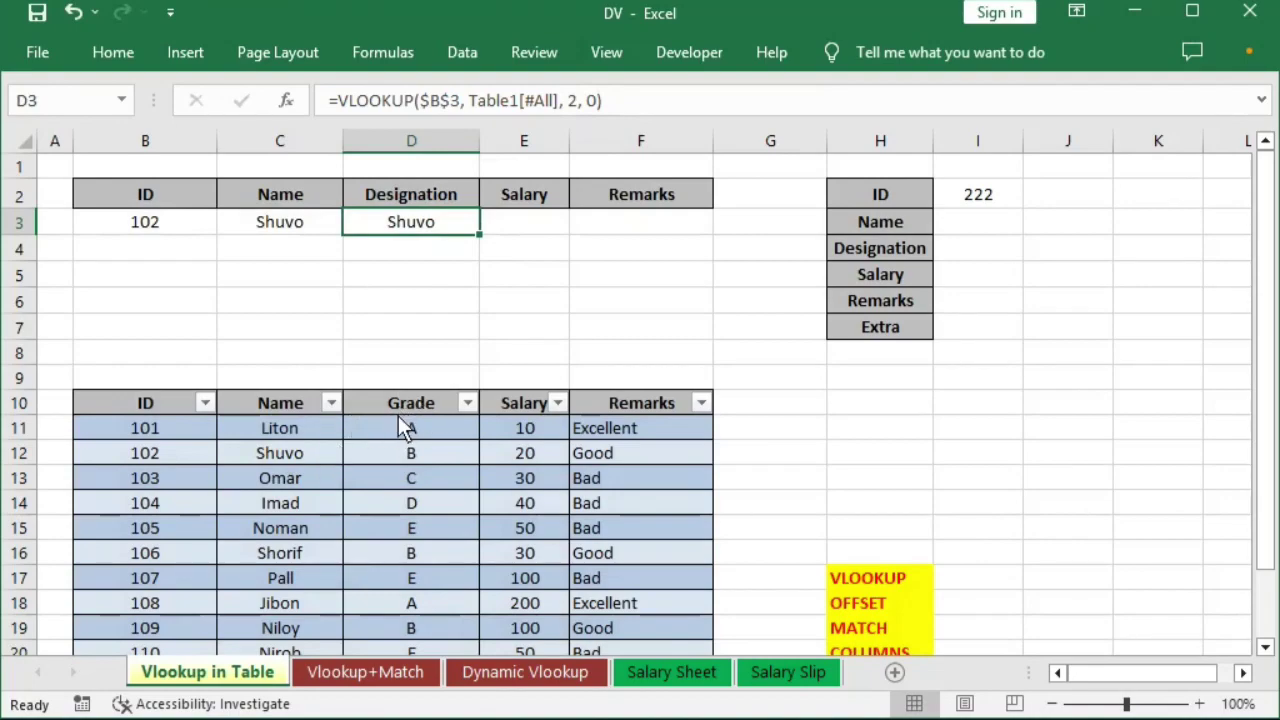
pyautogui.click(414, 194)
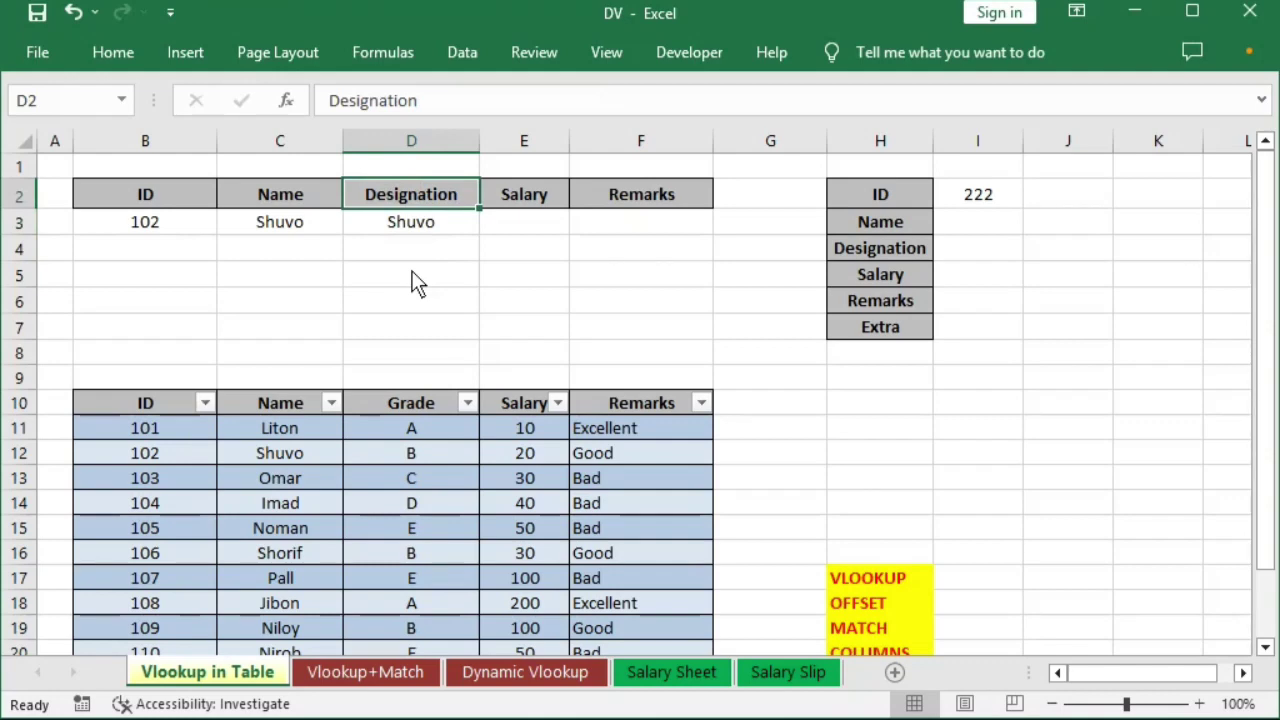
pyautogui.write('Grade')
pyautogui.press('Return')
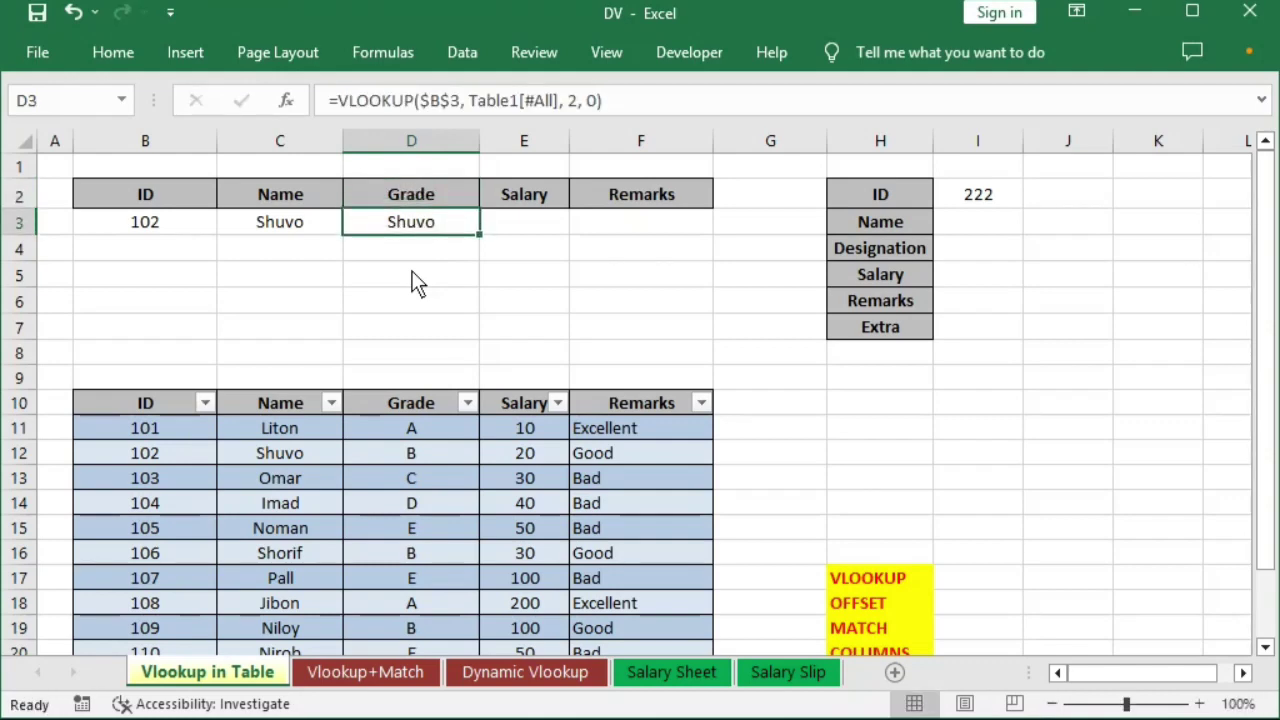
# - Confirm Grade is the table's third column after ID and Name
pyautogui.click(403, 427)
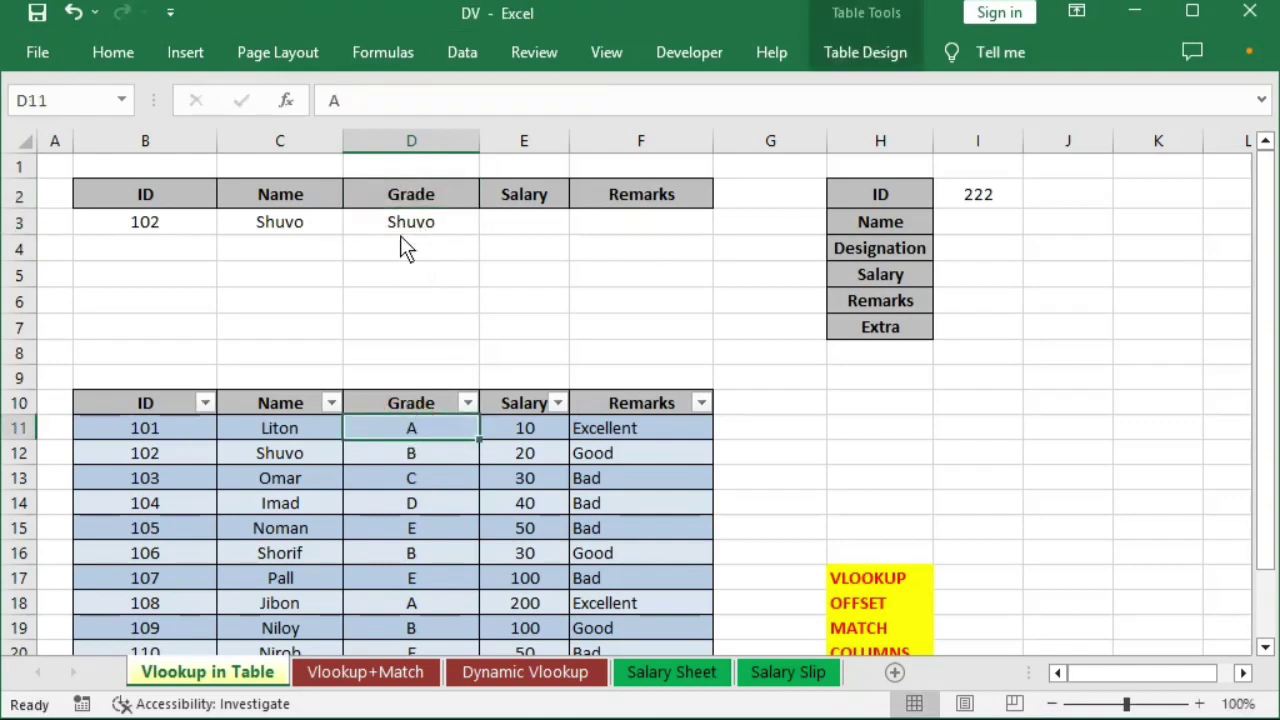
pyautogui.click(135, 385)
pyautogui.click(115, 401)
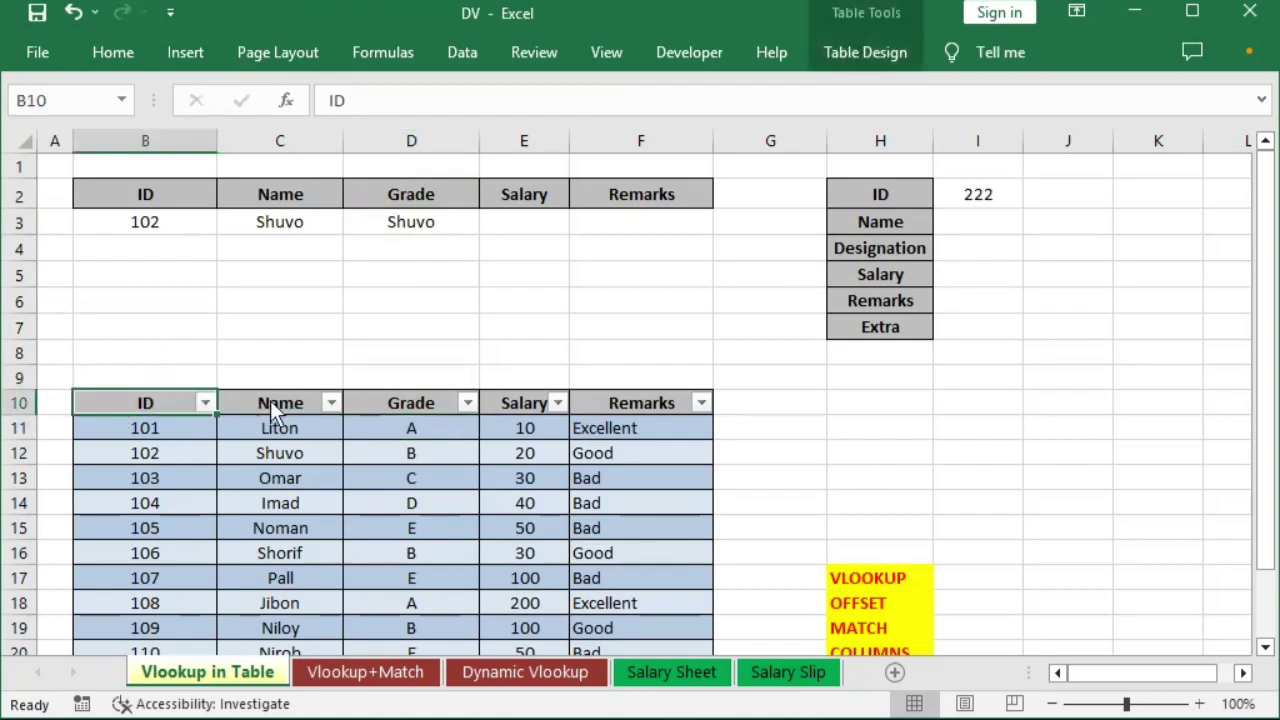
pyautogui.click(270, 400)
pyautogui.click(409, 393)
# - Test D3's lookup with column index 3, then delete D3's formula
pyautogui.click(435, 228)
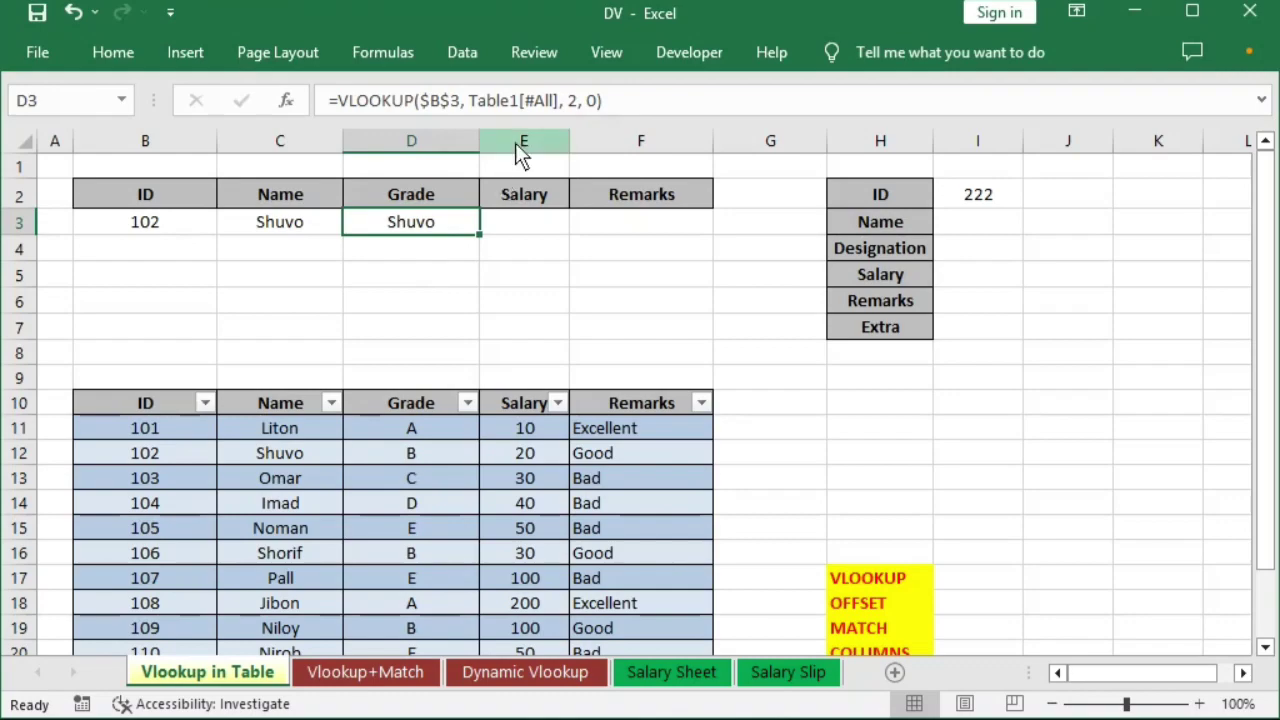
pyautogui.click(574, 104)
pyautogui.press('BackSpace')
pyautogui.write('3')
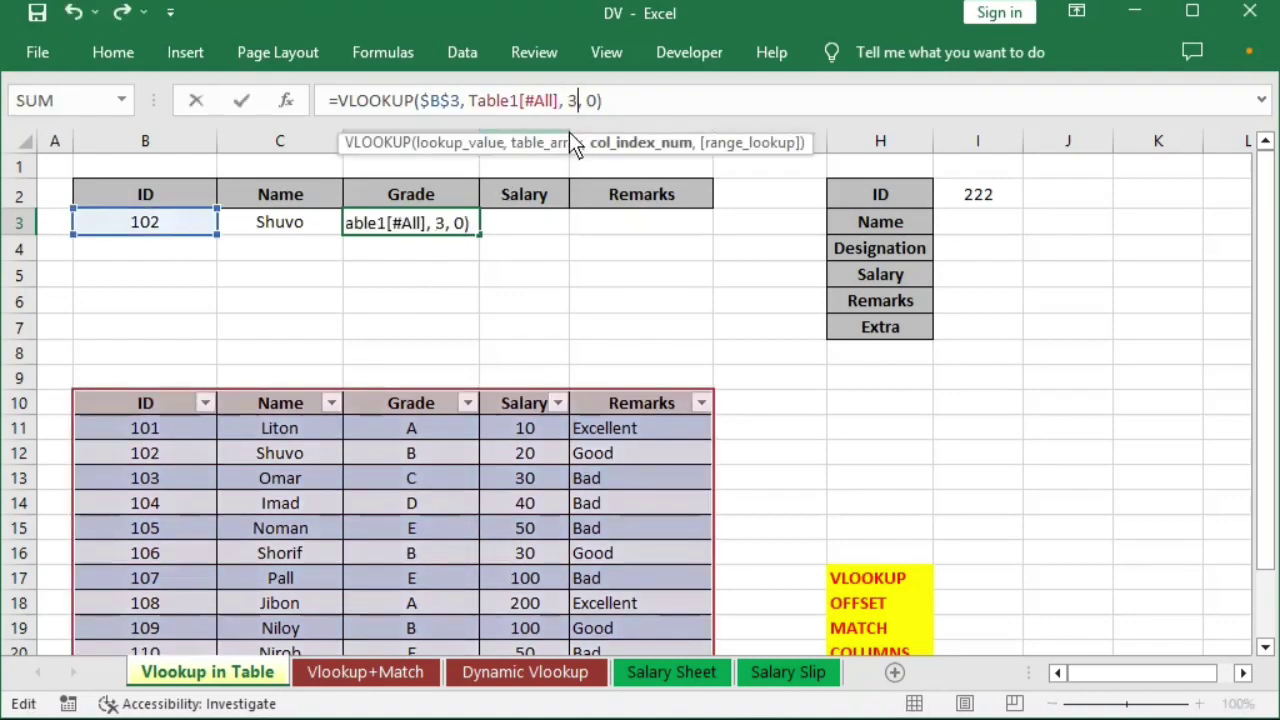
pyautogui.press('Return')
pyautogui.press('Up')
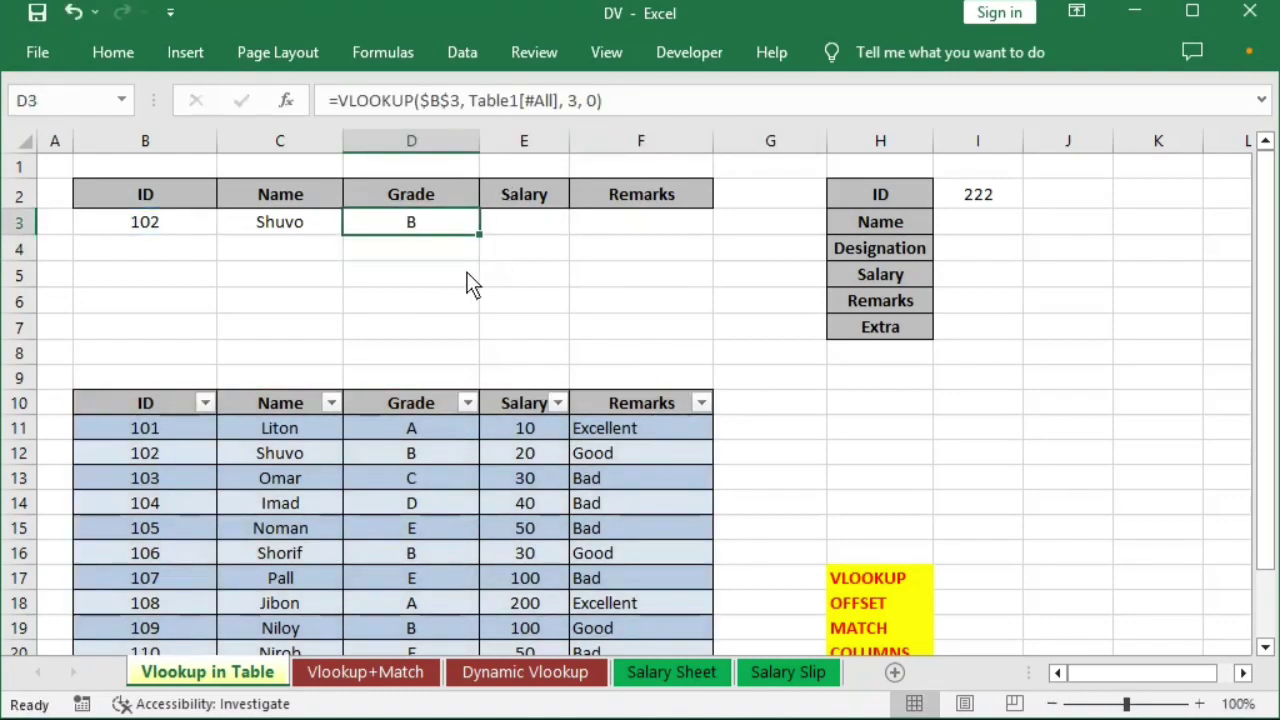
pyautogui.press('Delete')
pyautogui.click(289, 226)
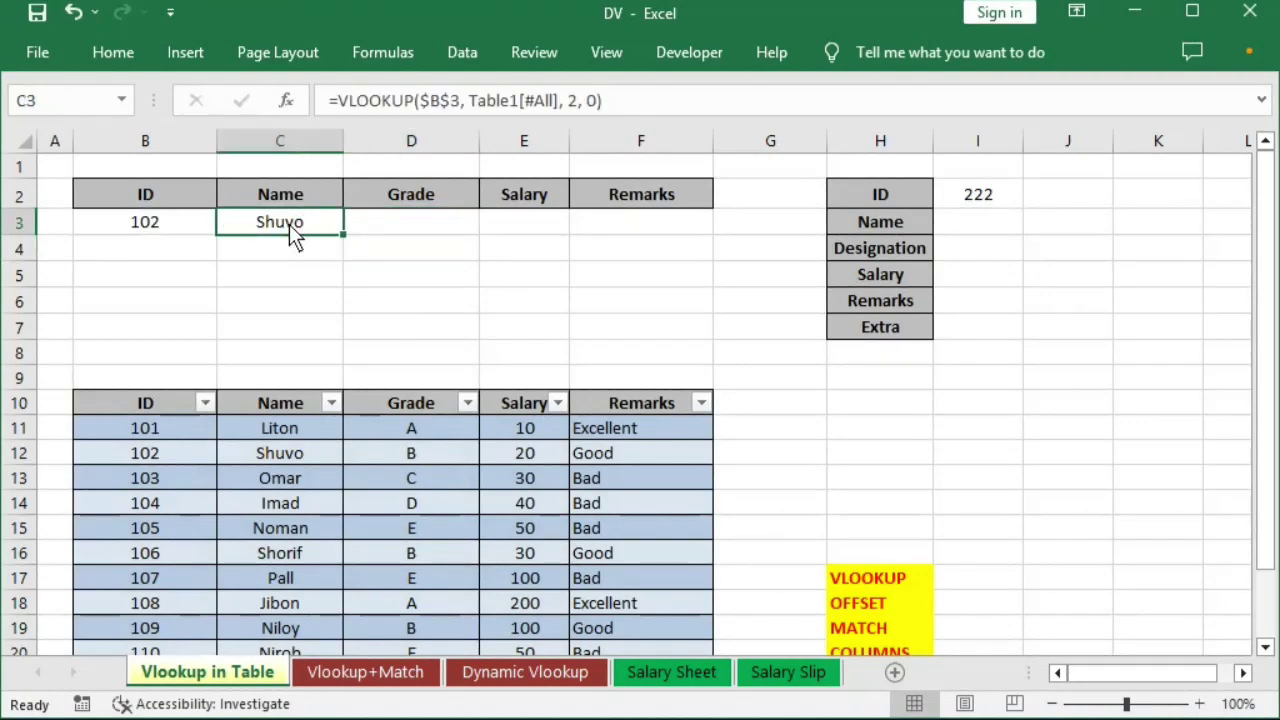
# - Replace C3's fixed column index 2 with COLUMNS(H10:I10)
pyautogui.doubleClick(289, 224)
pyautogui.click(384, 222)
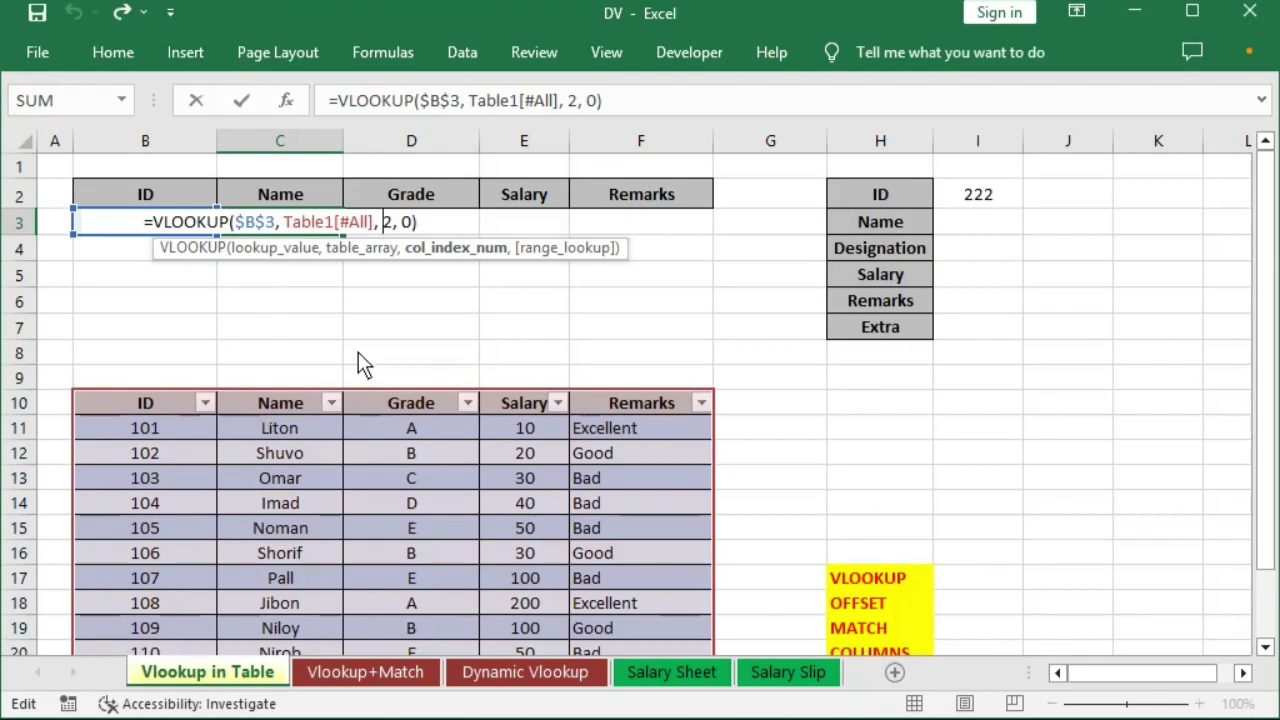
pyautogui.press('Delete')
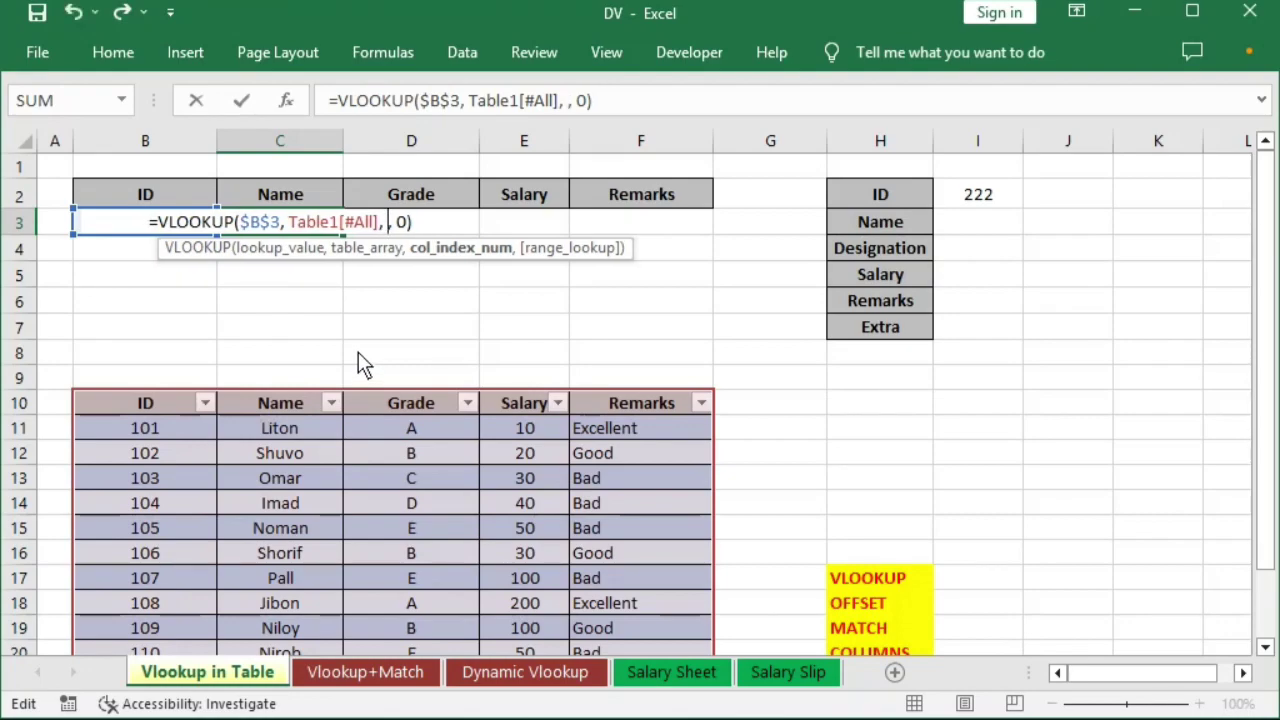
pyautogui.write('col')
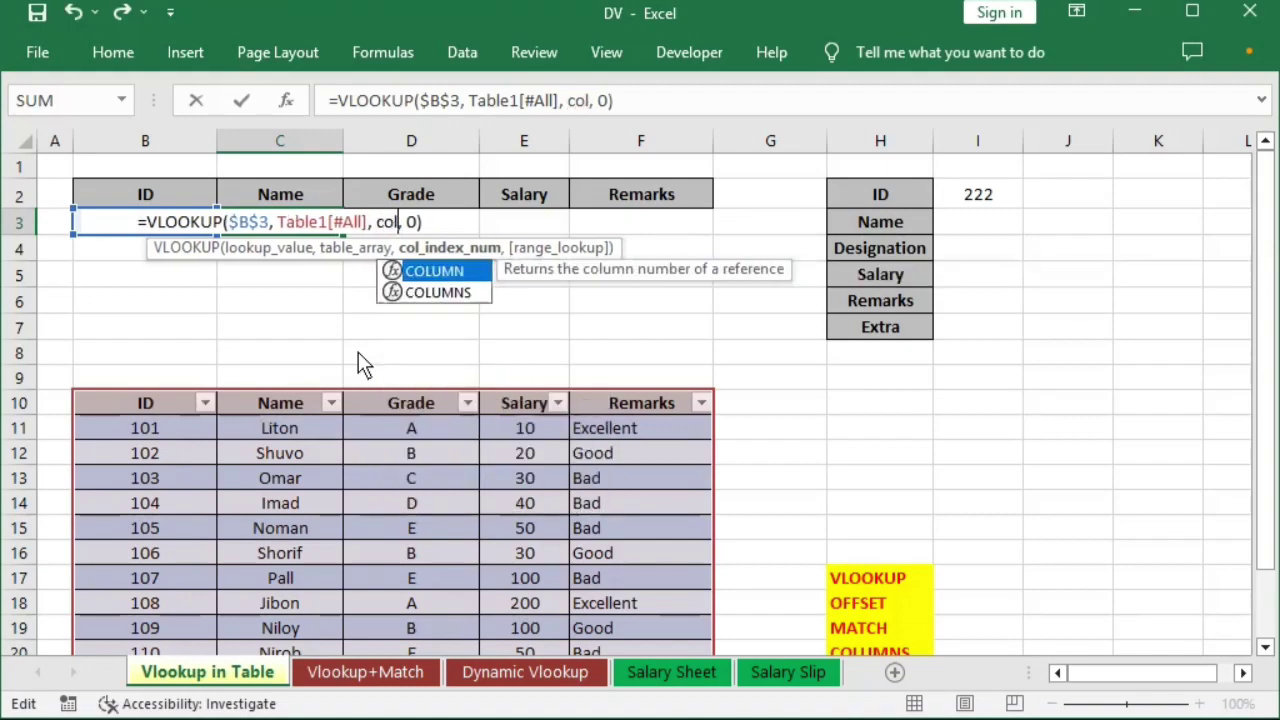
pyautogui.write('umns')
pyautogui.press('Tab')
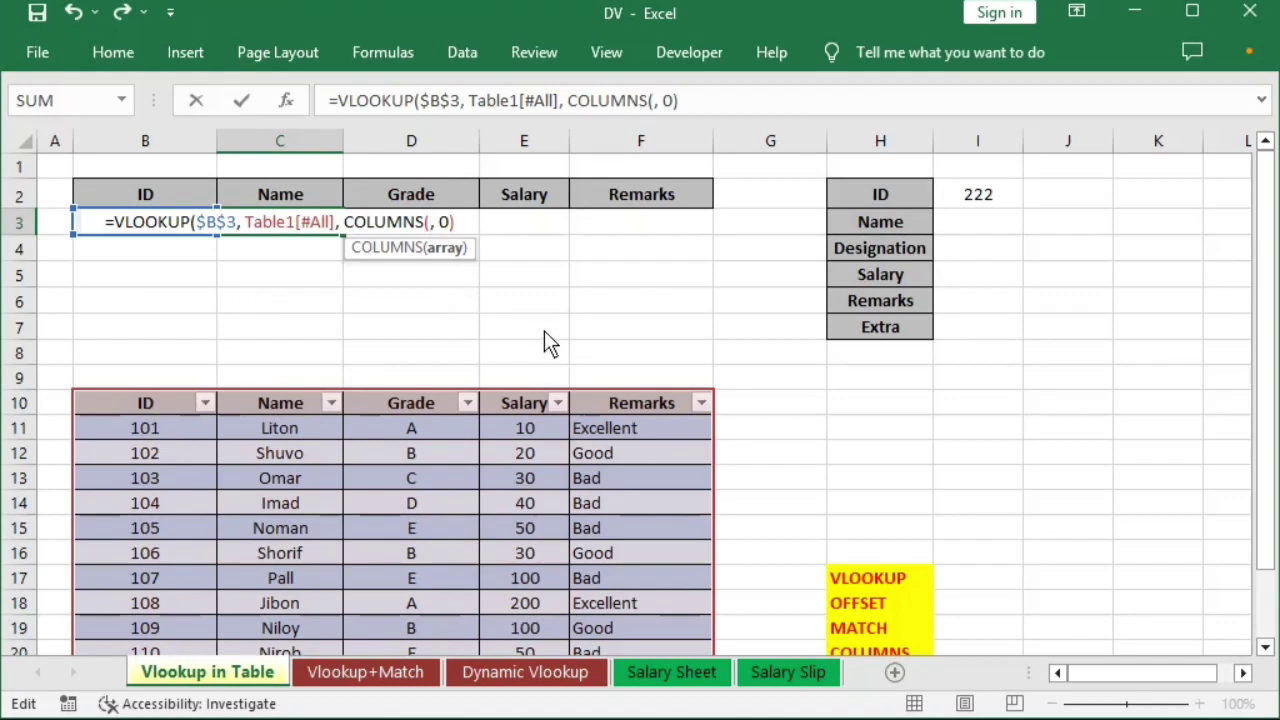
pyautogui.moveTo(874, 402); pyautogui.dragTo(1010, 404)
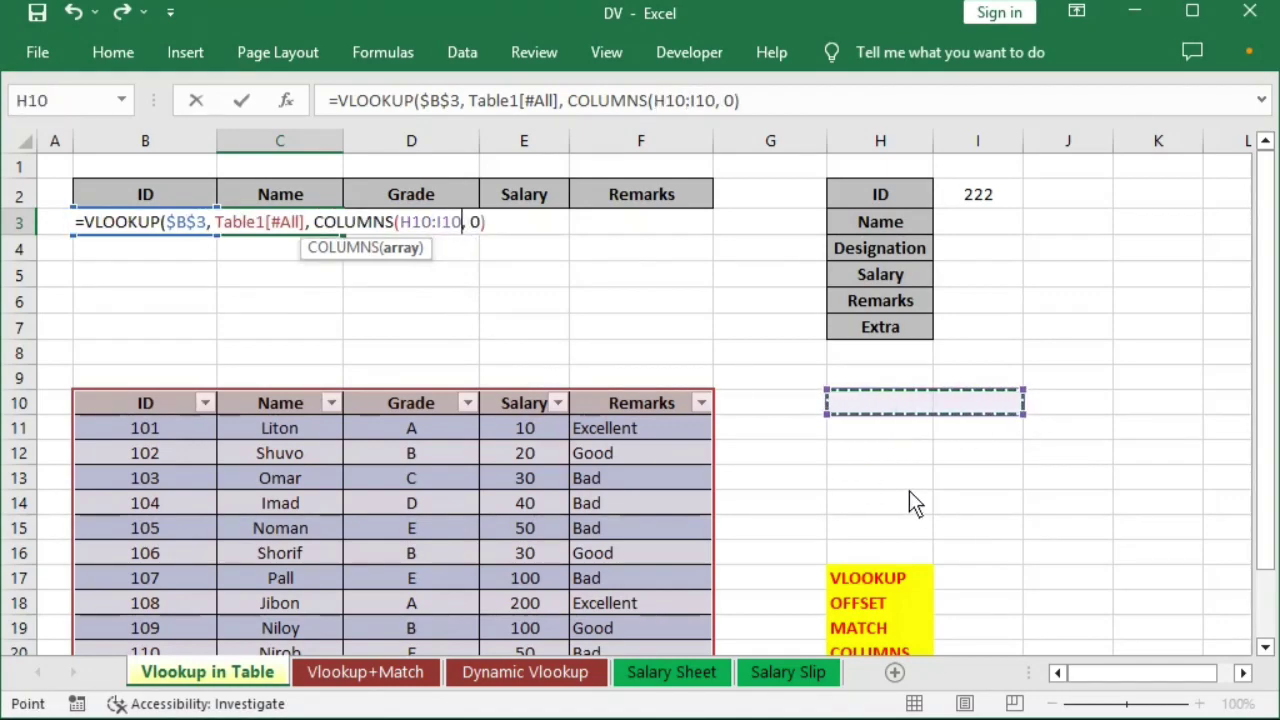
pyautogui.write(')')
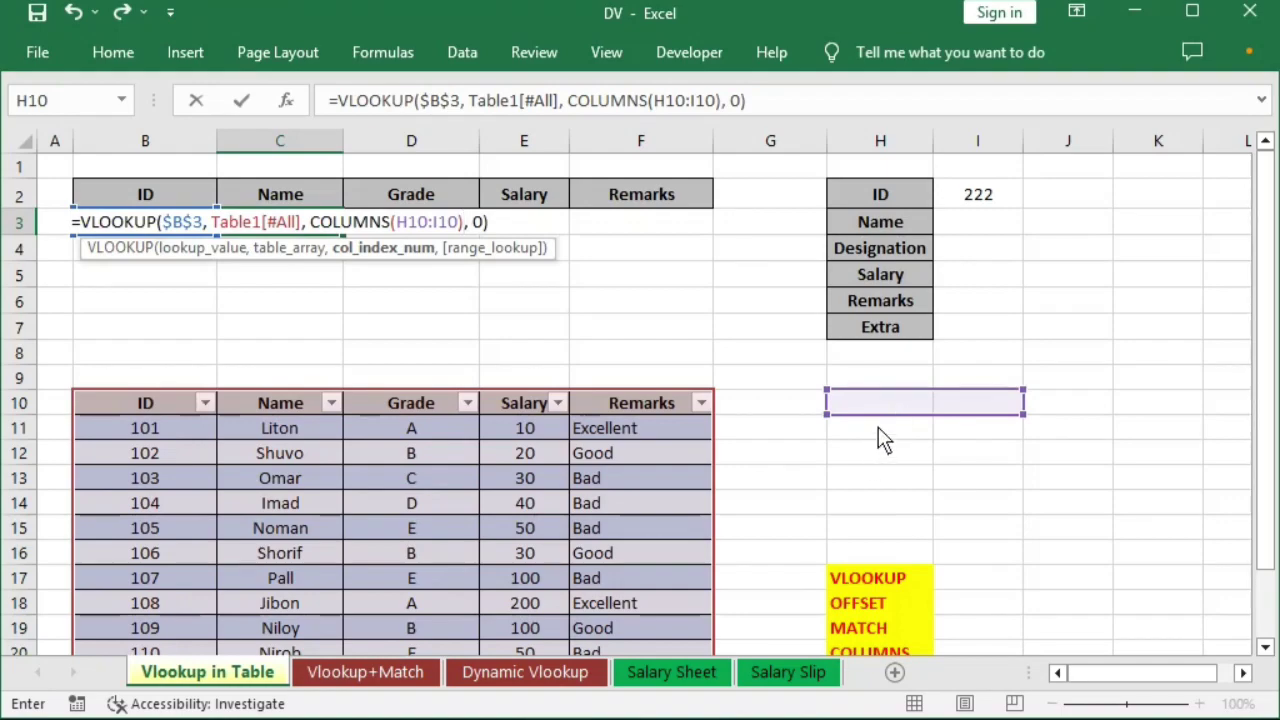
# - Anchor the COLUMNS start as $H$10 and commit C3's lookup formula
pyautogui.click(396, 220)
pyautogui.doubleClick(425, 222)
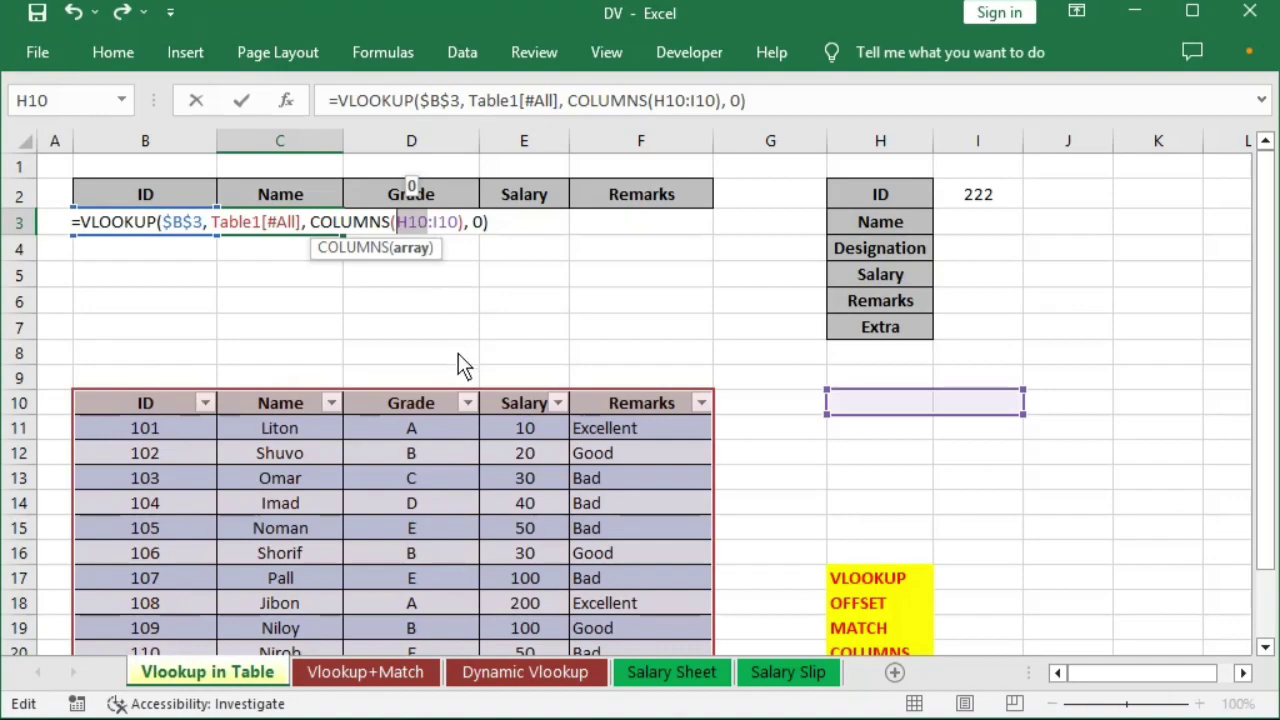
pyautogui.press('F4')
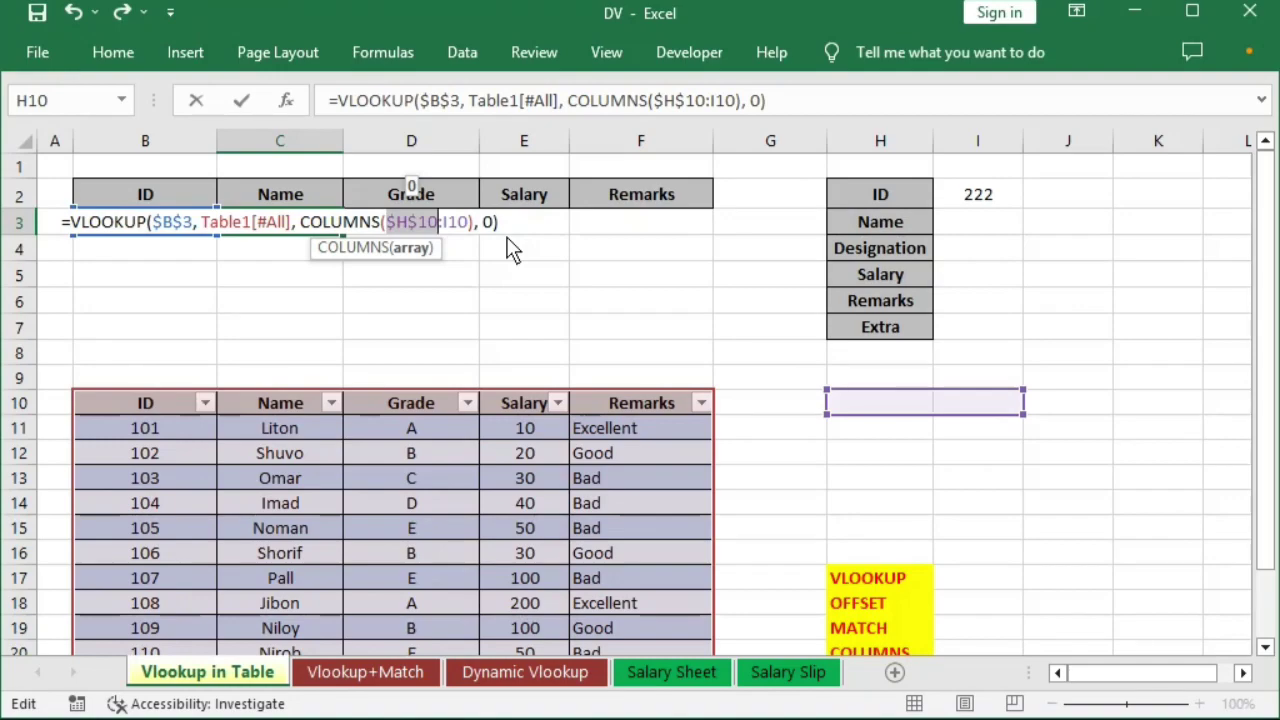
pyautogui.press('Return')
pyautogui.click(295, 226)
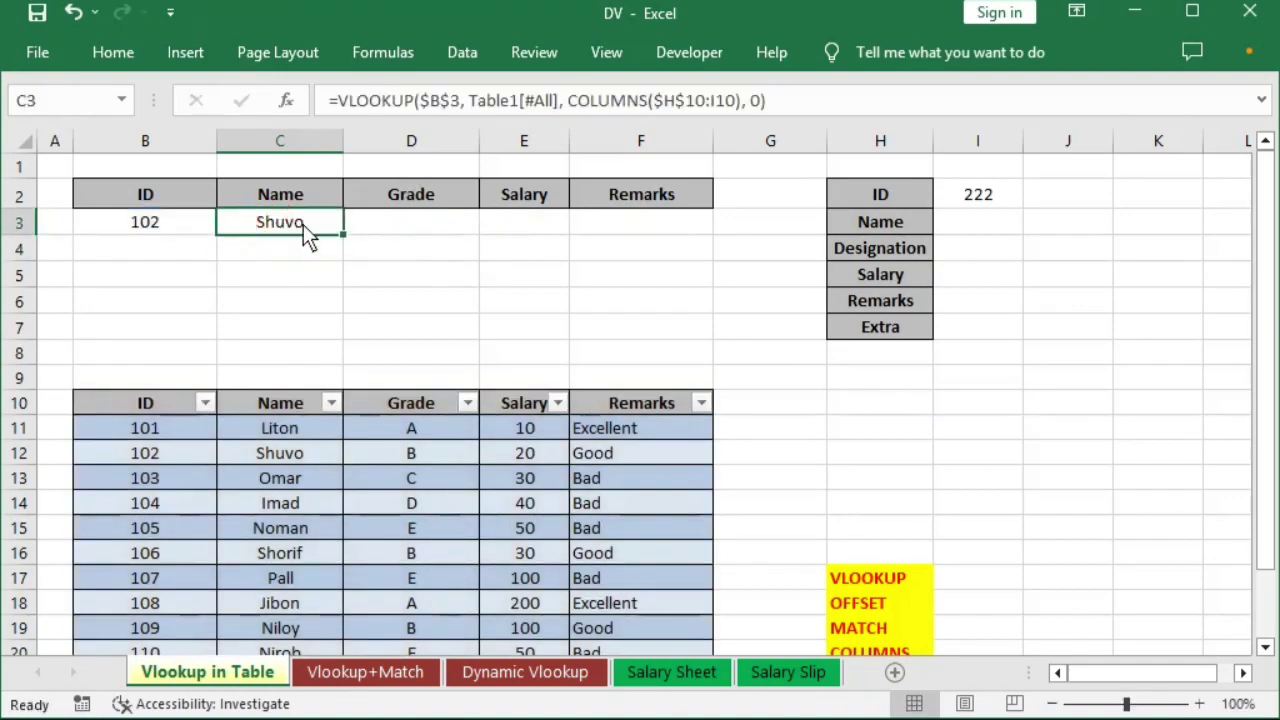
# - Fill C3's lookup across to F3 (B, 20, Good), then re-anchor COLUMNS as H$10:I$10
pyautogui.moveTo(339, 234); pyautogui.dragTo(660, 236)
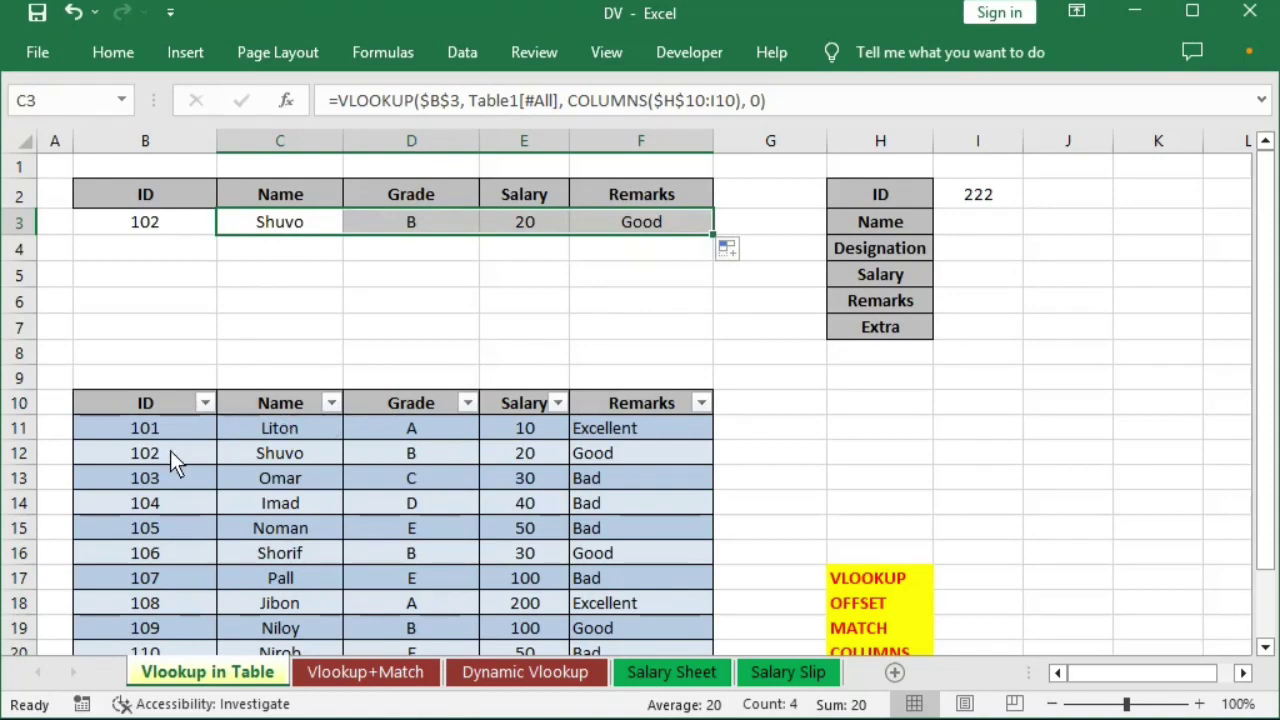
pyautogui.moveTo(180, 458); pyautogui.dragTo(606, 457)
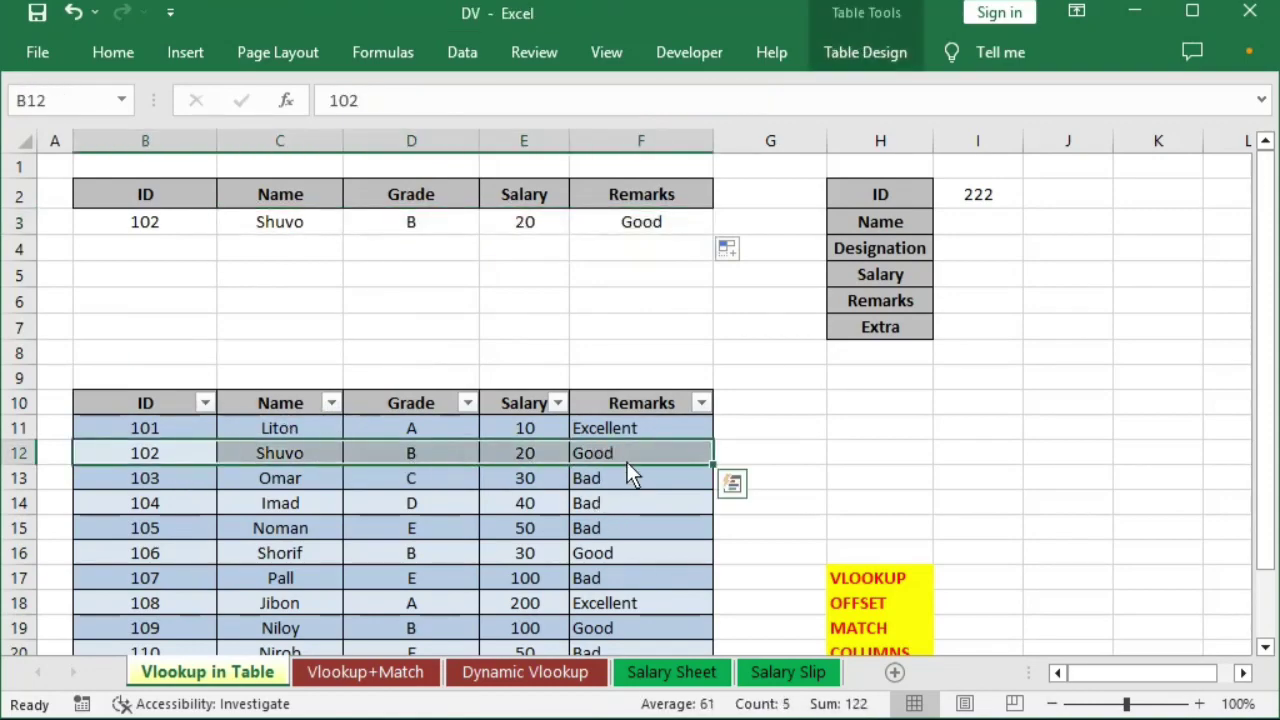
pyautogui.click(299, 228)
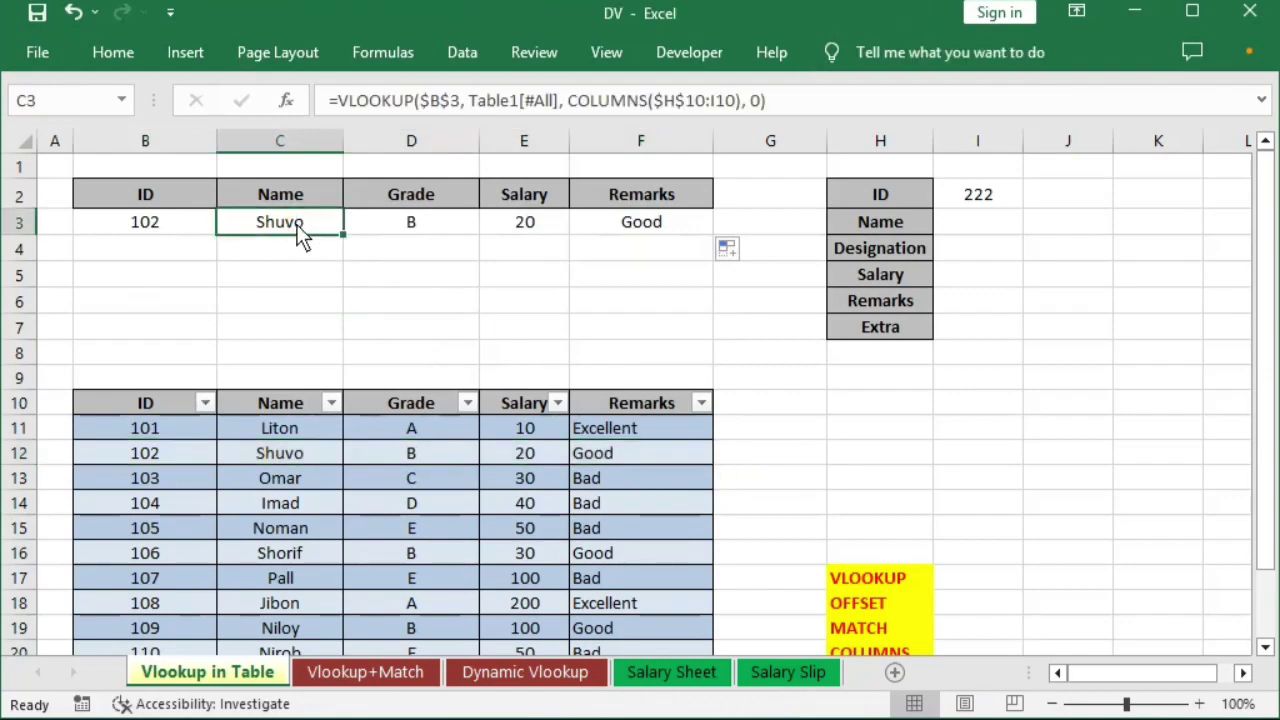
pyautogui.doubleClick(299, 228)
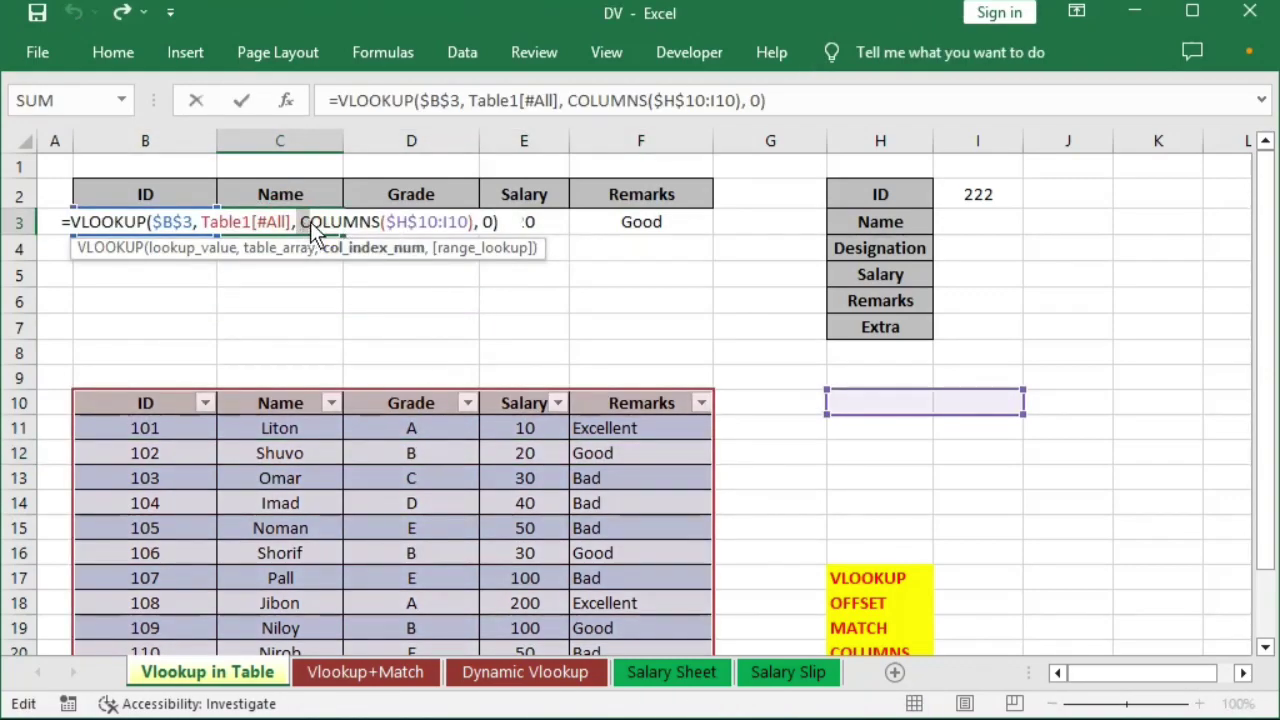
pyautogui.moveTo(310, 221); pyautogui.dragTo(434, 220)
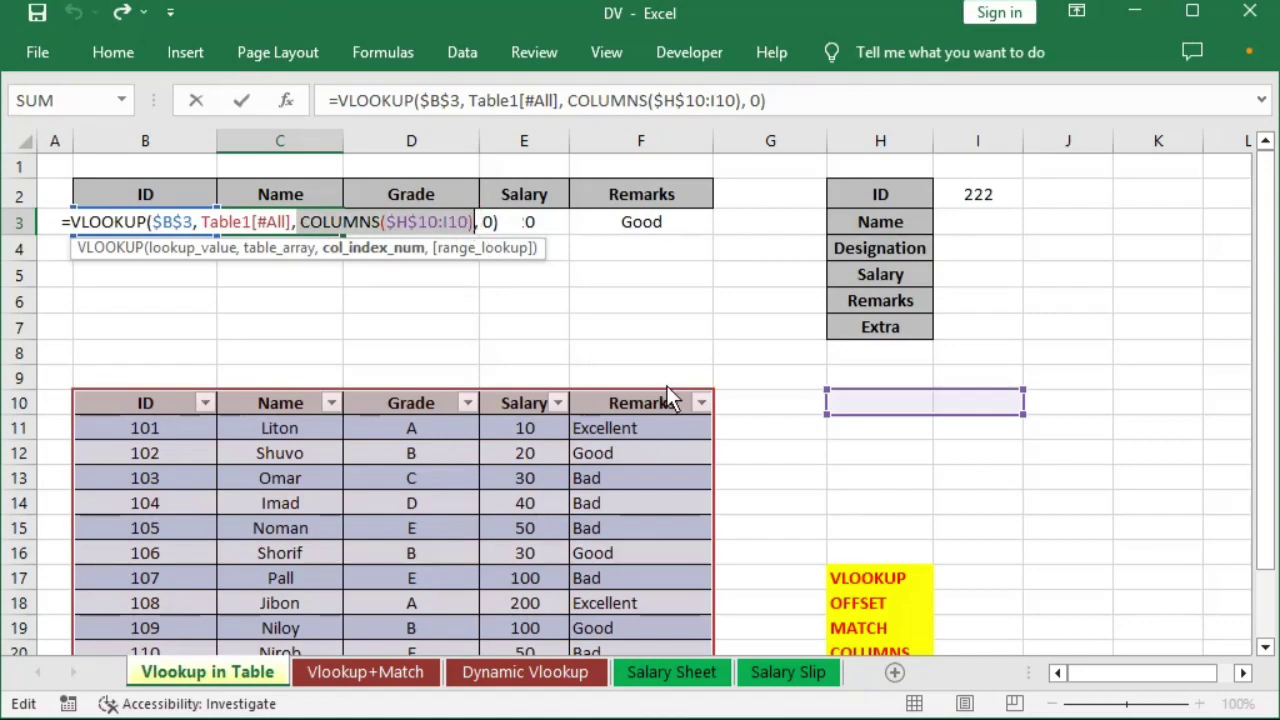
pyautogui.press('F4')
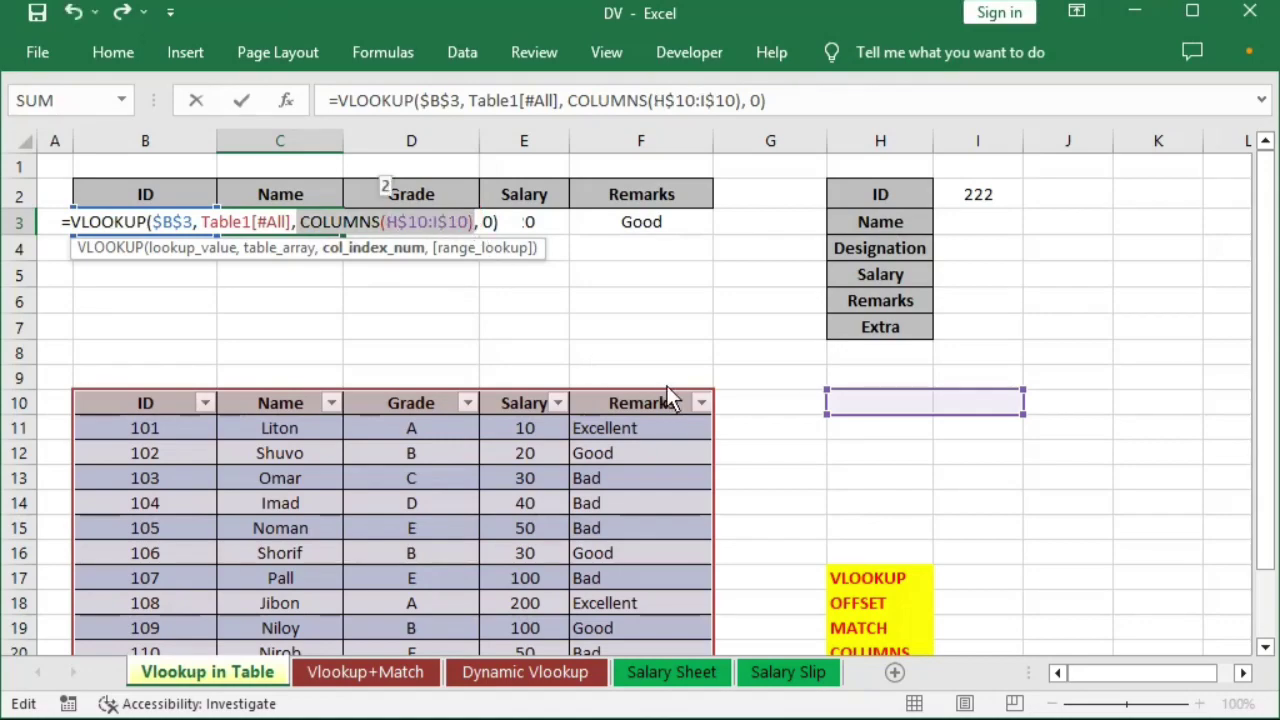
pyautogui.press('F4')
pyautogui.press('F9')
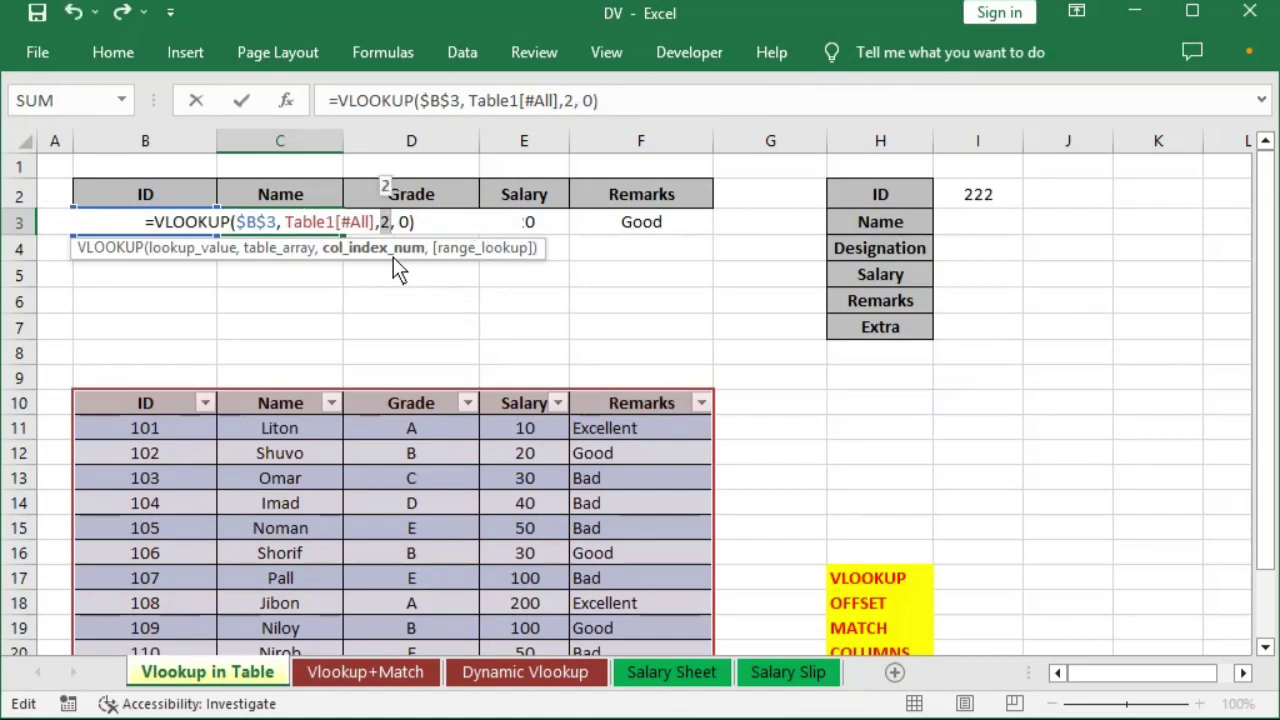
pyautogui.hotkey('ctrl', 'z')
pyautogui.write('COLUMNS($H$10:I10')
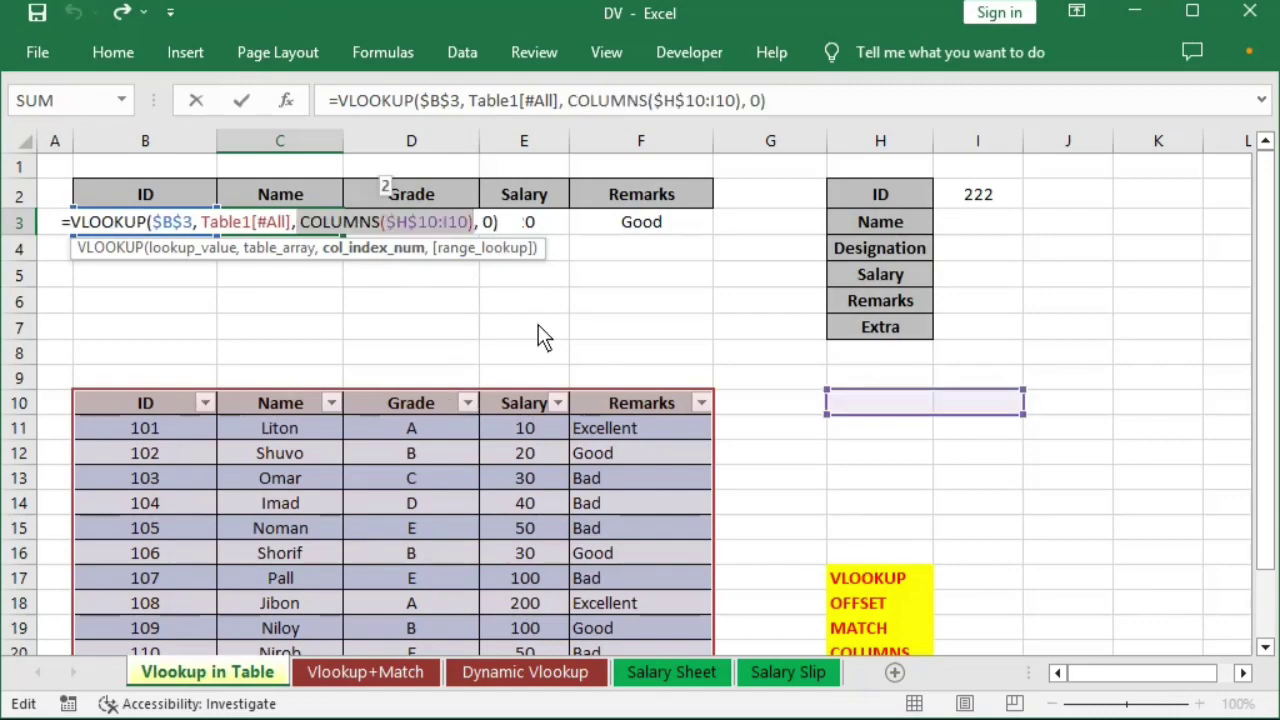
pyautogui.press('Return')
pyautogui.click(434, 240)
pyautogui.doubleClick(432, 240)
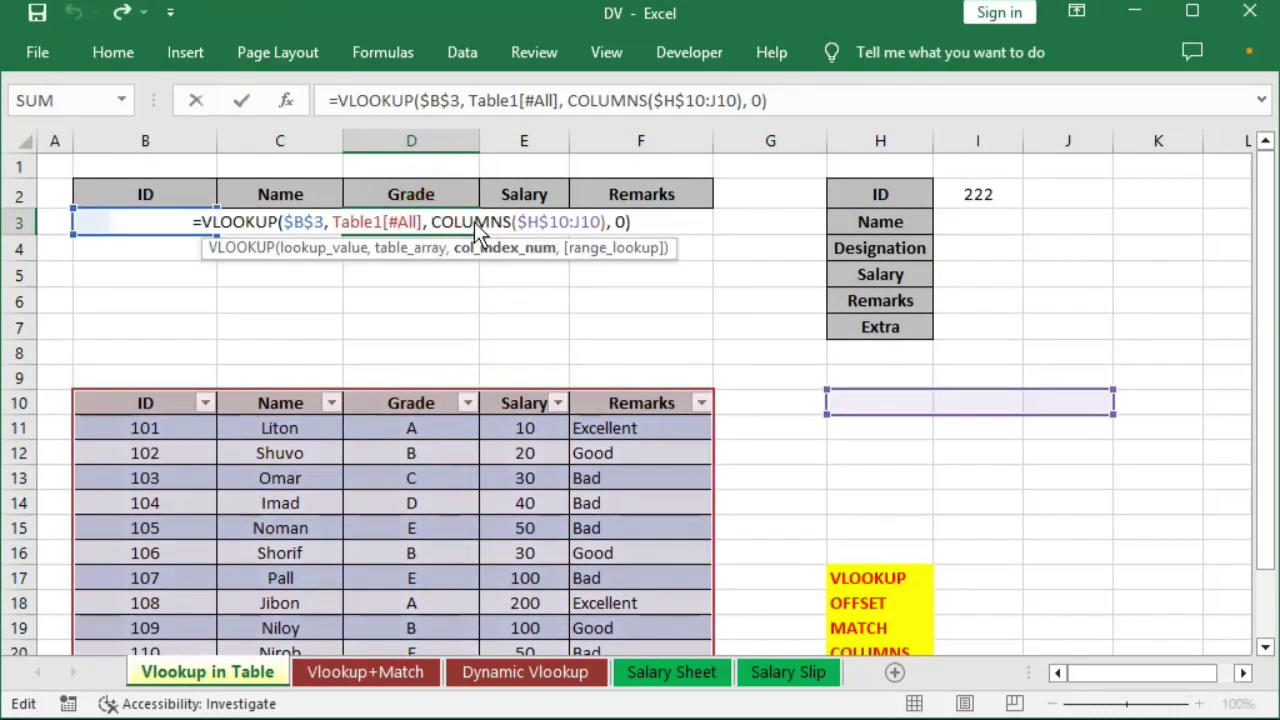
pyautogui.moveTo(432, 222); pyautogui.dragTo(604, 222)
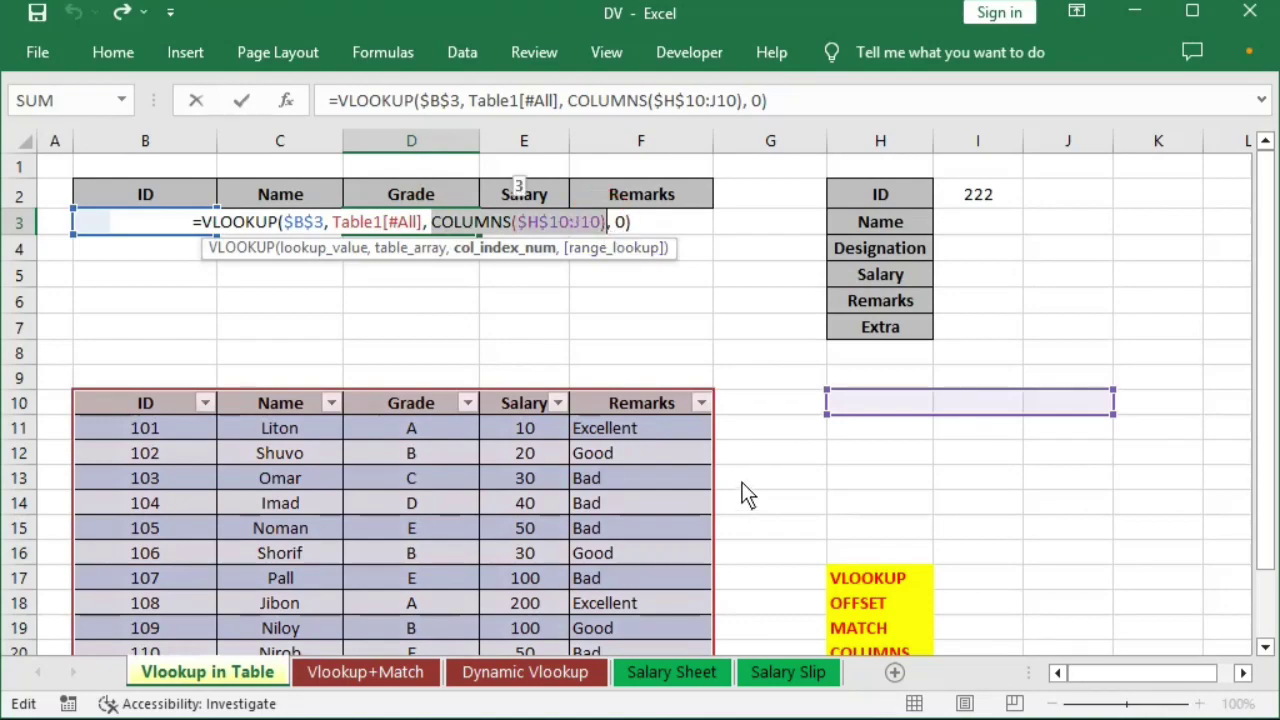
pyautogui.press('F9')
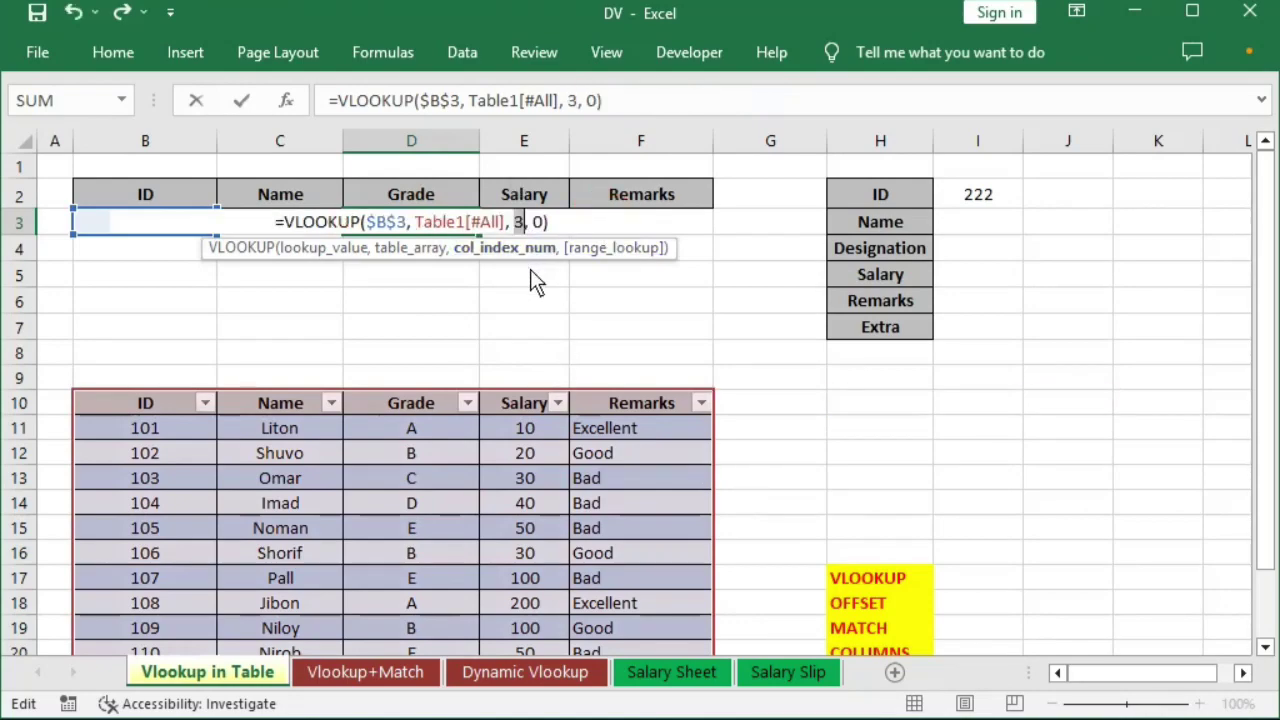
pyautogui.hotkey('ctrl', 'z')
pyautogui.press('Return')
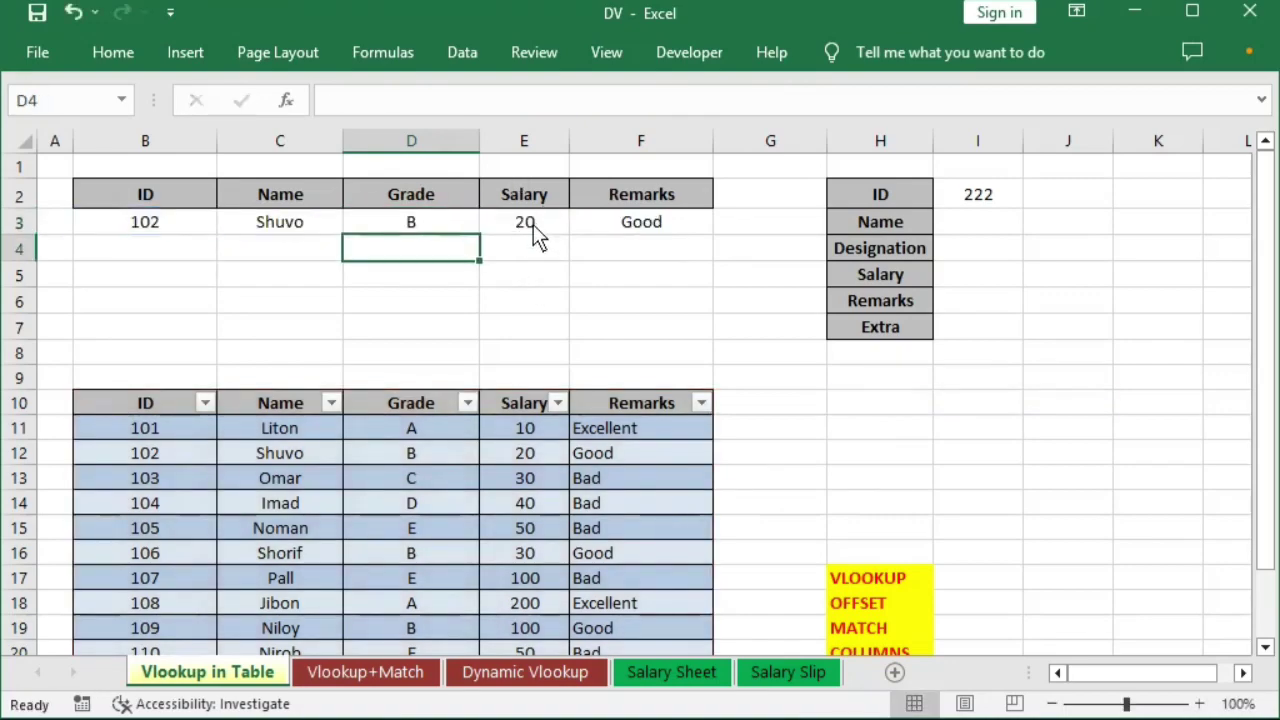
pyautogui.doubleClick(533, 224)
pyautogui.moveTo(542, 222); pyautogui.dragTo(640, 228)
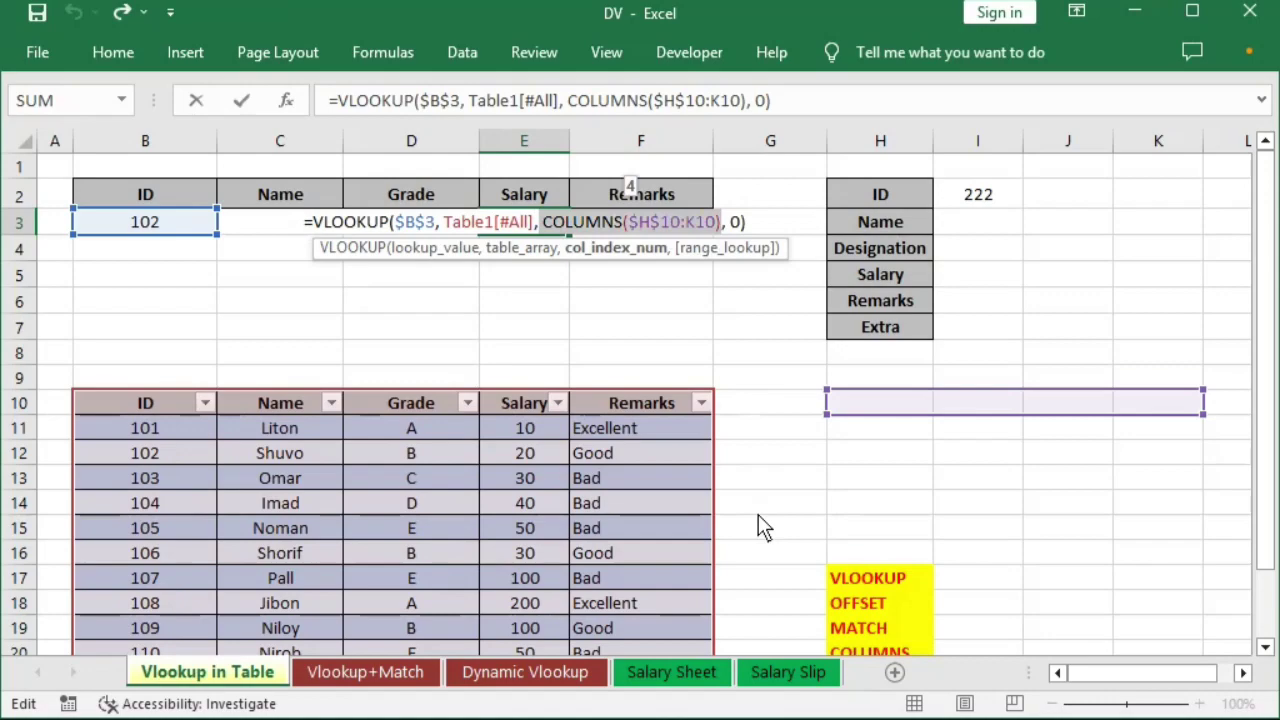
pyautogui.press('F9')
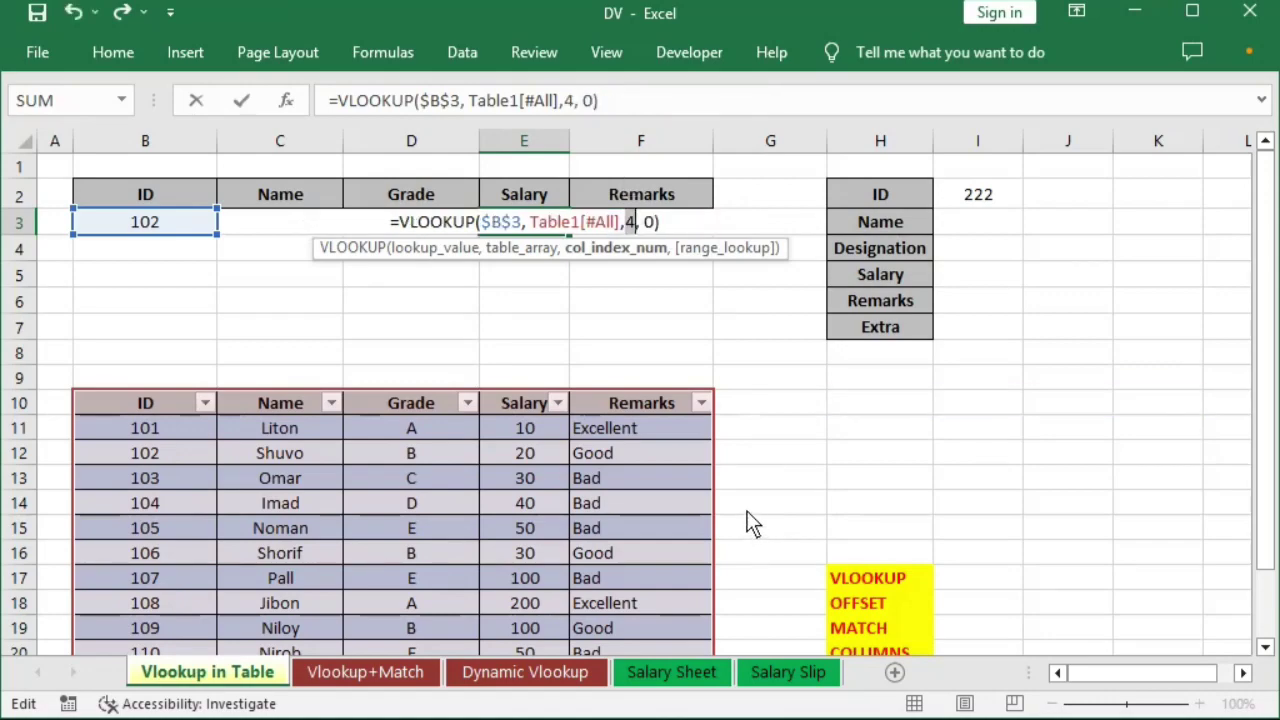
pyautogui.hotkey('ctrl', 'z')
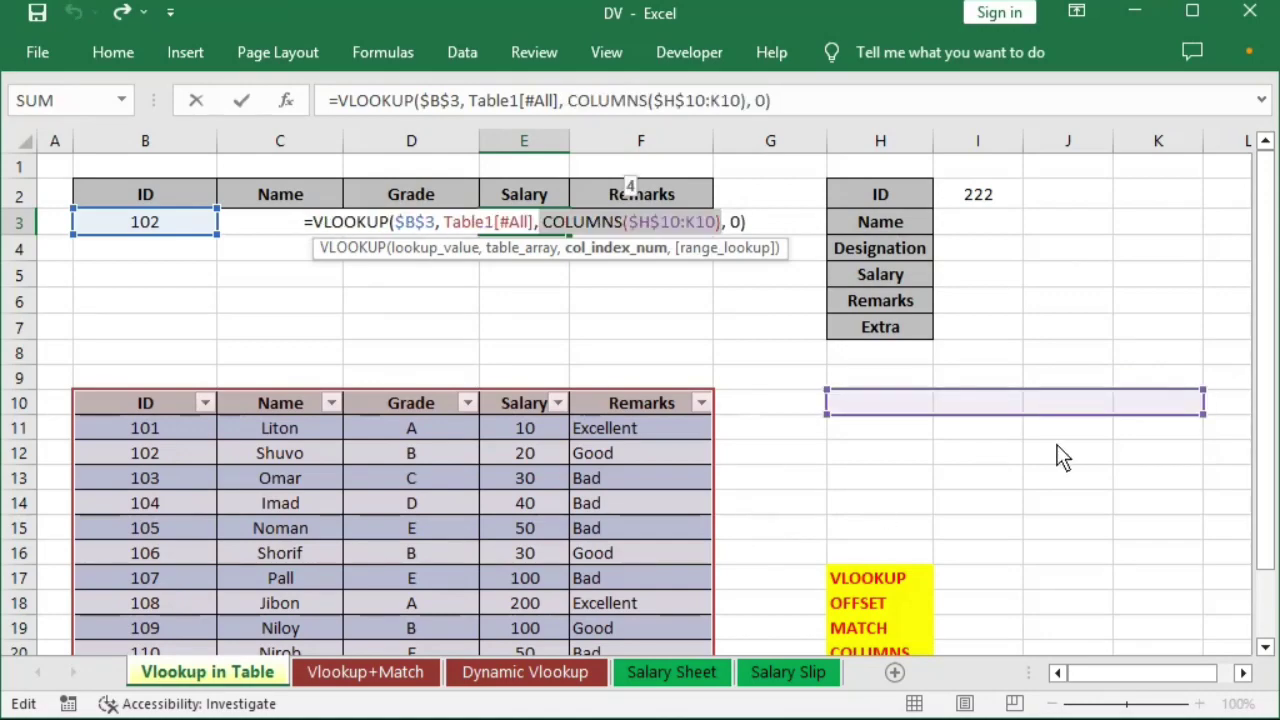
pyautogui.press('Return')
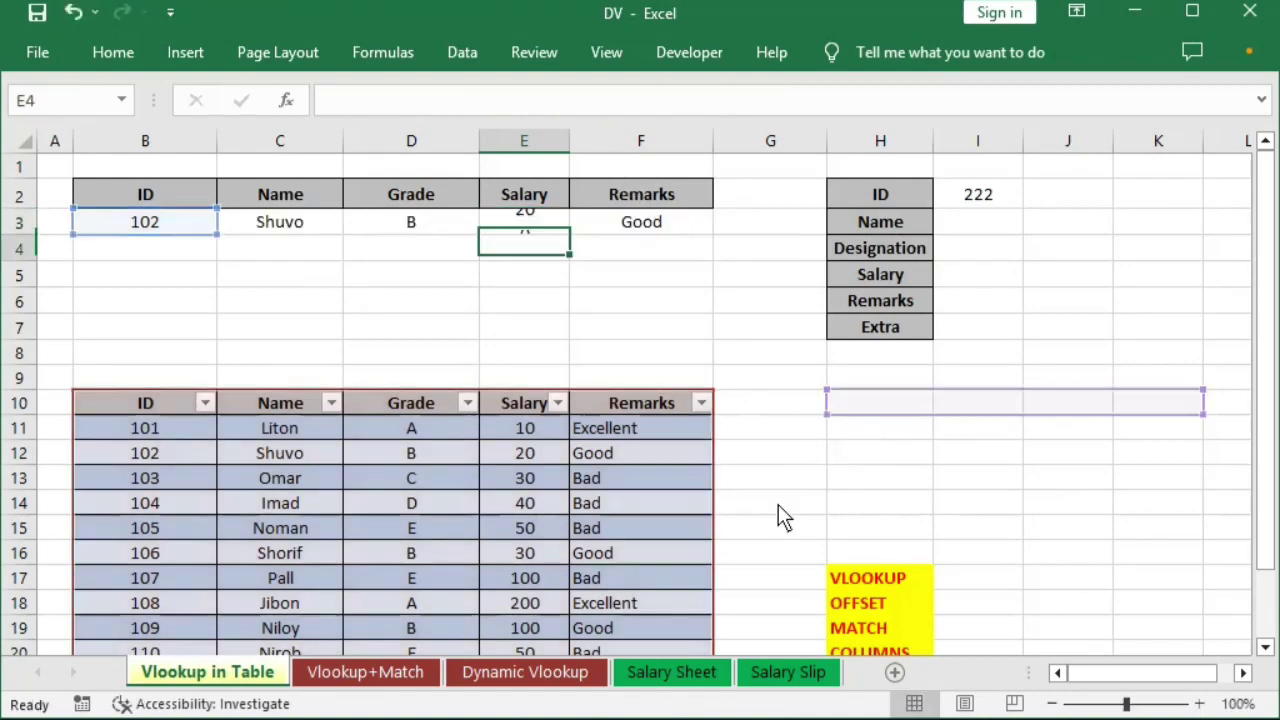
pyautogui.click(617, 228)
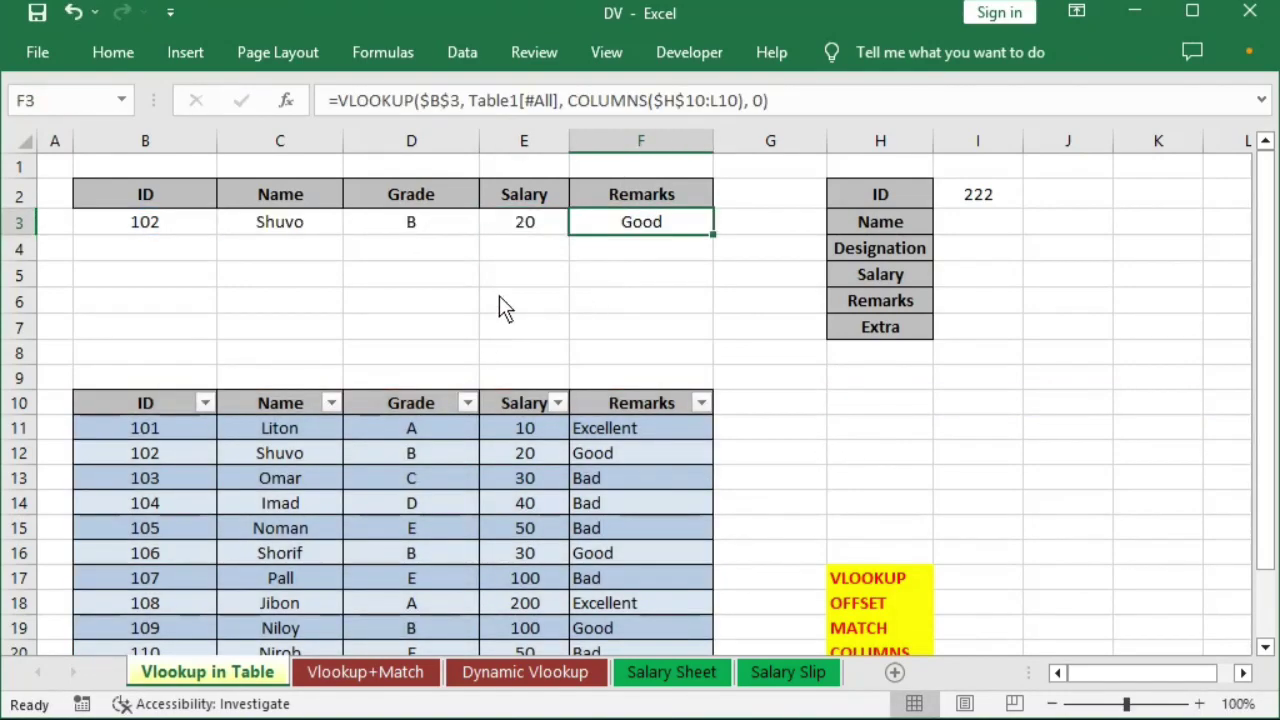
# - Pick ID 112 from B3's dropdown list and compare with the table's last row (XYZ, A)
pyautogui.click(195, 228)
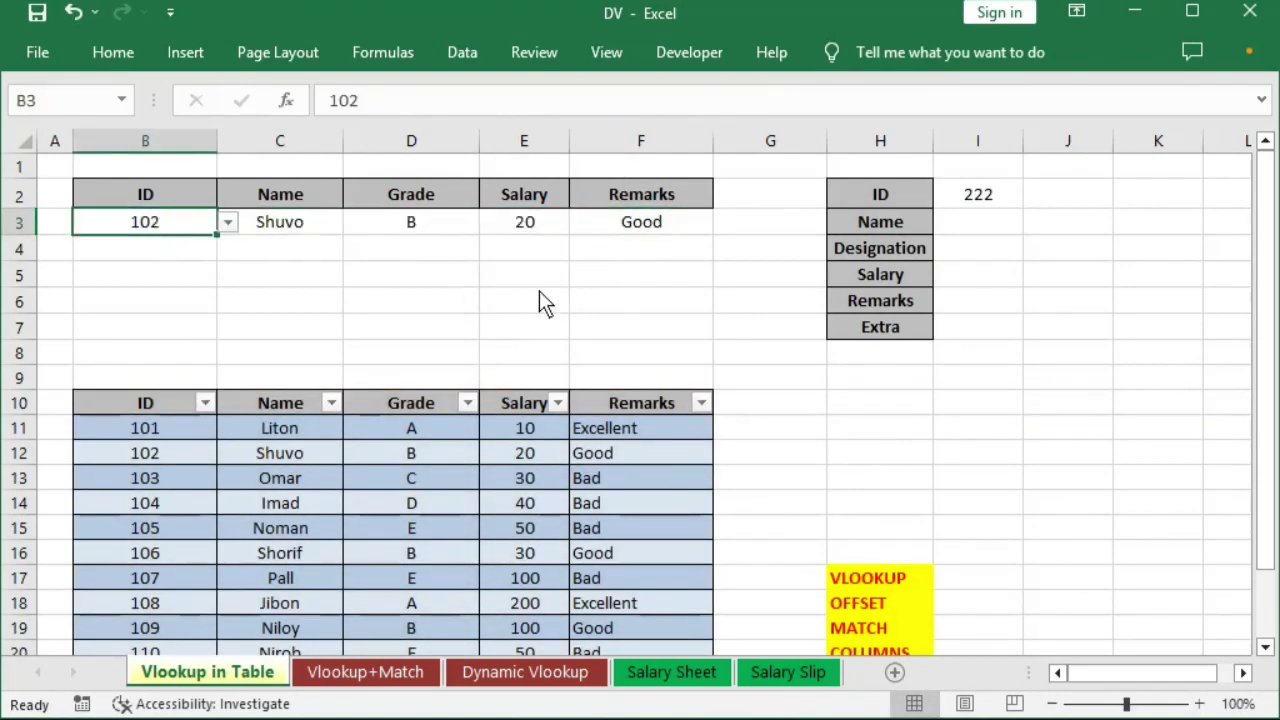
pyautogui.scroll(-3, 520, 363)
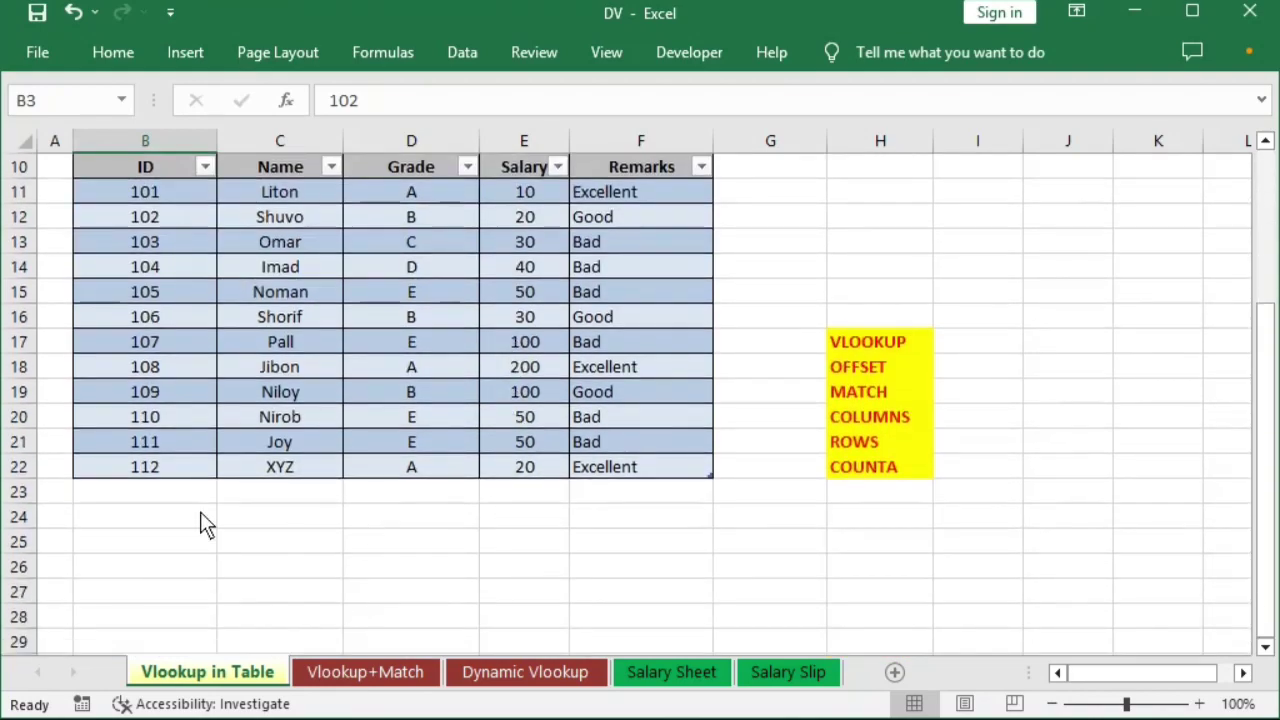
pyautogui.scroll(3, 202, 470)
pyautogui.click(228, 221)
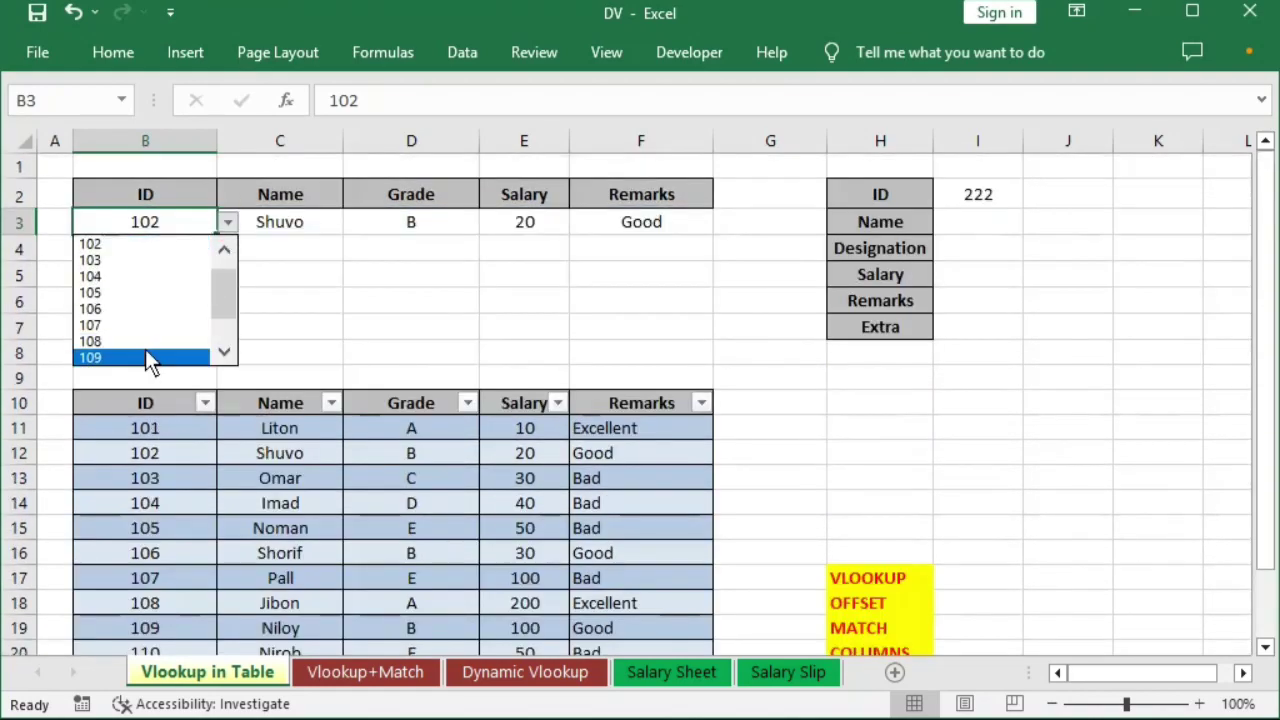
pyautogui.click(225, 355)
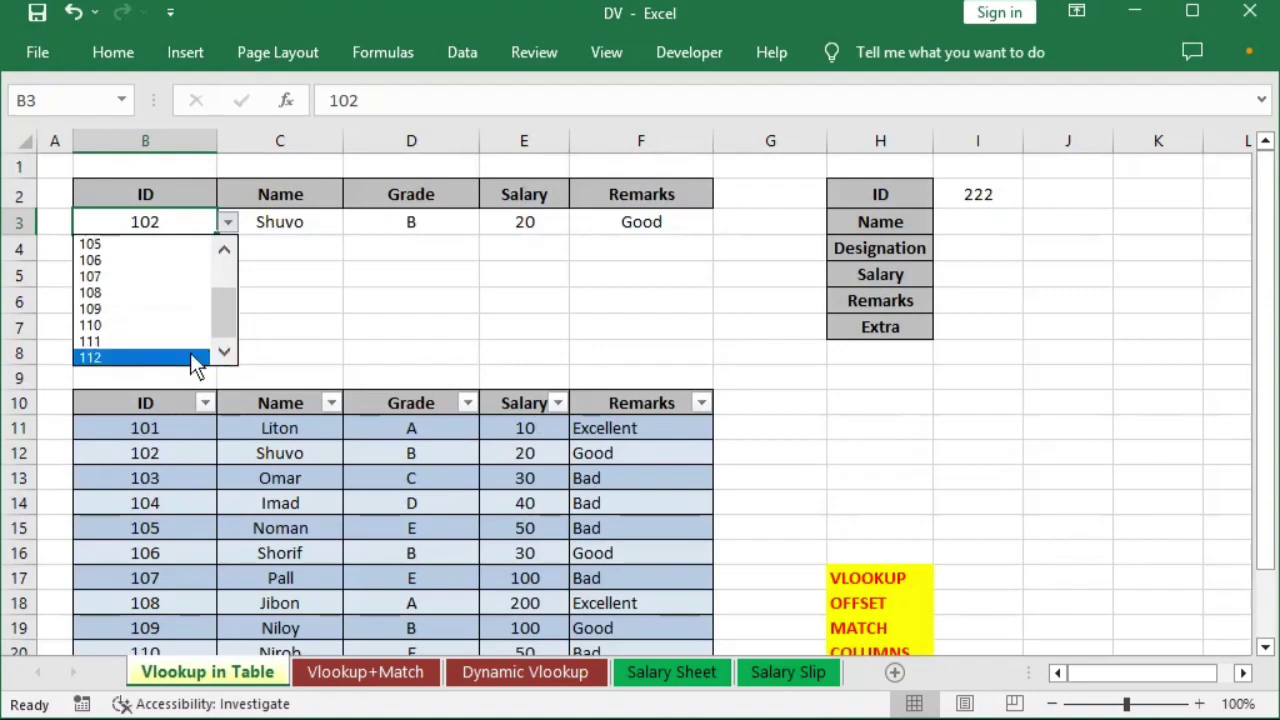
pyautogui.click(125, 356)
pyautogui.scroll(-3, 409, 337)
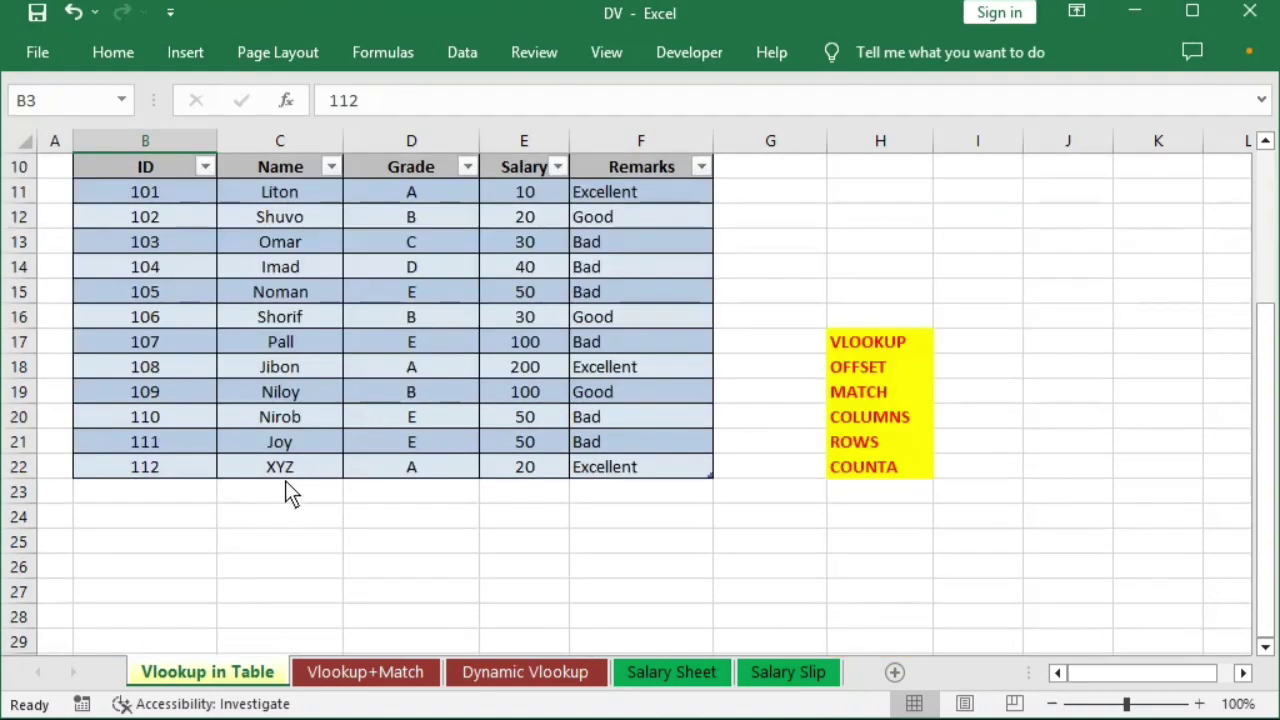
pyautogui.click(150, 467)
pyautogui.moveTo(268, 470); pyautogui.dragTo(479, 470)
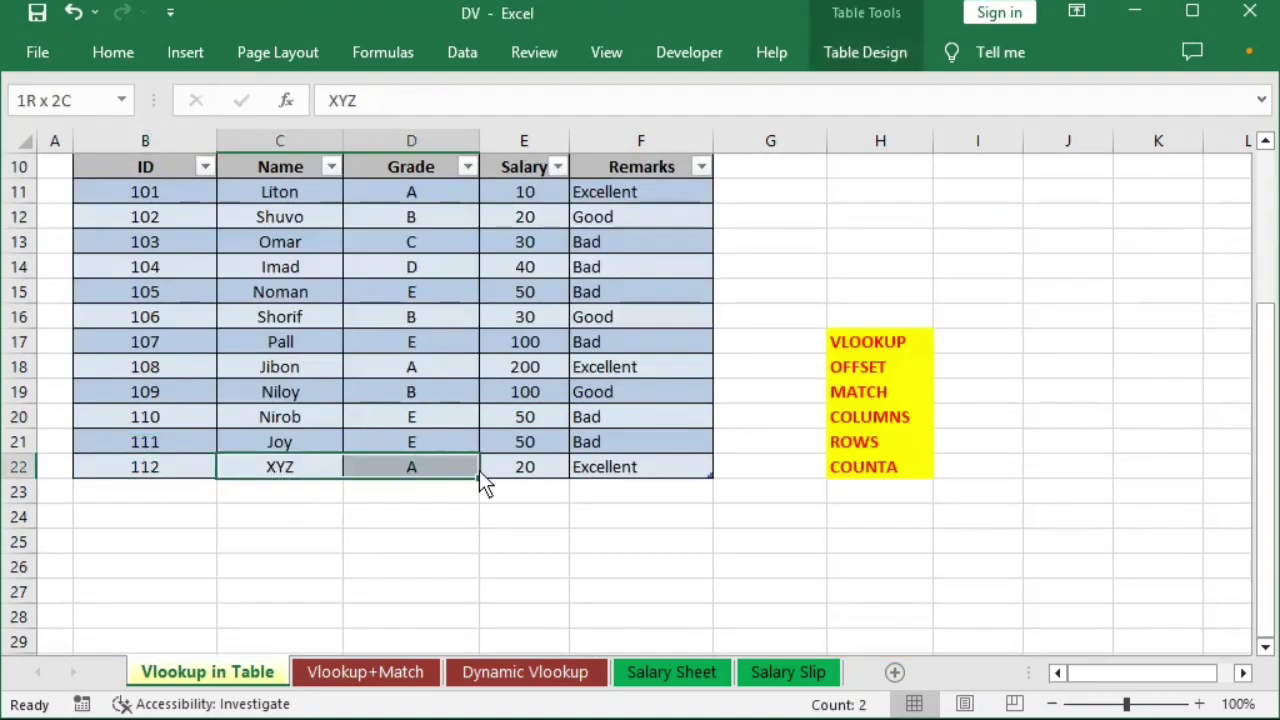
pyautogui.click(183, 495)
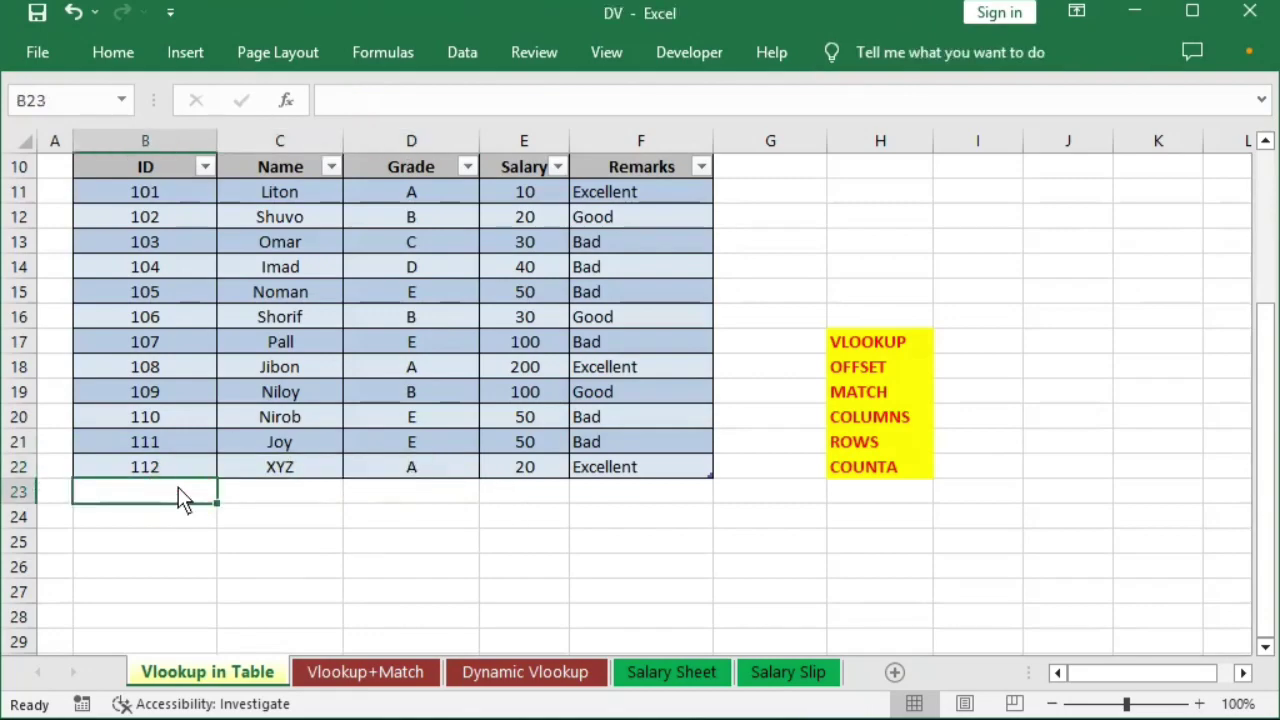
# - Add ID 333 in B23 and copy row 21's name, grade and salary into row 23
pyautogui.write('333')
pyautogui.press('Tab')
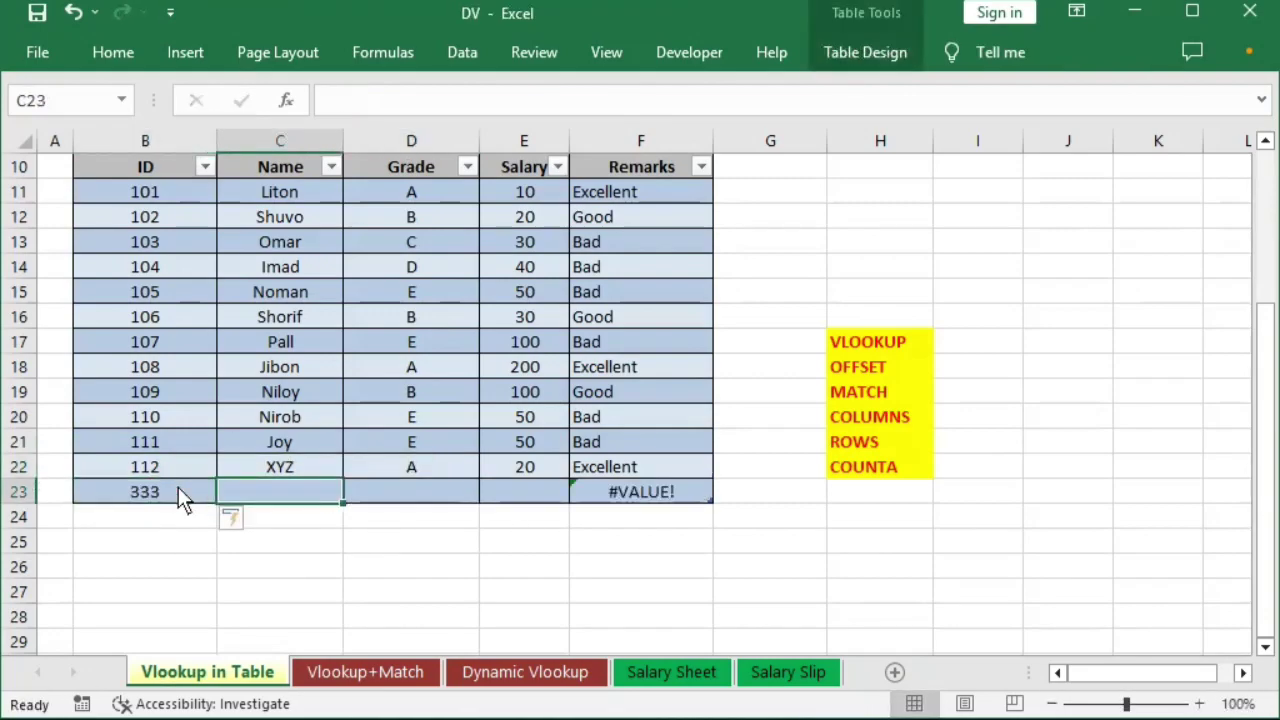
pyautogui.press('Up')
pyautogui.press('Up')
pyautogui.hotkey('shift', 'Right')
pyautogui.hotkey('shift', 'Right')
pyautogui.hotkey('shift', 'Right')
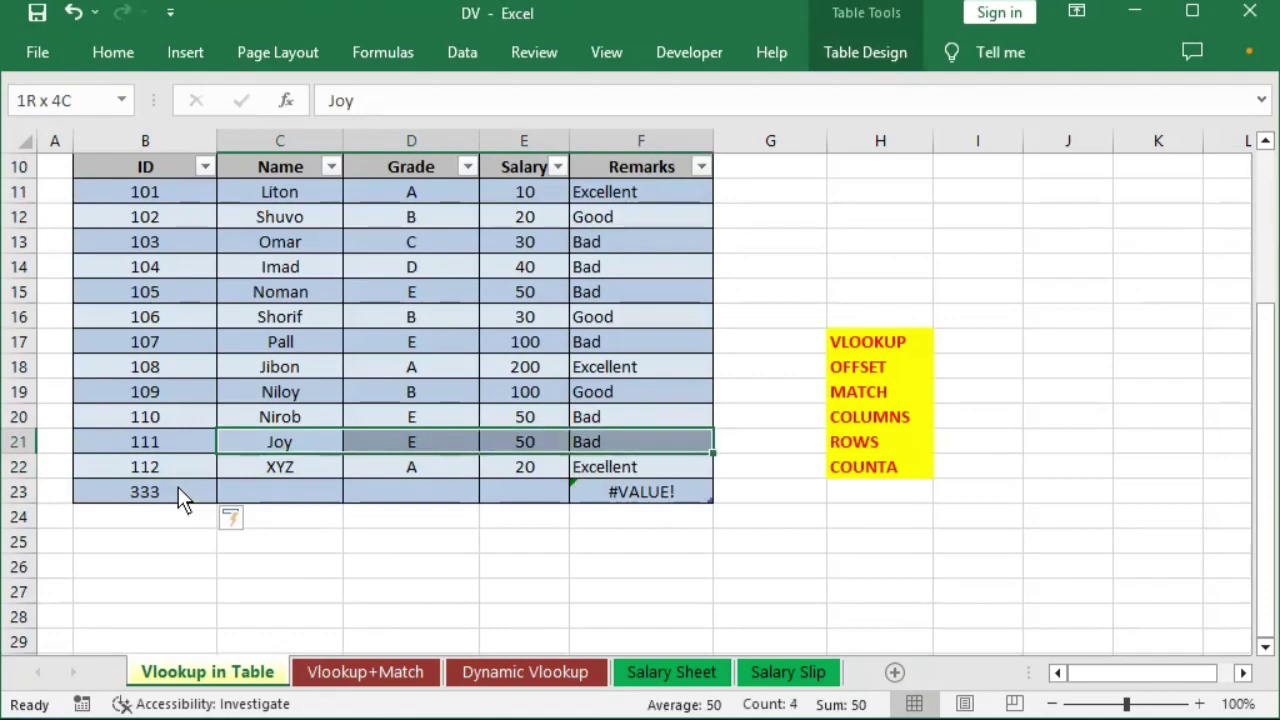
pyautogui.hotkey('ctrl', 'q')
pyautogui.press('Right')
pyautogui.press('Right')
pyautogui.press('Right')
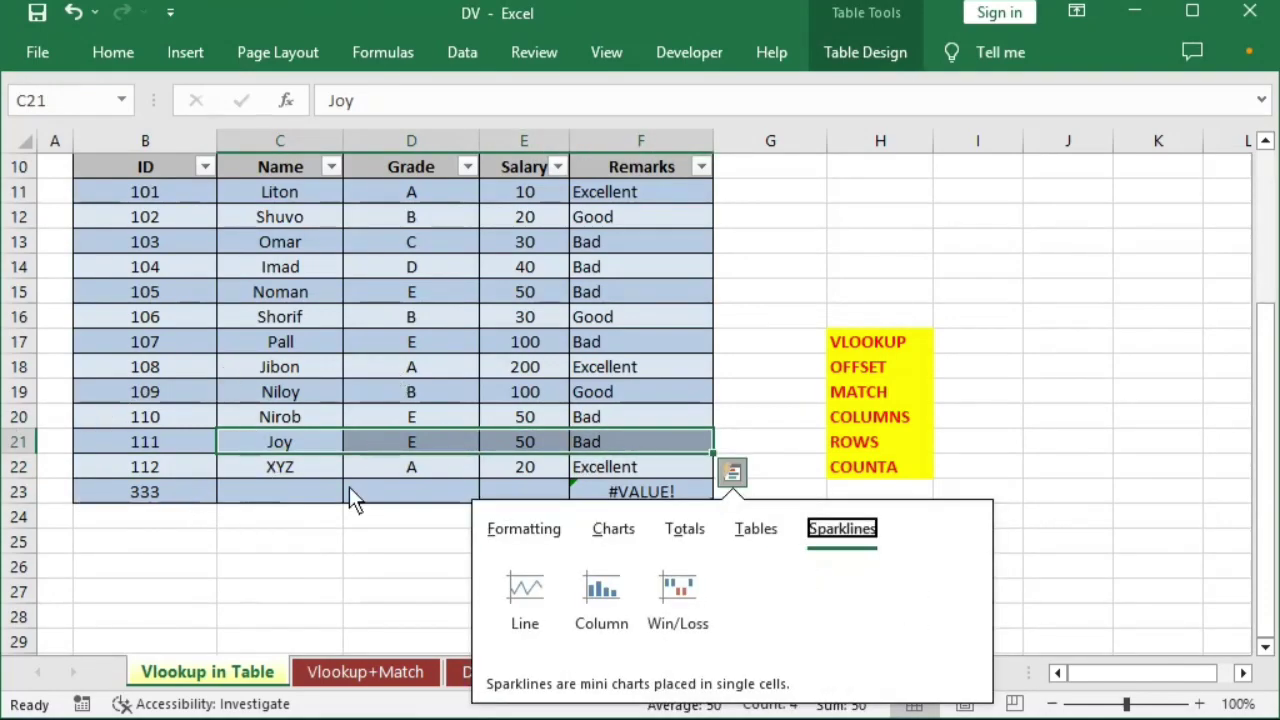
pyautogui.click(262, 441)
pyautogui.hotkey('ctrl', 'c')
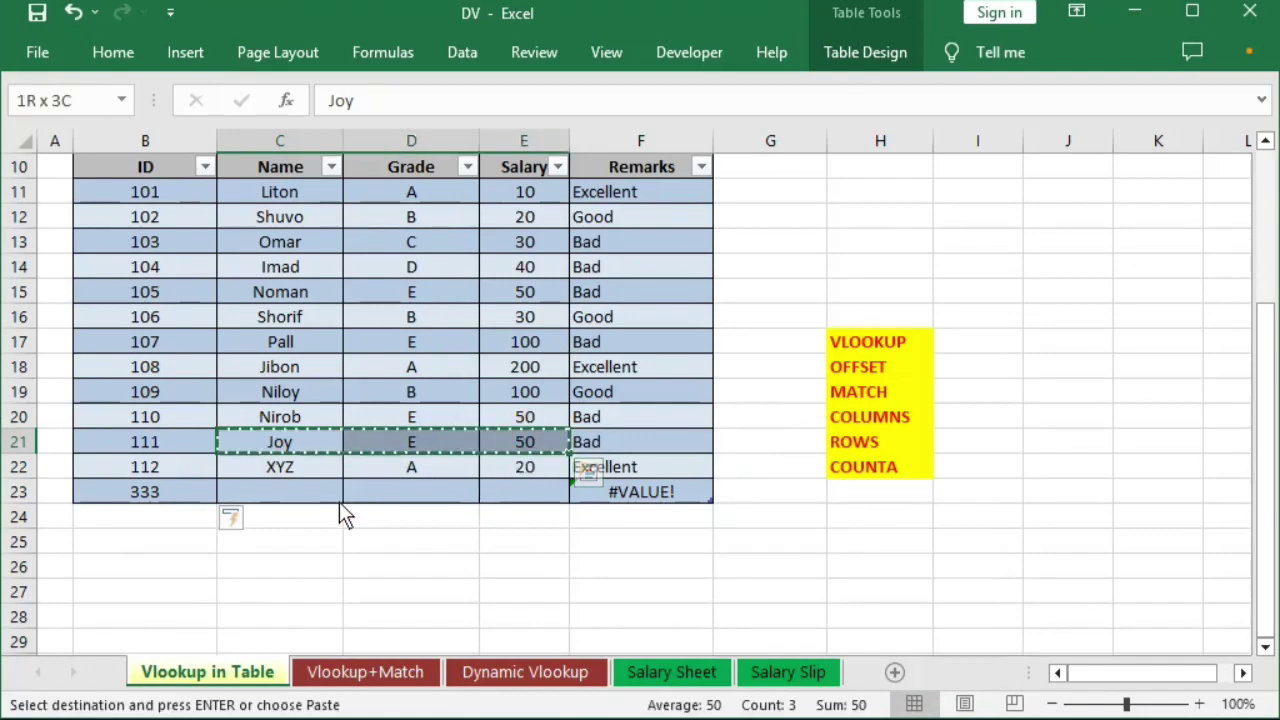
pyautogui.click(294, 494)
pyautogui.hotkey('ctrl', 'v')
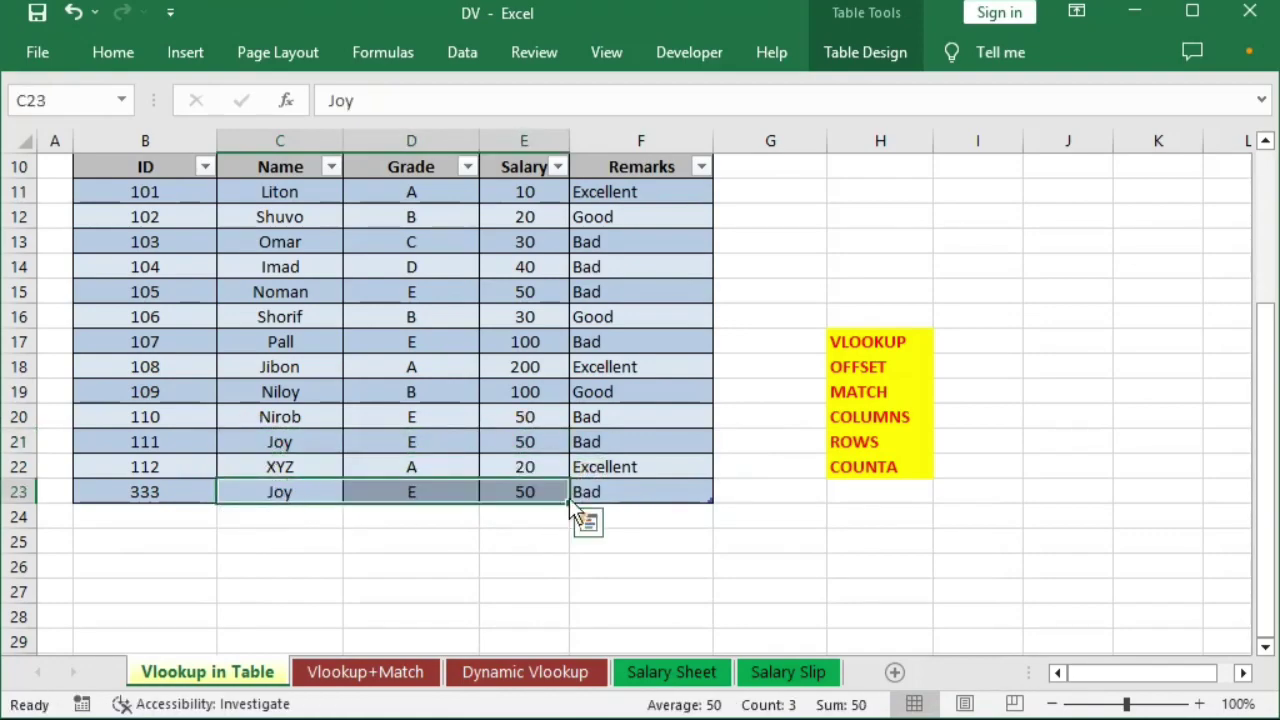
# - Overwrite row 23 with the new person's name, grade A and salary 200
pyautogui.click(272, 493)
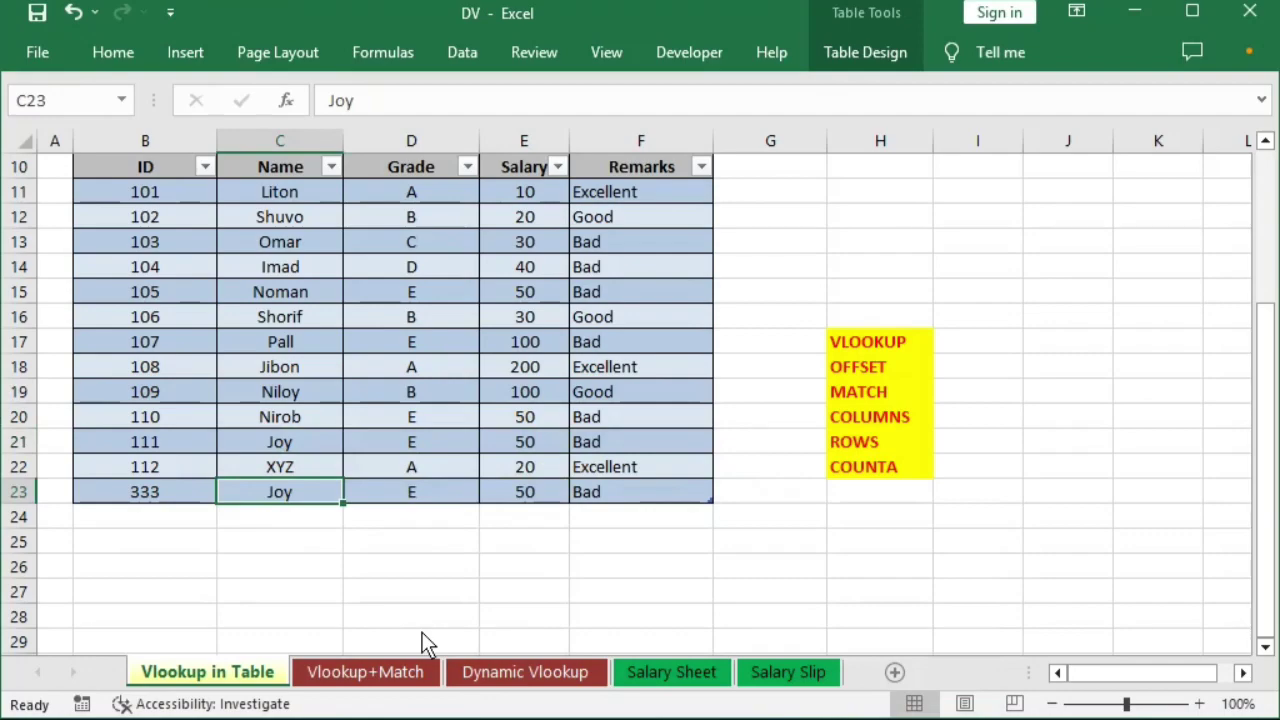
pyautogui.write('L')
pyautogui.press('BackSpace')
pyautogui.press('BackSpace')
pyautogui.press('BackSpace')
pyautogui.press('BackSpace')
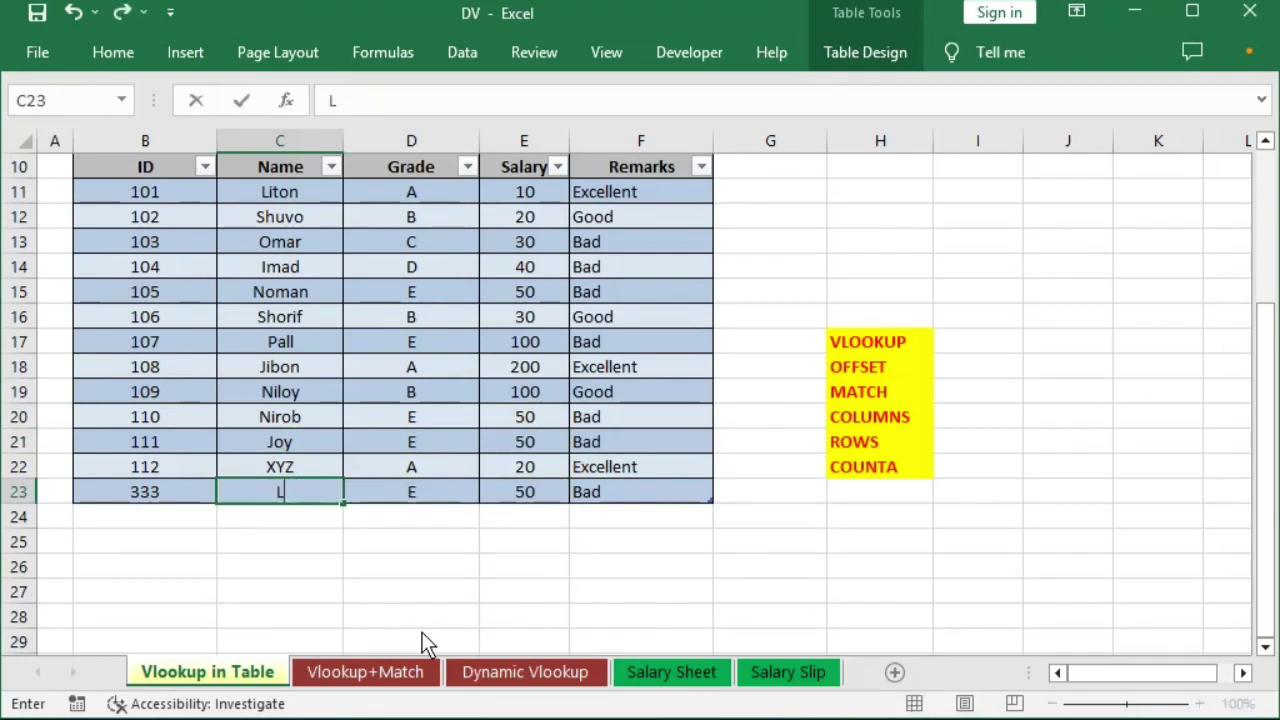
pyautogui.press('BackSpace')
pyautogui.write('S')
pyautogui.write('horiful')
pyautogui.press('Return')
pyautogui.press('Up')
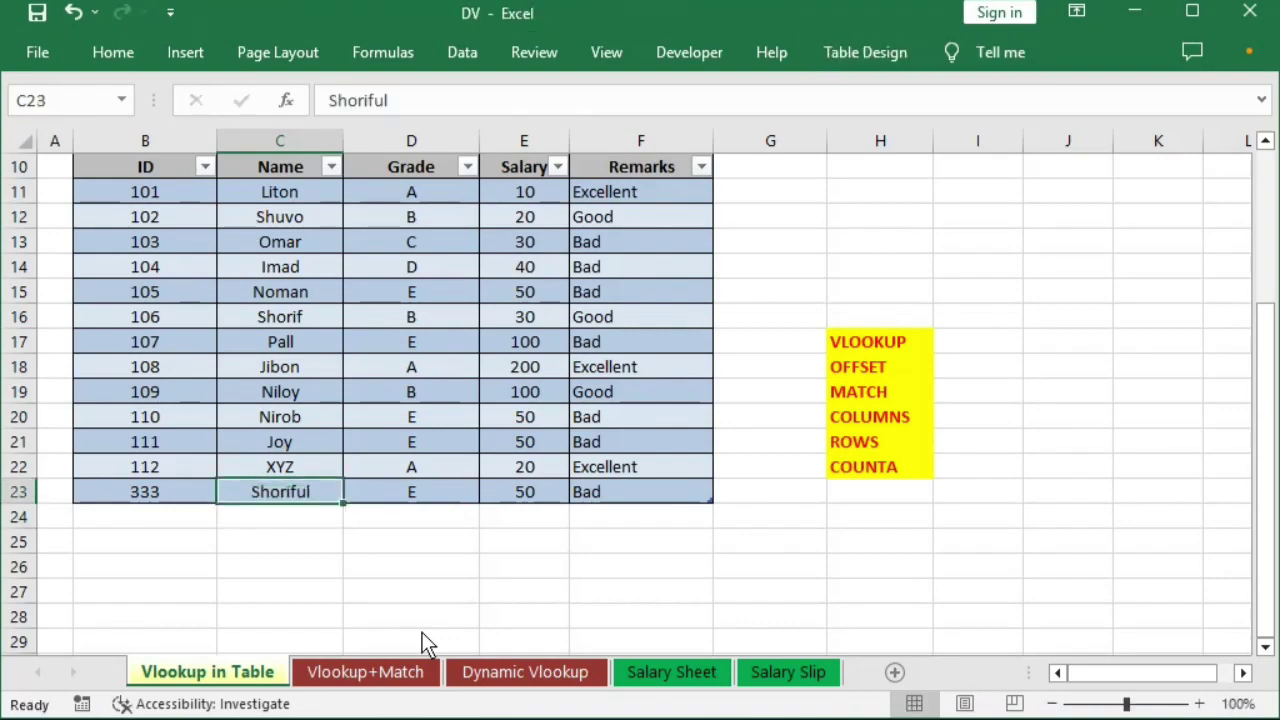
pyautogui.press('Right')
pyautogui.write('A')
pyautogui.press('Return')
pyautogui.press('Up')
pyautogui.press('Right')
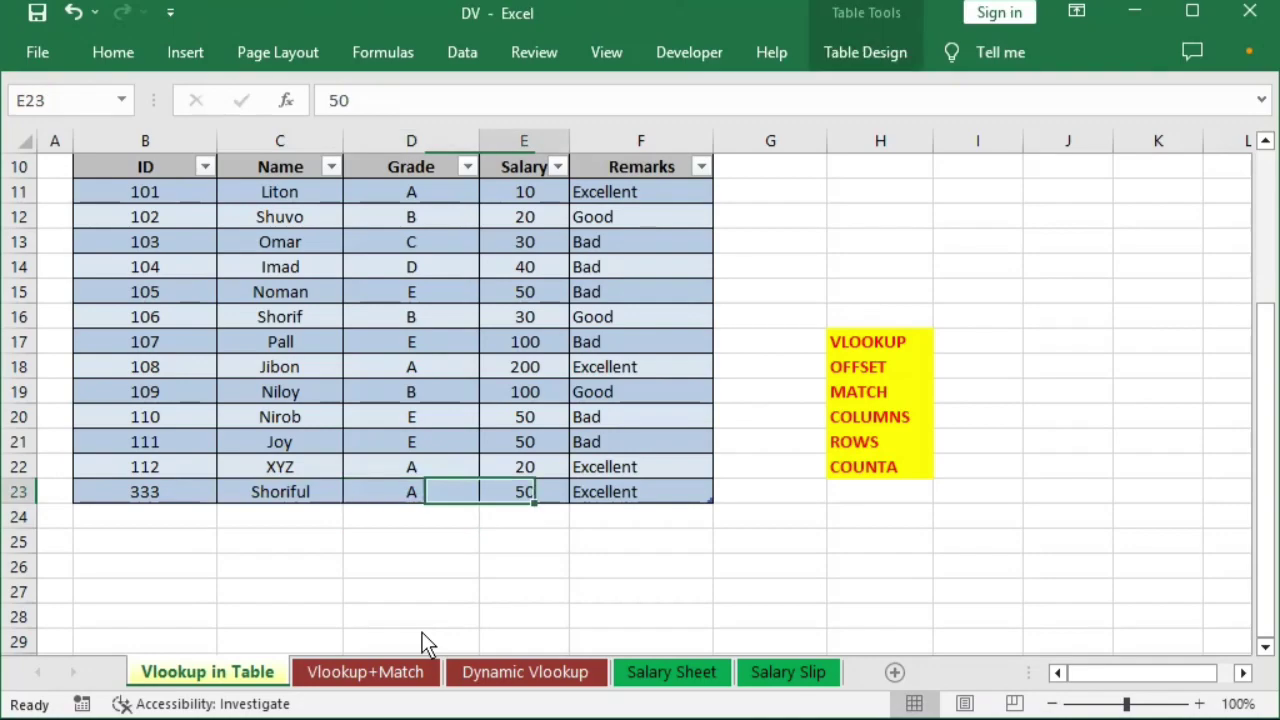
pyautogui.write('200')
pyautogui.press('Return')
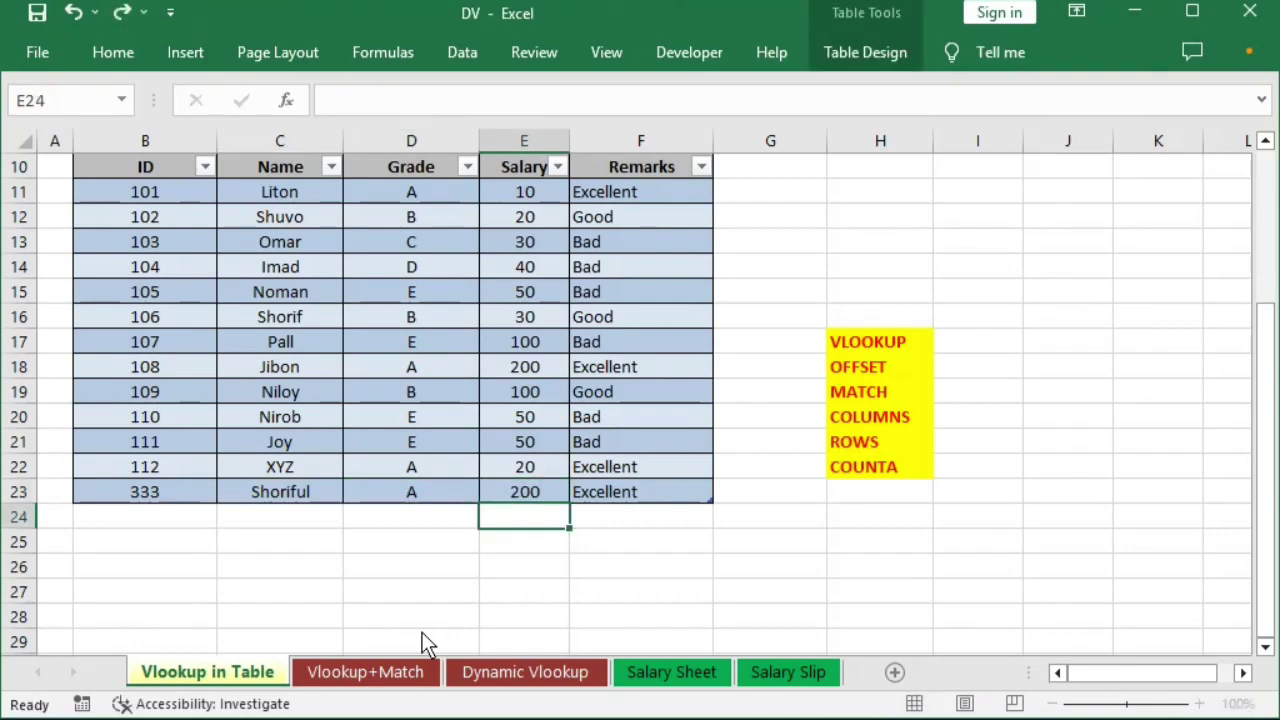
# - Look up ID 333 in B3 and check the values returned across row 3
pyautogui.click(172, 494)
pyautogui.scroll(3, 220, 450)
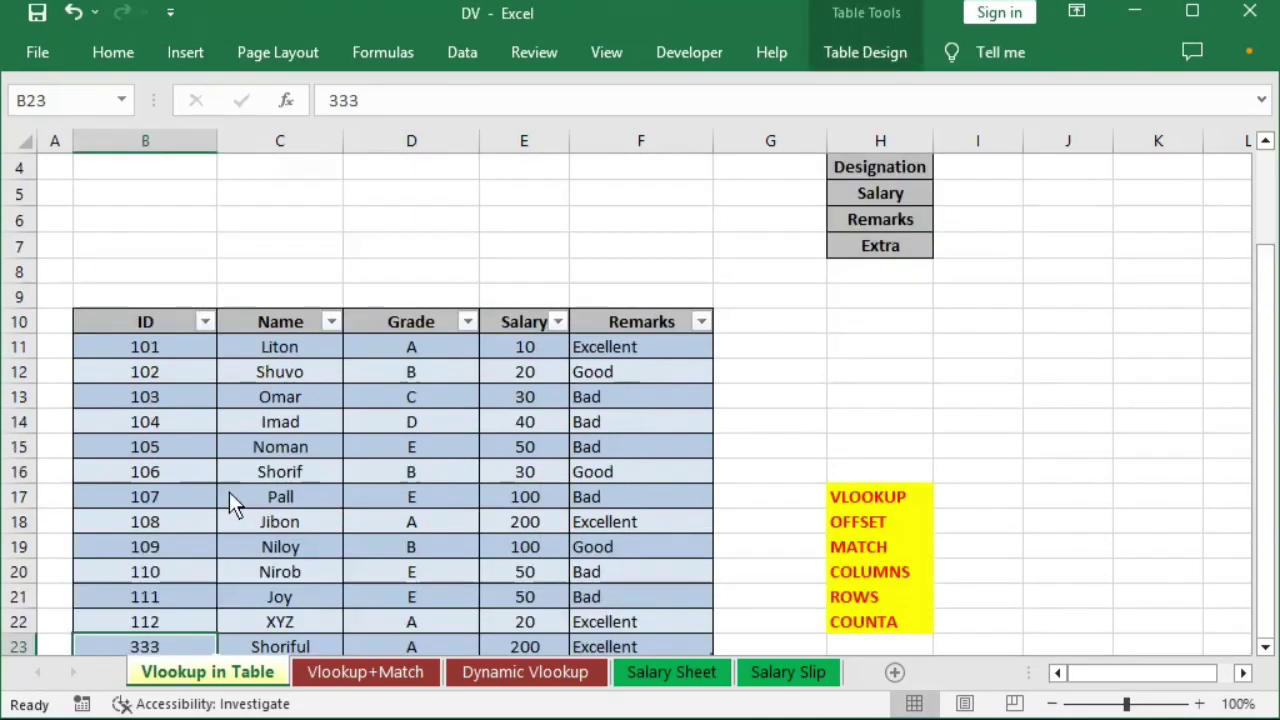
pyautogui.click(197, 226)
pyautogui.click(228, 222)
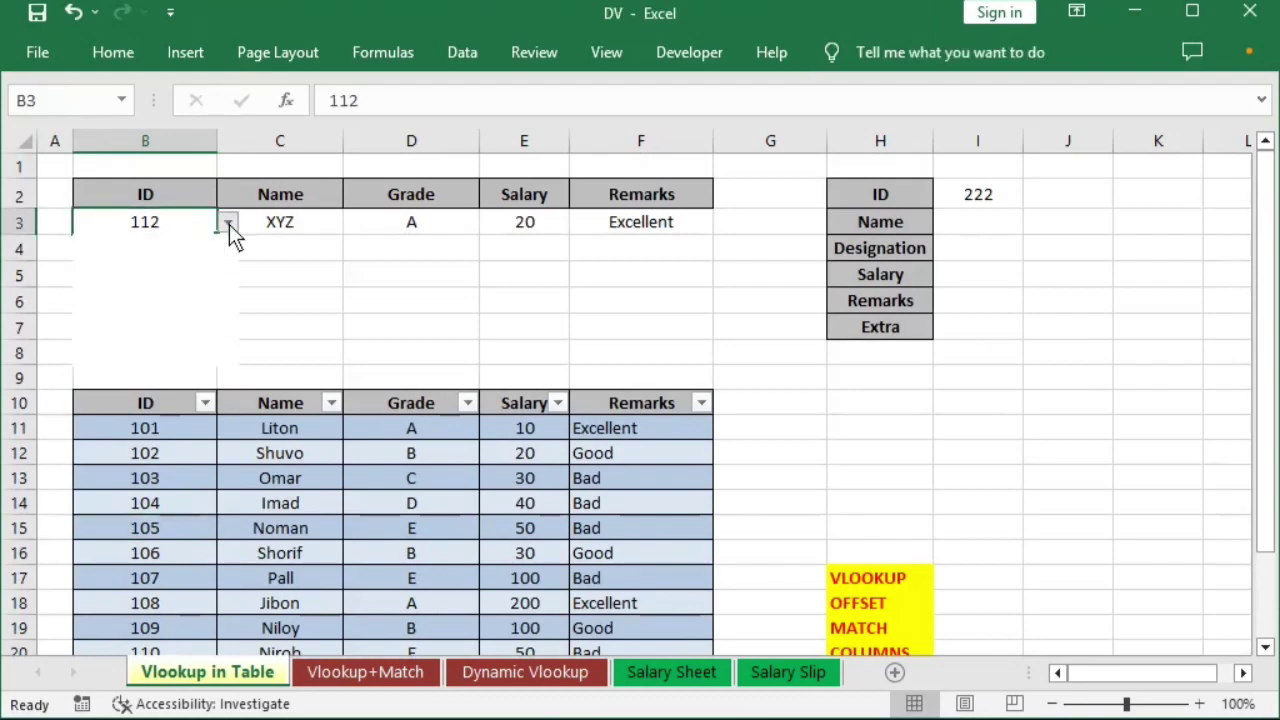
pyautogui.click(100, 356)
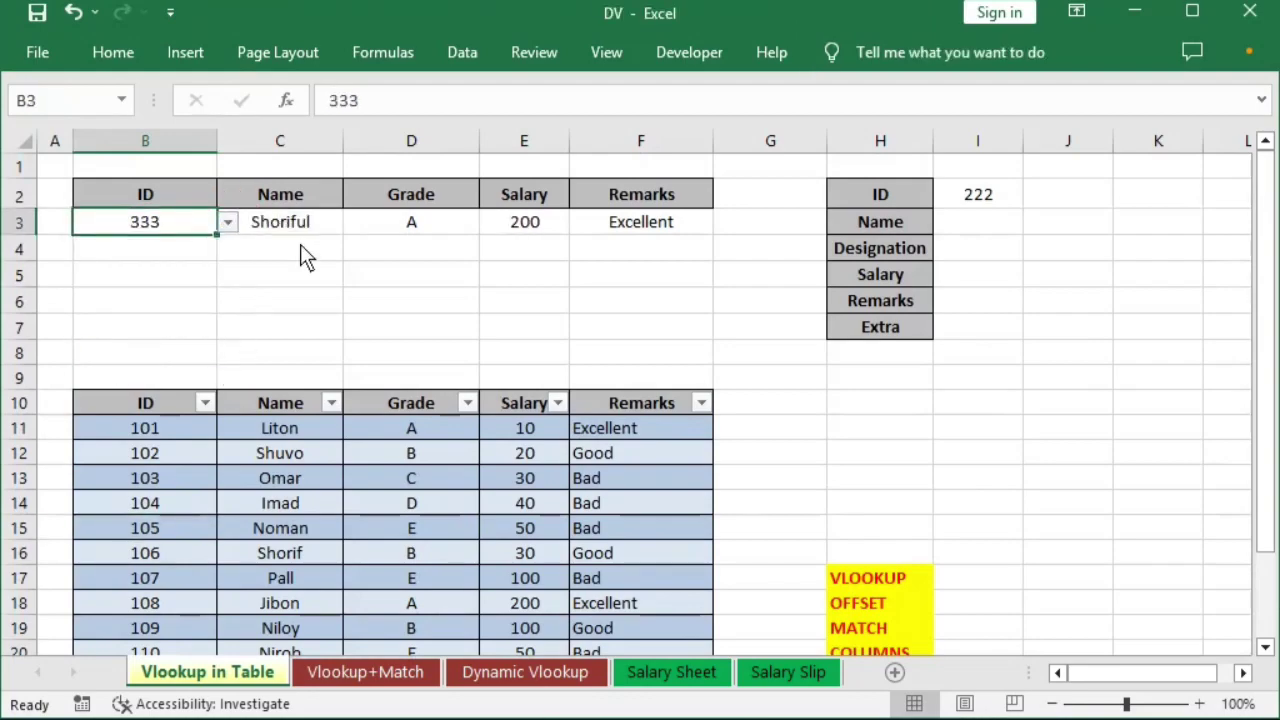
pyautogui.moveTo(284, 223); pyautogui.dragTo(665, 248)
# - Add a new table row 24 with ID 444 and name UUU
pyautogui.scroll(-3, 220, 549)
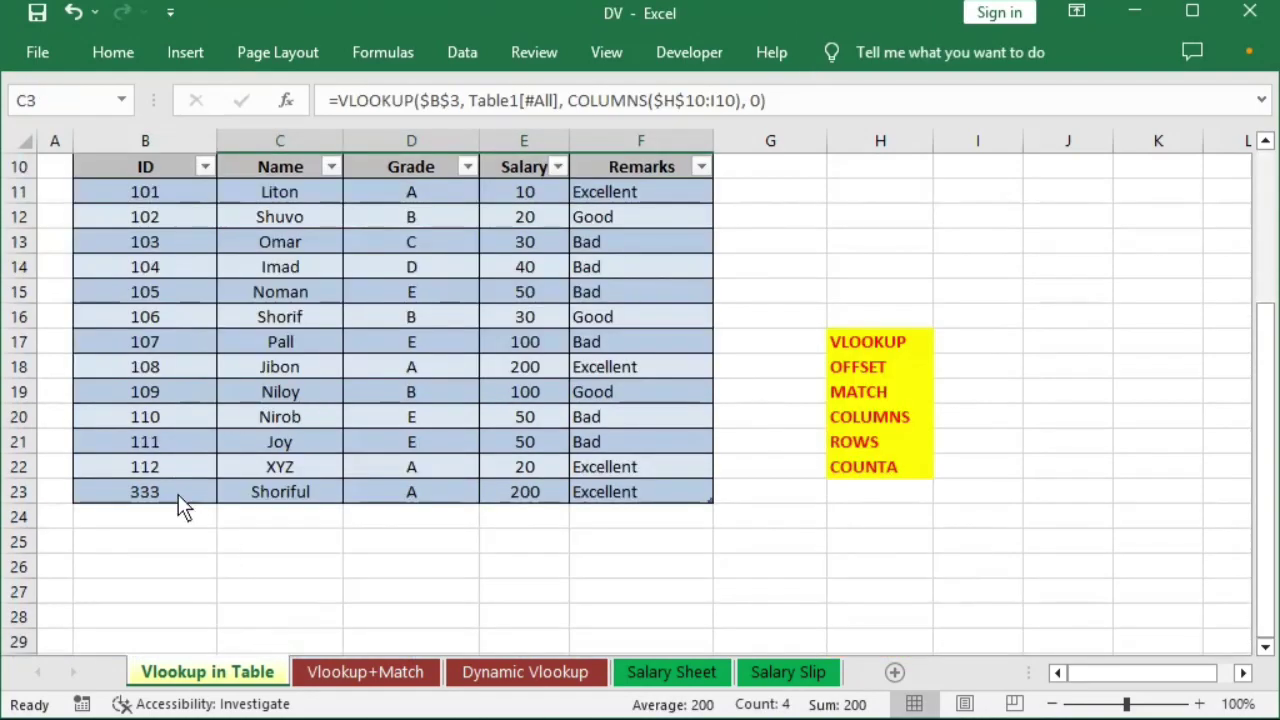
pyautogui.click(150, 492)
pyautogui.click(143, 527)
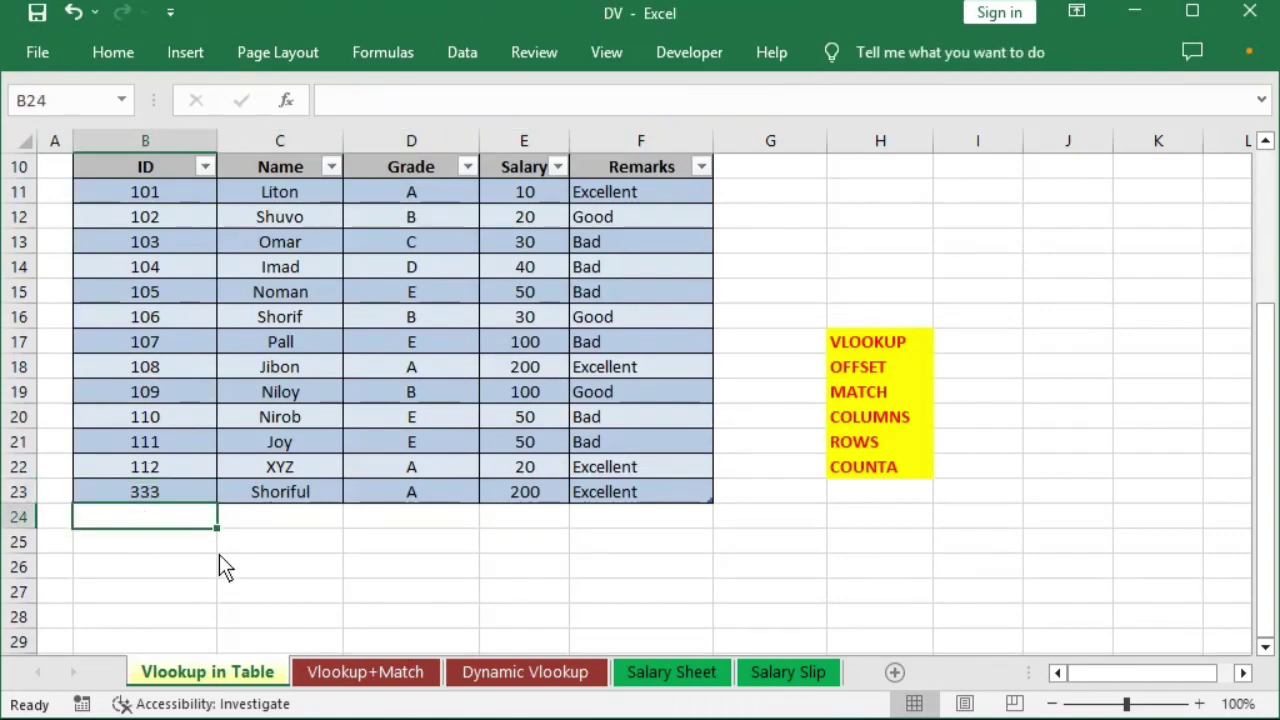
pyautogui.write('444')
pyautogui.press('Tab')
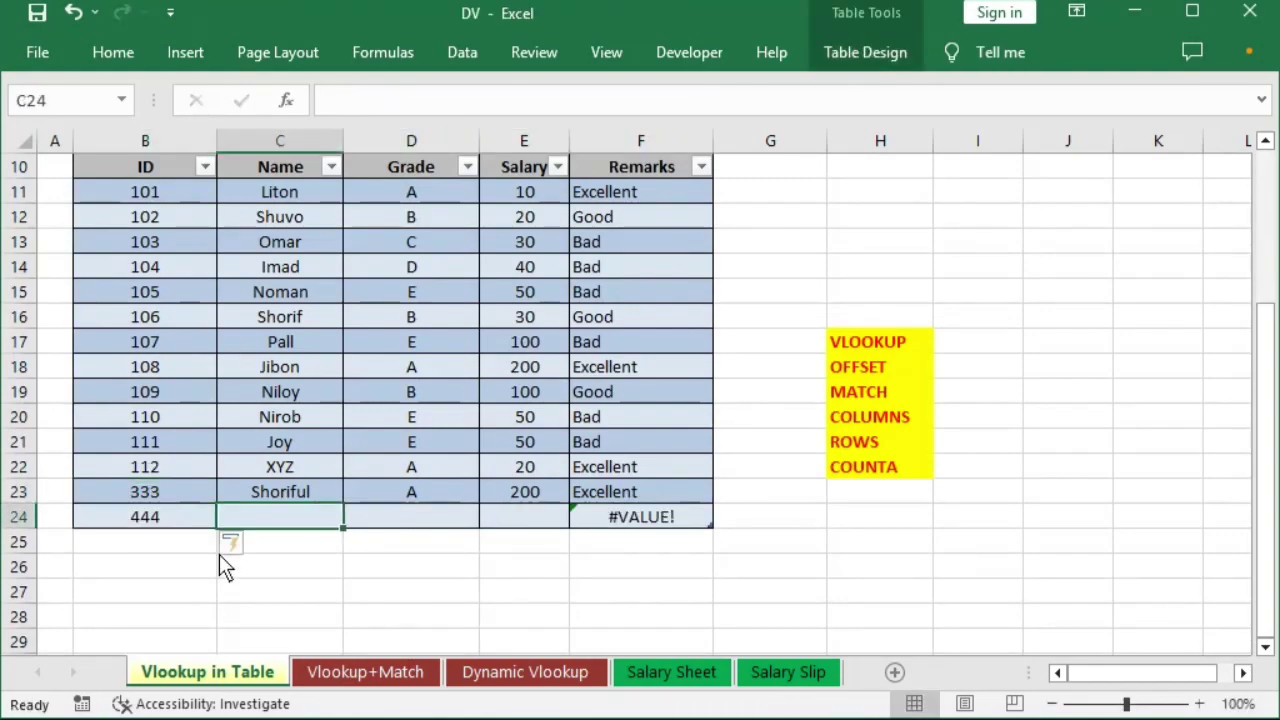
pyautogui.write('UUU')
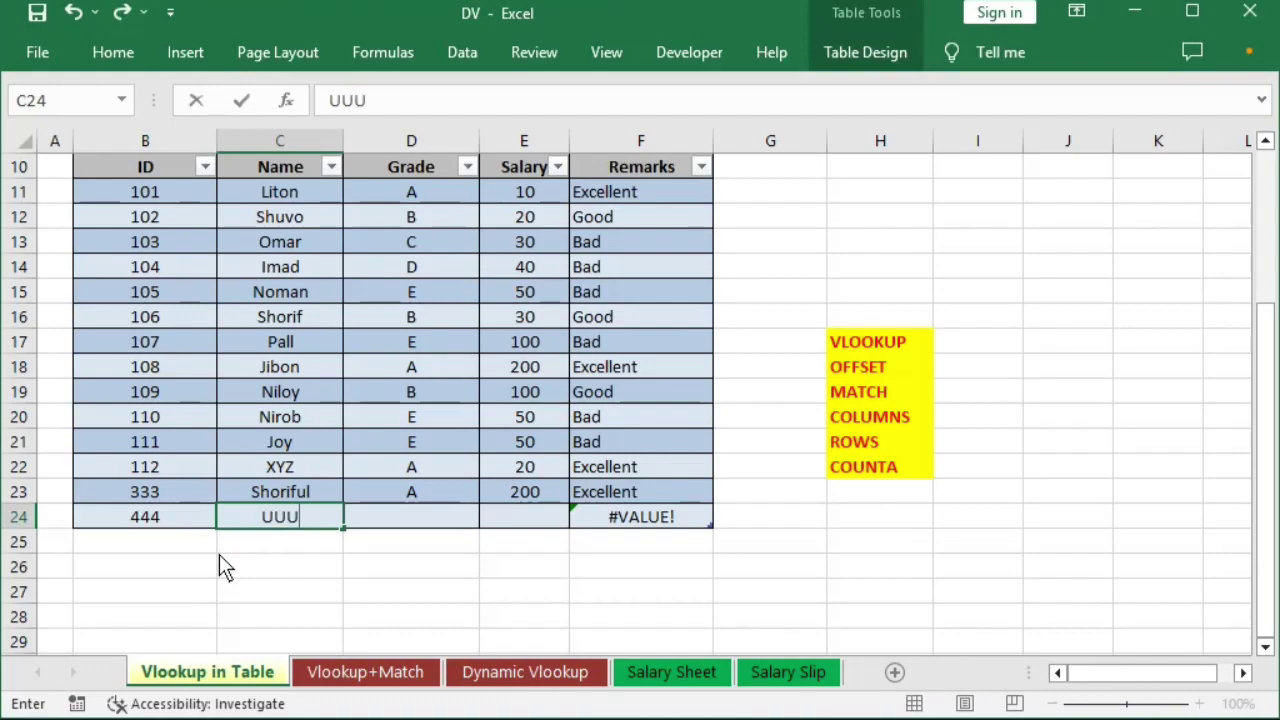
pyautogui.press('Tab')
# - Pick ID 444 in B3 so row 3 returns UUU
pyautogui.scroll(3, 400, 510)
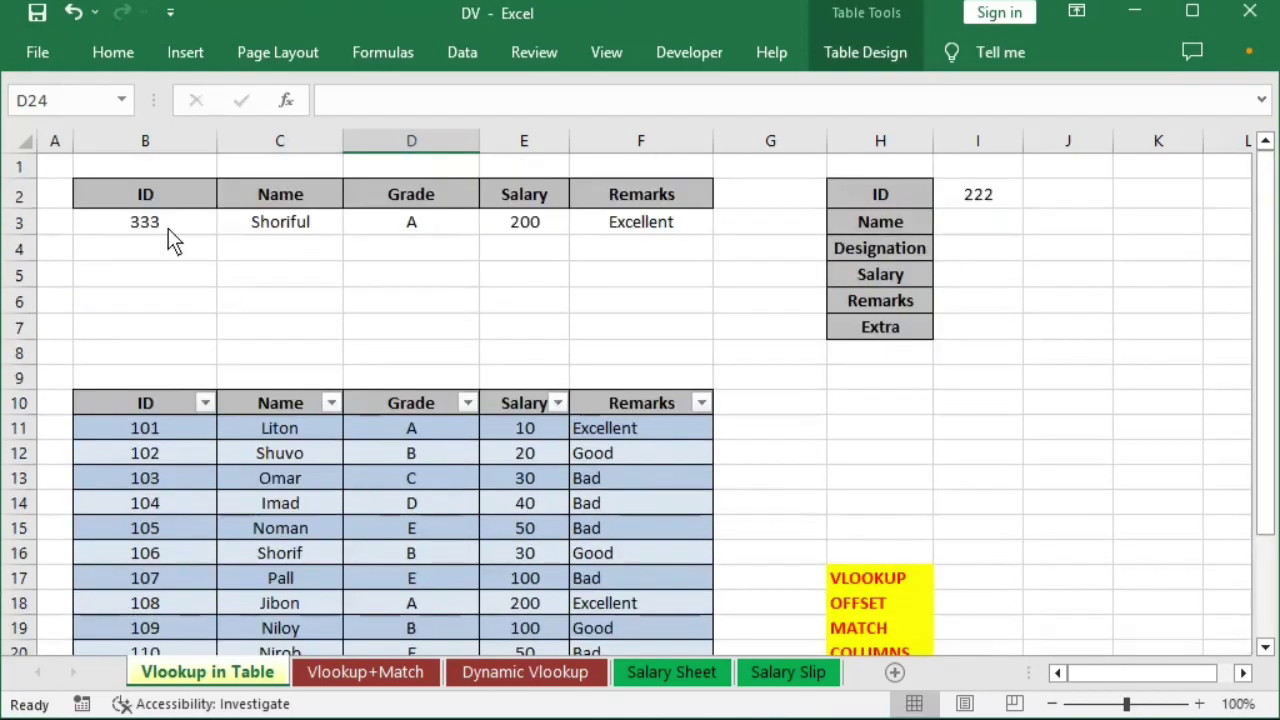
pyautogui.click(212, 225)
pyautogui.click(228, 224)
pyautogui.click(110, 360)
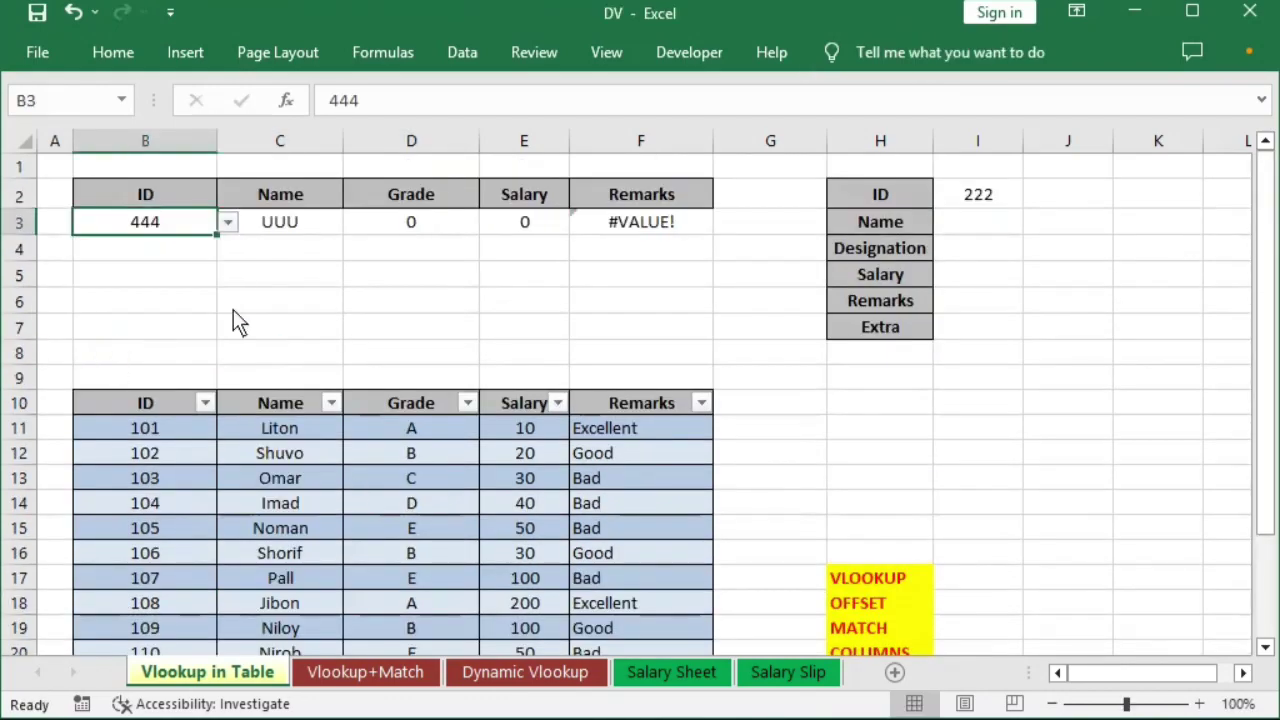
# - Insert a blank column at H
pyautogui.scroll(-3, 500, 575)
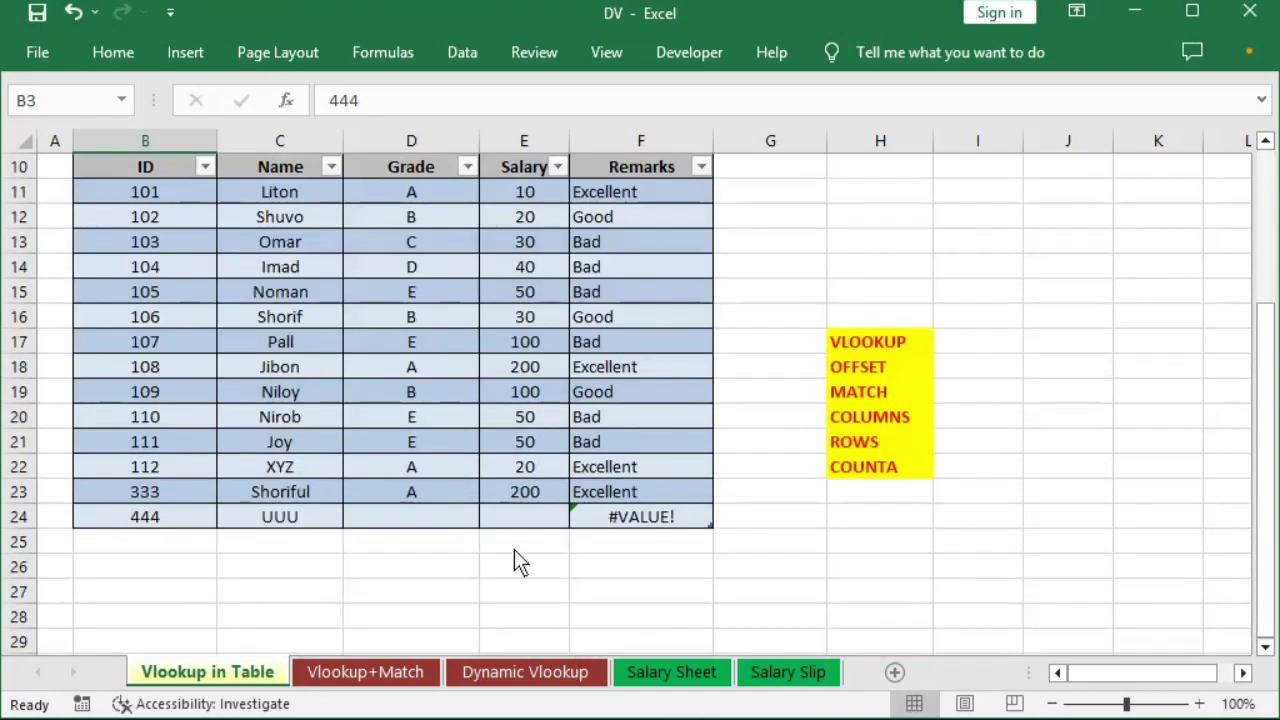
pyautogui.scroll(2, 600, 540)
pyautogui.scroll(1, 650, 515)
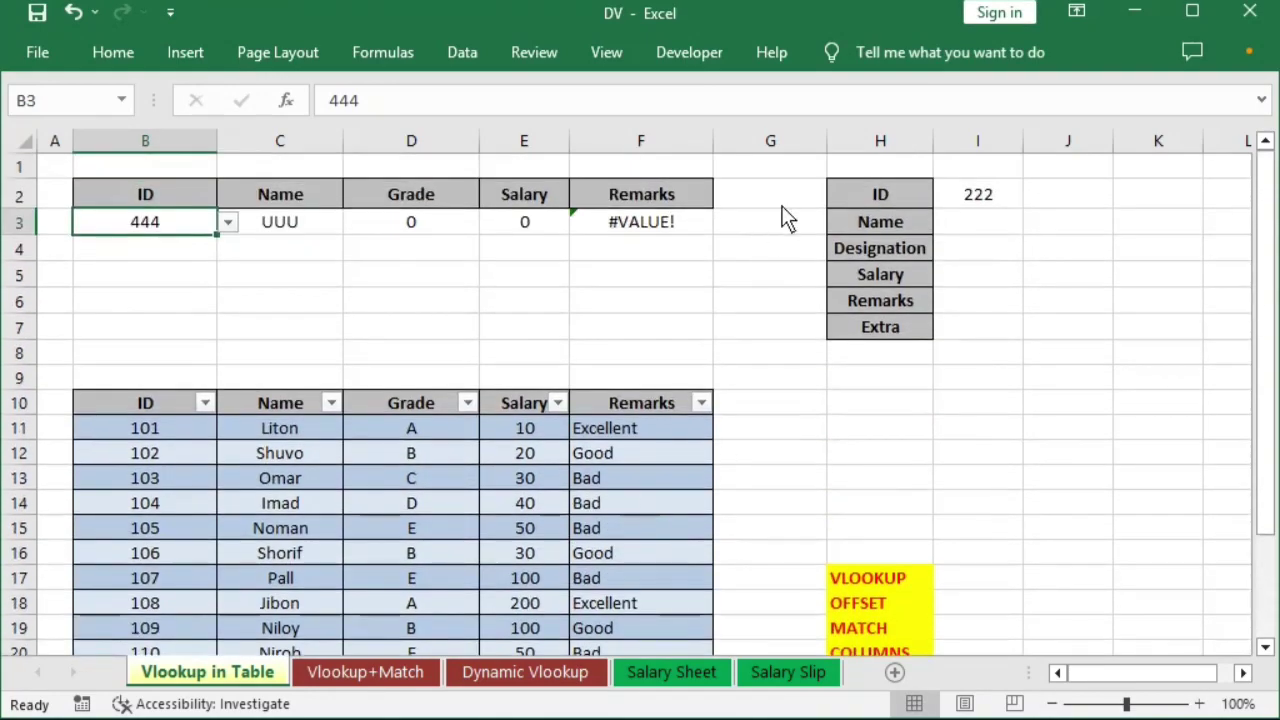
pyautogui.click(860, 145)
pyautogui.rightClick(860, 145)
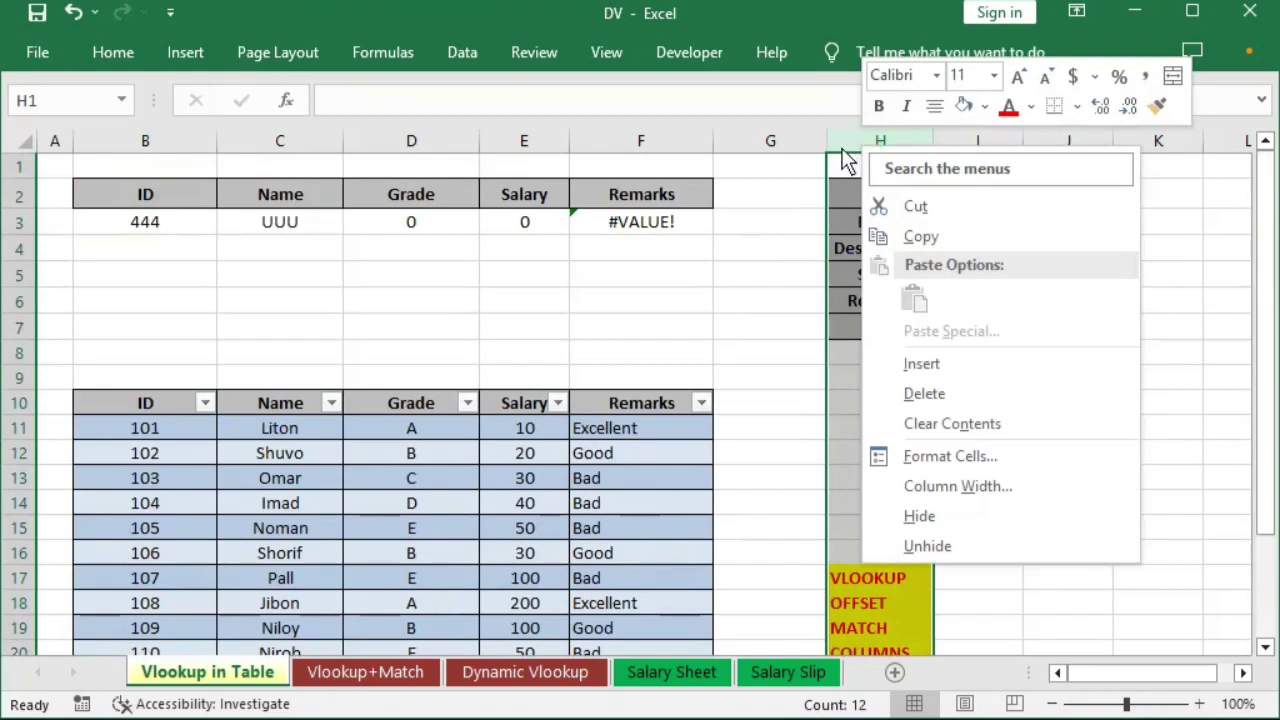
pyautogui.click(923, 363)
# - Add an Extra column at G10 and fill alternating Yes/No down the table
pyautogui.click(812, 195)
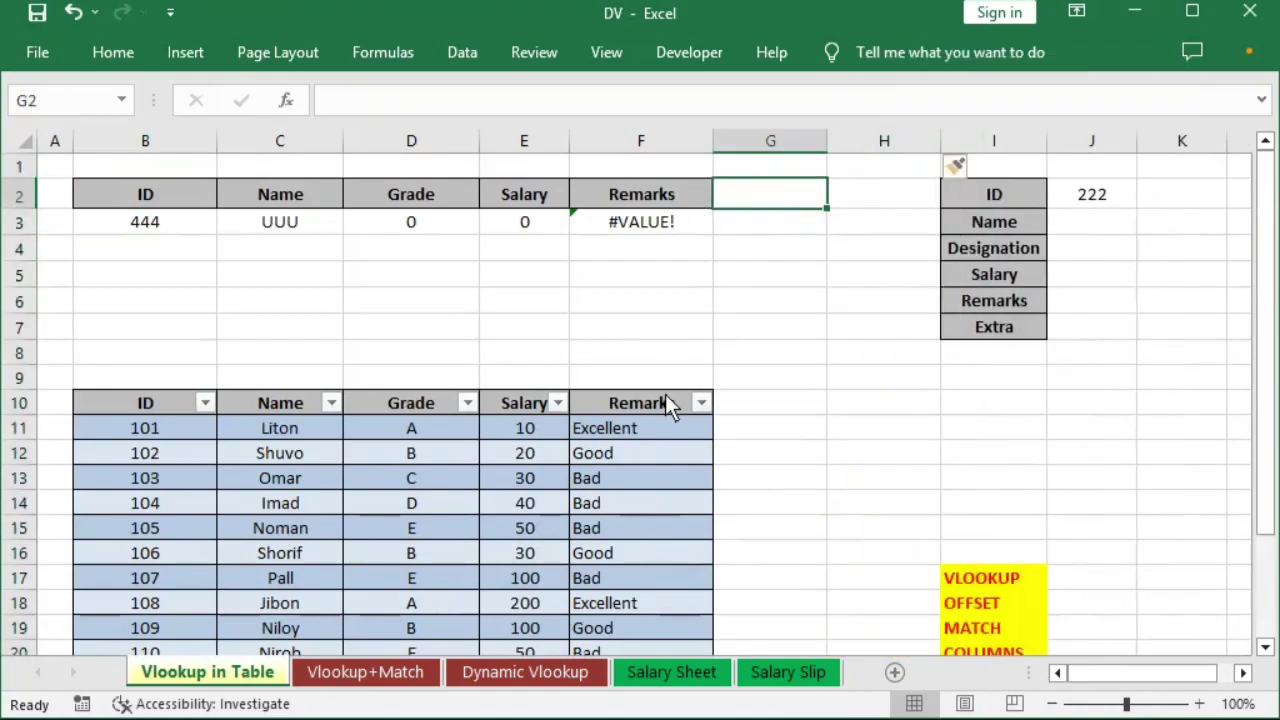
pyautogui.click(782, 404)
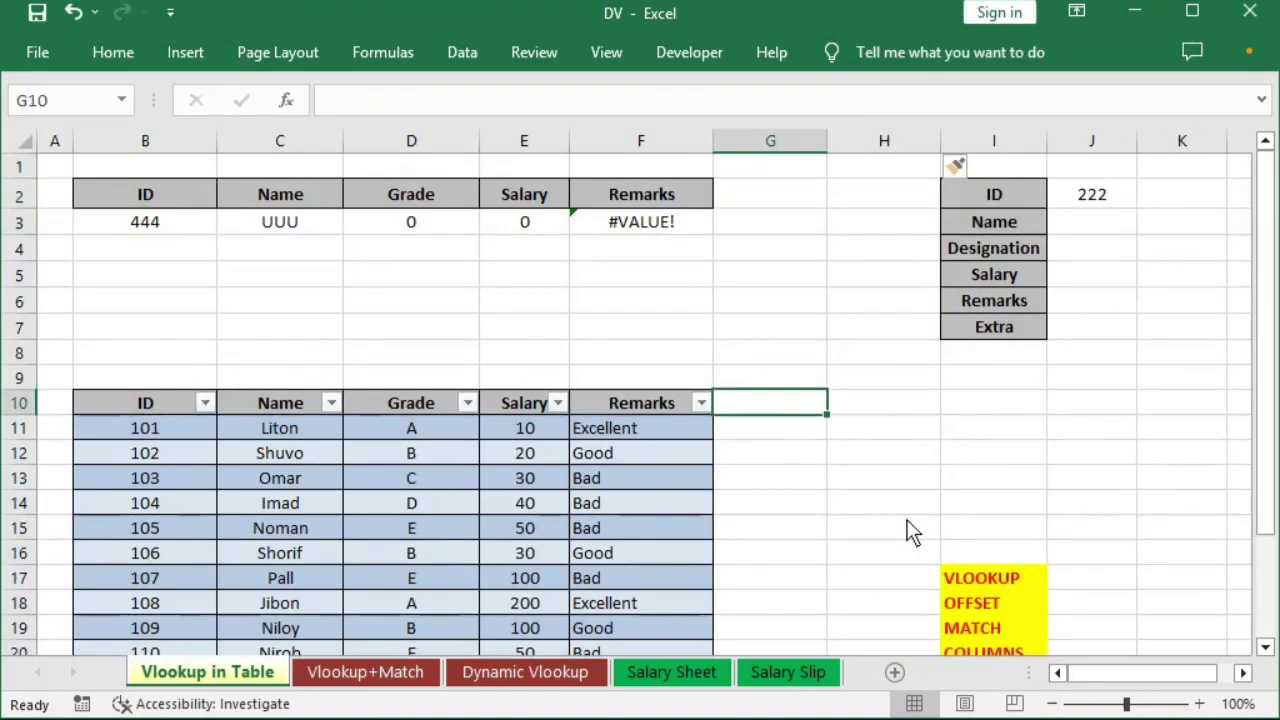
pyautogui.write('Extra')
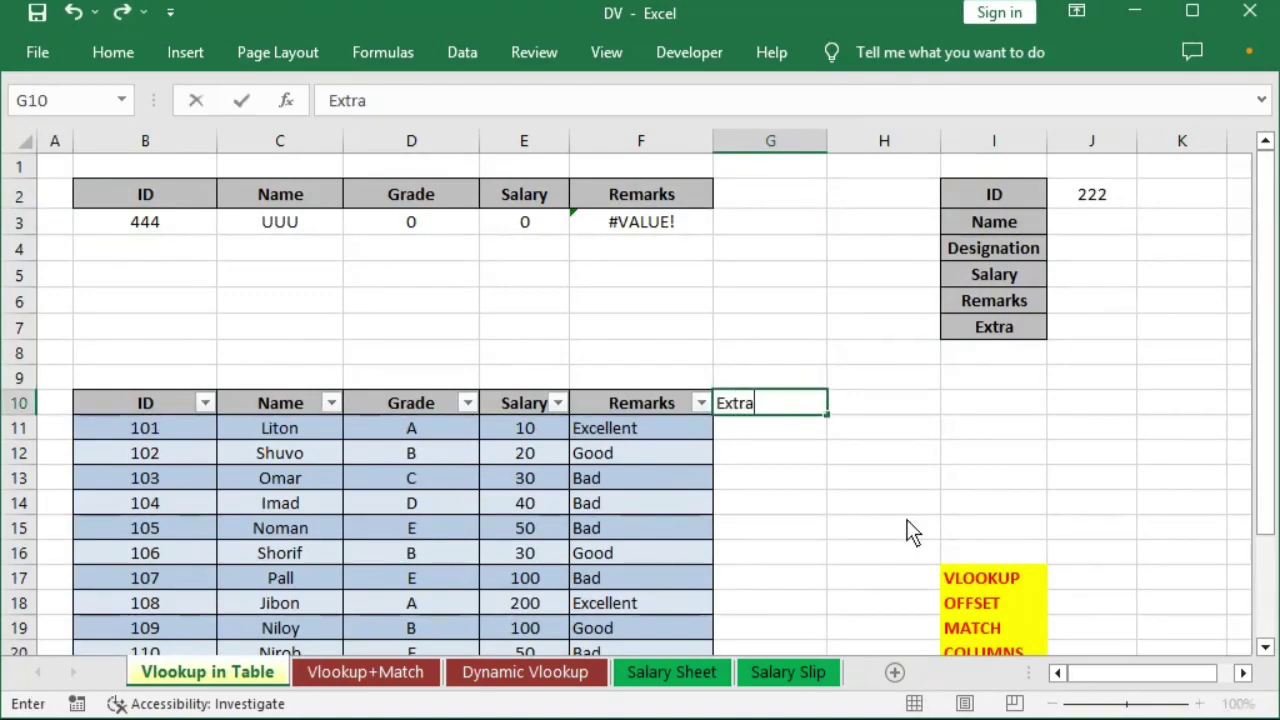
pyautogui.press('Return')
pyautogui.write('Yes')
pyautogui.press('Return')
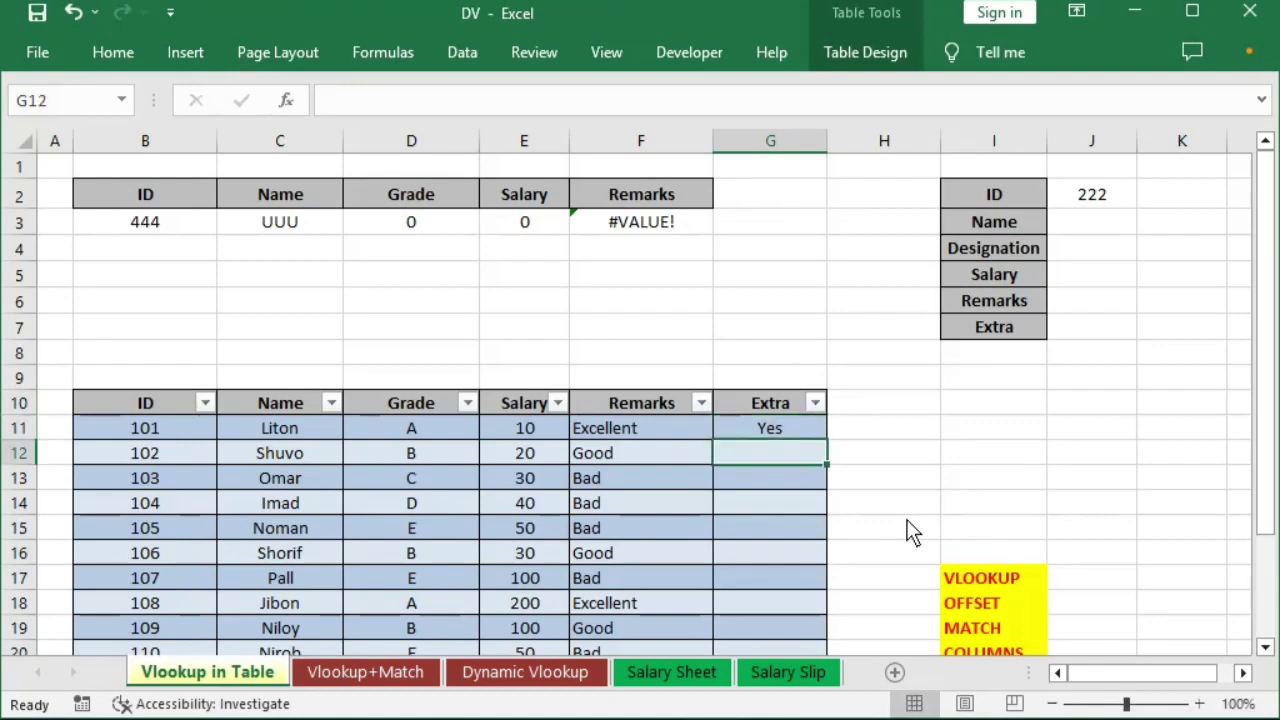
pyautogui.write('No')
pyautogui.press('Return')
pyautogui.press('Up')
pyautogui.moveTo(805, 430); pyautogui.dragTo(808, 451)
pyautogui.doubleClick(827, 465)
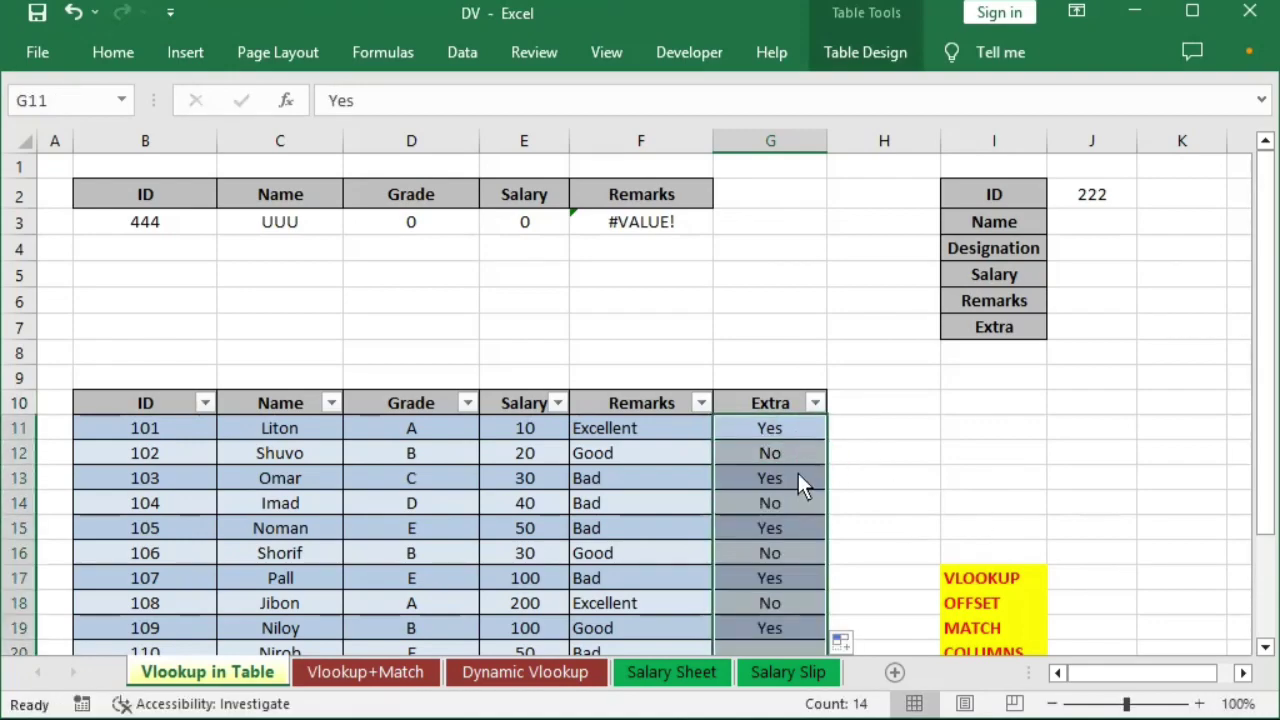
# - Head G2 'Extra' and copy F3's lookup formula into G3, returning No
pyautogui.click(777, 198)
pyautogui.write('E')
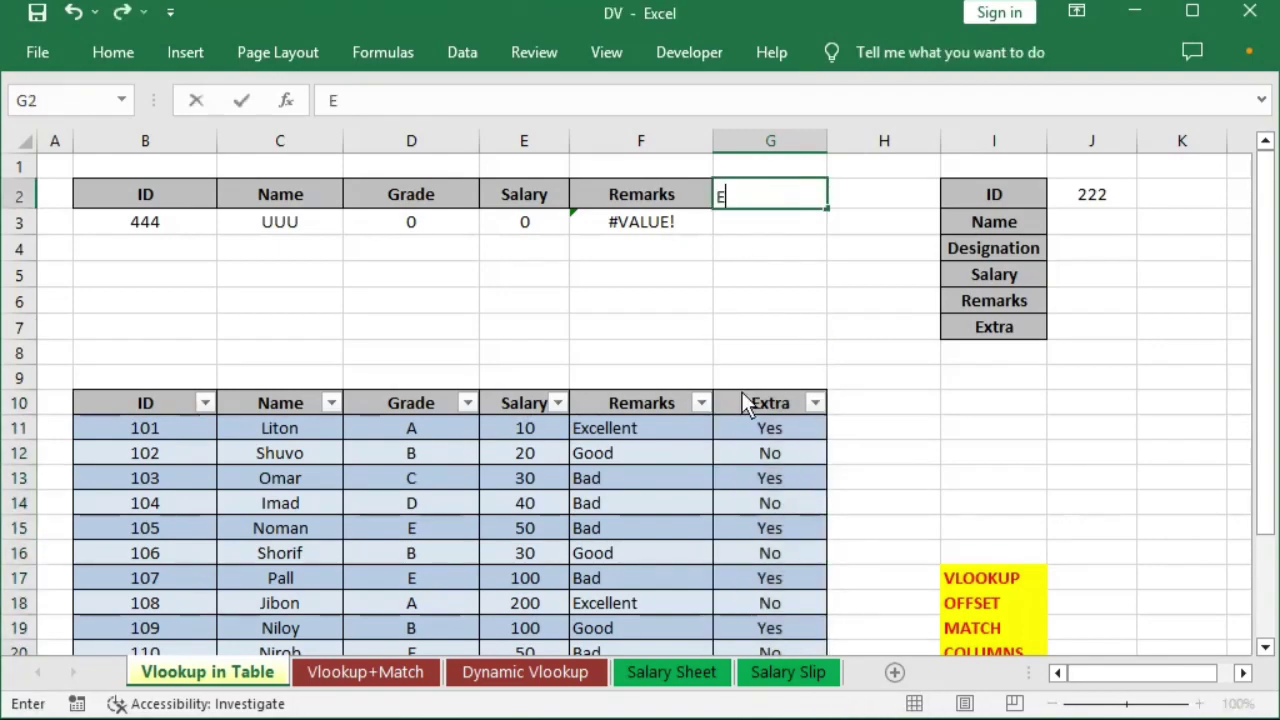
pyautogui.write('xtra')
pyautogui.press('Return')
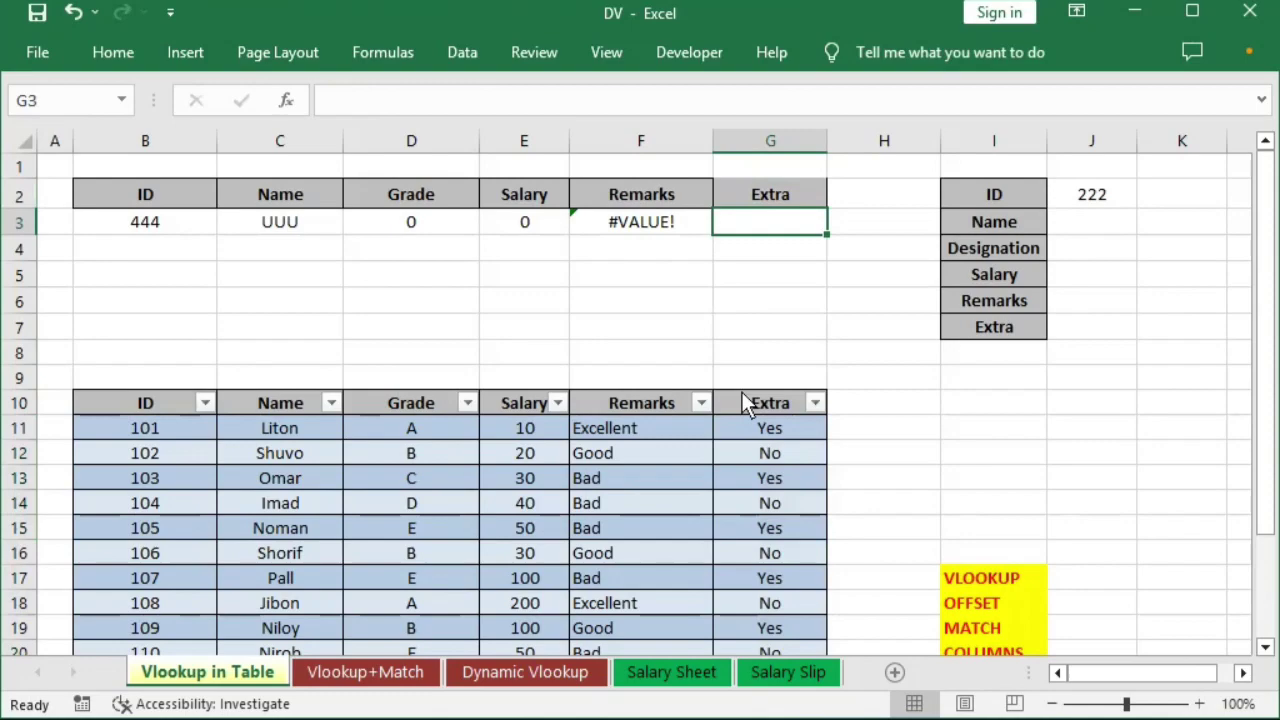
pyautogui.press('Left')
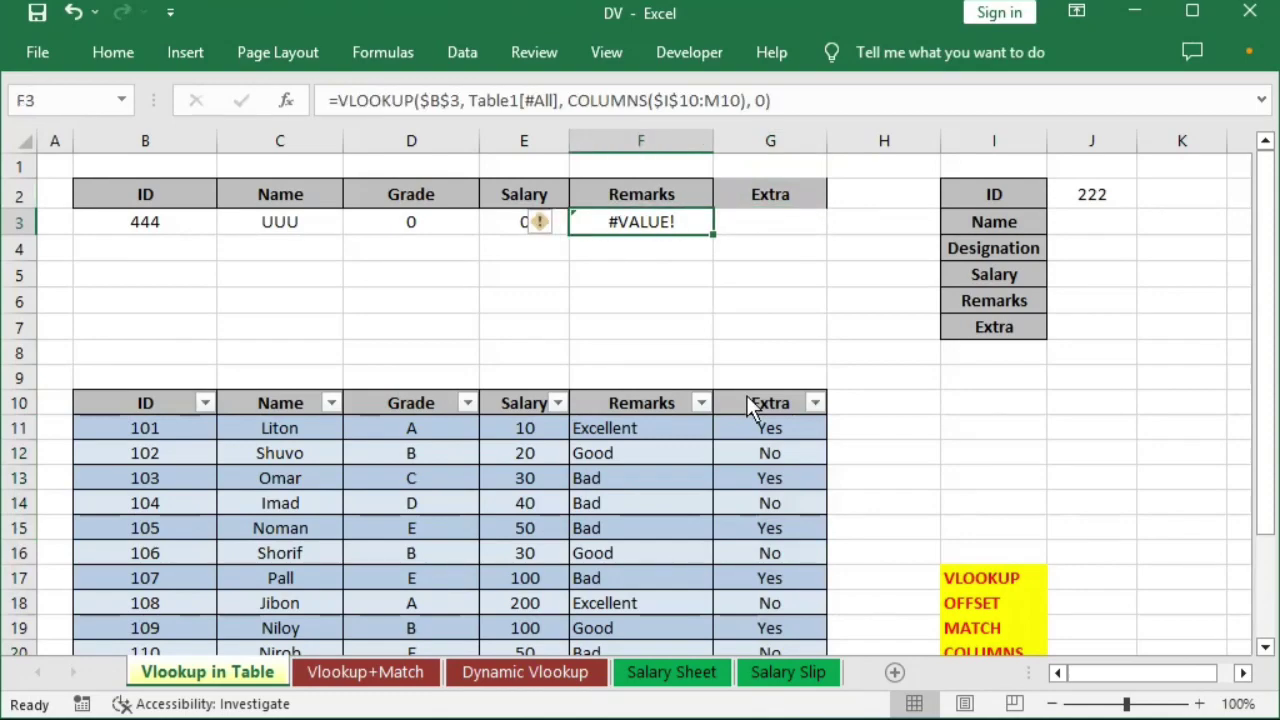
pyautogui.hotkey('ctrl', 'c')
pyautogui.press('Right')
pyautogui.press('Return')
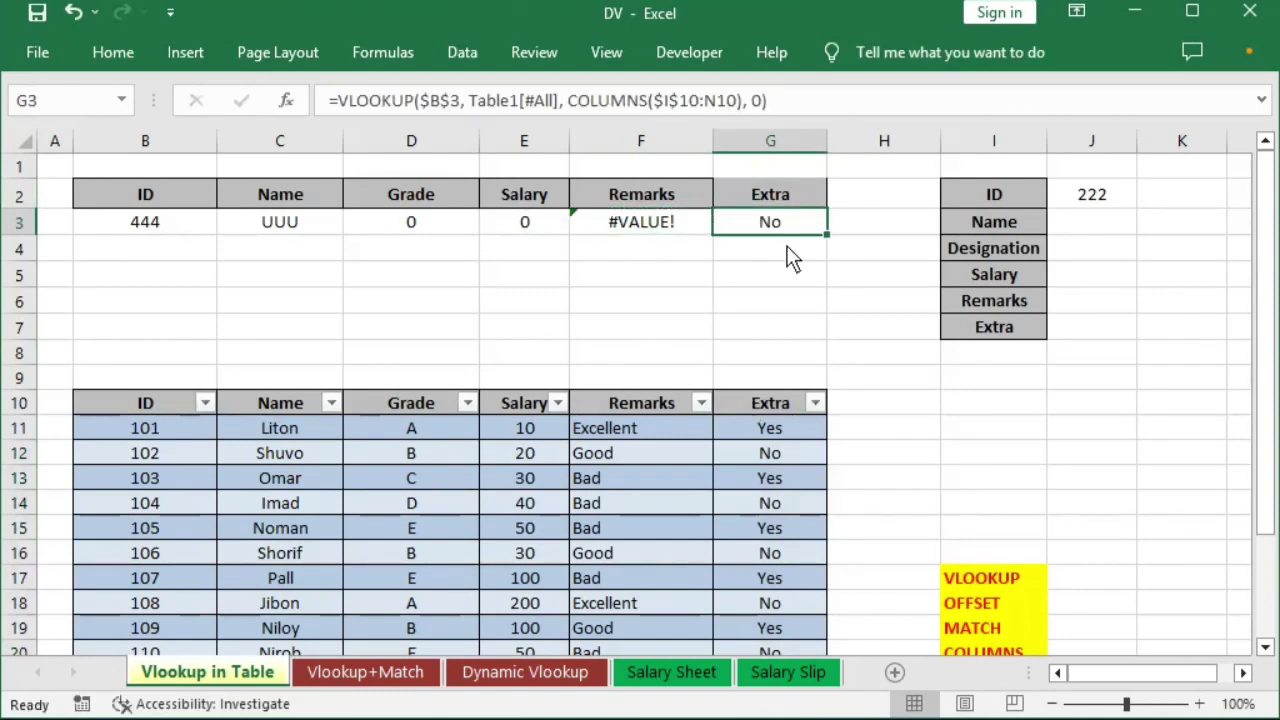
pyautogui.scroll(-2, 785, 300)
pyautogui.scroll(-1, 765, 450)
pyautogui.moveTo(768, 520); pyautogui.dragTo(150, 516)
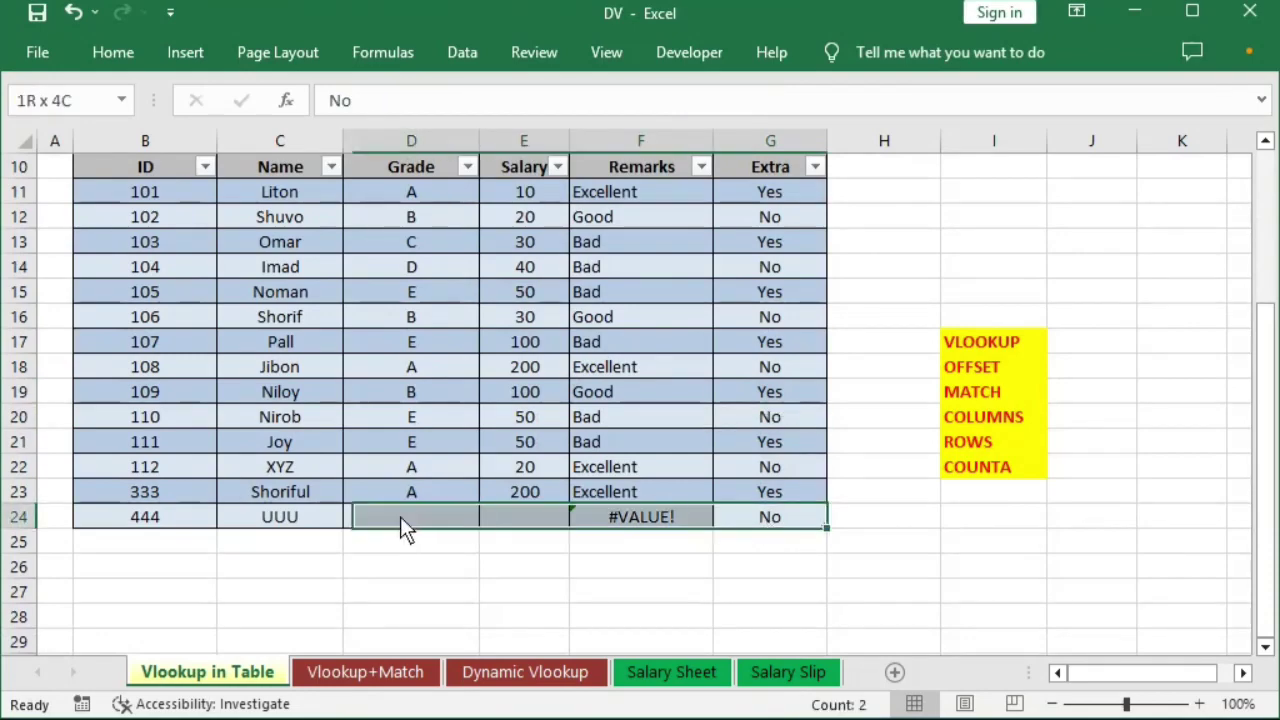
pyautogui.scroll(3, 296, 515)
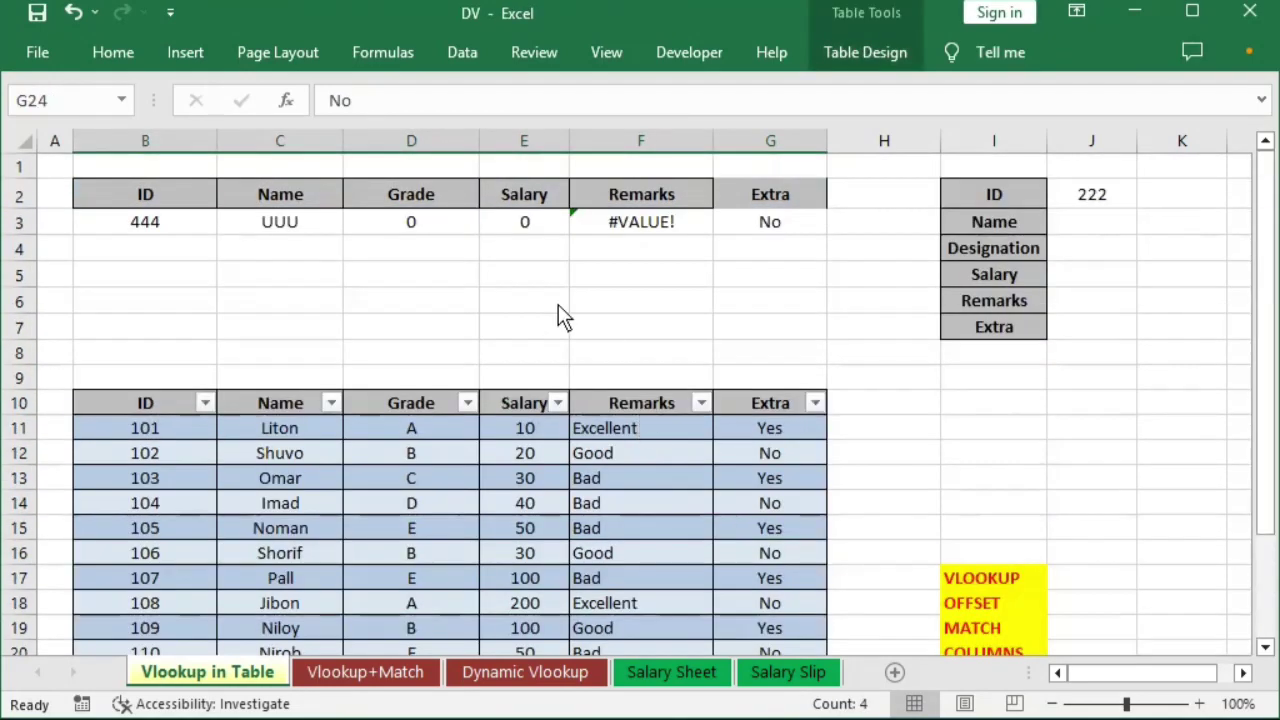
pyautogui.click(145, 228)
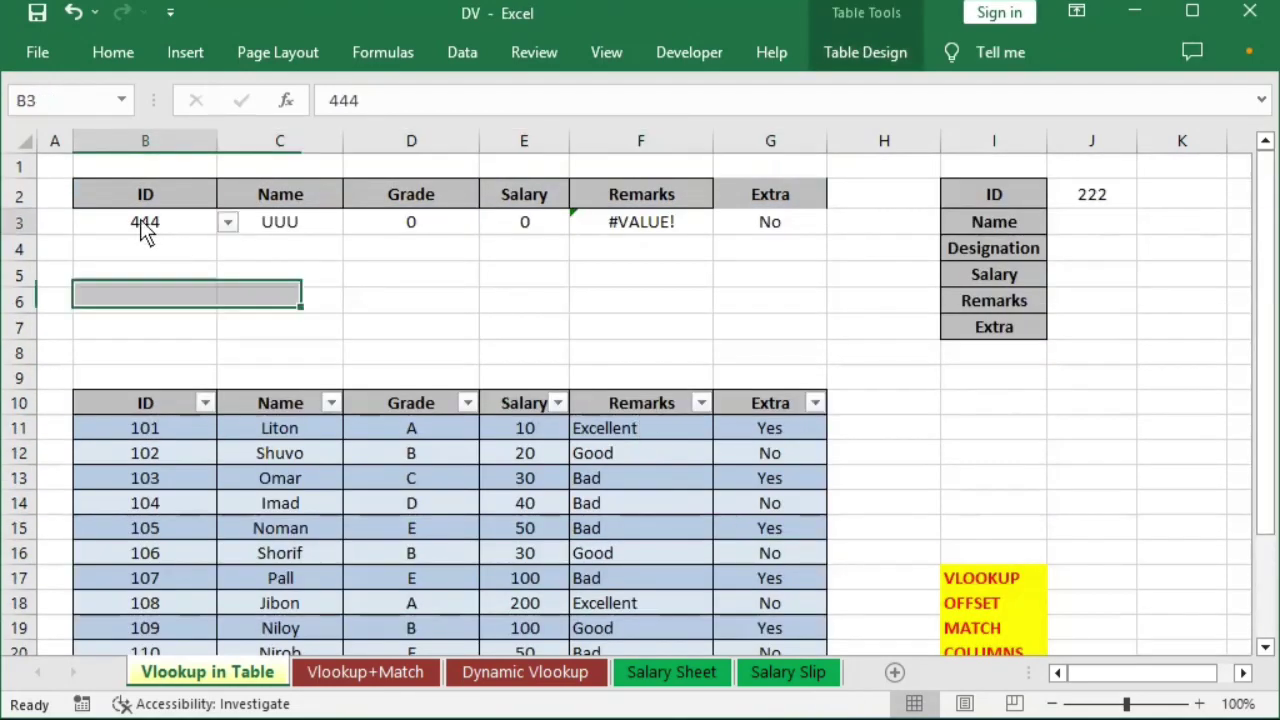
pyautogui.click(286, 236)
pyautogui.click(411, 236)
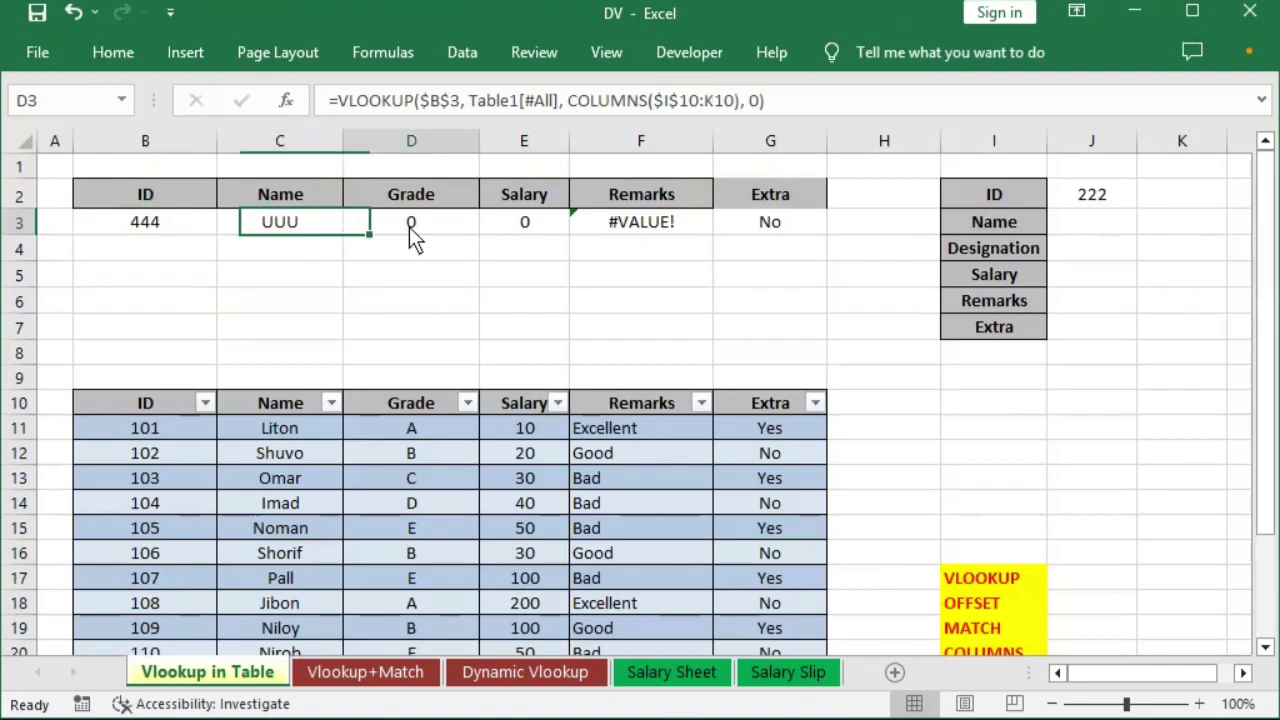
pyautogui.click(145, 403)
pyautogui.scroll(-2, 670, 480)
pyautogui.moveTo(795, 601); pyautogui.dragTo(793, 599)
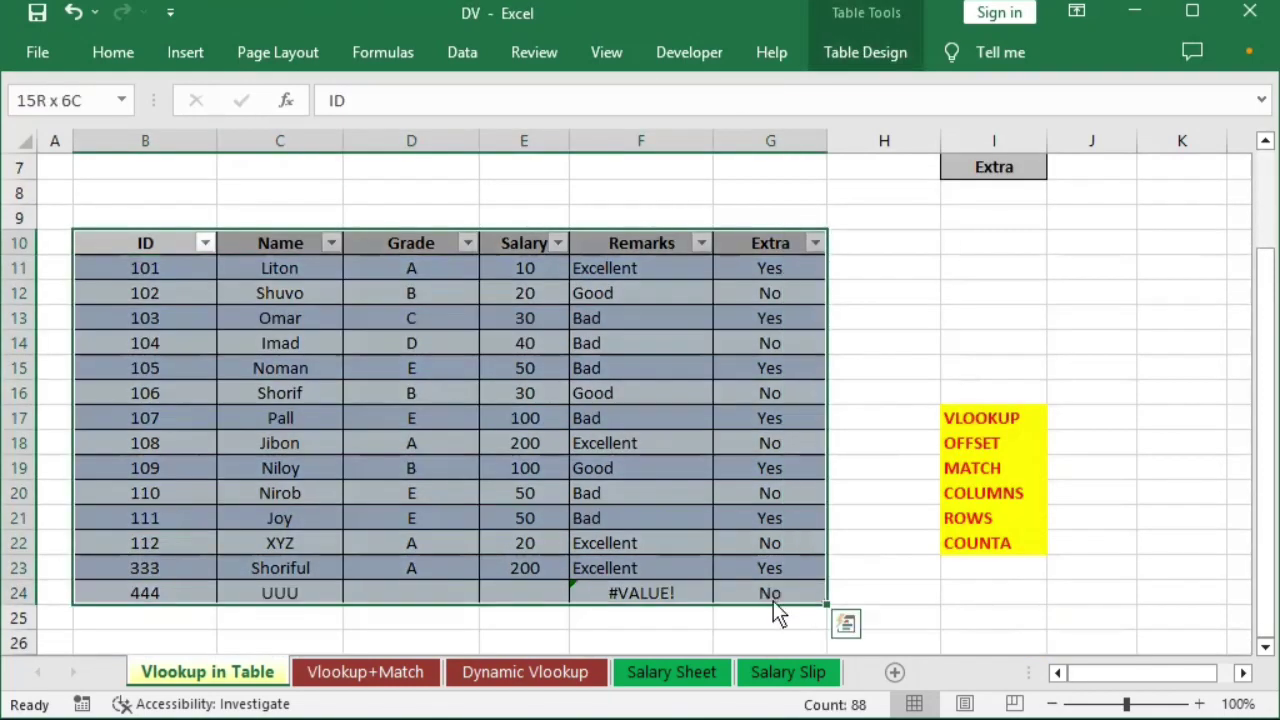
pyautogui.scroll(2, 773, 600)
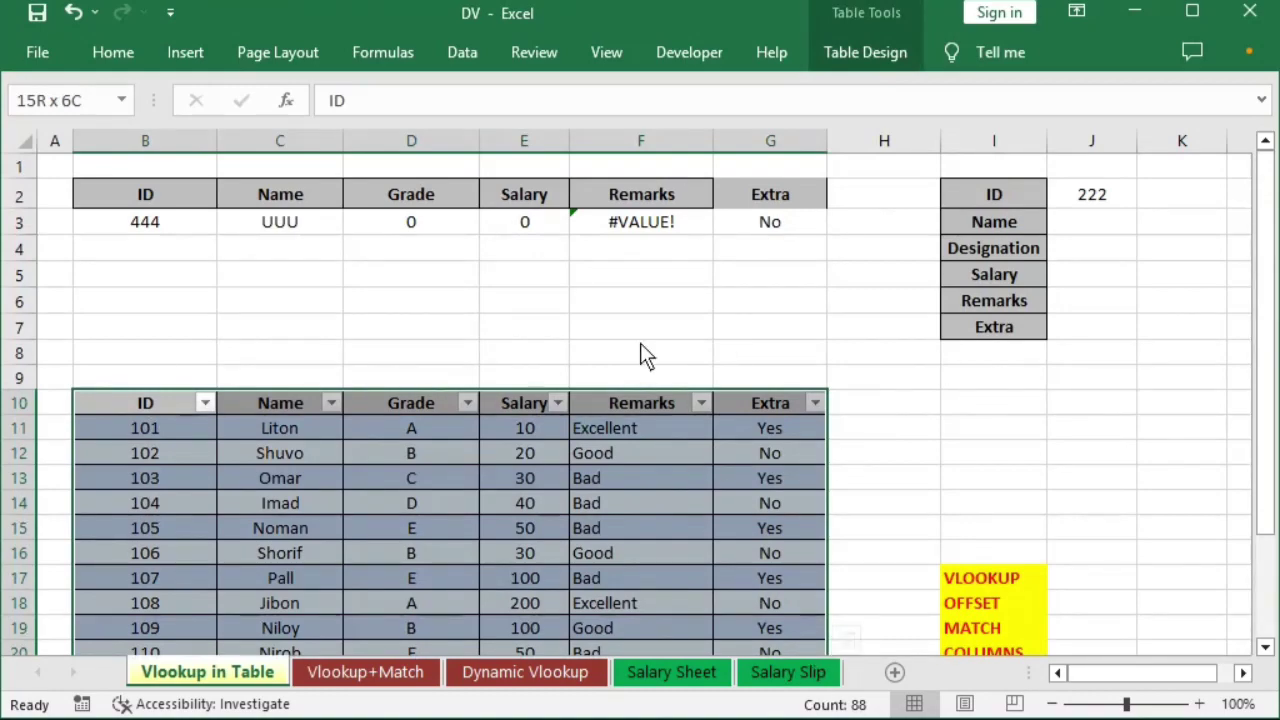
pyautogui.click(672, 225)
pyautogui.press('Right')
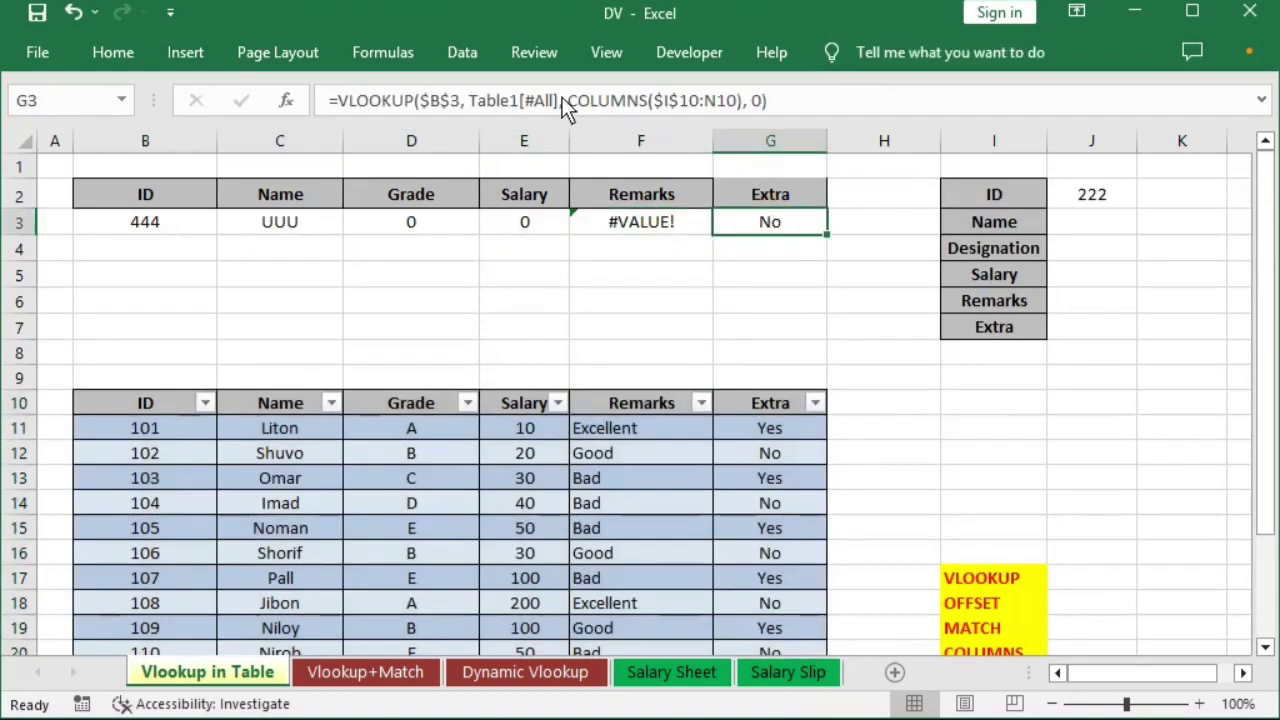
pyautogui.click(688, 100)
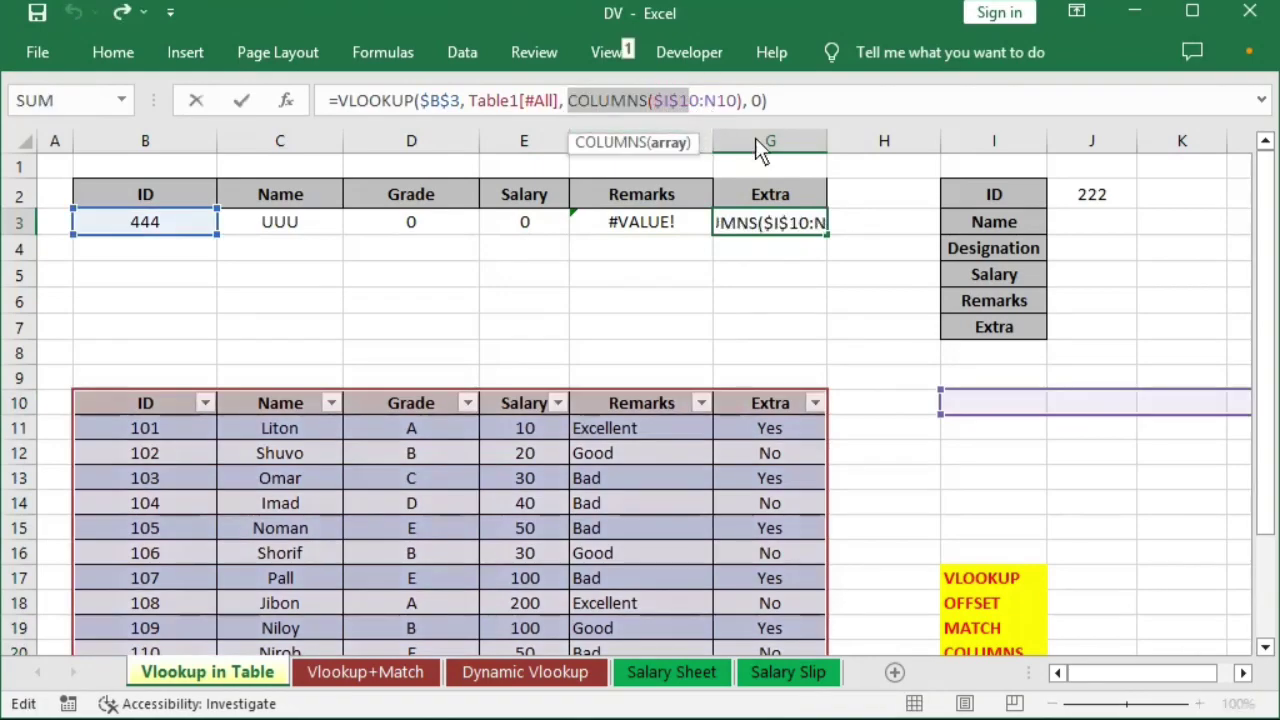
pyautogui.press('Return')
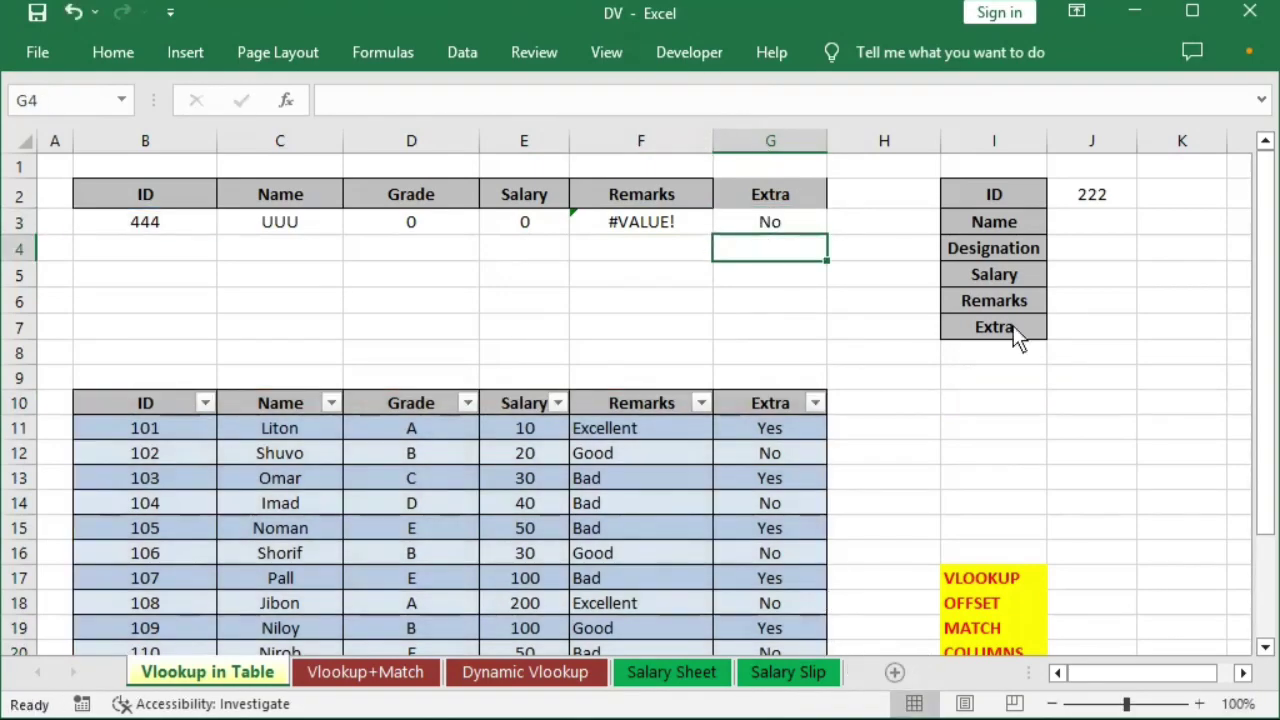
pyautogui.click(1243, 672)
pyautogui.click(1243, 672)
pyautogui.click(1243, 672)
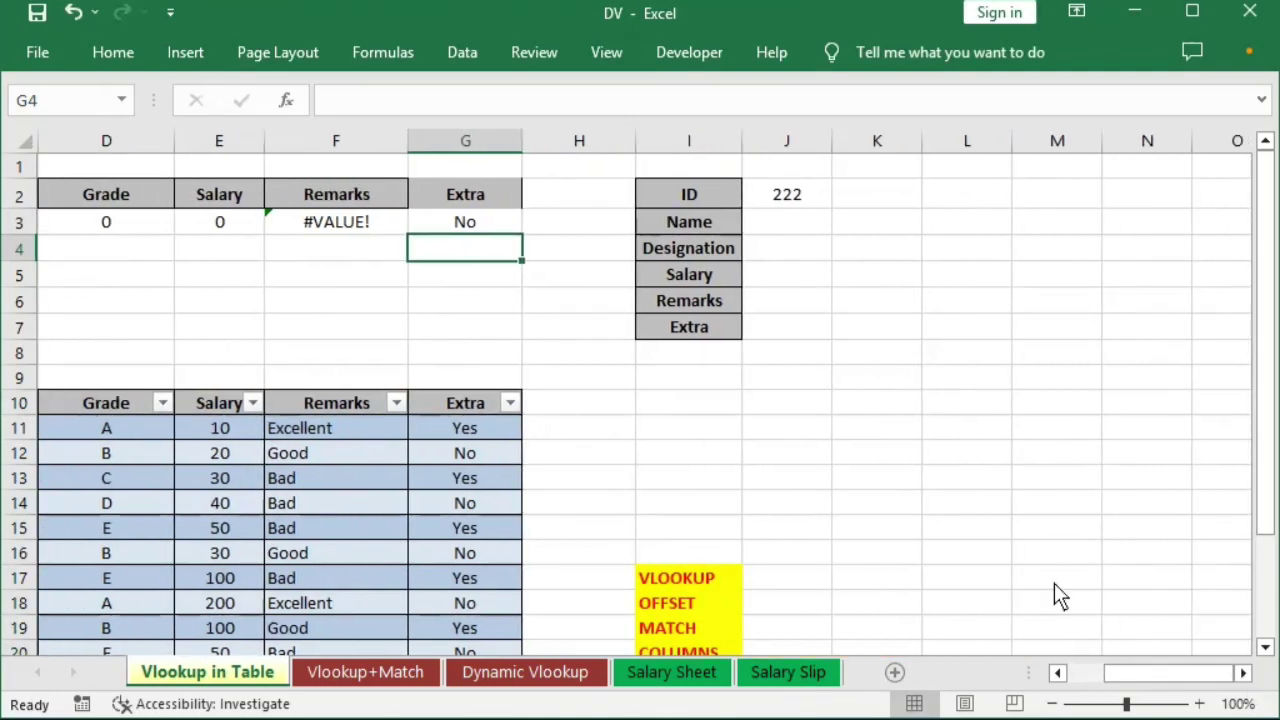
pyautogui.click(774, 222)
pyautogui.click(100, 230)
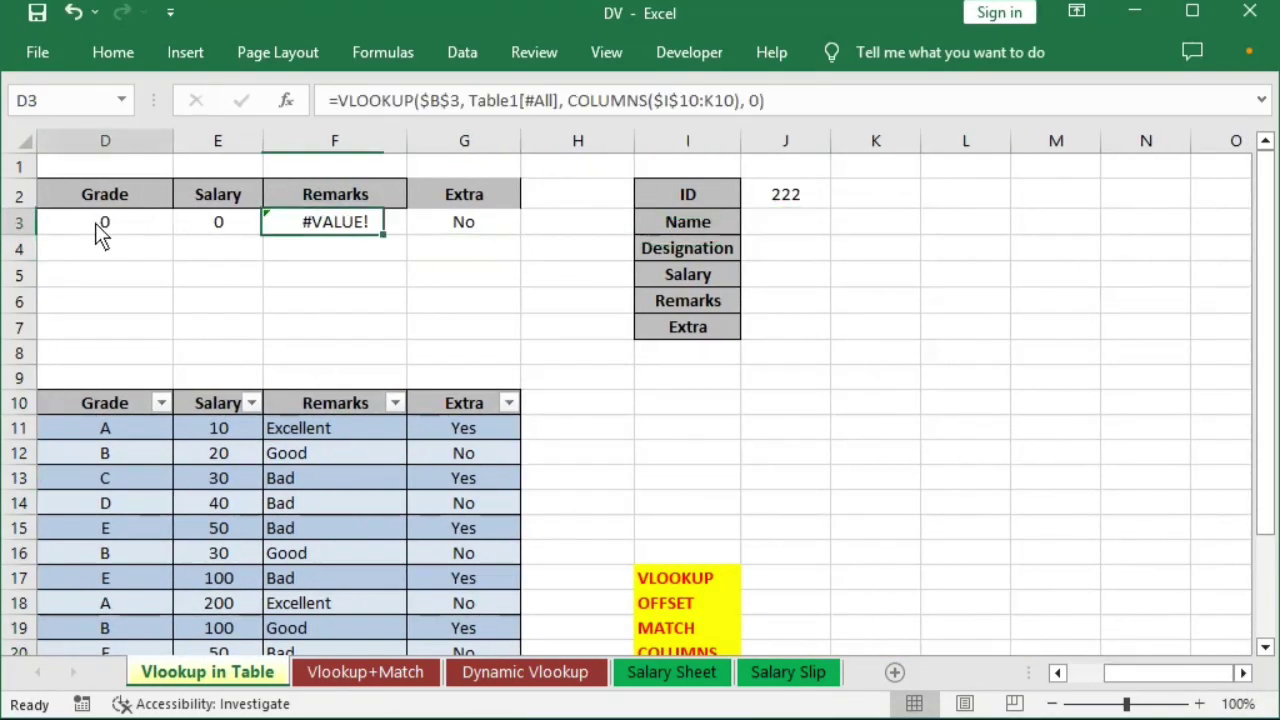
pyautogui.moveTo(100, 232); pyautogui.dragTo(440, 243)
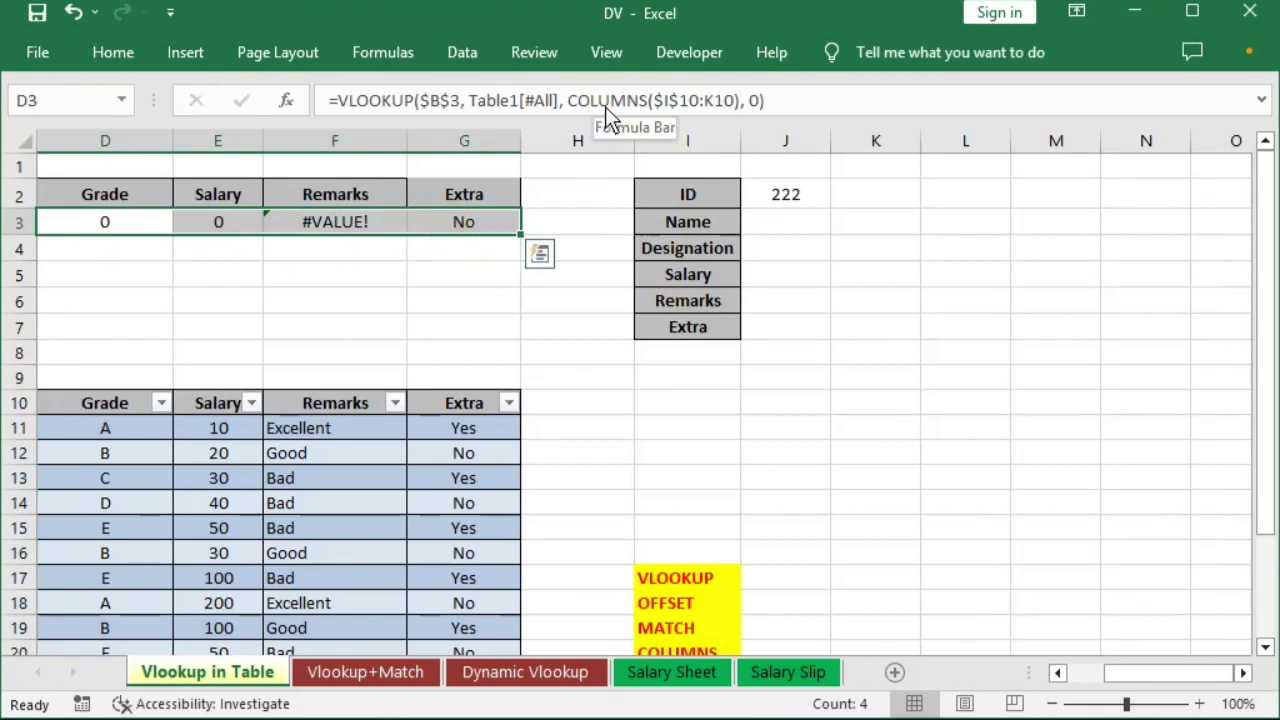
pyautogui.click(786, 226)
pyautogui.moveTo(788, 249); pyautogui.dragTo(793, 322)
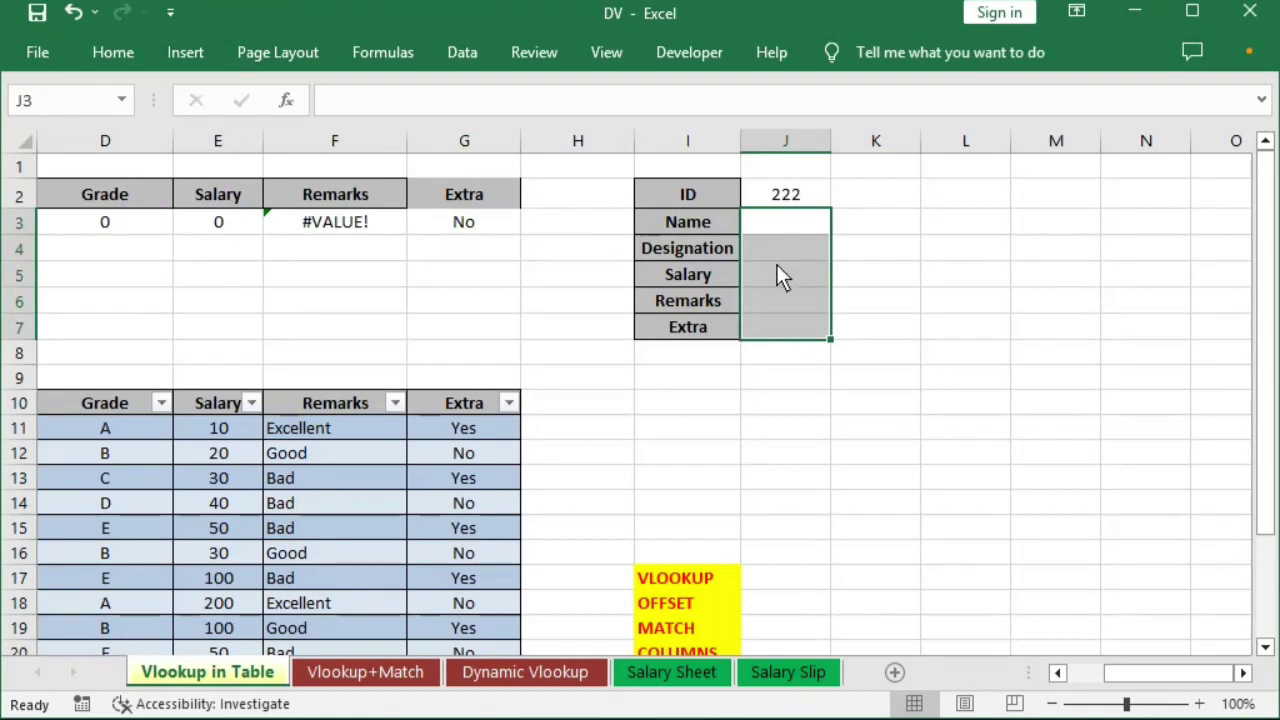
pyautogui.click(771, 220)
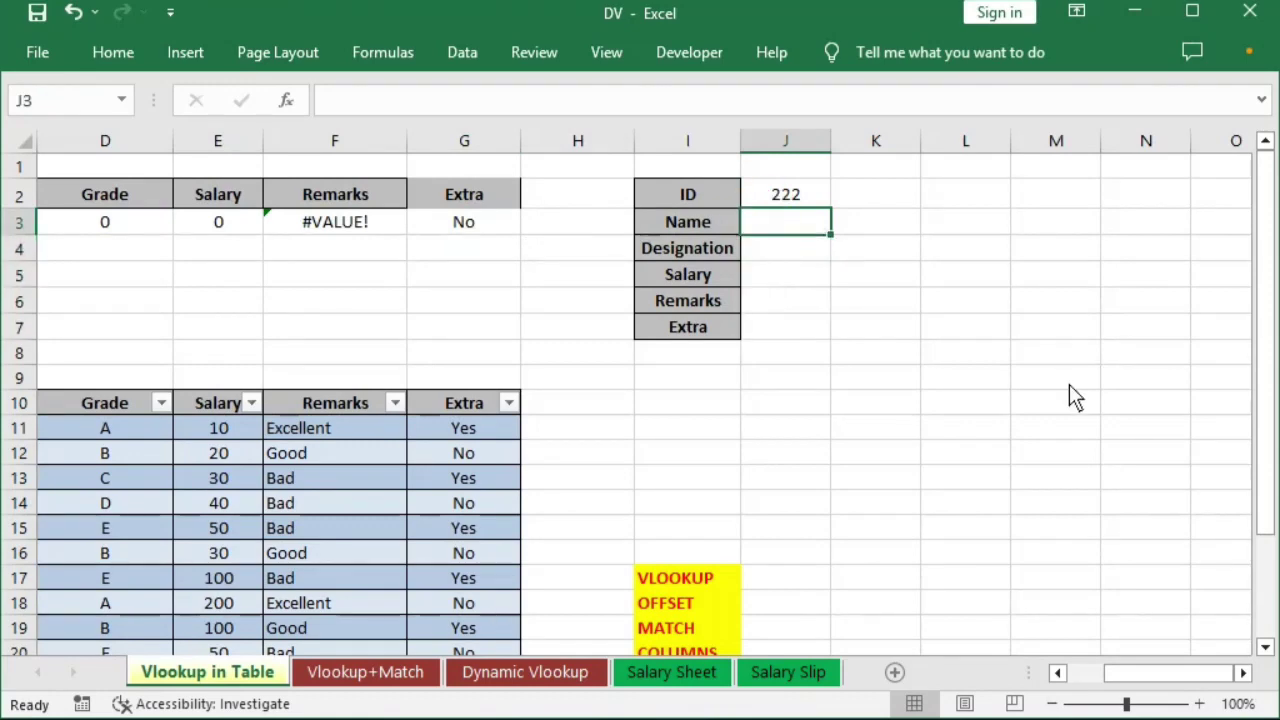
# - Copy D3's lookup formula to J3 and change its lookup value from $B$3 to $J$2
pyautogui.click(100, 226)
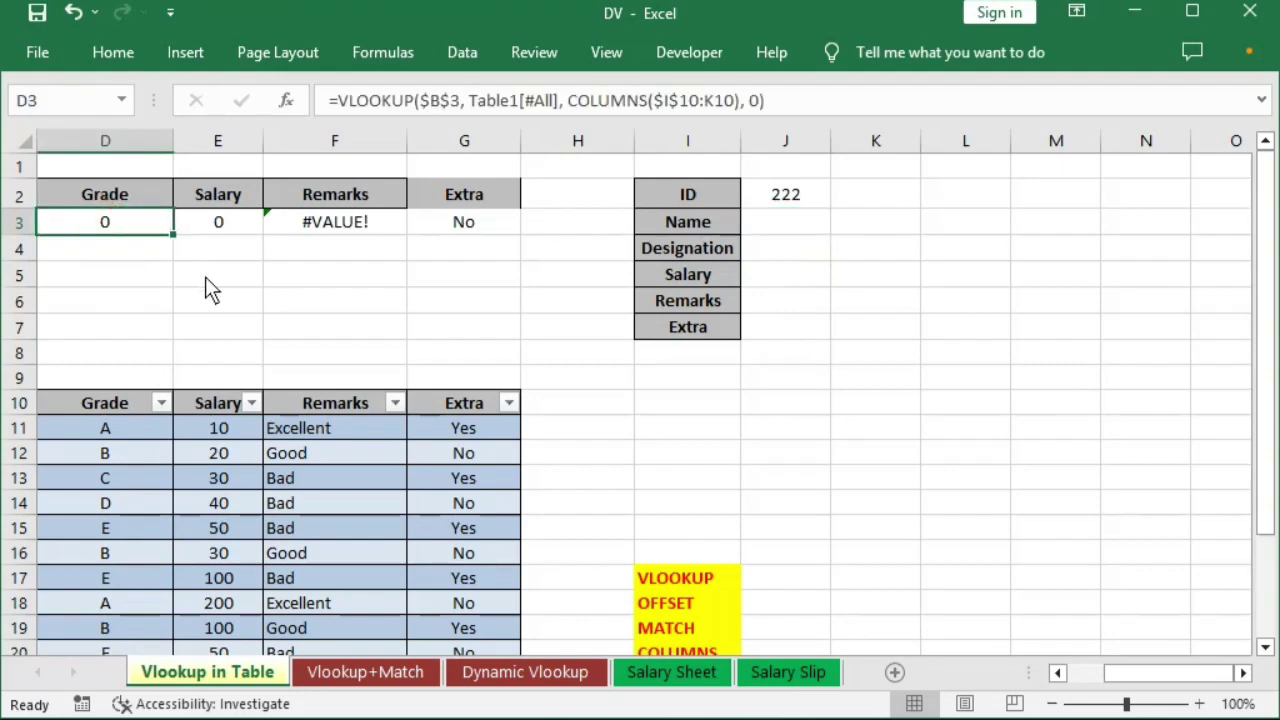
pyautogui.hotkey('ctrl', 'c')
pyautogui.click(803, 225)
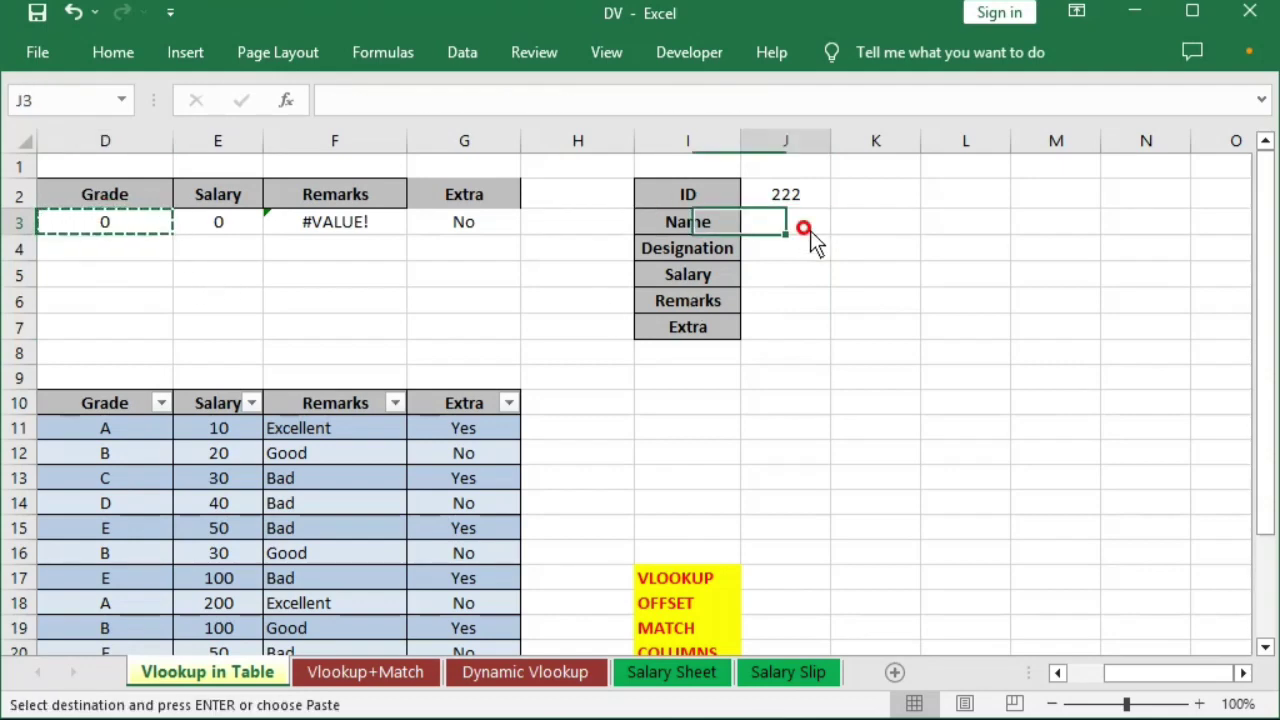
pyautogui.hotkey('ctrl', 'v')
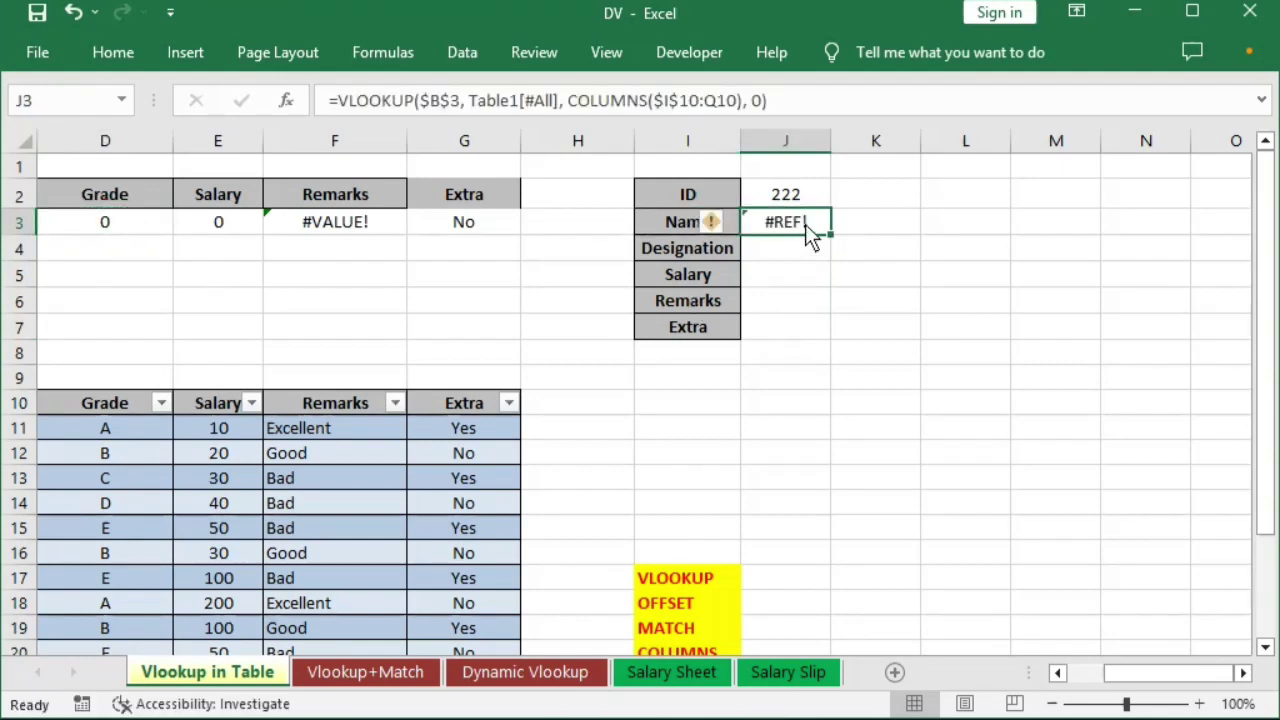
pyautogui.doubleClick(805, 224)
pyautogui.click(702, 222)
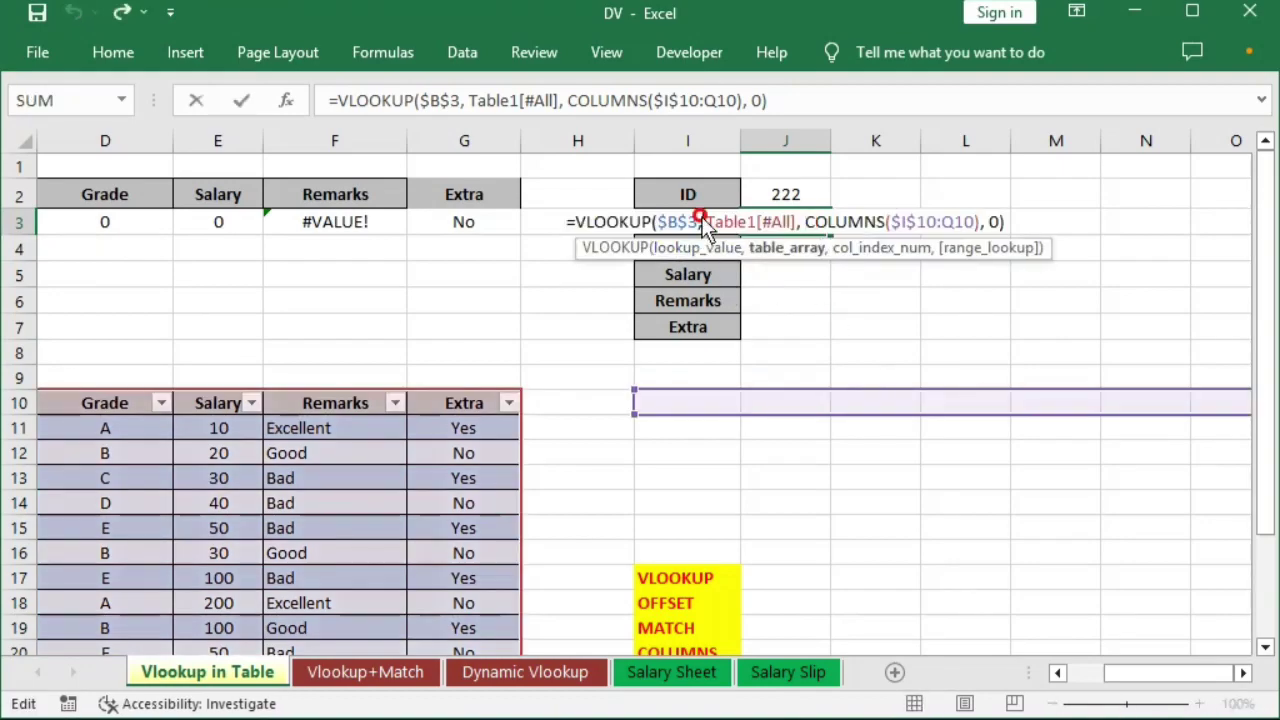
pyautogui.press('BackSpace')
pyautogui.press('BackSpace')
pyautogui.press('BackSpace')
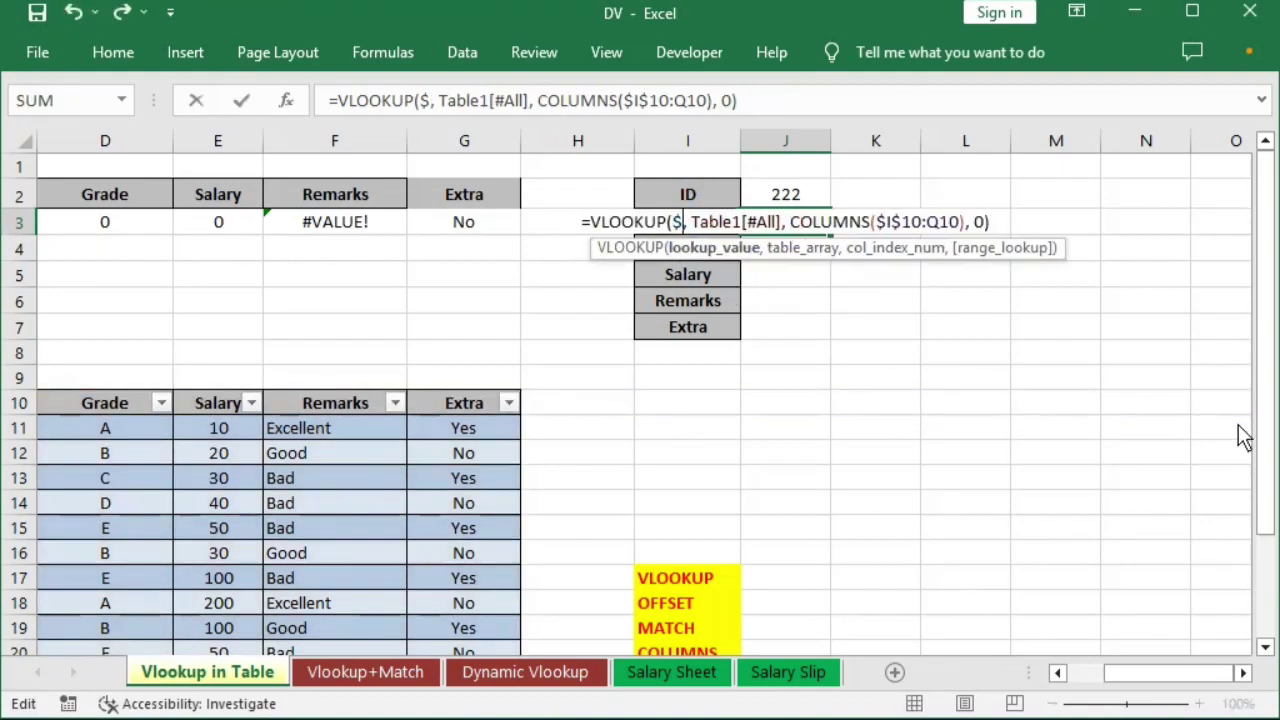
pyautogui.press('BackSpace')
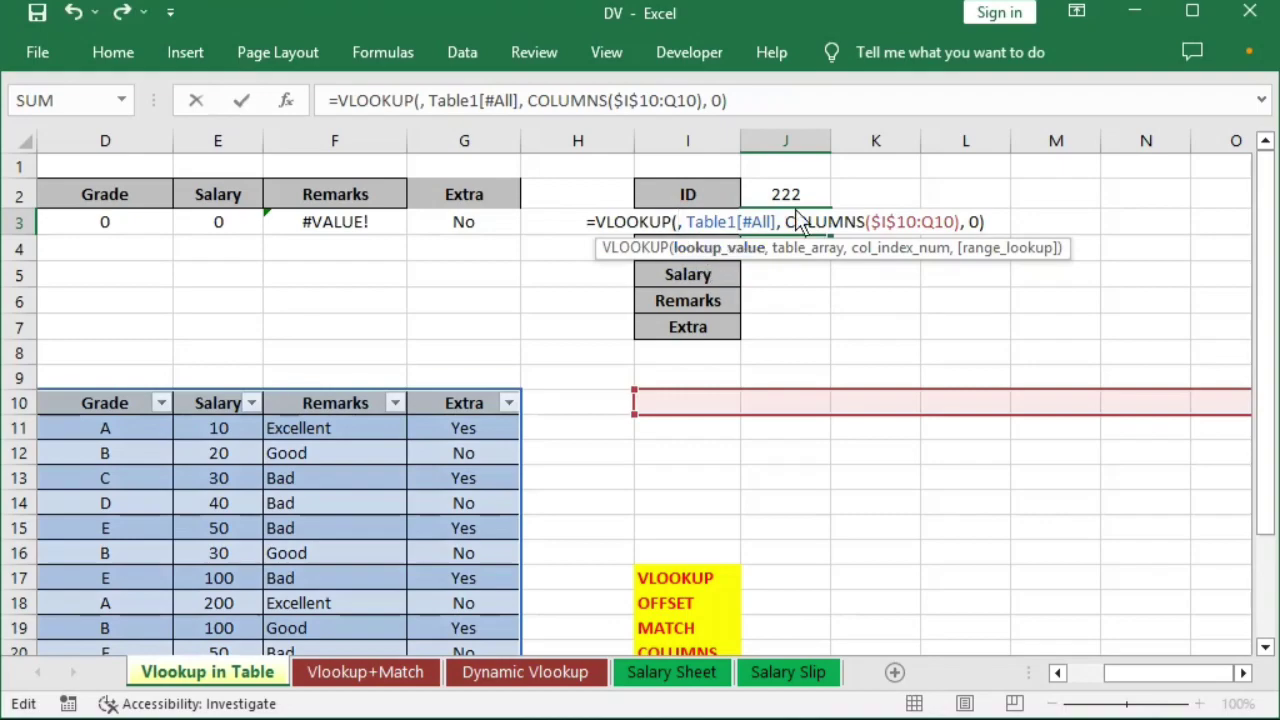
pyautogui.click(799, 195)
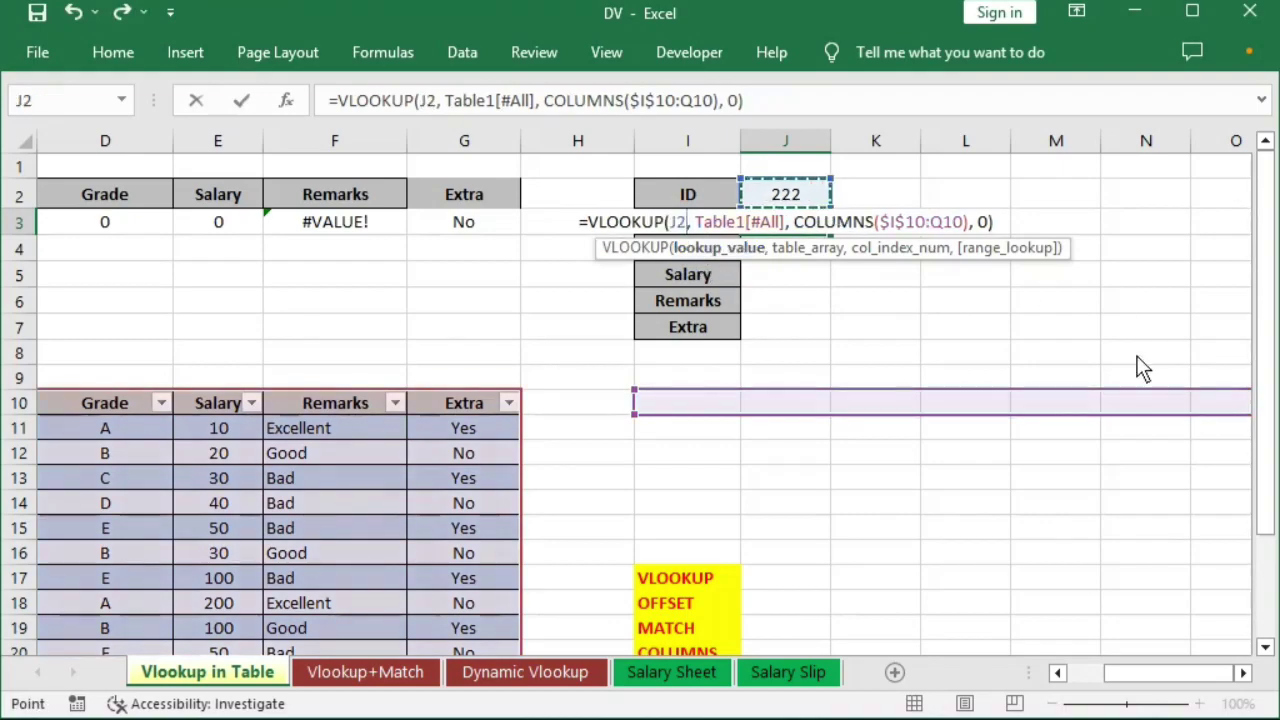
pyautogui.press('F4')
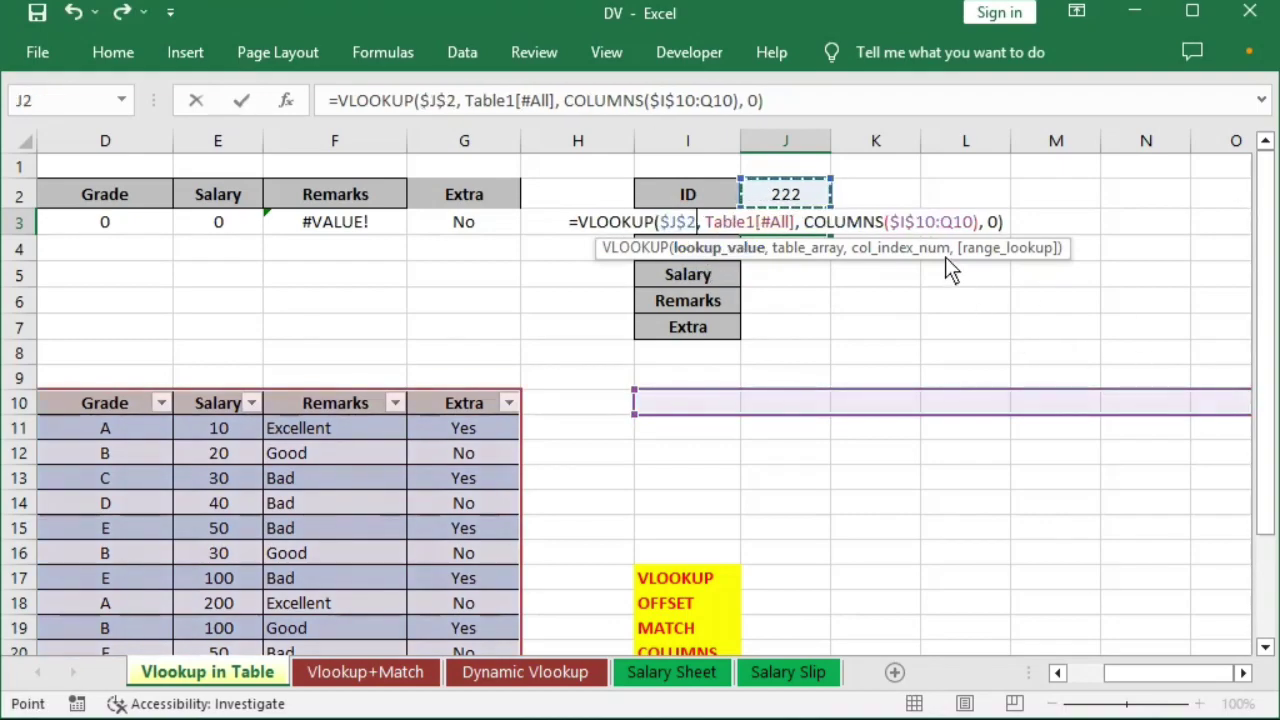
# - Replace the COLUMNS argument with ROWS($L$8:L9) as the column index
pyautogui.moveTo(805, 222); pyautogui.dragTo(976, 222)
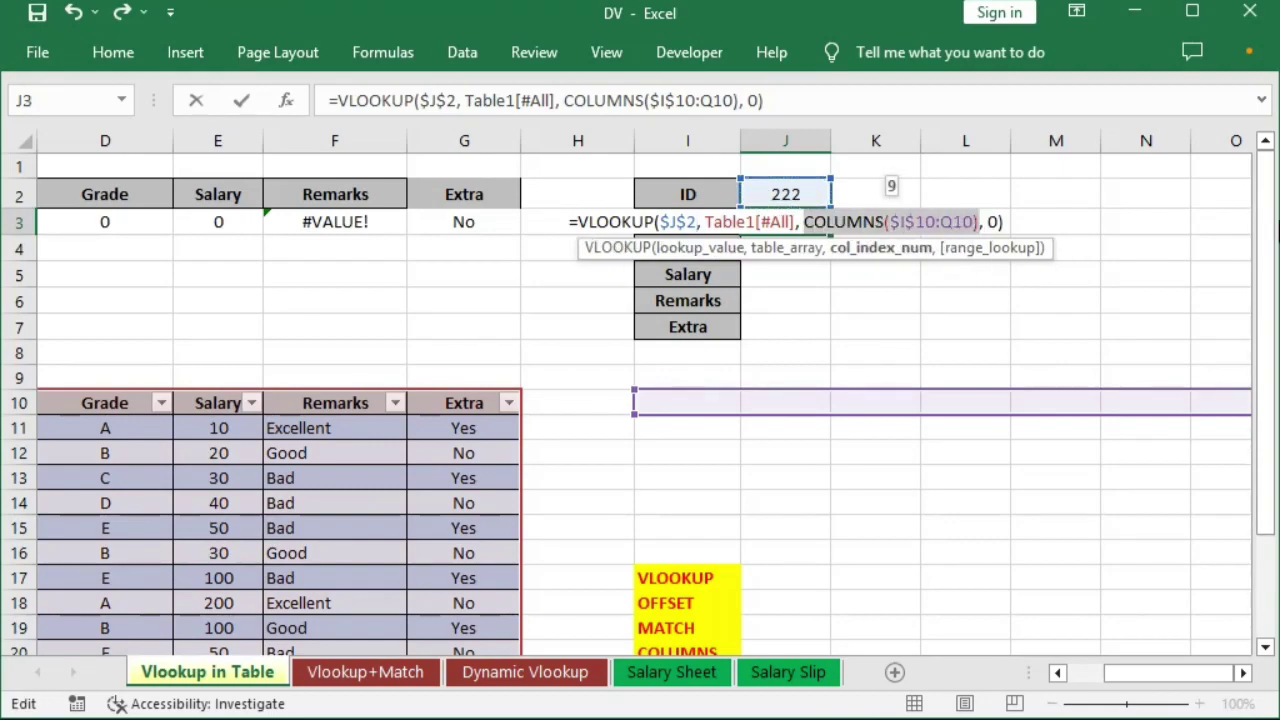
pyautogui.press('Delete')
pyautogui.write('r')
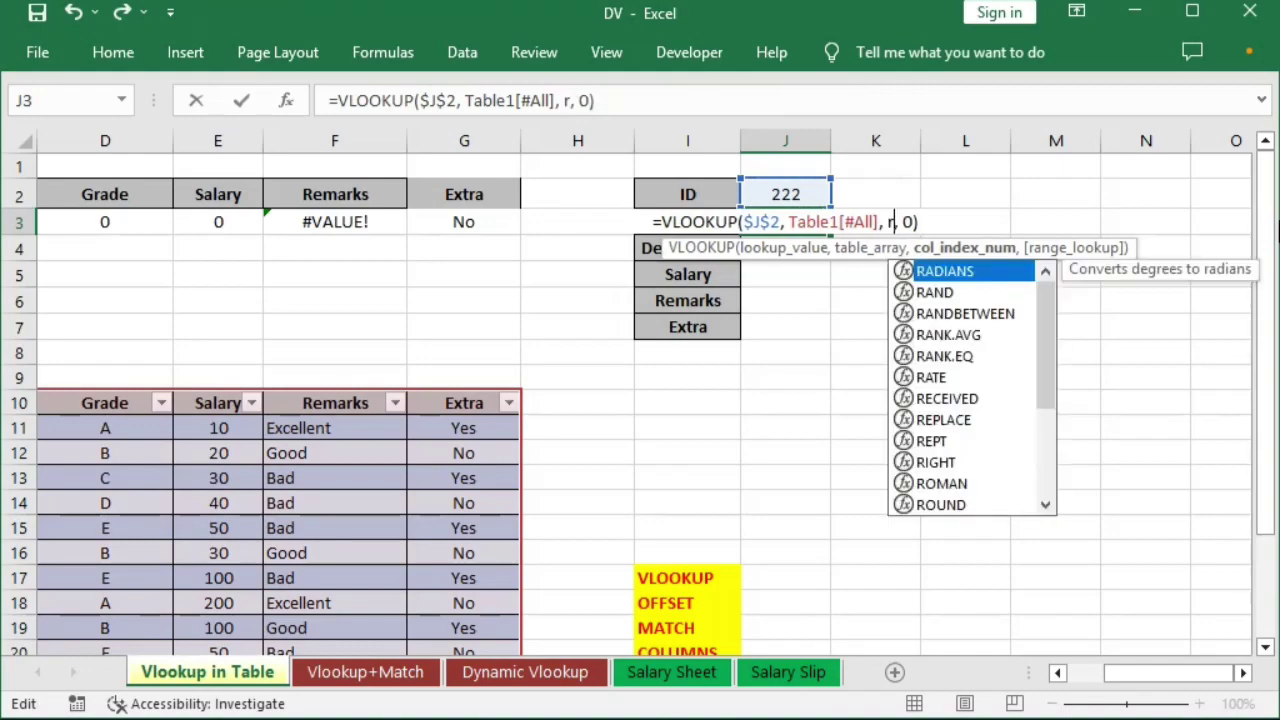
pyautogui.write('ows')
pyautogui.press('Tab')
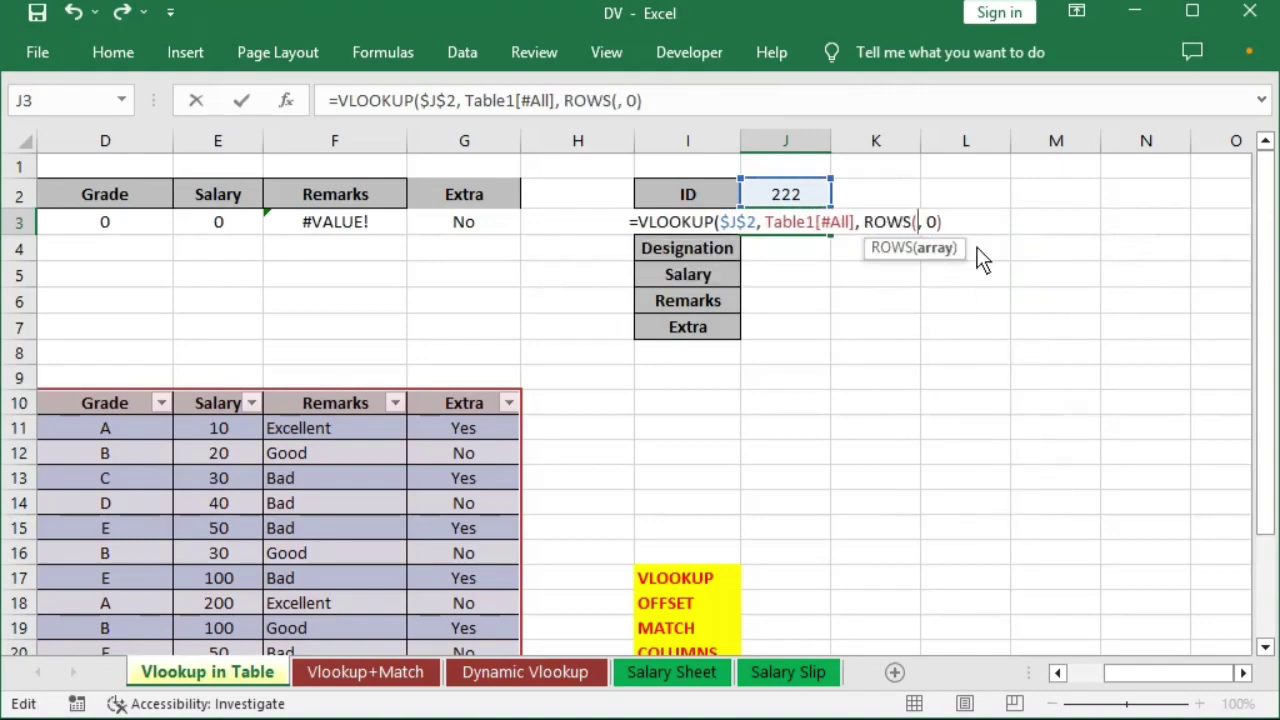
pyautogui.moveTo(980, 362); pyautogui.dragTo(985, 385)
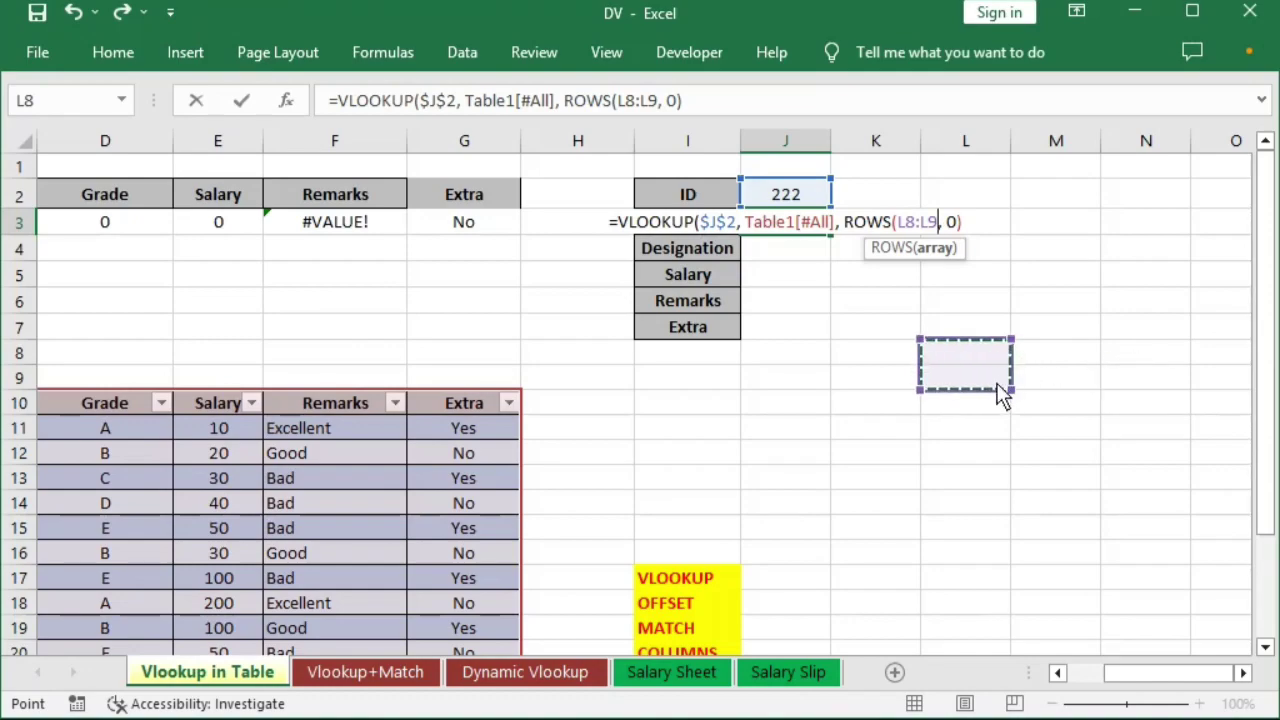
pyautogui.write(')')
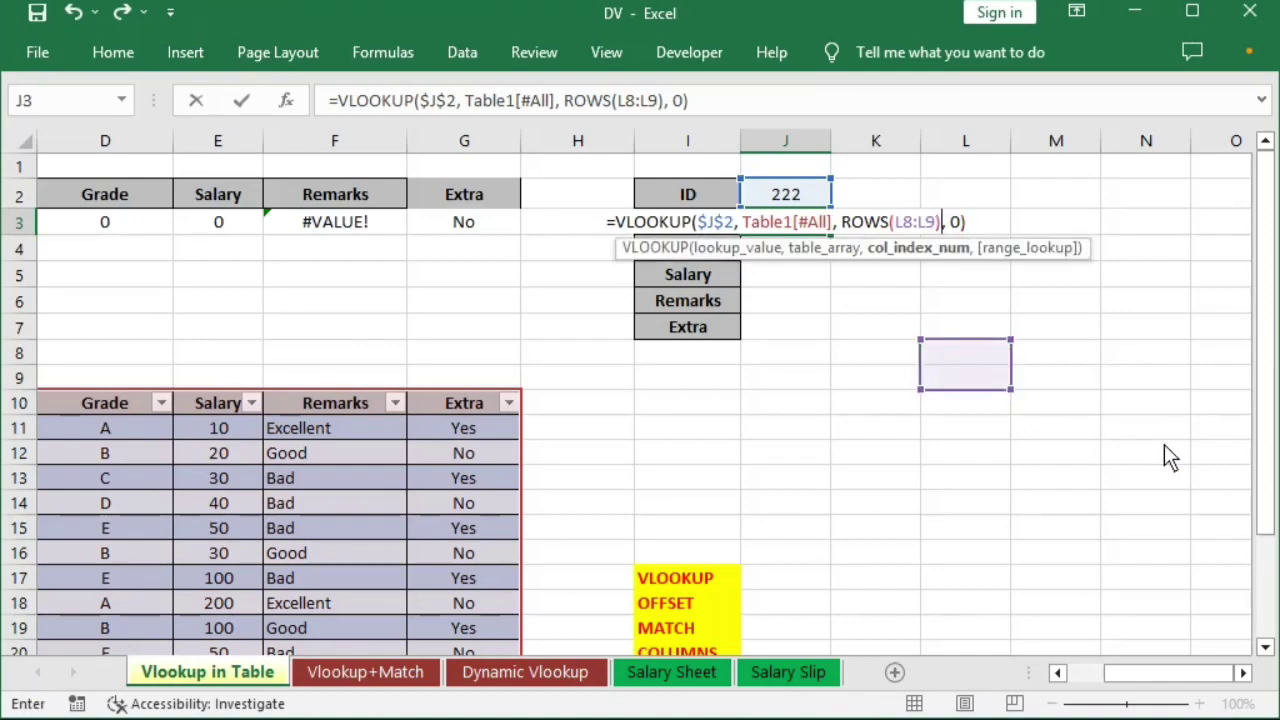
pyautogui.click(895, 224)
pyautogui.press('F4')
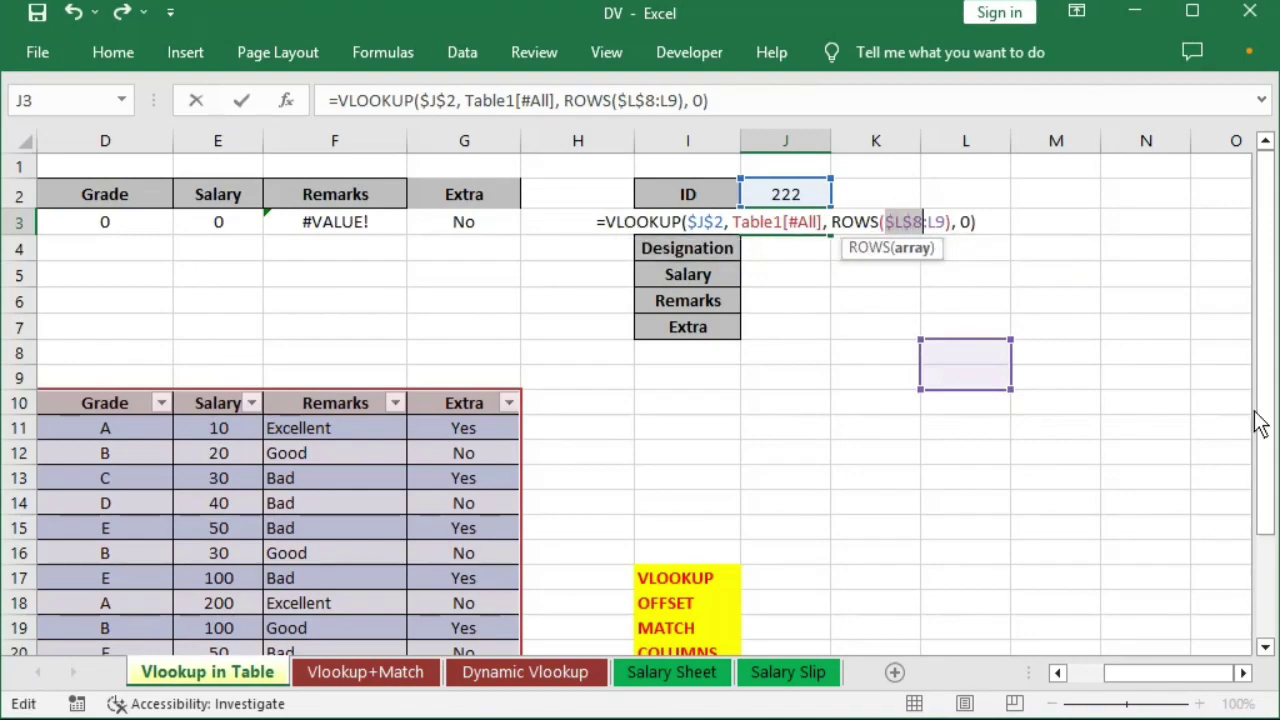
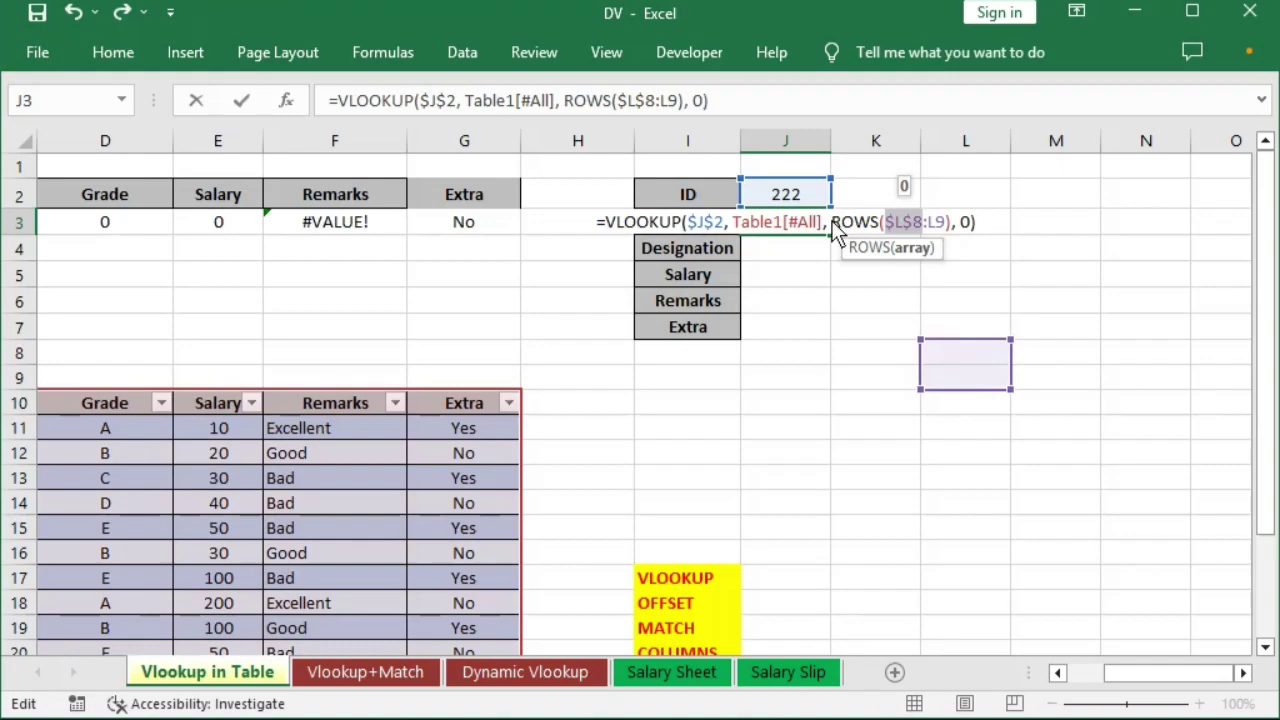
# - Verify that the ROWS($L$8:L9) part of J3's Name lookup evaluates to 2, then commit the formula
pyautogui.moveTo(833, 222); pyautogui.dragTo(953, 222)
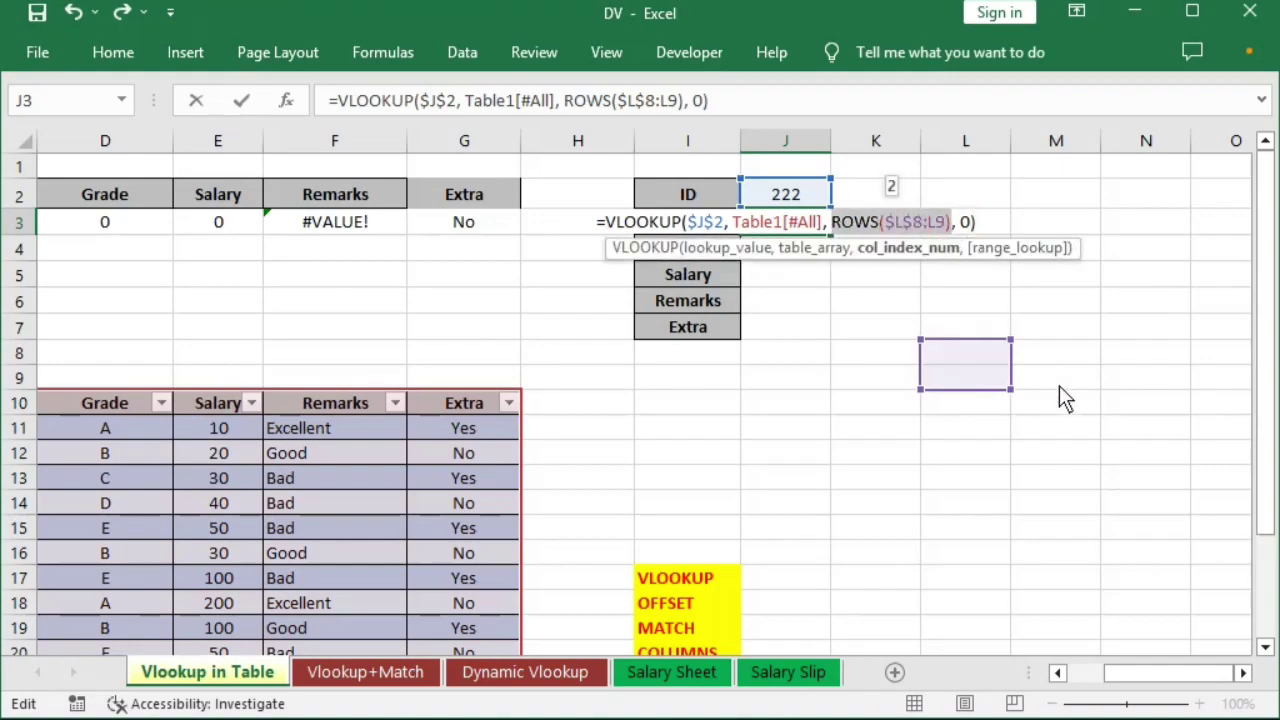
pyautogui.press('F9')
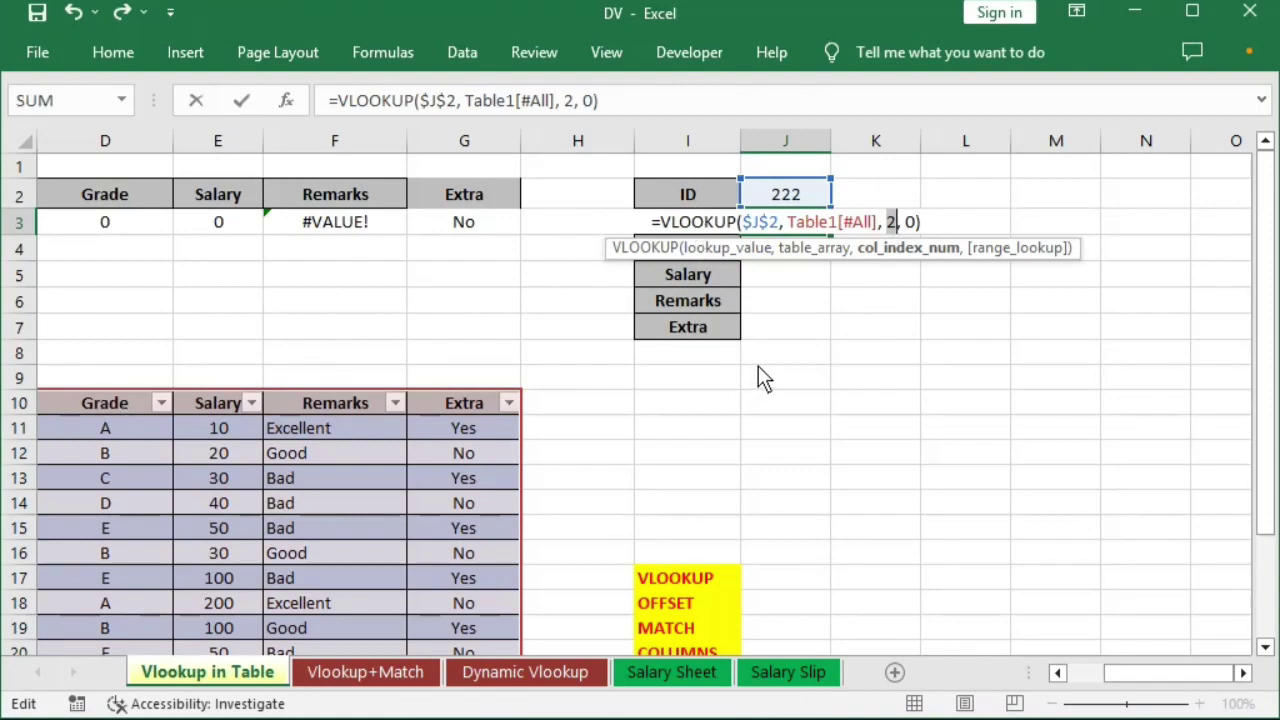
pyautogui.hotkey('ctrl', 'z')
pyautogui.press('Return')
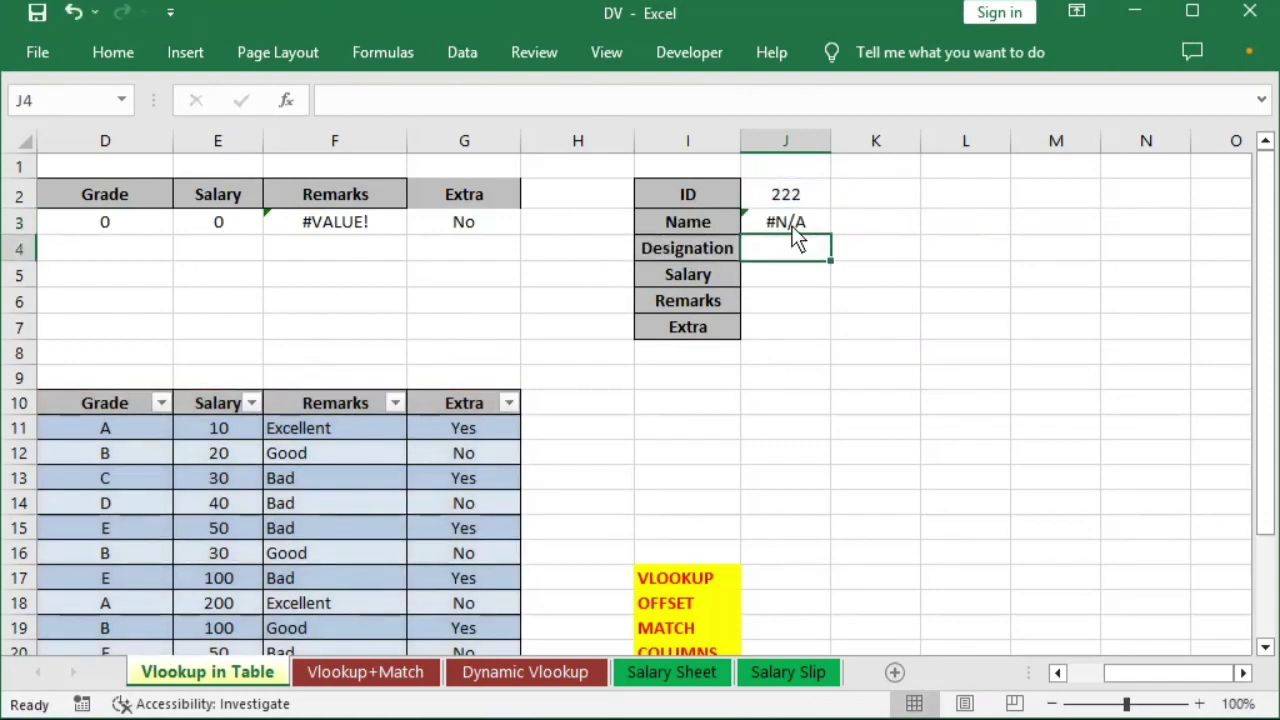
pyautogui.click(790, 228)
# - Change the lookup ID in J2 to 112 so the #N/A Name becomes XYZ
pyautogui.moveTo(1130, 686); pyautogui.dragTo(1092, 686)
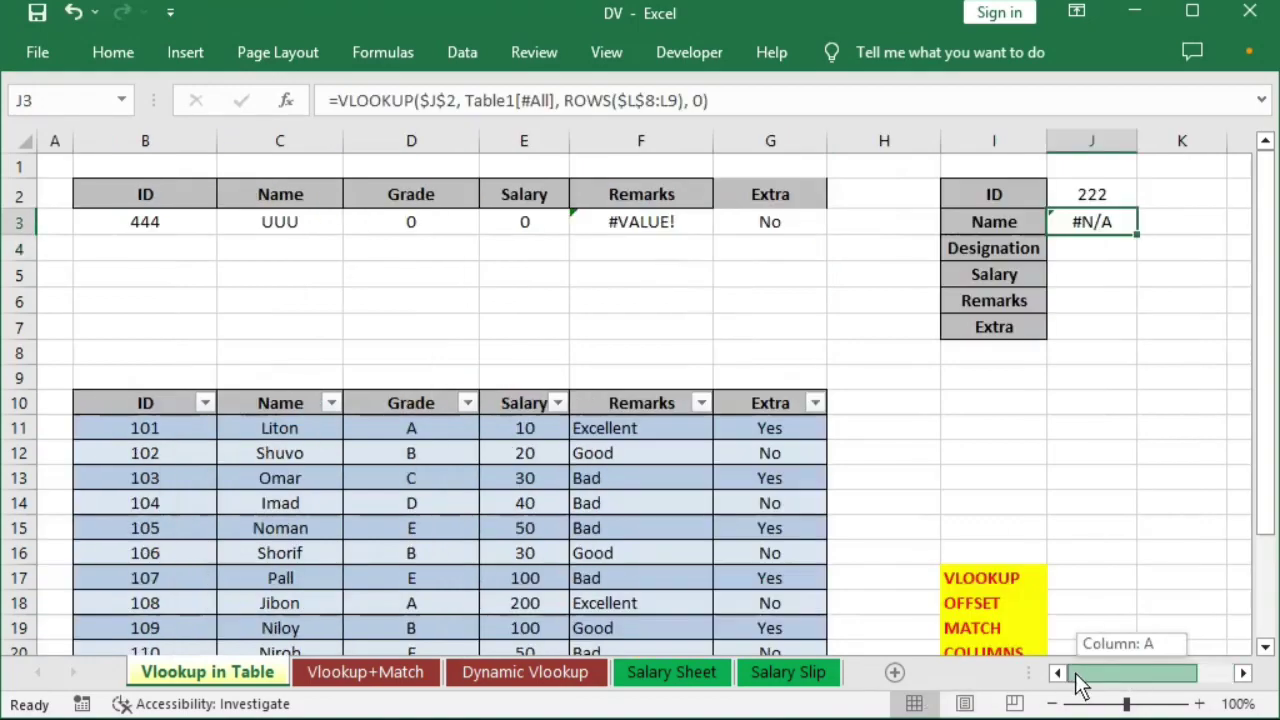
pyautogui.scroll(-2, 333, 560)
pyautogui.click(299, 595)
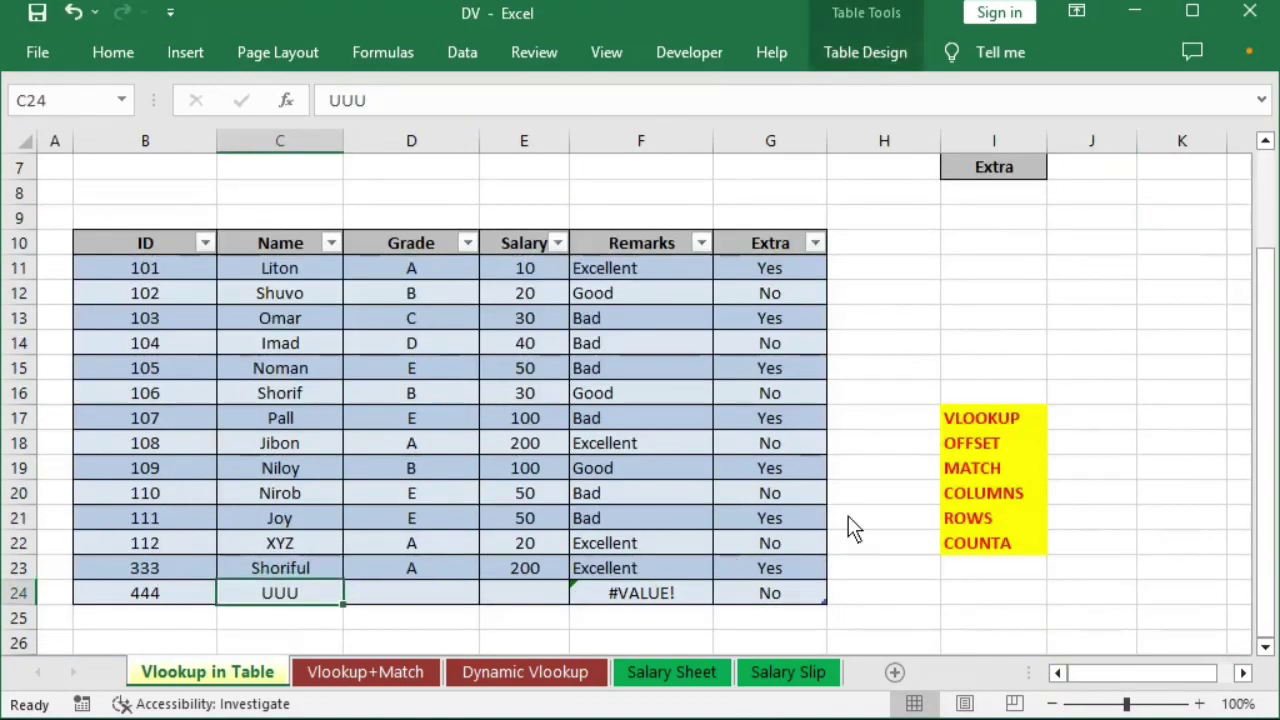
pyautogui.scroll(2, 848, 515)
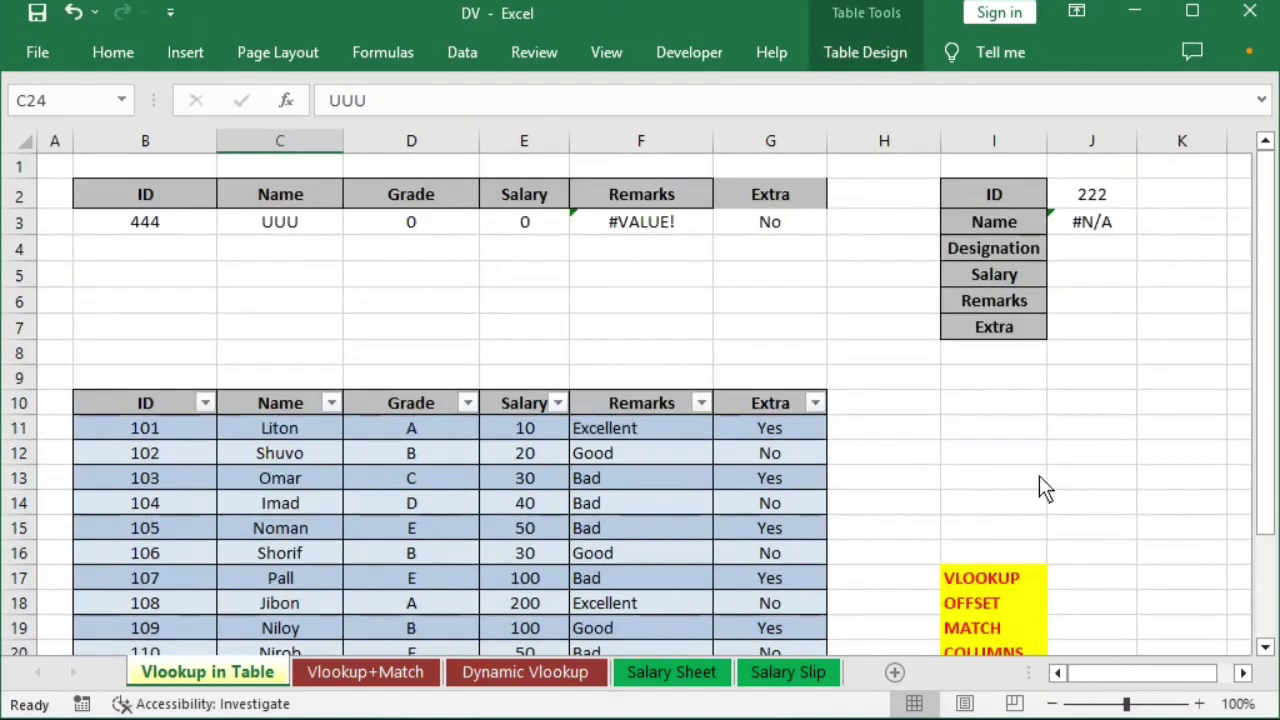
pyautogui.click(1105, 205)
pyautogui.click(1109, 228)
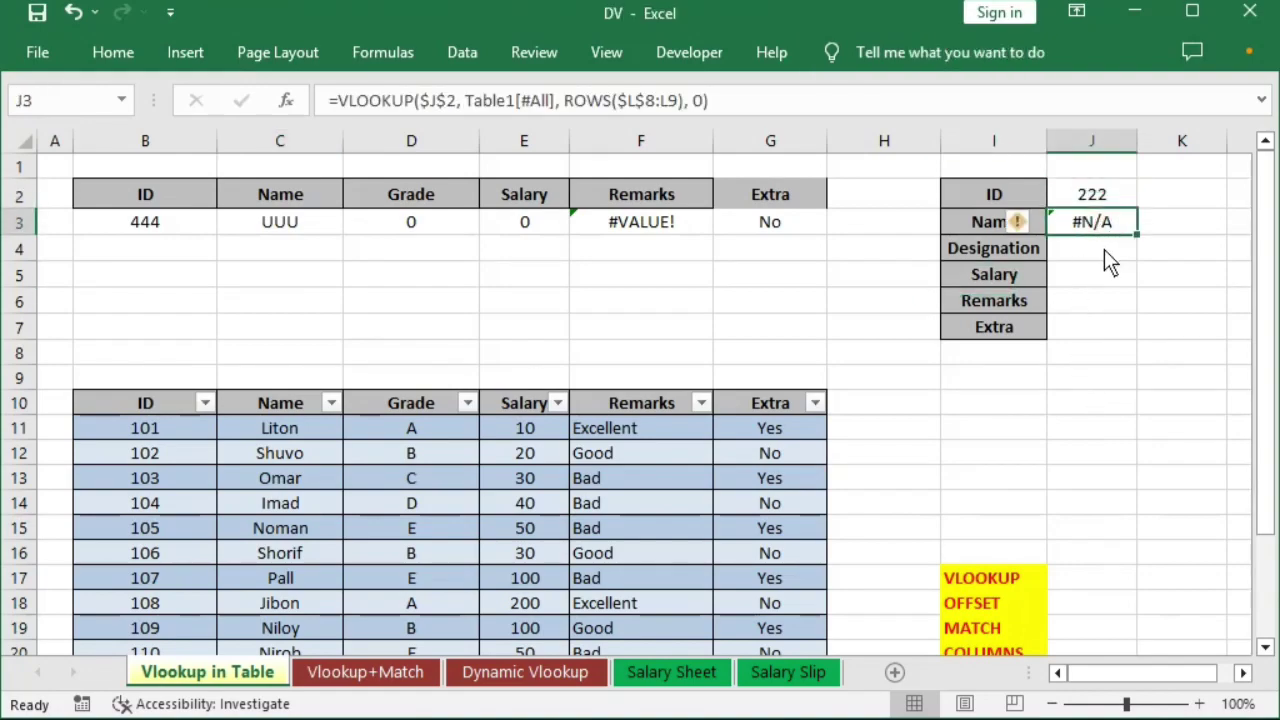
pyautogui.click(1110, 204)
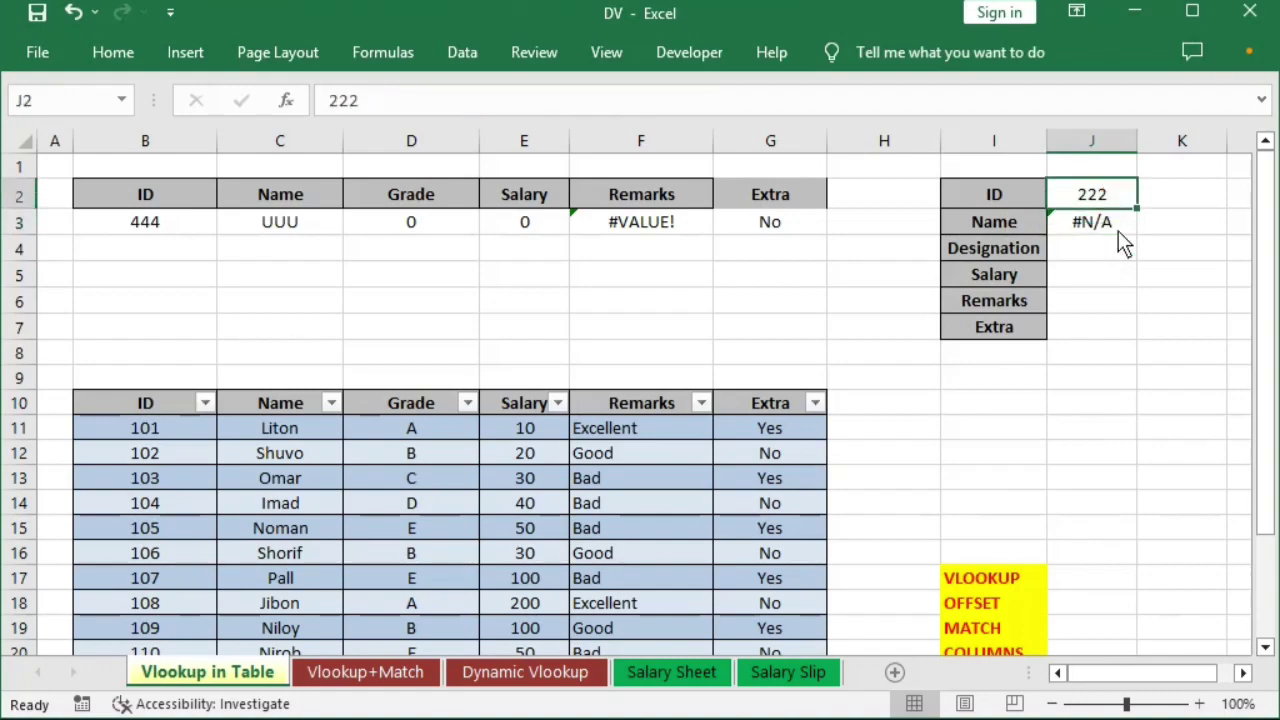
pyautogui.write('112')
pyautogui.press('Return')
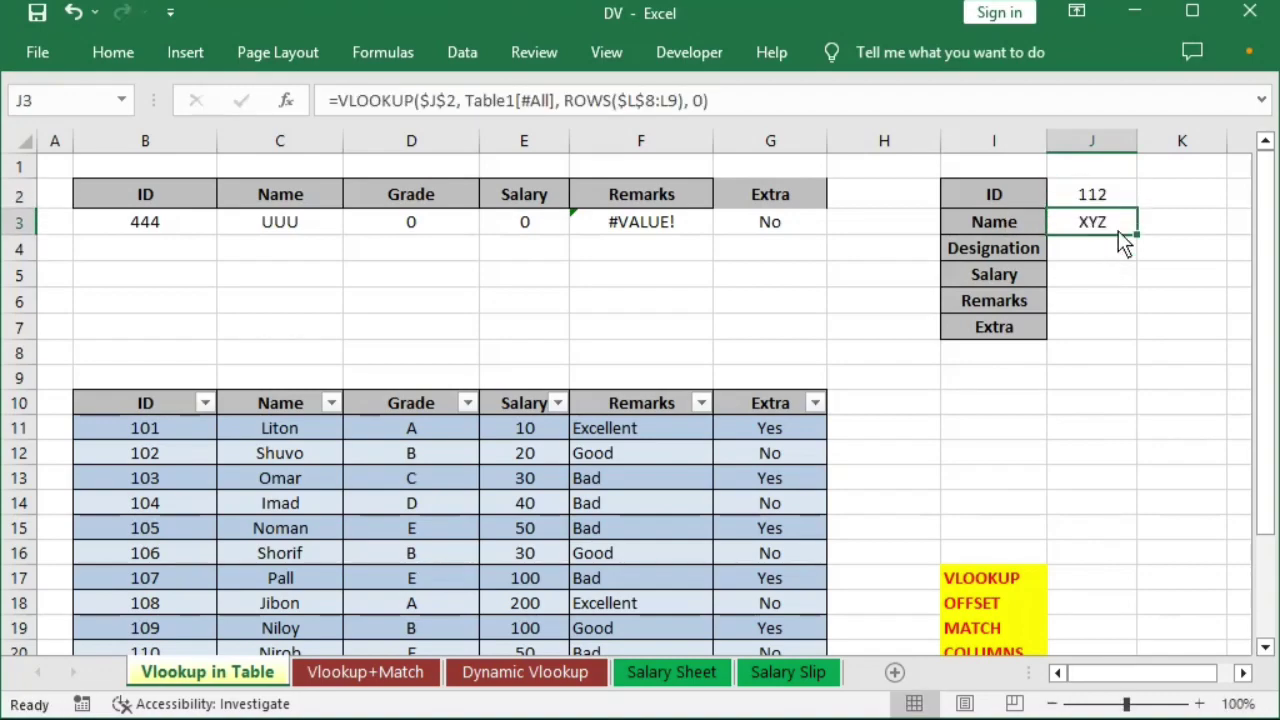
# - Set the lookup ID in J2 to 333
pyautogui.scroll(-1, 334, 520)
pyautogui.scroll(-2, 325, 543)
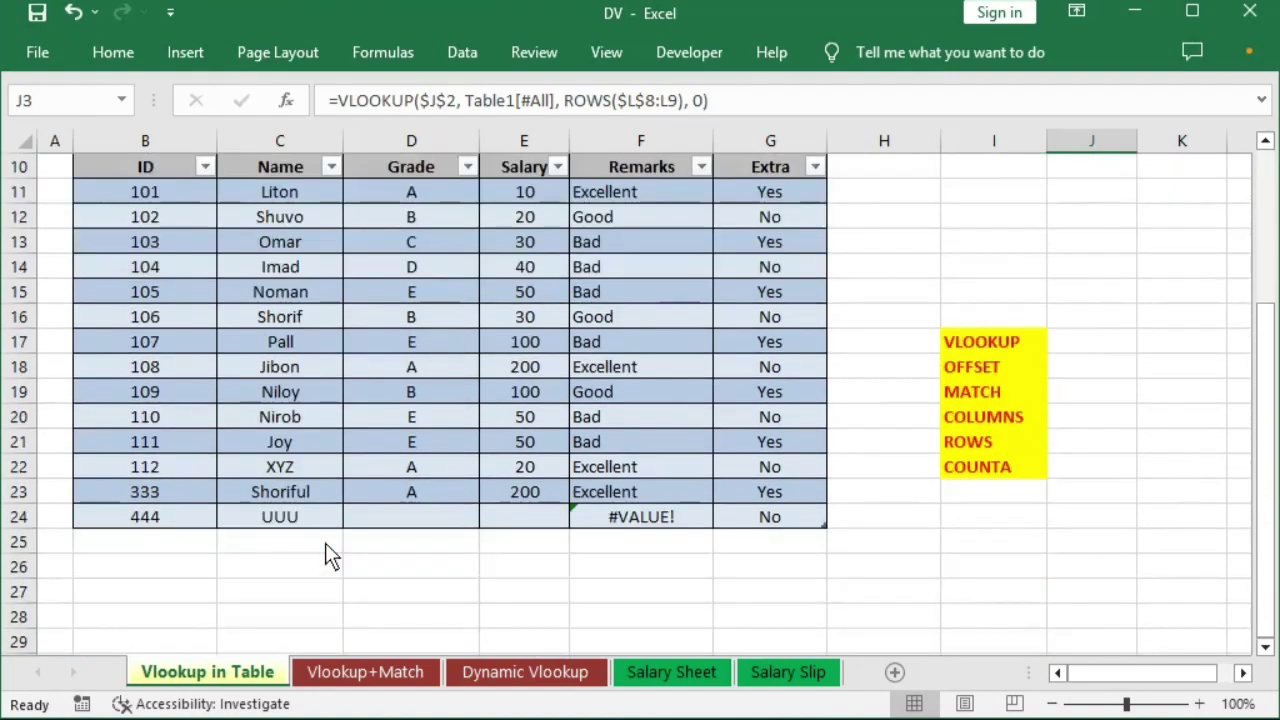
pyautogui.scroll(1, 306, 505)
pyautogui.scroll(1, 643, 452)
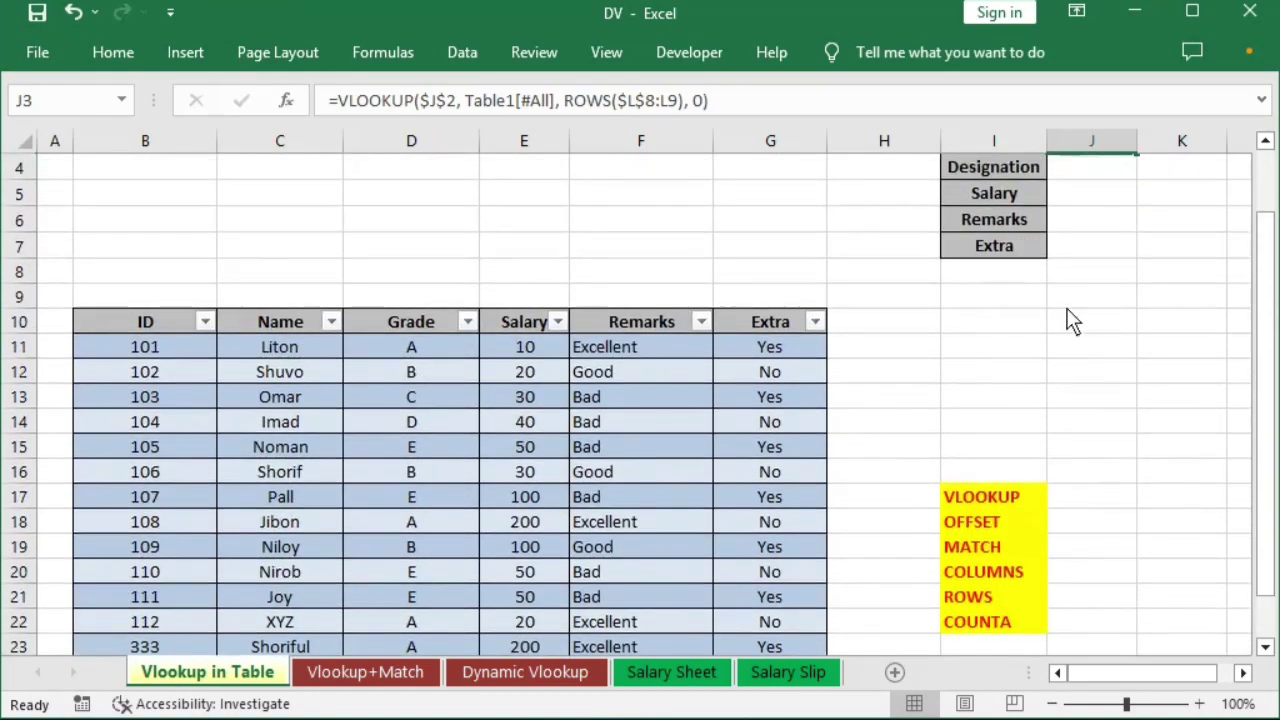
pyautogui.scroll(1, 1071, 320)
pyautogui.click(1097, 200)
pyautogui.scroll(-1, 1046, 394)
pyautogui.scroll(-1, 1046, 394)
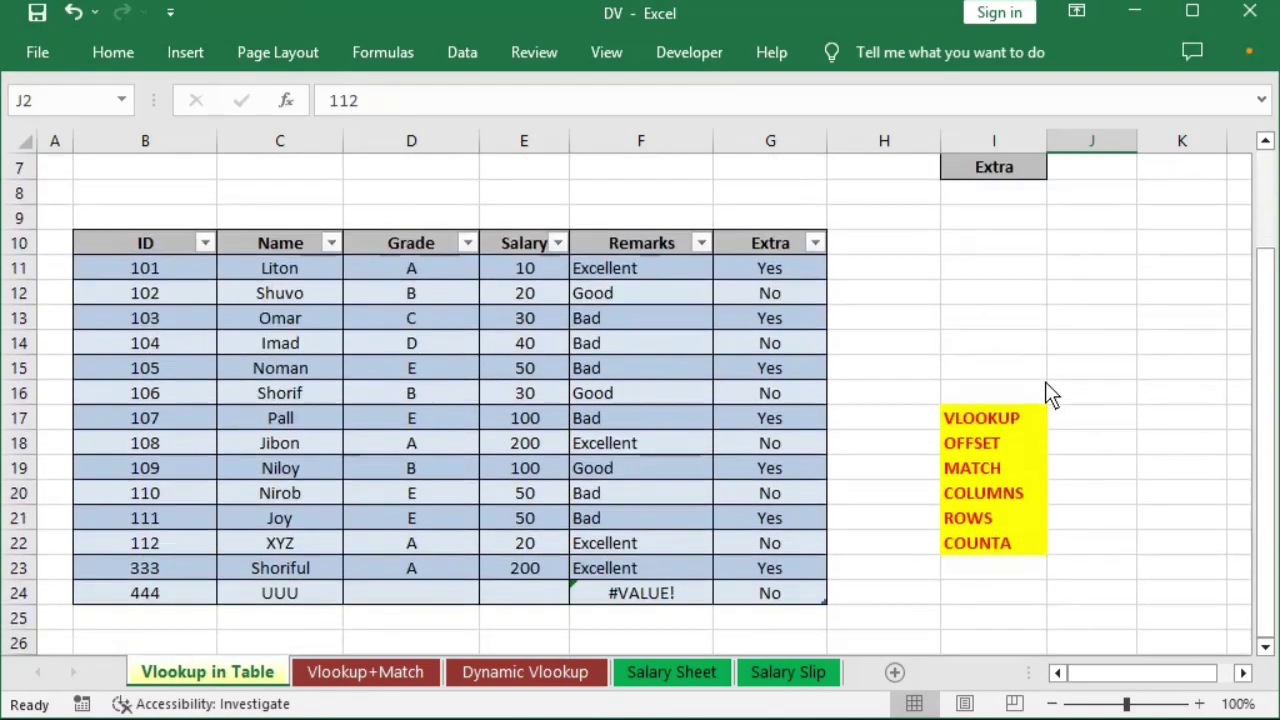
pyautogui.scroll(1, 1046, 394)
pyautogui.scroll(1, 1047, 383)
pyautogui.write('33')
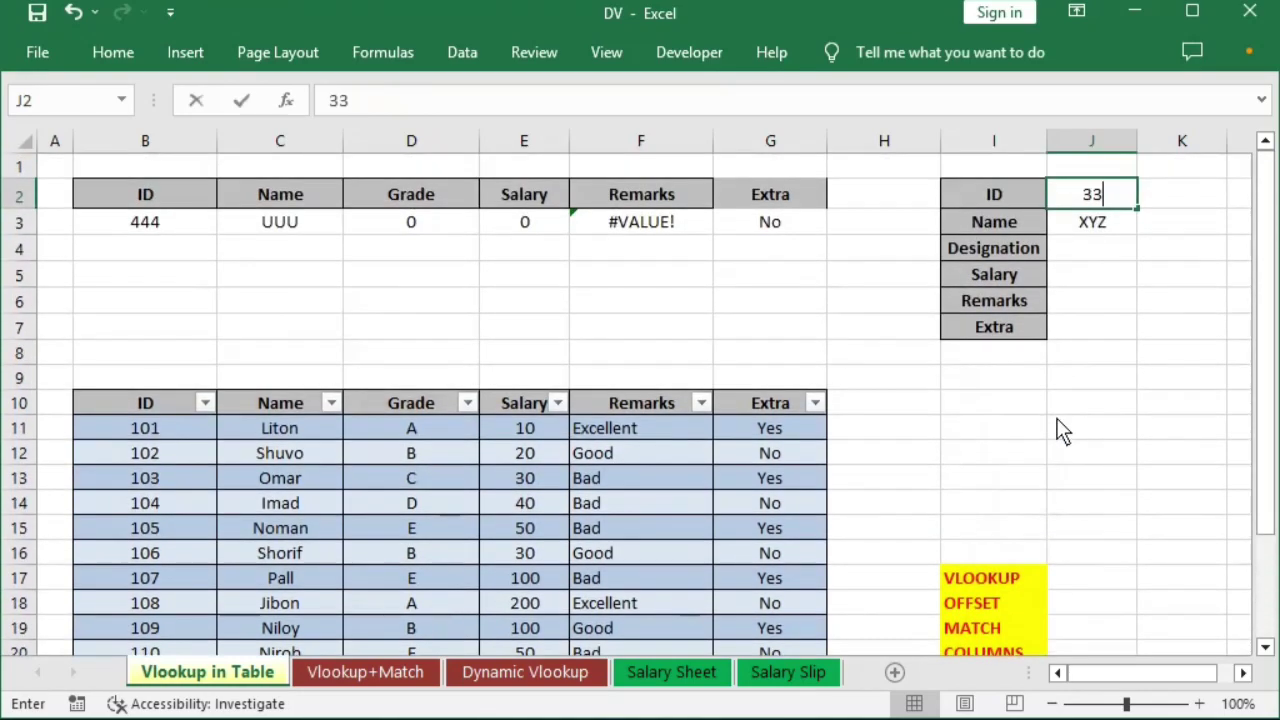
pyautogui.write('3')
pyautogui.press('Return')
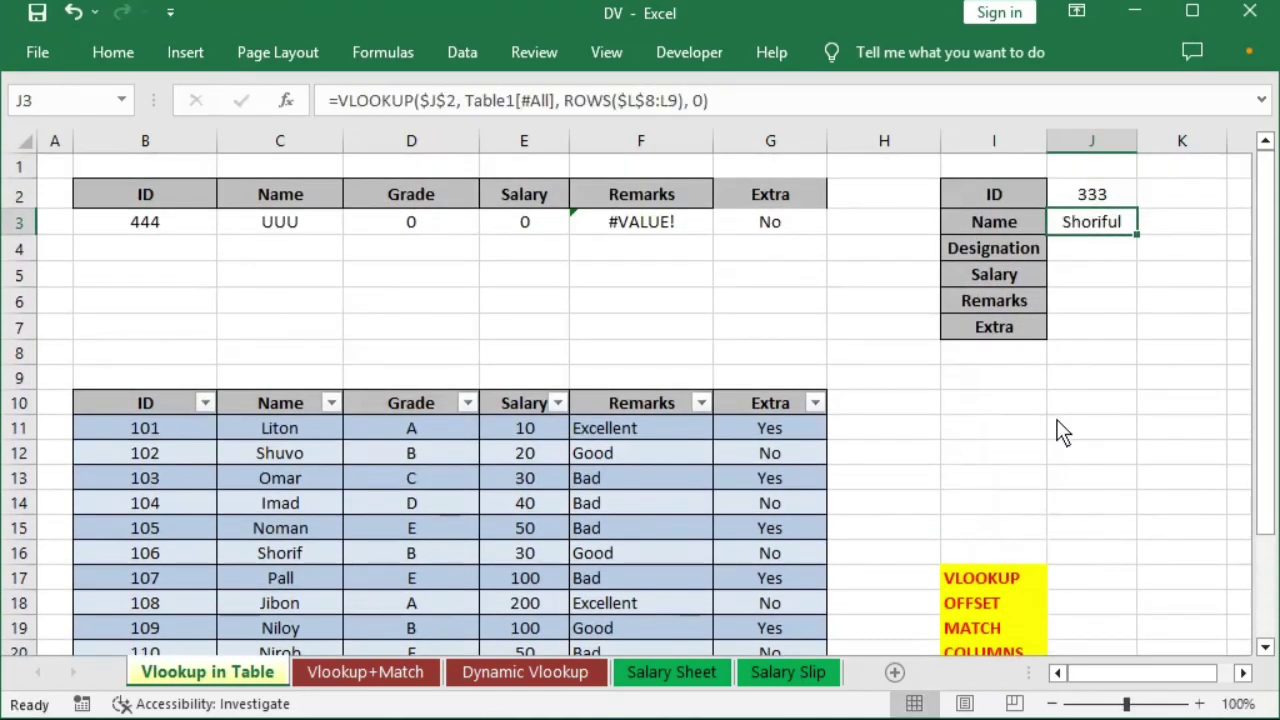
# - Fill J3's lookup down to J7 and compare the results with the matching table row C23:G23
pyautogui.moveTo(1138, 234); pyautogui.dragTo(1138, 340)
pyautogui.click(1113, 258)
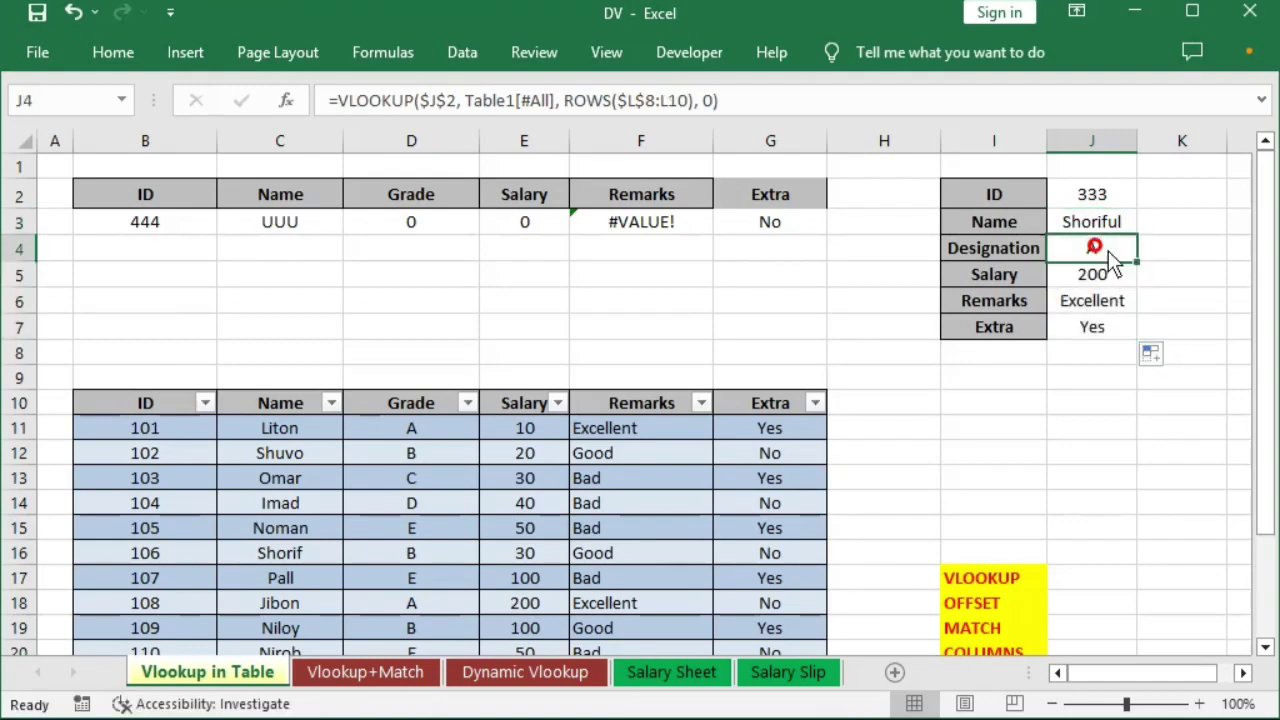
pyautogui.click(1126, 276)
pyautogui.click(1115, 301)
pyautogui.click(1100, 327)
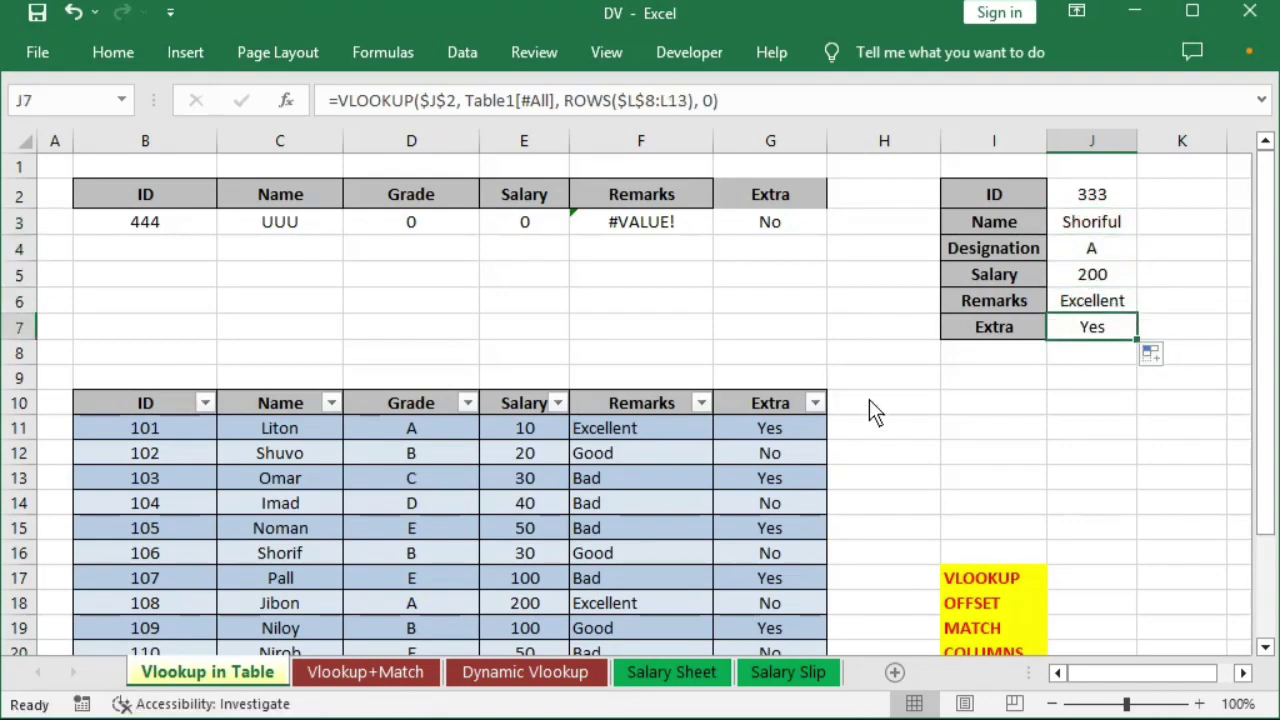
pyautogui.scroll(-2, 869, 399)
pyautogui.scroll(-1, 654, 491)
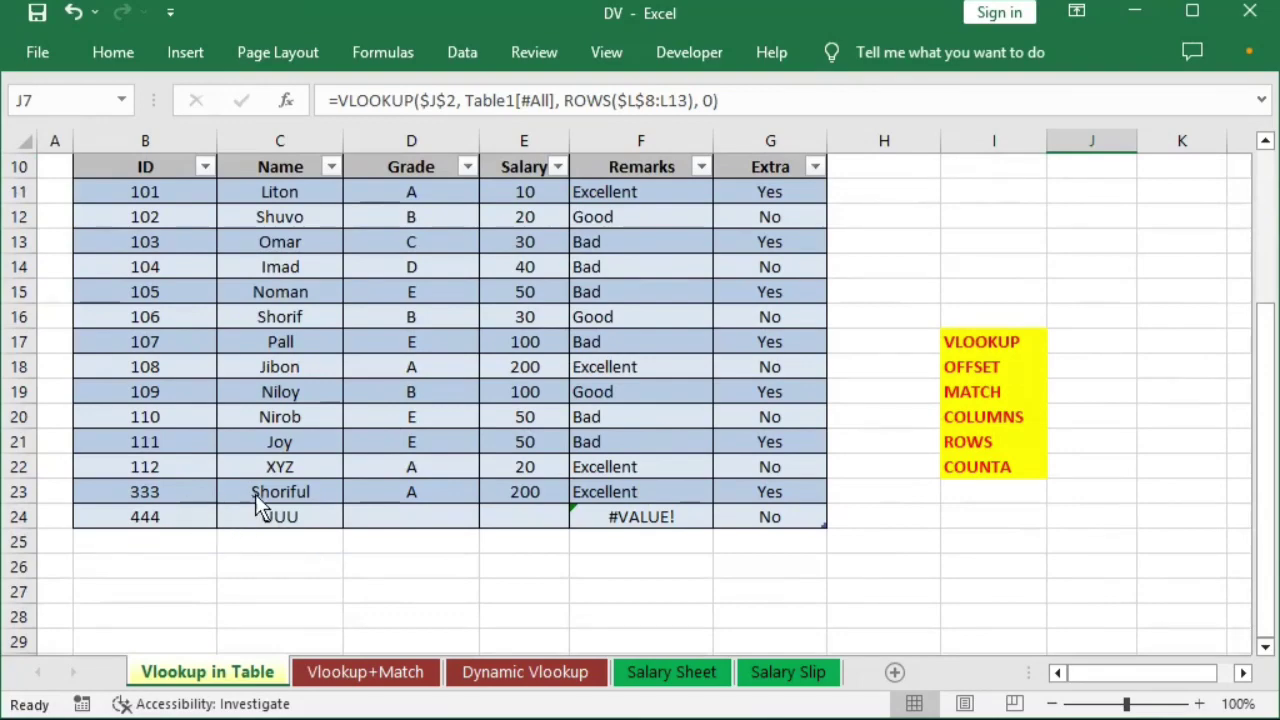
pyautogui.moveTo(255, 494); pyautogui.dragTo(755, 495)
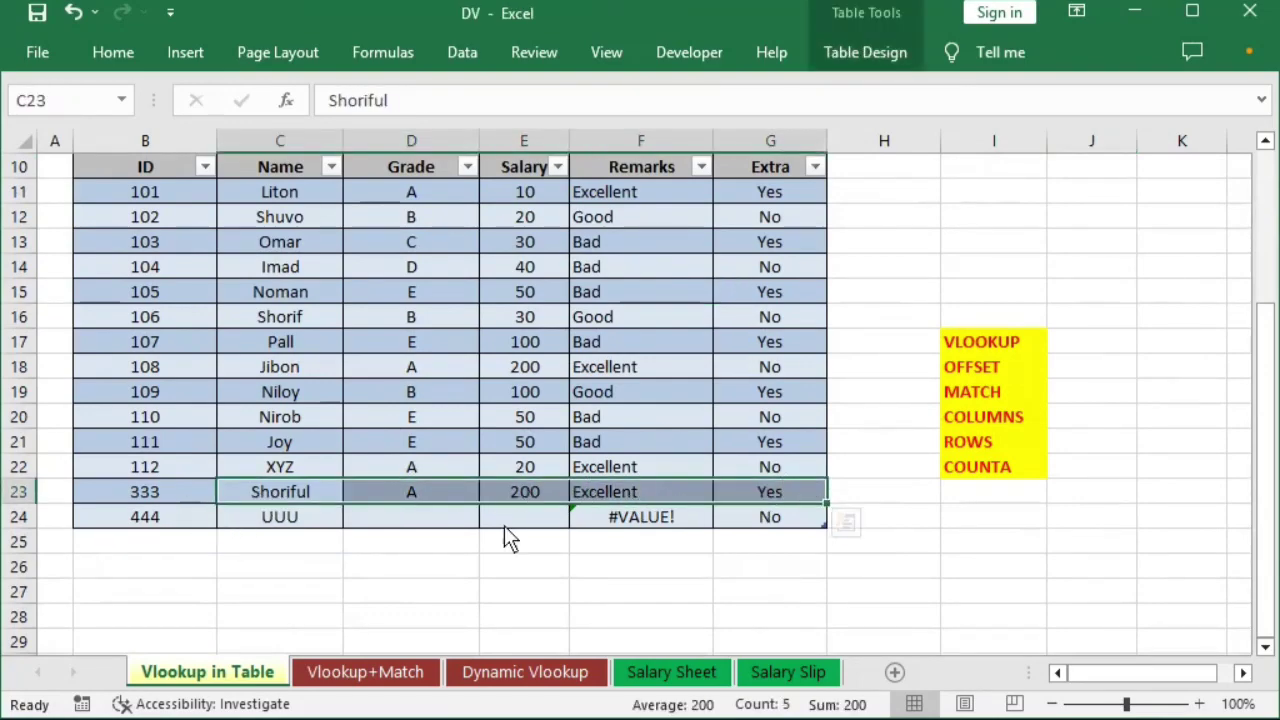
# - Enter a new record in row 25: ID 555, name TTT, grade C, salary 100
pyautogui.click(128, 545)
pyautogui.write('5')
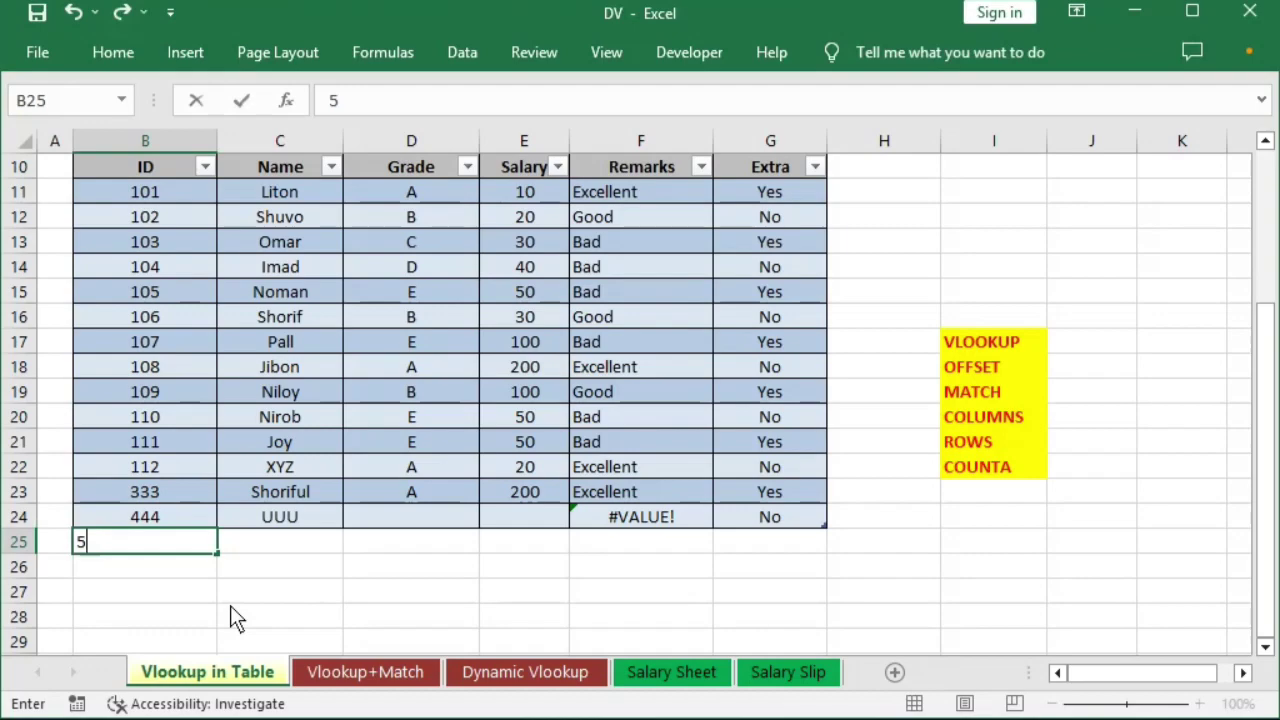
pyautogui.write('55')
pyautogui.press('Tab')
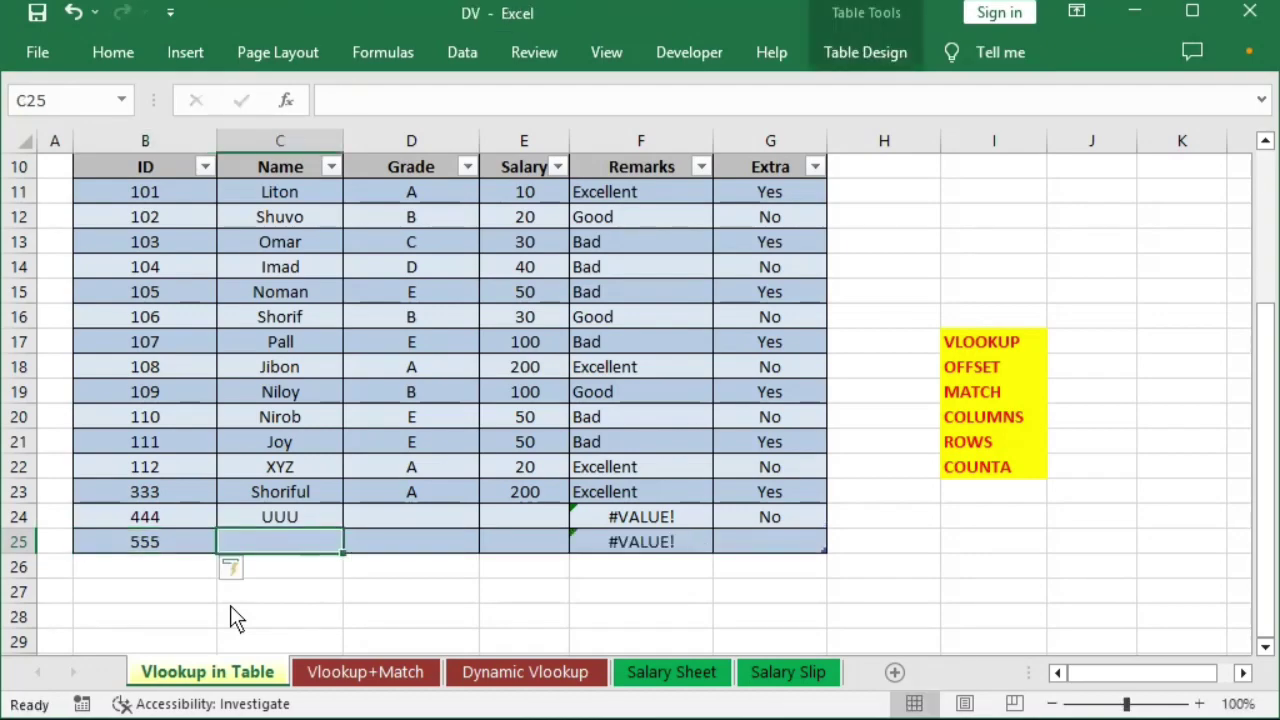
pyautogui.write('TTT')
pyautogui.press('Tab')
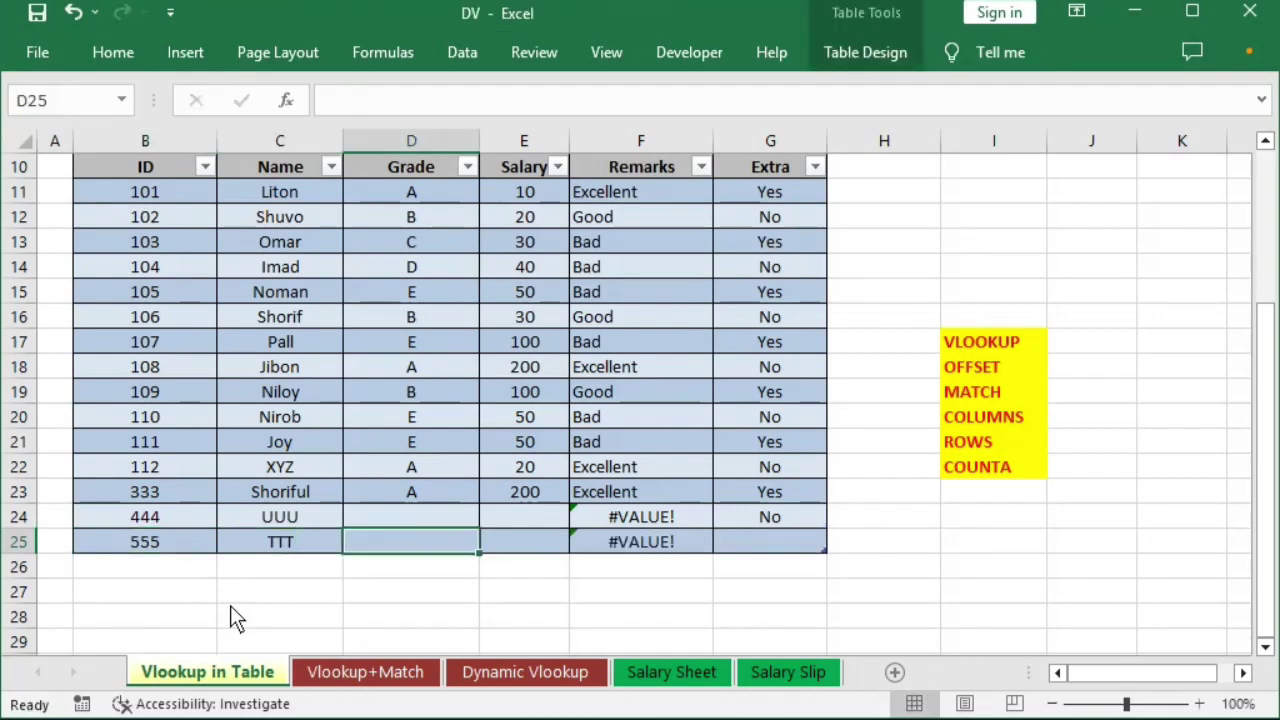
pyautogui.write('C')
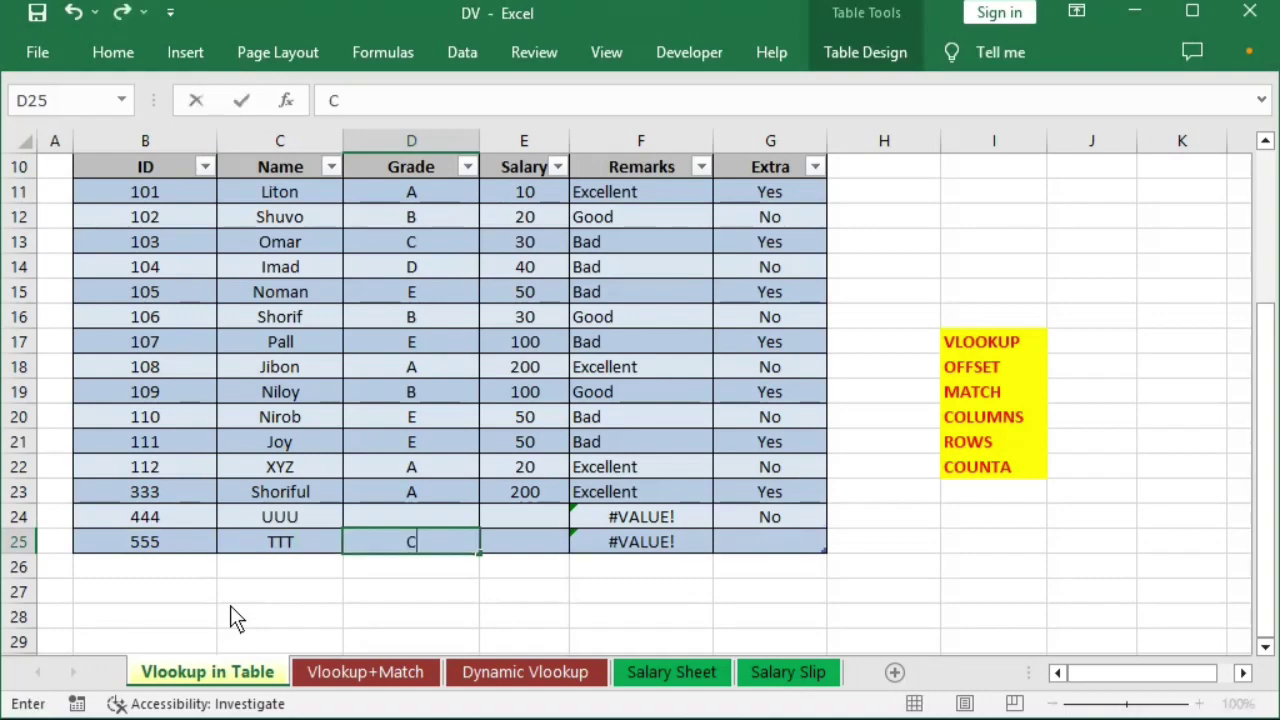
pyautogui.press('Tab')
pyautogui.write('1')
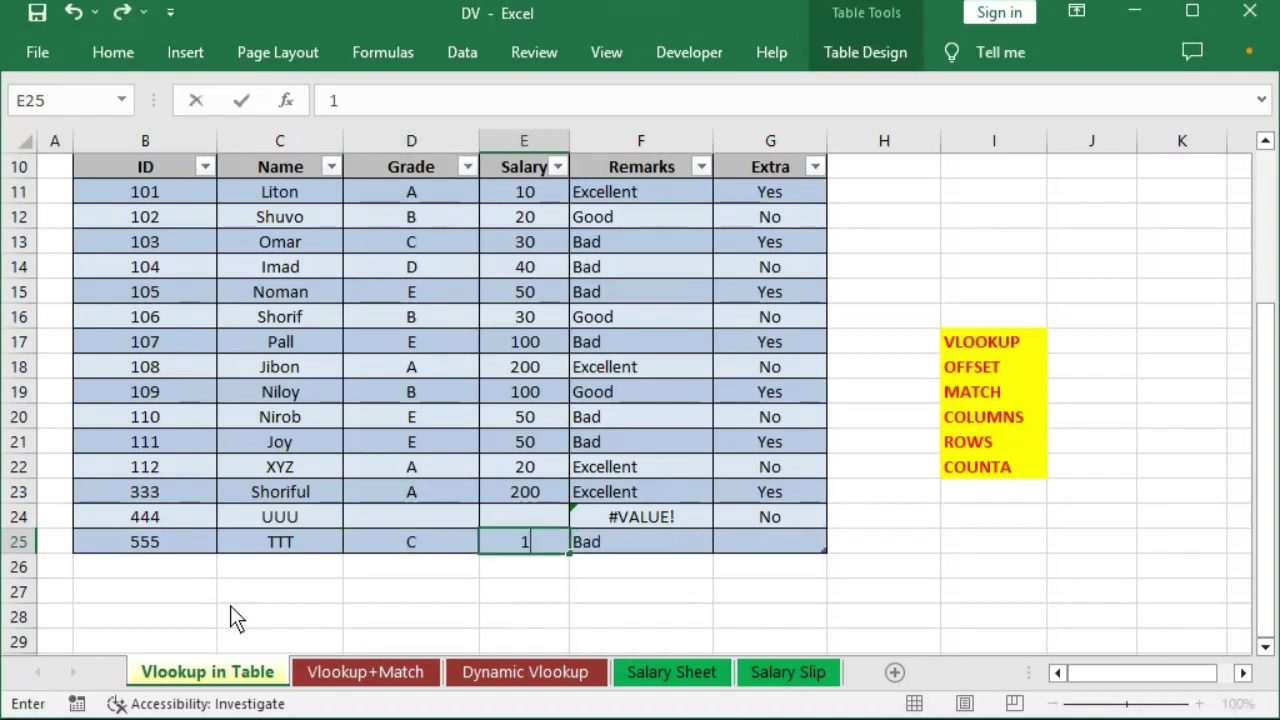
pyautogui.write('00')
pyautogui.press('Return')
# - Set the new record's Extra value to Yes
pyautogui.press('Up')
pyautogui.press('Right')
pyautogui.press('Right')
pyautogui.press('Right')
pyautogui.press('Right')
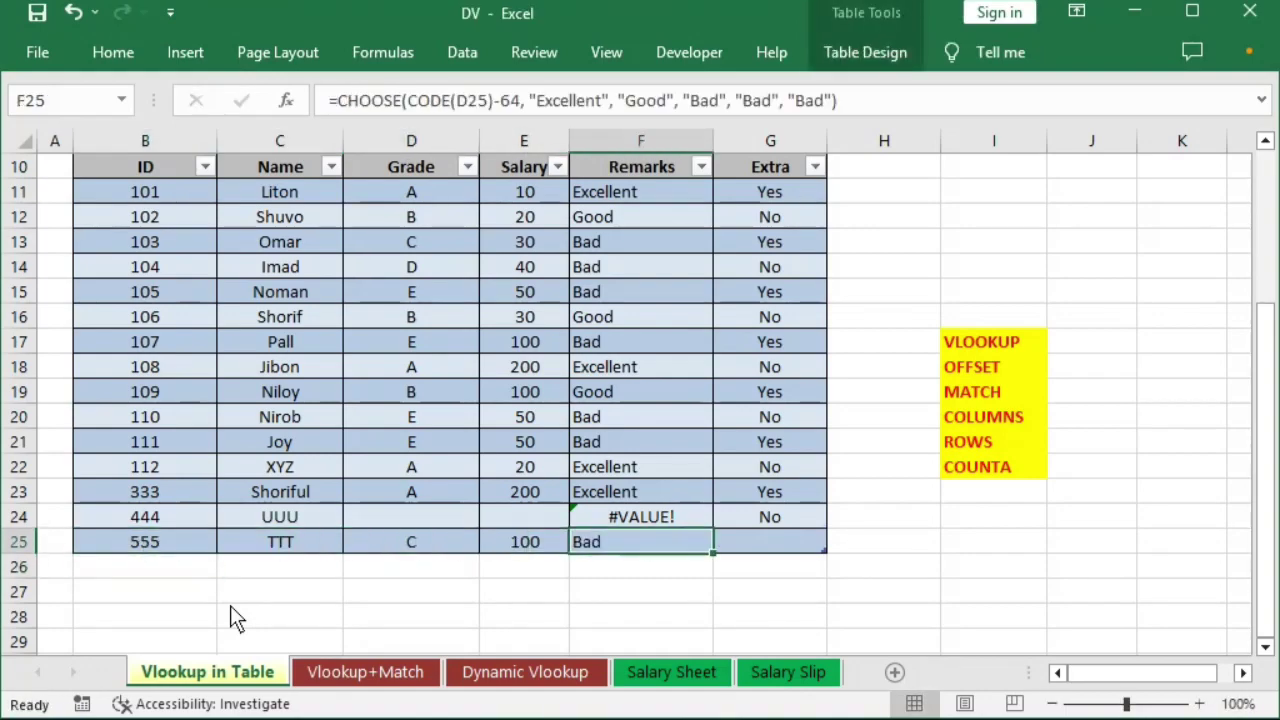
pyautogui.press('Right')
pyautogui.press('Return')
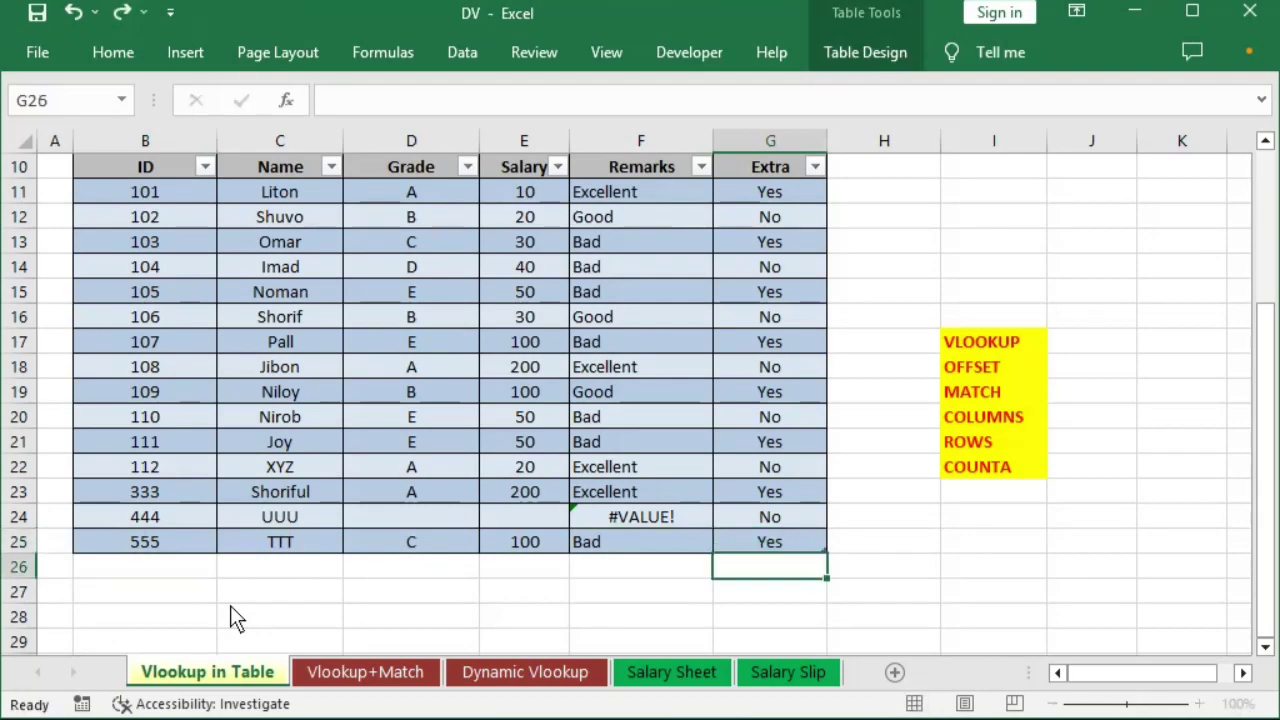
pyautogui.press('Up')
pyautogui.scroll(3, 1063, 342)
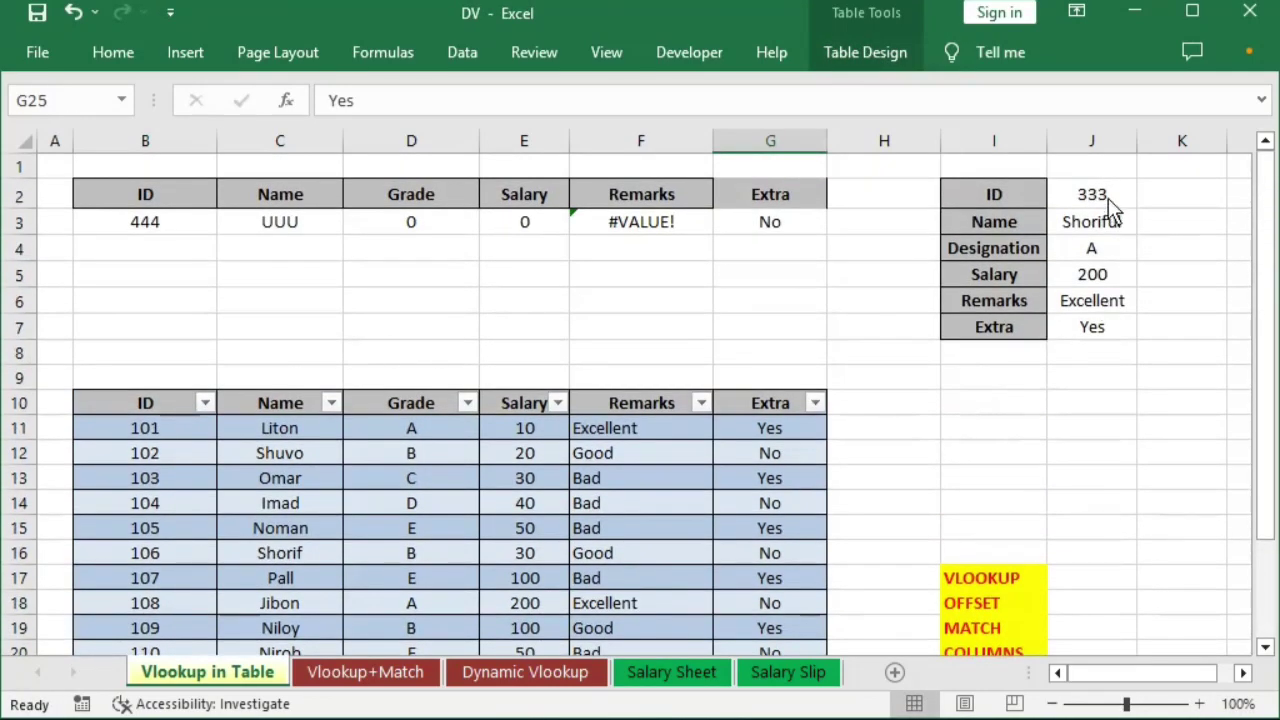
# - Enter 555 as the lookup ID in J2 to fetch the new record
pyautogui.click(1106, 197)
pyautogui.write('555')
pyautogui.press('Return')
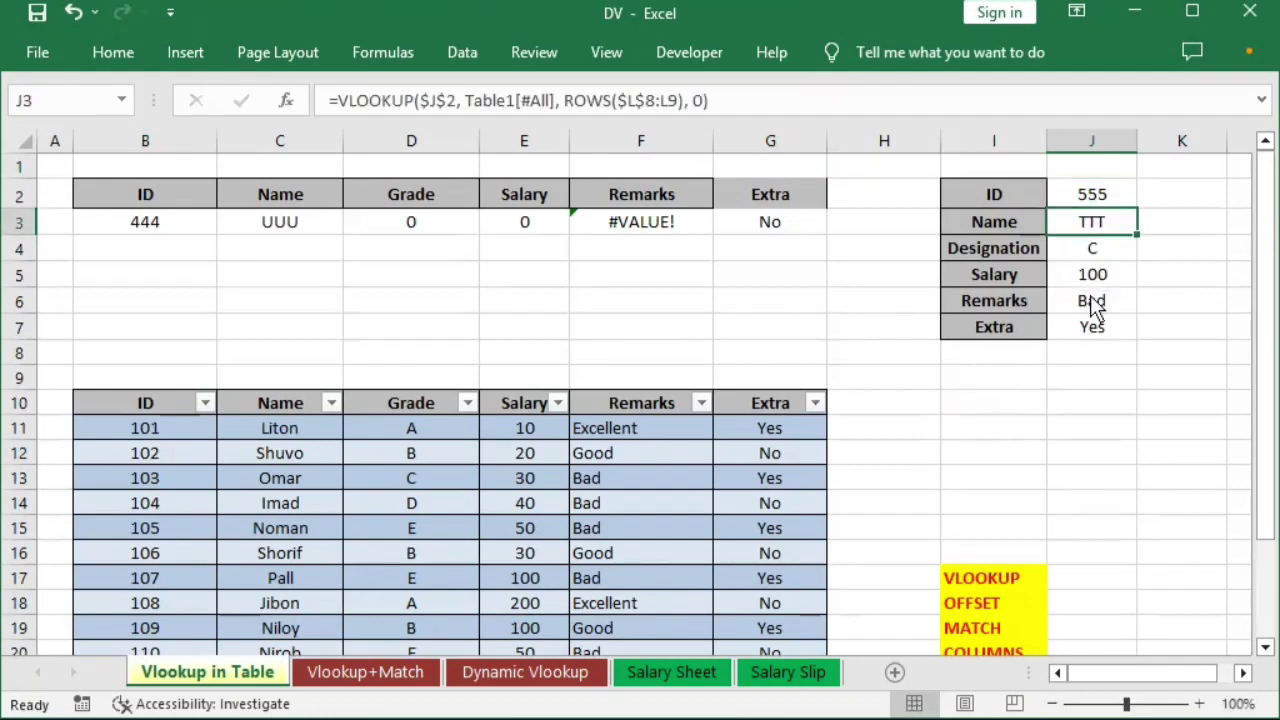
pyautogui.hotkey('shift', 'Down')
pyautogui.hotkey('shift', 'Down')
pyautogui.hotkey('shift', 'Down')
pyautogui.hotkey('shift', 'Down')
pyautogui.hotkey('shift', 'Down')
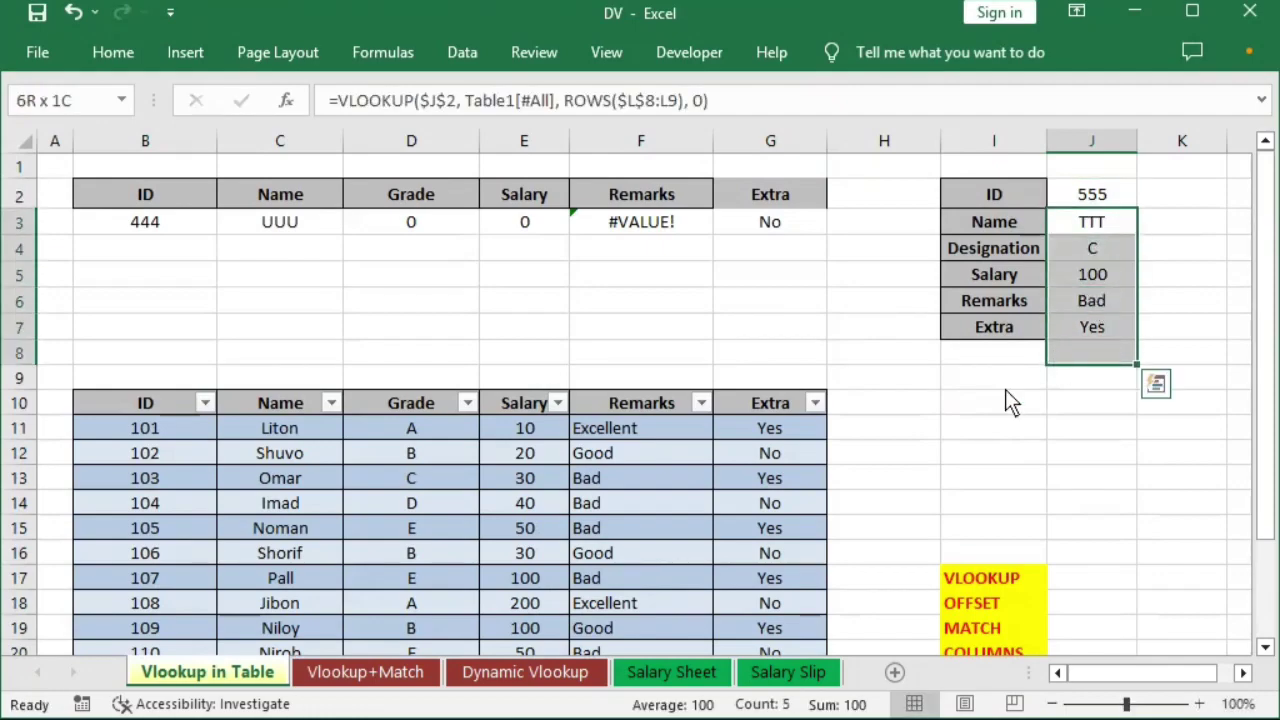
# - Compare the ID 555 results with the ID table, then go to the Vlookup+Match sheet
pyautogui.moveTo(878, 410)
pyautogui.mouseDown()
pyautogui.moveTo(1168, 473)
pyautogui.moveTo(1170, 603)
pyautogui.mouseUp()
pyautogui.scroll(-5, 888, 445)
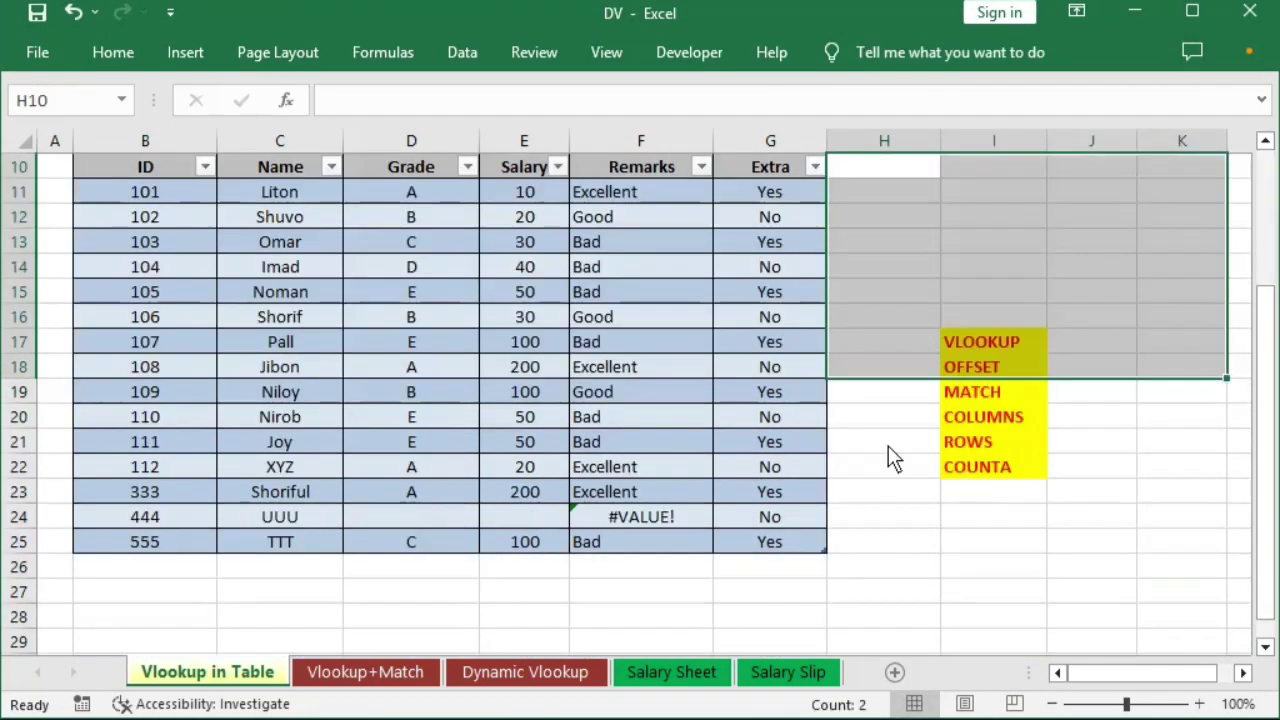
pyautogui.moveTo(112, 418); pyautogui.dragTo(994, 580)
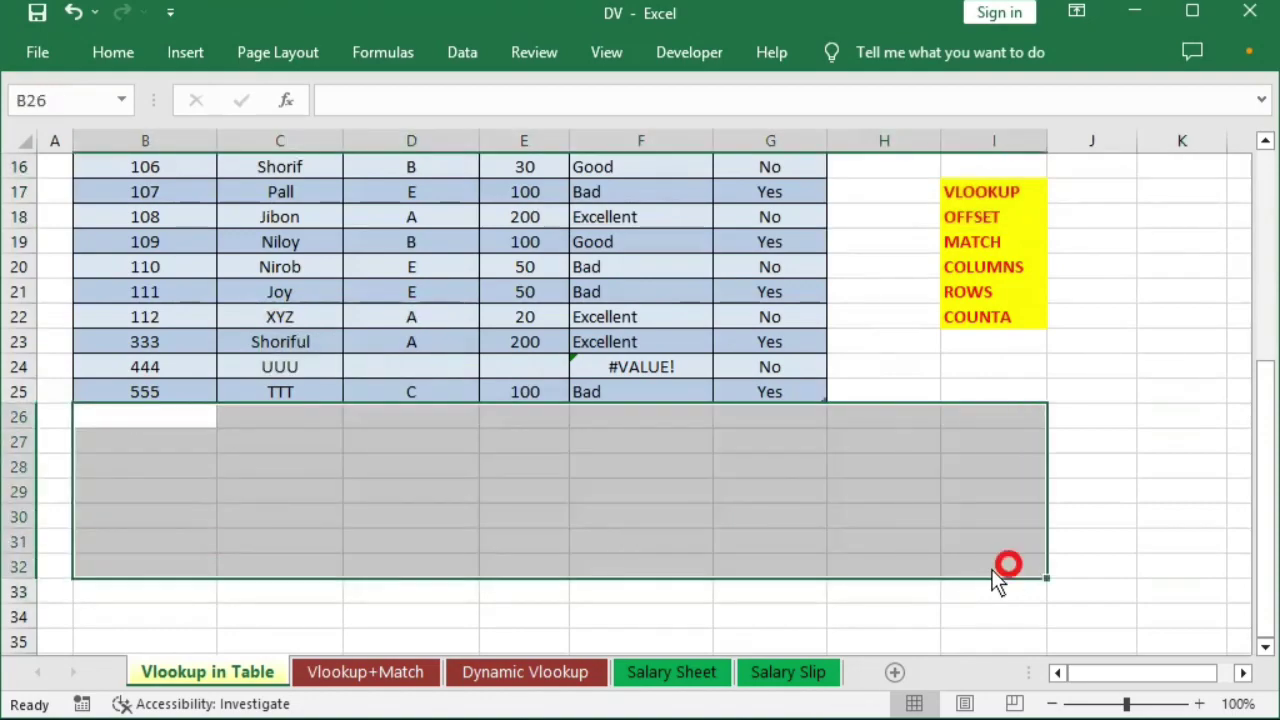
pyautogui.scroll(2, 944, 464)
pyautogui.scroll(3, 964, 460)
pyautogui.moveTo(1099, 197); pyautogui.dragTo(1108, 358)
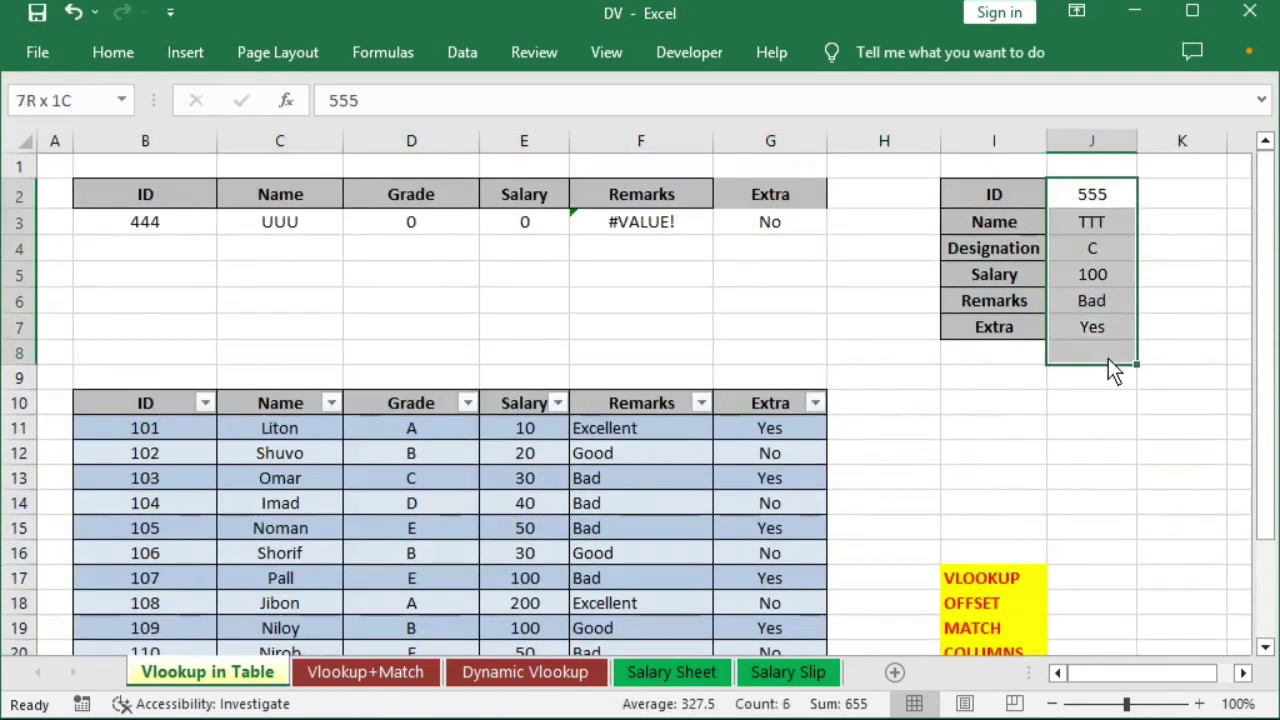
pyautogui.click(822, 330)
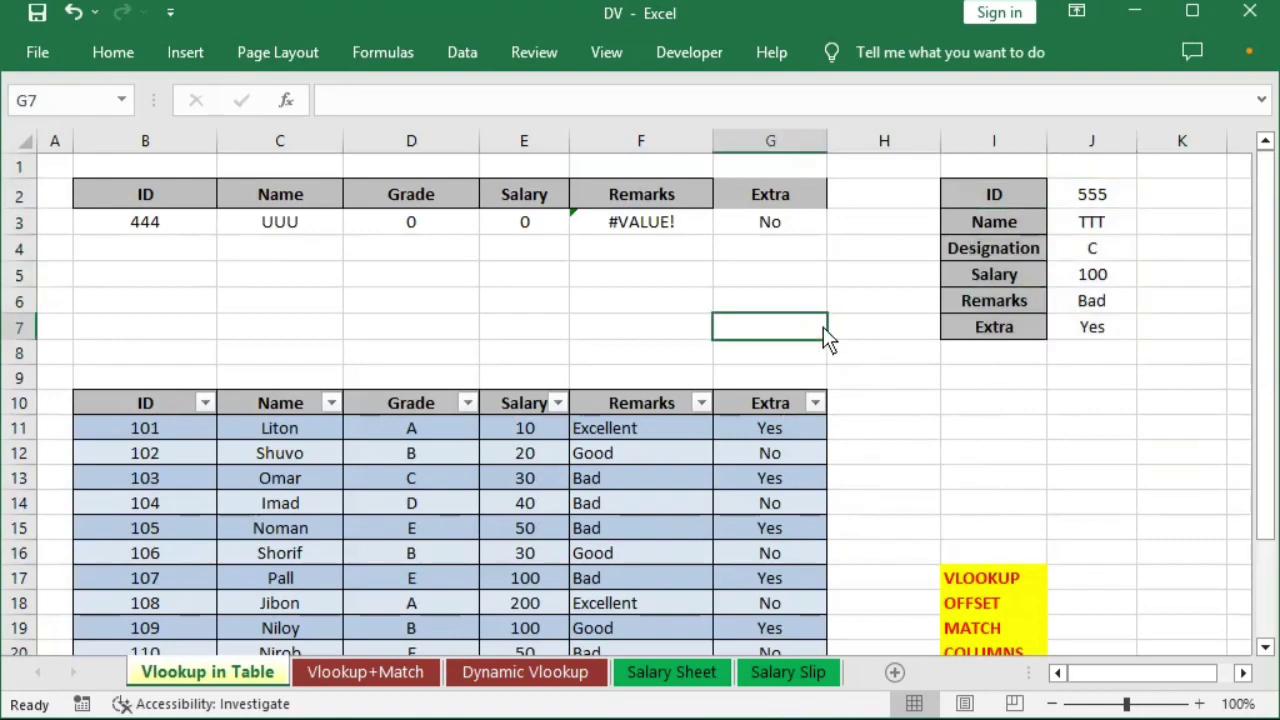
pyautogui.moveTo(158, 402)
pyautogui.mouseDown()
pyautogui.moveTo(729, 578)
pyautogui.moveTo(729, 606)
pyautogui.mouseUp()
pyautogui.scroll(-2, 539, 539)
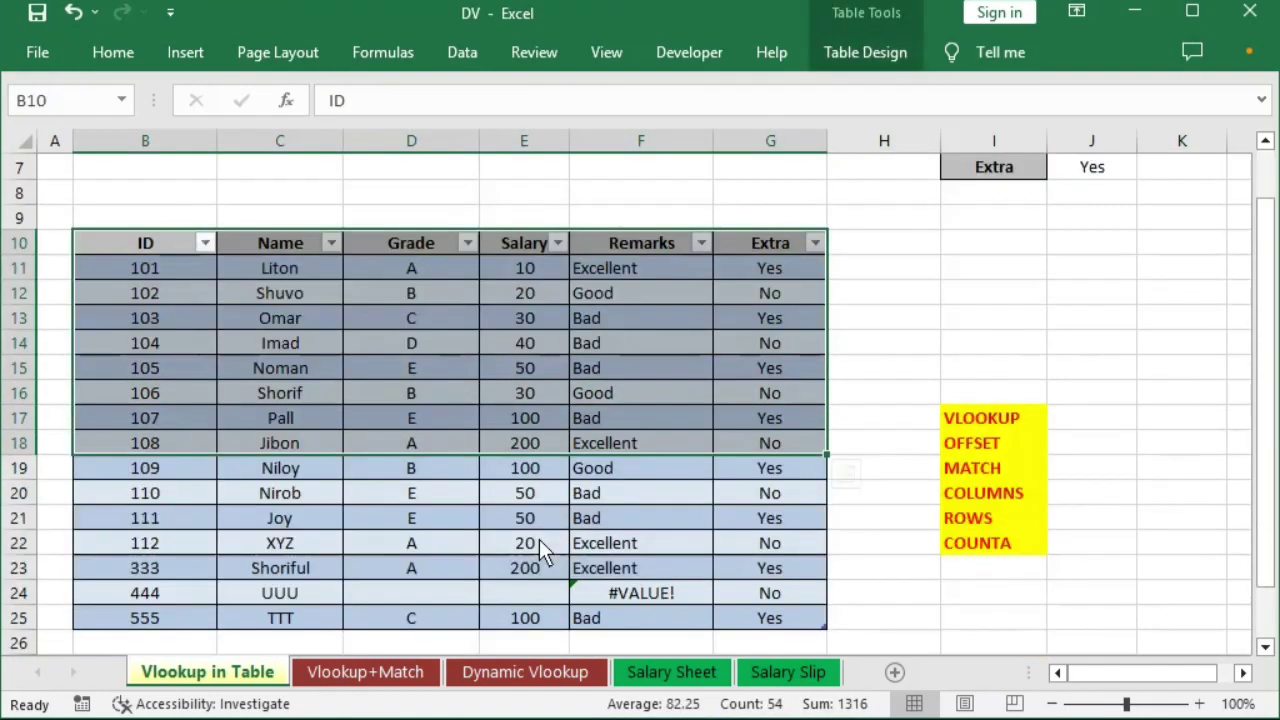
pyautogui.keyDown('shift'); pyautogui.click(745, 618); pyautogui.keyUp('shift')
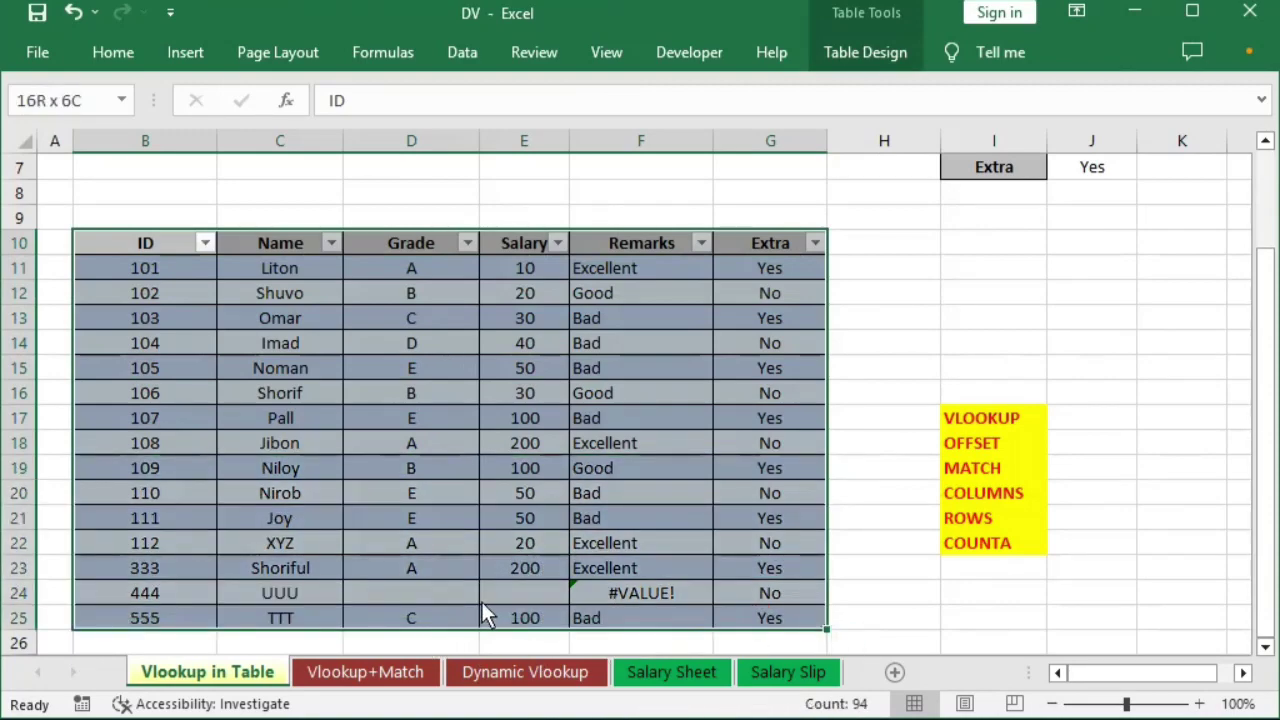
pyautogui.click(390, 668)
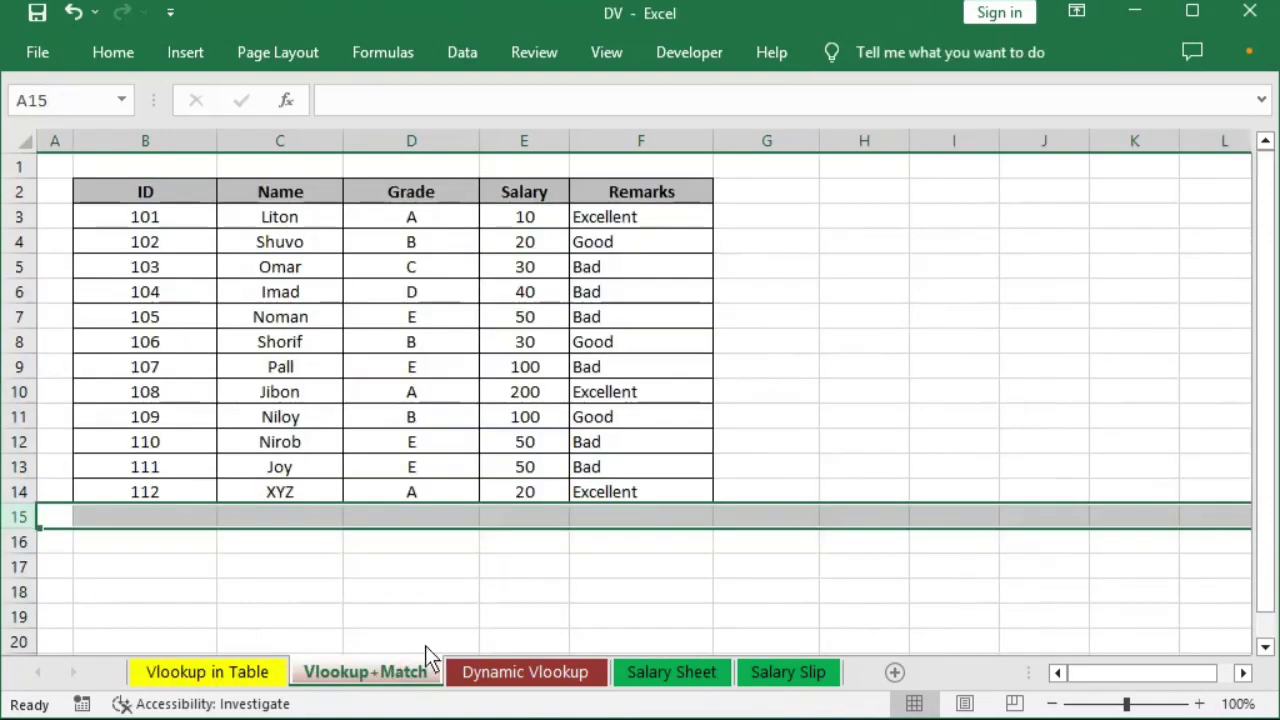
pyautogui.click(514, 575)
pyautogui.moveTo(155, 195)
pyautogui.mouseDown()
pyautogui.moveTo(573, 305)
pyautogui.moveTo(631, 490)
pyautogui.mouseUp()
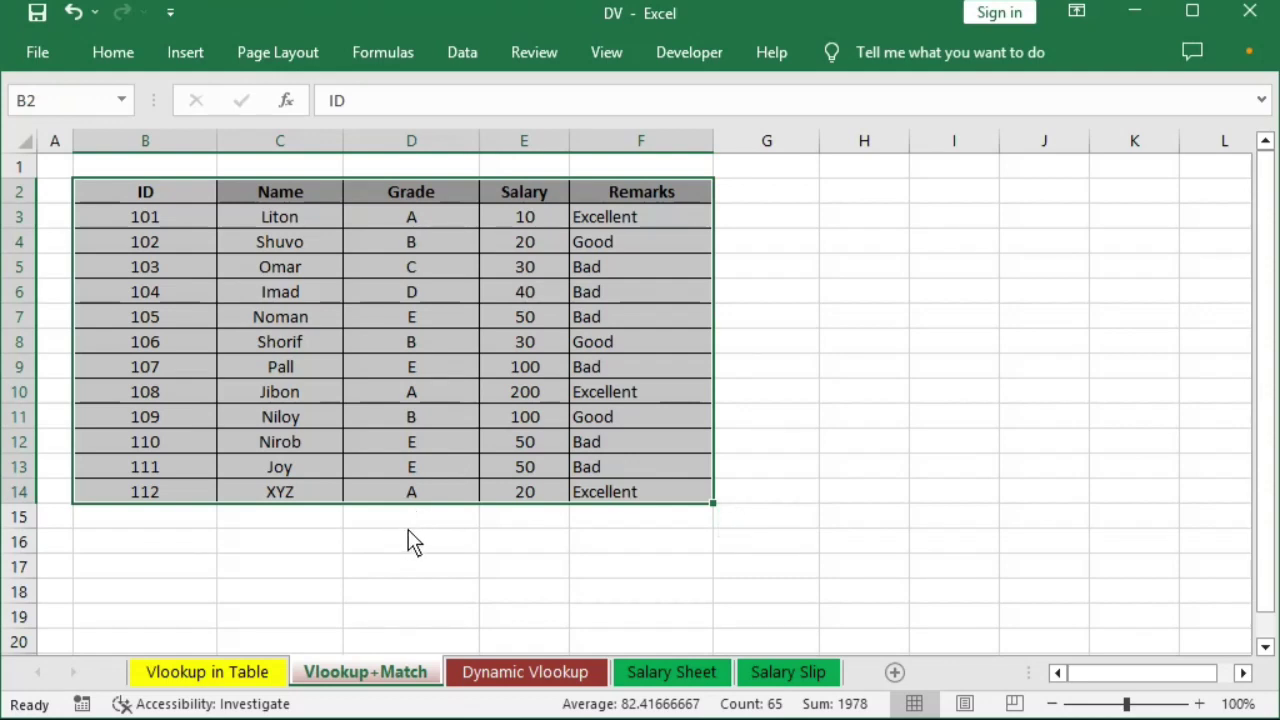
pyautogui.click(408, 545)
pyautogui.click(634, 543)
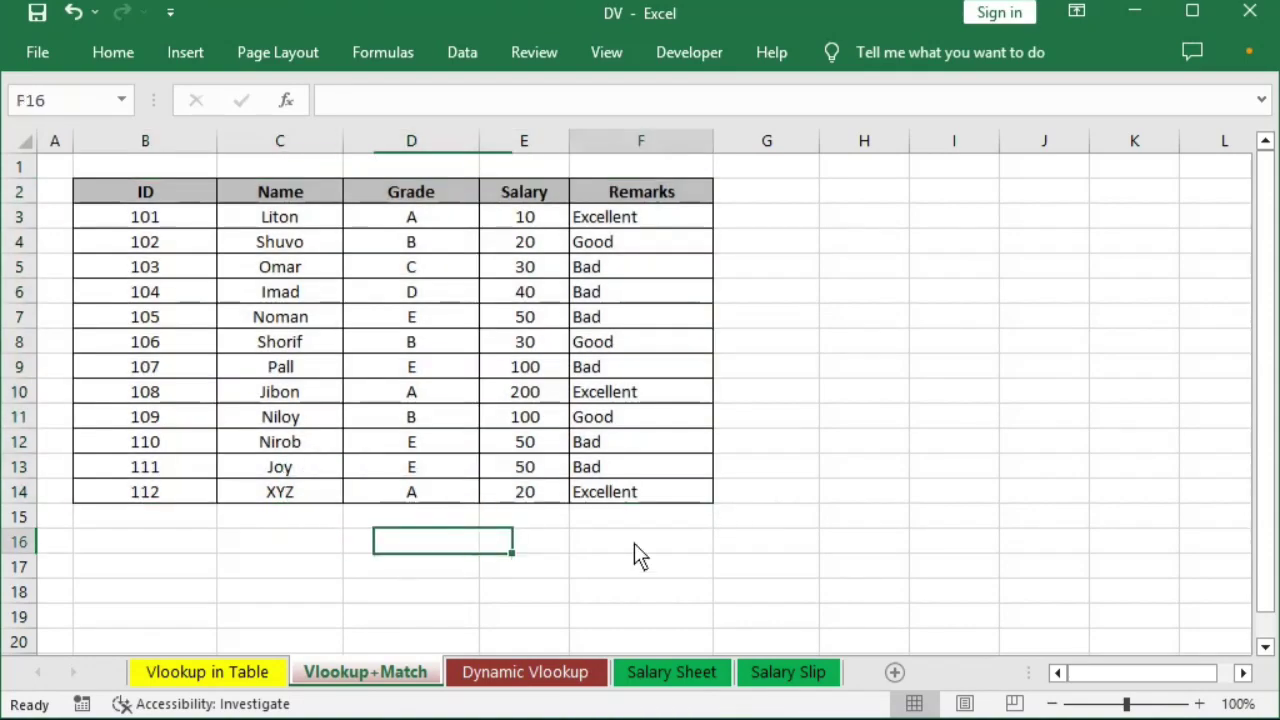
pyautogui.click(530, 684)
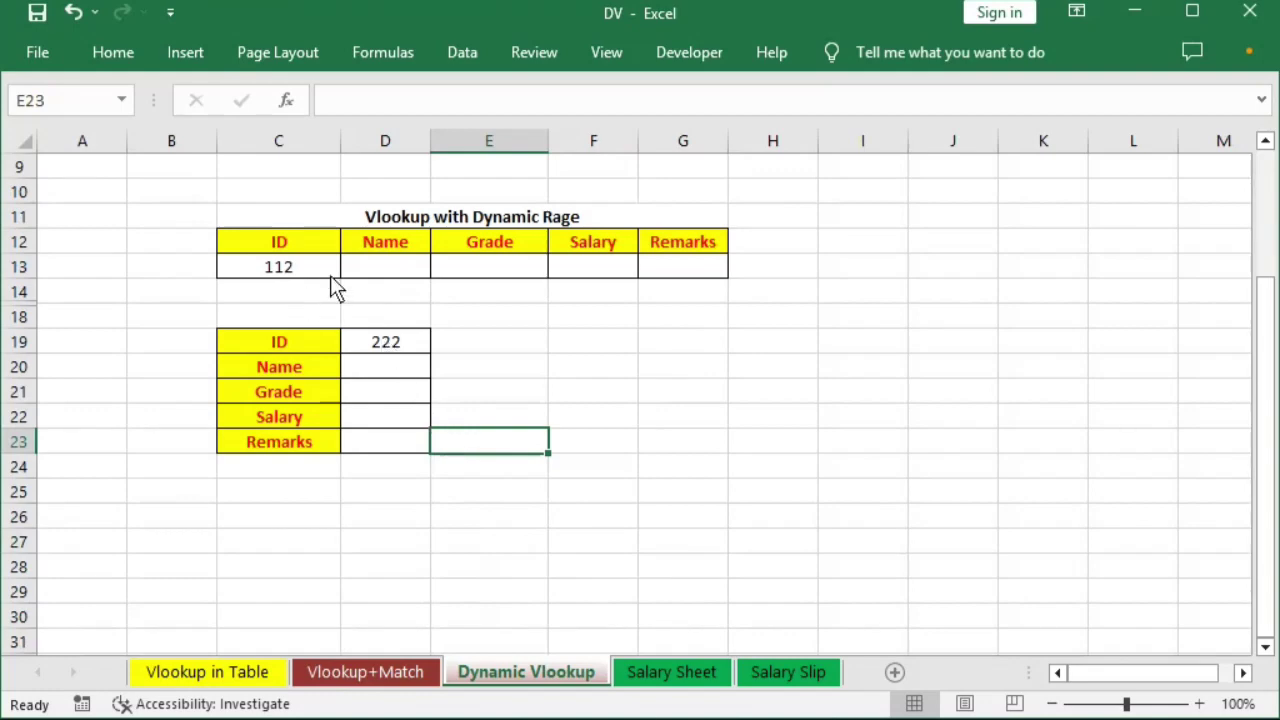
pyautogui.click(370, 224)
pyautogui.click(272, 265)
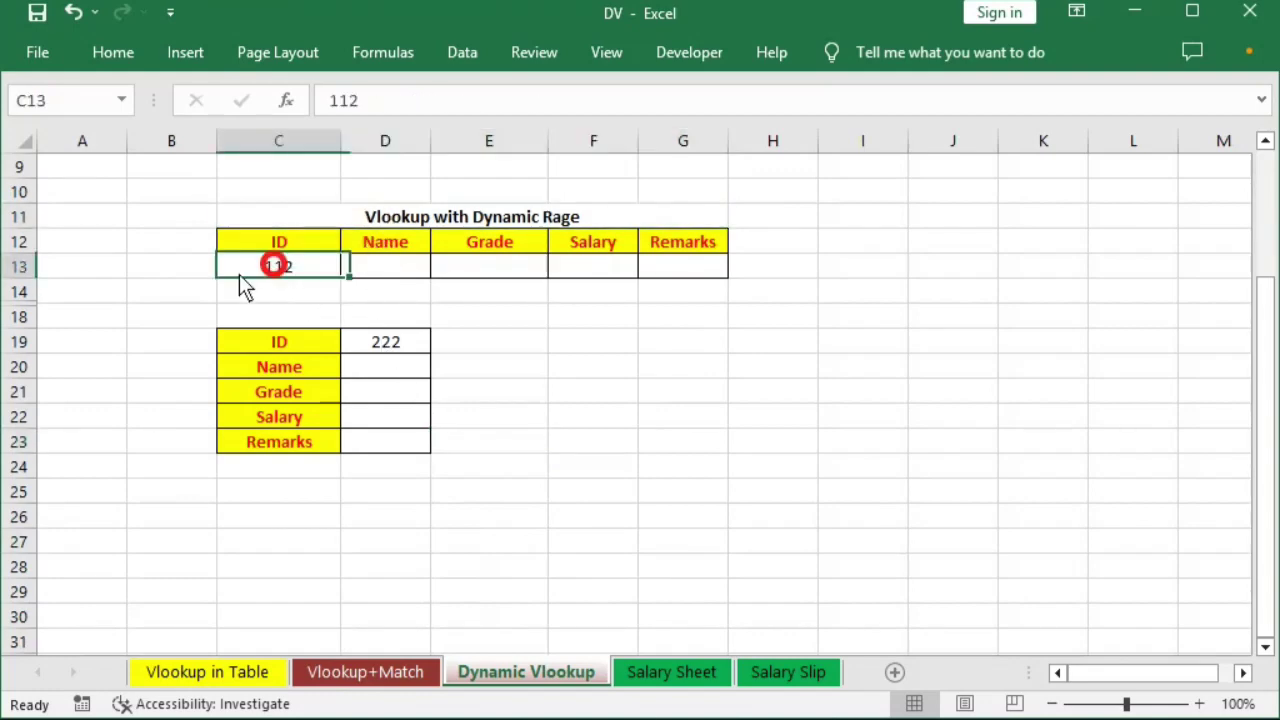
pyautogui.click(368, 265)
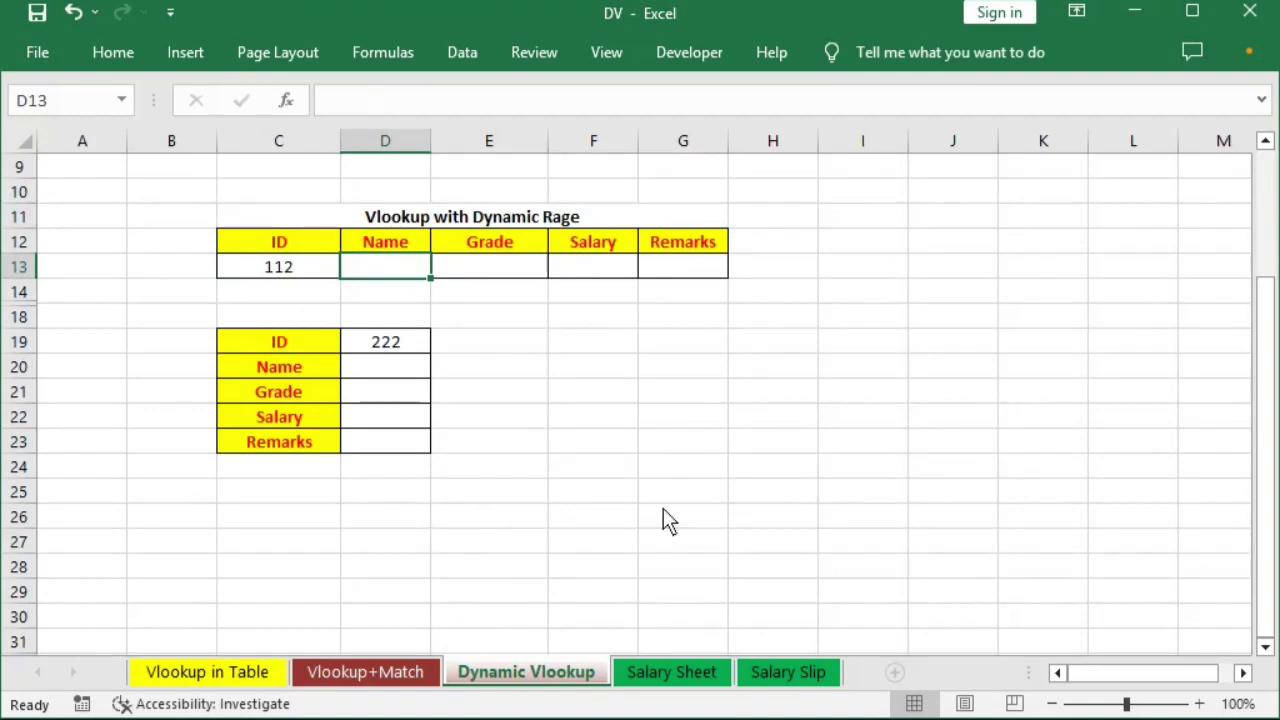
pyautogui.click(378, 670)
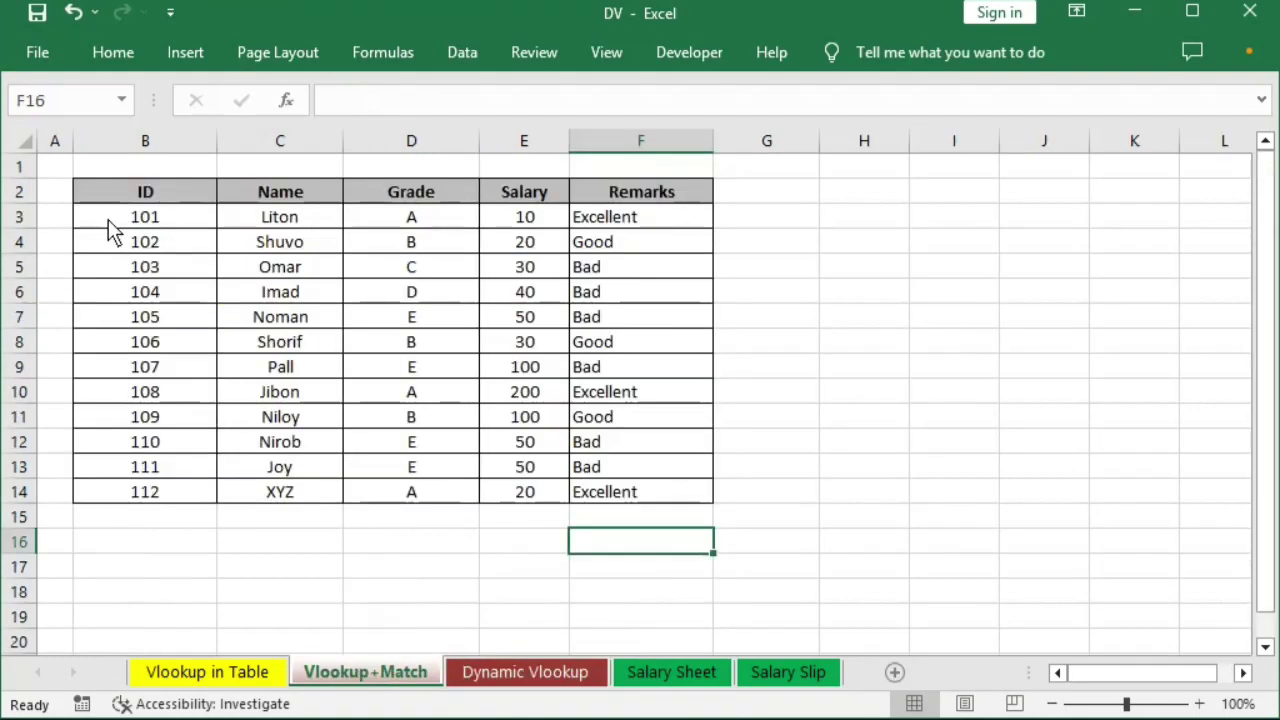
pyautogui.moveTo(100, 215); pyautogui.dragTo(638, 498)
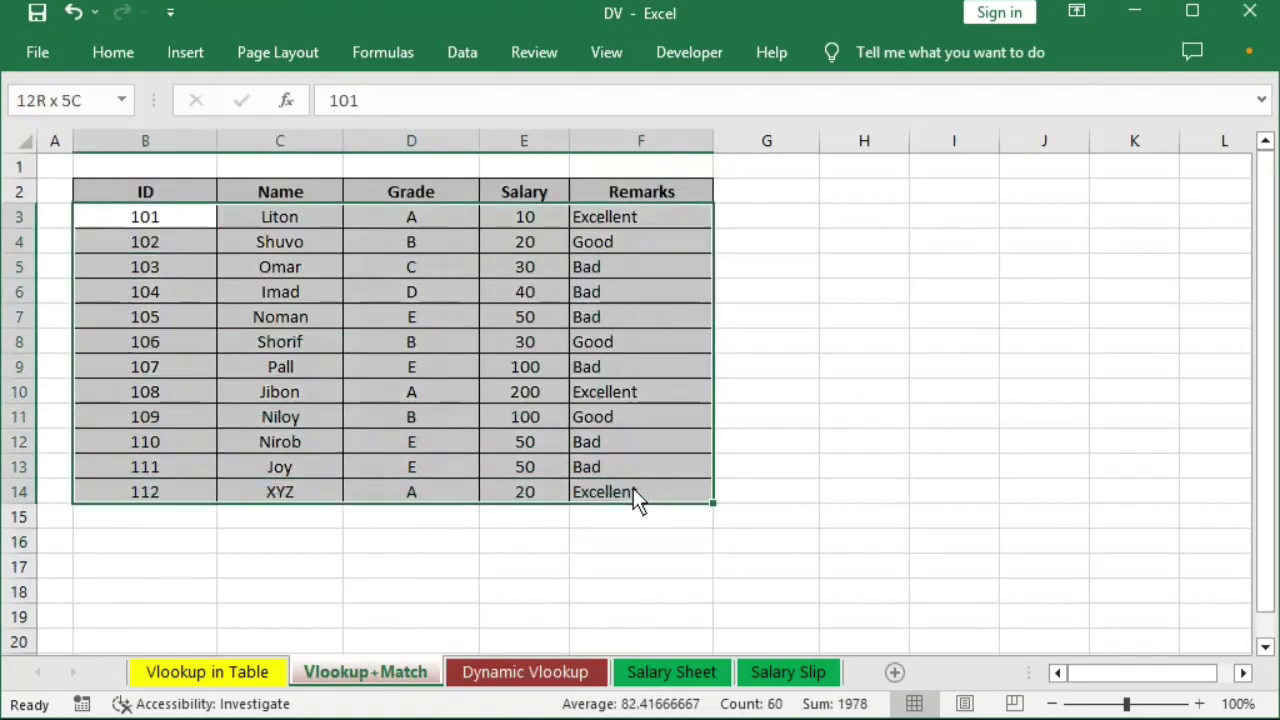
pyautogui.moveTo(163, 188); pyautogui.dragTo(673, 485)
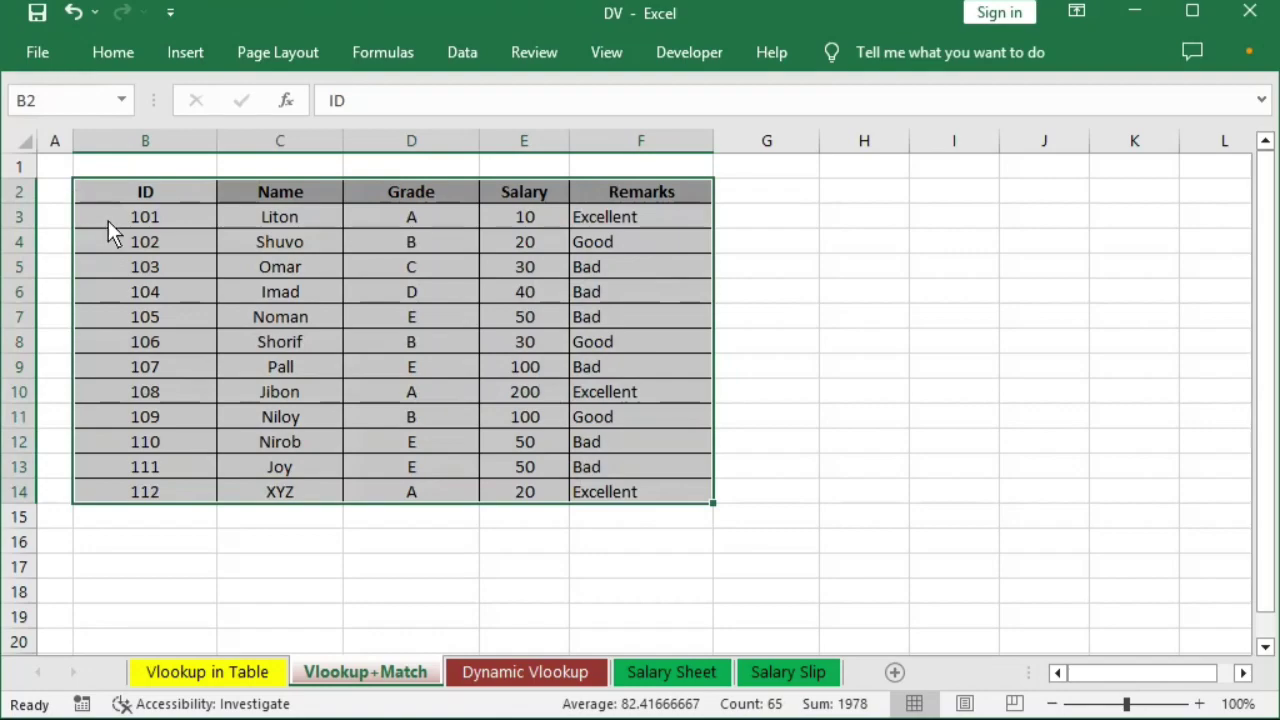
pyautogui.moveTo(110, 224)
pyautogui.mouseDown()
pyautogui.moveTo(1220, 218)
pyautogui.moveTo(5, 630)
pyautogui.mouseUp()
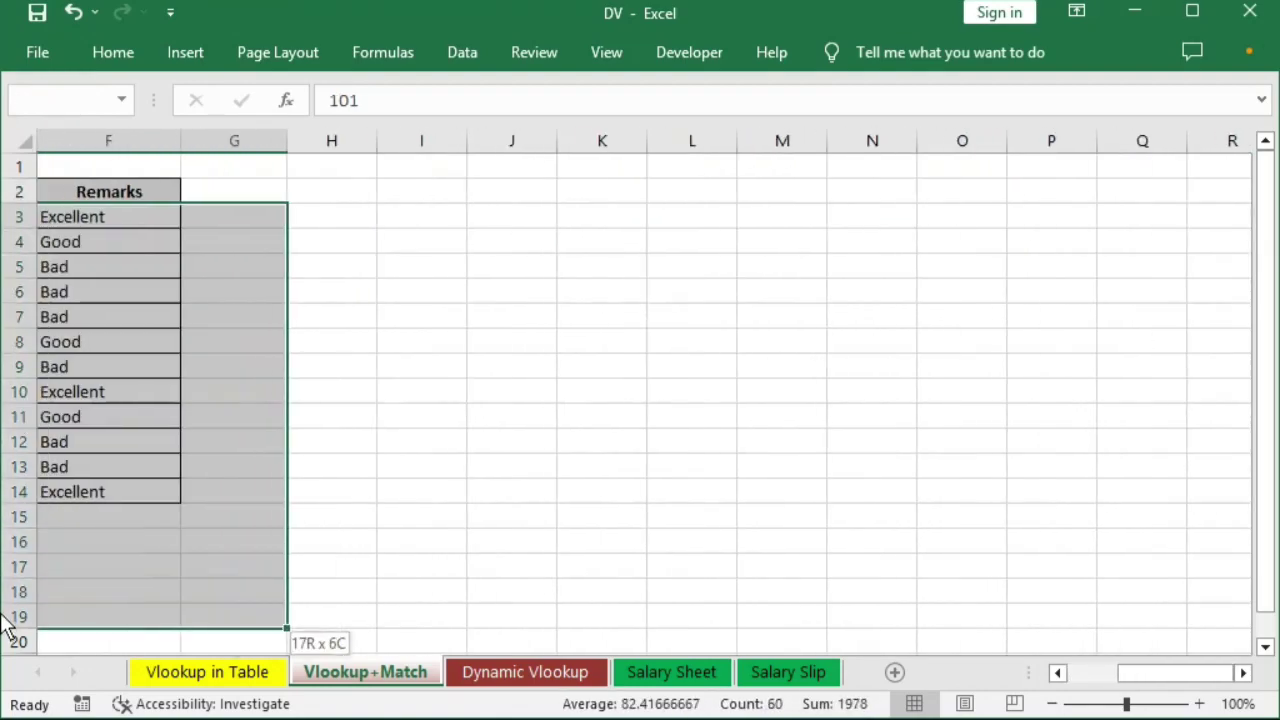
pyautogui.moveTo(5, 630)
pyautogui.mouseDown()
pyautogui.moveTo(340, 465)
pyautogui.moveTo(670, 615)
pyautogui.mouseUp()
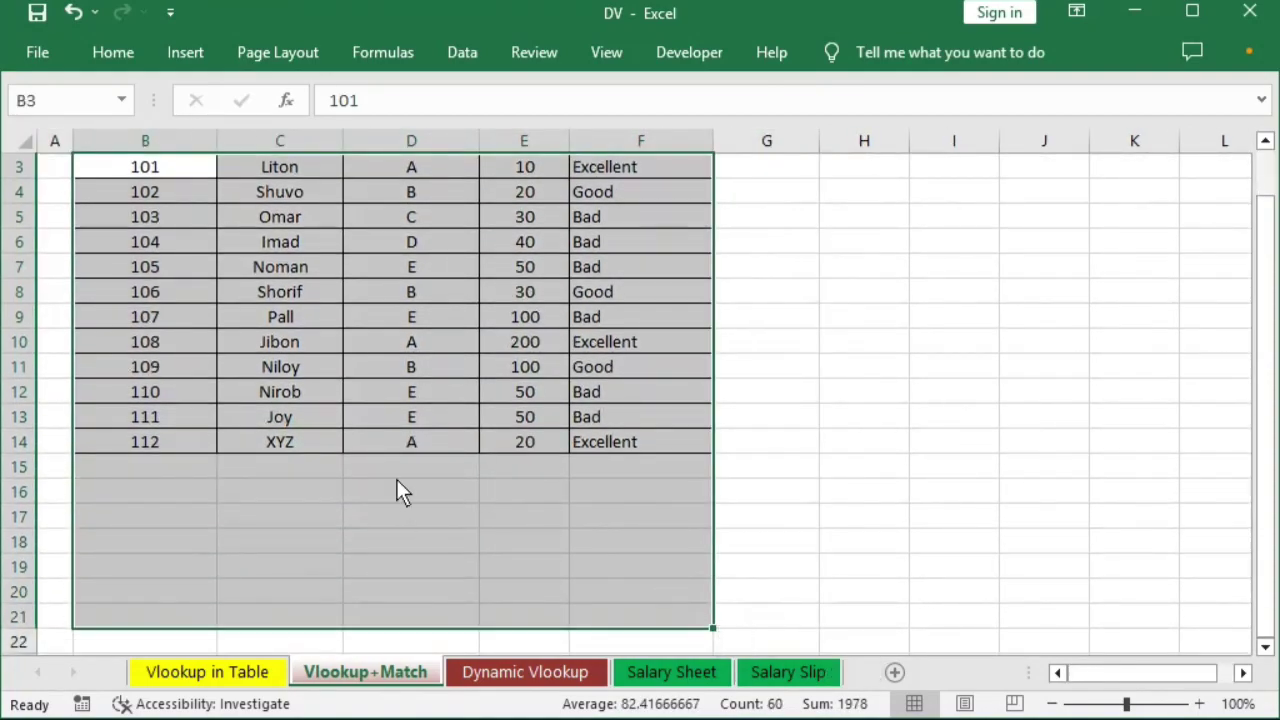
pyautogui.scroll(1, 397, 490)
pyautogui.click(151, 220)
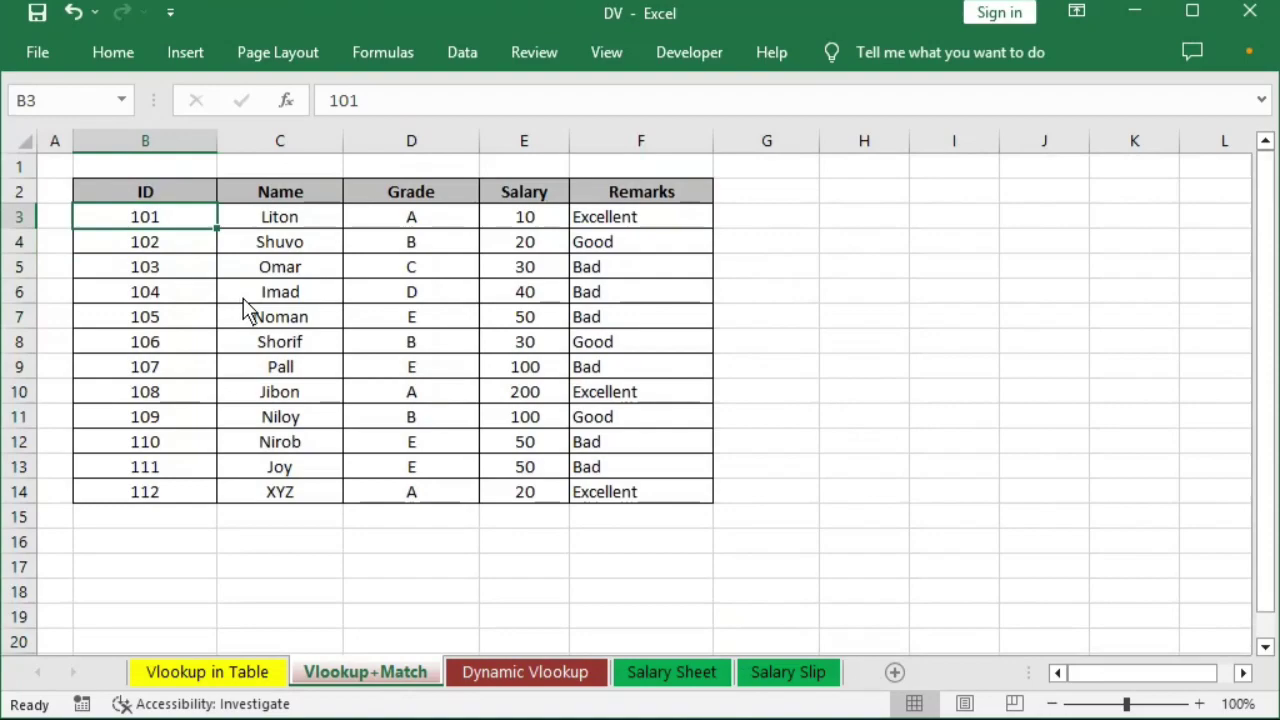
# - On Dynamic Vlookup, begin D13's formula as =VLOOKUP($C$13, OFFSET( with an absolute C13
pyautogui.click(497, 675)
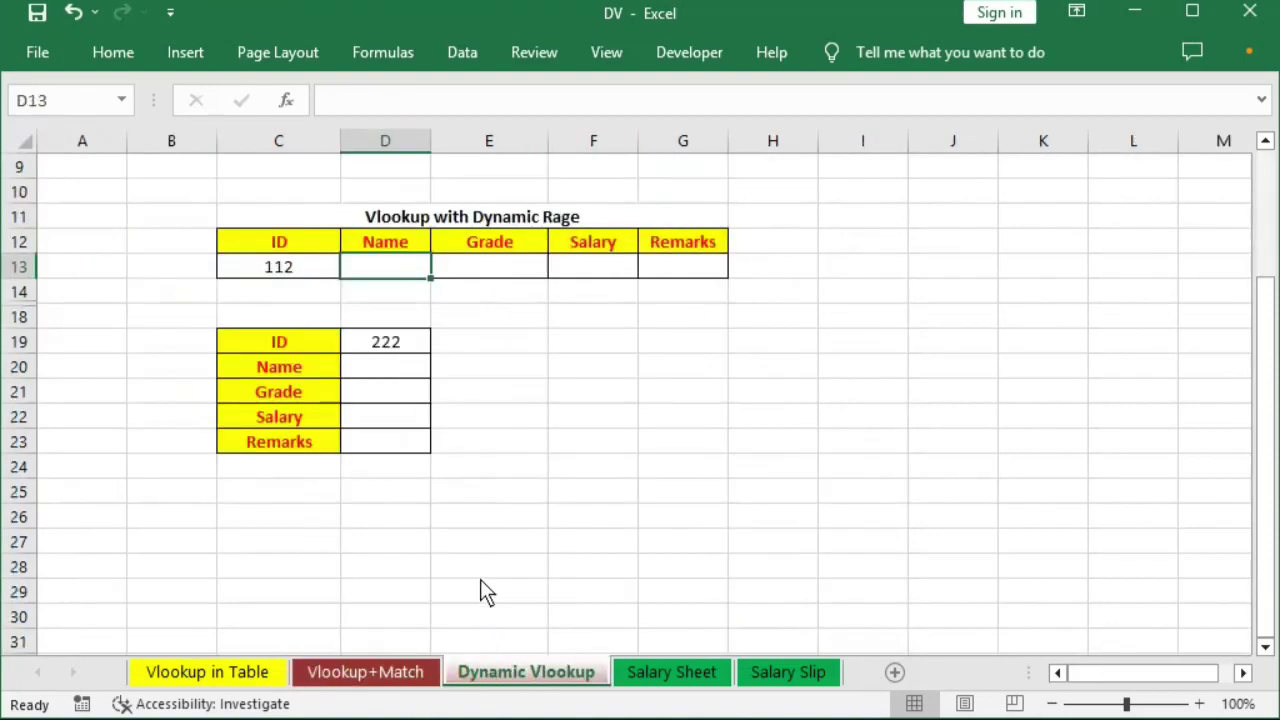
pyautogui.write('=')
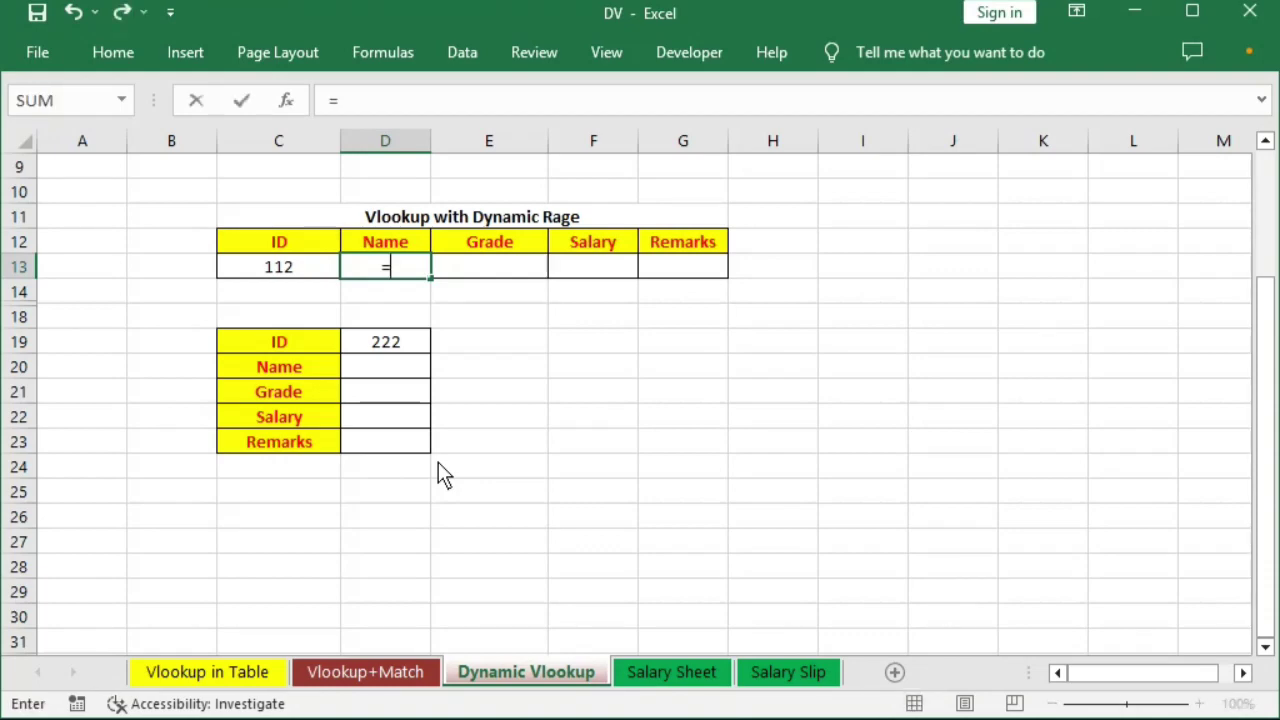
pyautogui.write('vloo')
pyautogui.press('Tab')
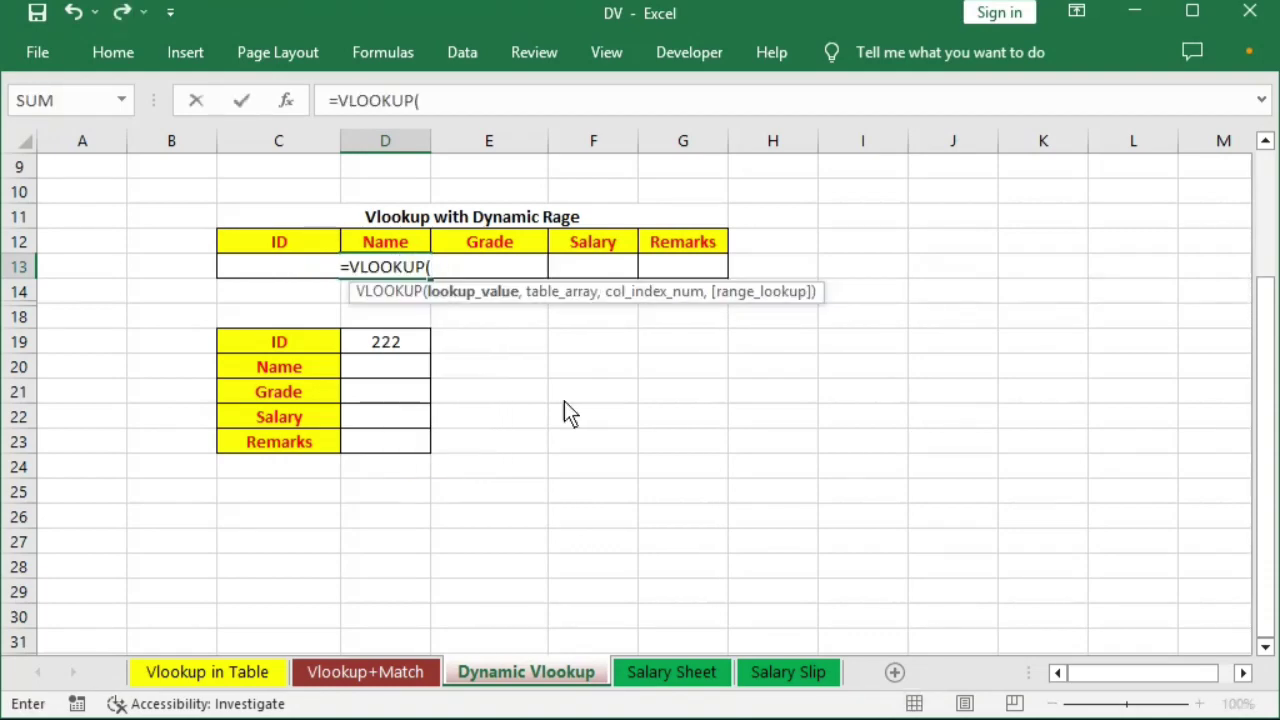
pyautogui.click(270, 246)
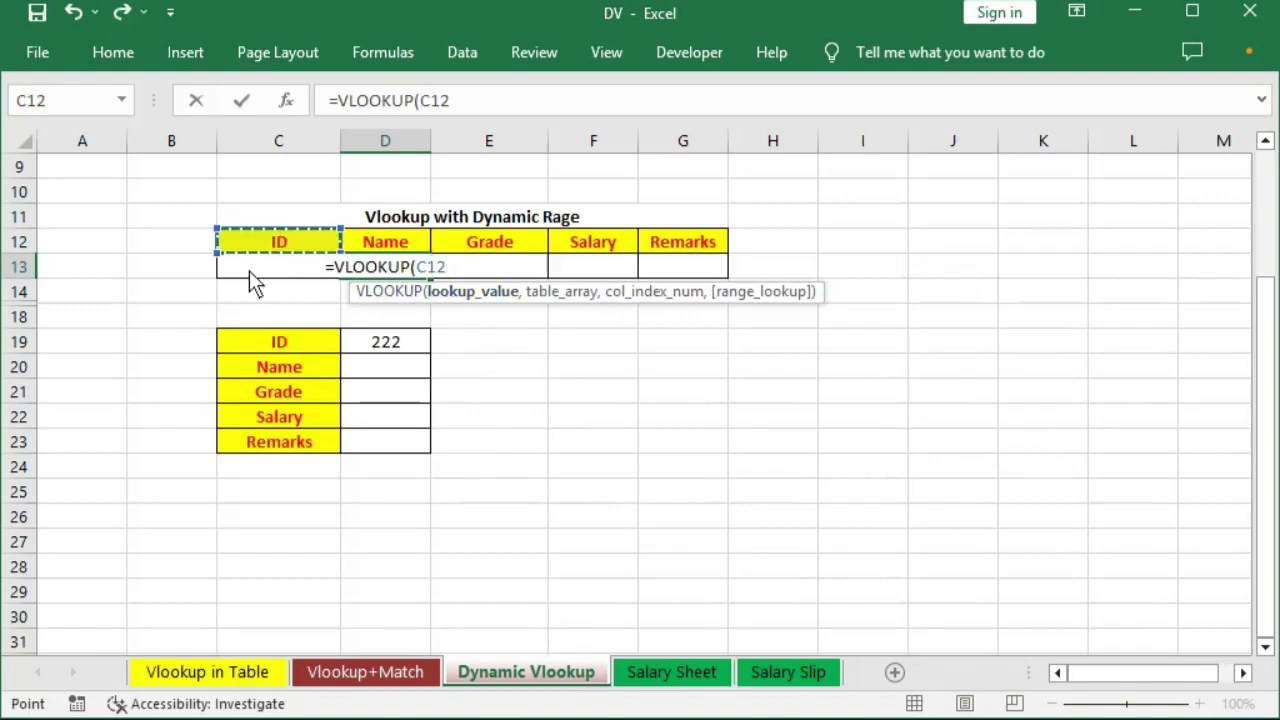
pyautogui.click(249, 270)
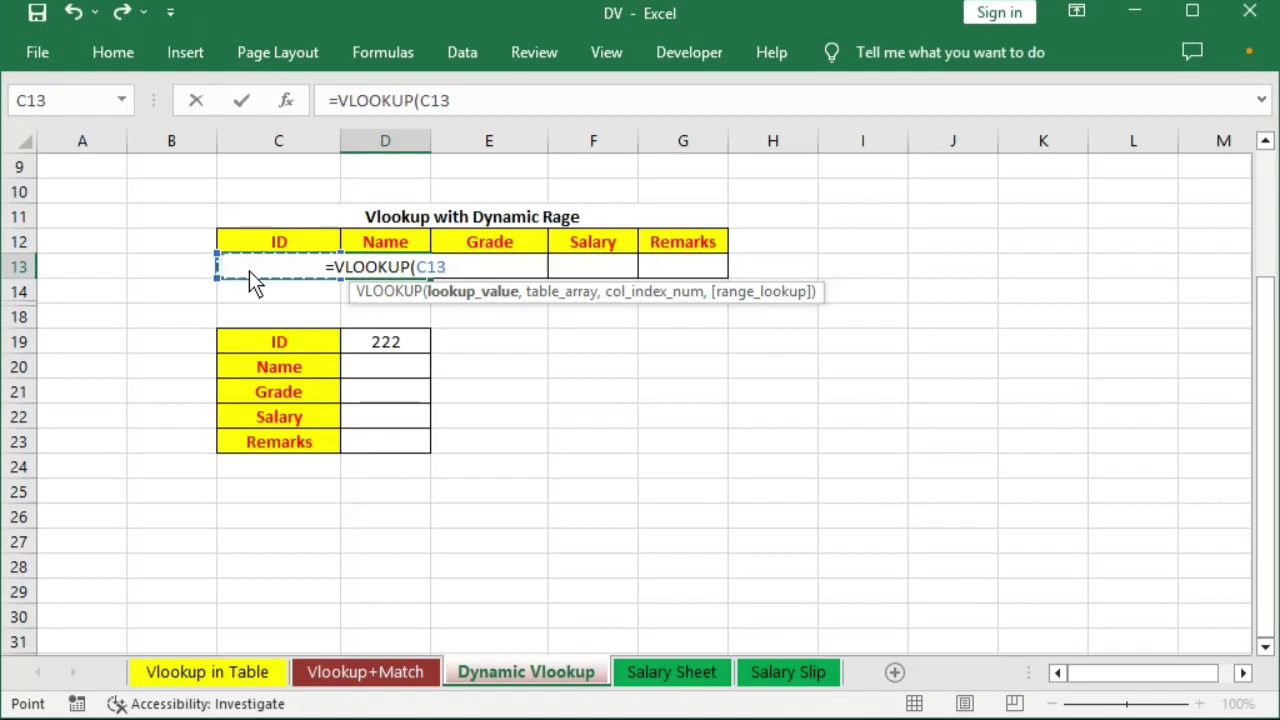
pyautogui.press('F4')
pyautogui.write('$C$13,')
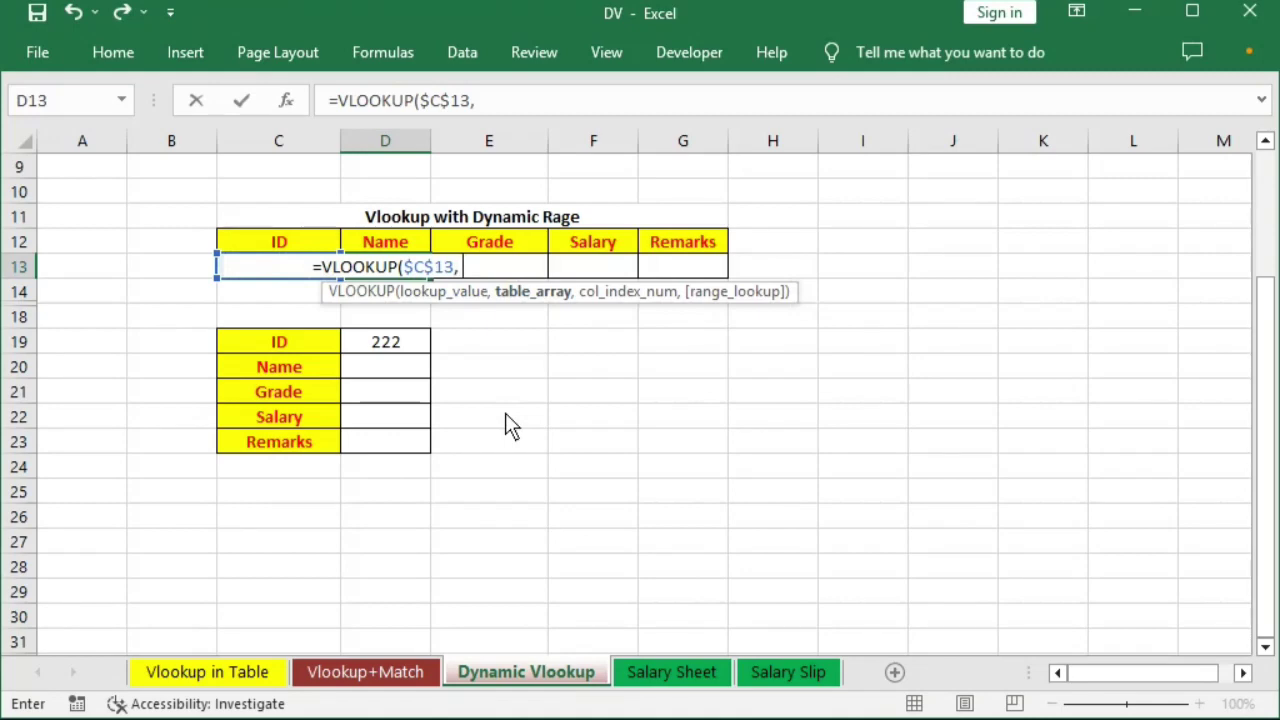
pyautogui.write(' offset')
pyautogui.press('Tab')
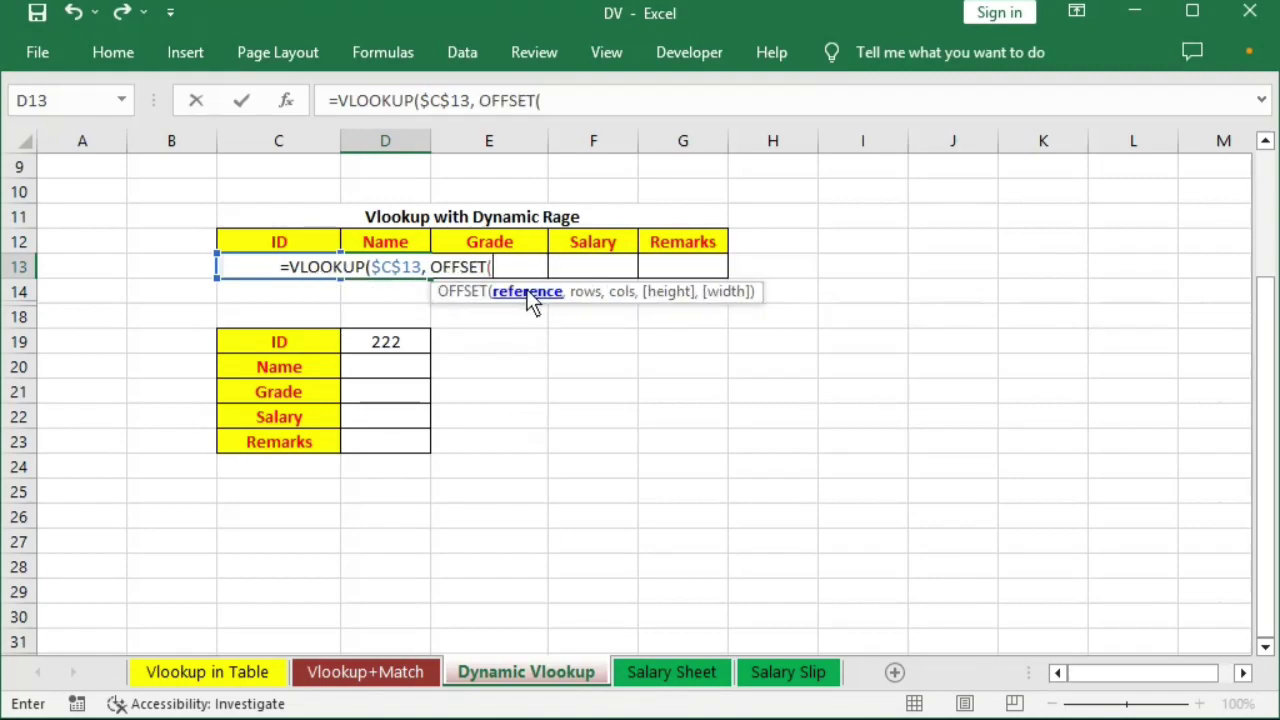
# - Use 'Vlookup+Match'!B2 as OFFSET's reference and remove the stray letter after it
pyautogui.click(385, 676)
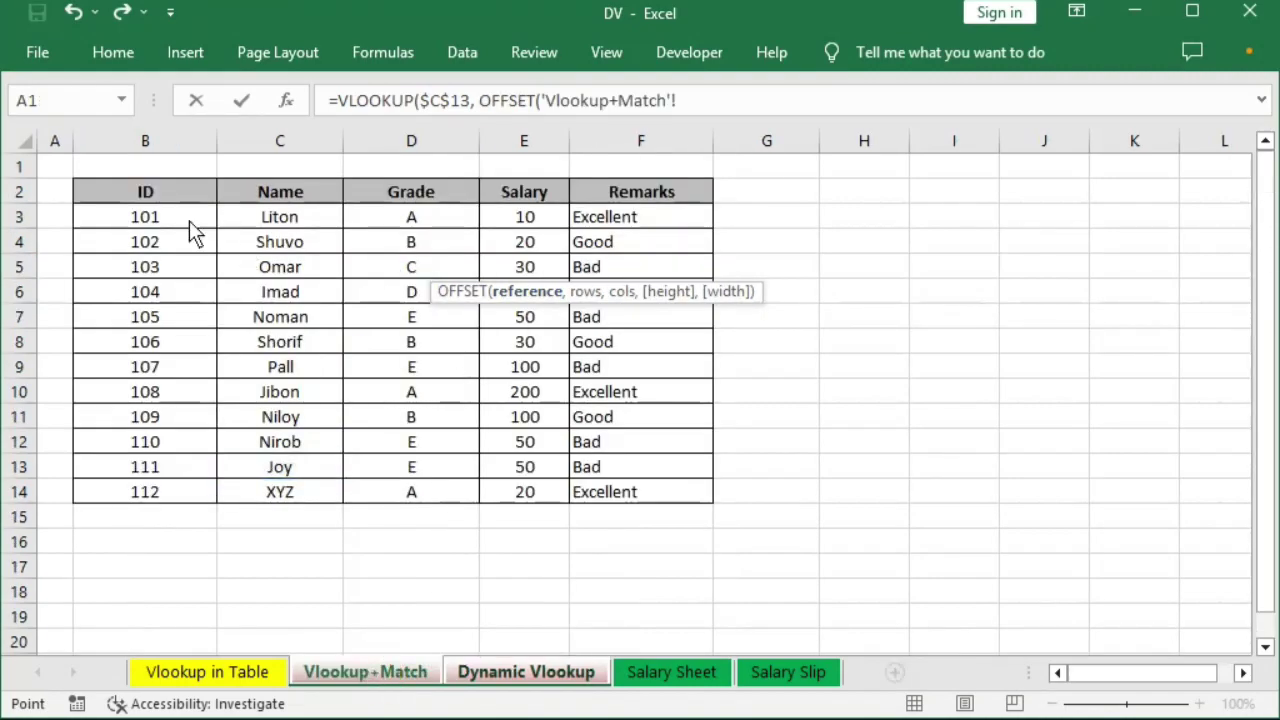
pyautogui.click(118, 204)
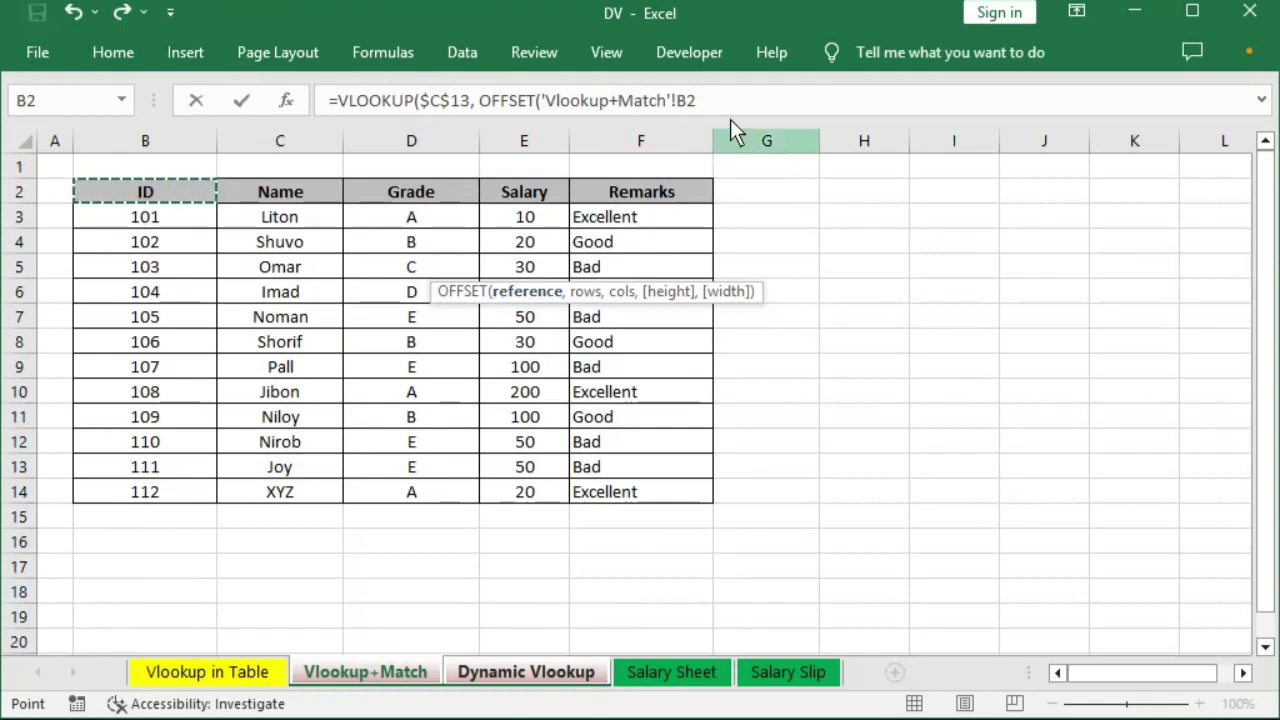
pyautogui.click(700, 100)
pyautogui.write(',')
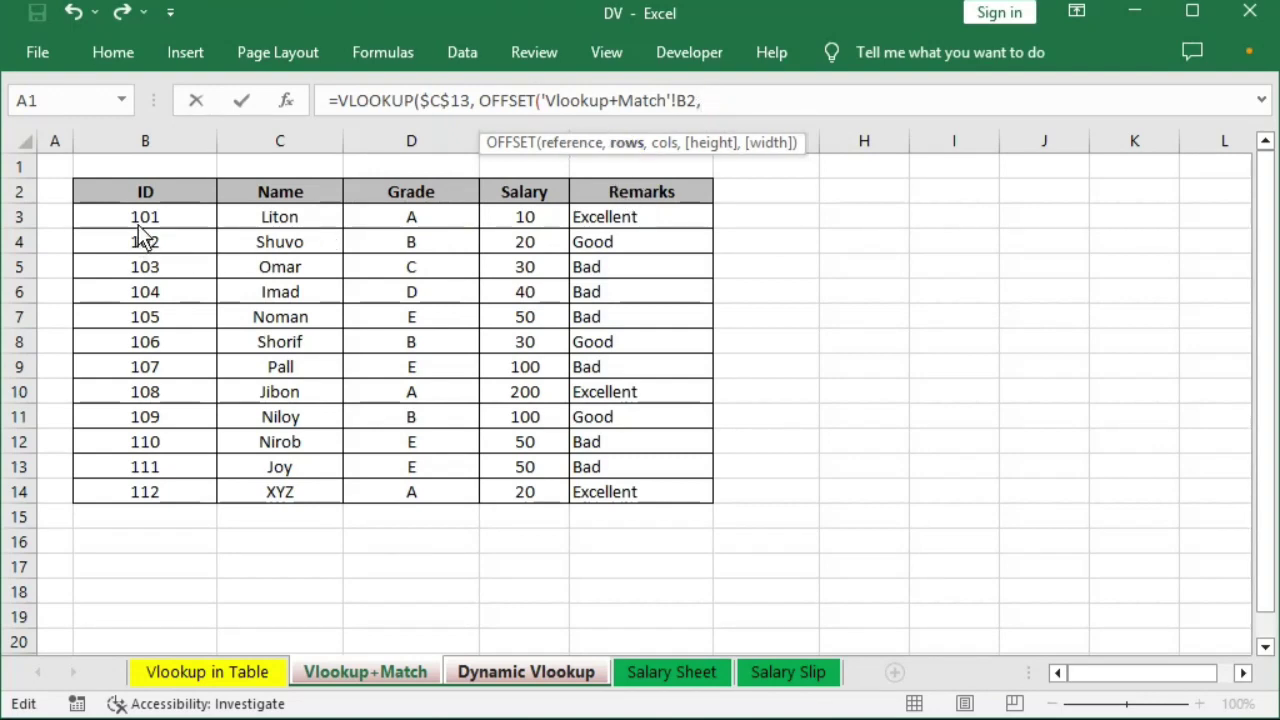
pyautogui.hotkey('ctrl', 'shift', 'd')
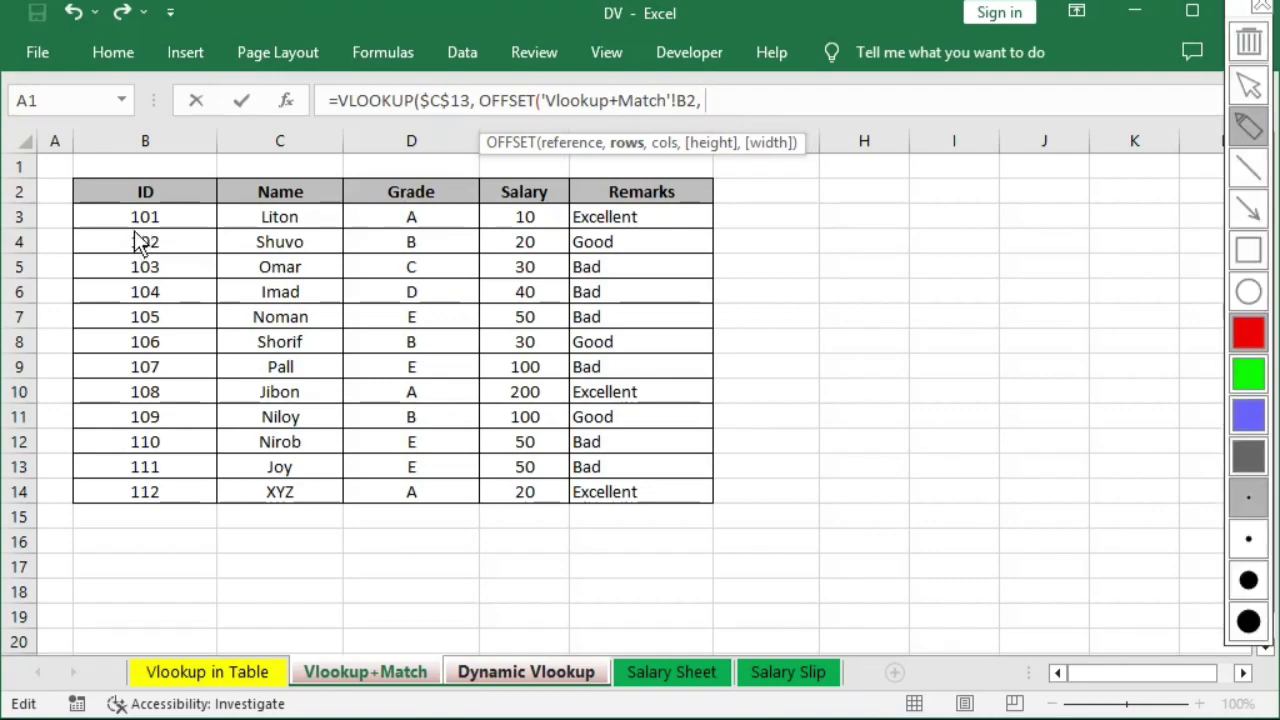
pyautogui.write('a')
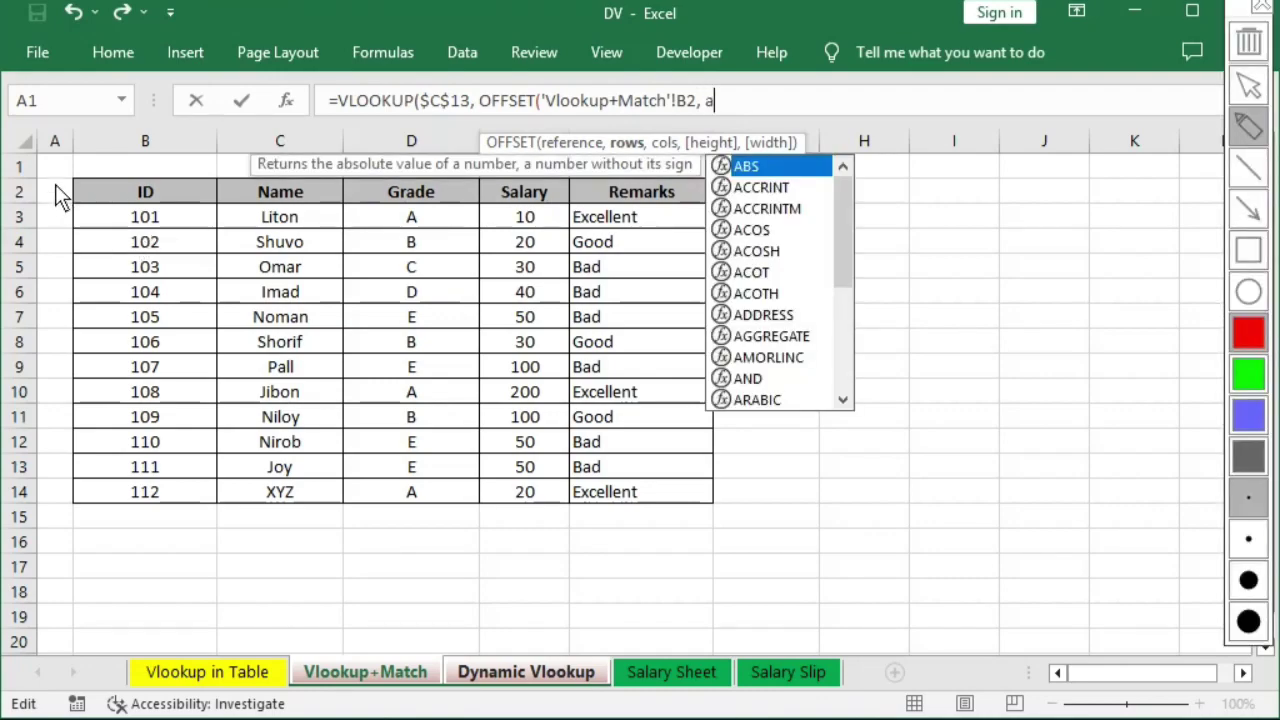
pyautogui.press('BackSpace')
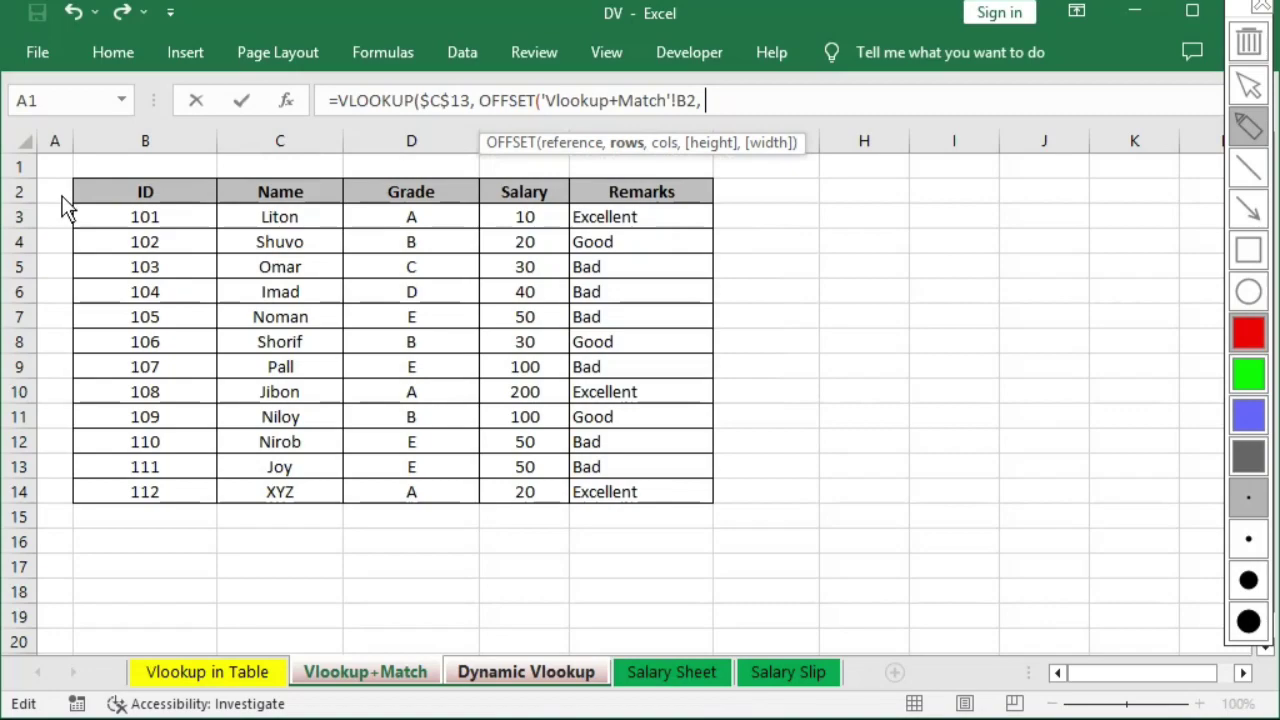
# - Annotate the ID header, row 3 and the ID and Name columns in ink, then clear it
pyautogui.moveTo(55, 182); pyautogui.dragTo(125, 192)
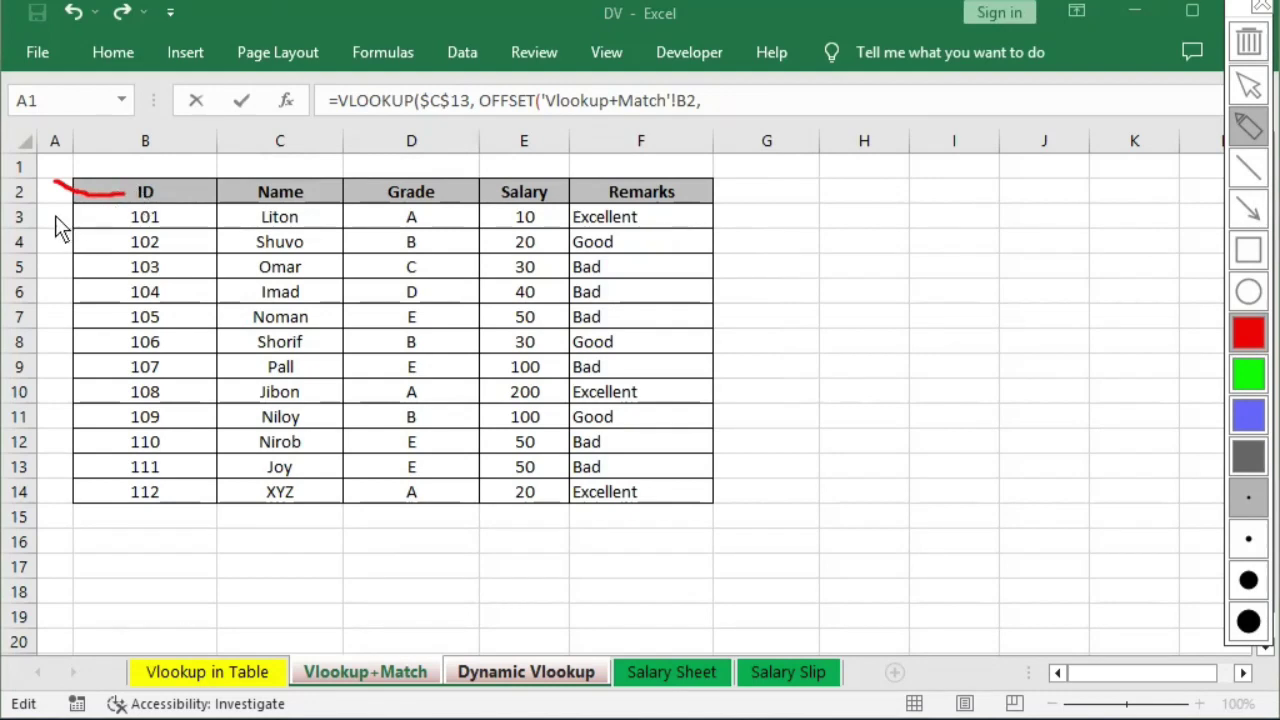
pyautogui.moveTo(55, 215); pyautogui.dragTo(90, 215)
pyautogui.moveTo(155, 159); pyautogui.dragTo(154, 184)
pyautogui.moveTo(155, 233); pyautogui.dragTo(155, 390)
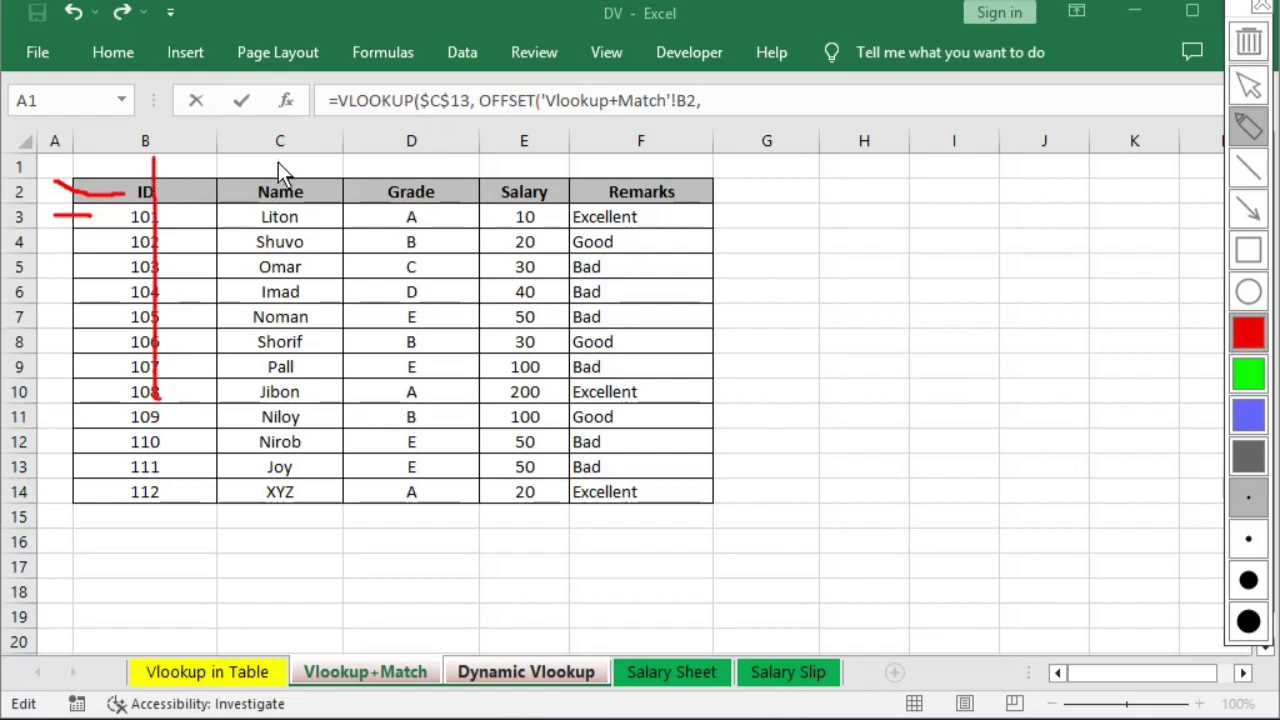
pyautogui.moveTo(278, 162); pyautogui.dragTo(278, 292)
pyautogui.press('Escape')
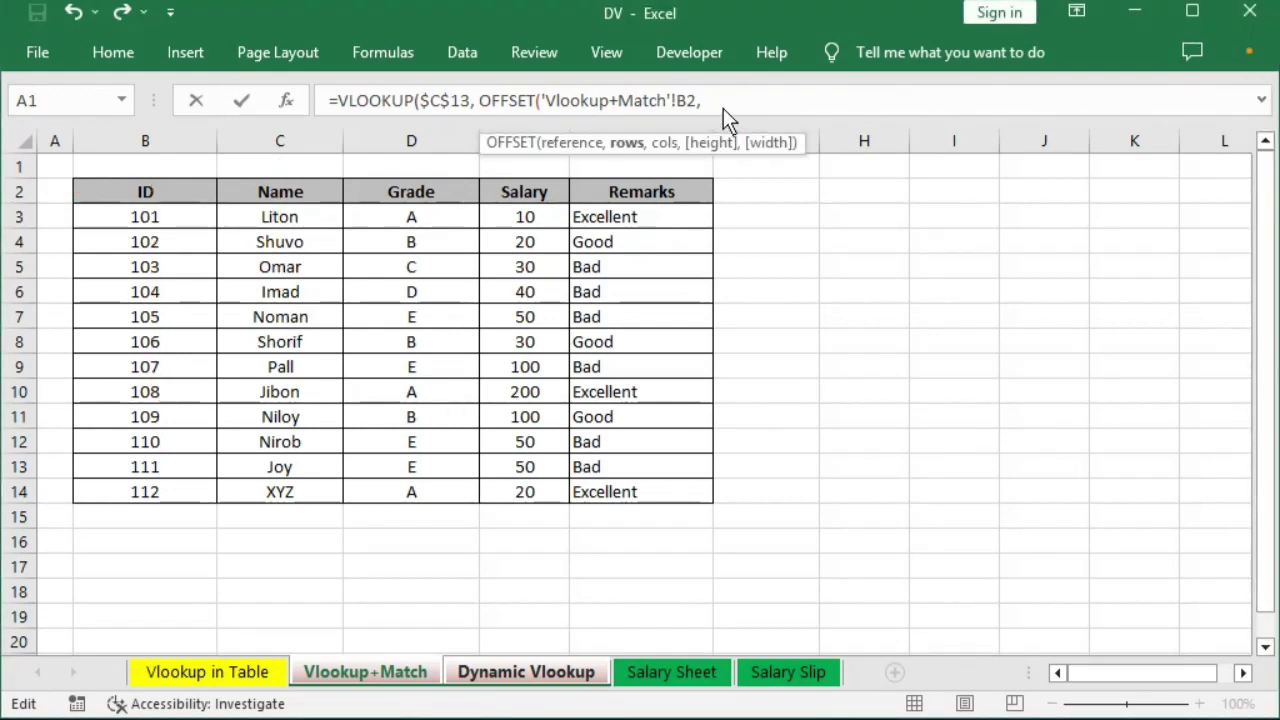
# - Give OFFSET row offset 1, column offset 0 and height COUNTA('Vlookup+Match'!B:B)
pyautogui.write(' 1, 0')
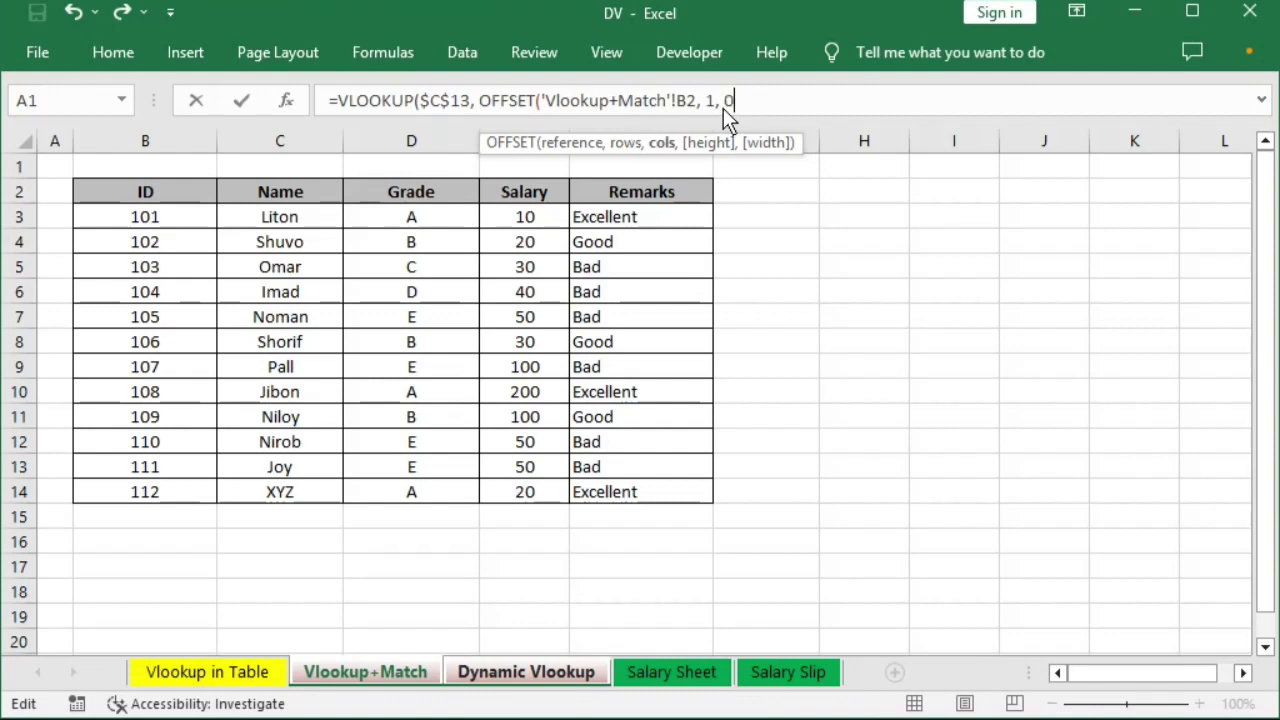
pyautogui.write(',')
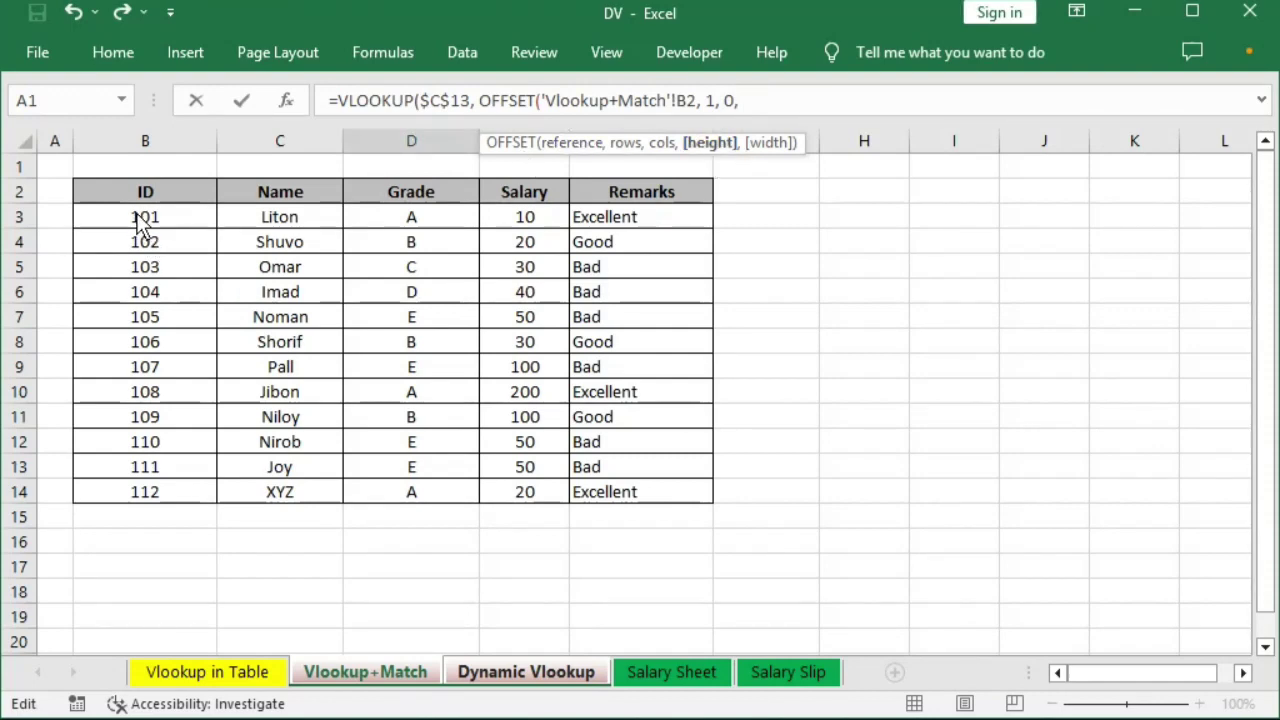
pyautogui.click(145, 140)
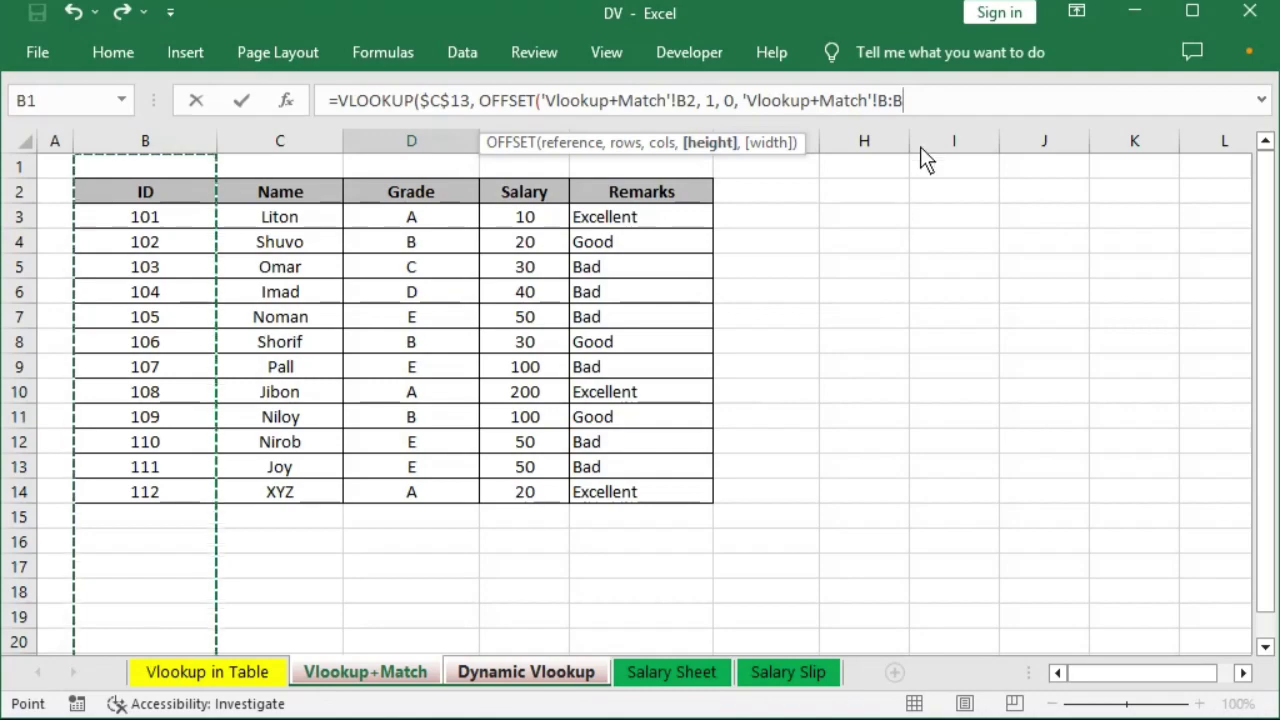
pyautogui.moveTo(904, 100); pyautogui.dragTo(741, 100)
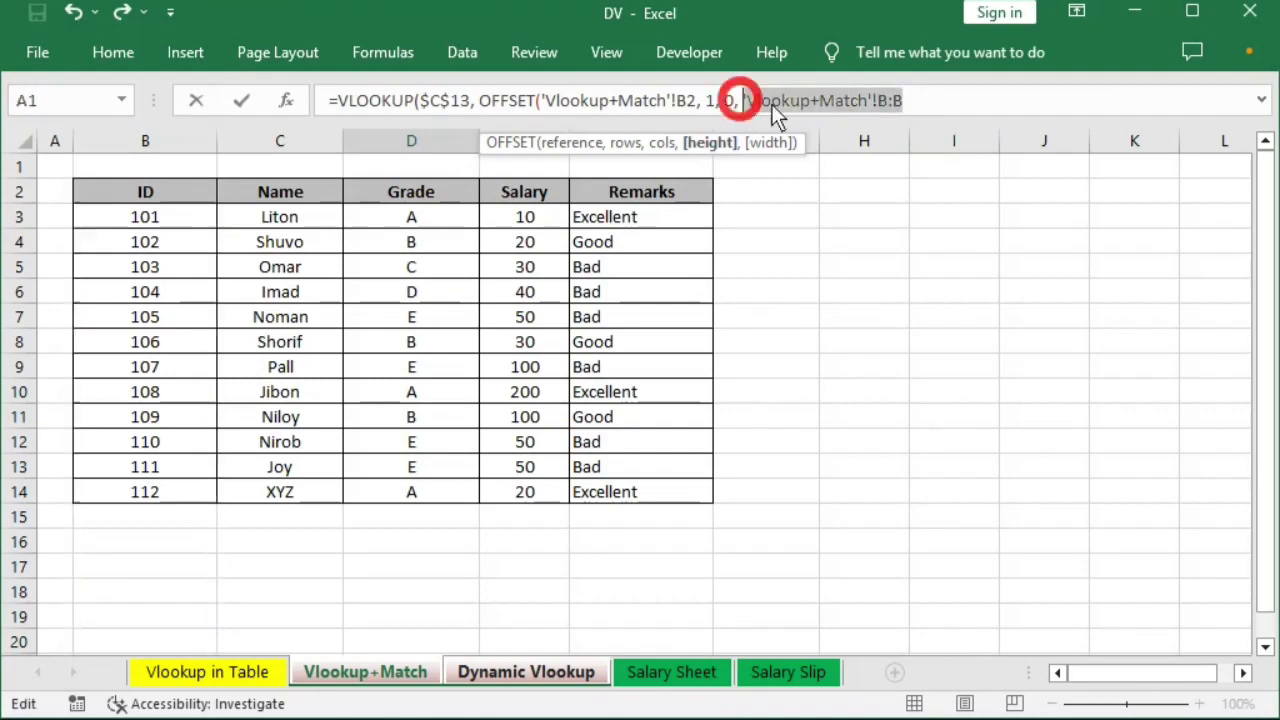
pyautogui.press('Delete')
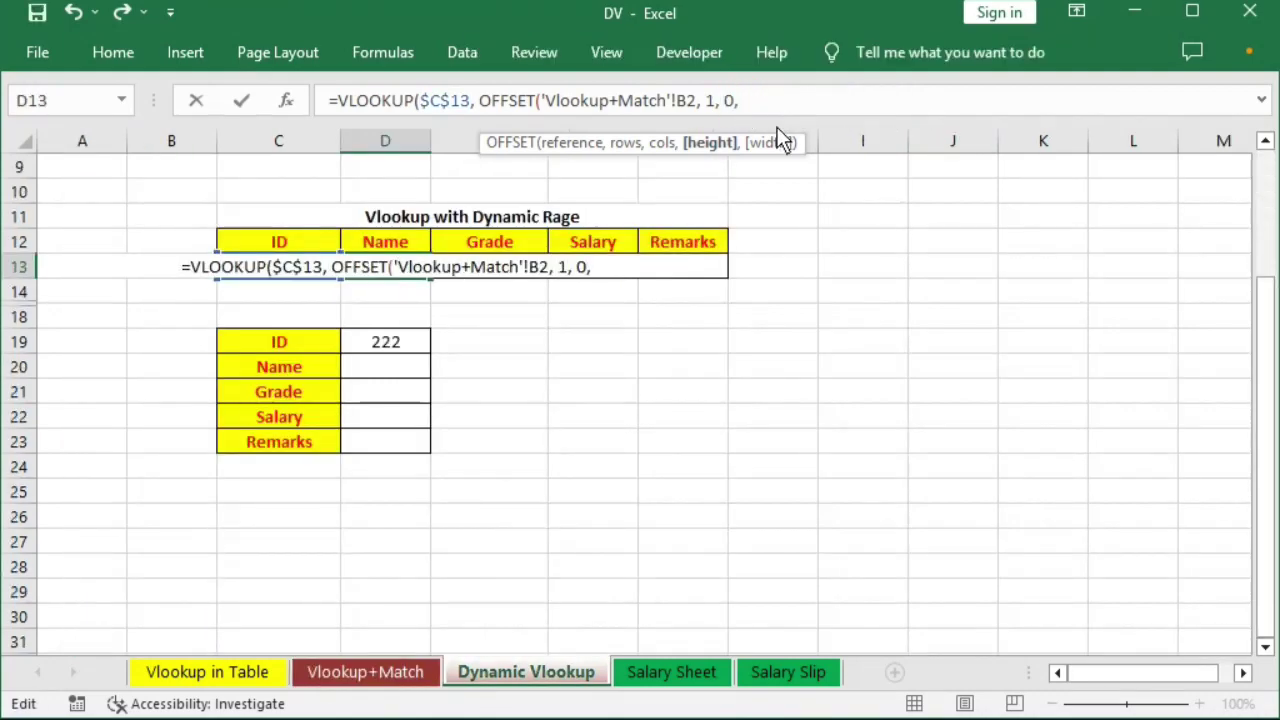
pyautogui.hotkey('ctrl', 'pageup')
pyautogui.hotkey('ctrl', 'pagedown')
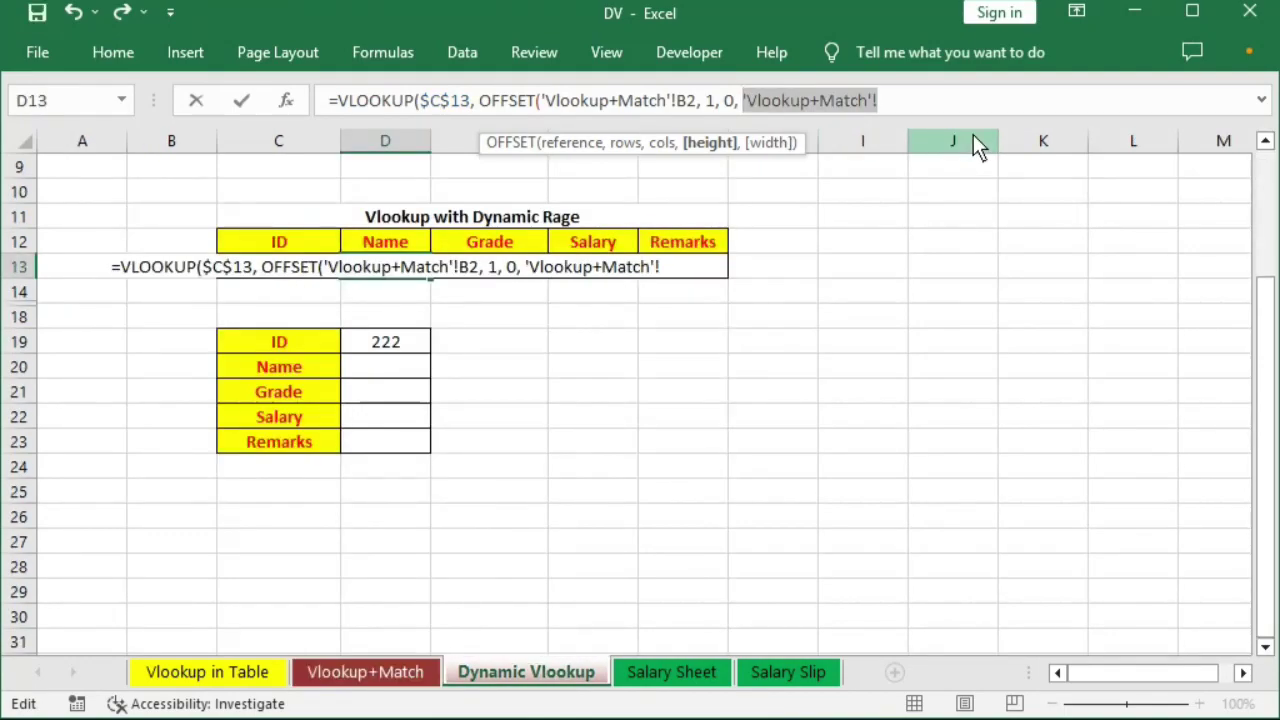
pyautogui.write('counta')
pyautogui.press('Tab')
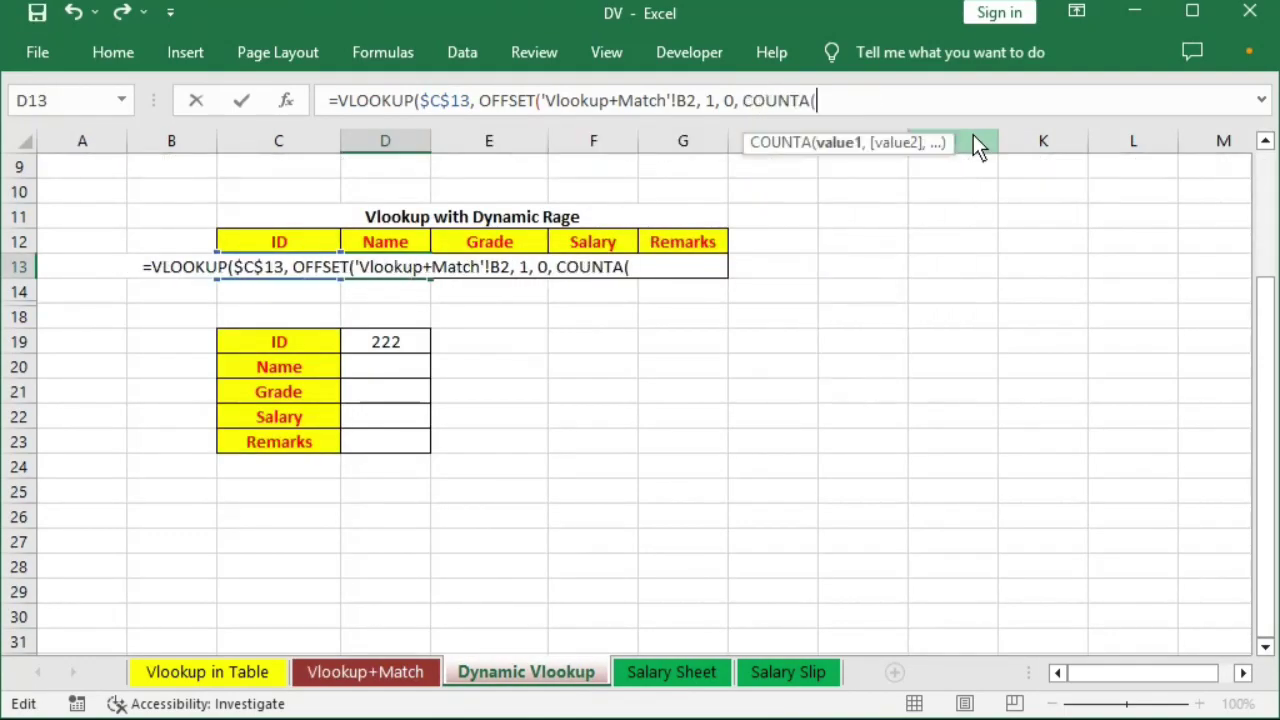
pyautogui.click(368, 674)
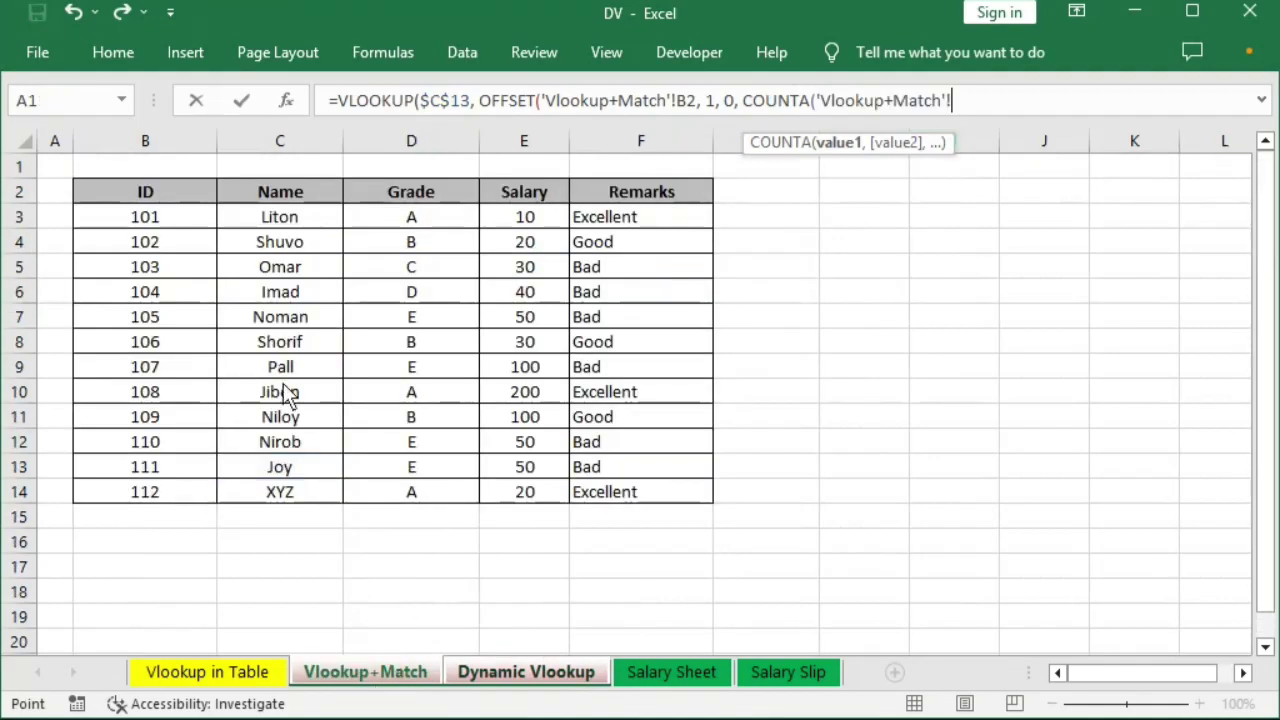
pyautogui.click(154, 140)
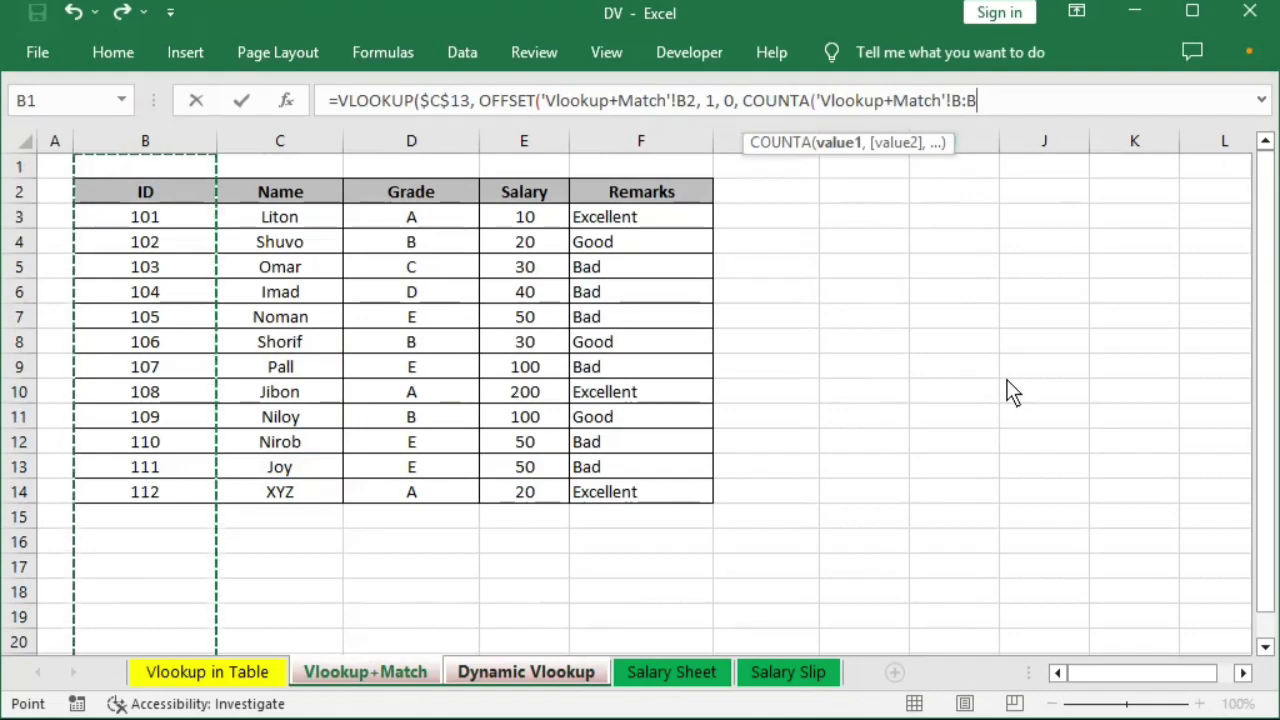
pyautogui.write(')')
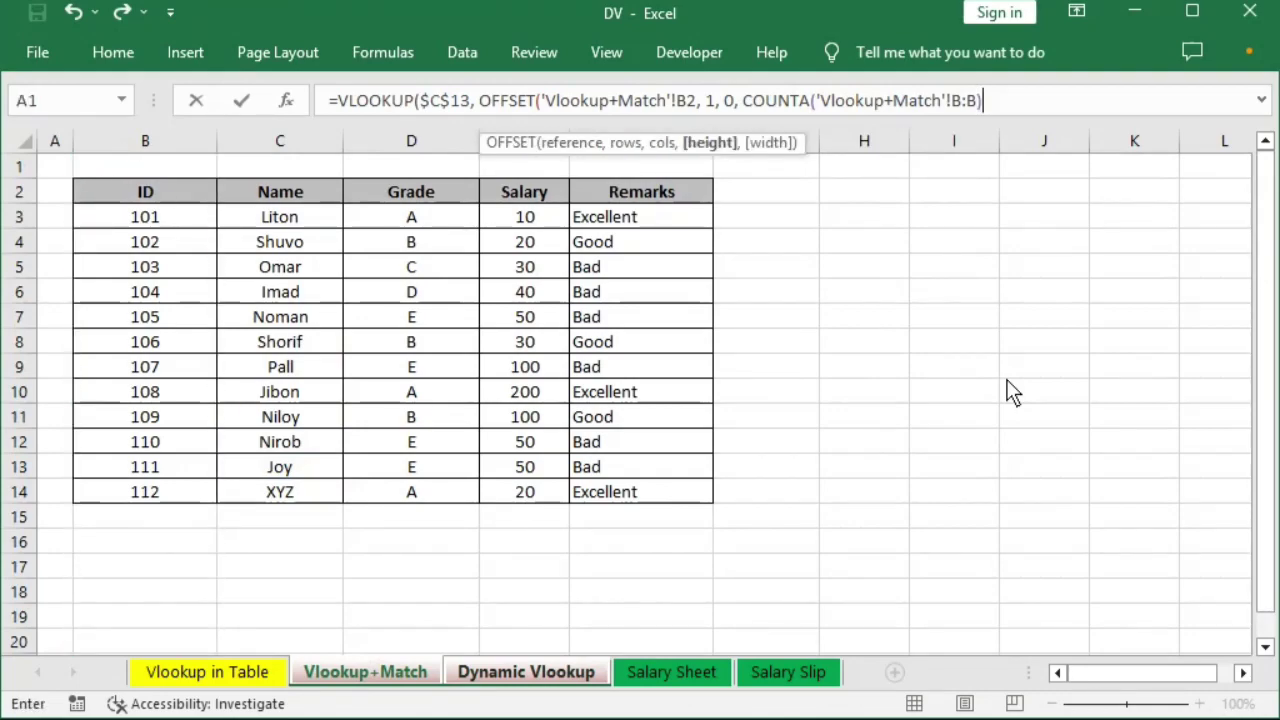
pyautogui.write(', ')
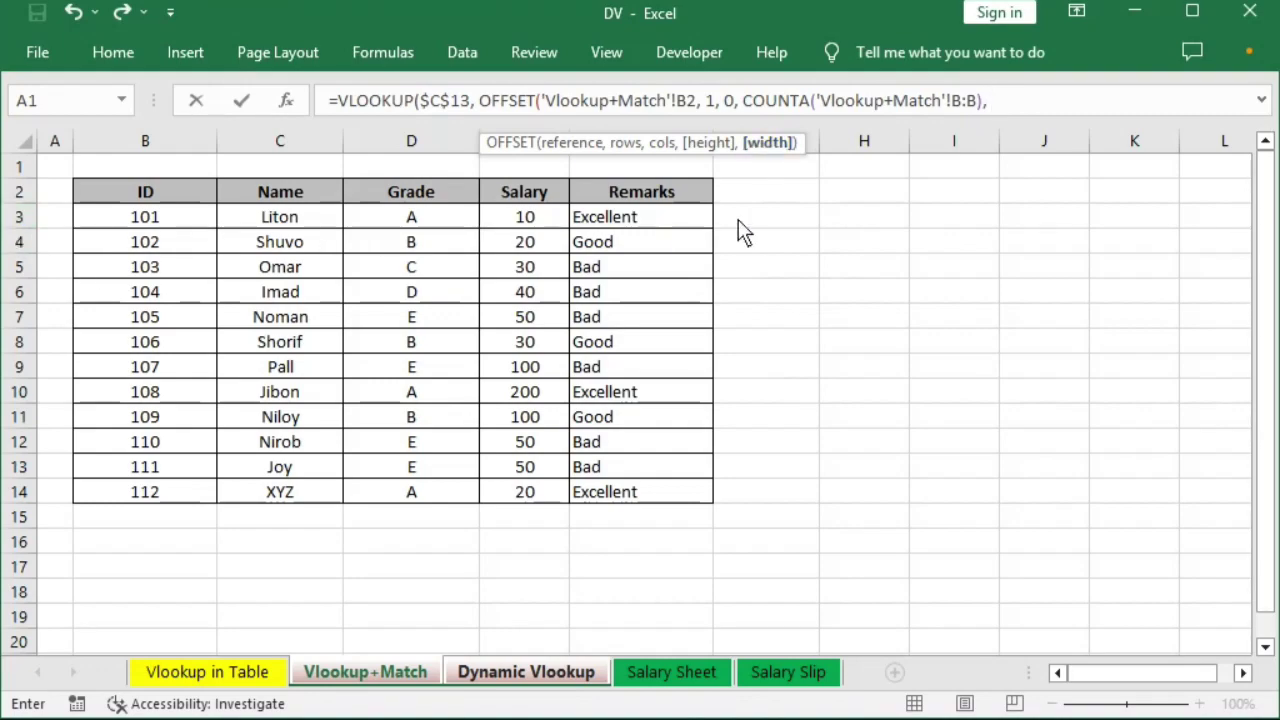
pyautogui.write('coun')
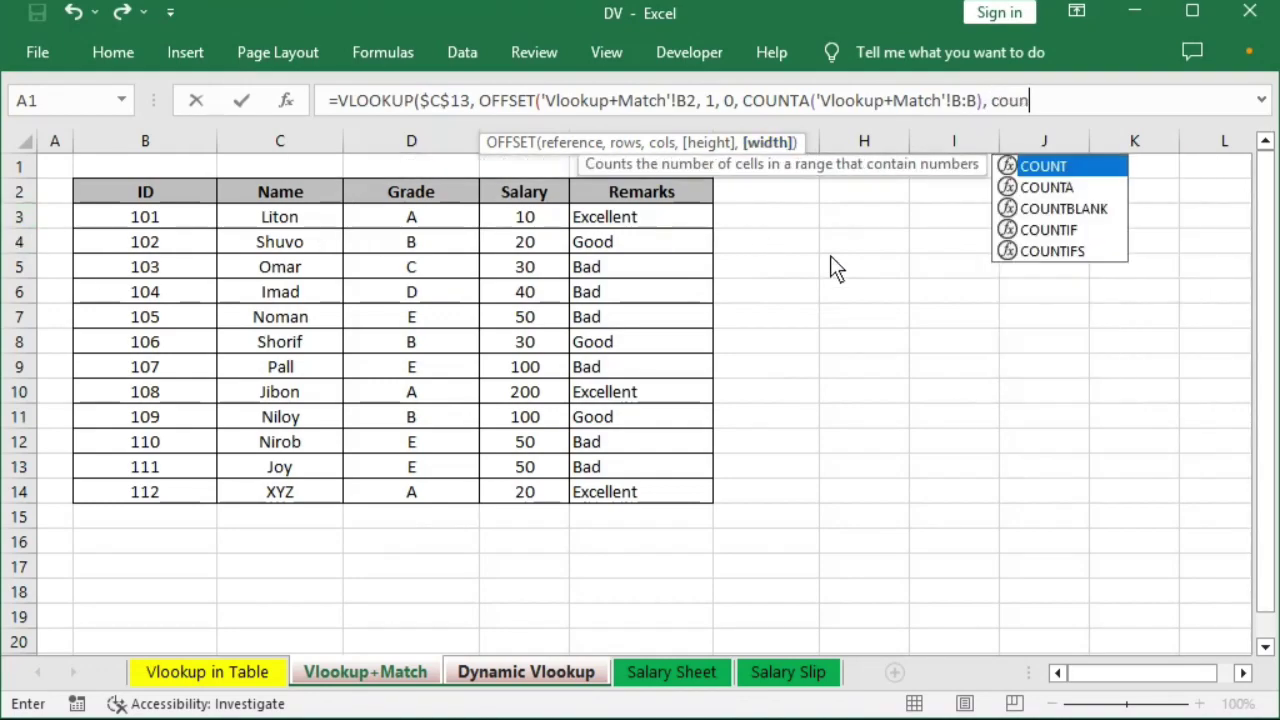
pyautogui.write('ta')
# - Finish D13 with width COUNTA(row 3), column index COLUMNS(H5:I5) and exact match 0
pyautogui.press('Tab')
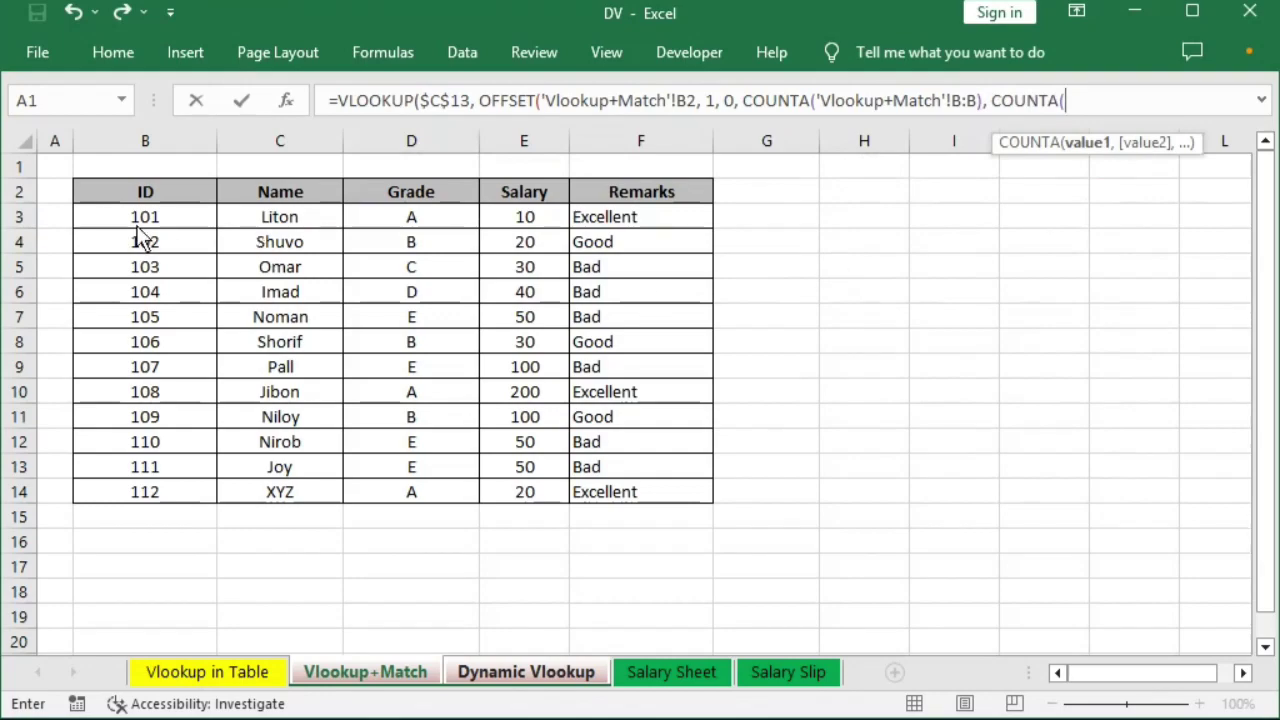
pyautogui.click(26, 220)
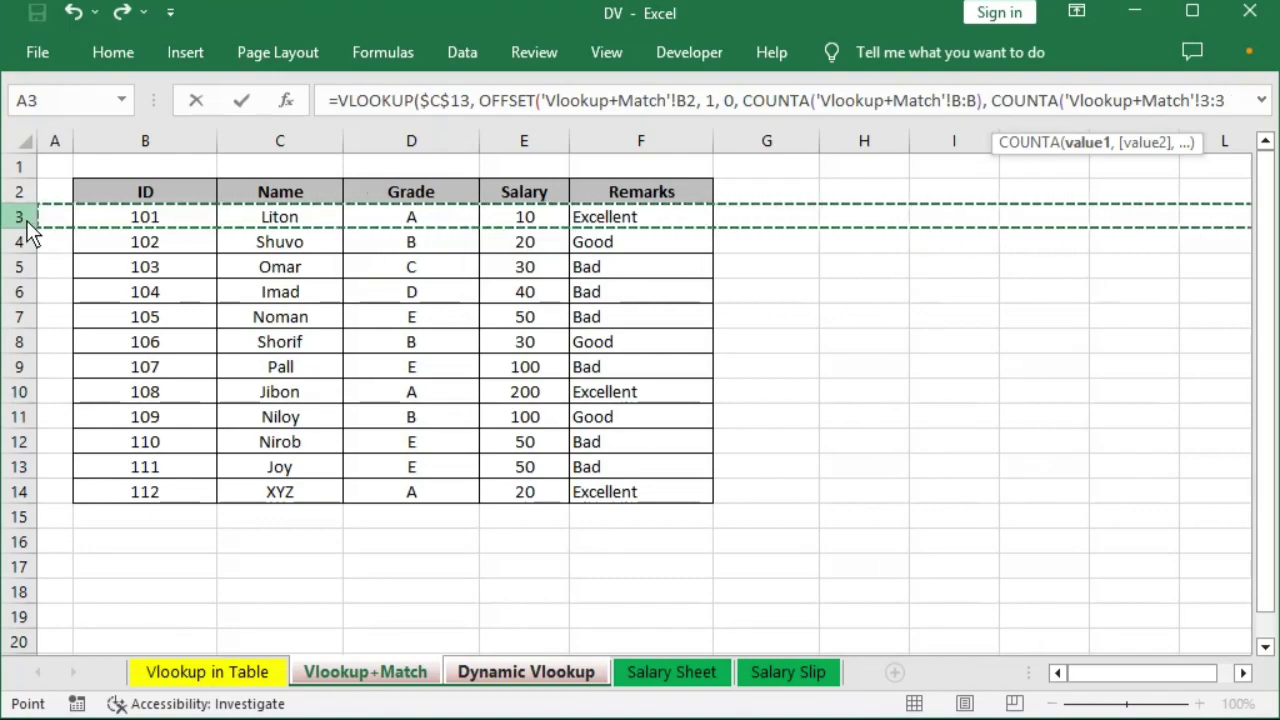
pyautogui.write(')')
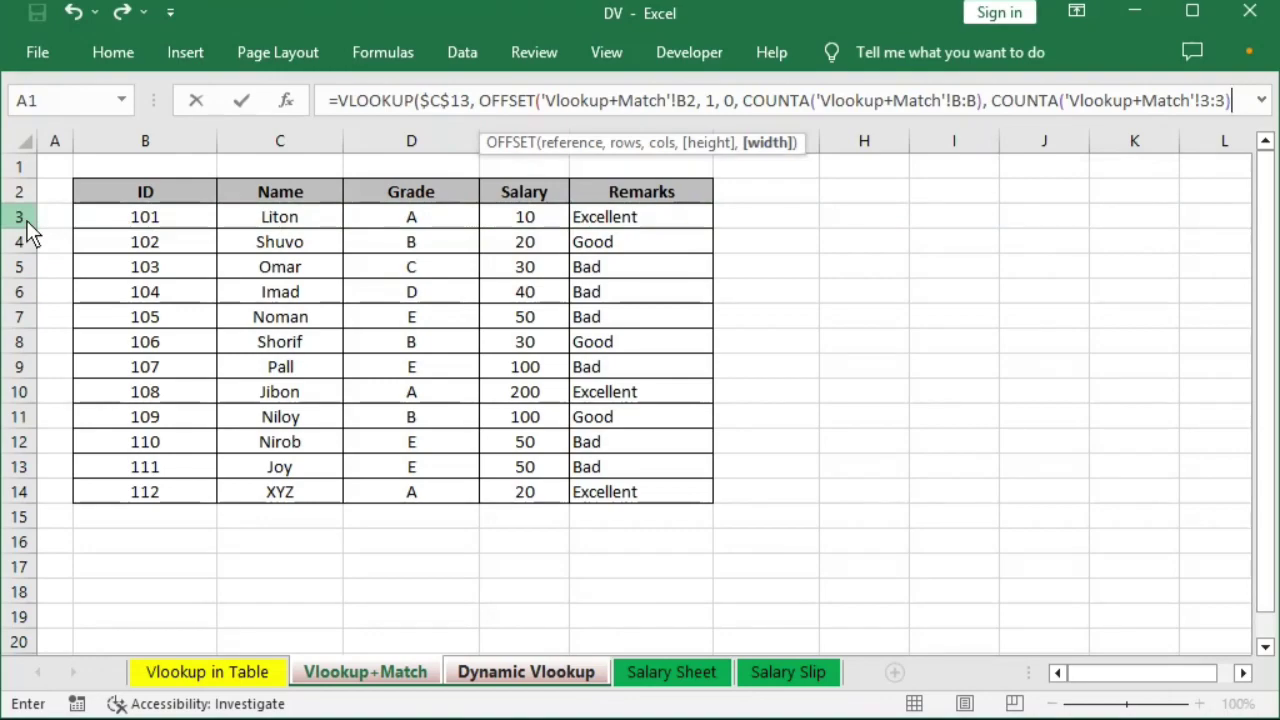
pyautogui.write('),')
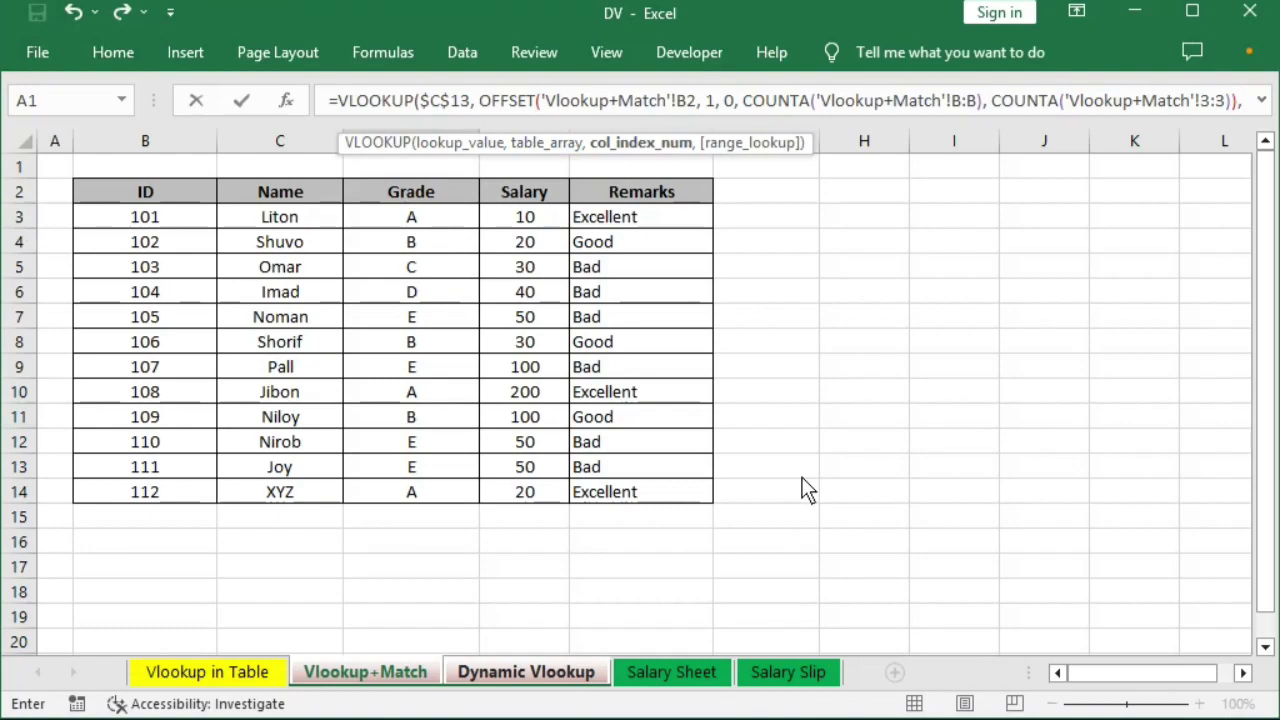
pyautogui.write('co')
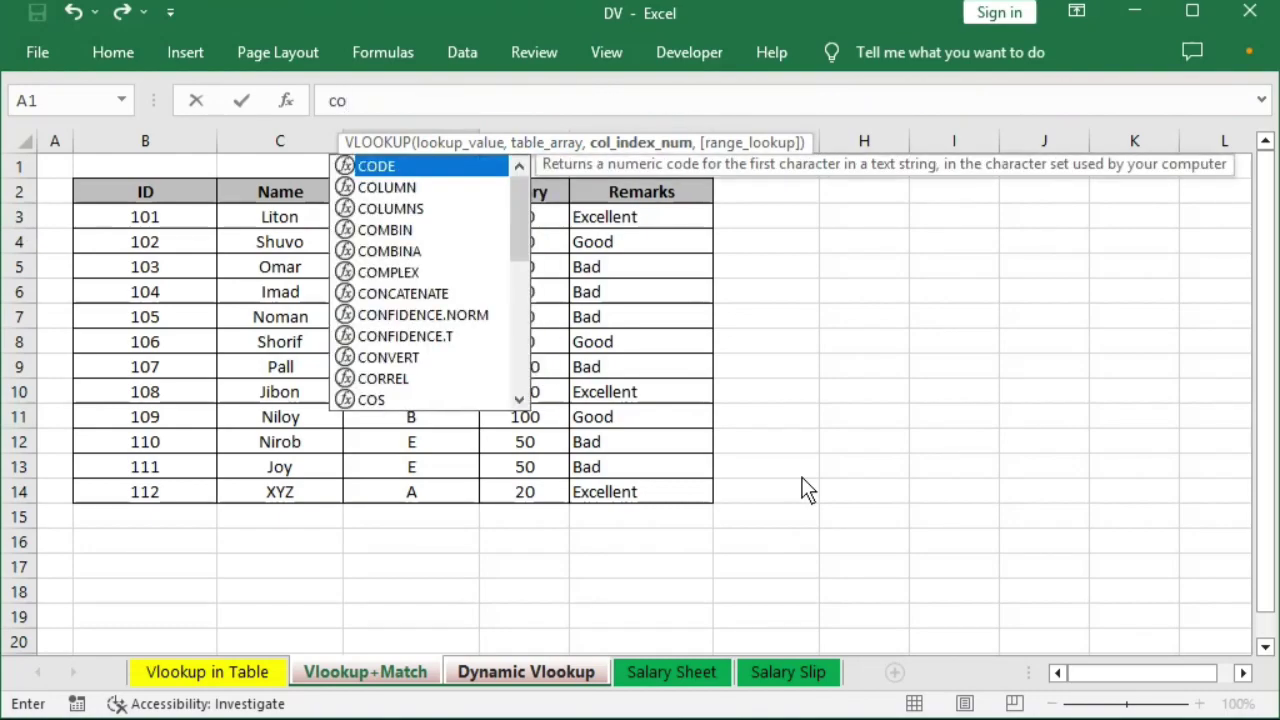
pyautogui.write('l')
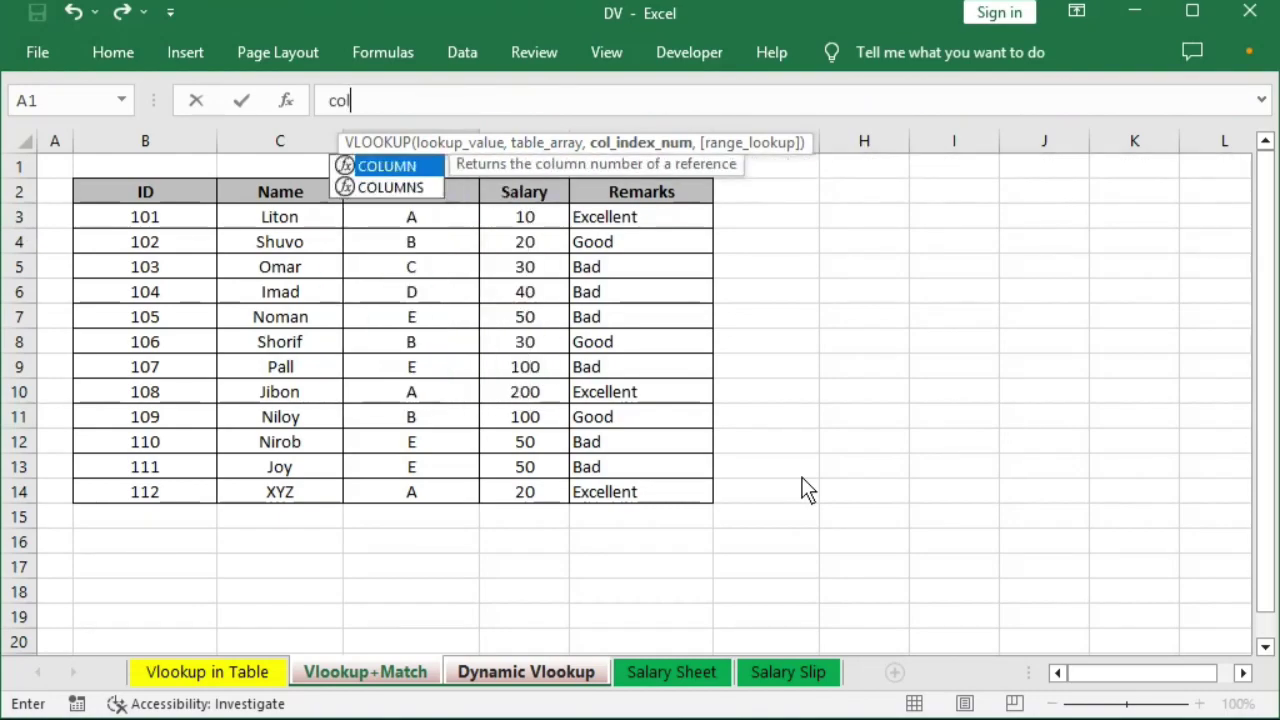
pyautogui.write('umns')
pyautogui.press('Tab')
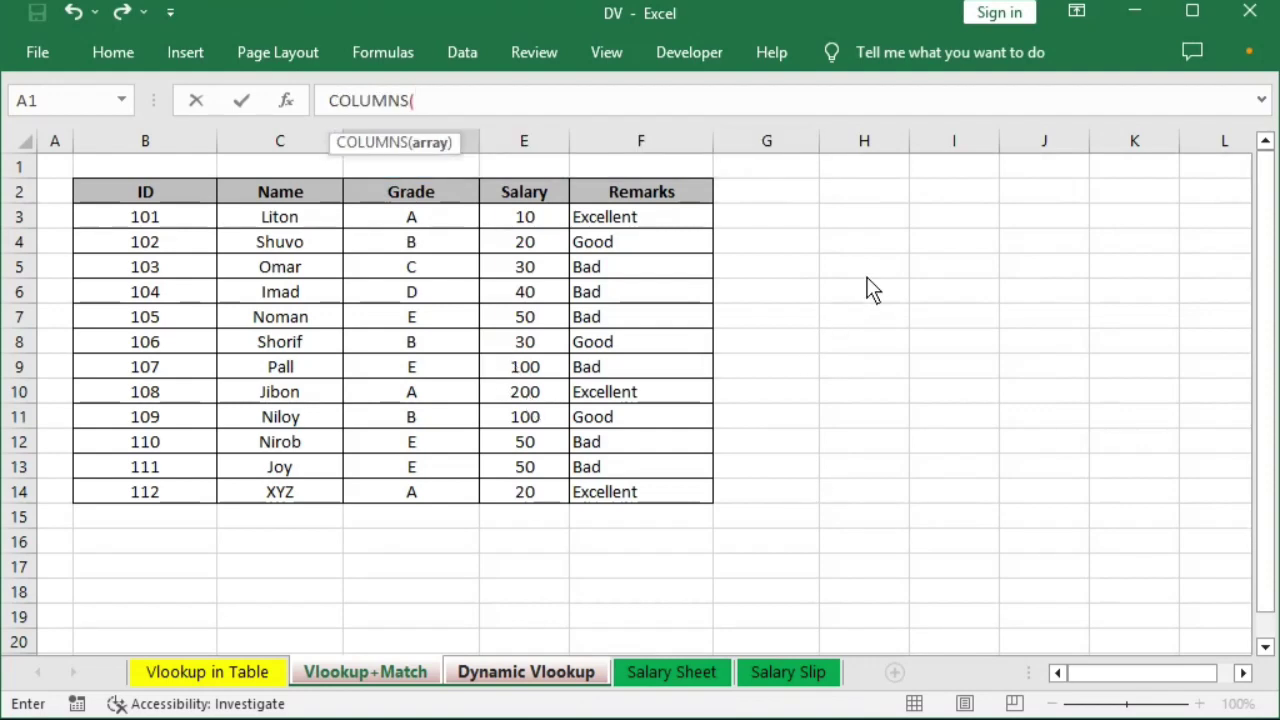
pyautogui.moveTo(878, 268); pyautogui.dragTo(915, 268)
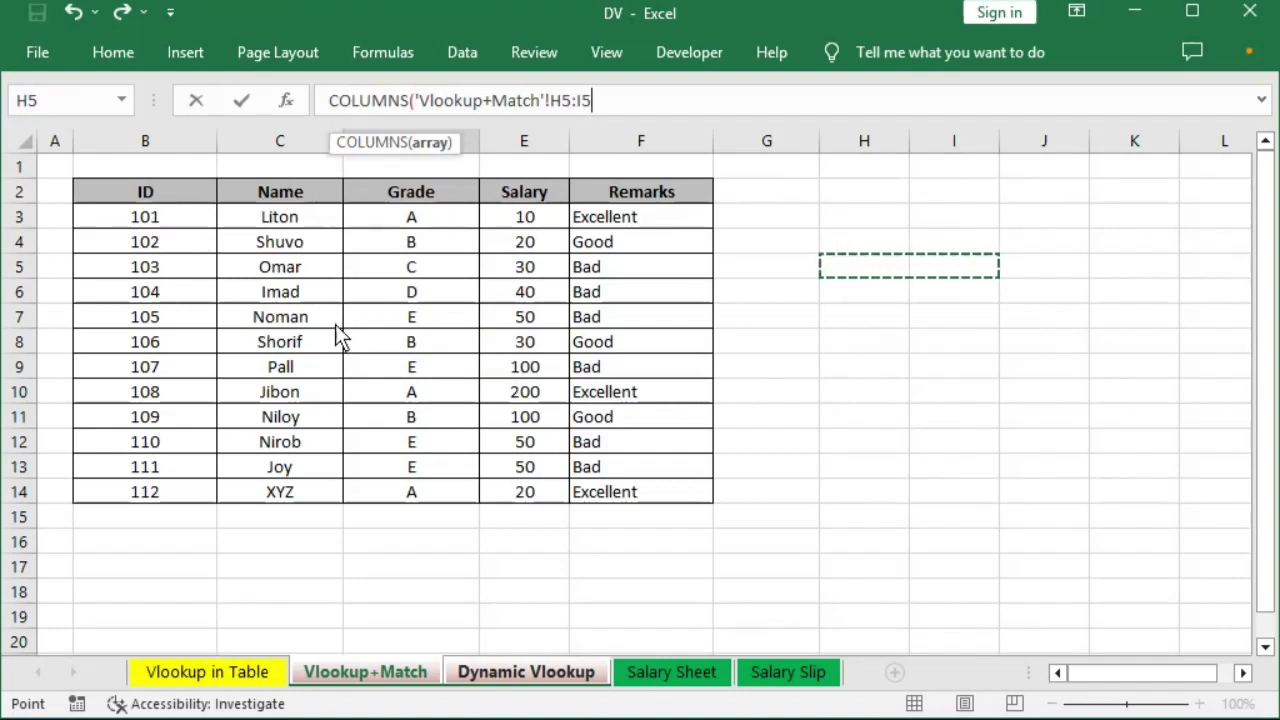
pyautogui.write('),')
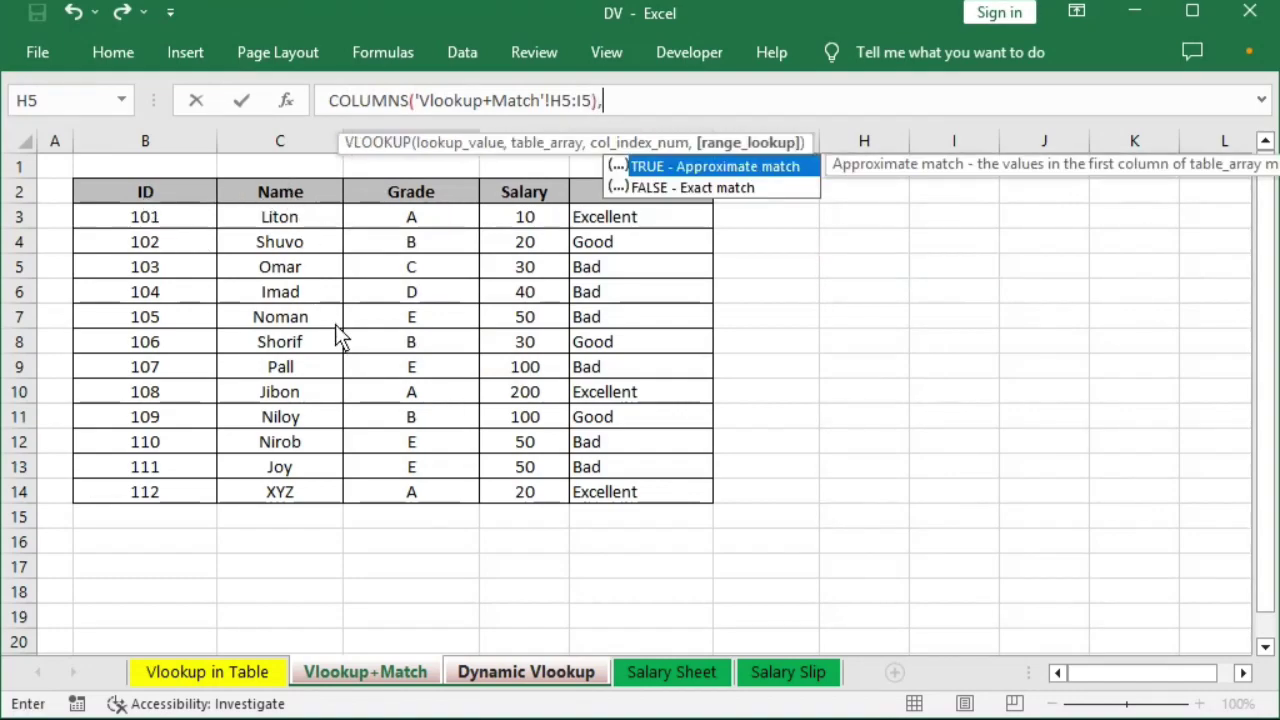
pyautogui.write(' 0)')
pyautogui.press('Return')
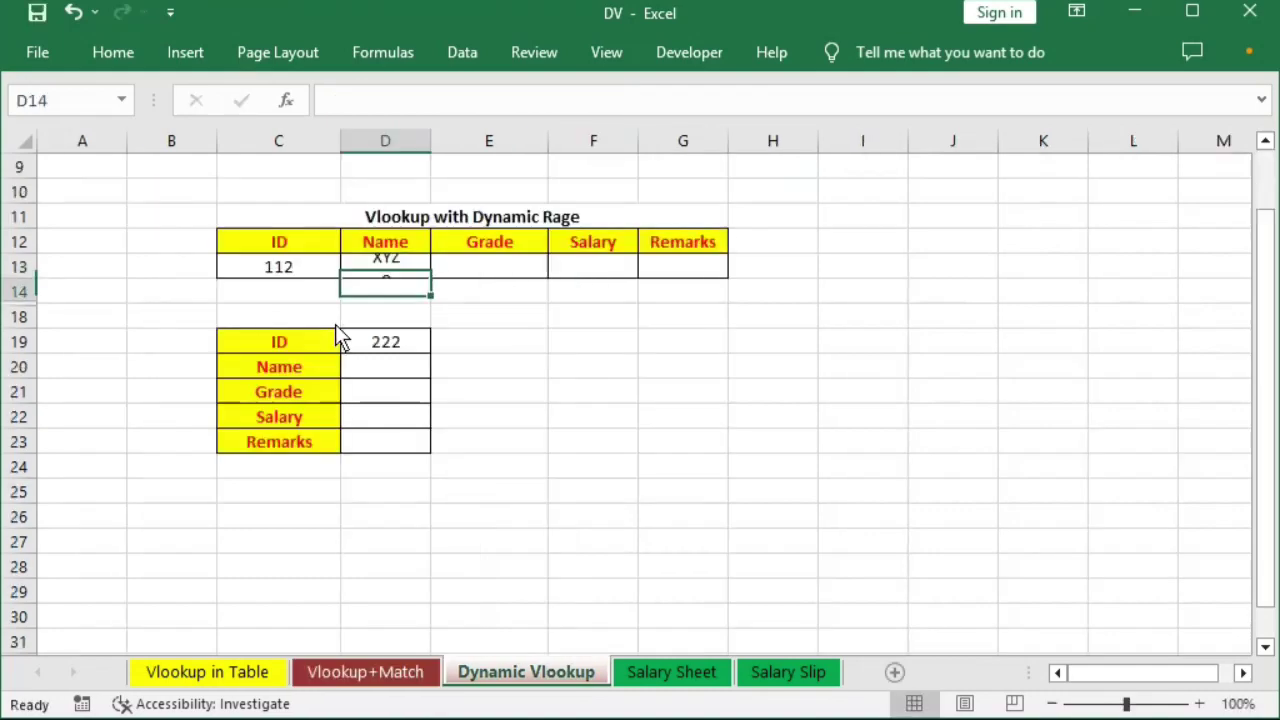
# - Check the last source record, try copying the Name lookup into E13, and clear the #N/A
pyautogui.press('Up')
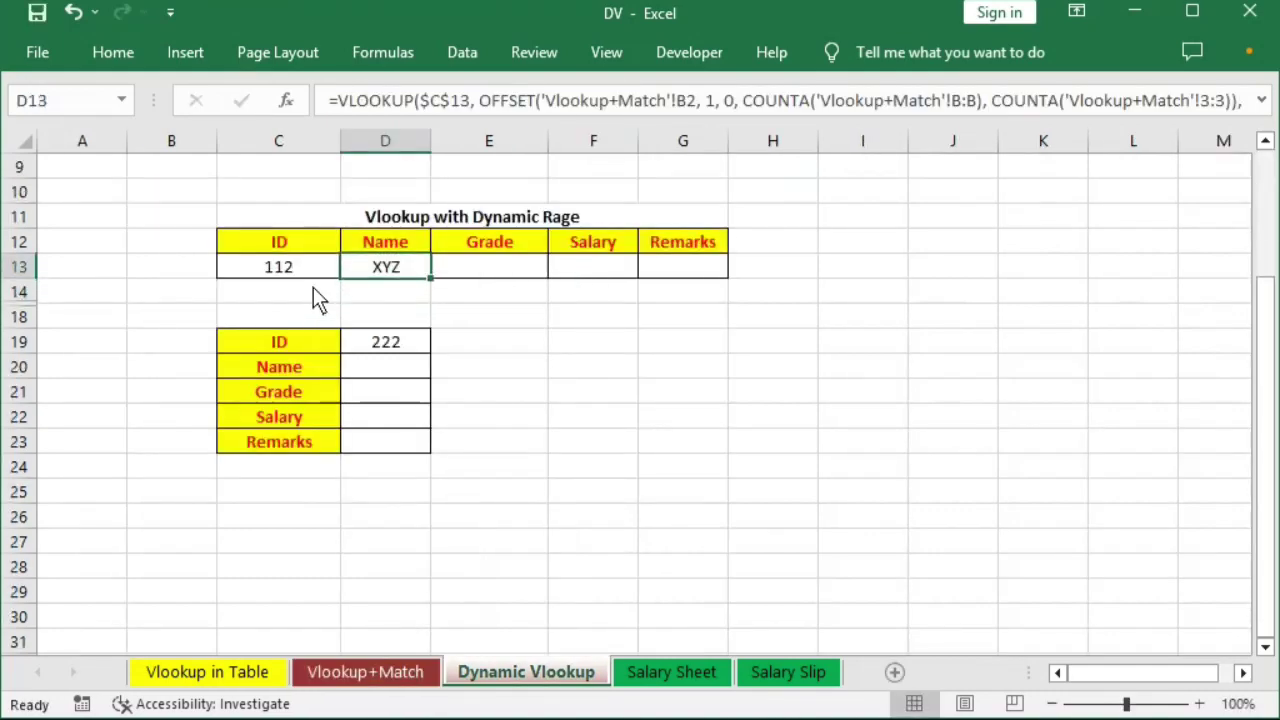
pyautogui.press('Left')
pyautogui.click(379, 670)
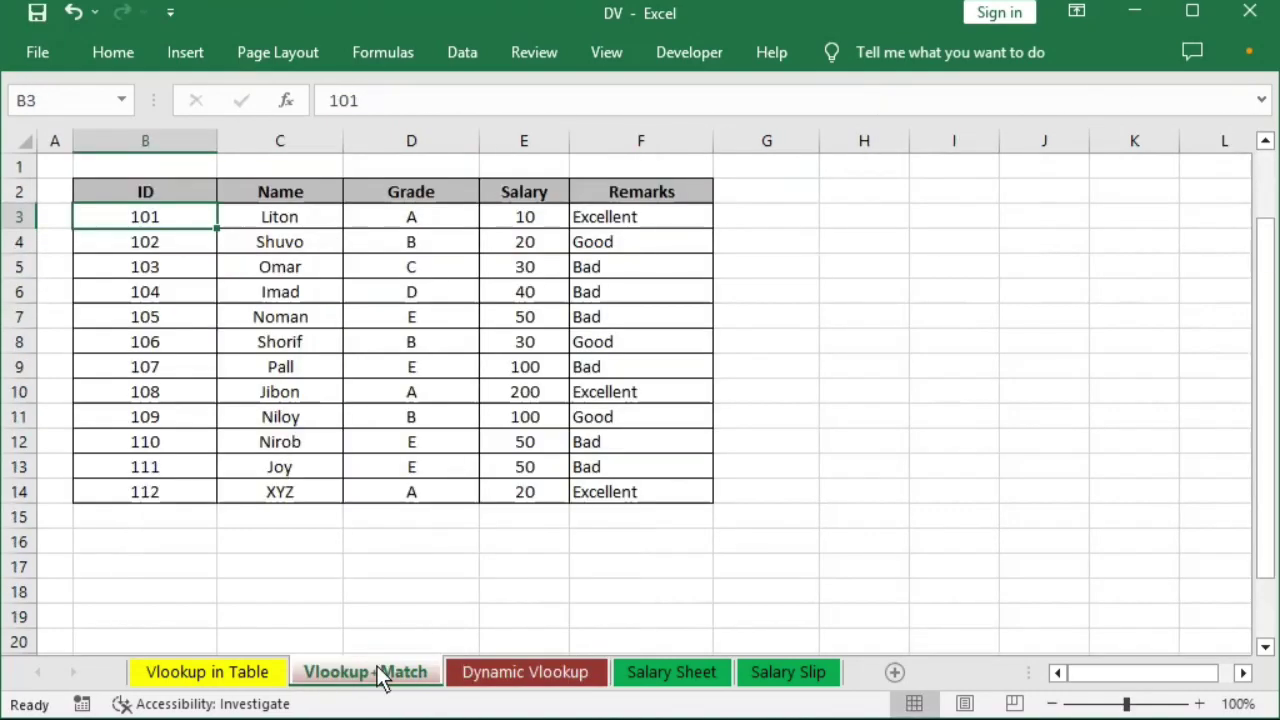
pyautogui.moveTo(160, 494); pyautogui.dragTo(493, 499)
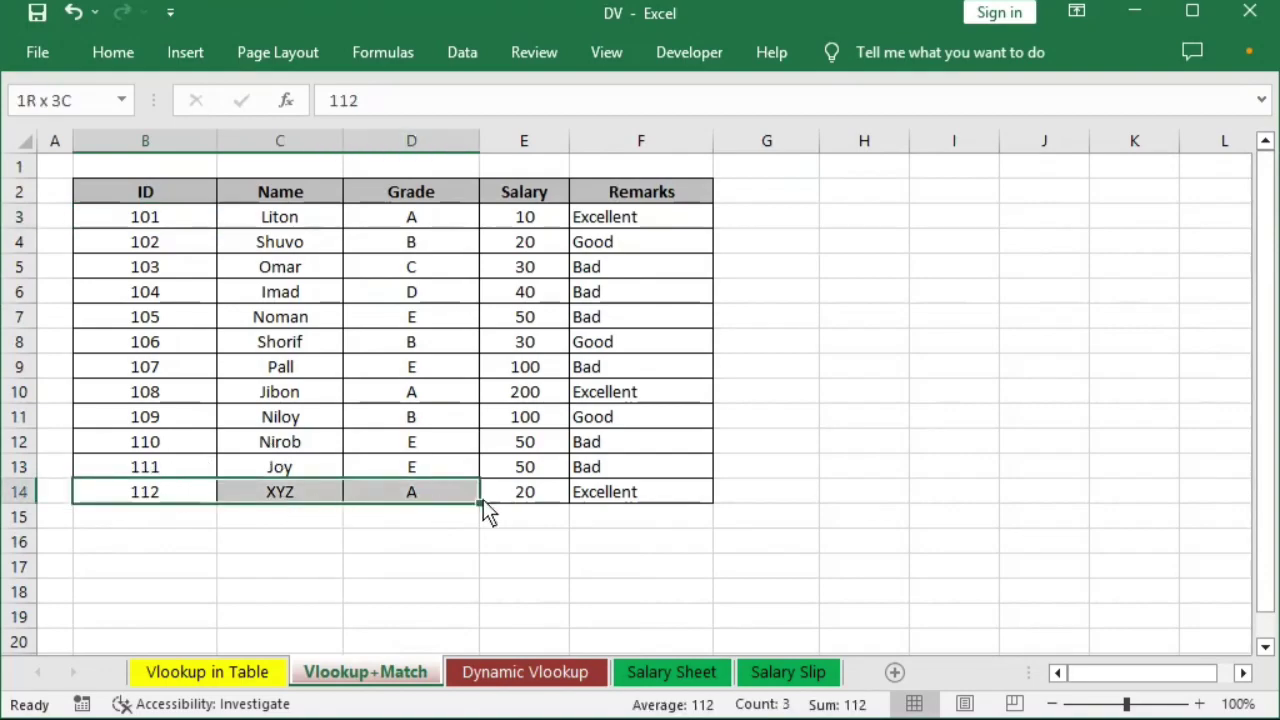
pyautogui.click(552, 674)
pyautogui.click(387, 270)
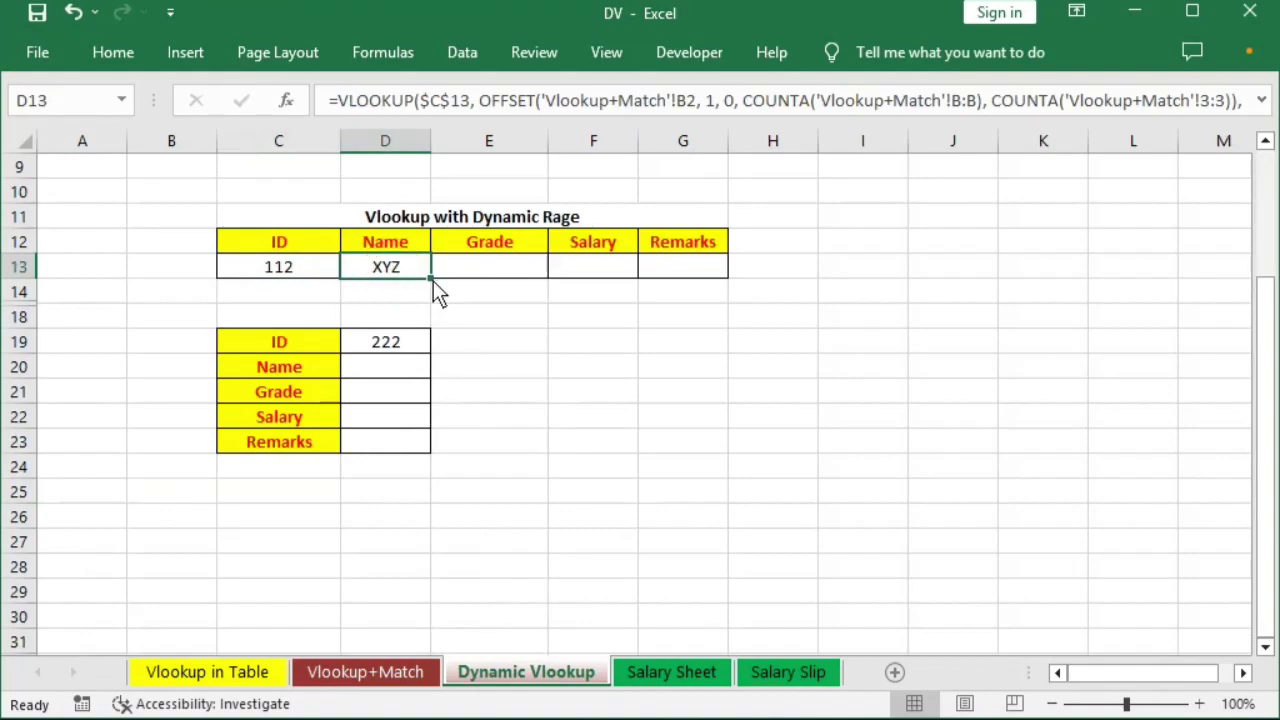
pyautogui.moveTo(503, 290); pyautogui.dragTo(500, 330)
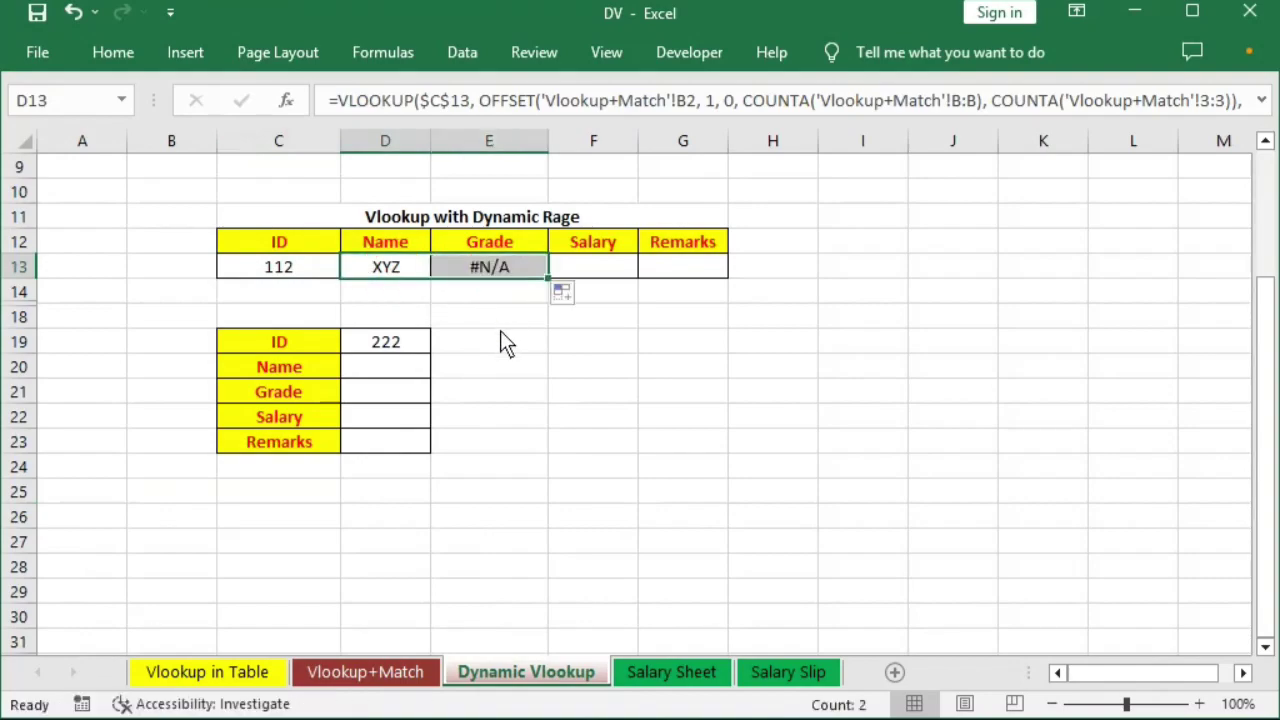
pyautogui.click(514, 264)
pyautogui.press('Delete')
# - Make the B2 and column B references in D13's formula absolute
pyautogui.doubleClick(388, 278)
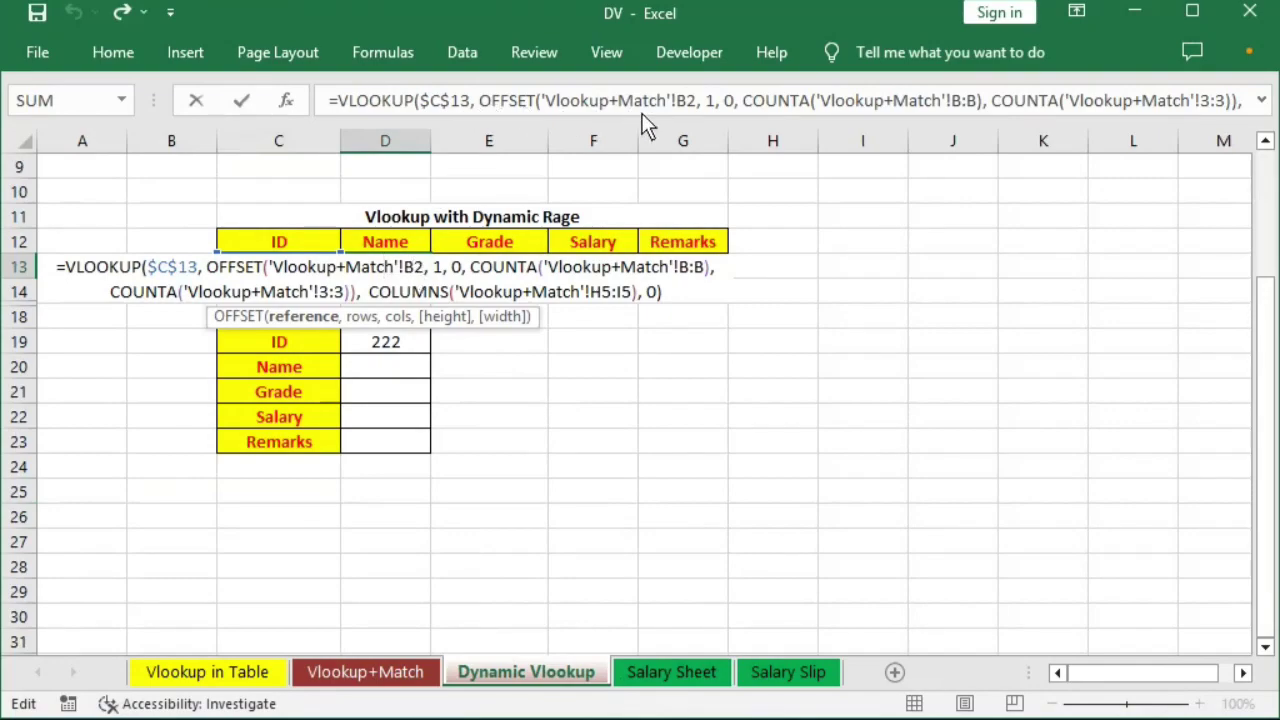
pyautogui.moveTo(679, 100); pyautogui.dragTo(691, 100)
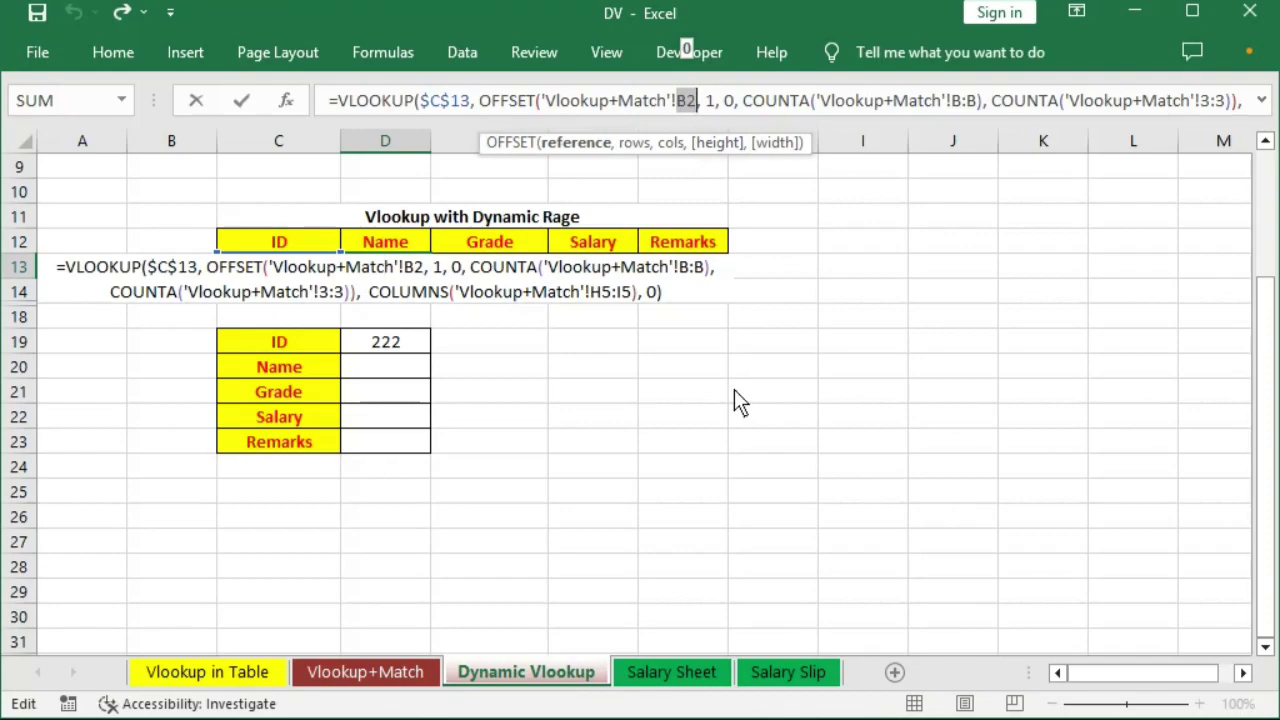
pyautogui.press('F4')
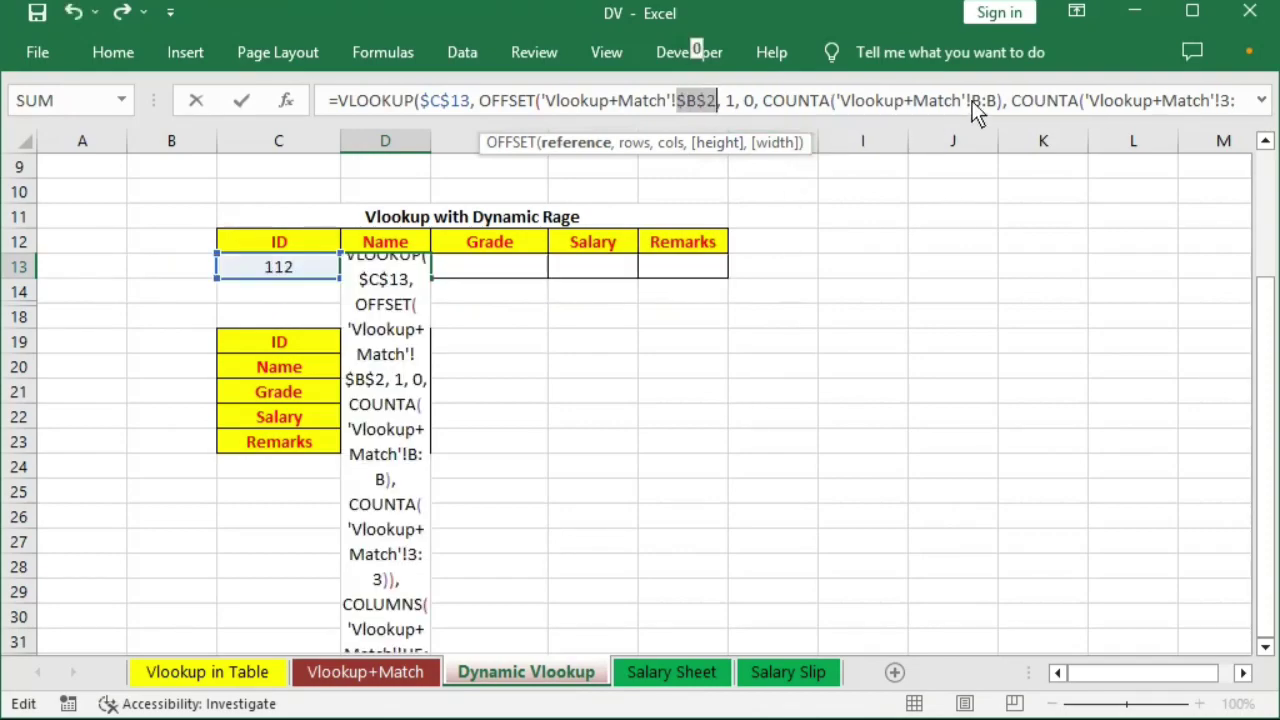
pyautogui.press('Right')
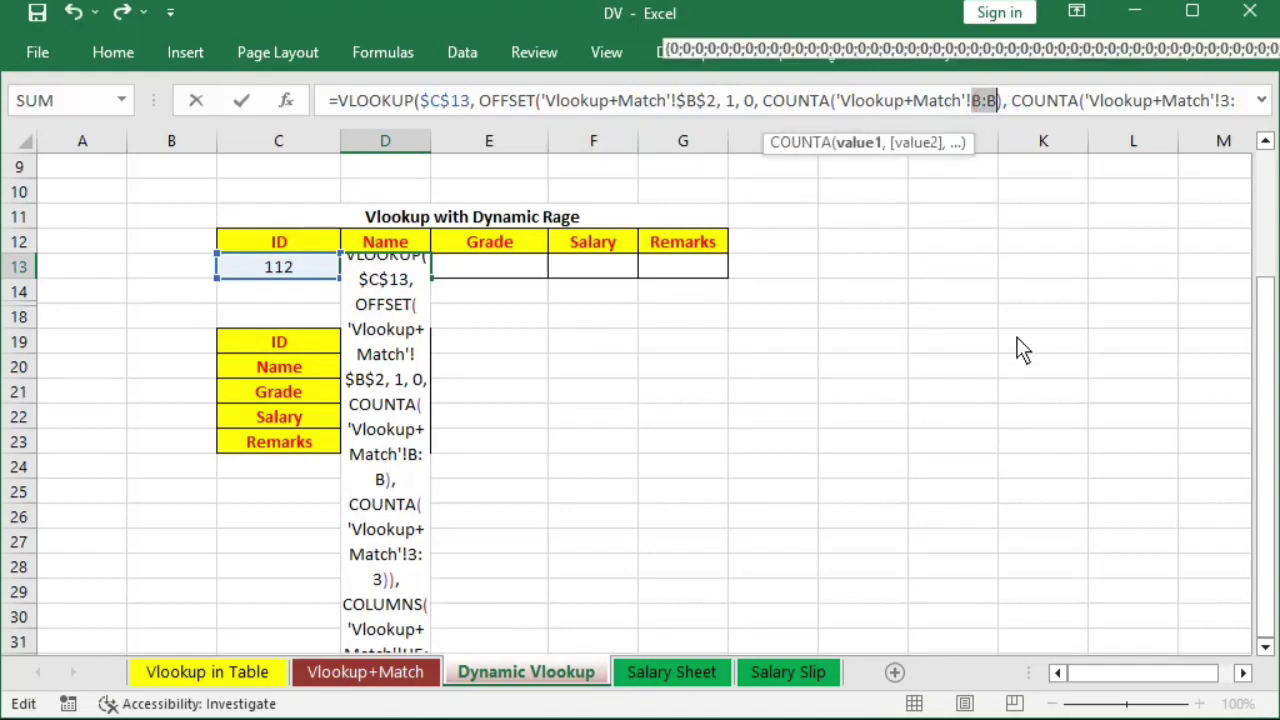
pyautogui.press('F4')
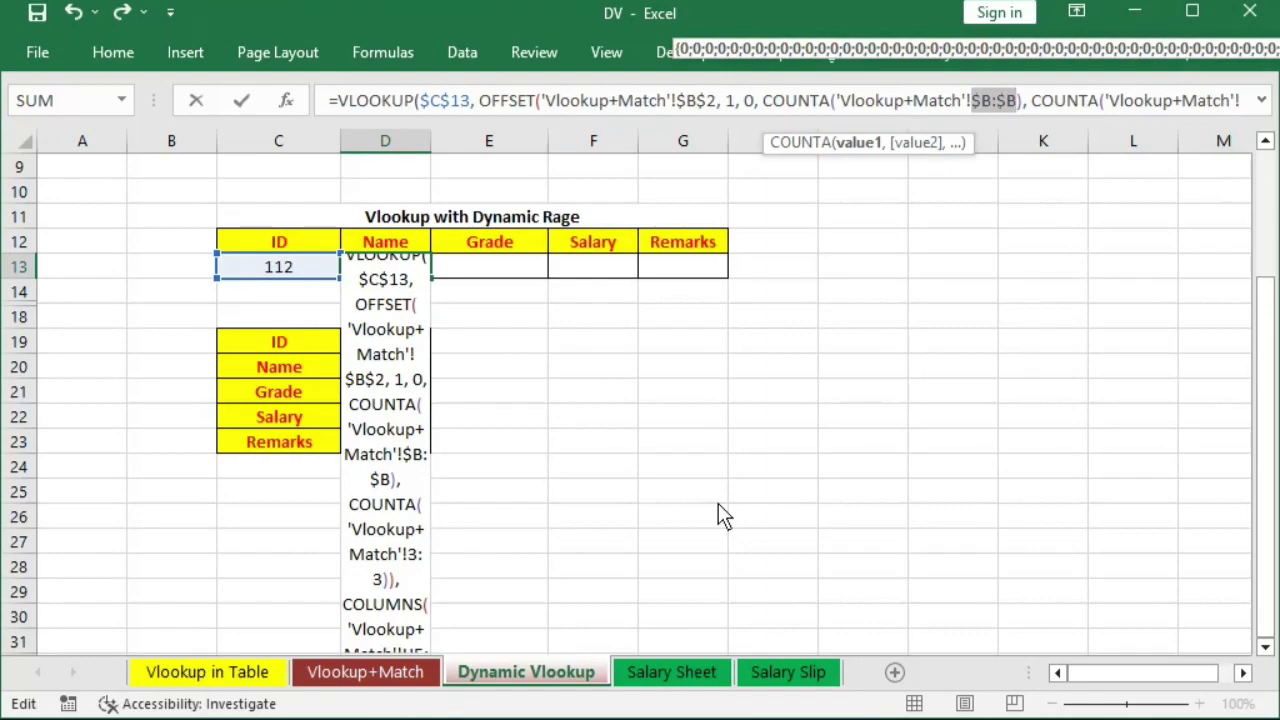
pyautogui.moveTo(1100, 672); pyautogui.dragTo(1150, 672)
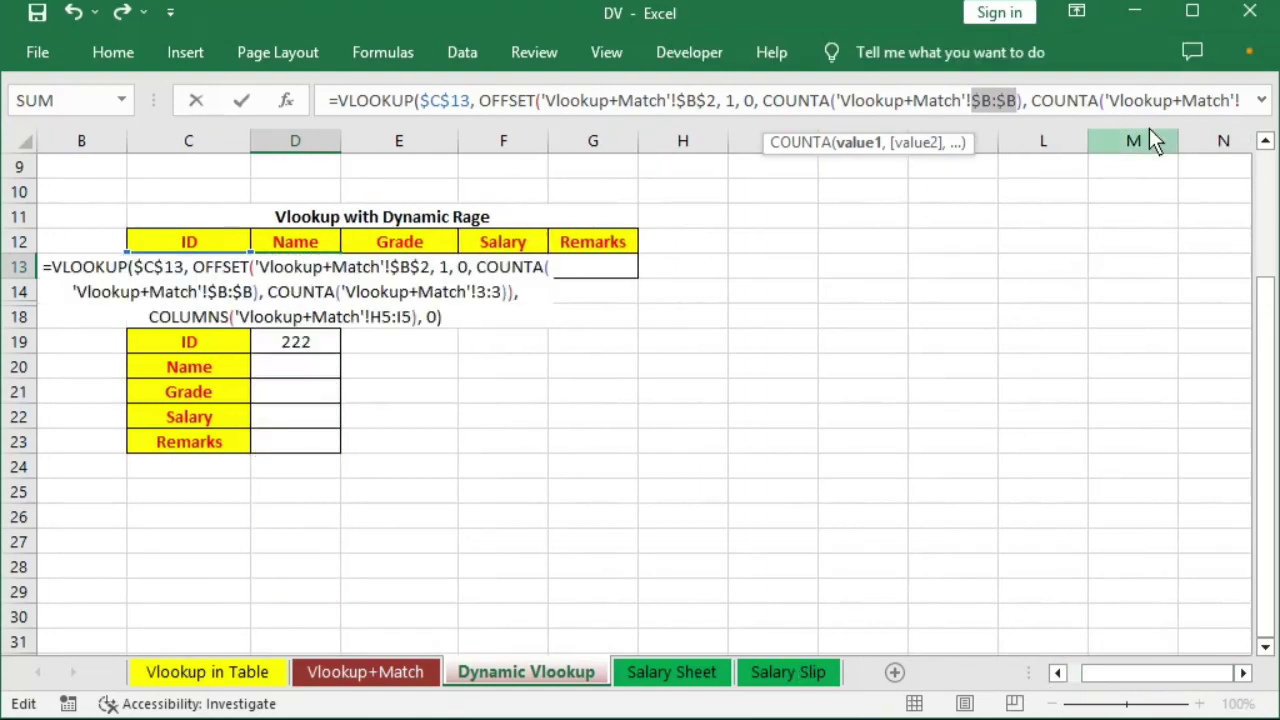
# - Make the row 3 and H5 references absolute and commit the formula
pyautogui.click(1173, 102)
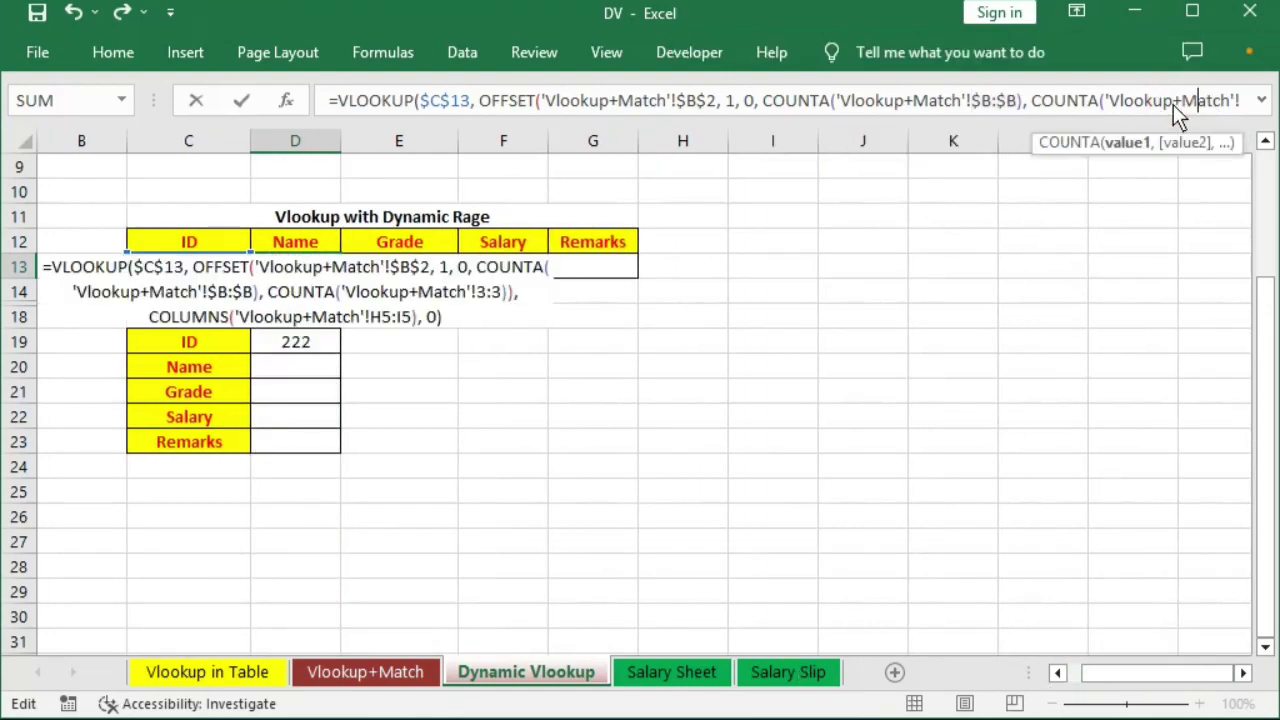
pyautogui.press('Right')
pyautogui.press('Right')
pyautogui.press('Right')
pyautogui.press('Right')
pyautogui.press('Right')
pyautogui.press('Right')
pyautogui.press('Right')
pyautogui.press('Right')
pyautogui.press('Right')
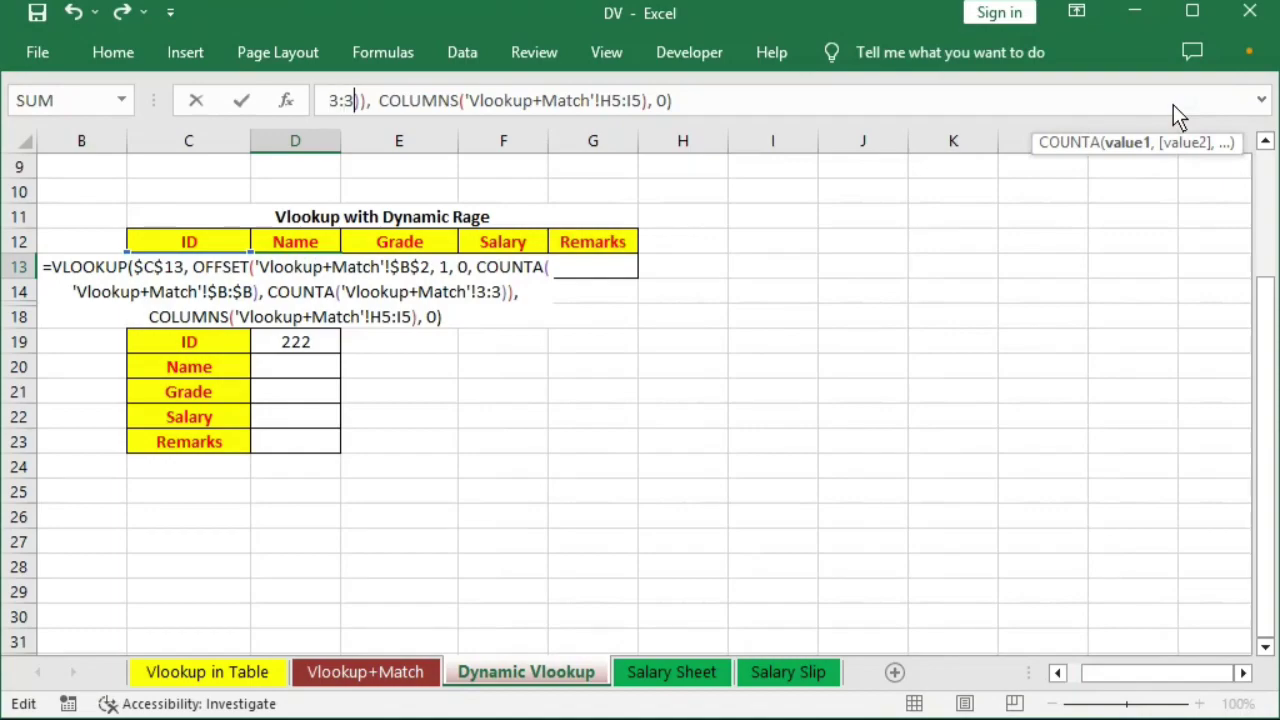
pyautogui.hotkey('shift', 'Left')
pyautogui.hotkey('shift', 'Left')
pyautogui.hotkey('shift', 'Left')
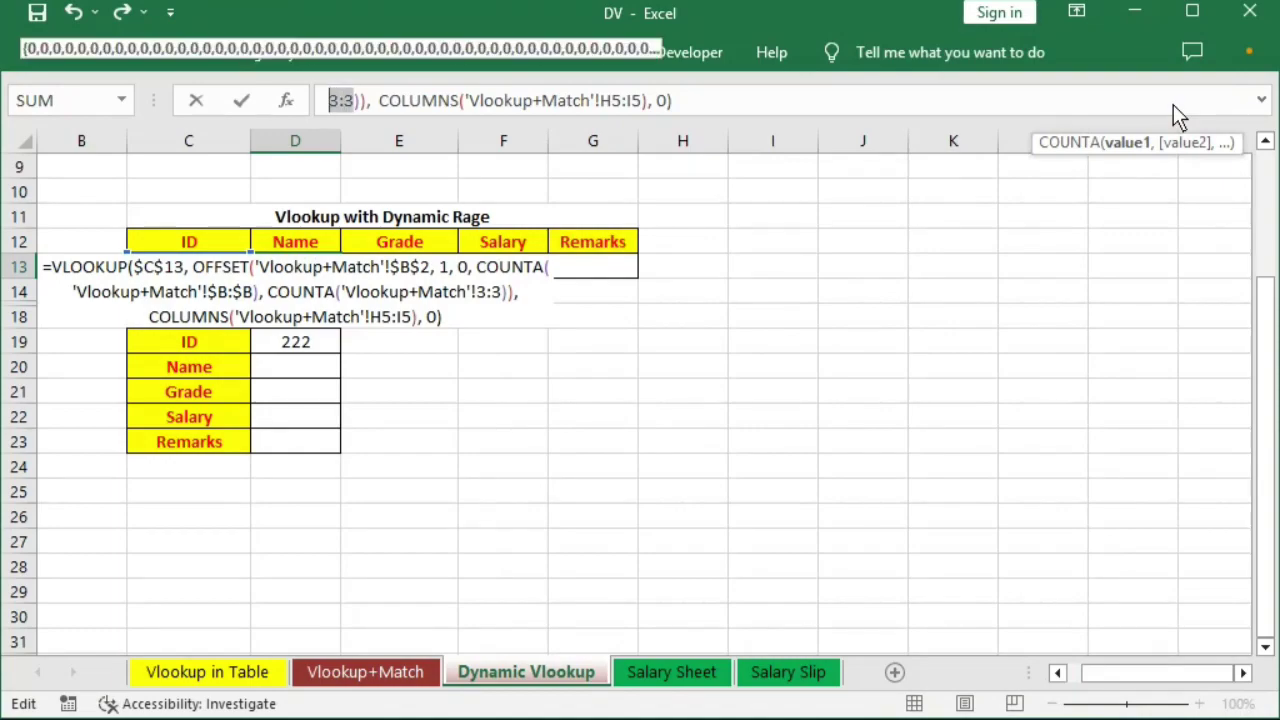
pyautogui.press('F4')
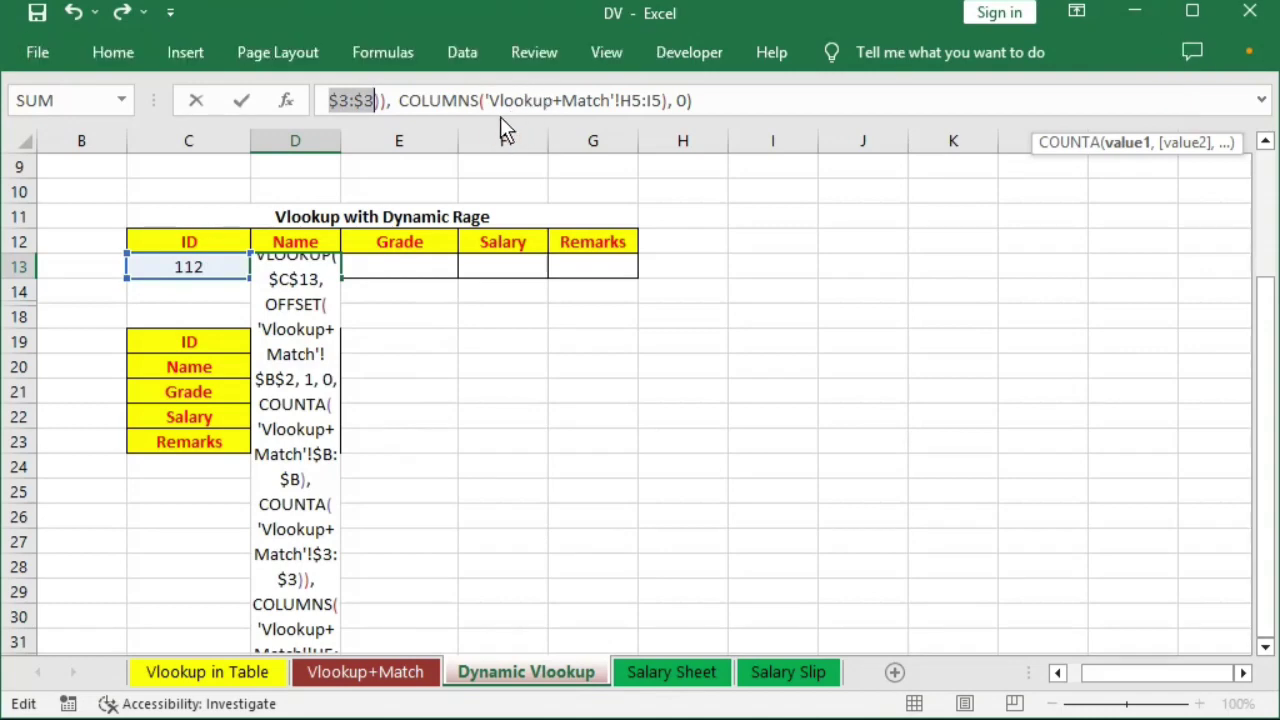
pyautogui.click(622, 99)
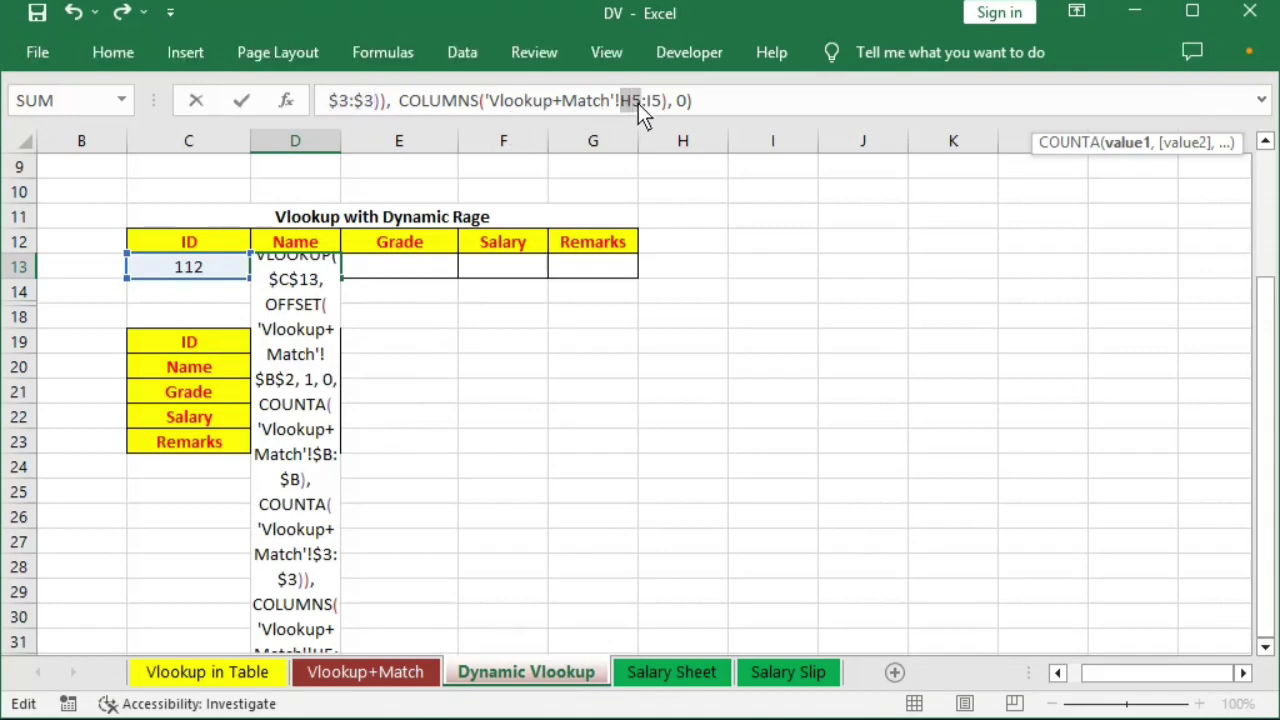
pyautogui.moveTo(622, 99); pyautogui.dragTo(638, 103)
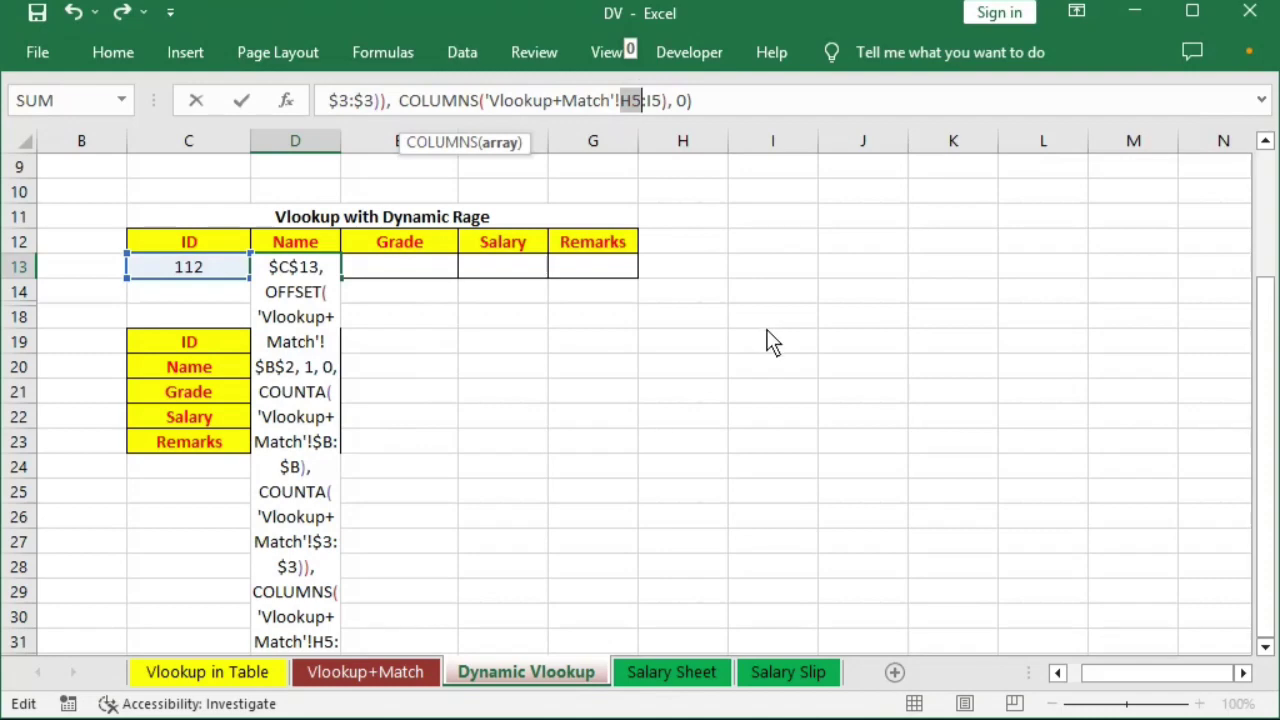
pyautogui.press('F4')
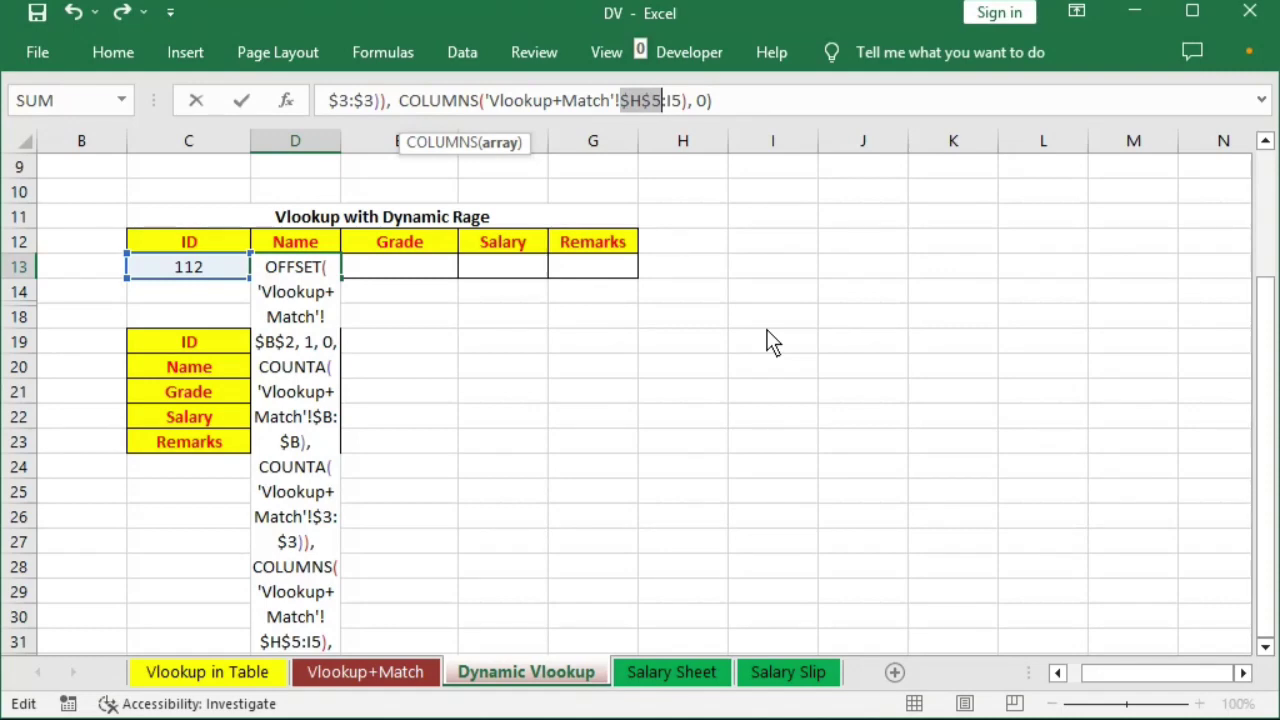
pyautogui.press('Left')
pyautogui.press('Left')
pyautogui.press('Left')
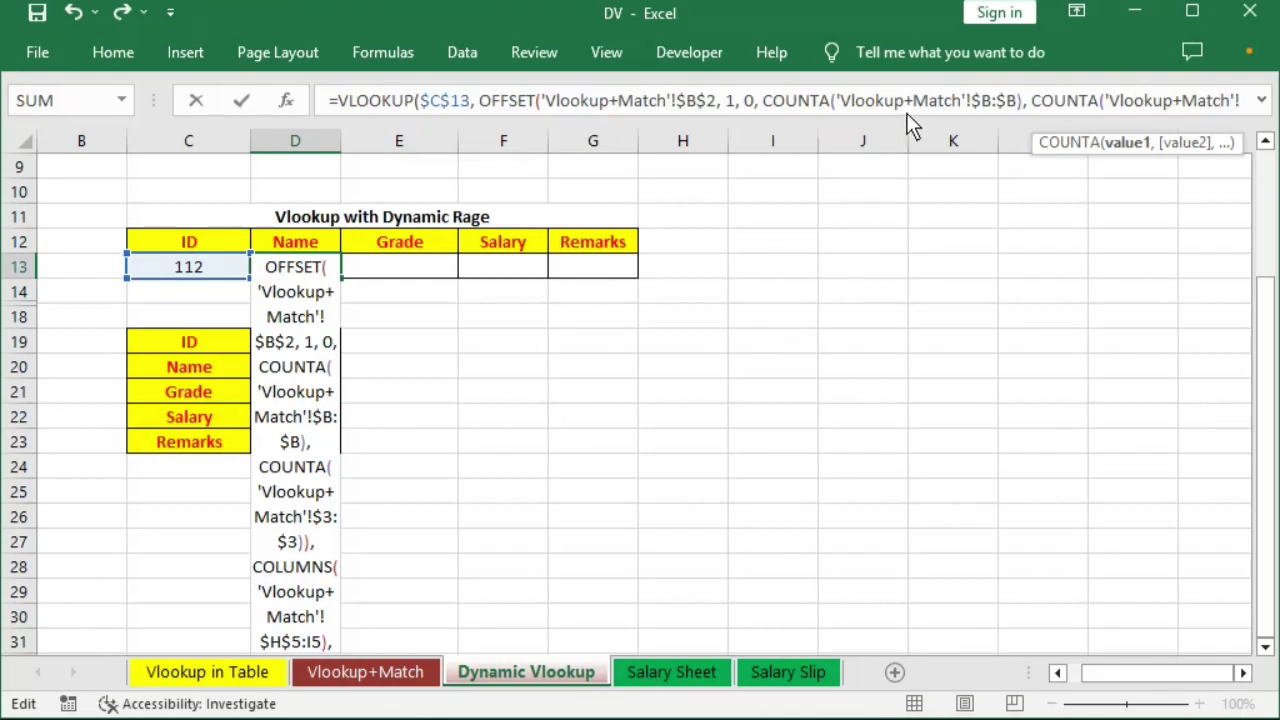
pyautogui.press('Return')
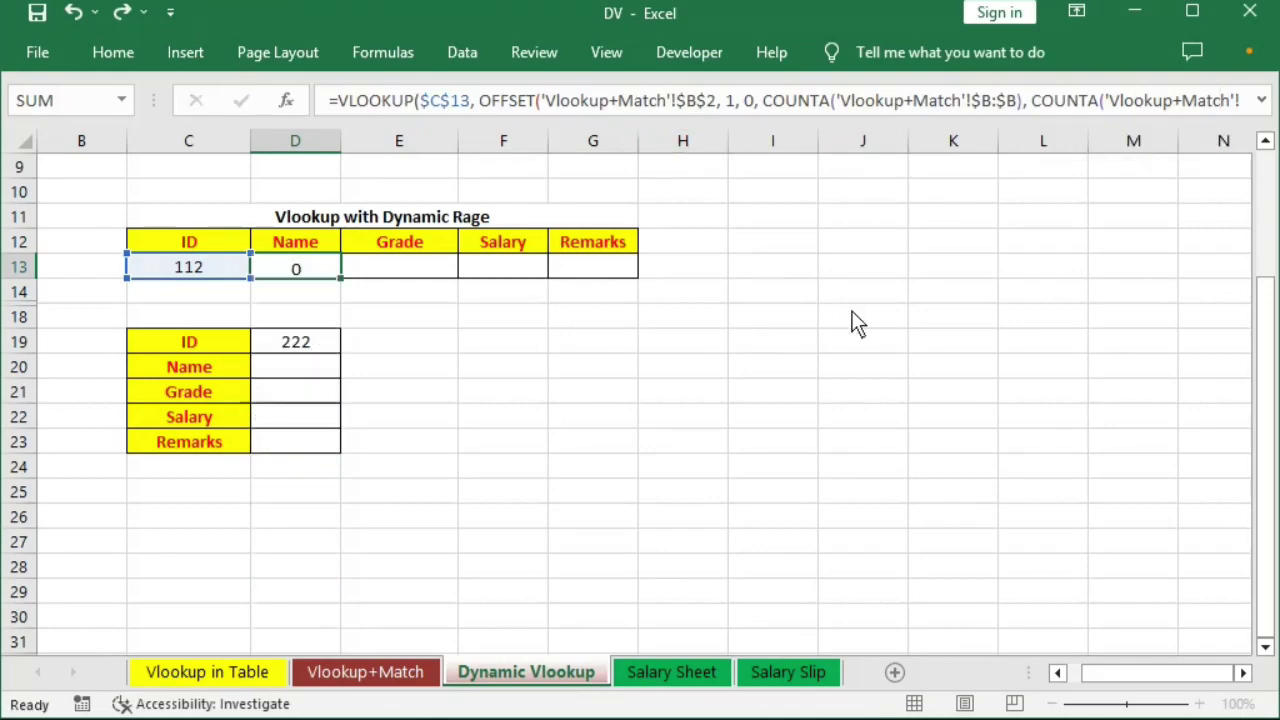
# - Fill D13's lookup across to G13, giving XYZ, A, 20 and Excellent
pyautogui.click(290, 272)
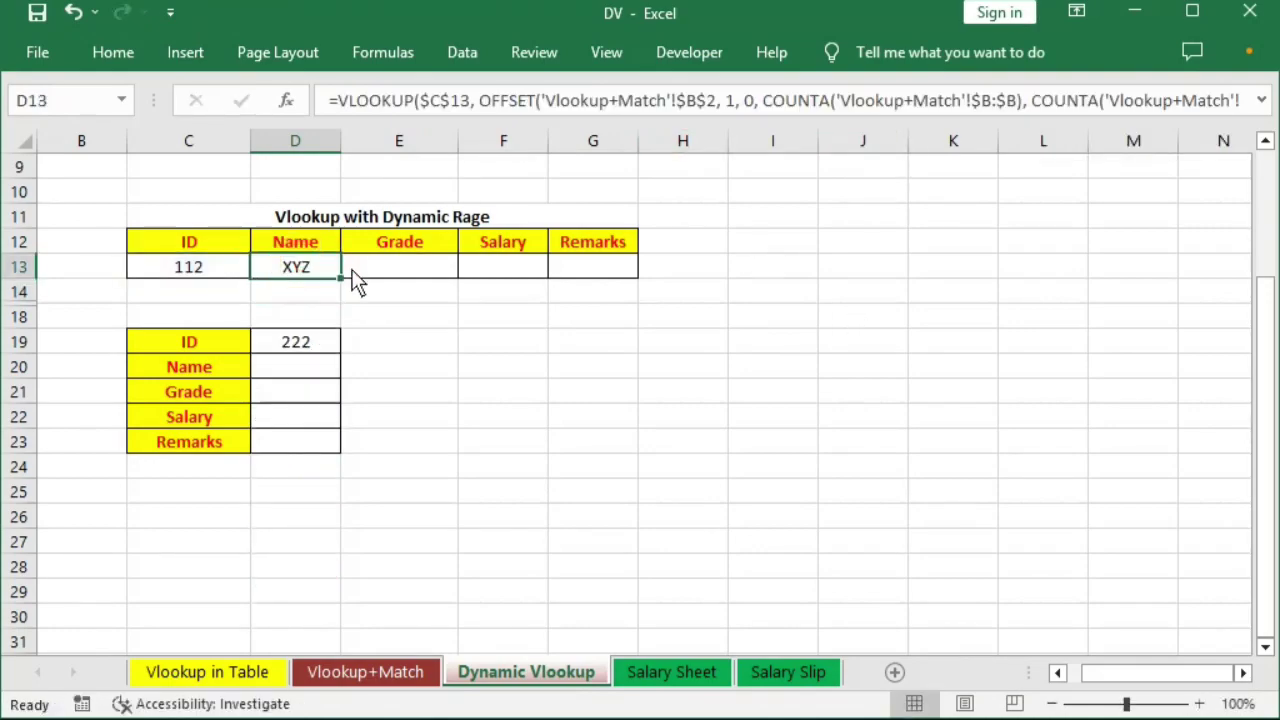
pyautogui.moveTo(343, 282); pyautogui.dragTo(603, 285)
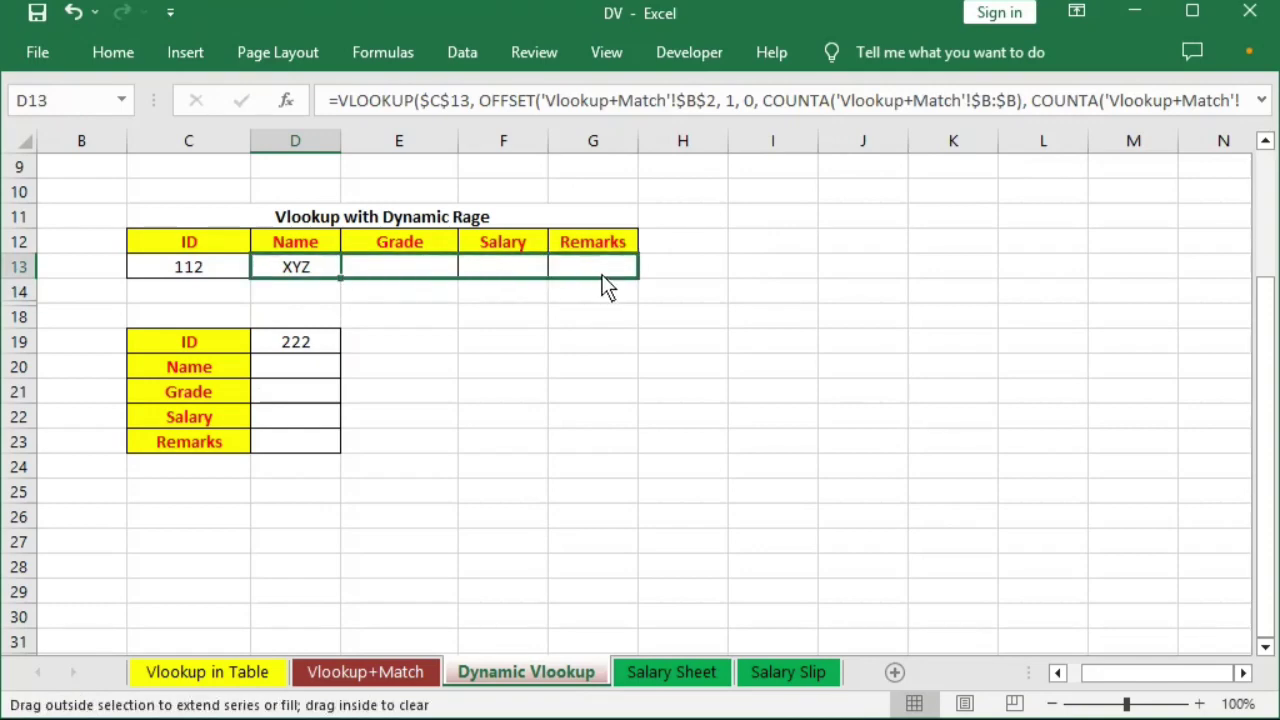
pyautogui.click(284, 268)
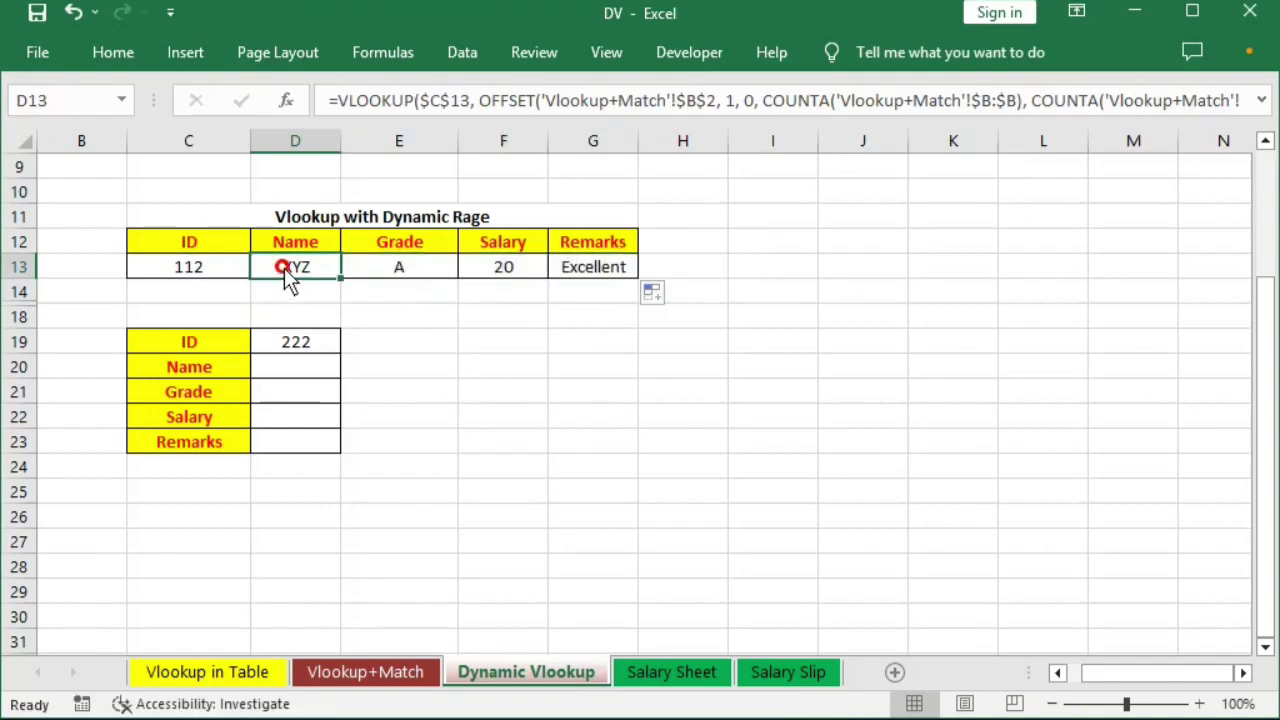
pyautogui.click(383, 283)
pyautogui.click(510, 285)
pyautogui.click(590, 272)
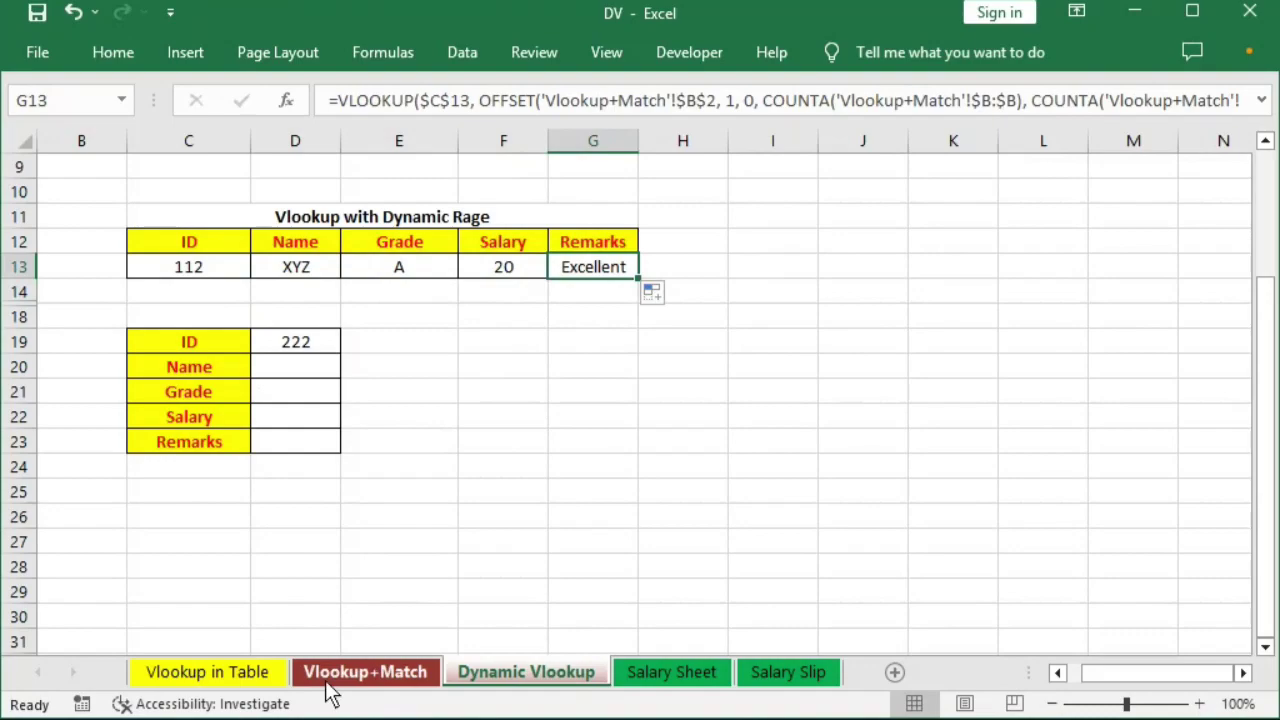
# - Compare with ID 112's row on Vlookup+Match and select the empty cell B15
pyautogui.click(378, 680)
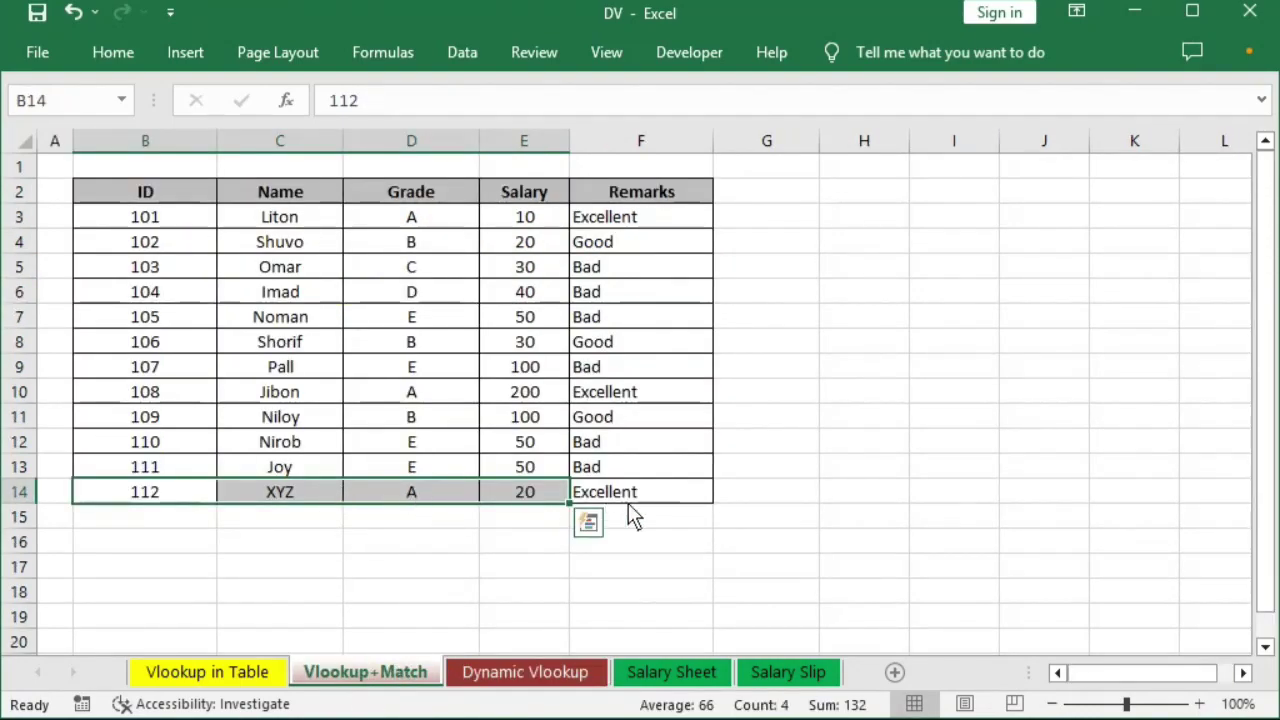
pyautogui.moveTo(628, 500); pyautogui.dragTo(310, 493)
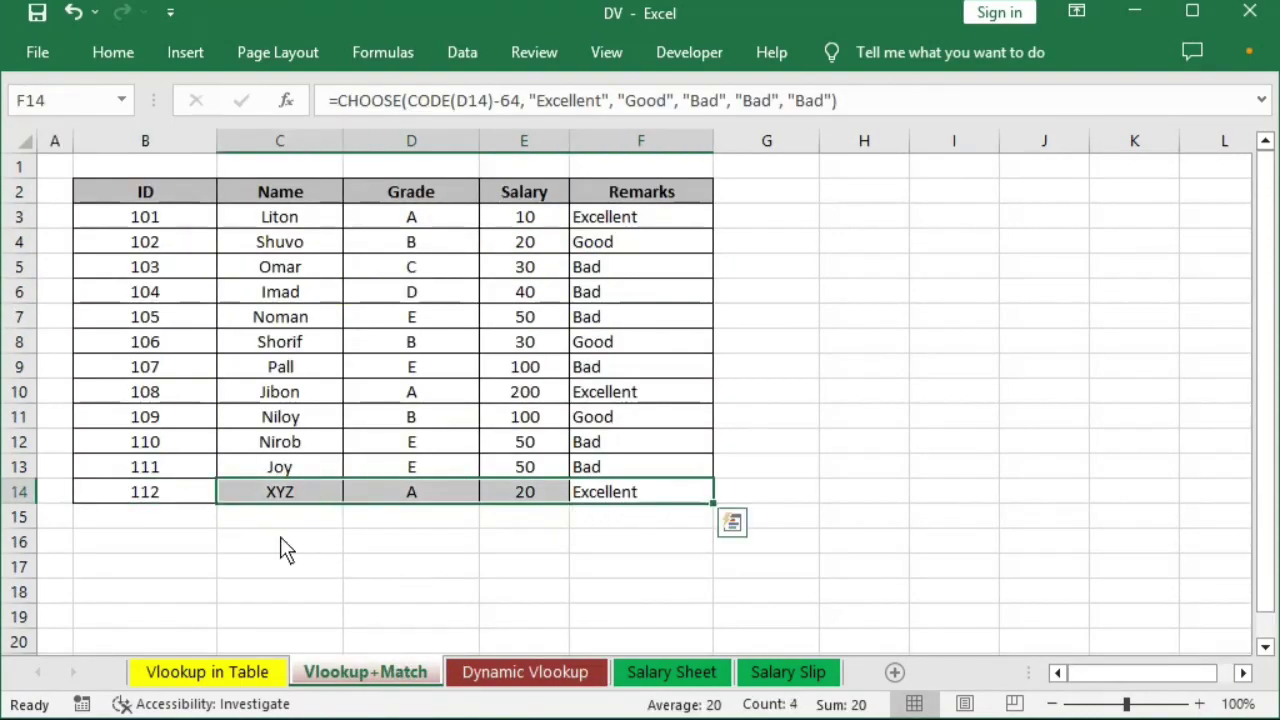
pyautogui.click(175, 500)
pyautogui.click(163, 522)
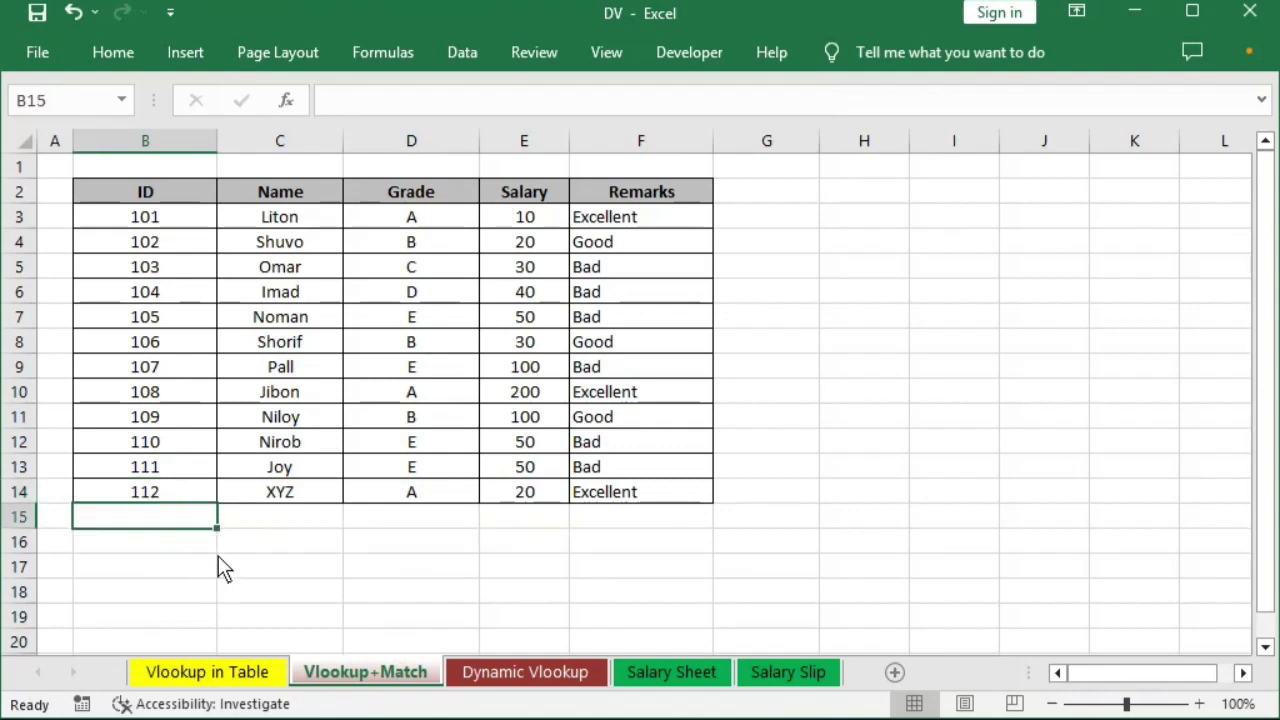
# - Add IDs 222, 555 and 444 in rows 15–17 with their three employee names
pyautogui.write('222')
pyautogui.press('Return')
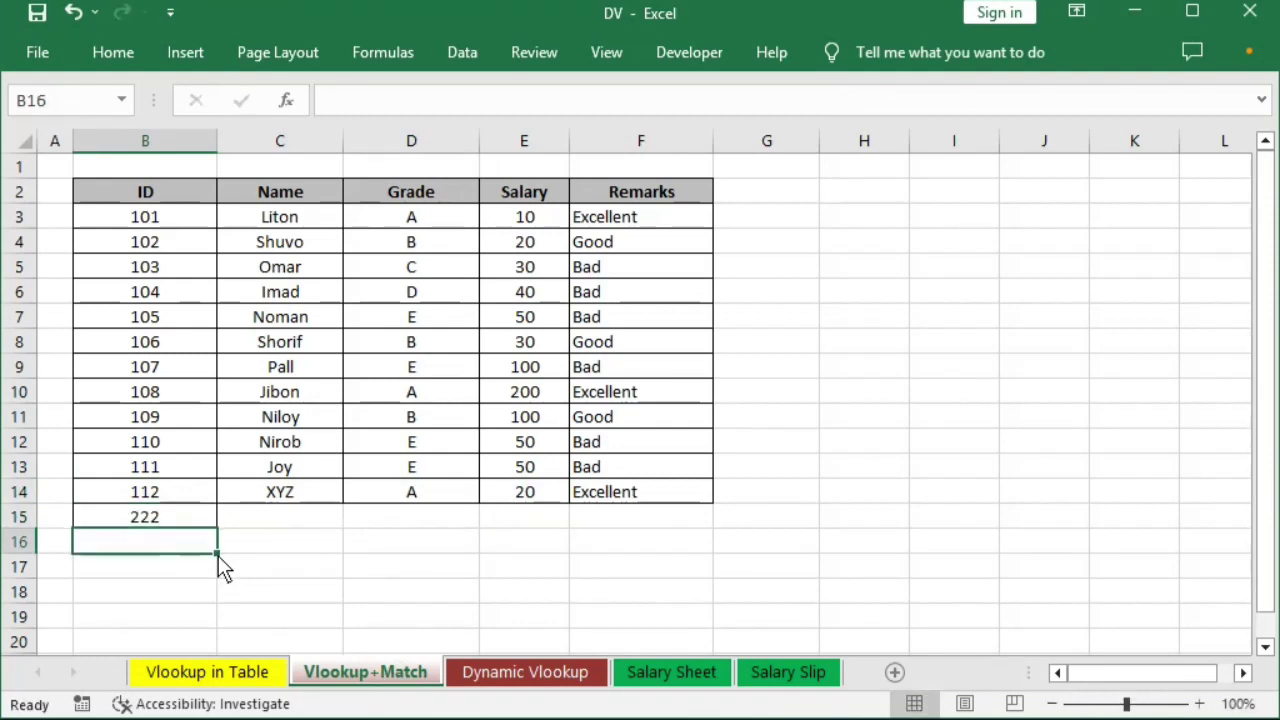
pyautogui.write('555')
pyautogui.press('Return')
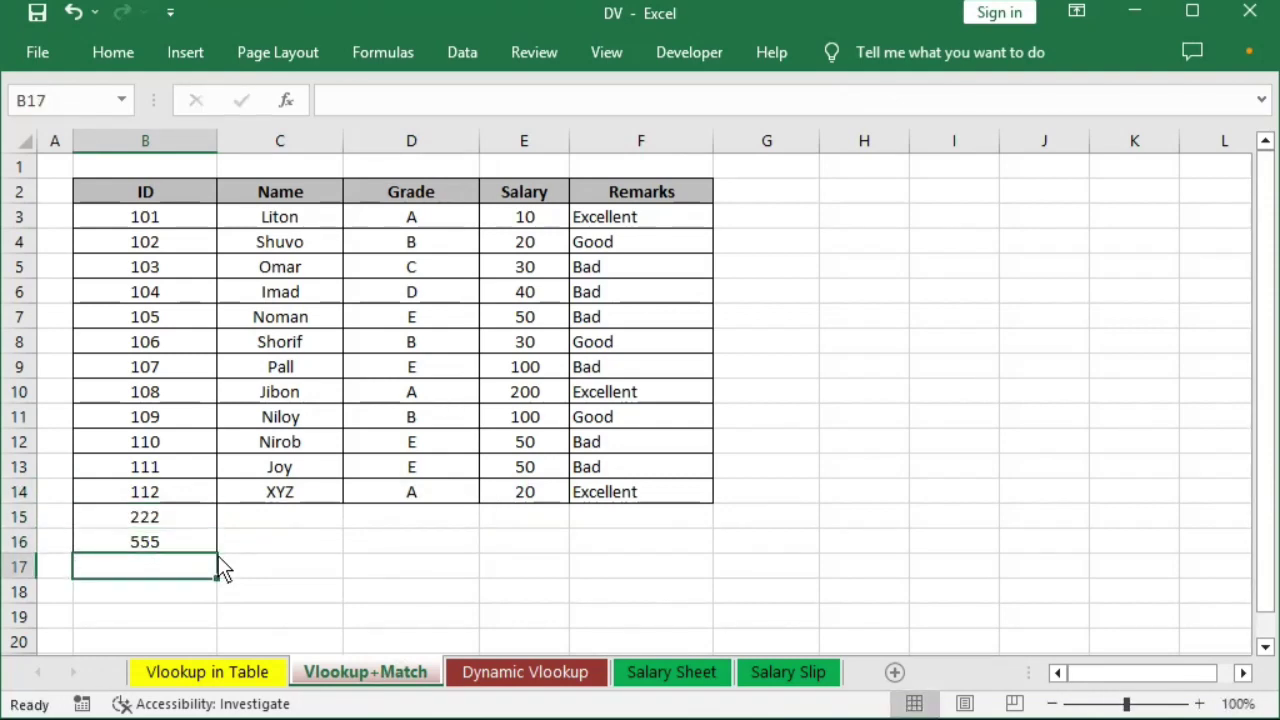
pyautogui.write('444')
pyautogui.press('Return')
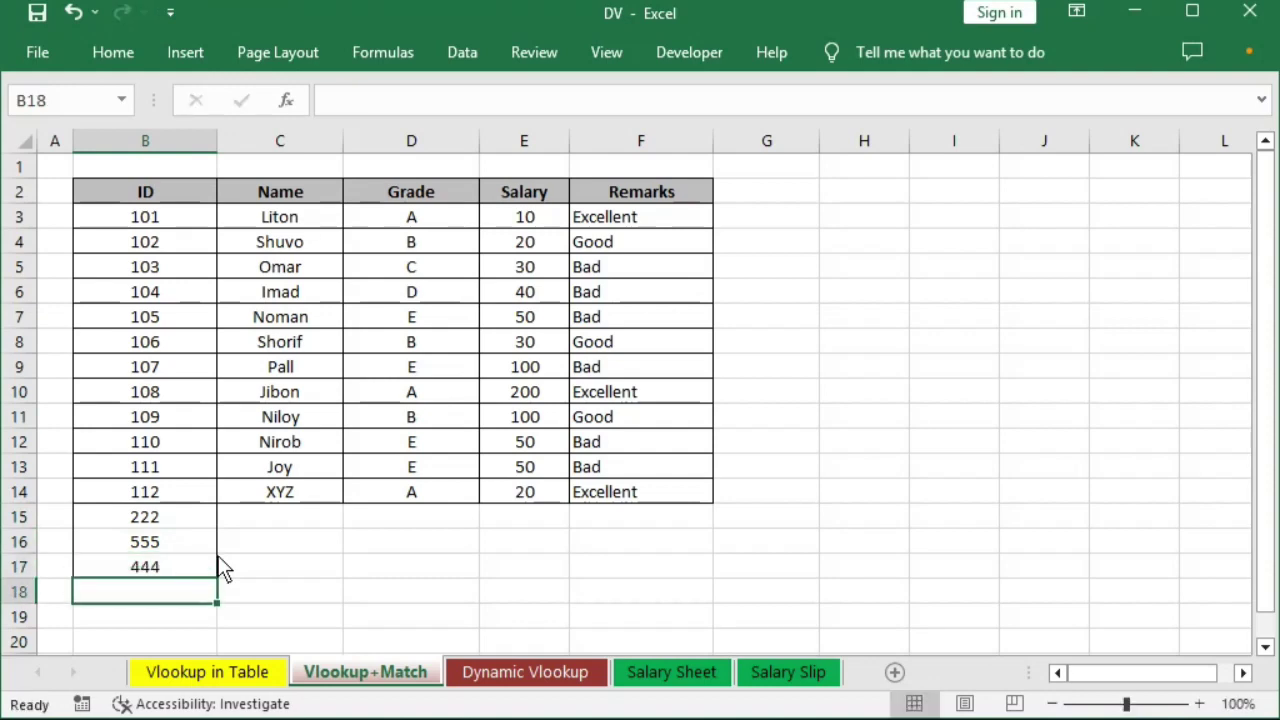
pyautogui.press('Up')
pyautogui.press('Up')
pyautogui.press('Up')
pyautogui.press('Right')
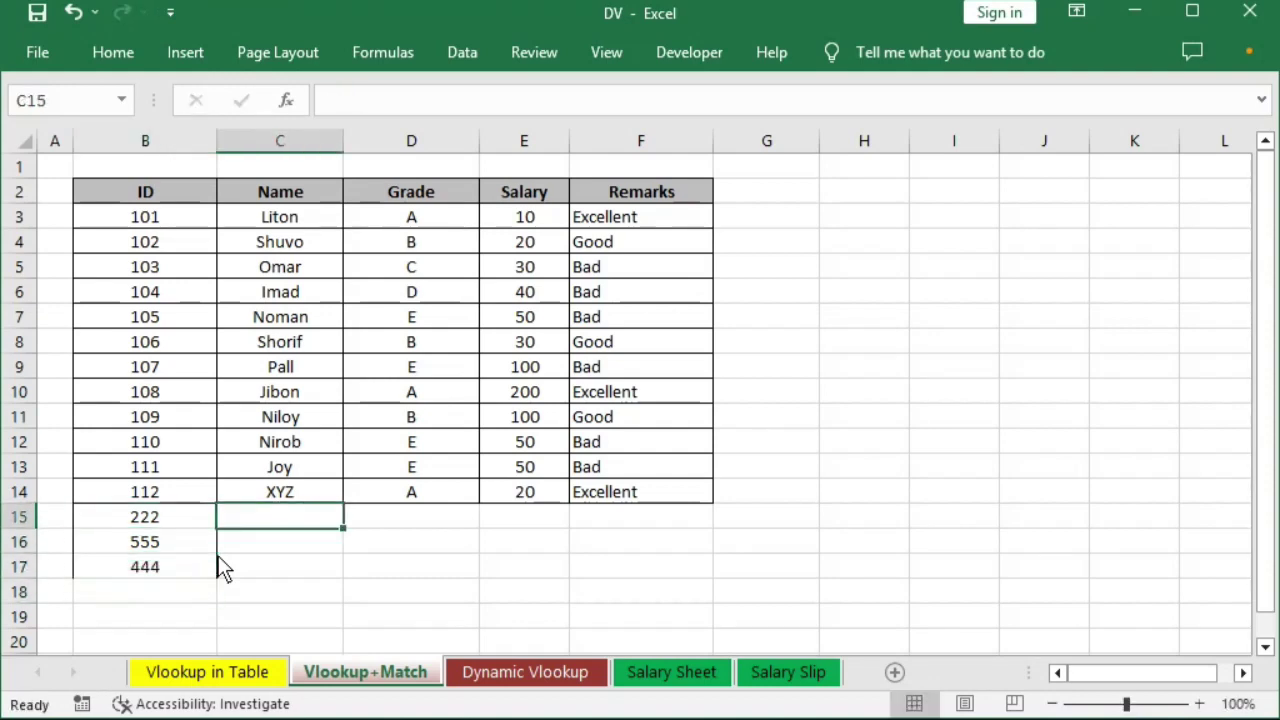
pyautogui.write('S')
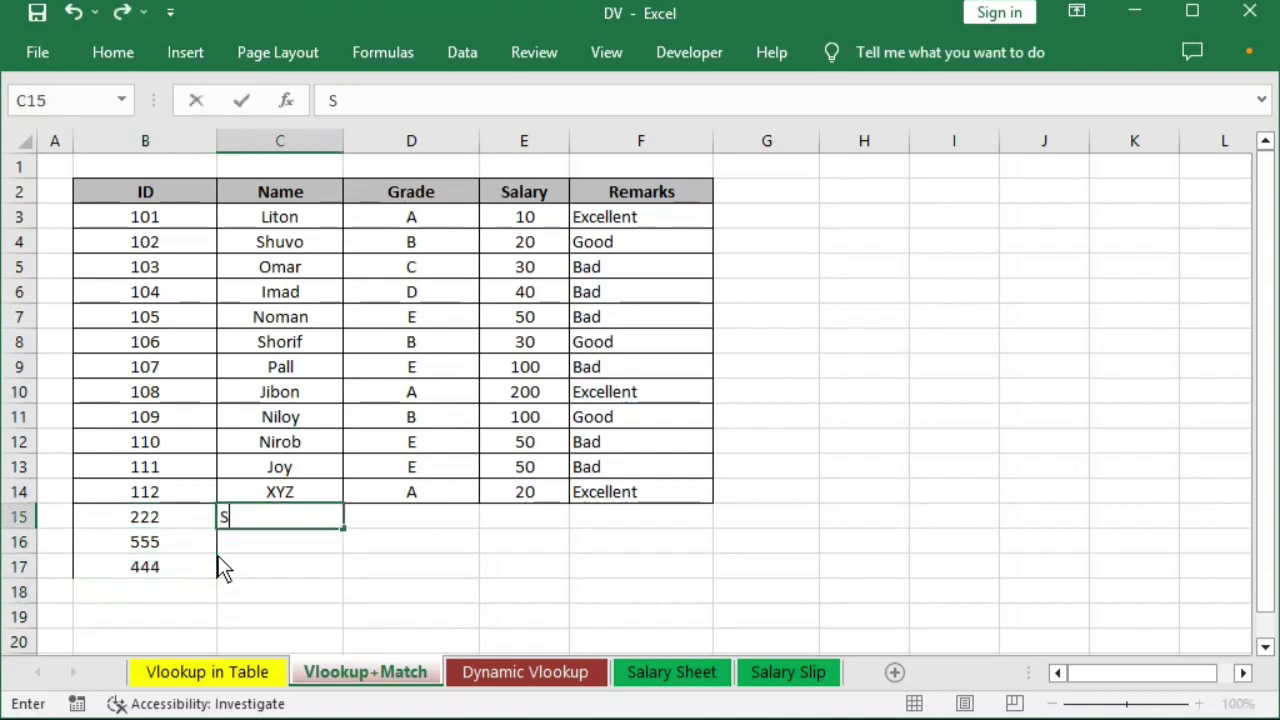
pyautogui.write('horiful')
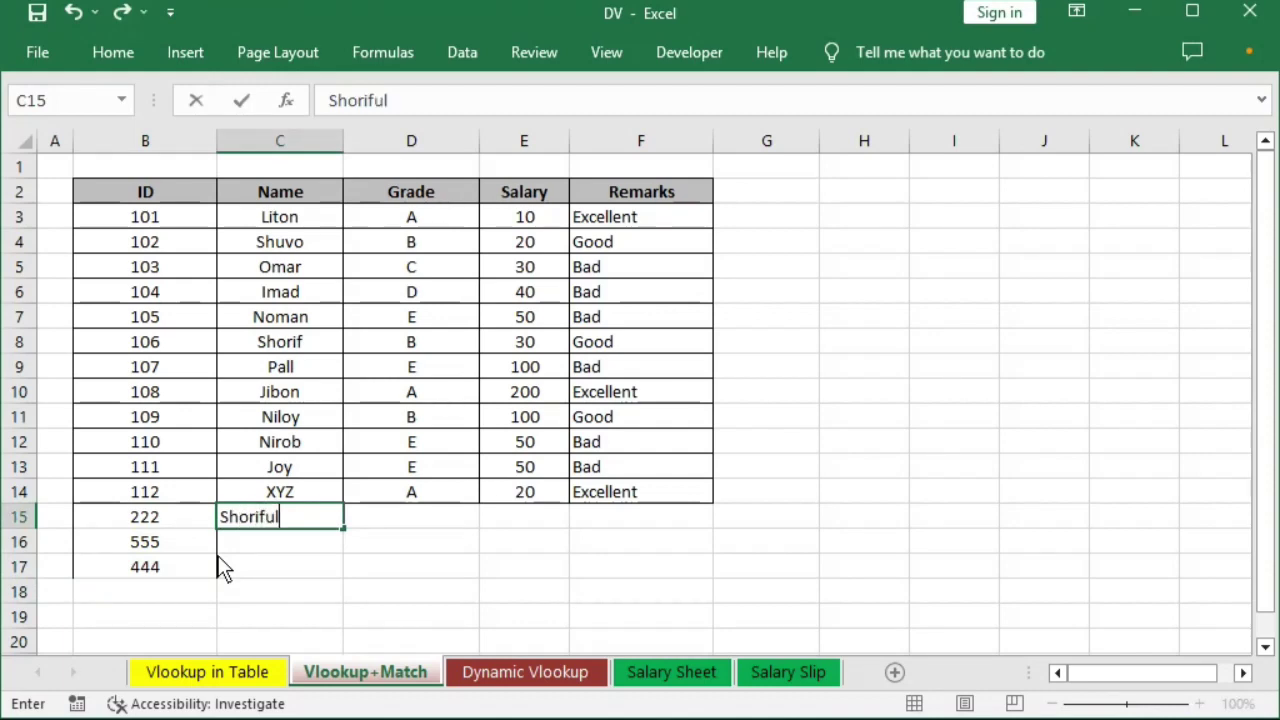
pyautogui.press('Return')
pyautogui.write('Noman')
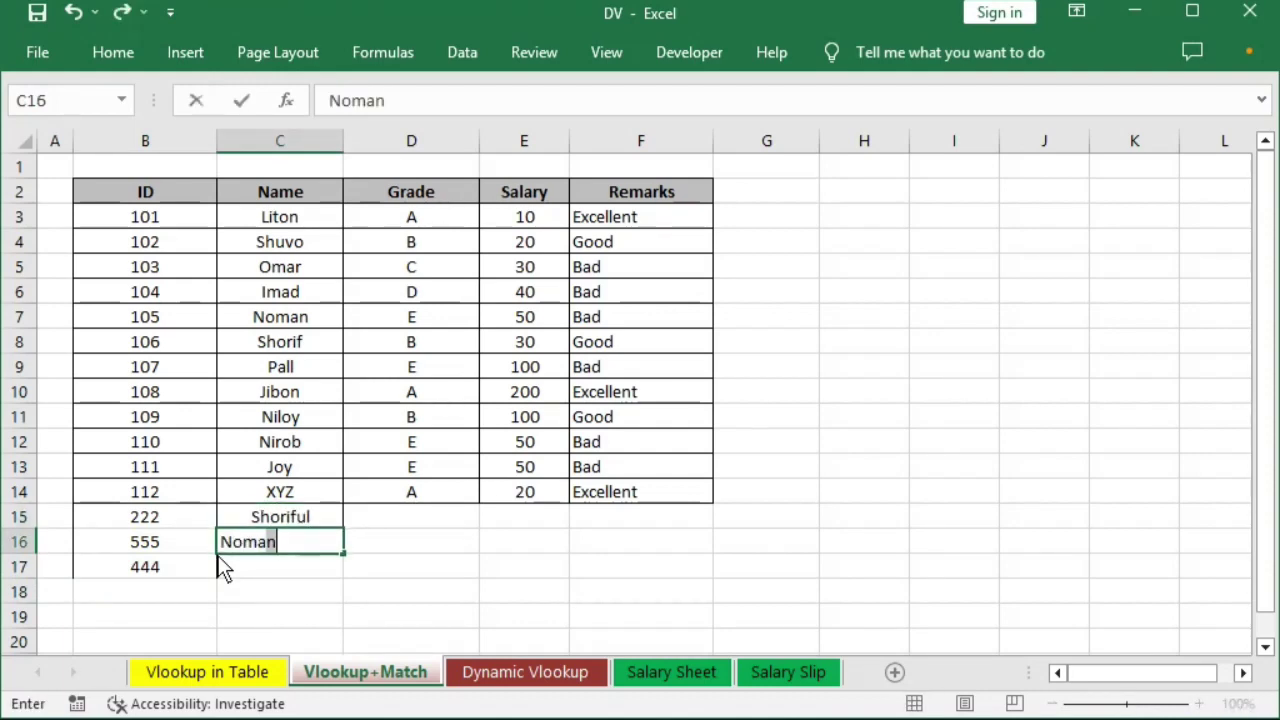
pyautogui.write('ul')
pyautogui.press('Return')
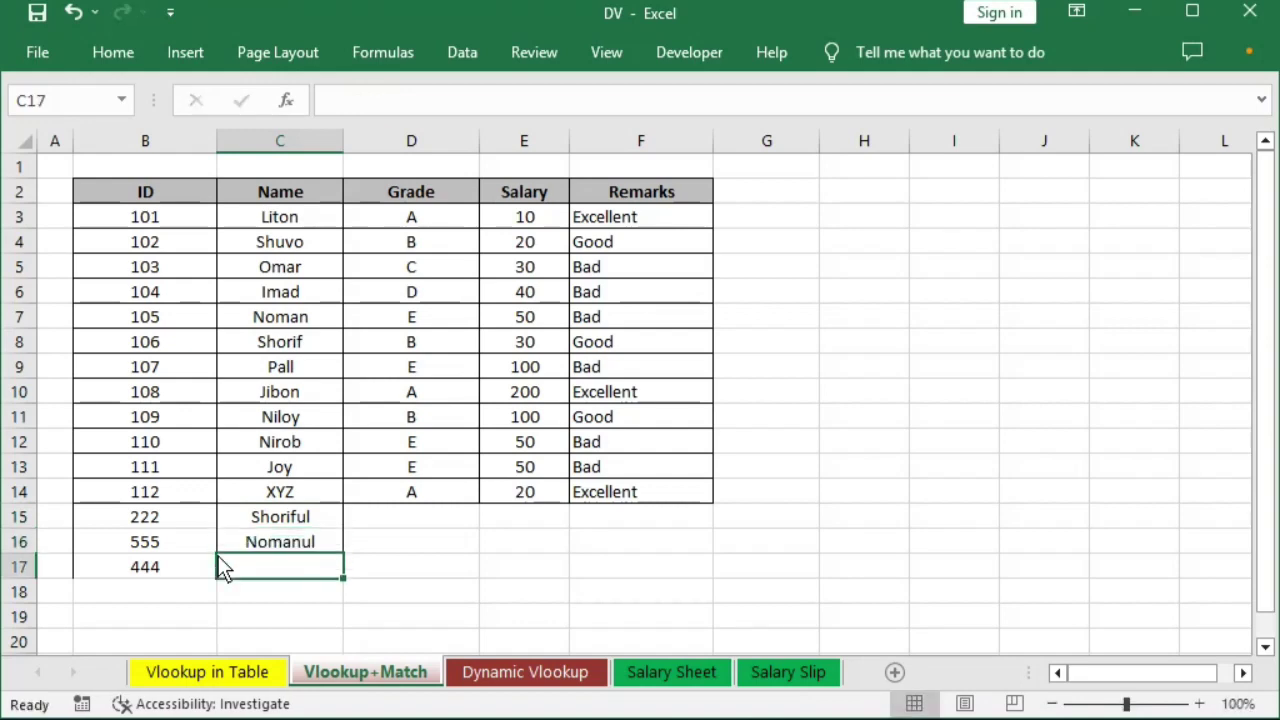
pyautogui.write('Hab')
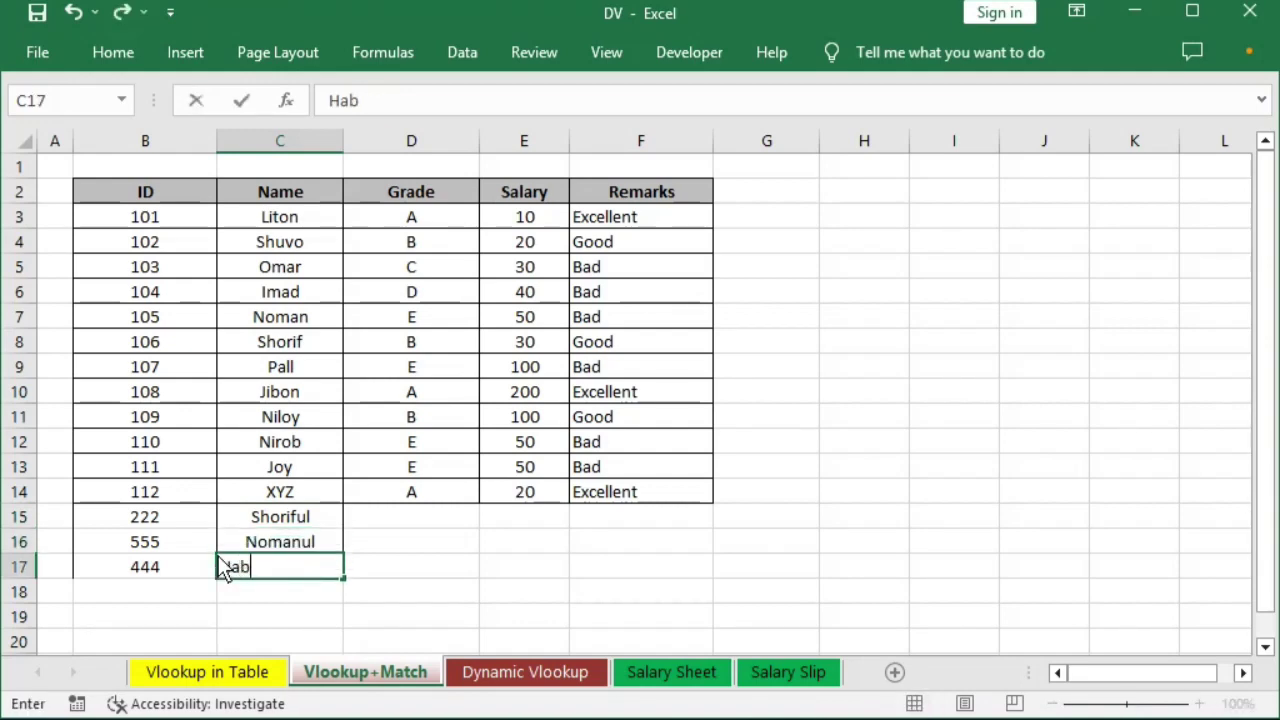
pyautogui.write('ib')
pyautogui.press('Return')
# - Enter grades B, C, D and salaries 34, 5, 6 for the three new records
pyautogui.press('Up')
pyautogui.press('Up')
pyautogui.press('Up')
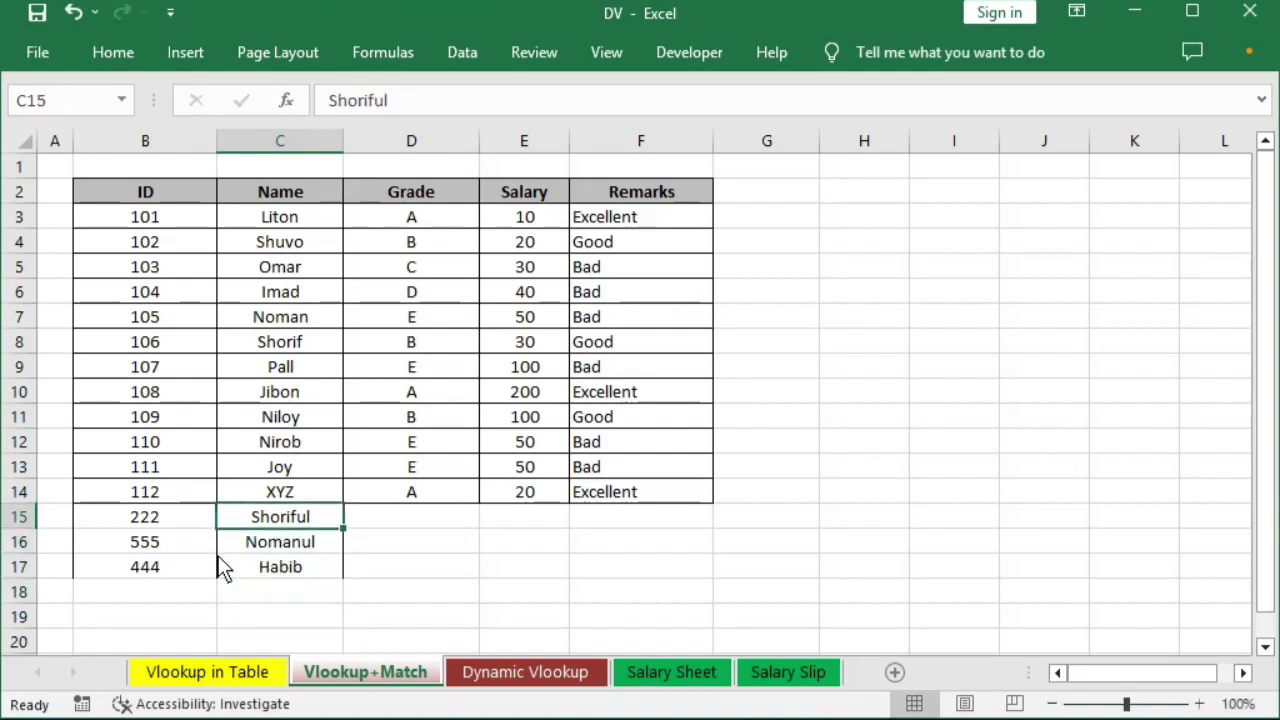
pyautogui.press('Right')
pyautogui.write('B')
pyautogui.press('Return')
pyautogui.write('C')
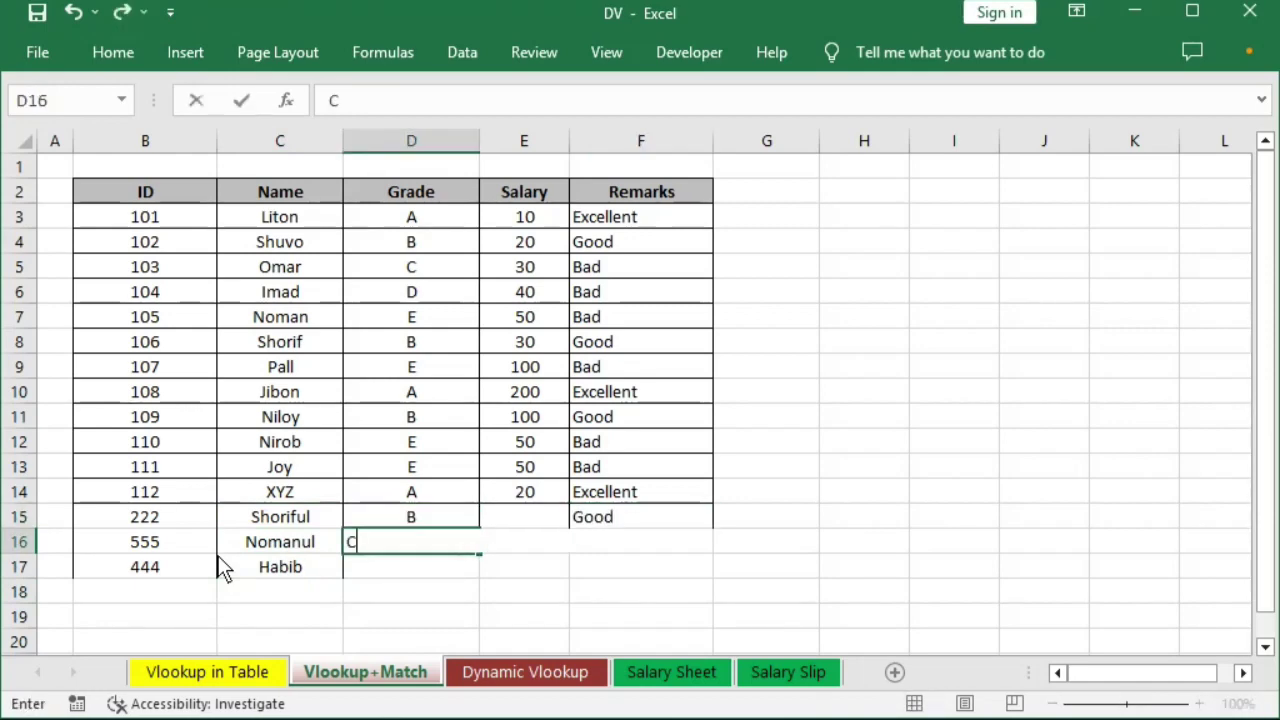
pyautogui.press('Return')
pyautogui.write('D')
pyautogui.press('Return')
pyautogui.press('Up')
pyautogui.press('Up')
pyautogui.press('Right')
pyautogui.press('Right')
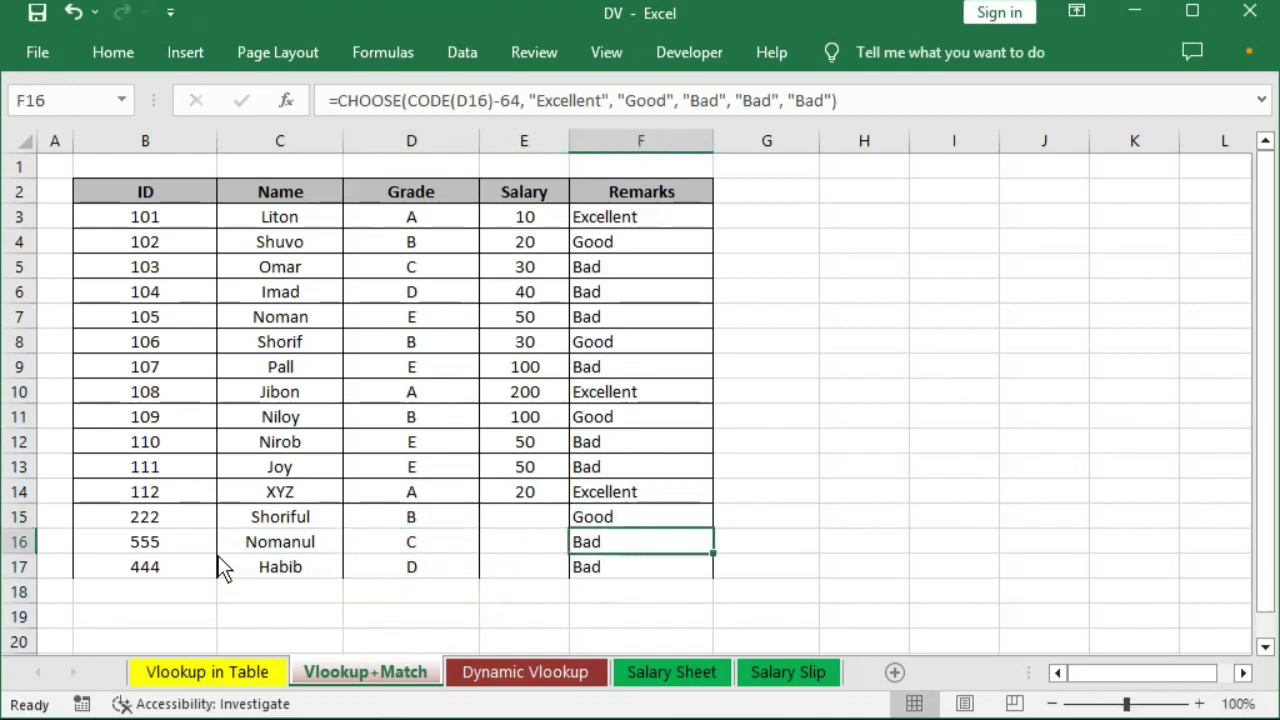
pyautogui.press('Left')
pyautogui.press('Left')
pyautogui.press('Right')
pyautogui.press('Up')
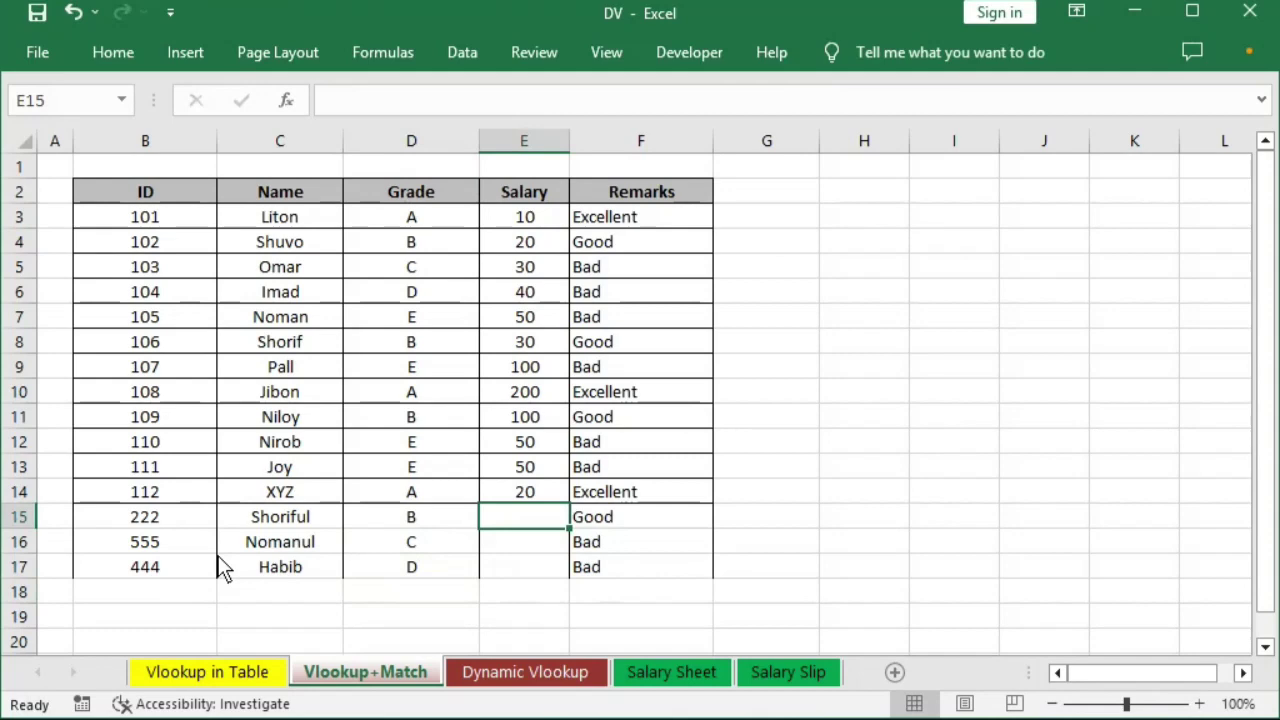
pyautogui.write('34')
pyautogui.press('Return')
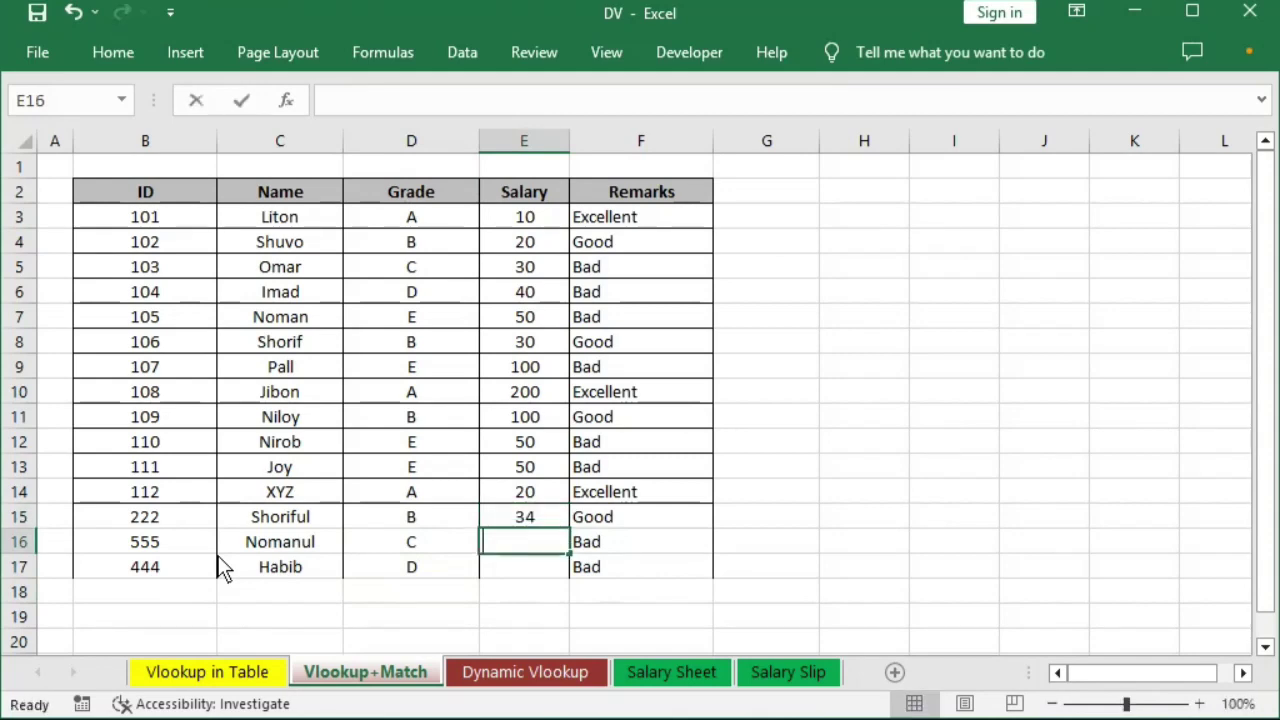
pyautogui.write('5')
pyautogui.press('Return')
pyautogui.write('6')
pyautogui.hotkey('ctrl', 'Return')
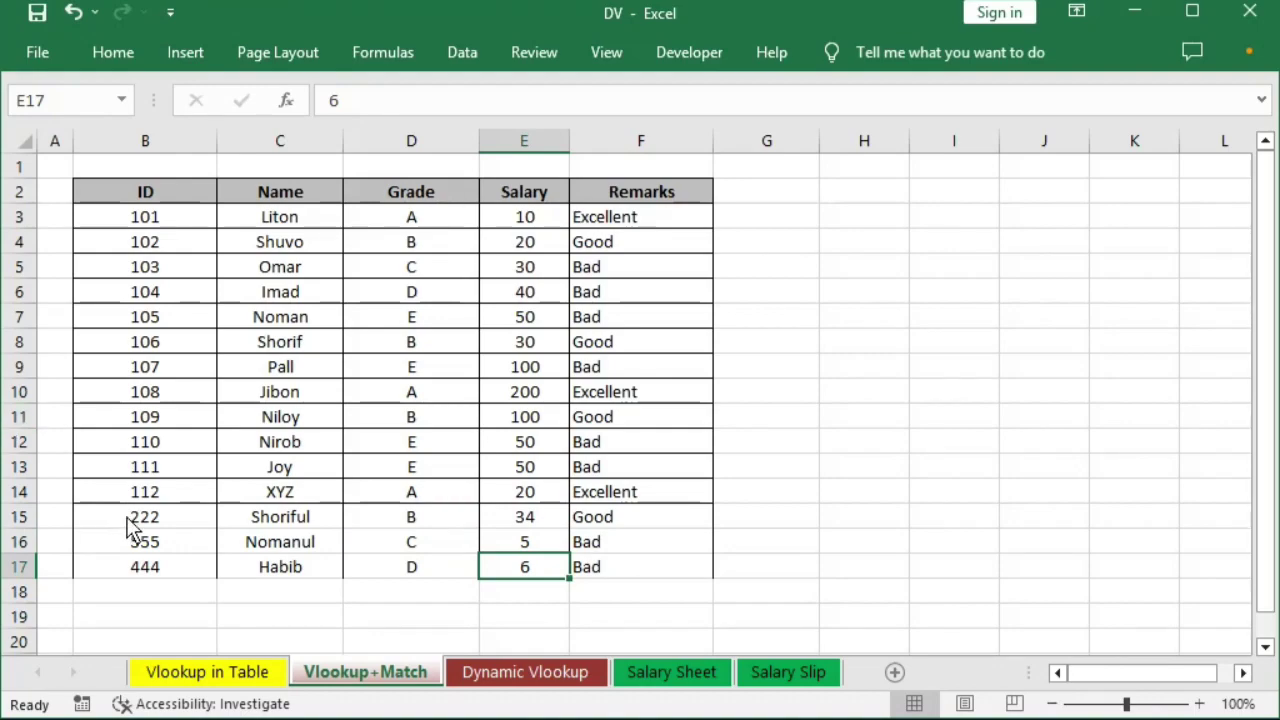
# - Apply All Borders to the new rows B15:F17
pyautogui.moveTo(130, 528); pyautogui.dragTo(591, 569)
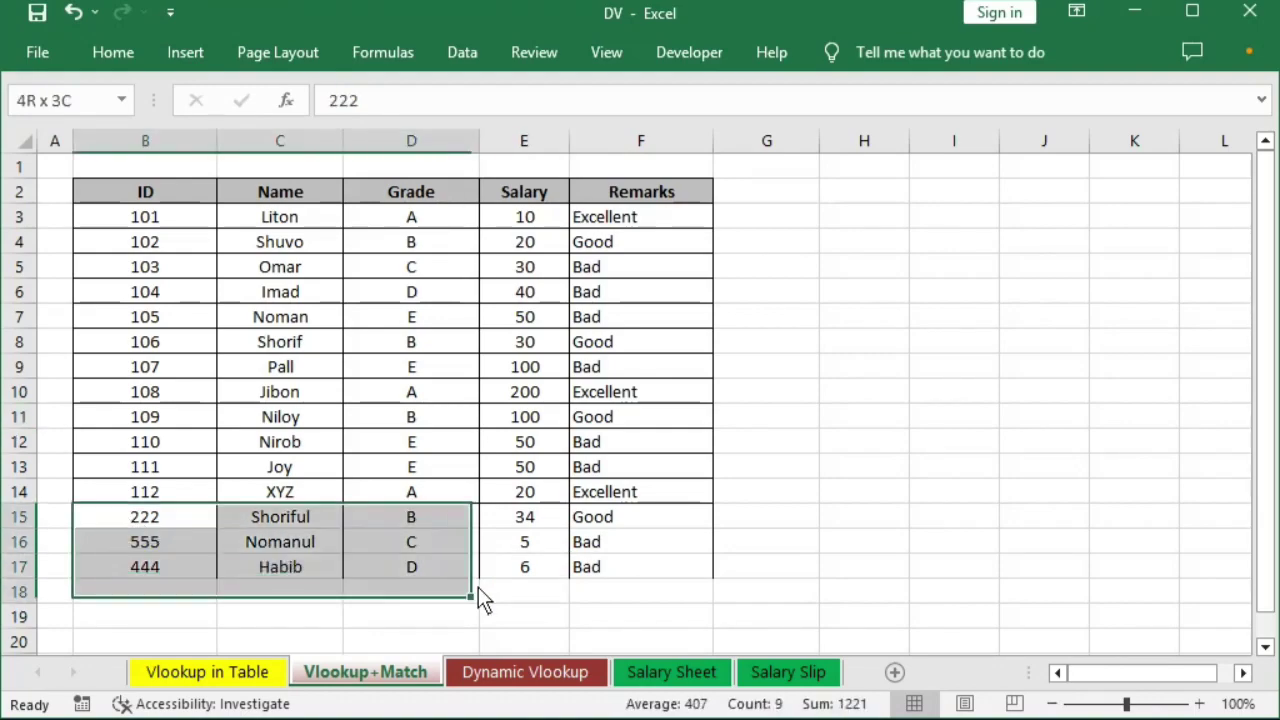
pyautogui.click(113, 55)
pyautogui.click(286, 141)
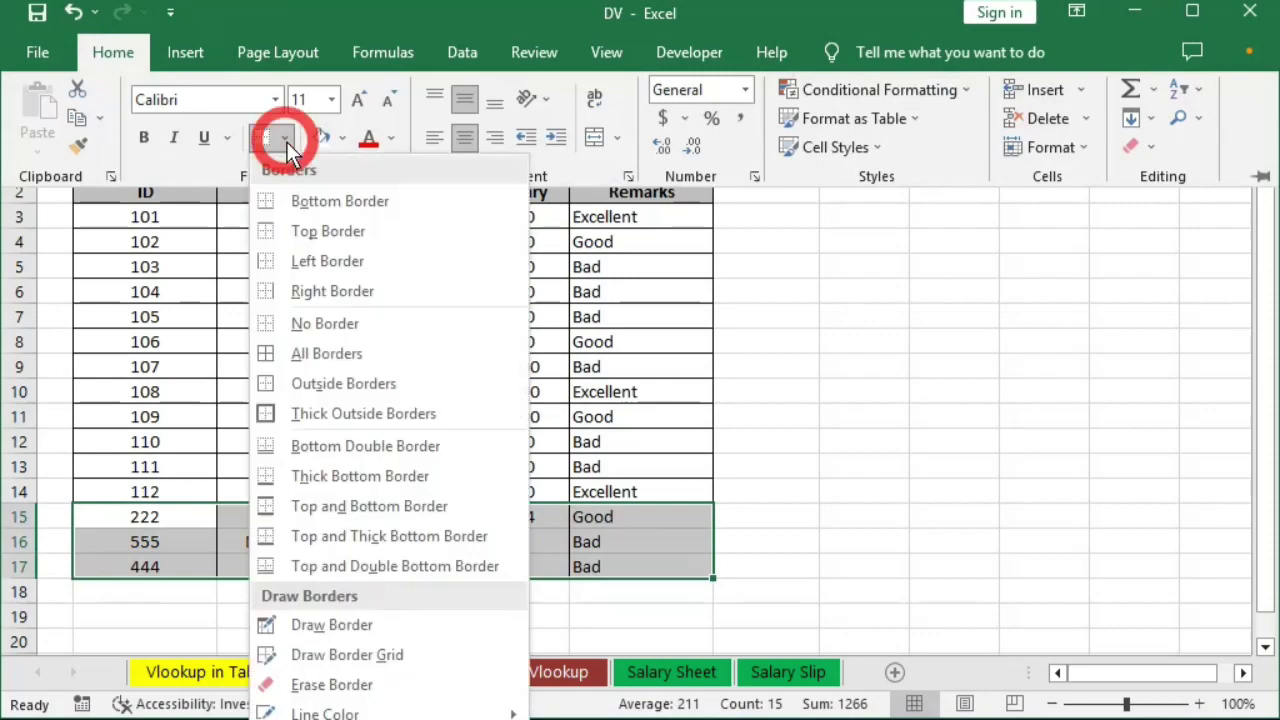
pyautogui.click(313, 357)
pyautogui.click(715, 531)
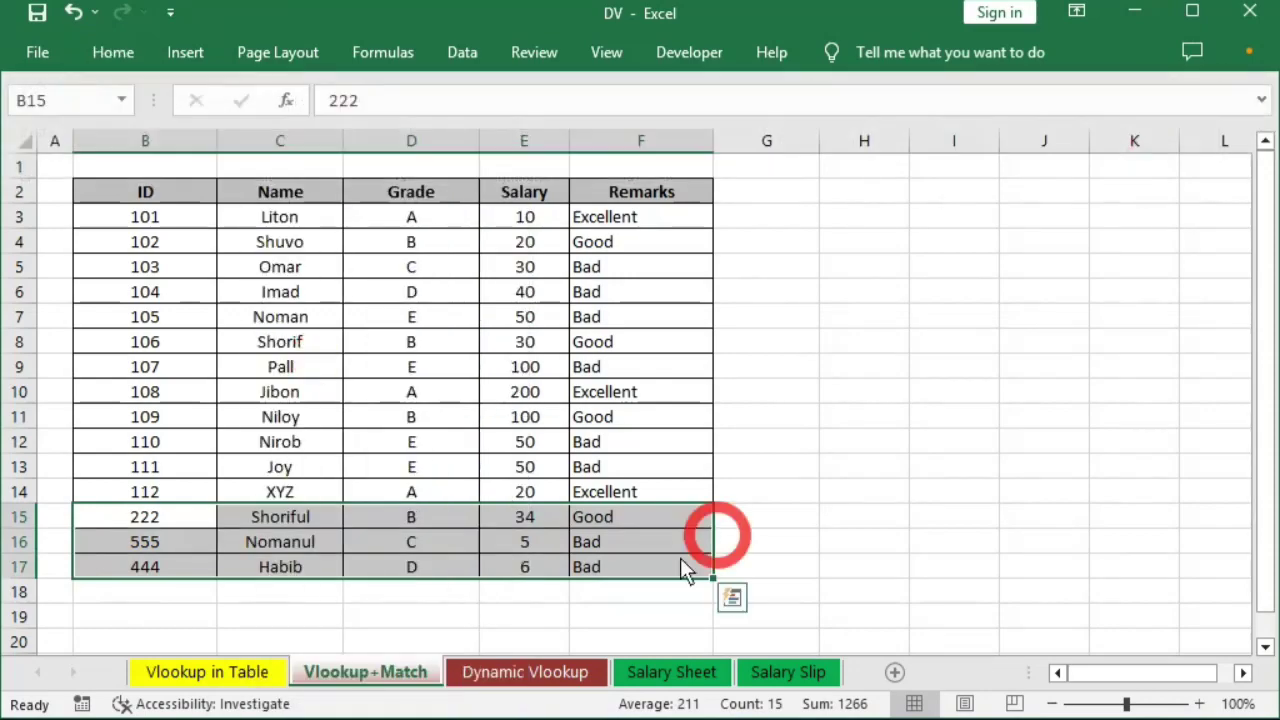
pyautogui.click(165, 516)
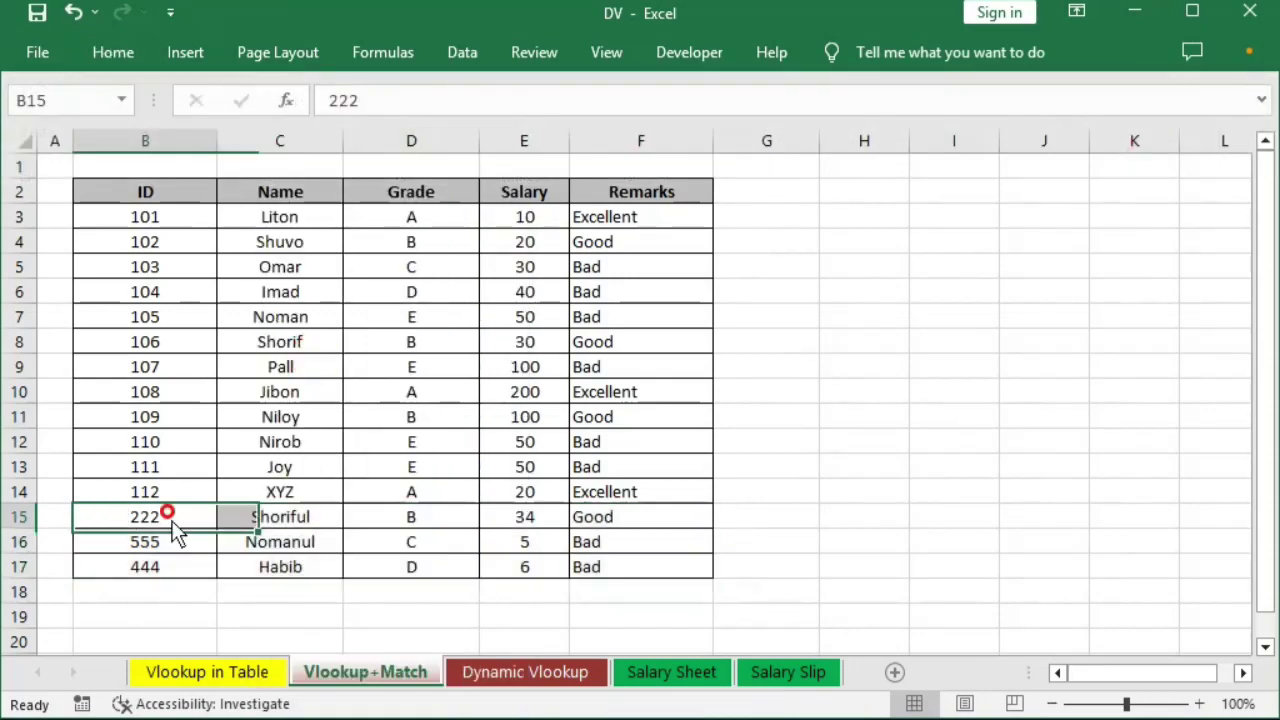
pyautogui.click(531, 670)
pyautogui.click(382, 668)
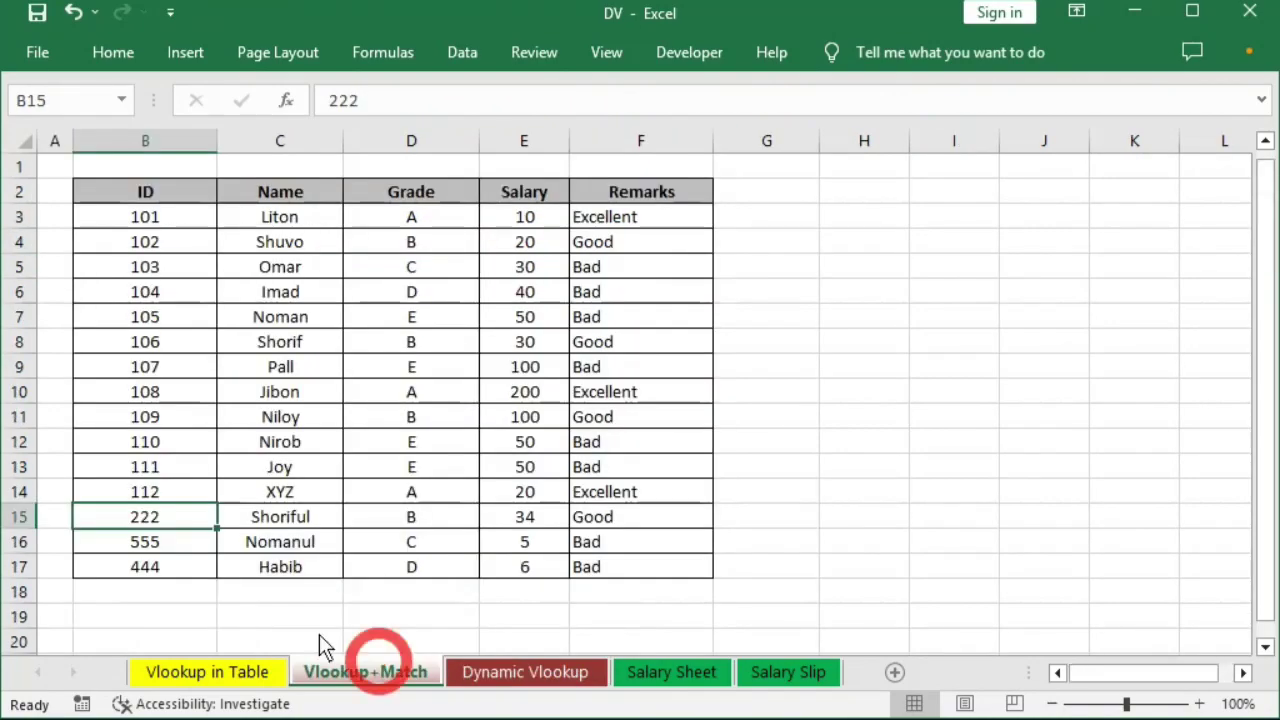
# - On the Dynamic Vlookup sheet, enter lookup ID 222 in C13 and check the returned results
pyautogui.click(560, 676)
pyautogui.click(193, 270)
pyautogui.write('22')
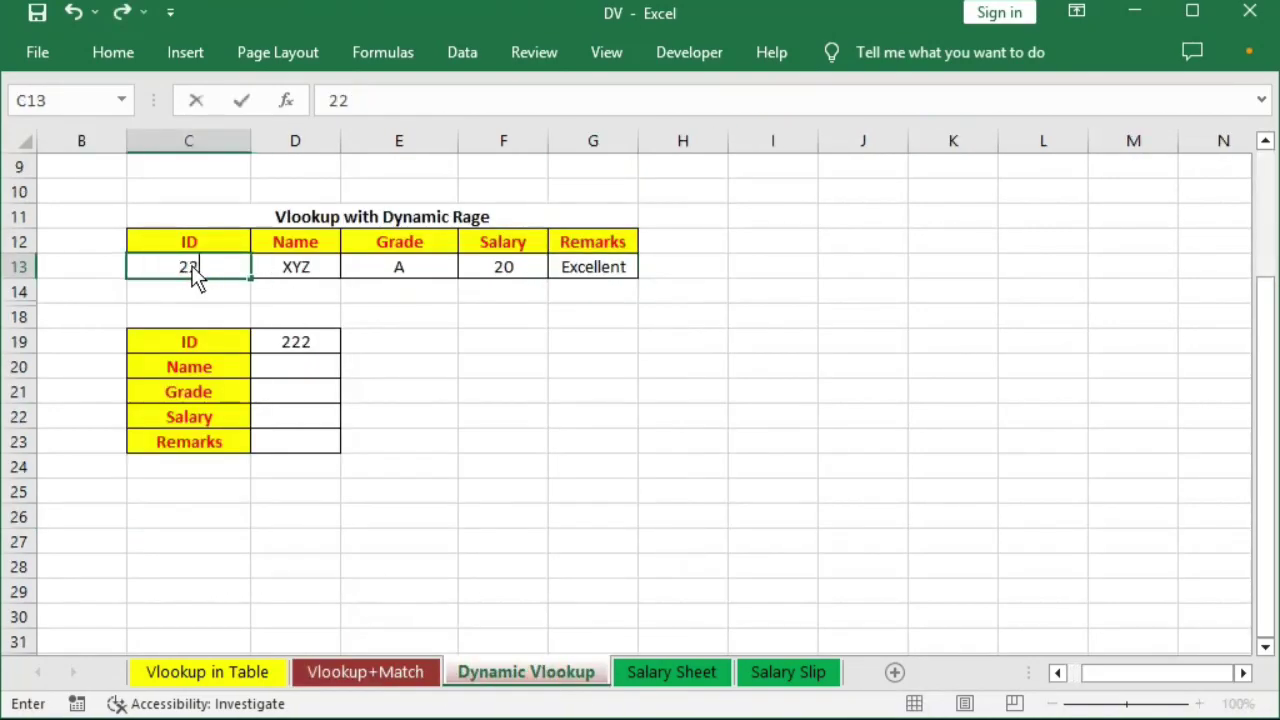
pyautogui.write('2')
pyautogui.press('Return')
pyautogui.press('Up')
pyautogui.press('Right')
pyautogui.press('Right')
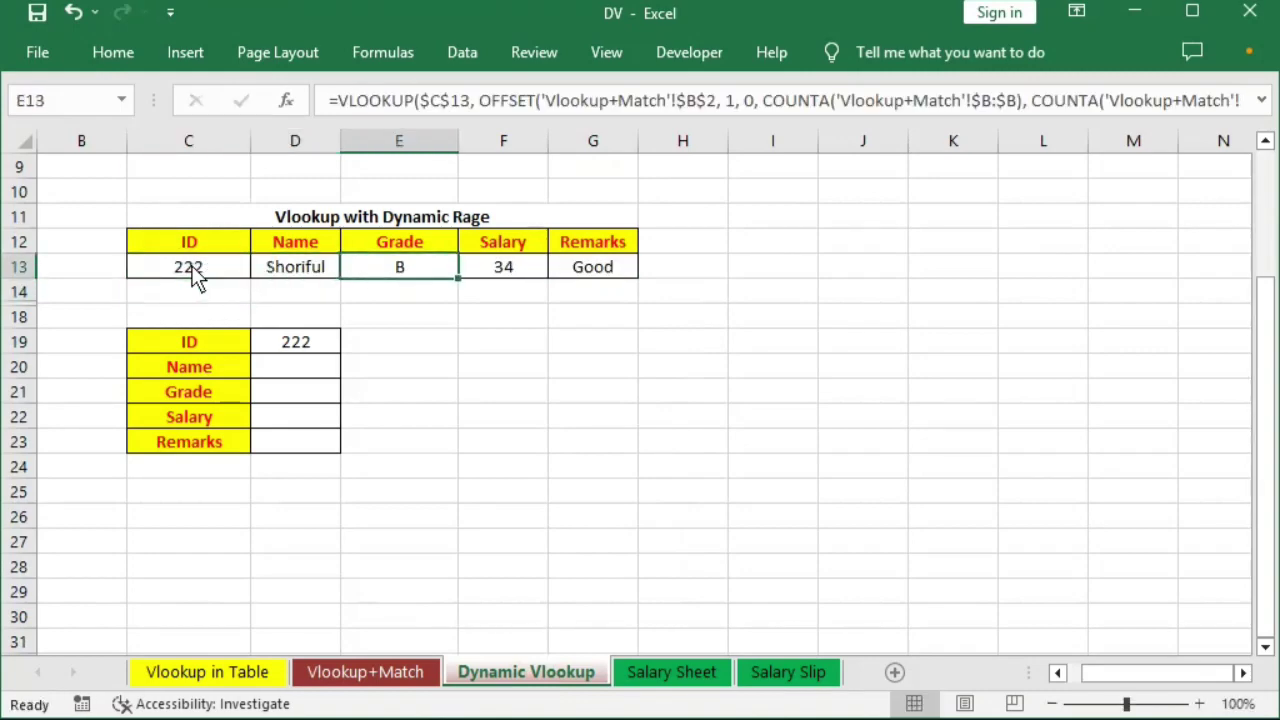
pyautogui.press('Left')
pyautogui.press('Left')
pyautogui.press('Right')
pyautogui.press('Right')
pyautogui.press('Right')
pyautogui.press('Right')
pyautogui.press('Left')
pyautogui.press('Left')
pyautogui.press('Left')
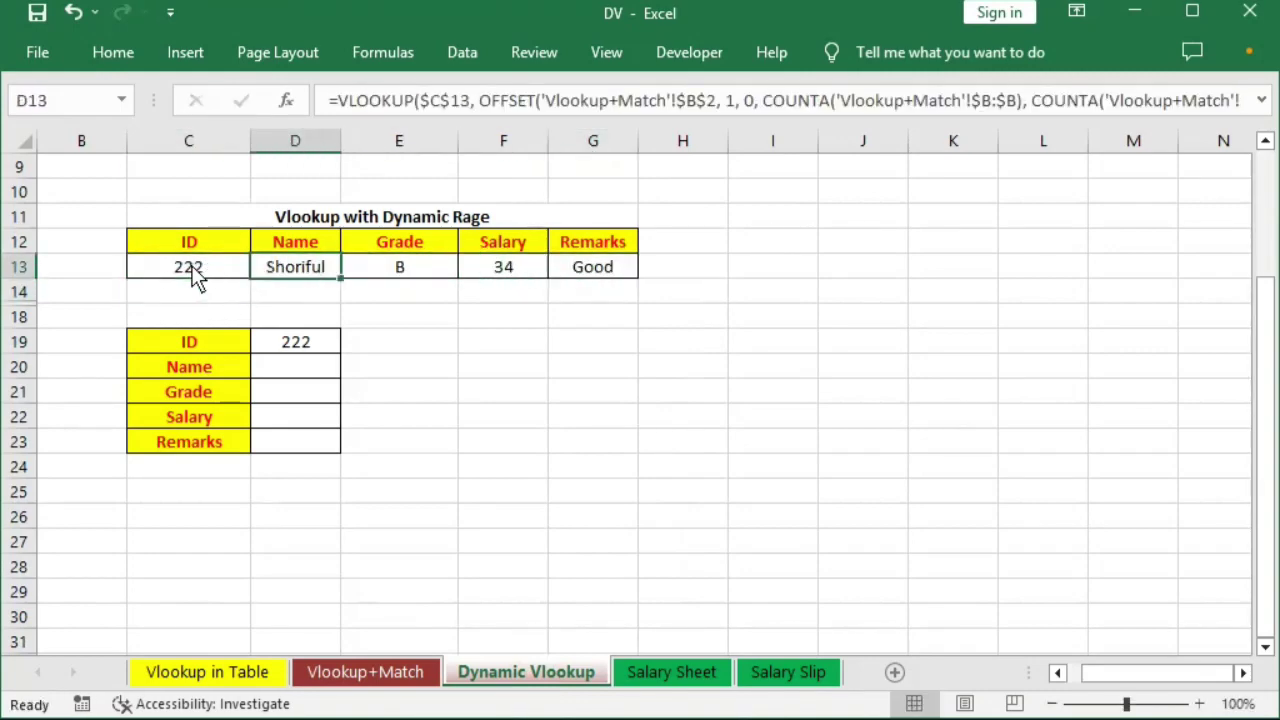
pyautogui.press('Left')
pyautogui.press('Left')
pyautogui.press('Right')
# - Try ID 555 against its source row, then set the lookup ID to 444
pyautogui.write('55')
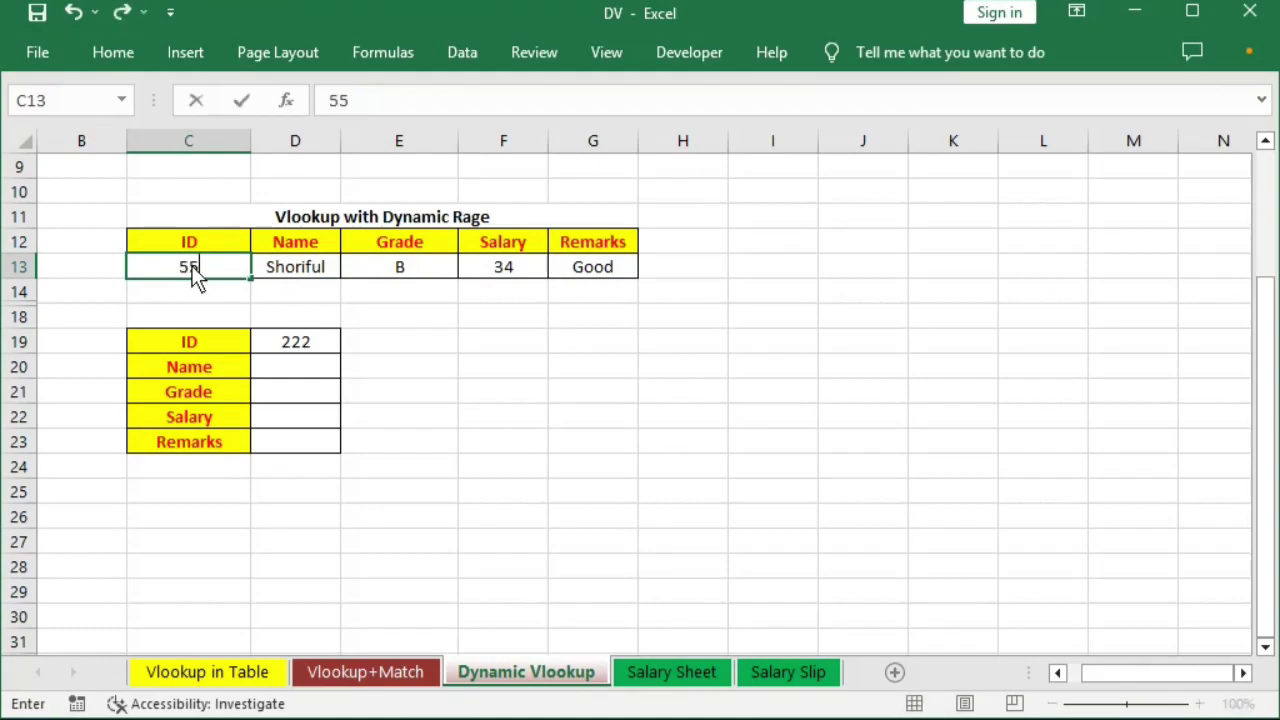
pyautogui.write('5')
pyautogui.press('Return')
pyautogui.press('Up')
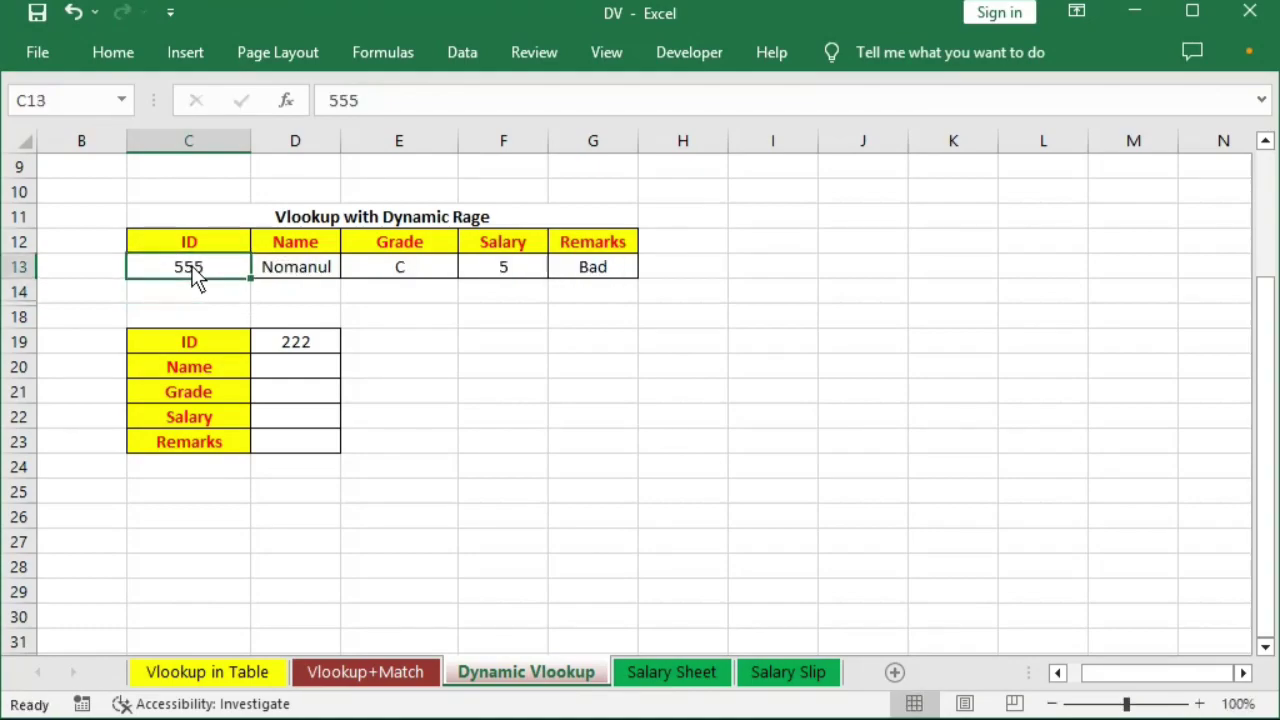
pyautogui.click(354, 672)
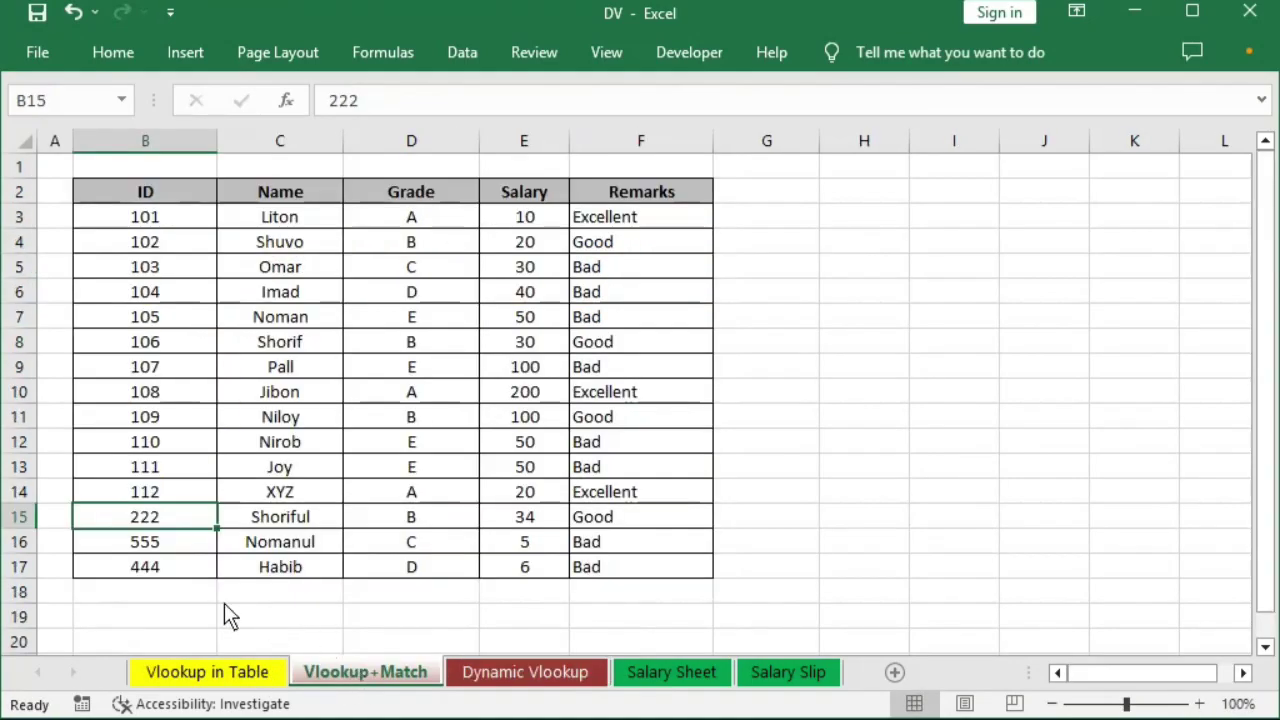
pyautogui.moveTo(171, 545); pyautogui.dragTo(345, 541)
pyautogui.click(525, 672)
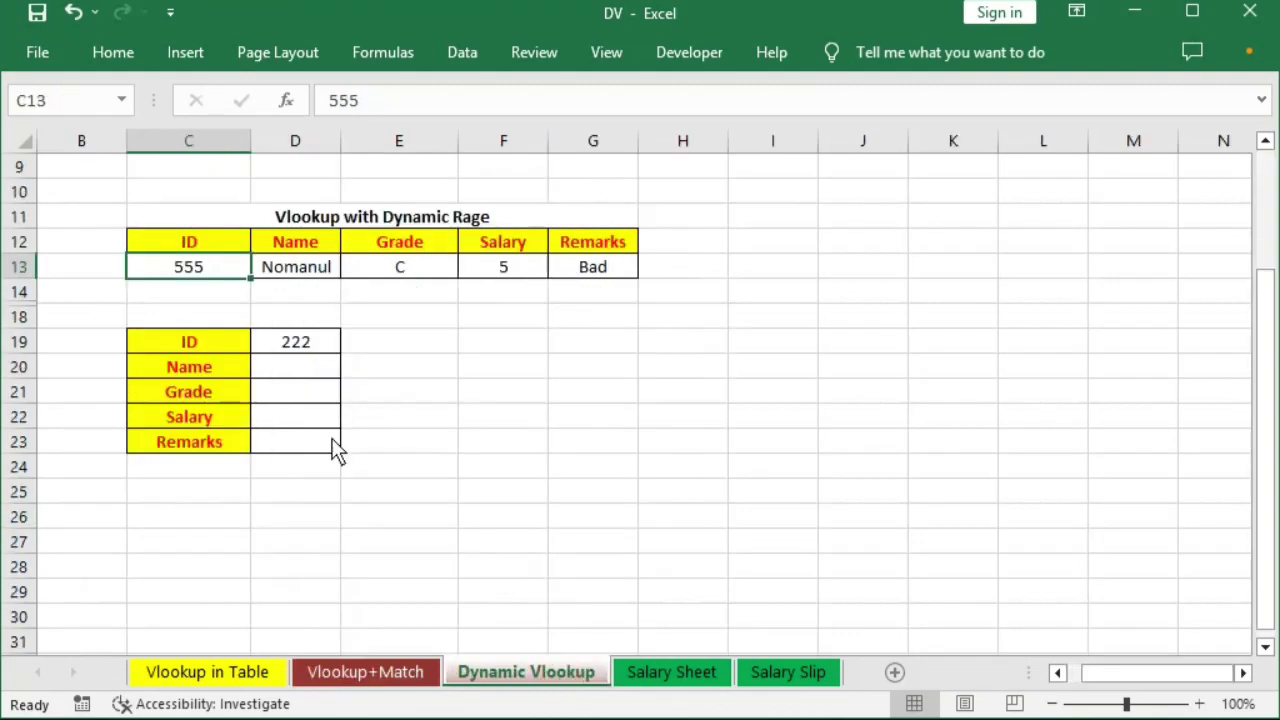
pyautogui.write('444')
pyautogui.press('Return')
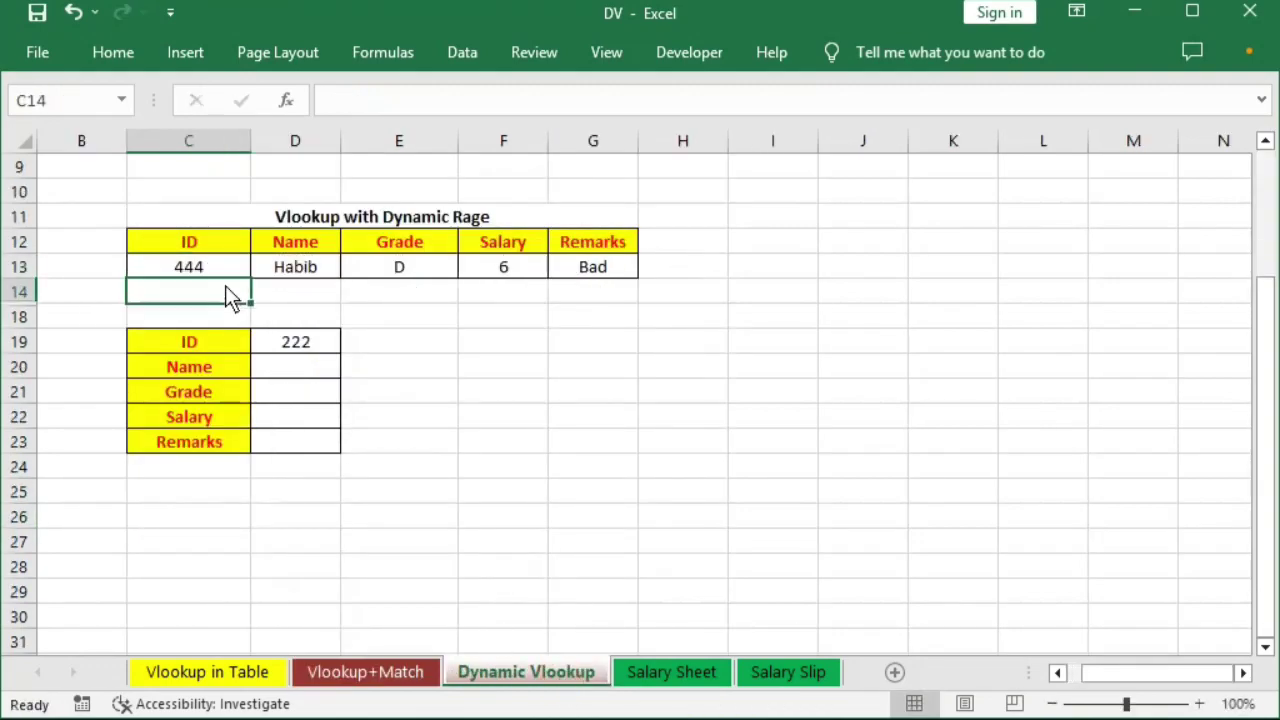
pyautogui.press('Up')
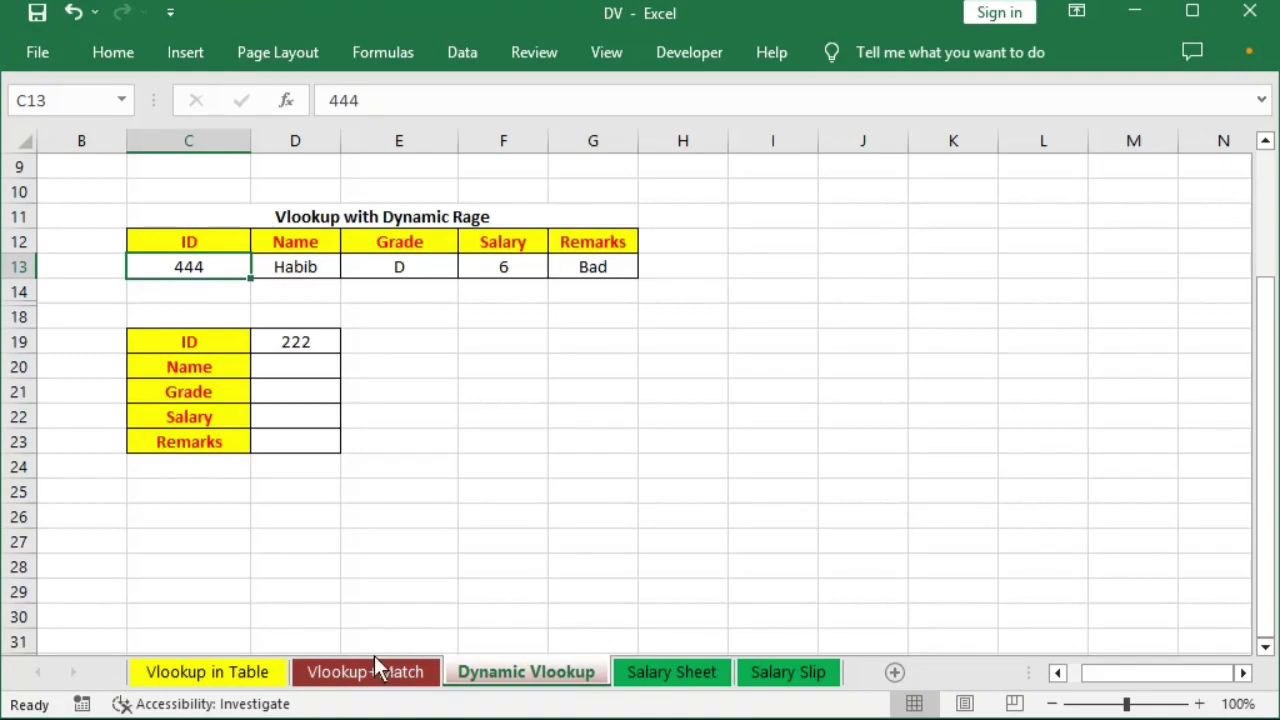
pyautogui.click(380, 671)
# - Add an Extra header in G2 with Yes and No for IDs 101 and 102
pyautogui.click(756, 196)
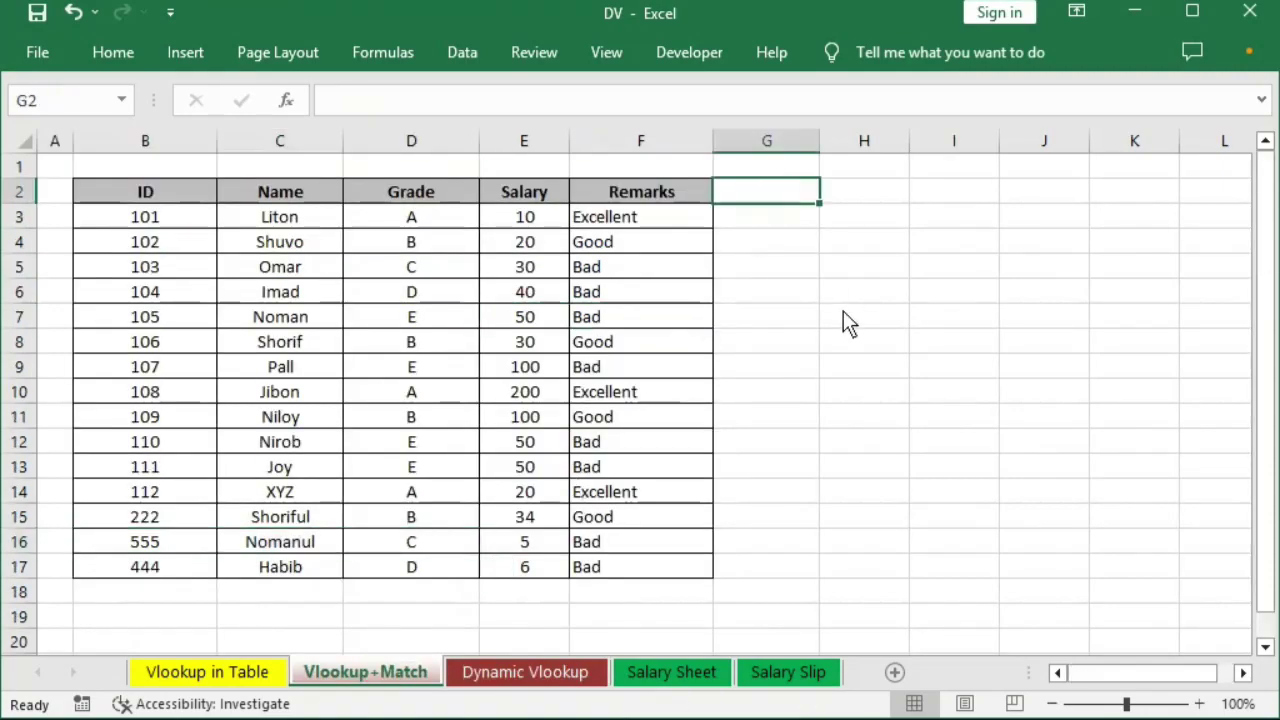
pyautogui.write('Extra')
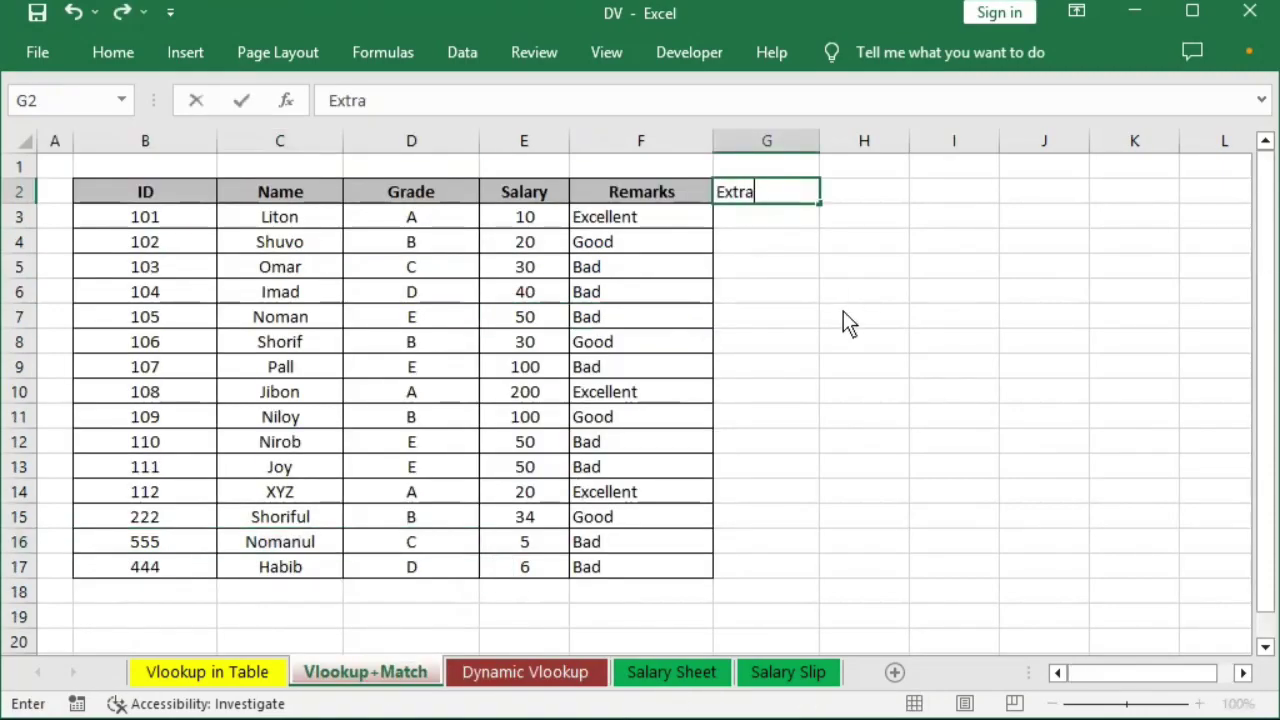
pyautogui.press('Return')
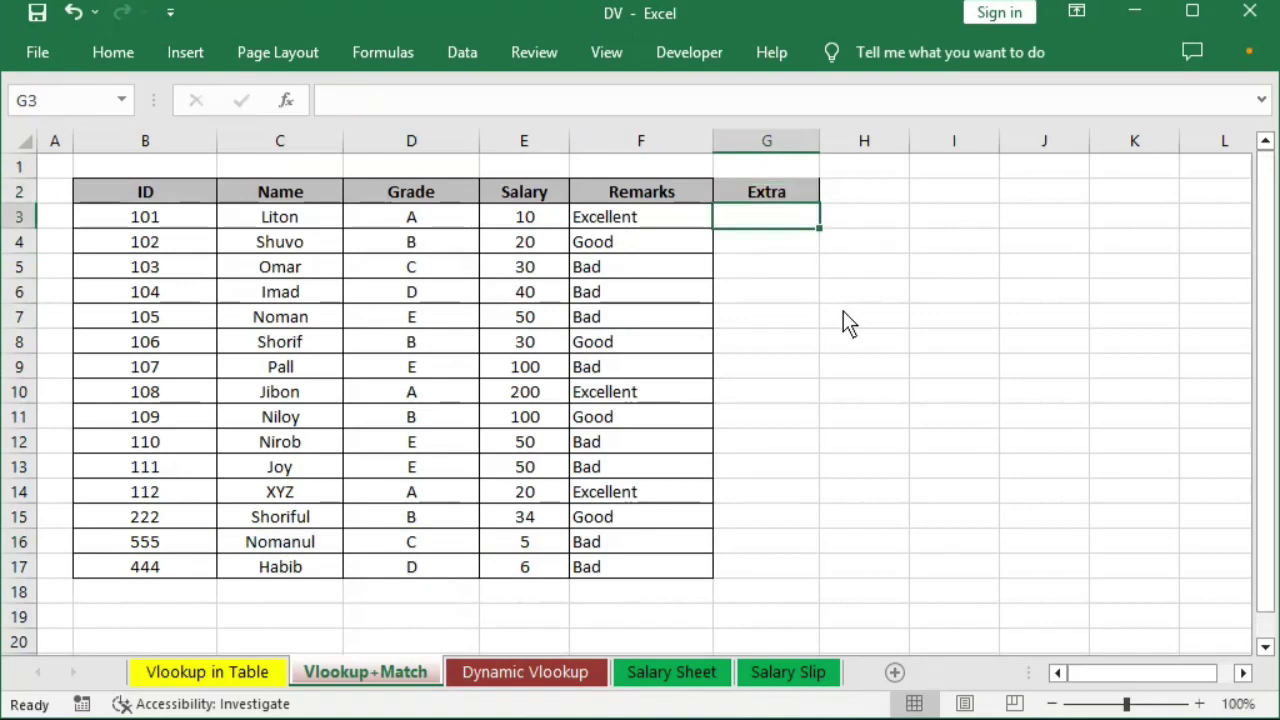
pyautogui.write('Yes')
pyautogui.press('Return')
pyautogui.write('No')
pyautogui.hotkey('ctrl', 'Return')
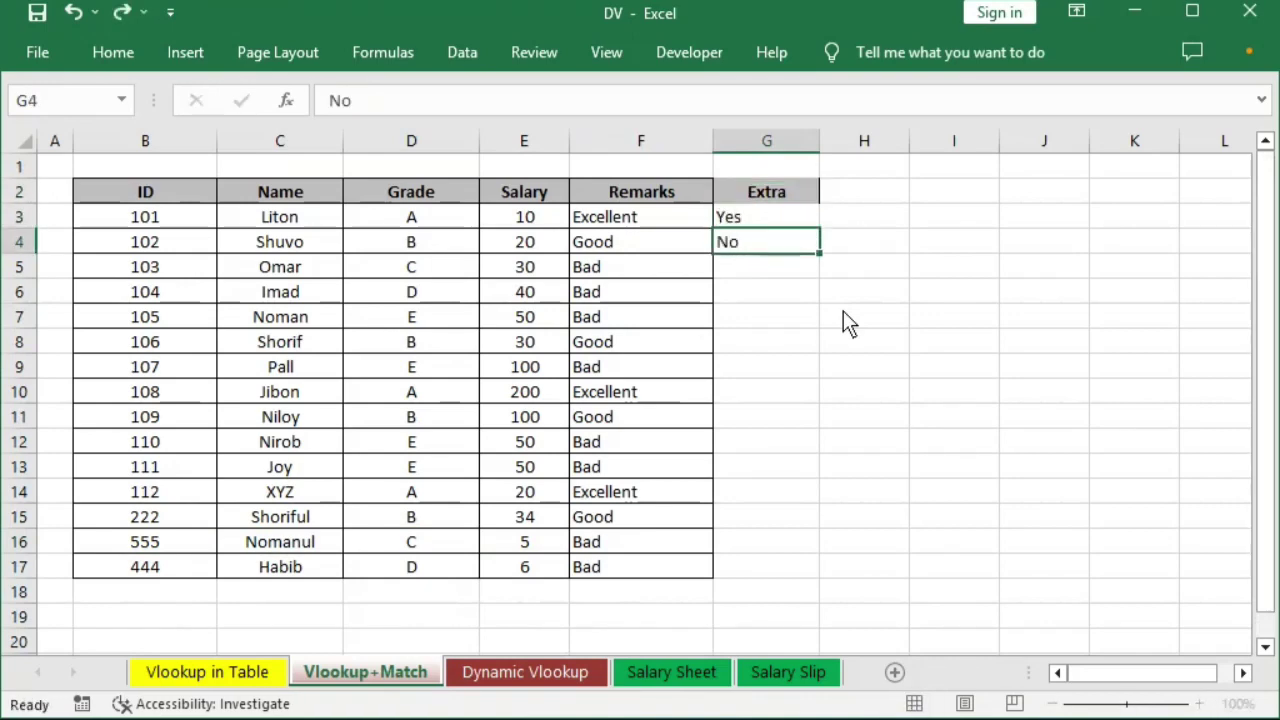
# - Fill the Yes/No pattern down the Extra column to row 17
pyautogui.hotkey('shift', 'Up')
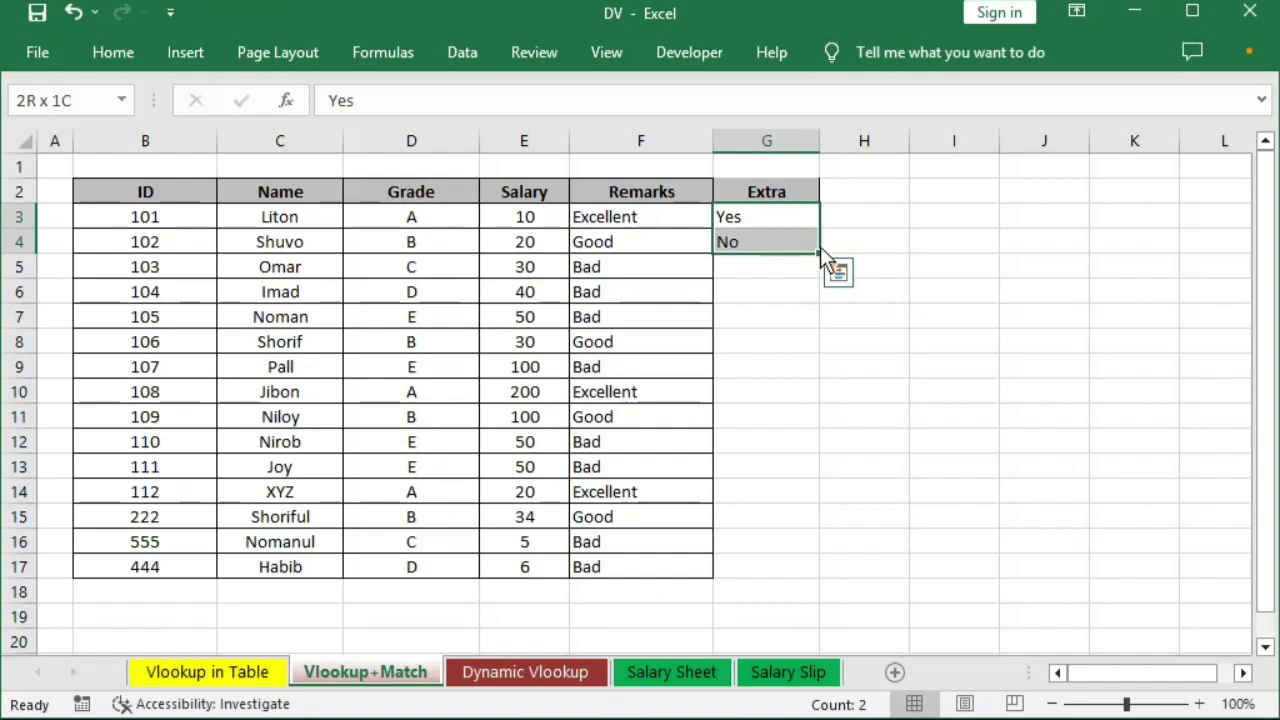
pyautogui.doubleClick(818, 253)
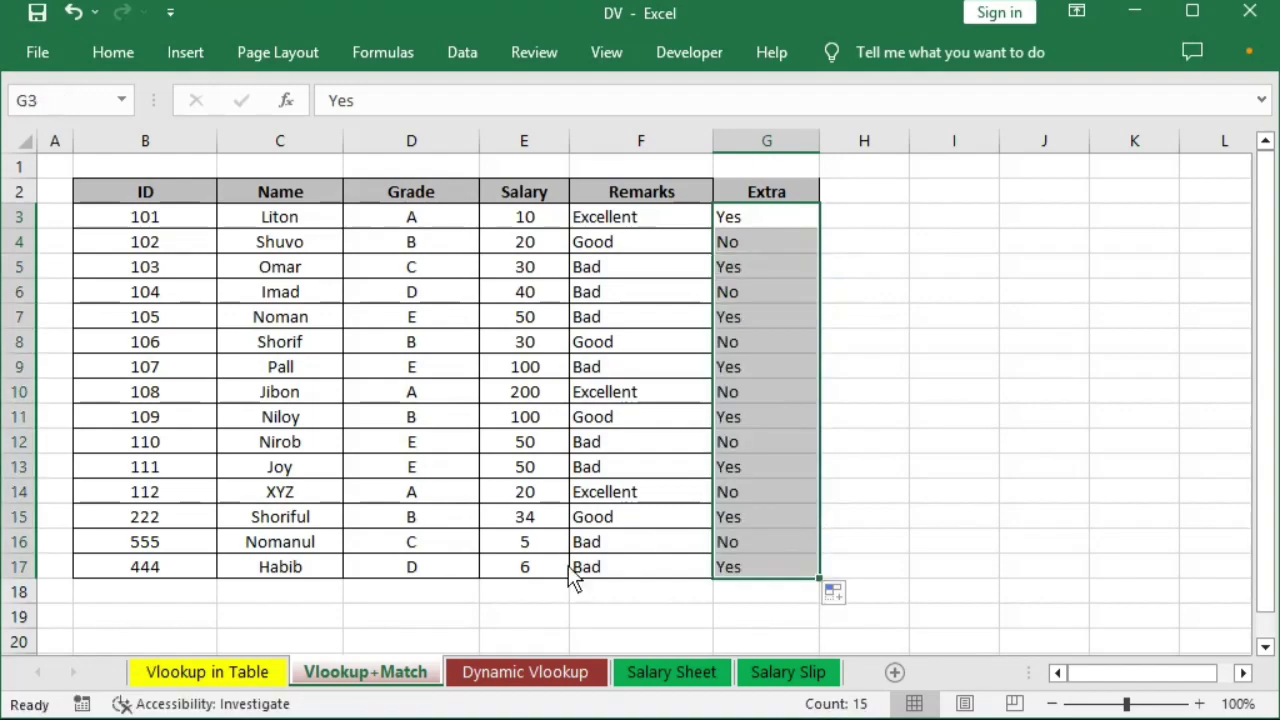
pyautogui.click(113, 52)
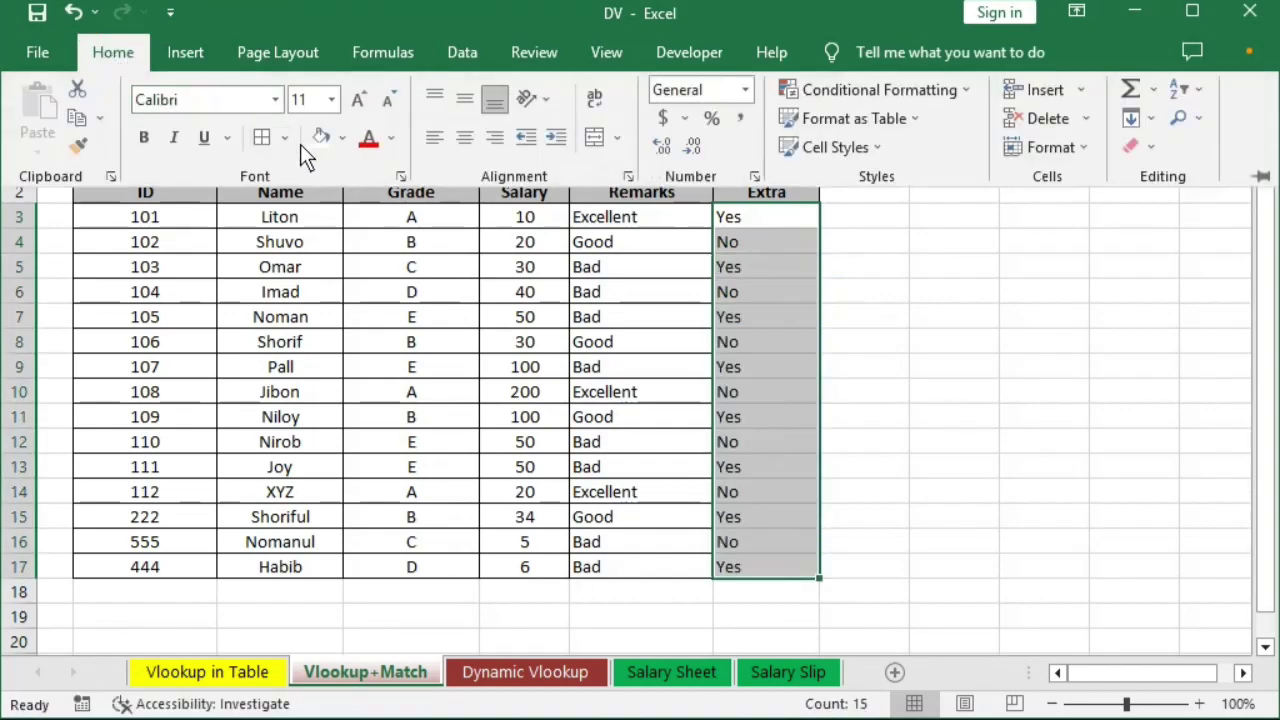
pyautogui.click(764, 321)
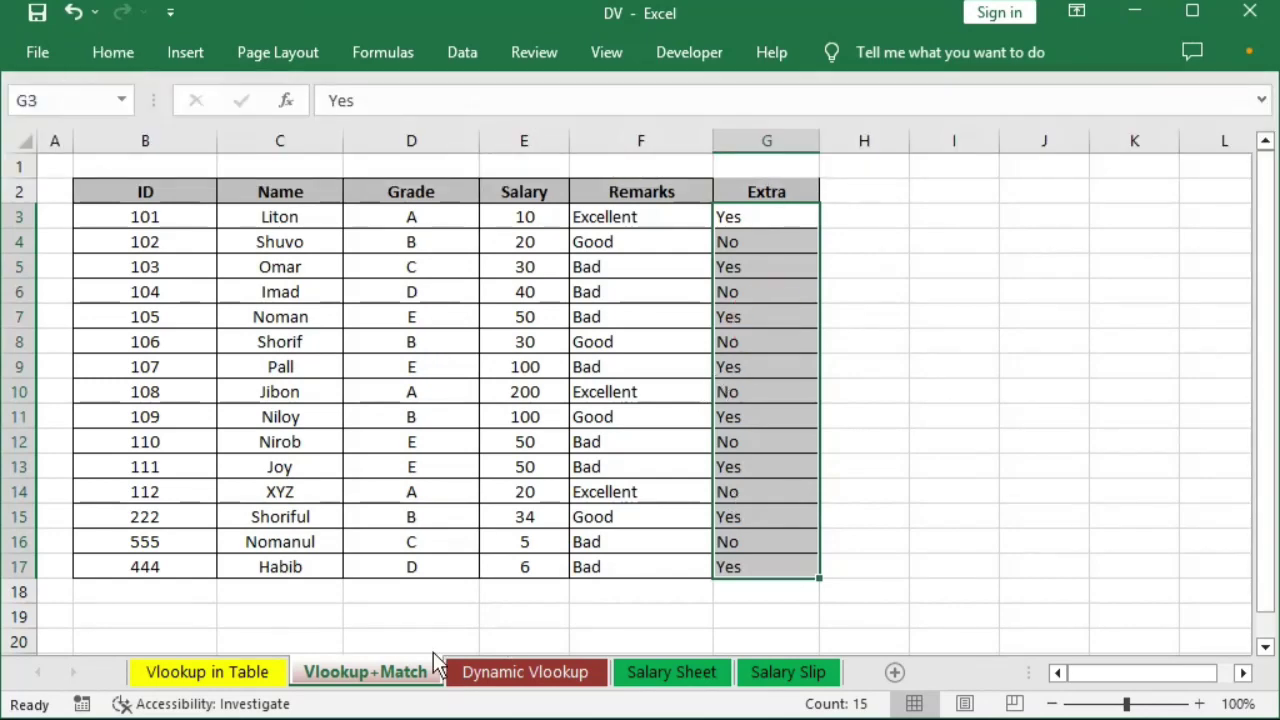
pyautogui.click(510, 672)
# - Add an Extra header in H12 and copy G13's lookup formula into H13, returning Yes
pyautogui.click(655, 240)
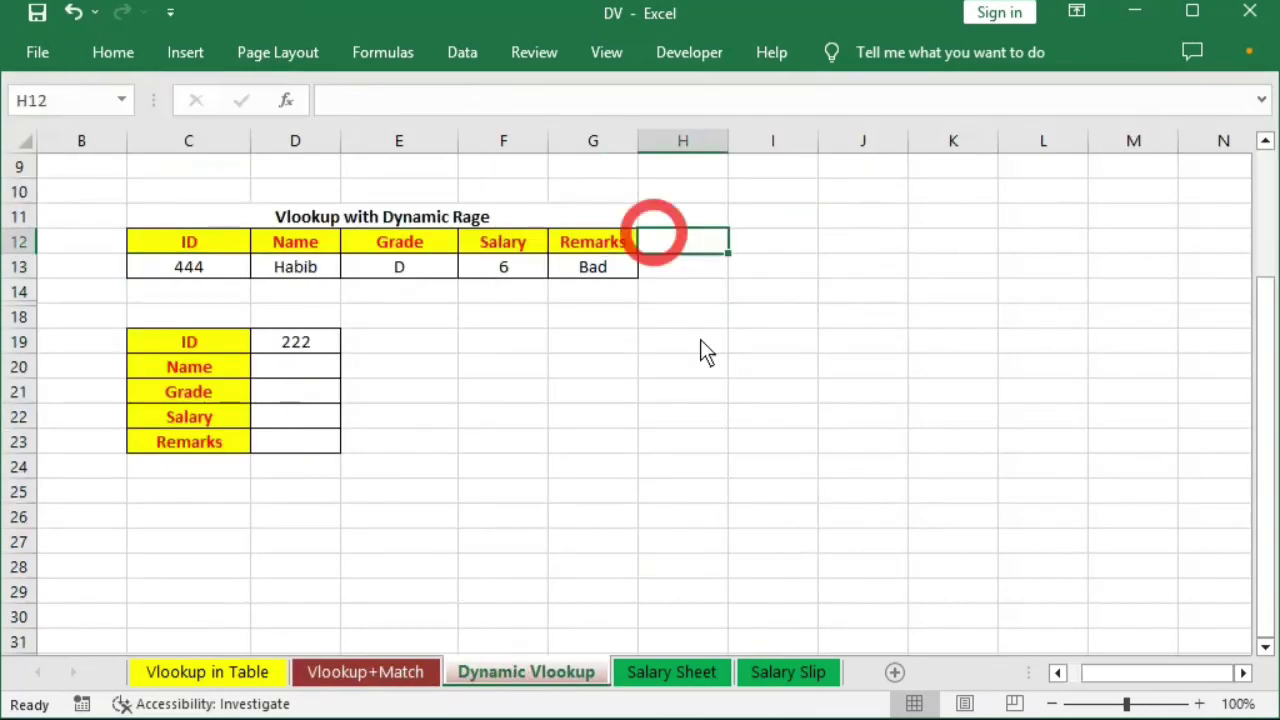
pyautogui.write('Extra')
pyautogui.press('Return')
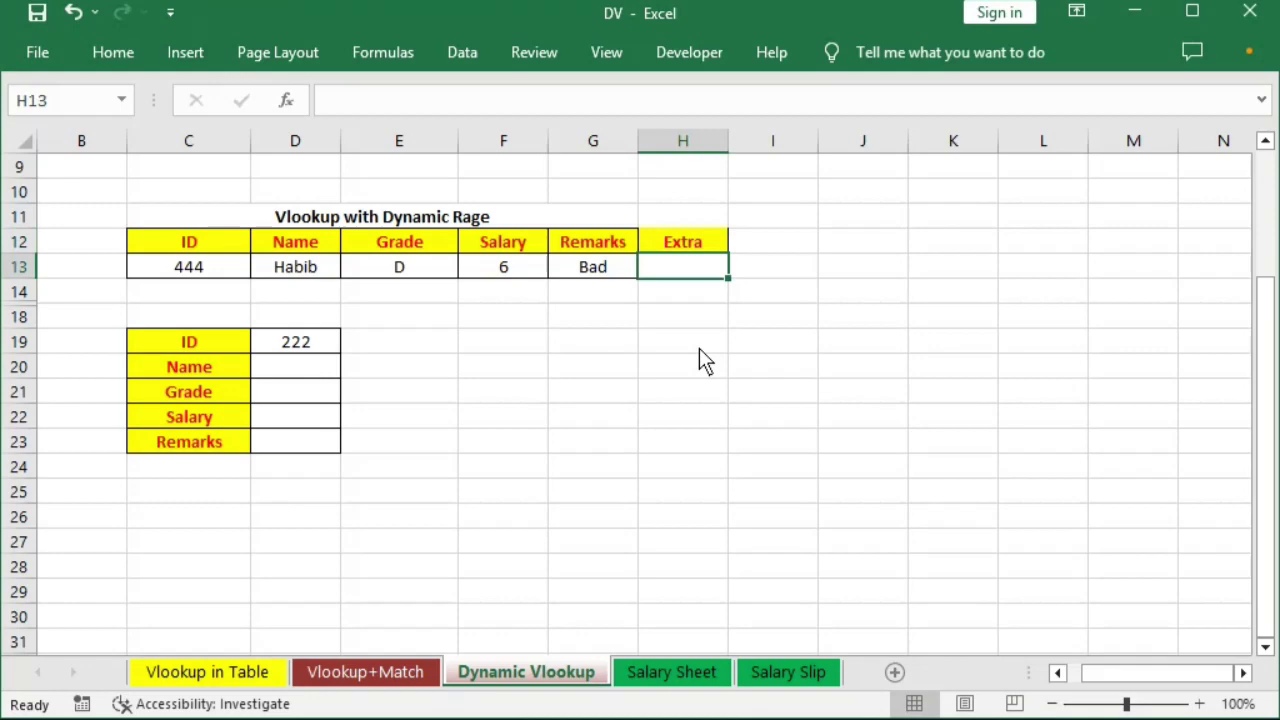
pyautogui.press('Left')
pyautogui.hotkey('ctrl', 'c')
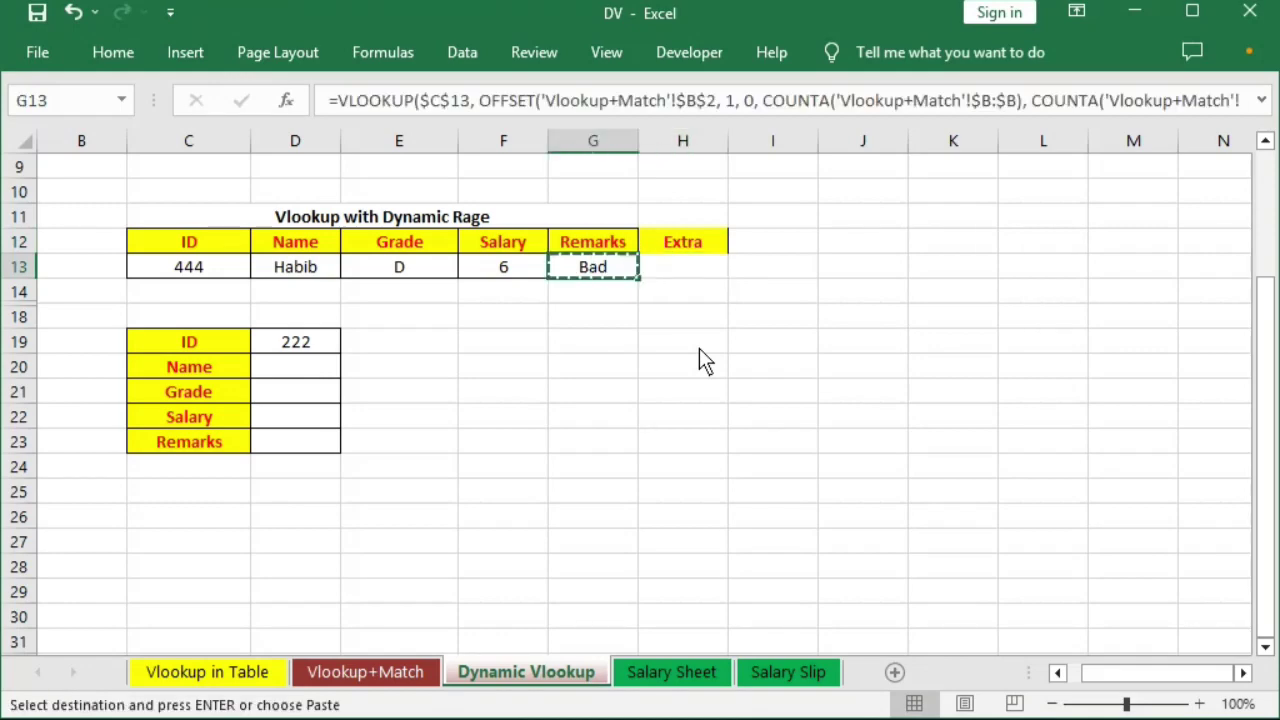
pyautogui.press('Right')
pyautogui.press('Return')
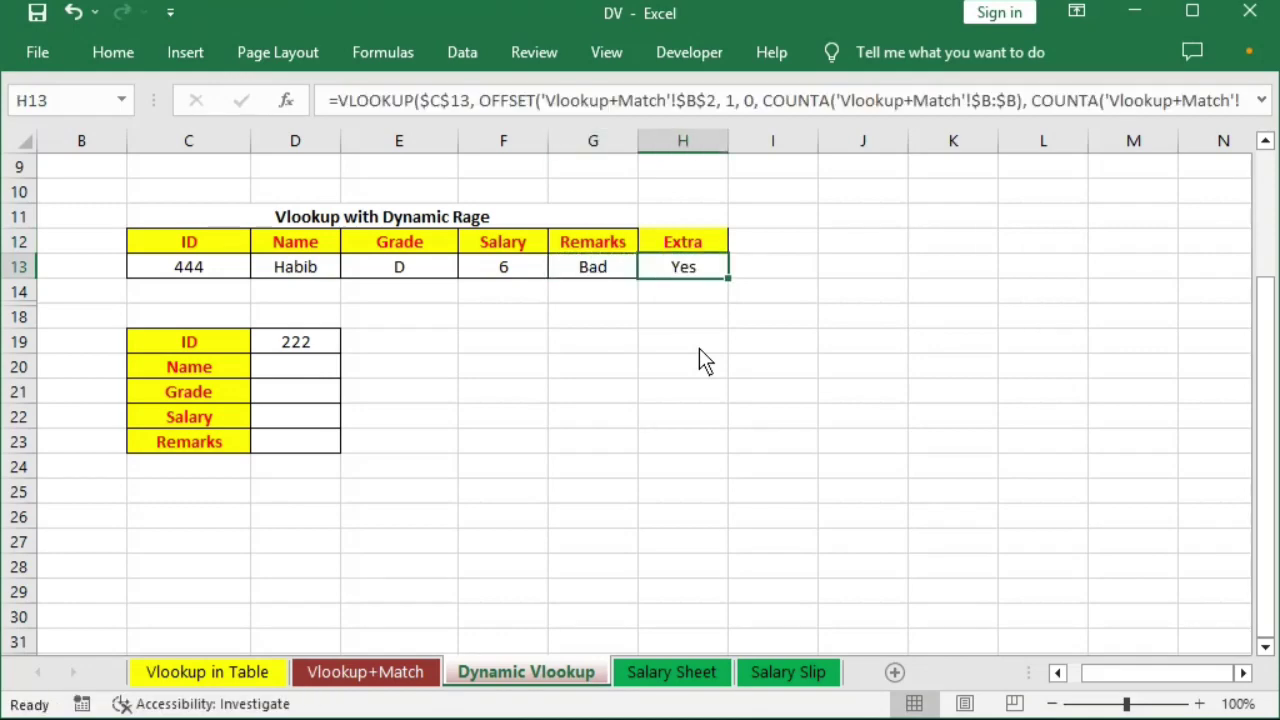
# - Copy the D13 Name lookup formula for reuse in D20
pyautogui.click(289, 272)
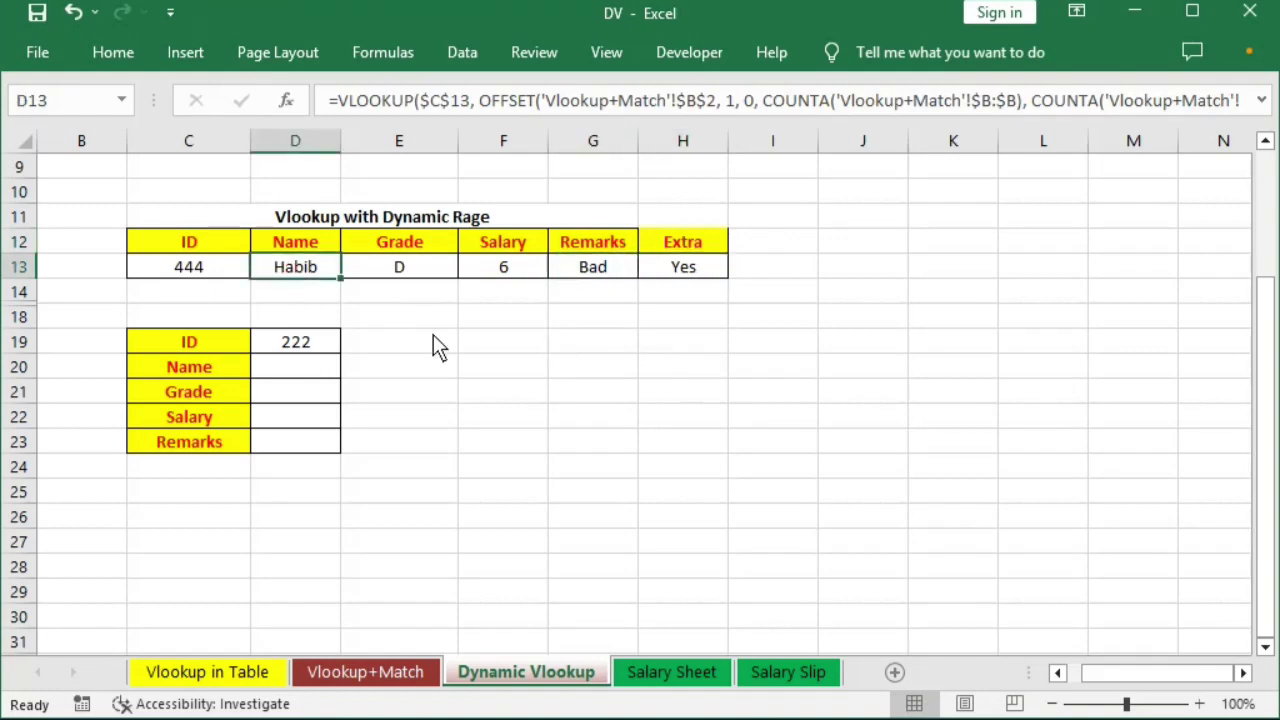
pyautogui.hotkey('ctrl', 'c')
pyautogui.click(305, 368)
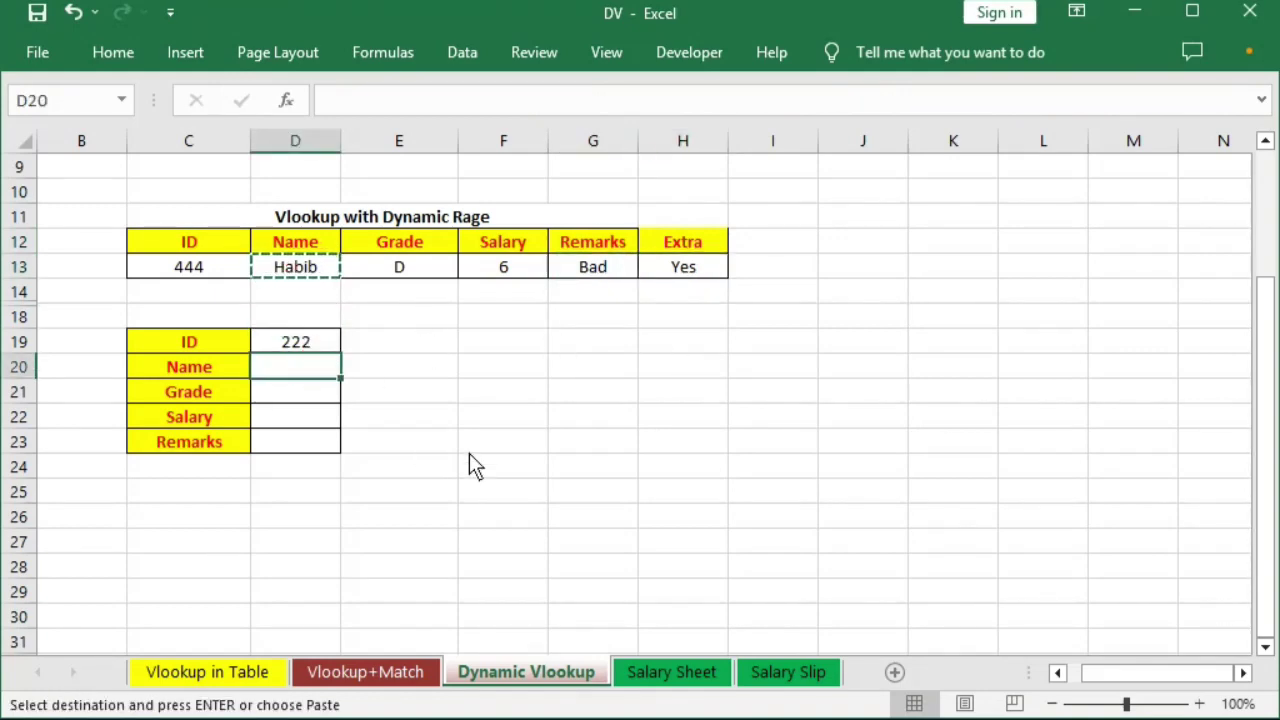
# - Paste the lookup formula into D20, set ID 102 in D19, and reference $D$19
pyautogui.press('Return')
pyautogui.press('Up')
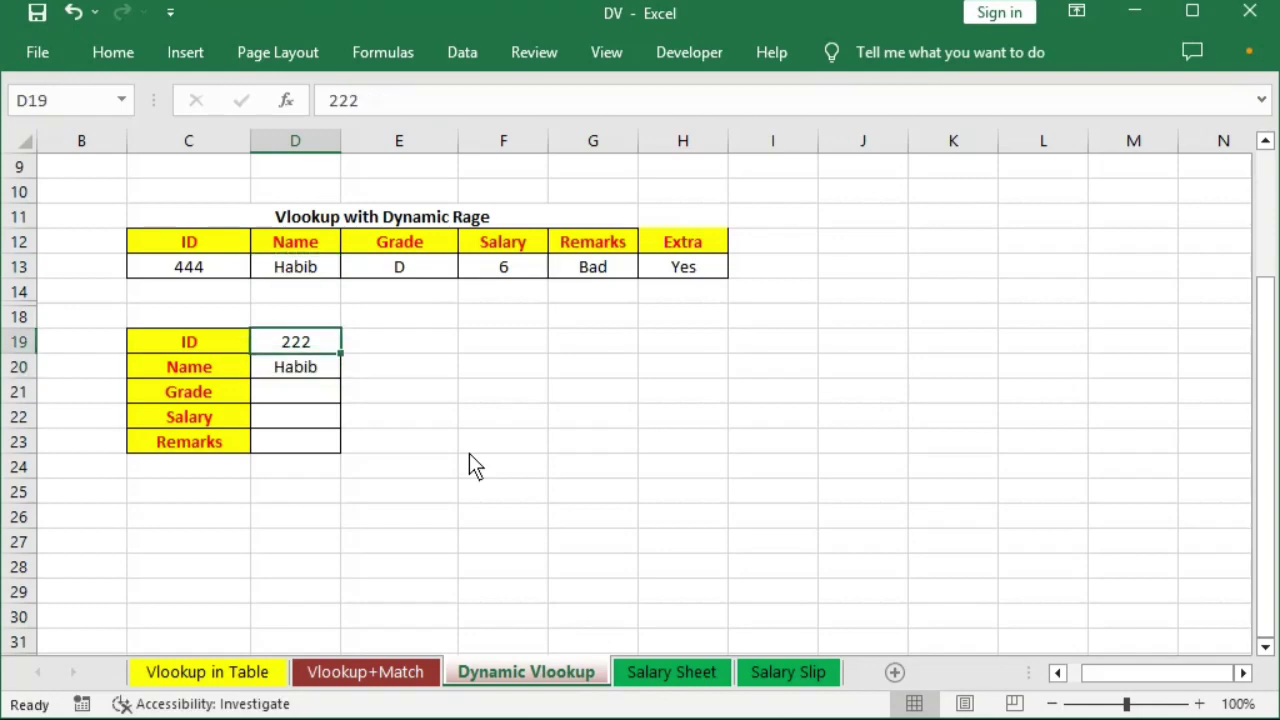
pyautogui.write('1')
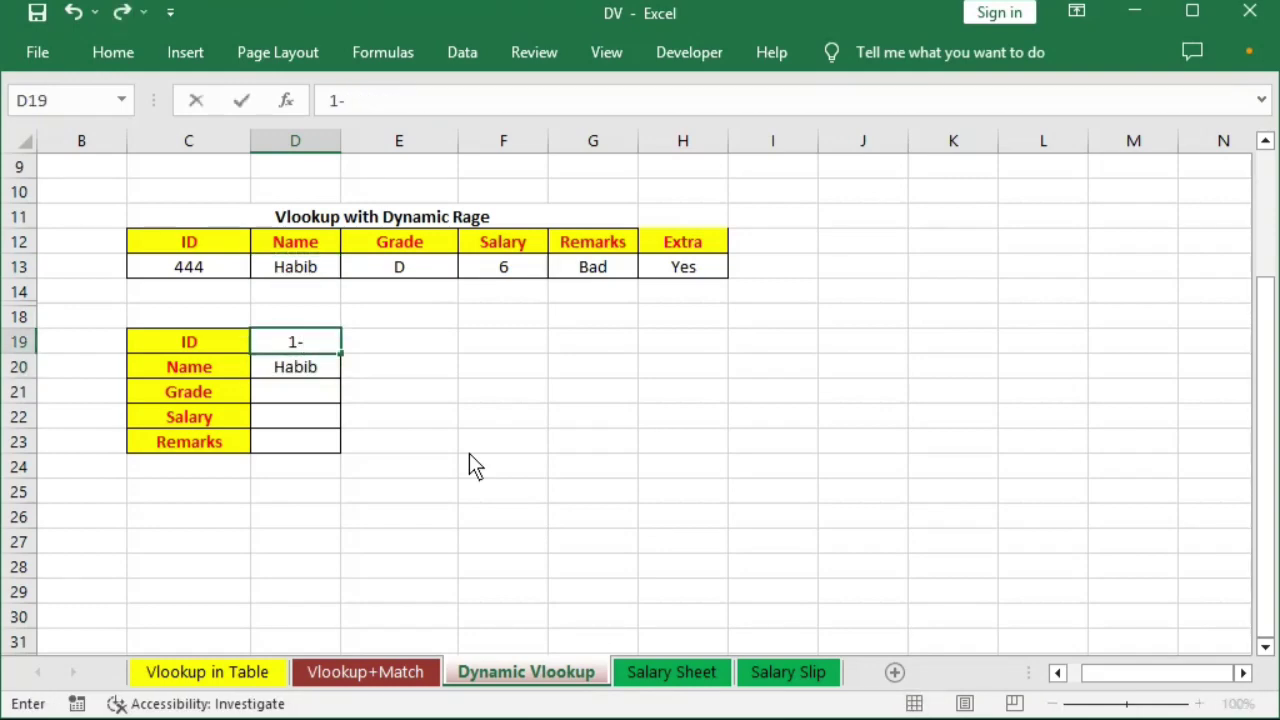
pyautogui.write('0')
pyautogui.write('2')
pyautogui.press('Return')
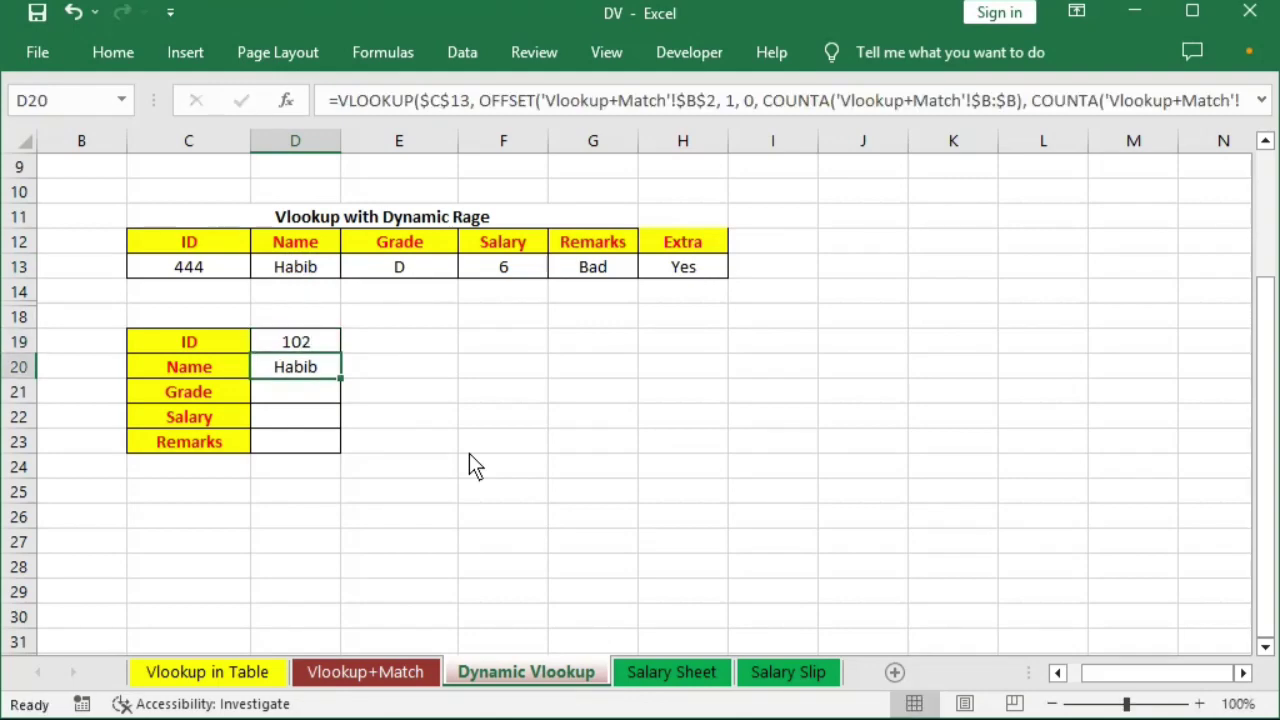
pyautogui.doubleClick(295, 368)
pyautogui.click(185, 367)
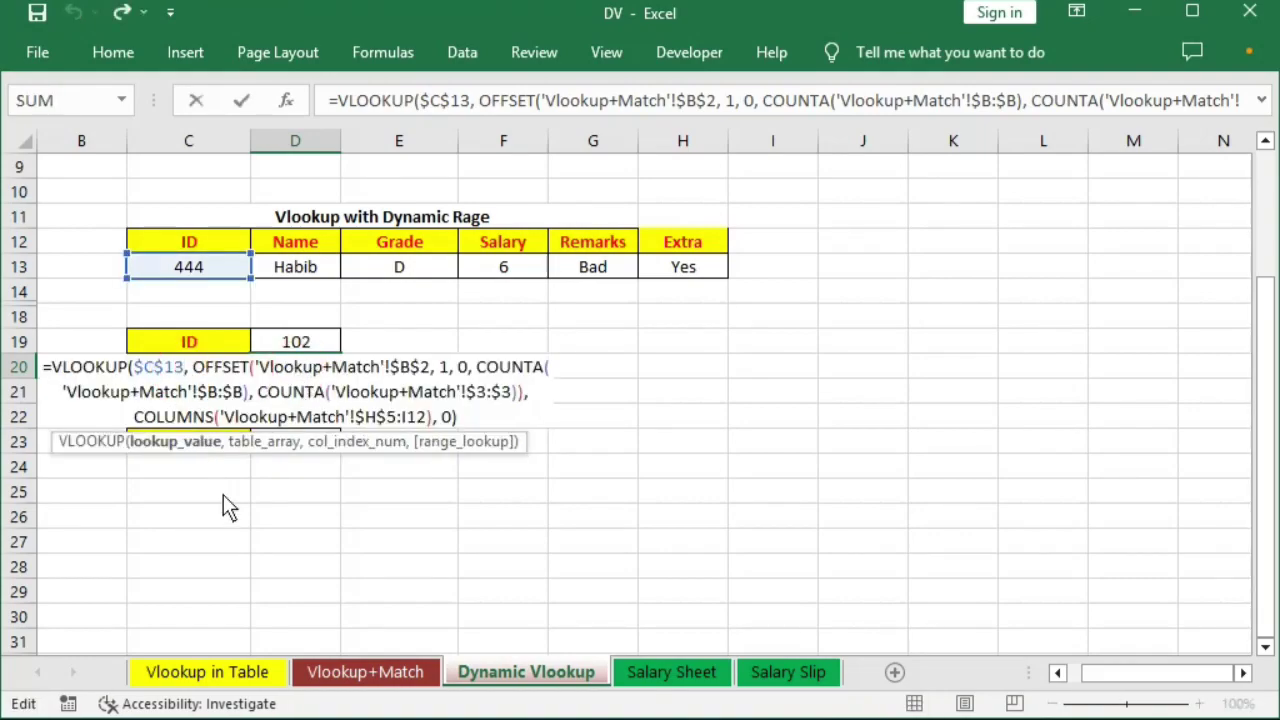
pyautogui.press('BackSpace')
pyautogui.press('BackSpace')
pyautogui.press('BackSpace')
pyautogui.press('BackSpace')
pyautogui.press('BackSpace')
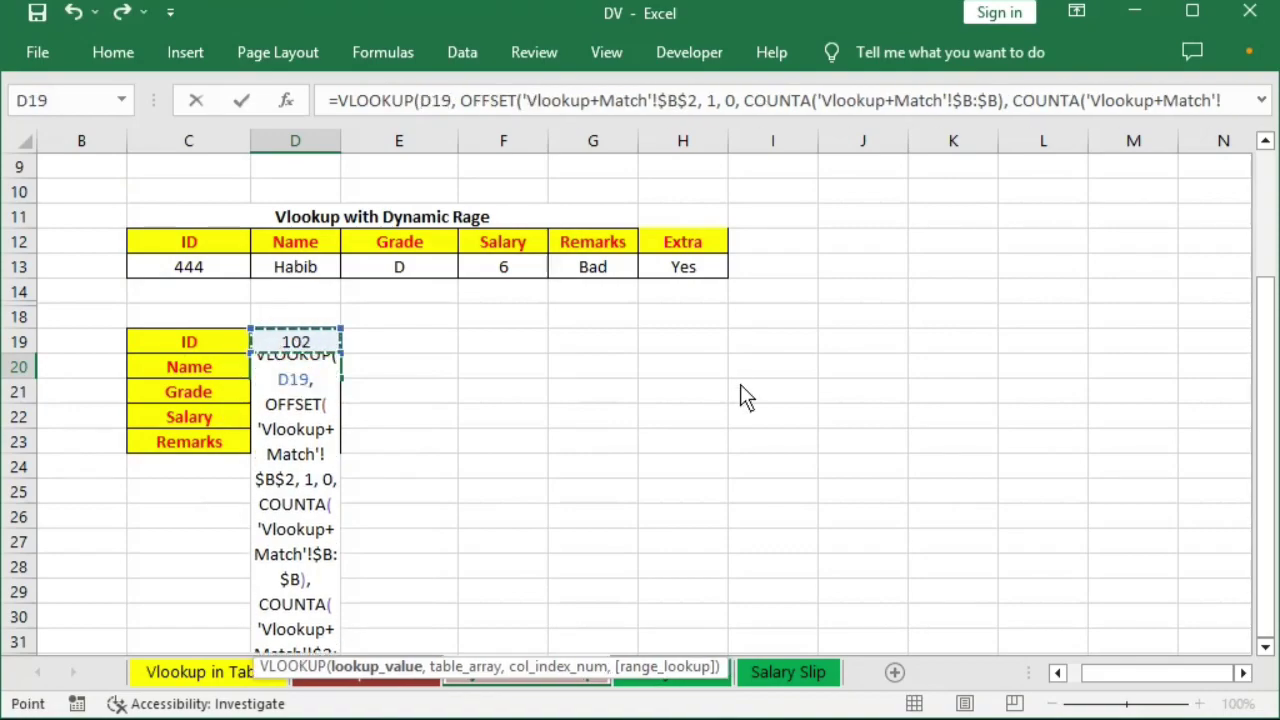
pyautogui.press('F4')
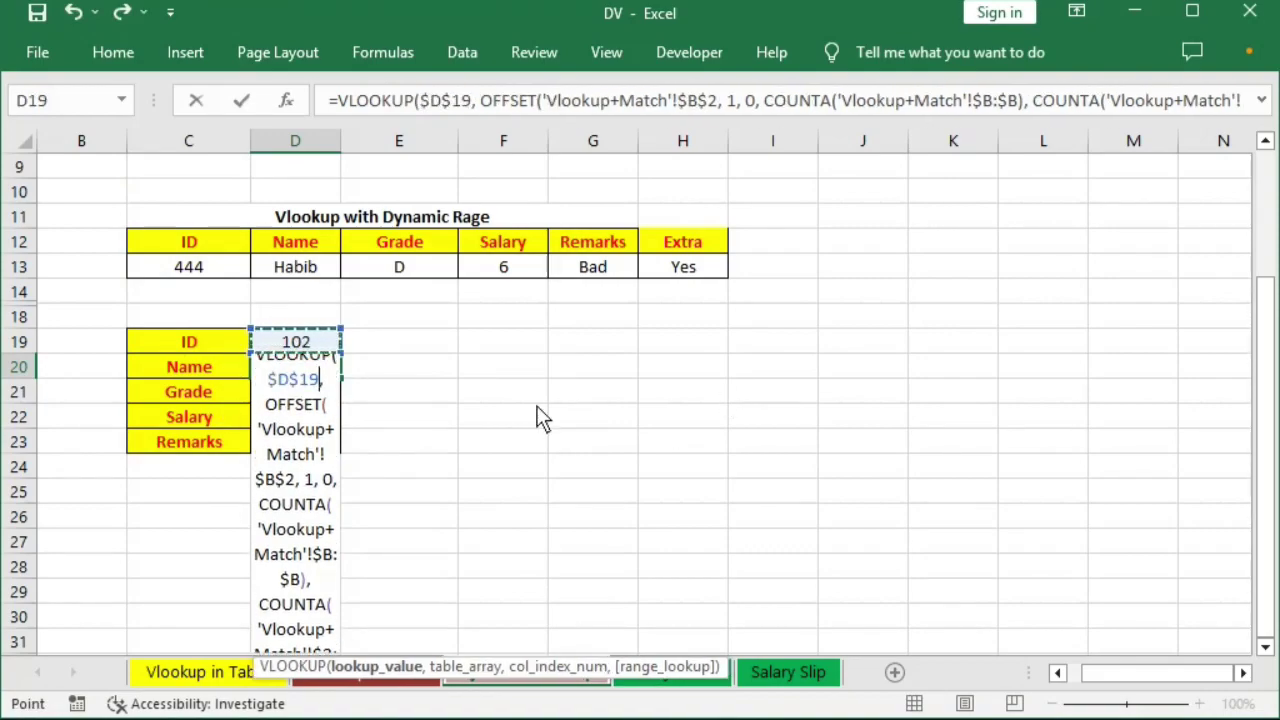
# - Change D20's column index to ROWS($K$13:K14) and commit the formula
pyautogui.click(1069, 102)
pyautogui.press('Right')
pyautogui.press('Right')
pyautogui.press('Right')
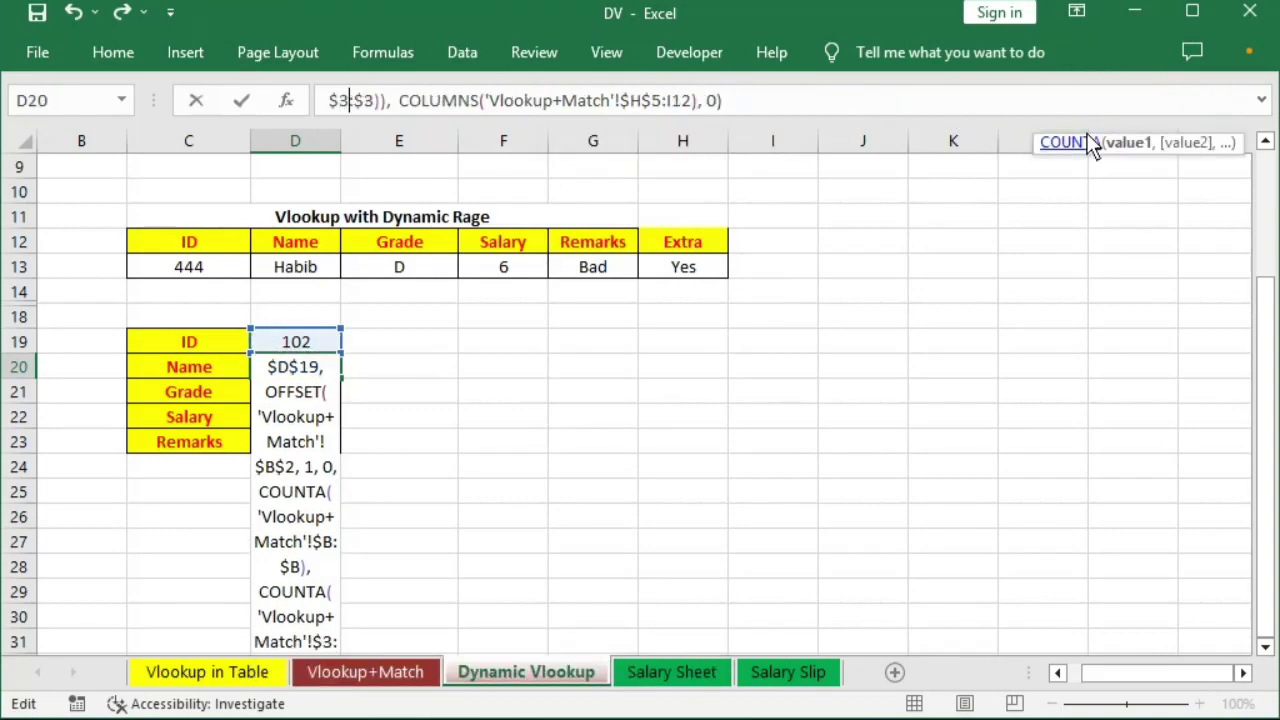
pyautogui.press('Right')
pyautogui.press('Right')
pyautogui.press('Right')
pyautogui.press('Right')
pyautogui.press('Right')
pyautogui.press('Right')
pyautogui.hotkey('shift', 'Right')
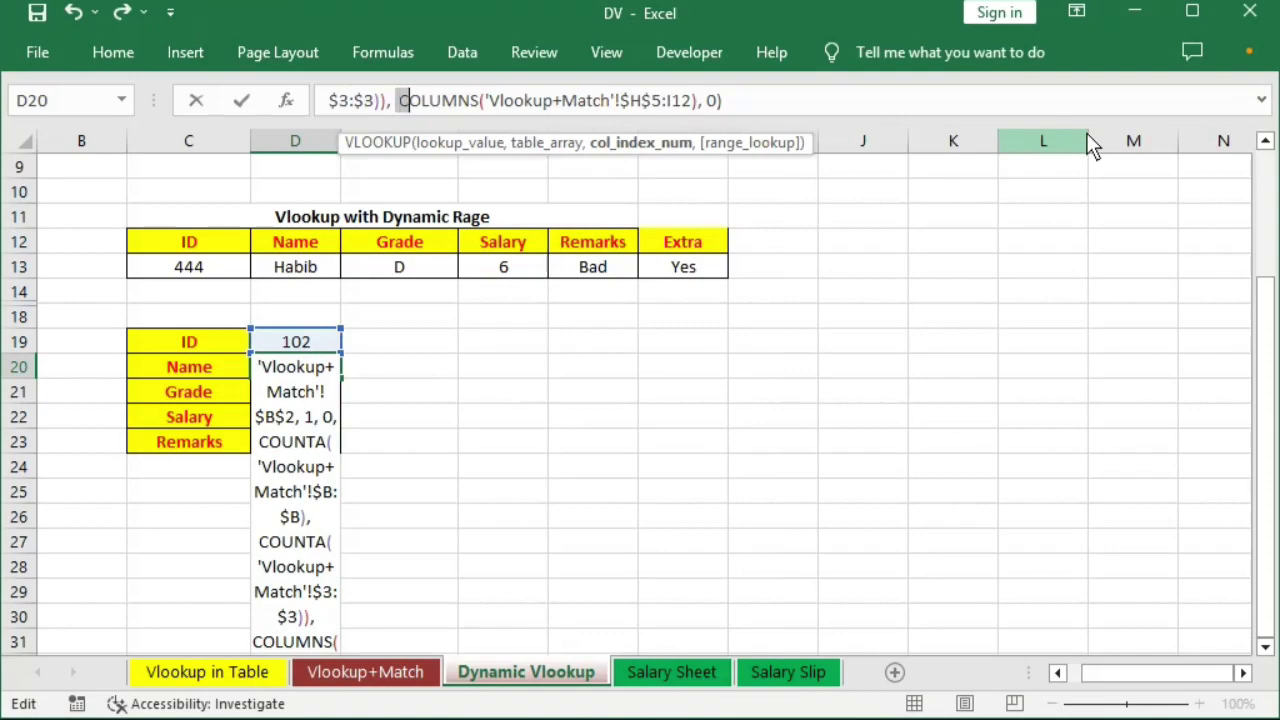
pyautogui.hotkey('shift', 'Right')
pyautogui.hotkey('shift', 'Right')
pyautogui.hotkey('shift', 'Right')
pyautogui.hotkey('shift', 'Right')
pyautogui.hotkey('shift', 'Right')
pyautogui.hotkey('shift', 'Right')
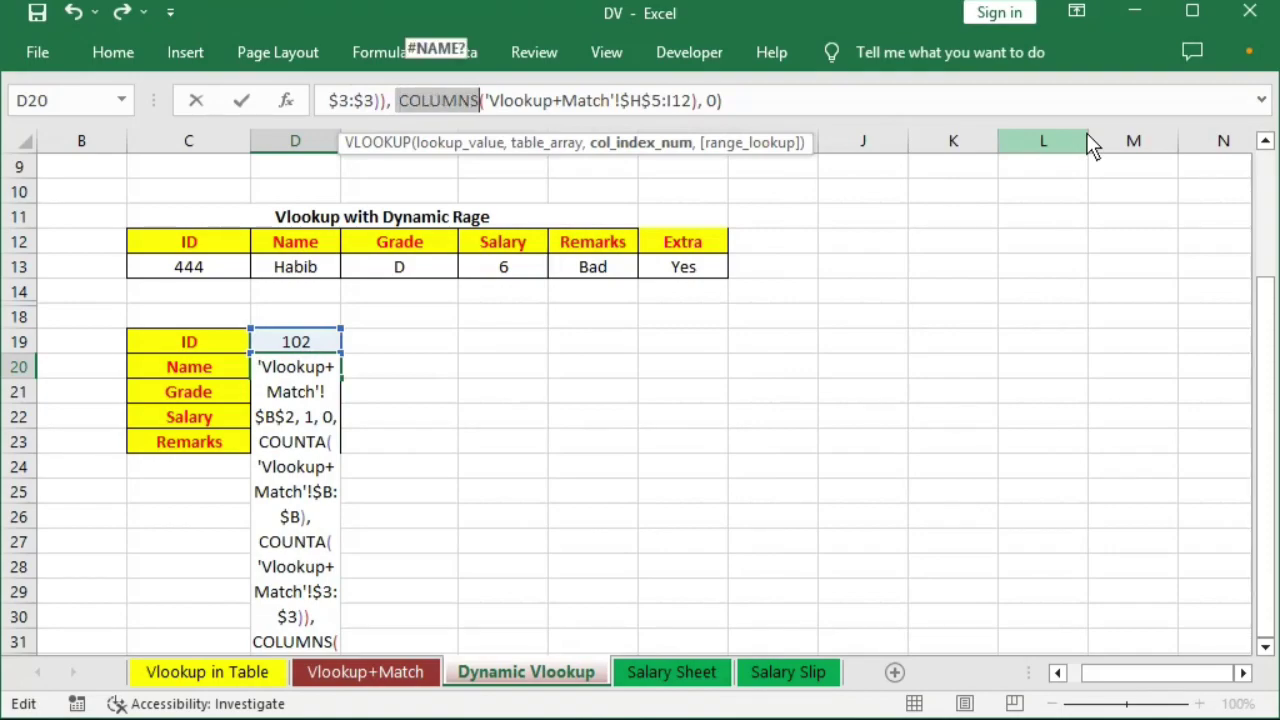
pyautogui.write('rows')
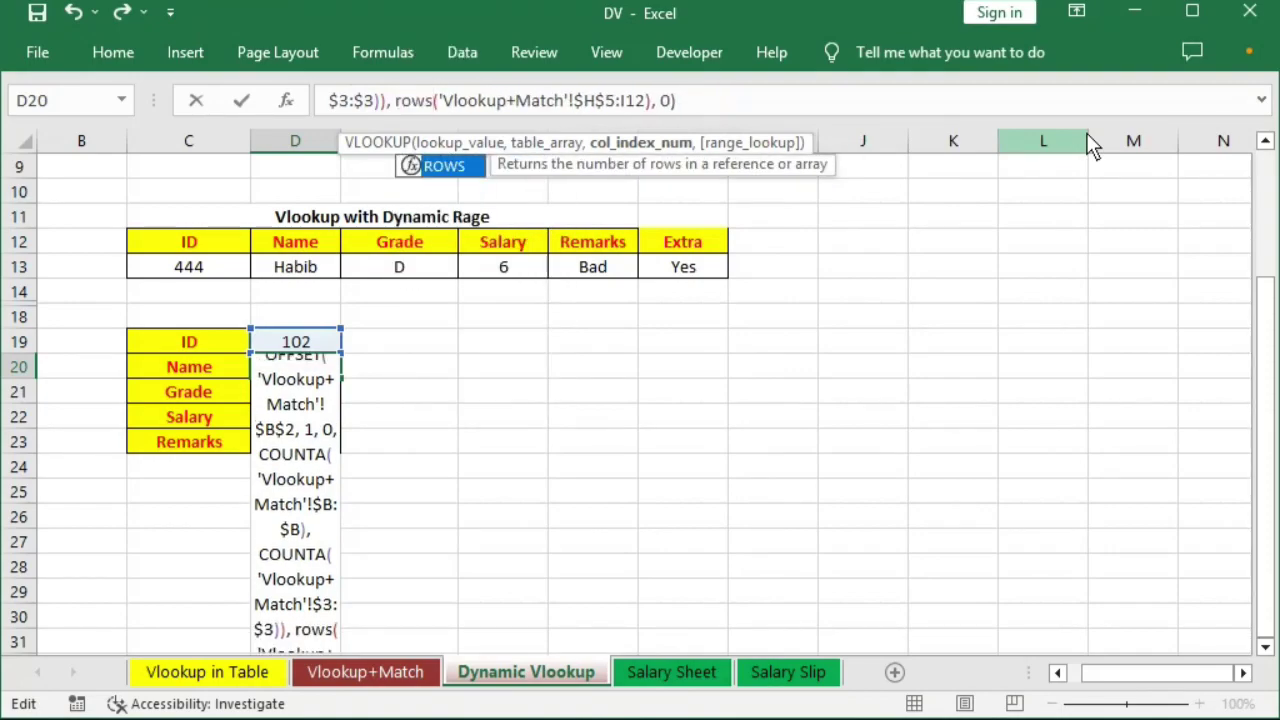
pyautogui.press('Right')
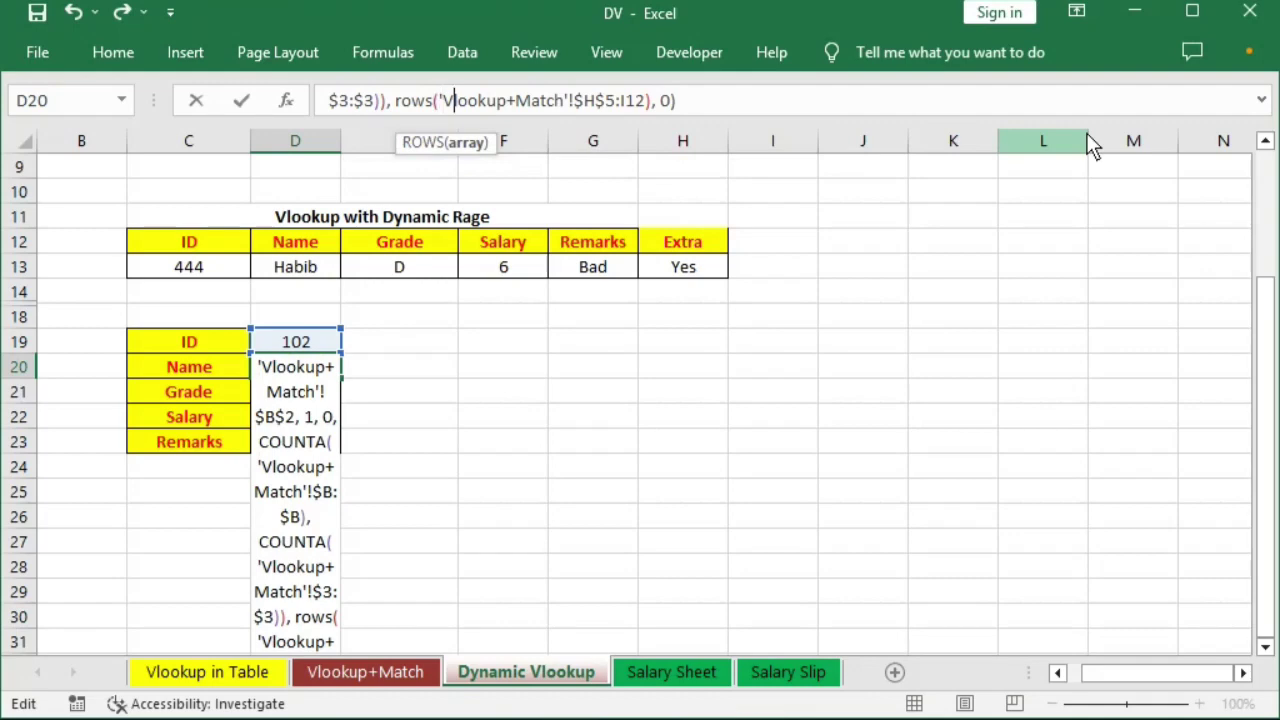
pyautogui.press('Right')
pyautogui.press('Right')
pyautogui.press('Right')
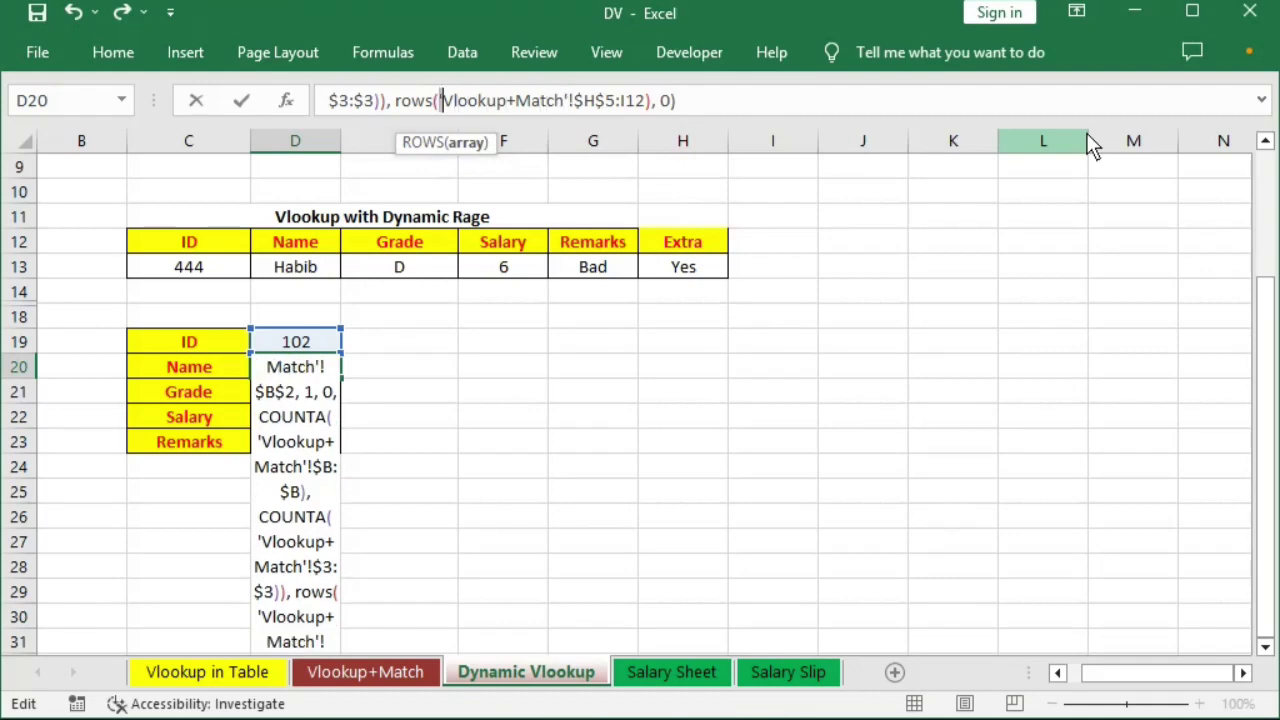
pyautogui.hotkey('shift', 'Right')
pyautogui.hotkey('shift', 'Right')
pyautogui.hotkey('shift', 'Right')
pyautogui.hotkey('shift', 'Right')
pyautogui.hotkey('shift', 'Right')
pyautogui.hotkey('shift', 'Right')
pyautogui.hotkey('shift', 'Right')
pyautogui.hotkey('shift', 'Right')
pyautogui.hotkey('shift', 'Right')
pyautogui.press('BackSpace')
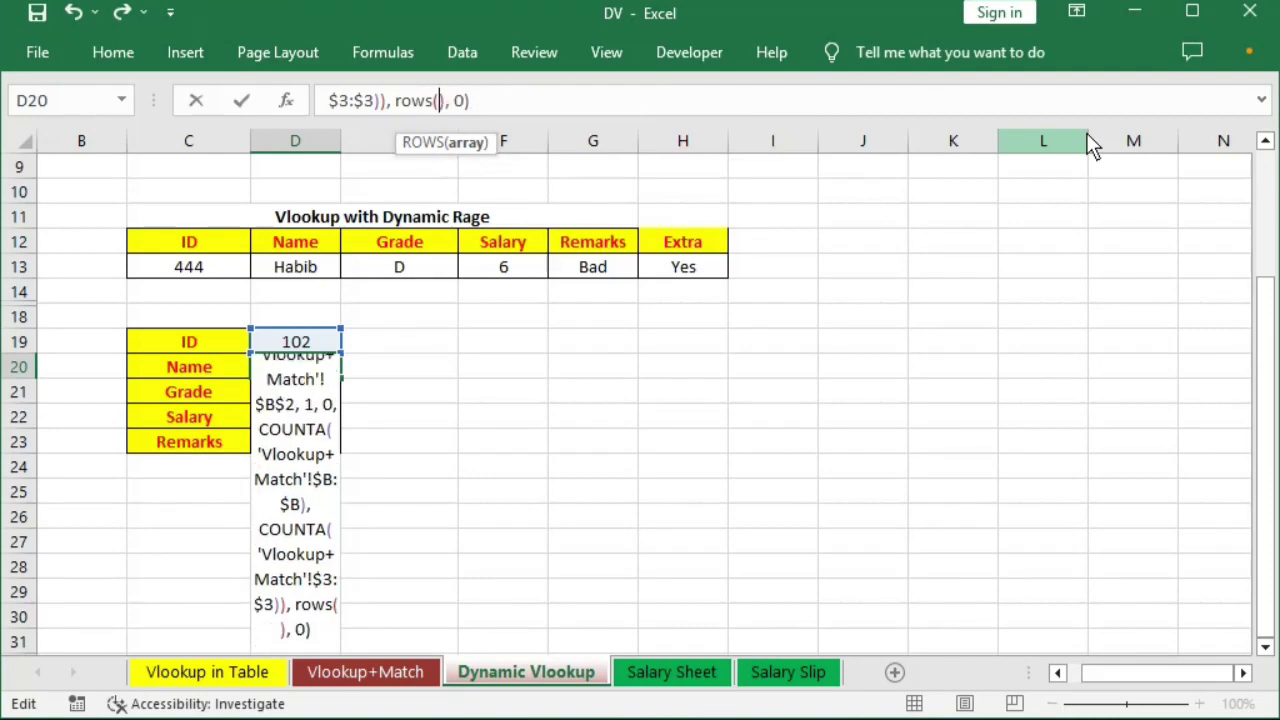
pyautogui.moveTo(966, 270); pyautogui.dragTo(971, 300)
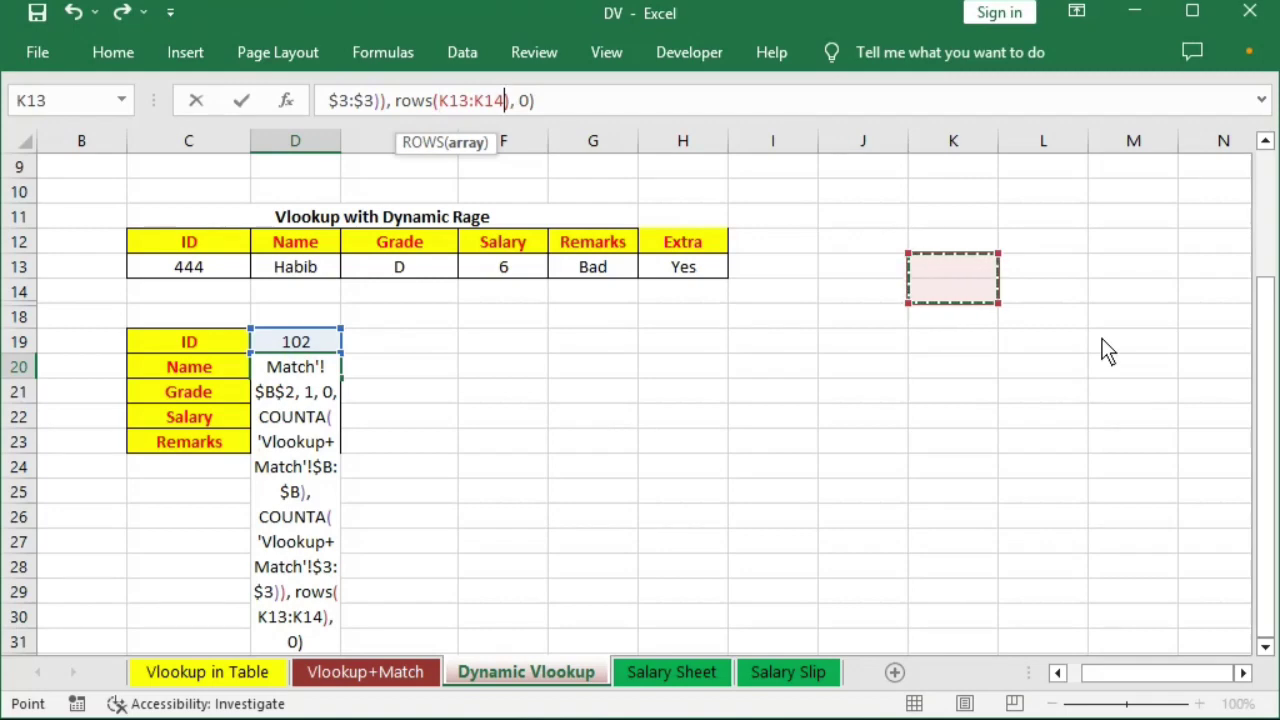
pyautogui.click(469, 104)
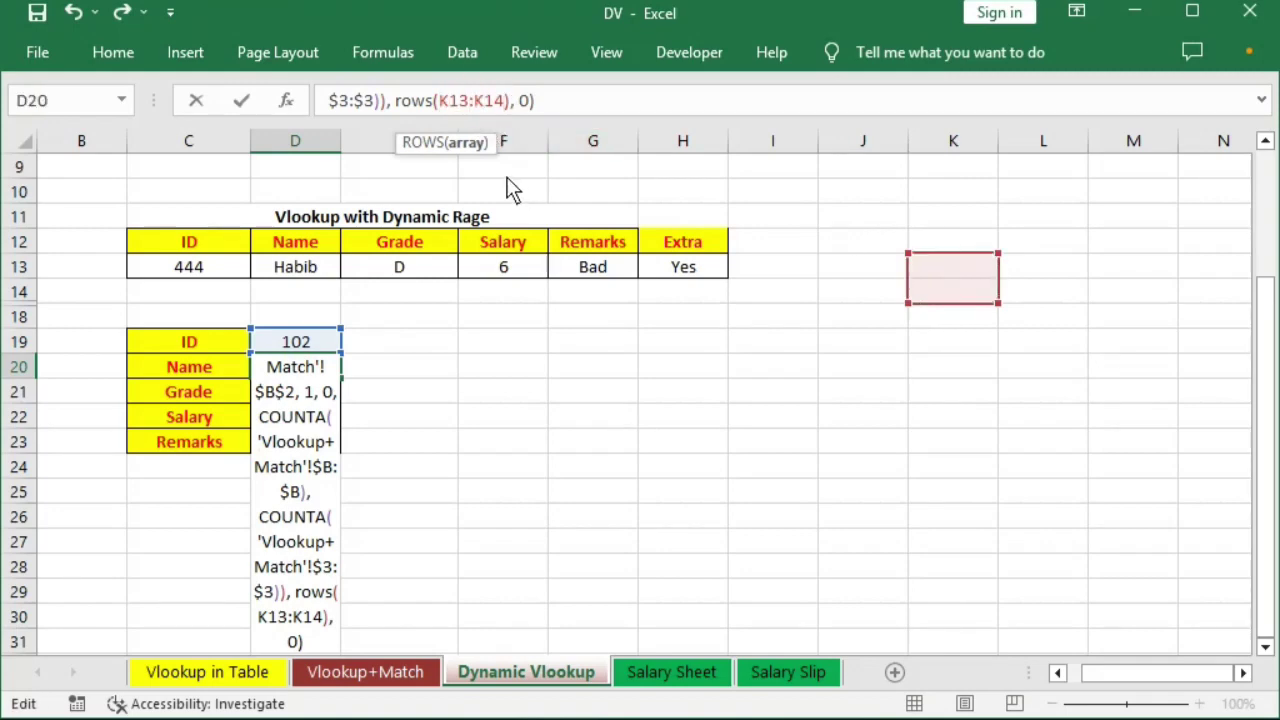
pyautogui.hotkey('shift', 'Left')
pyautogui.hotkey('shift', 'Left')
pyautogui.hotkey('shift', 'Left')
pyautogui.press('F4')
pyautogui.press('Return')
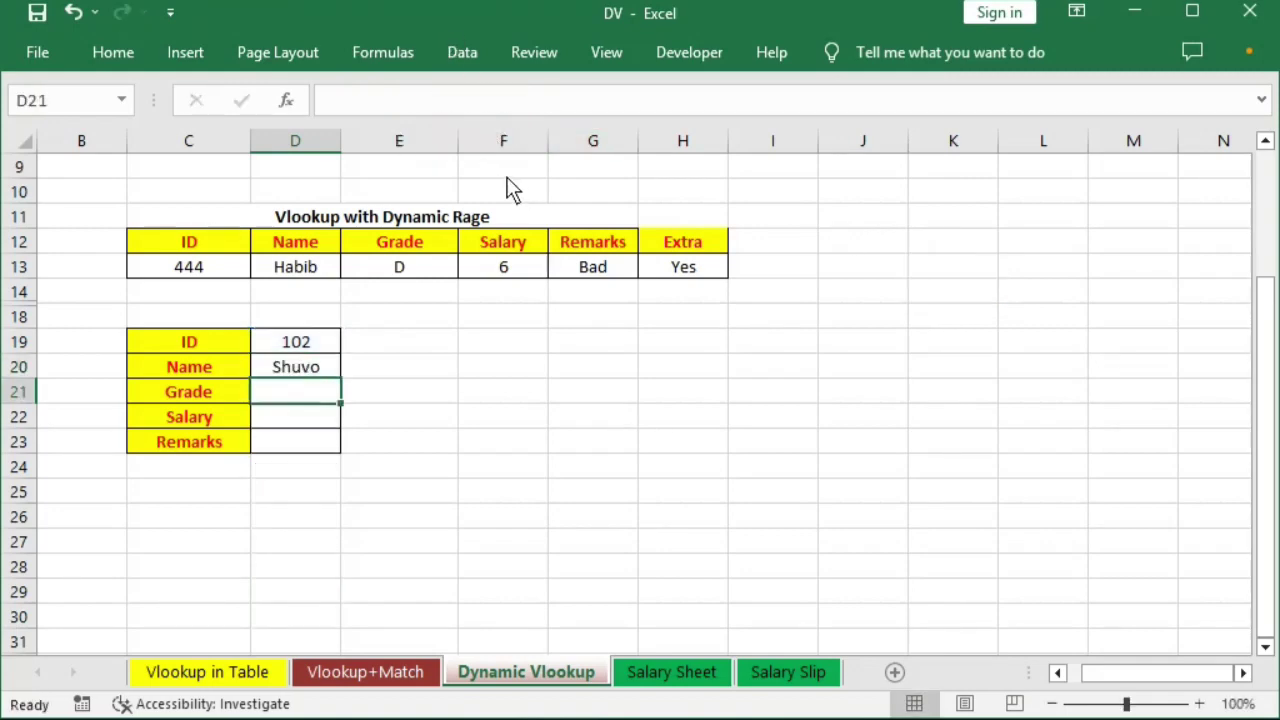
pyautogui.press('Up')
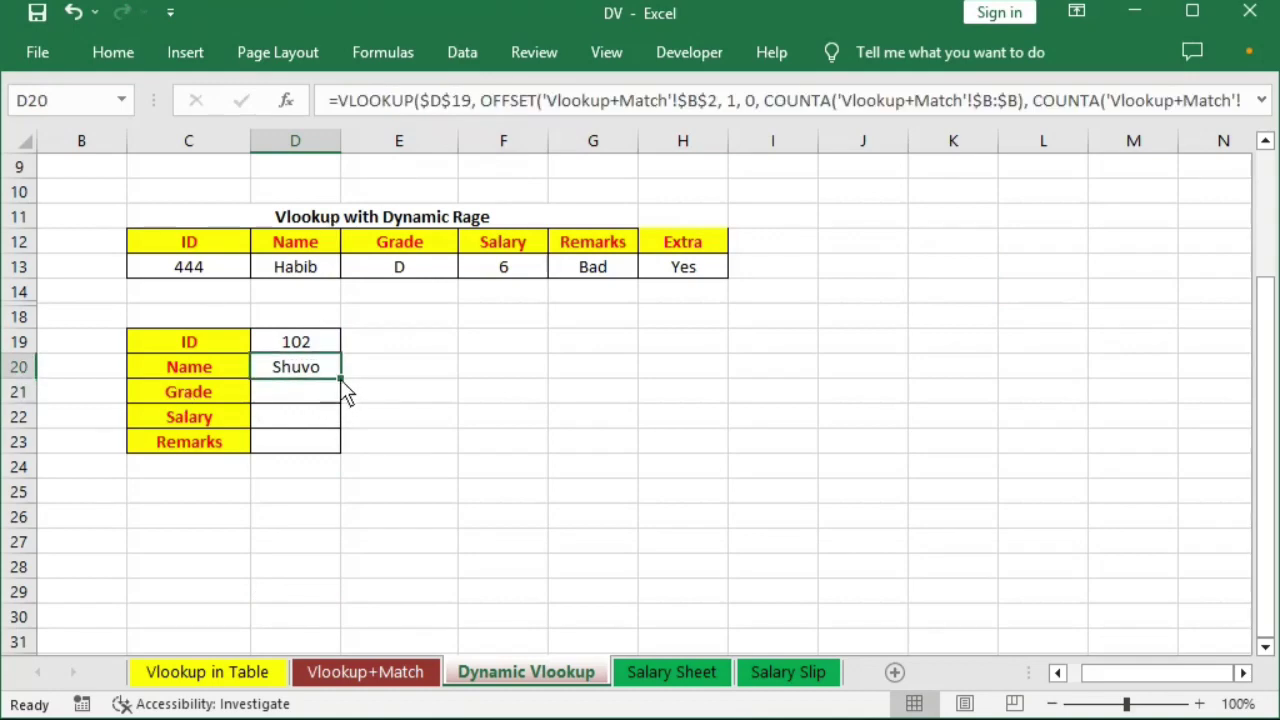
# - Fill D20's formula down to D23 and verify grade B, salary 20, Good for ID 102 against the source
pyautogui.doubleClick(340, 378)
pyautogui.moveTo(296, 370); pyautogui.dragTo(305, 444)
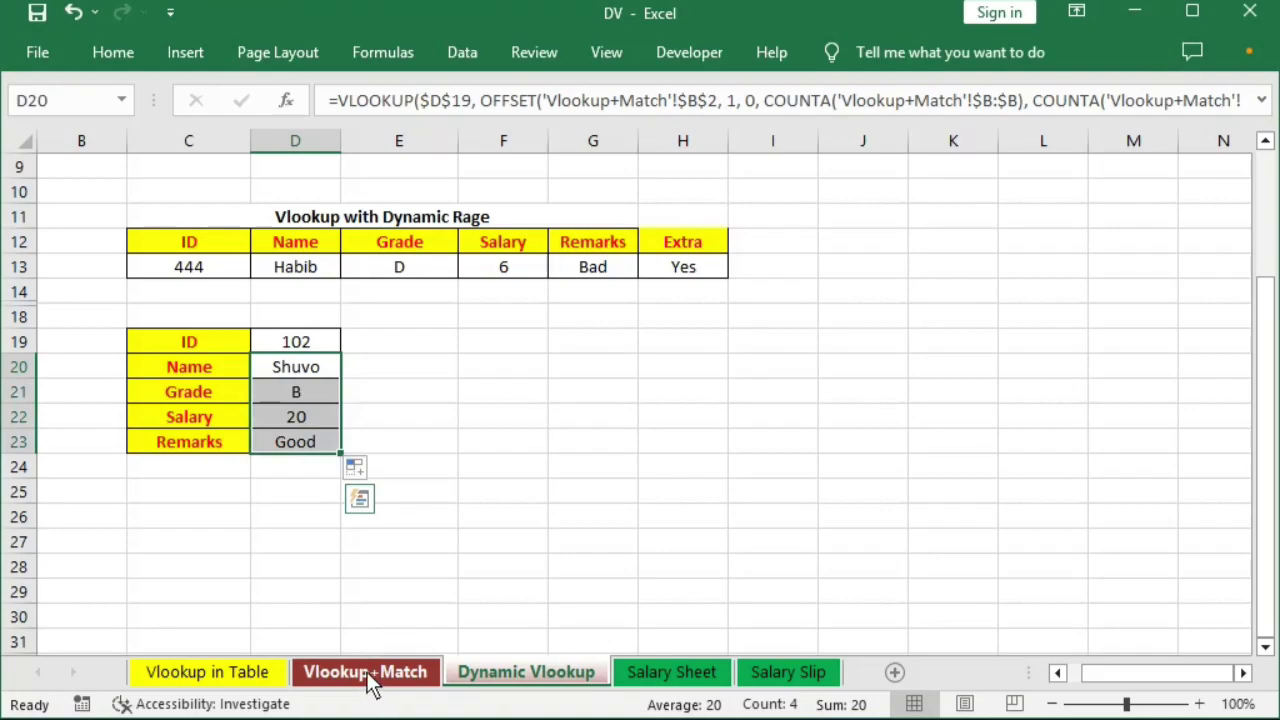
pyautogui.click(398, 670)
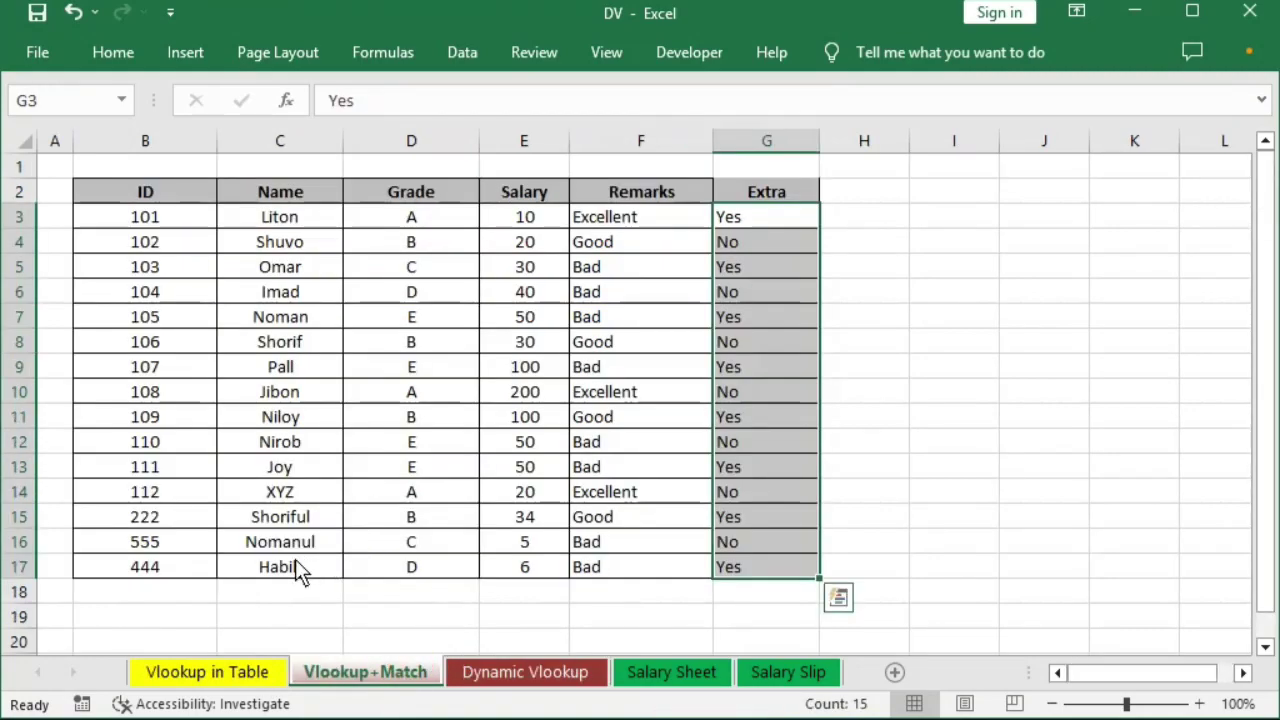
pyautogui.moveTo(501, 251); pyautogui.dragTo(745, 247)
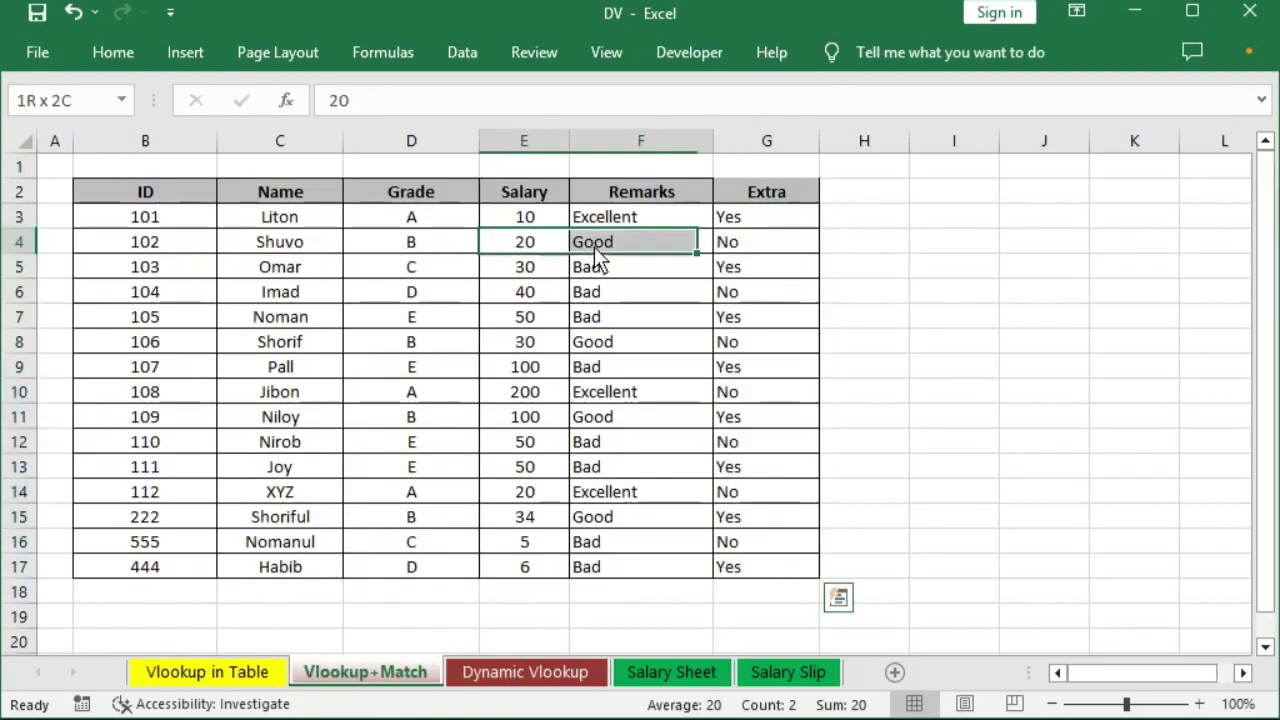
pyautogui.click(595, 672)
pyautogui.click(316, 417)
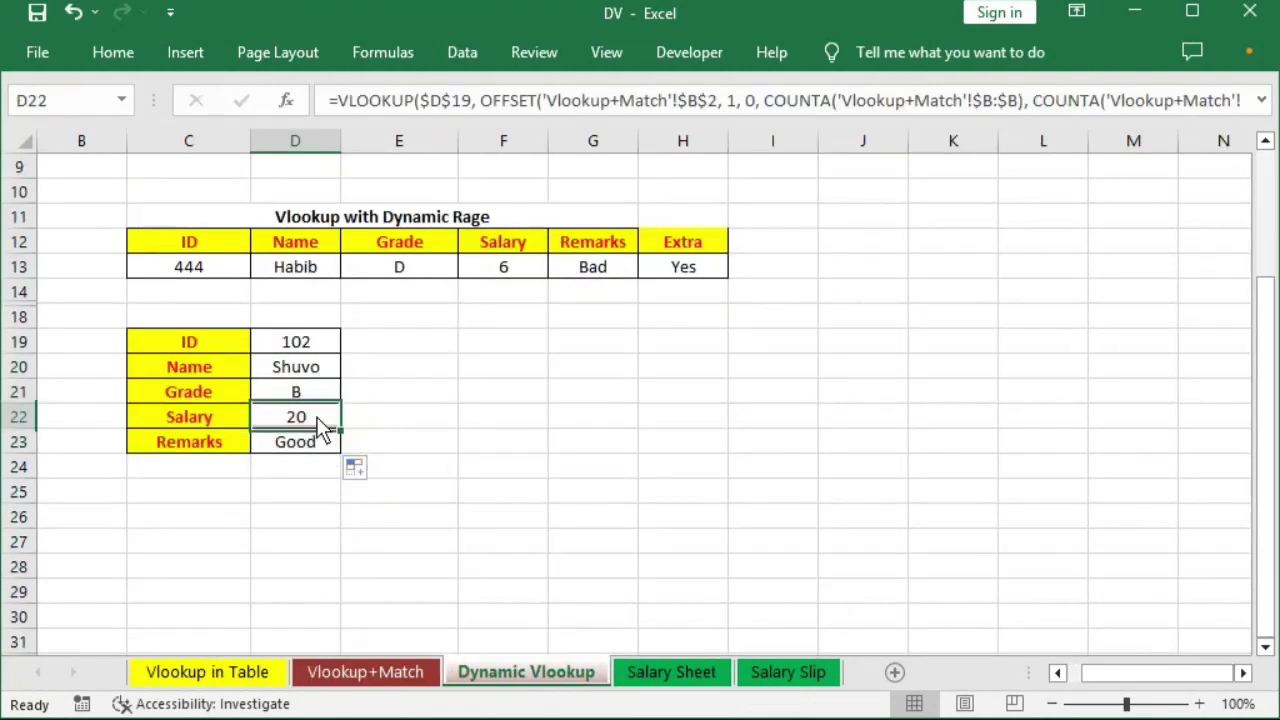
pyautogui.click(311, 443)
pyautogui.click(373, 672)
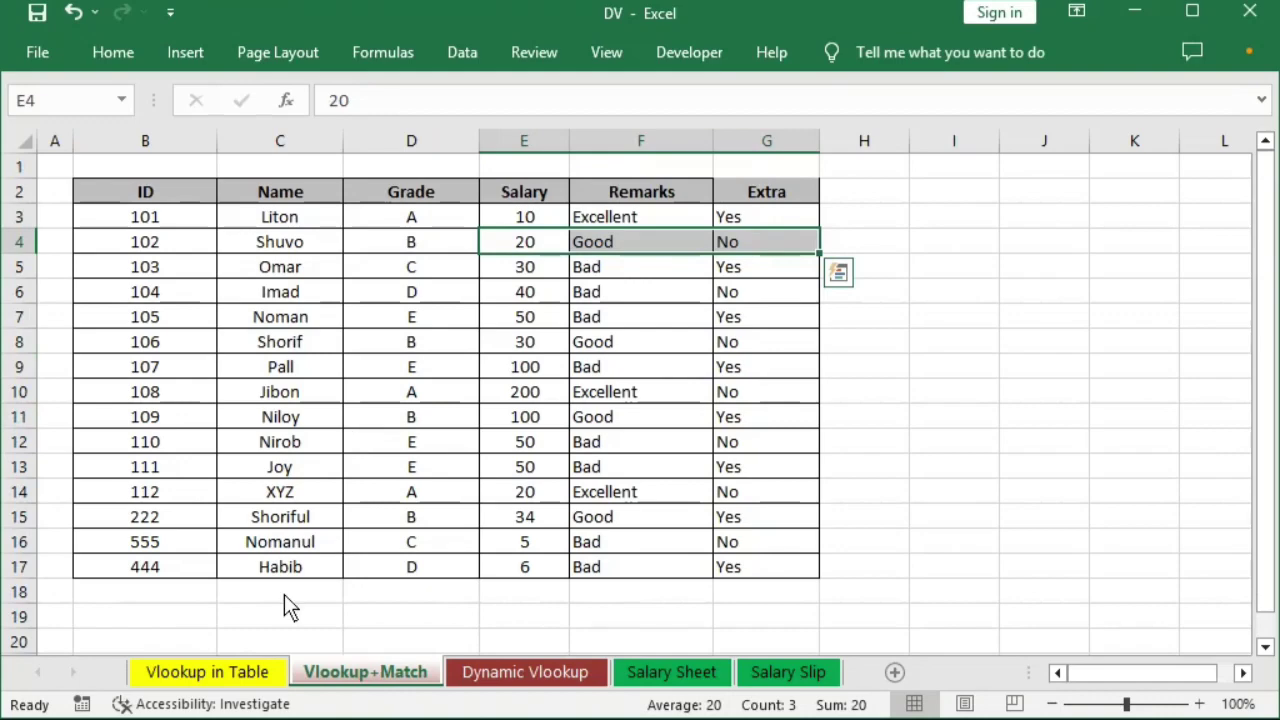
pyautogui.click(505, 668)
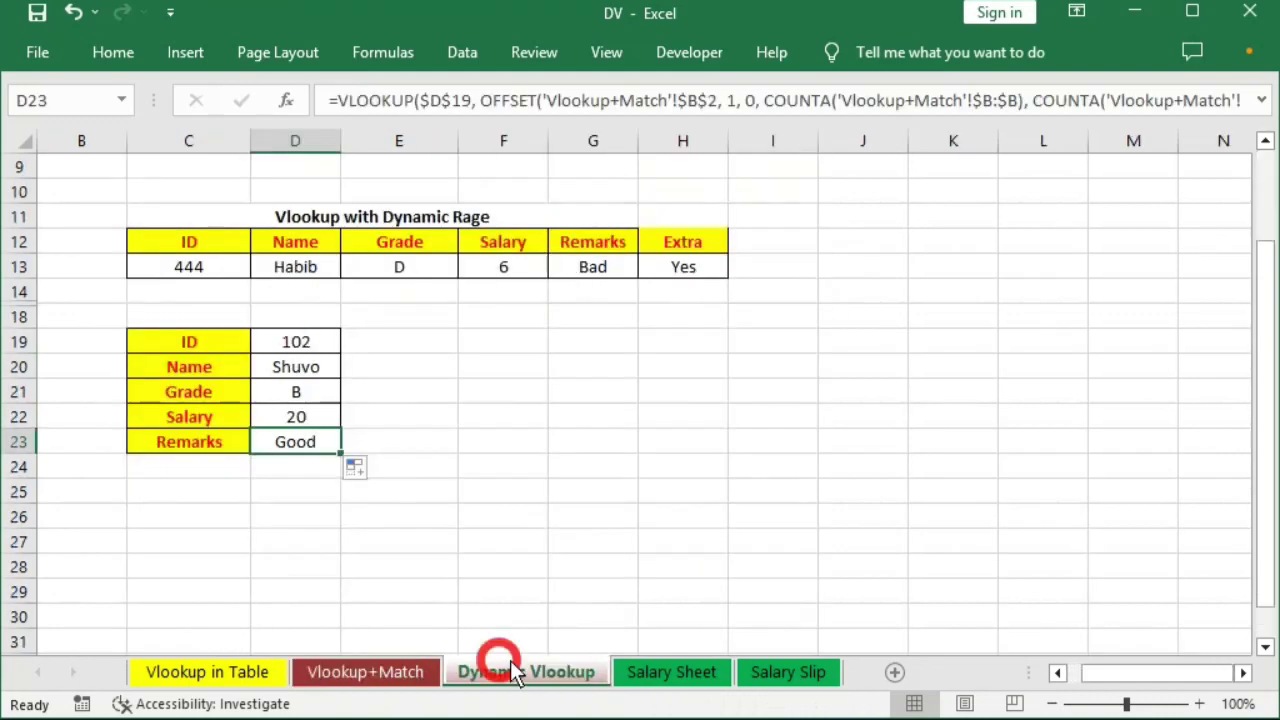
pyautogui.click(310, 345)
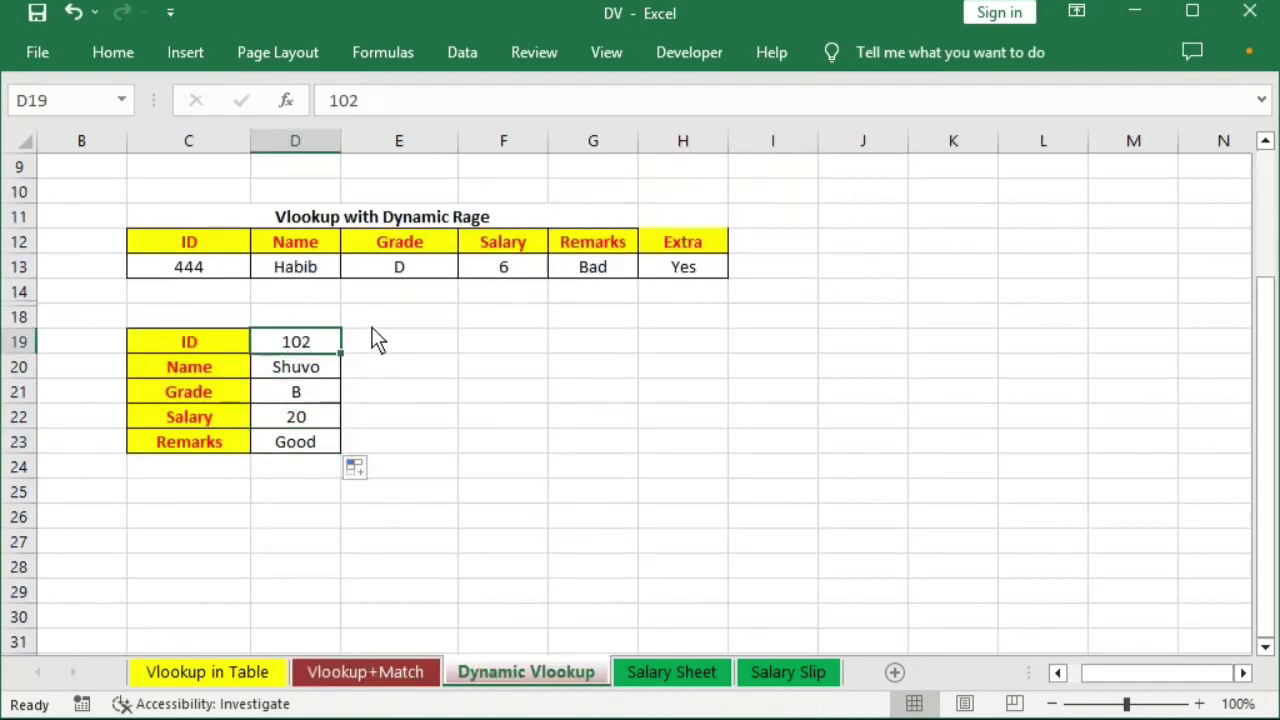
# - Enter ID 555 in D19 and review grade C, salary 5, Bad and the C13:H13 row
pyautogui.write('555')
pyautogui.press('Return')
pyautogui.press('Up')
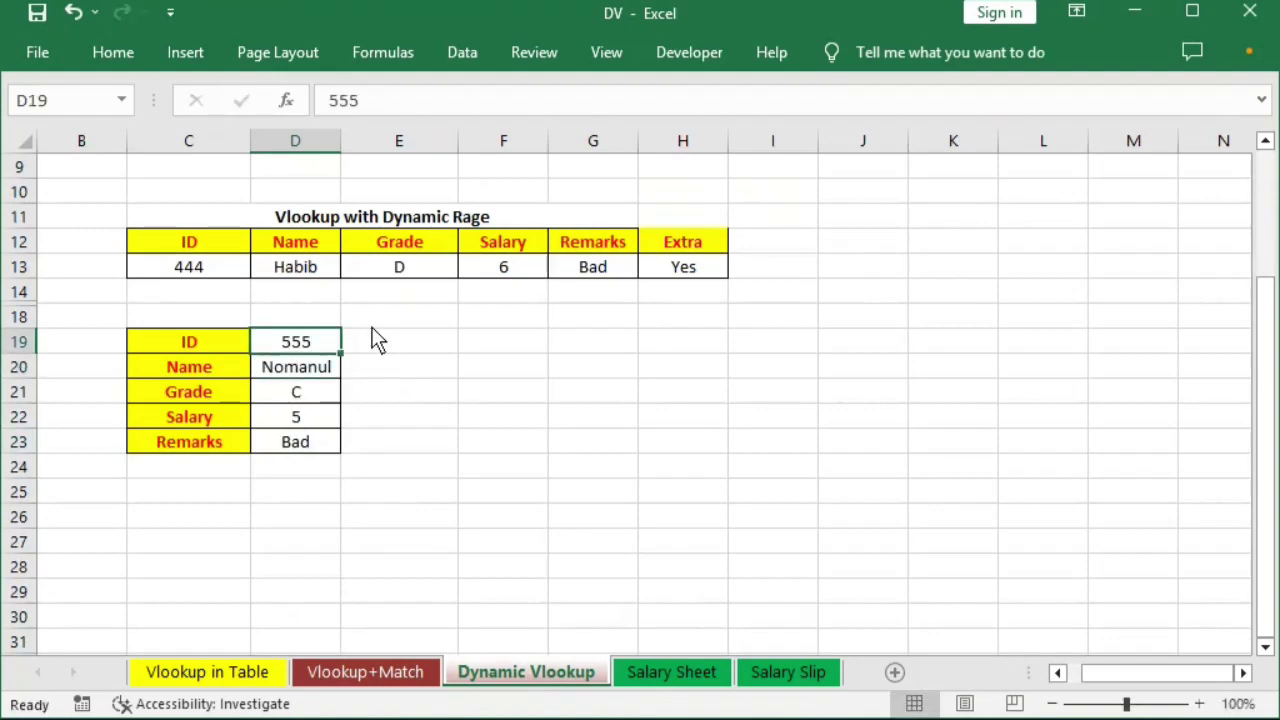
pyautogui.press('Down')
pyautogui.press('Down')
pyautogui.press('Down')
pyautogui.press('Down')
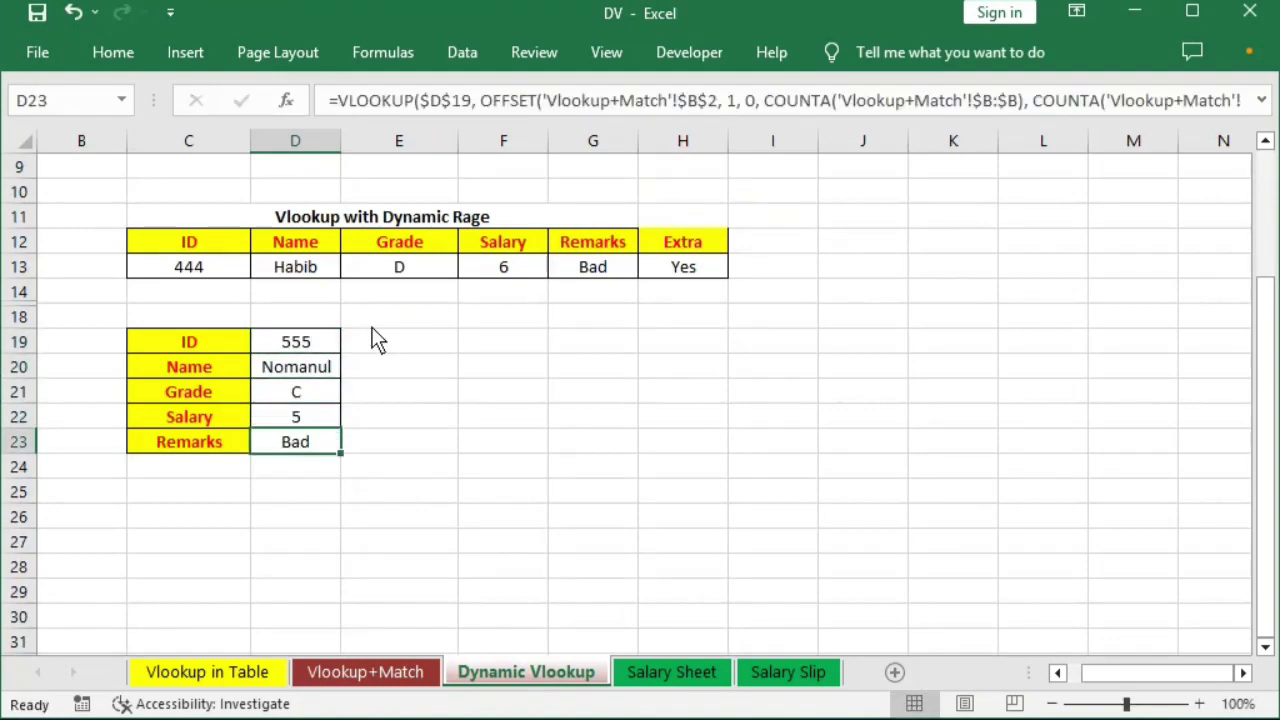
pyautogui.click(304, 370)
pyautogui.click(302, 343)
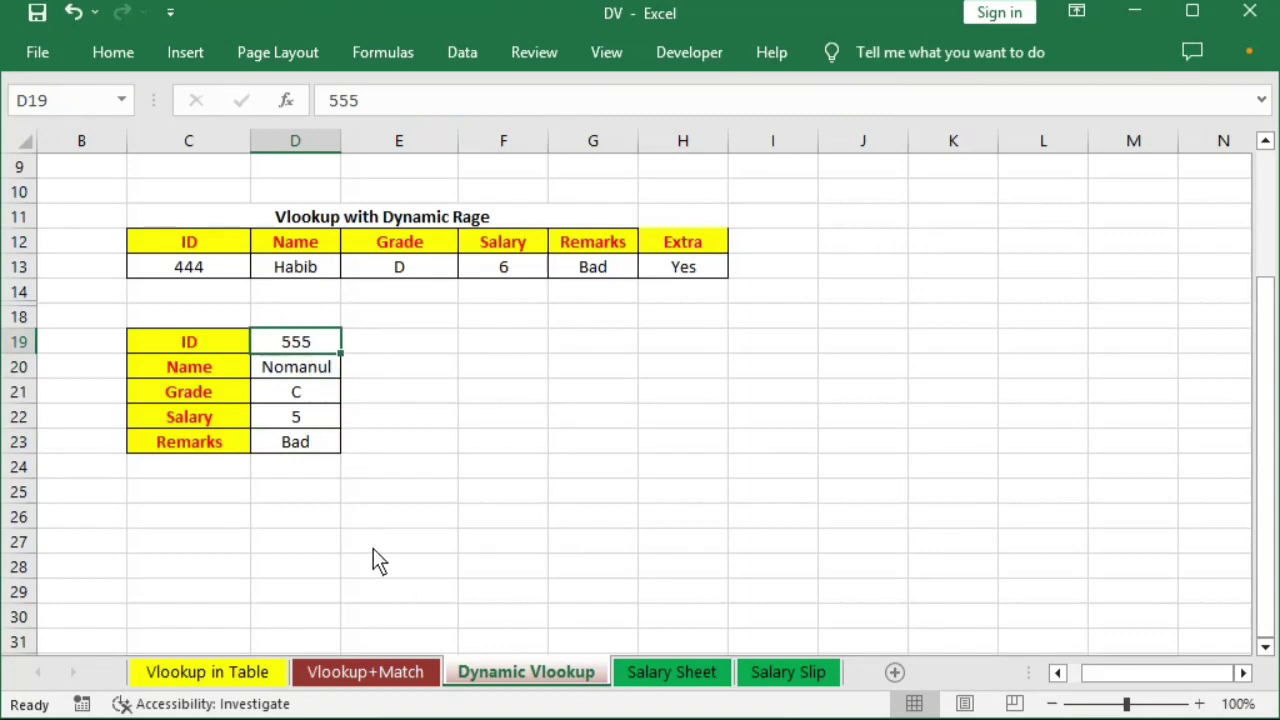
pyautogui.click(400, 550)
pyautogui.moveTo(240, 268); pyautogui.dragTo(677, 267)
pyautogui.click(678, 245)
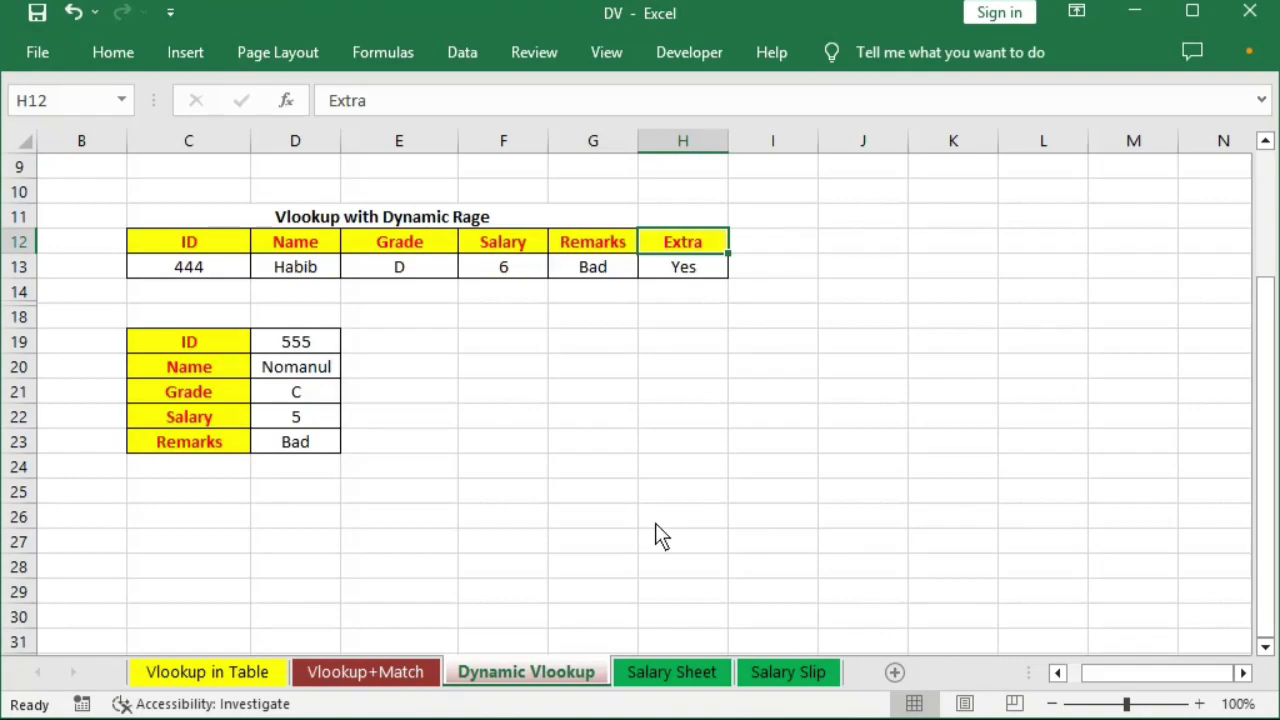
# - On the Salary Sheet, point out the WORKERS SALARY SHEET title and the ID No through Basic Salary headers
pyautogui.click(678, 672)
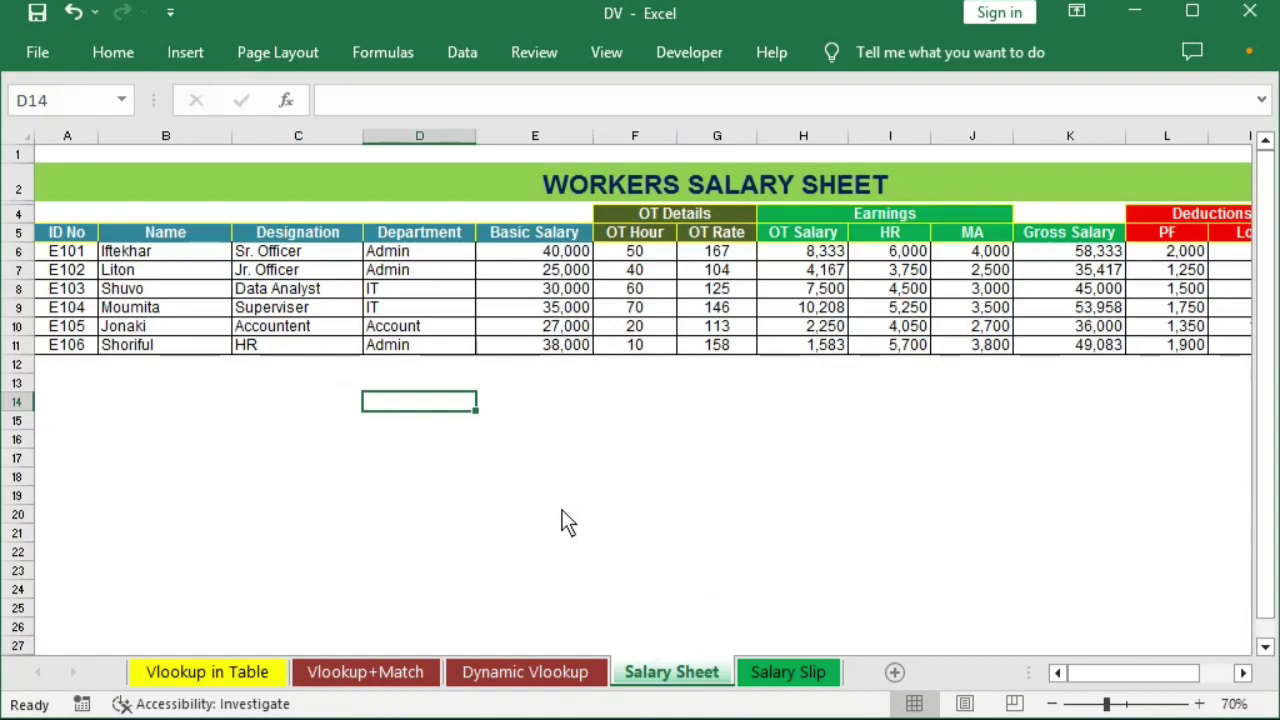
pyautogui.click(585, 186)
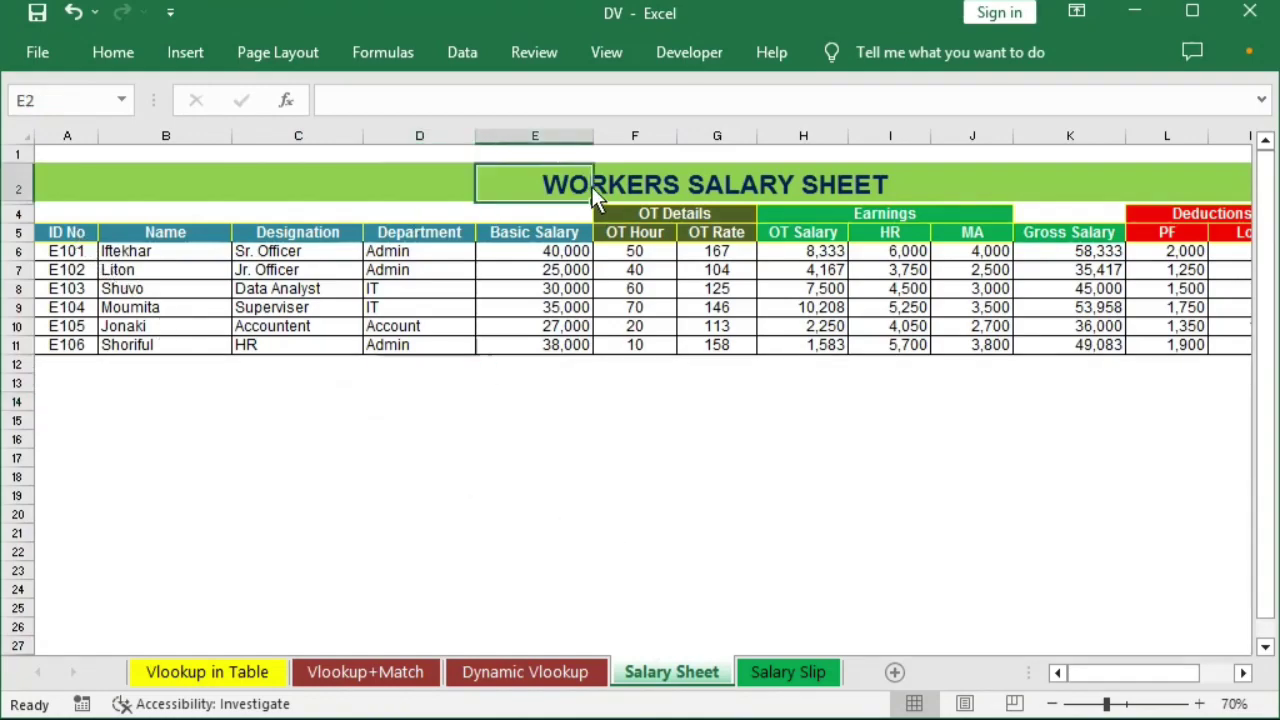
pyautogui.click(868, 173)
pyautogui.click(651, 180)
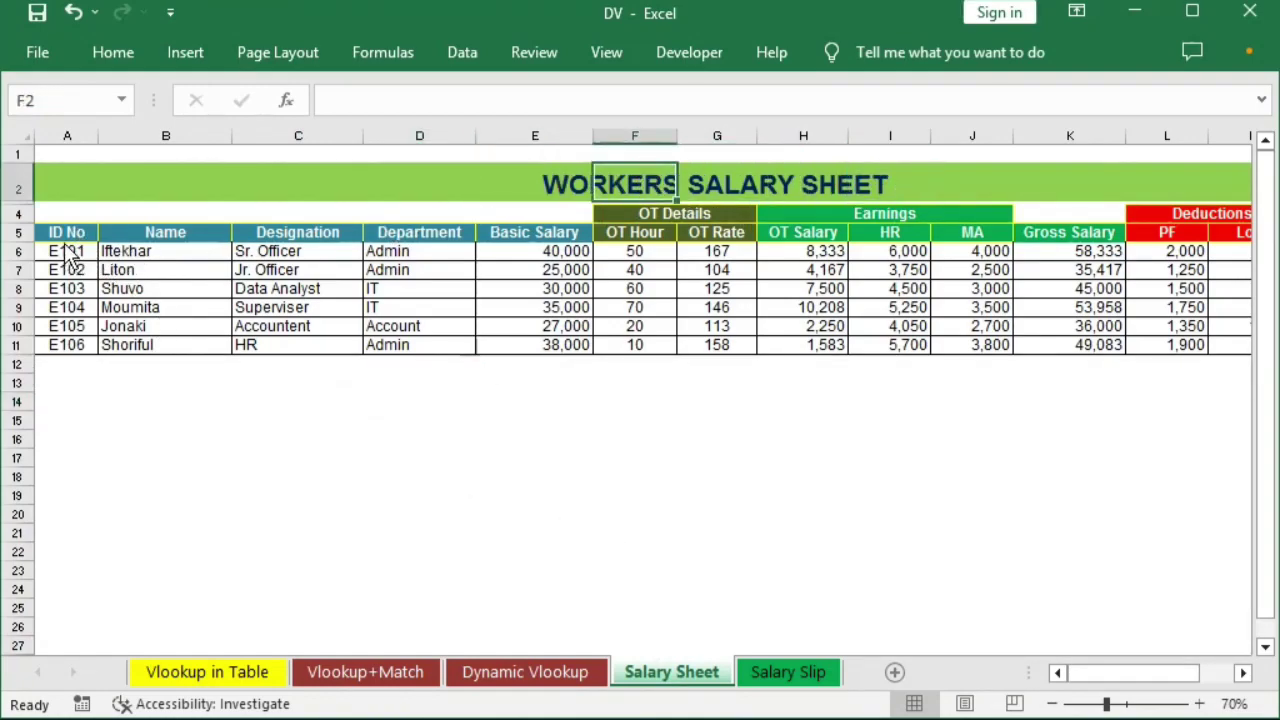
pyautogui.moveTo(67, 234); pyautogui.dragTo(67, 290)
pyautogui.click(175, 234)
pyautogui.click(285, 236)
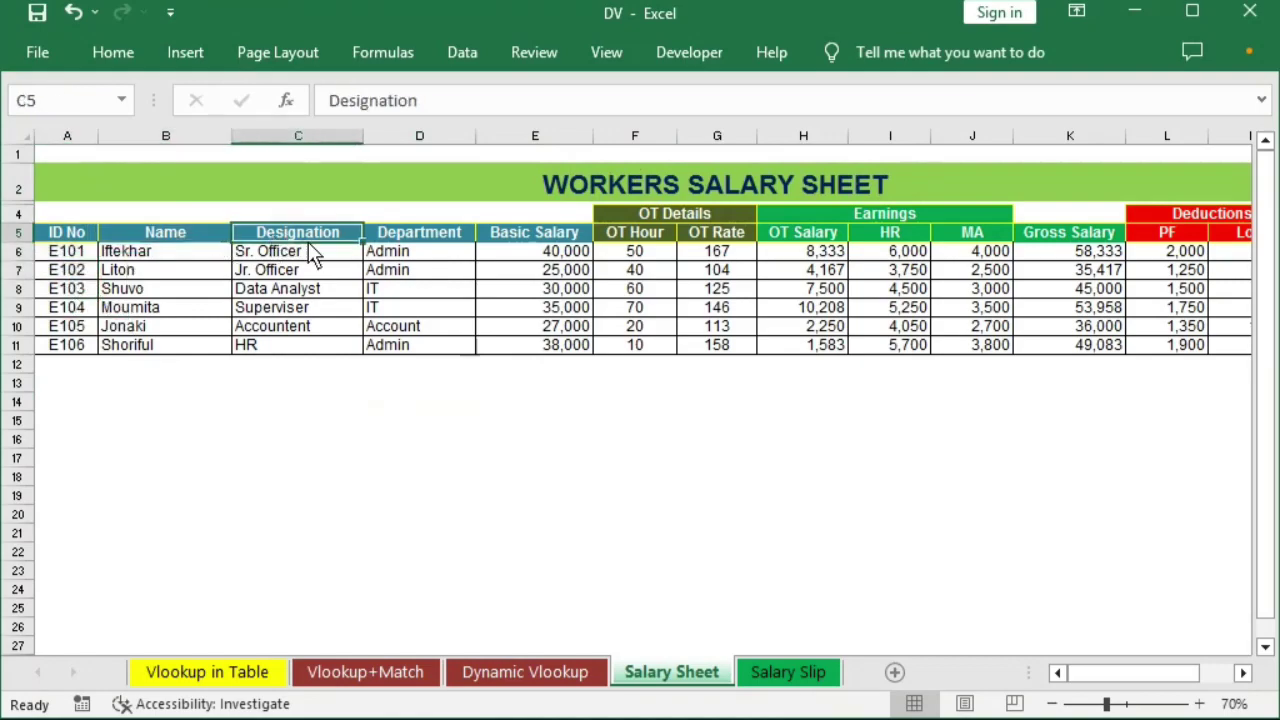
pyautogui.click(440, 237)
pyautogui.click(545, 237)
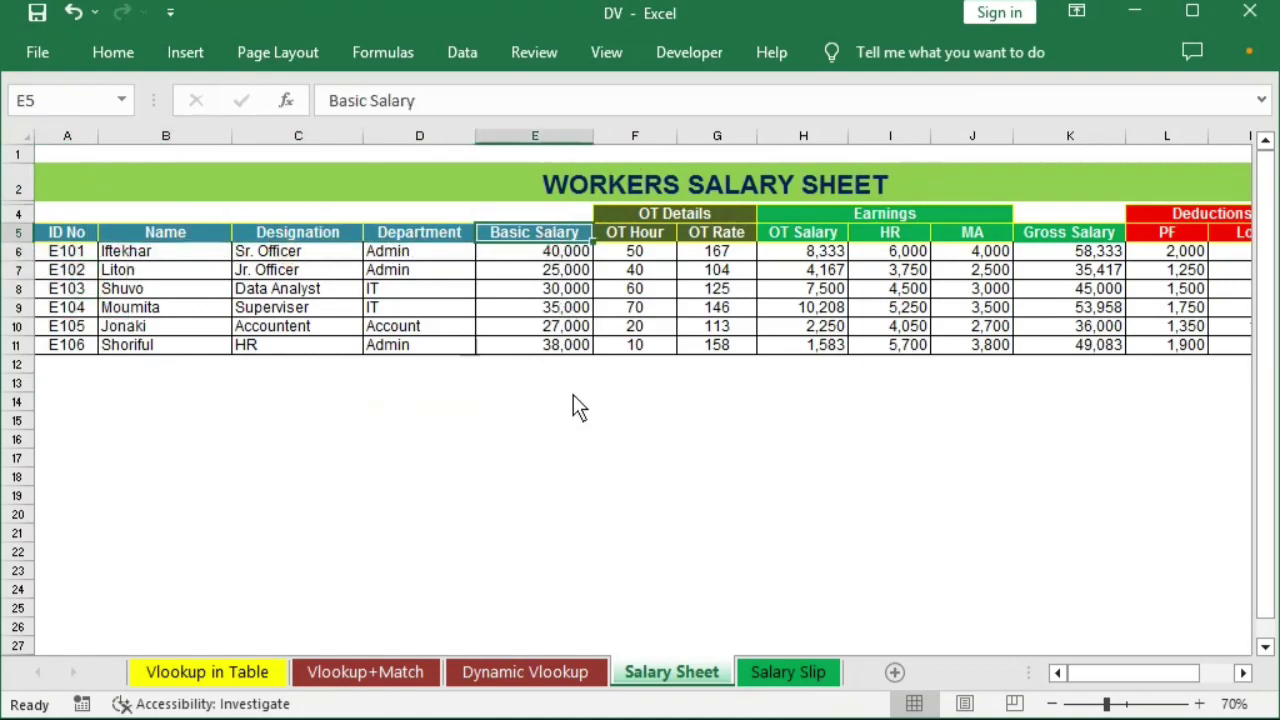
# - Review the OT Hour through Net Salary headers, then return to the Salary Slip sheet
pyautogui.moveTo(627, 234); pyautogui.dragTo(708, 248)
pyautogui.click(800, 236)
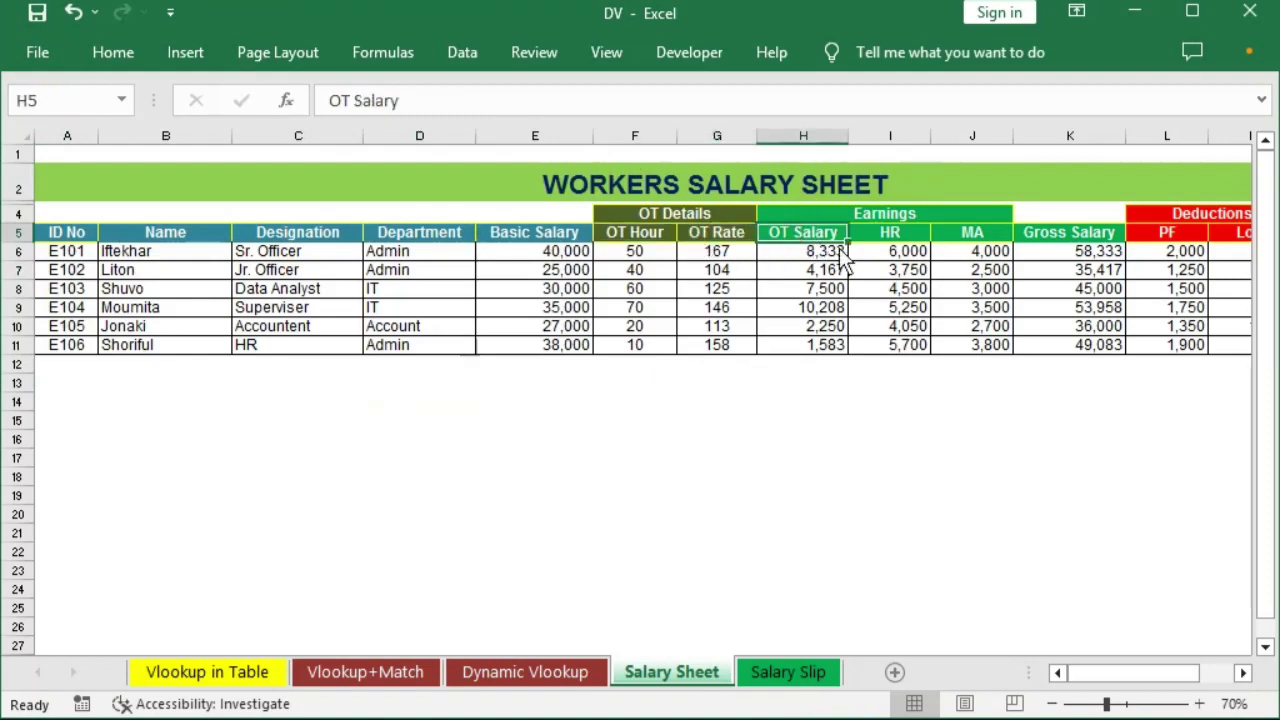
pyautogui.click(892, 238)
pyautogui.click(978, 237)
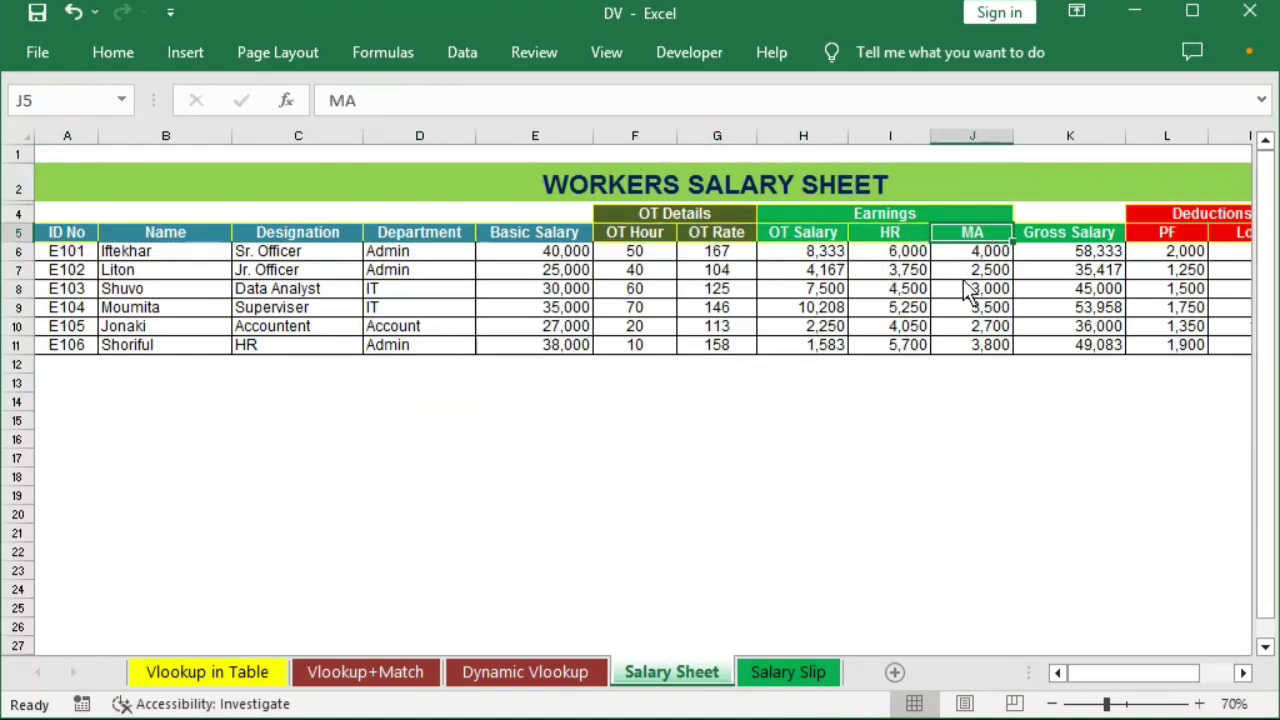
pyautogui.click(1060, 239)
pyautogui.press('Right')
pyautogui.press('Right')
pyautogui.press('Right')
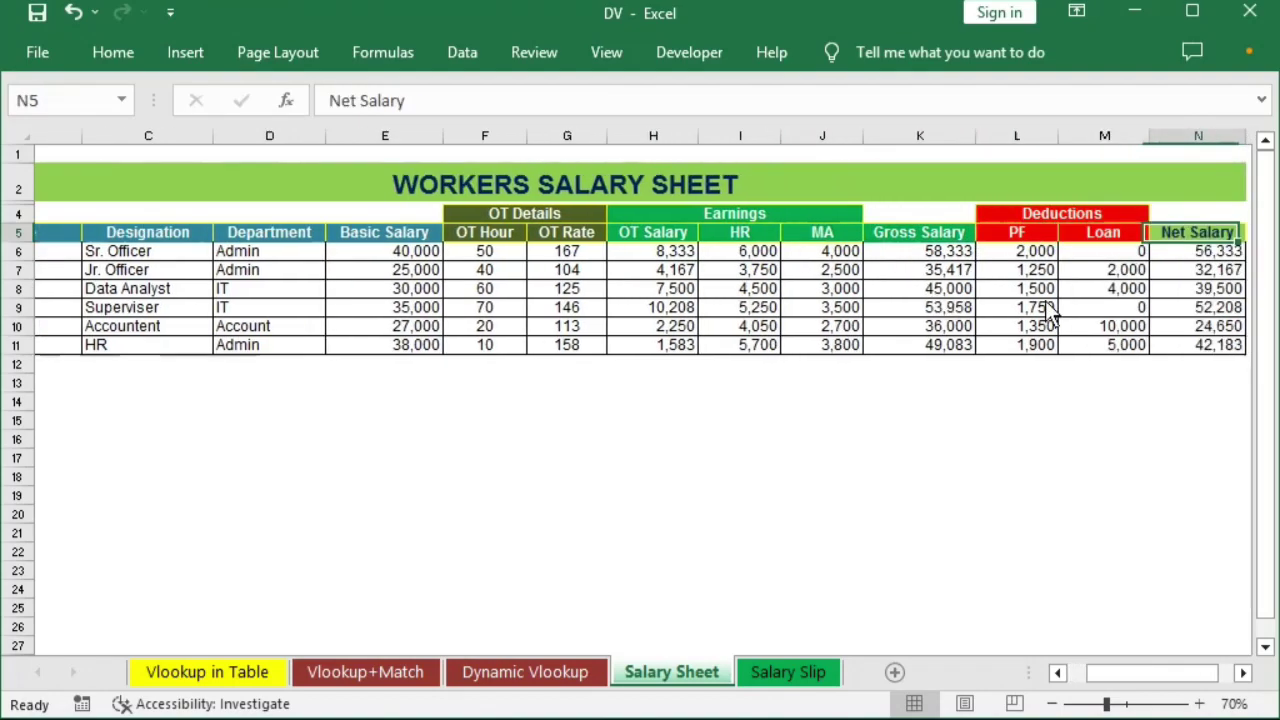
pyautogui.press('Right')
pyautogui.press('Right')
pyautogui.click(858, 240)
pyautogui.click(914, 240)
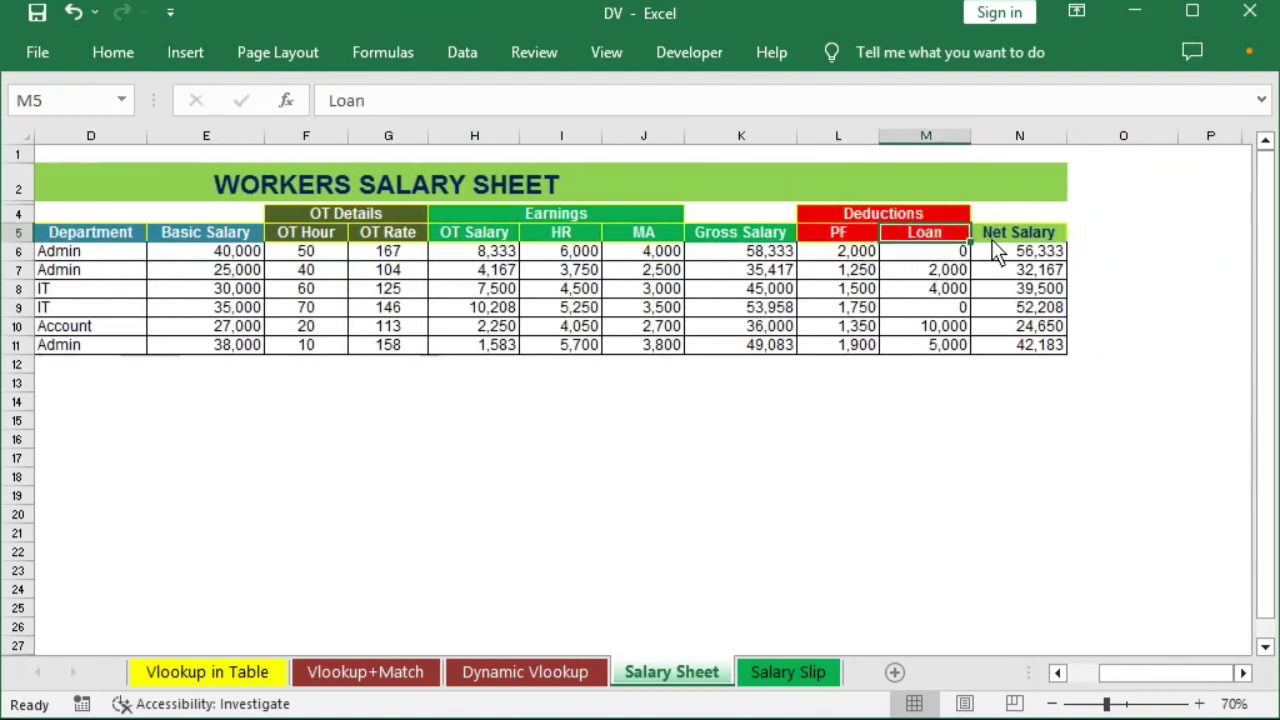
pyautogui.press('Right')
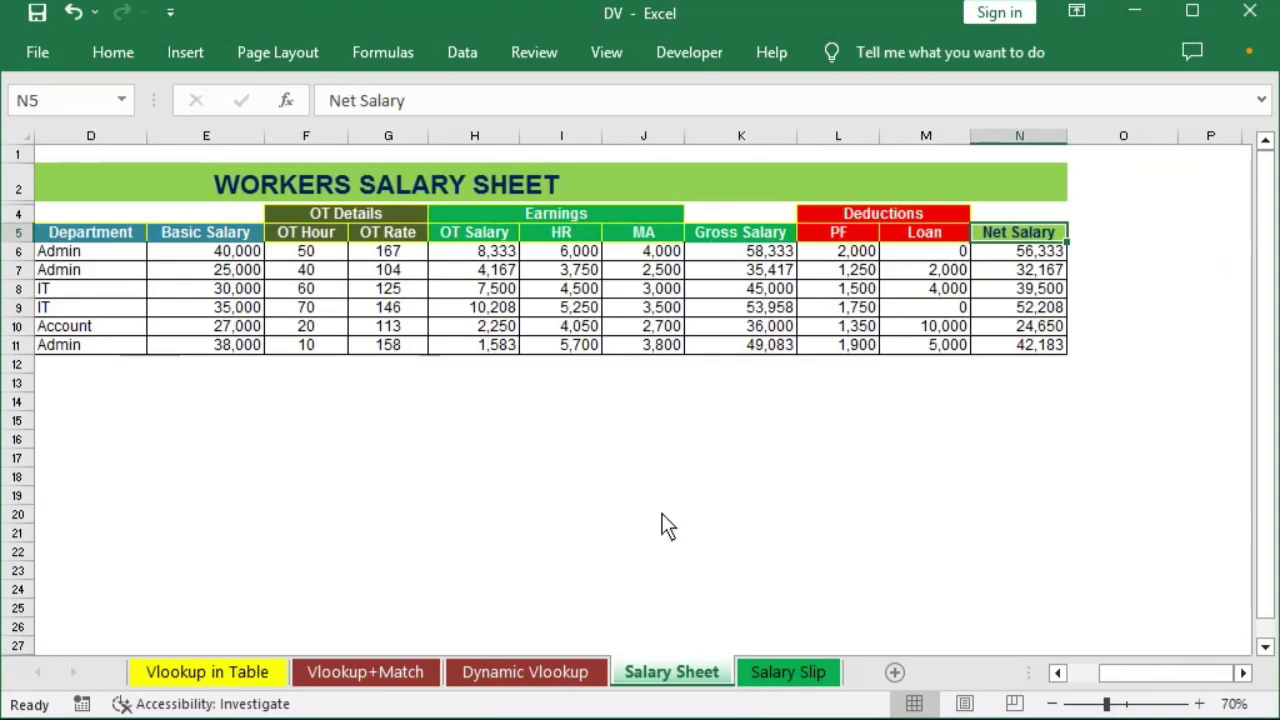
pyautogui.click(758, 675)
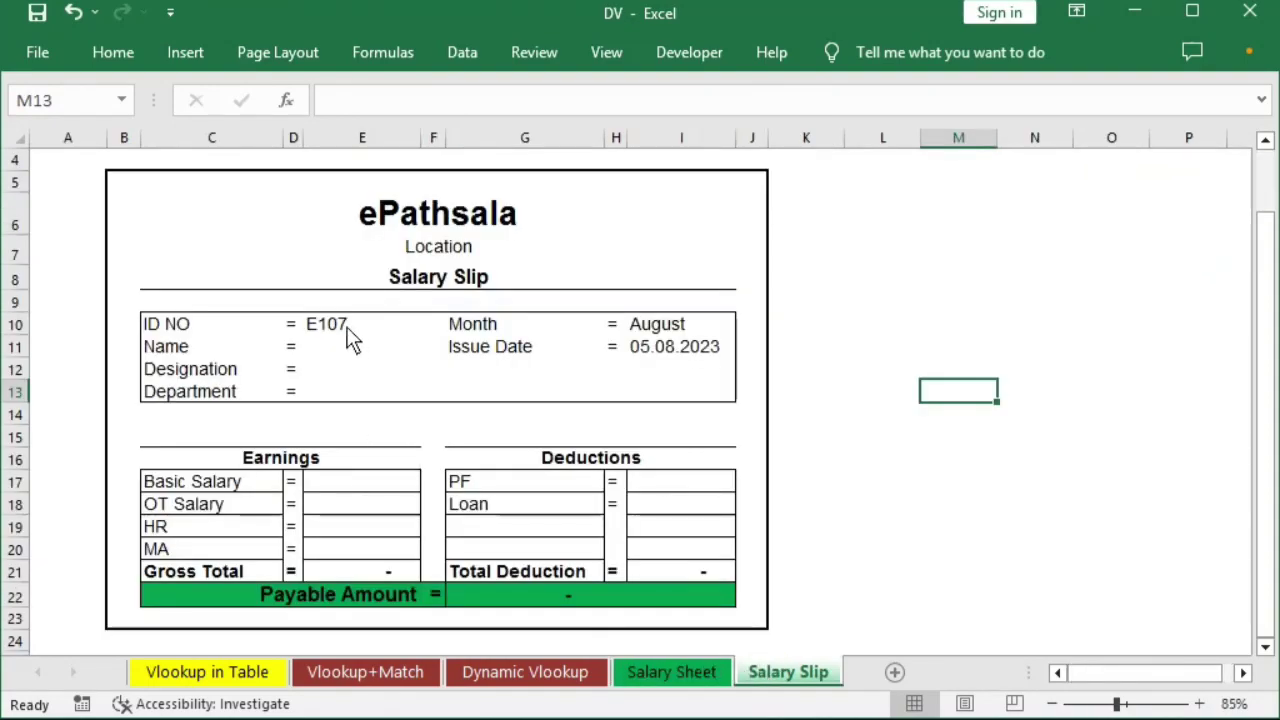
# - On the Salary Slip, undo an accidental move of ID E107 and select the earnings value cells
pyautogui.click(348, 328)
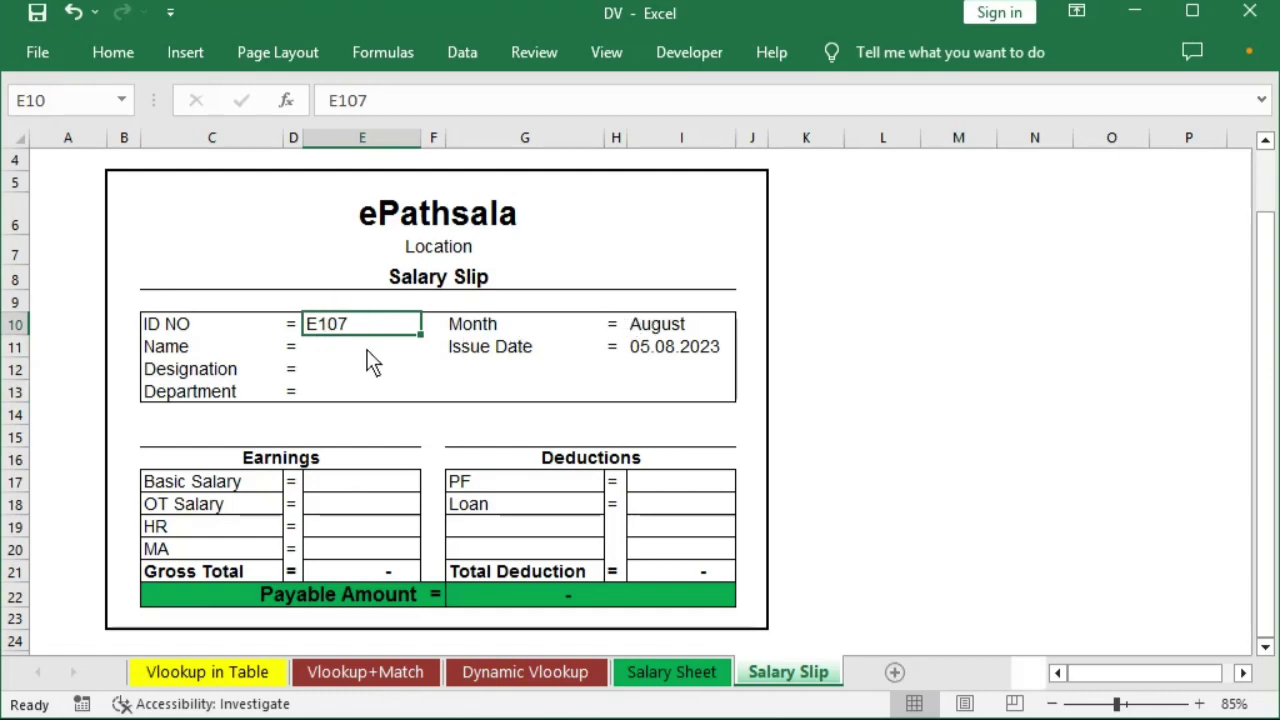
pyautogui.moveTo(365, 336)
pyautogui.mouseDown()
pyautogui.moveTo(364, 368)
pyautogui.moveTo(335, 400)
pyautogui.mouseUp()
pyautogui.hotkey('ctrl', 'z')
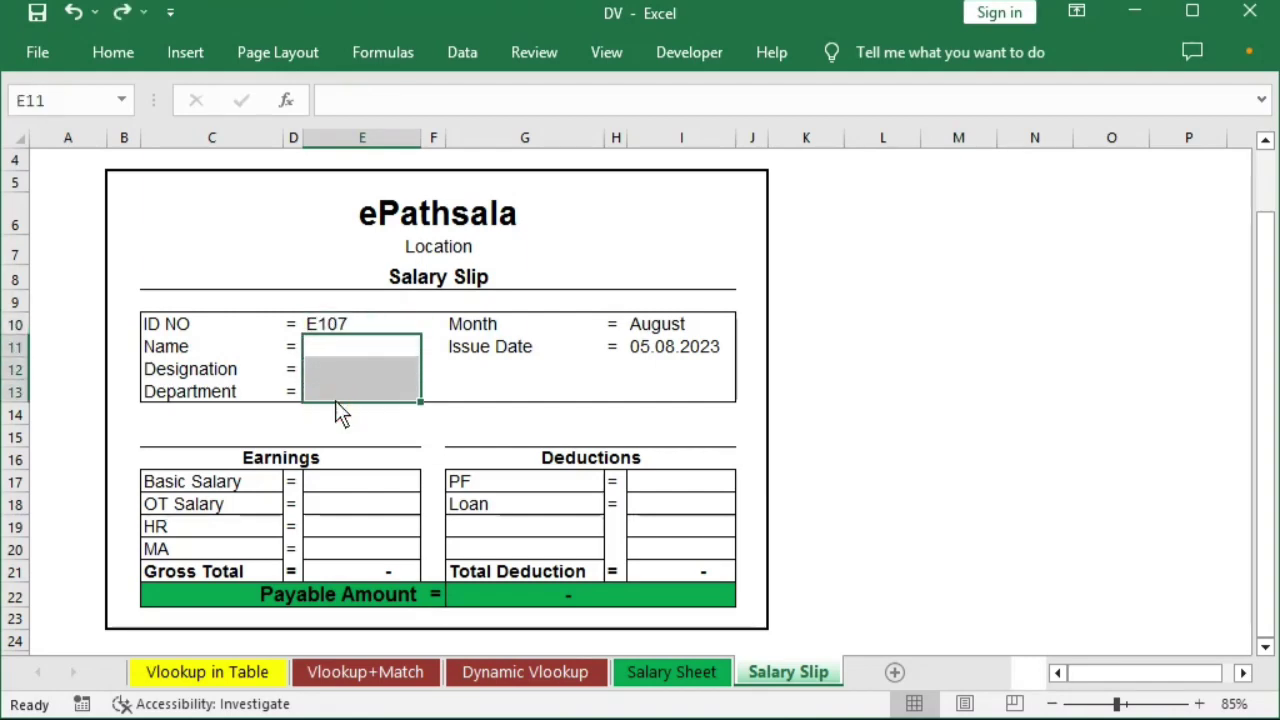
pyautogui.click(352, 486)
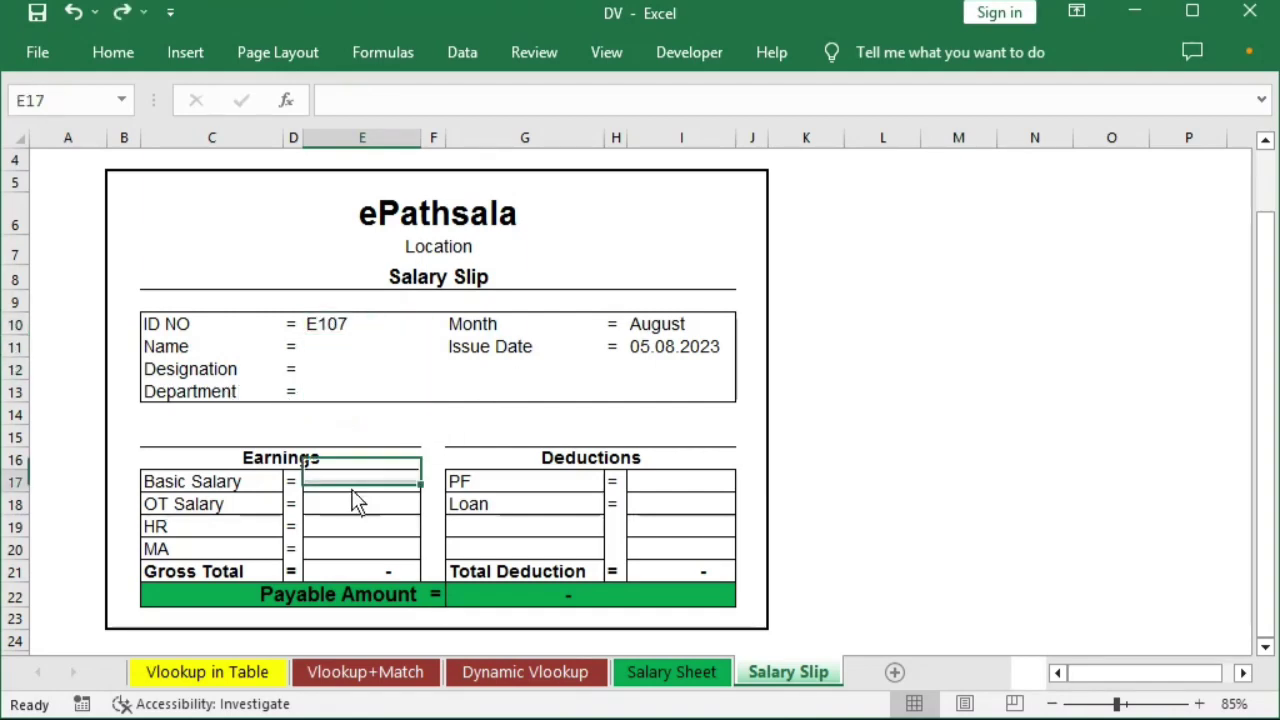
pyautogui.moveTo(356, 502); pyautogui.dragTo(354, 551)
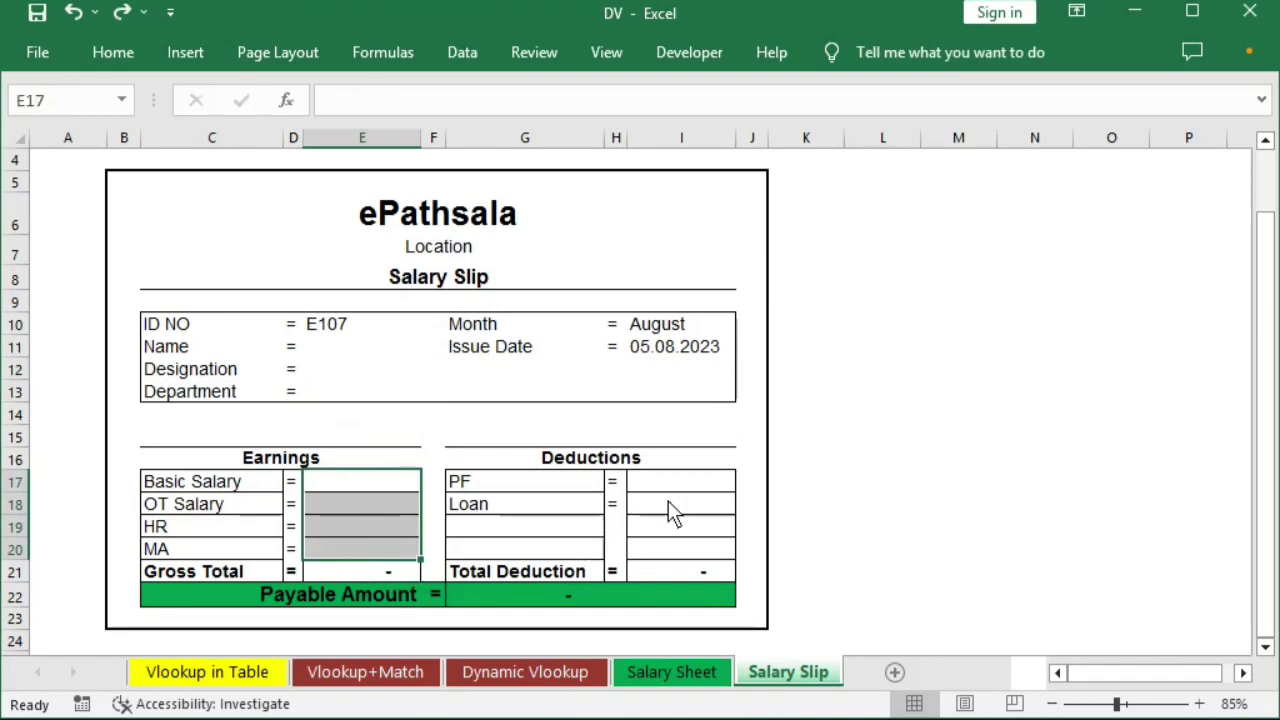
pyautogui.moveTo(683, 482); pyautogui.dragTo(675, 510)
pyautogui.scroll(-1, 715, 510)
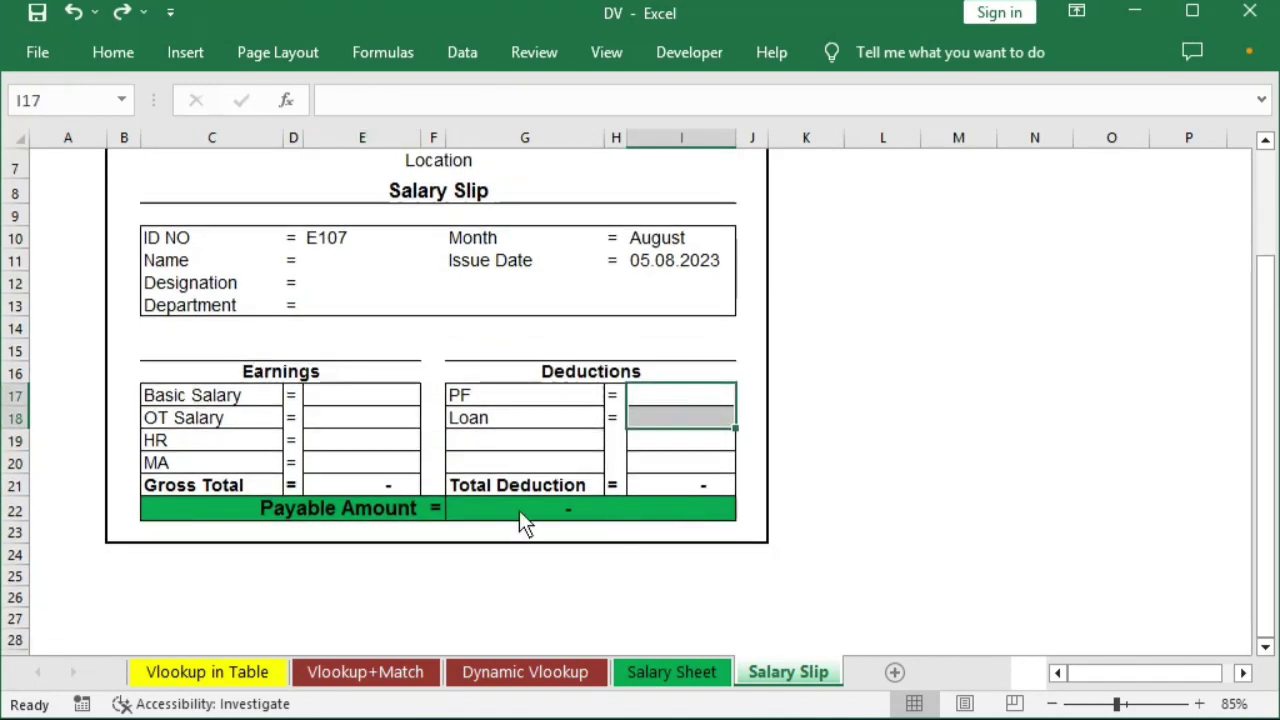
# - Inspect the Gross Total, Total Deduction and Payable Amount formulas, then return to the Salary Sheet
pyautogui.click(345, 486)
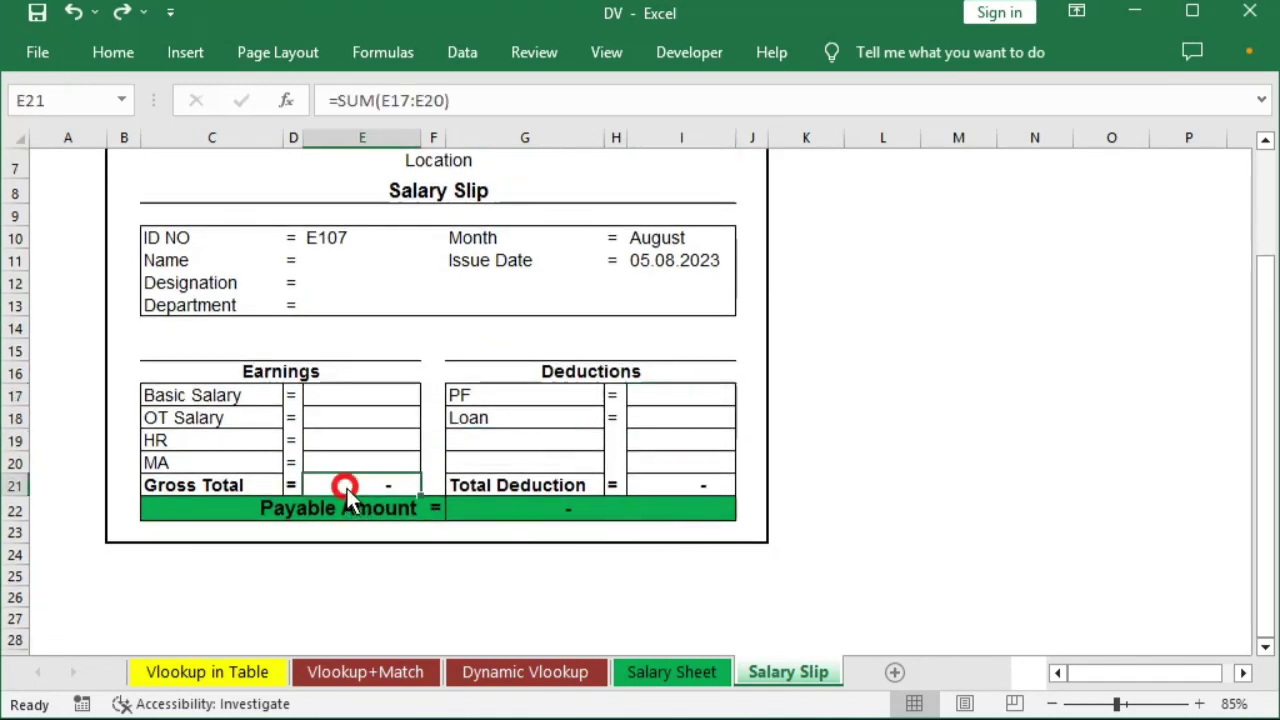
pyautogui.click(665, 485)
pyautogui.click(566, 512)
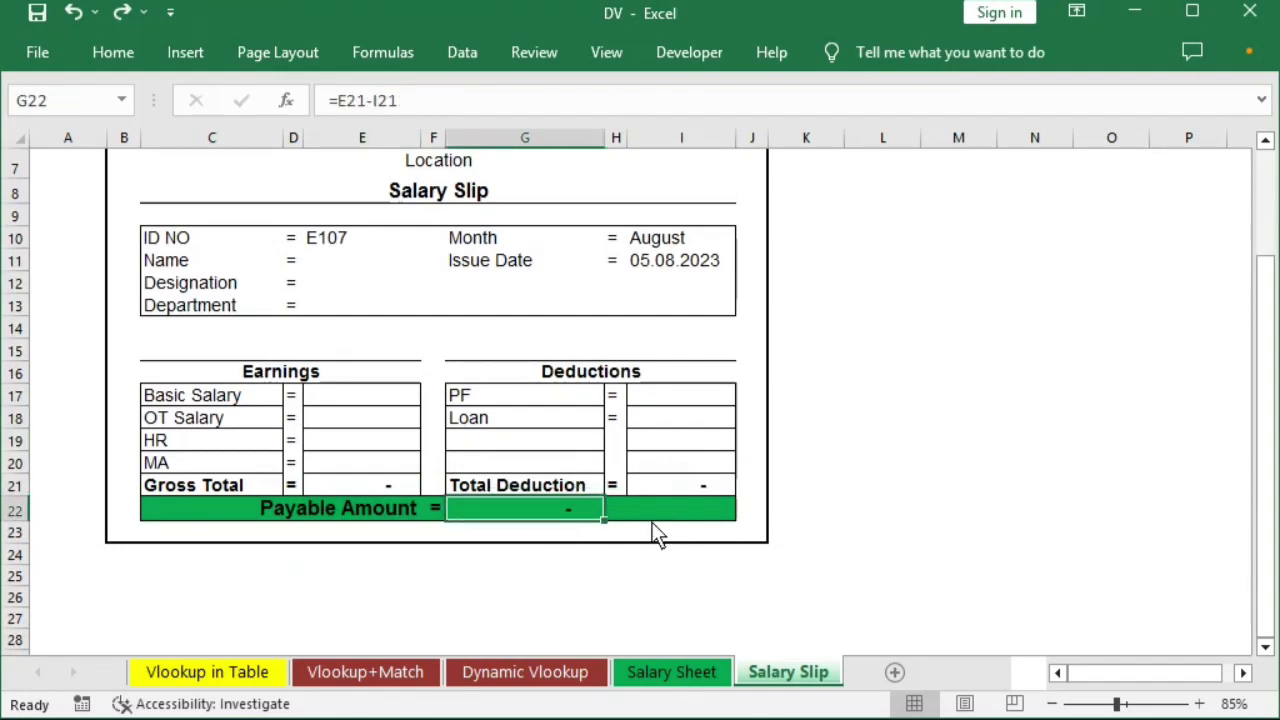
pyautogui.click(363, 395)
pyautogui.moveTo(363, 400); pyautogui.dragTo(364, 458)
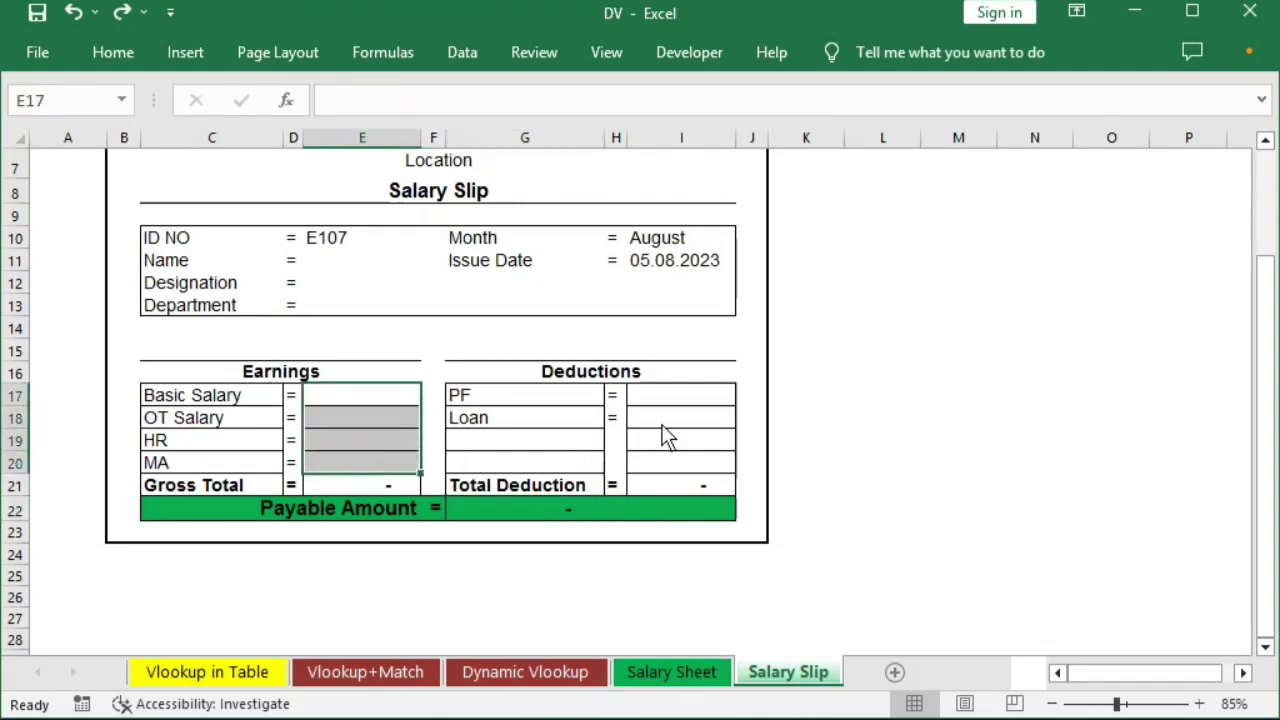
pyautogui.moveTo(685, 397); pyautogui.dragTo(686, 418)
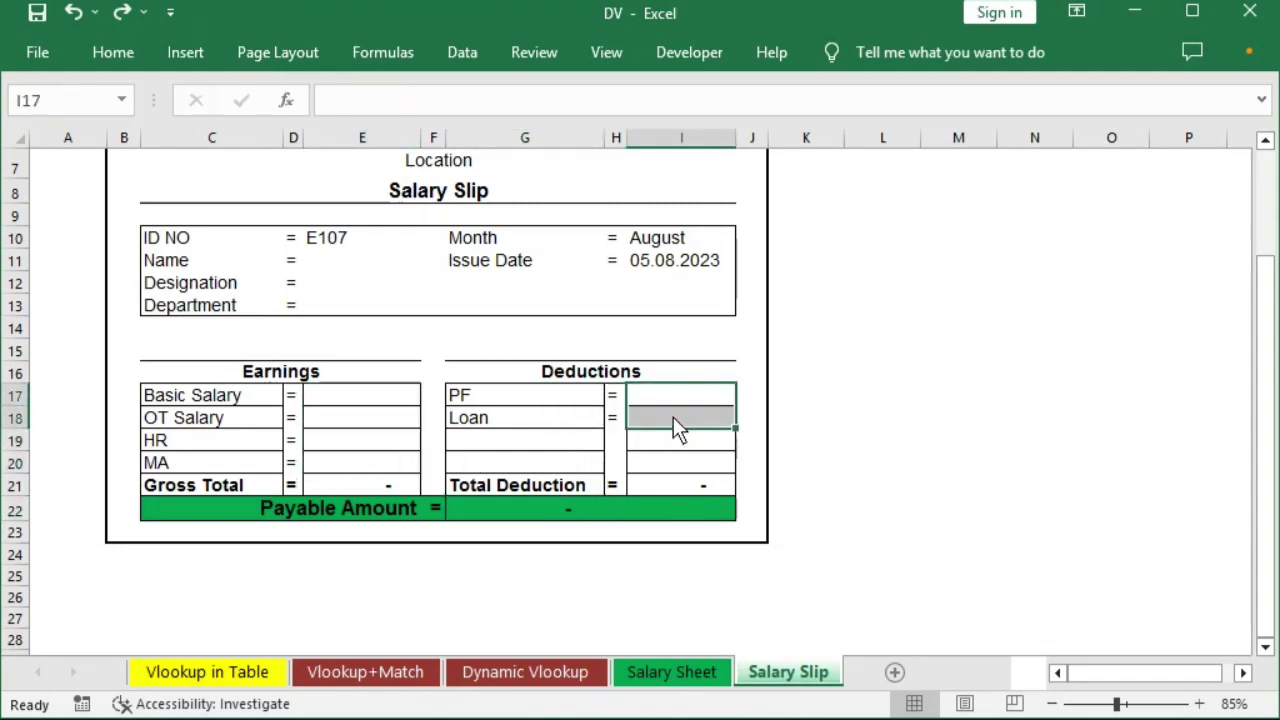
pyautogui.click(324, 262)
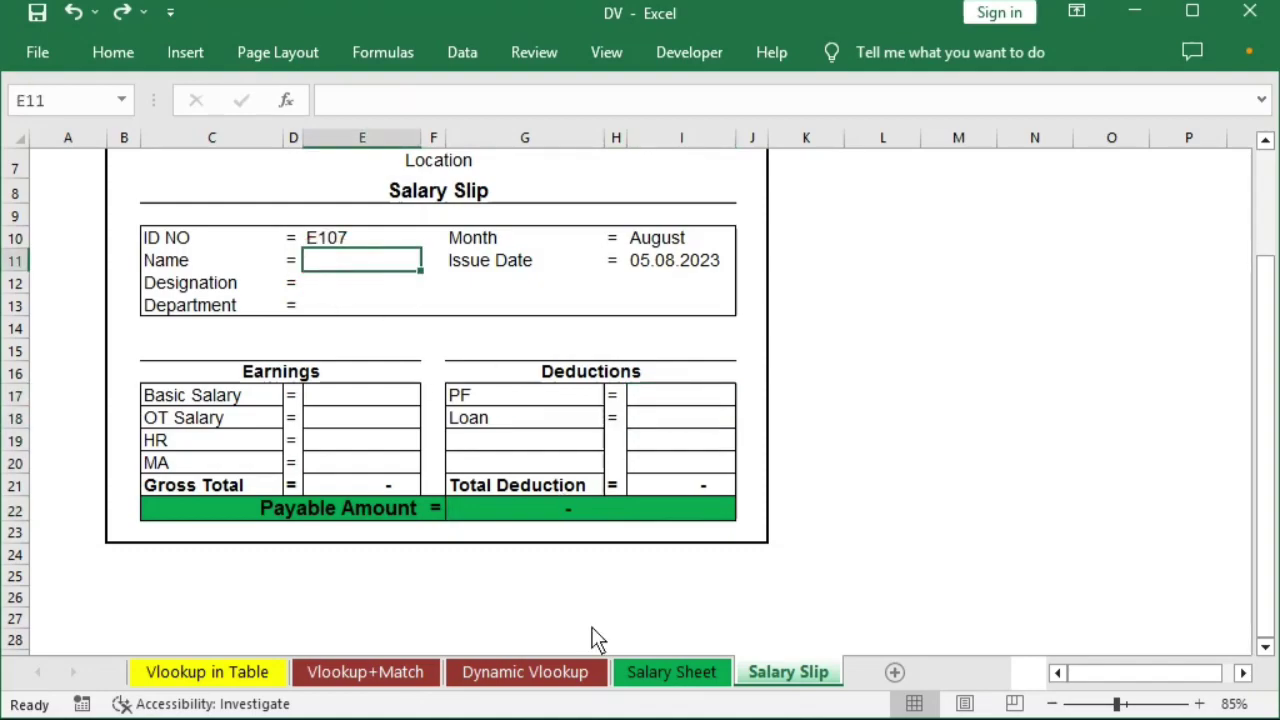
pyautogui.click(665, 672)
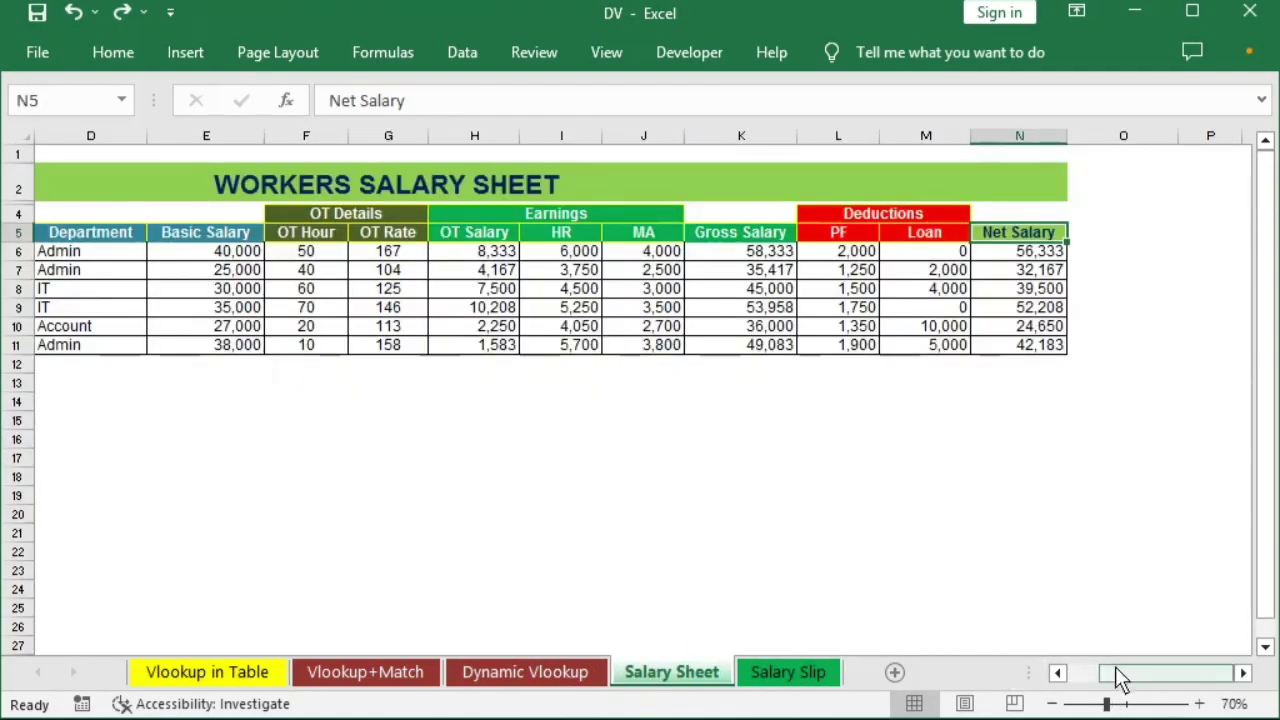
# - Fill row 6 with the row 5 headers using Ctrl+D, replacing the Sr. Officer row
pyautogui.moveTo(1112, 673); pyautogui.dragTo(1045, 676)
pyautogui.scroll(-2, 649, 449)
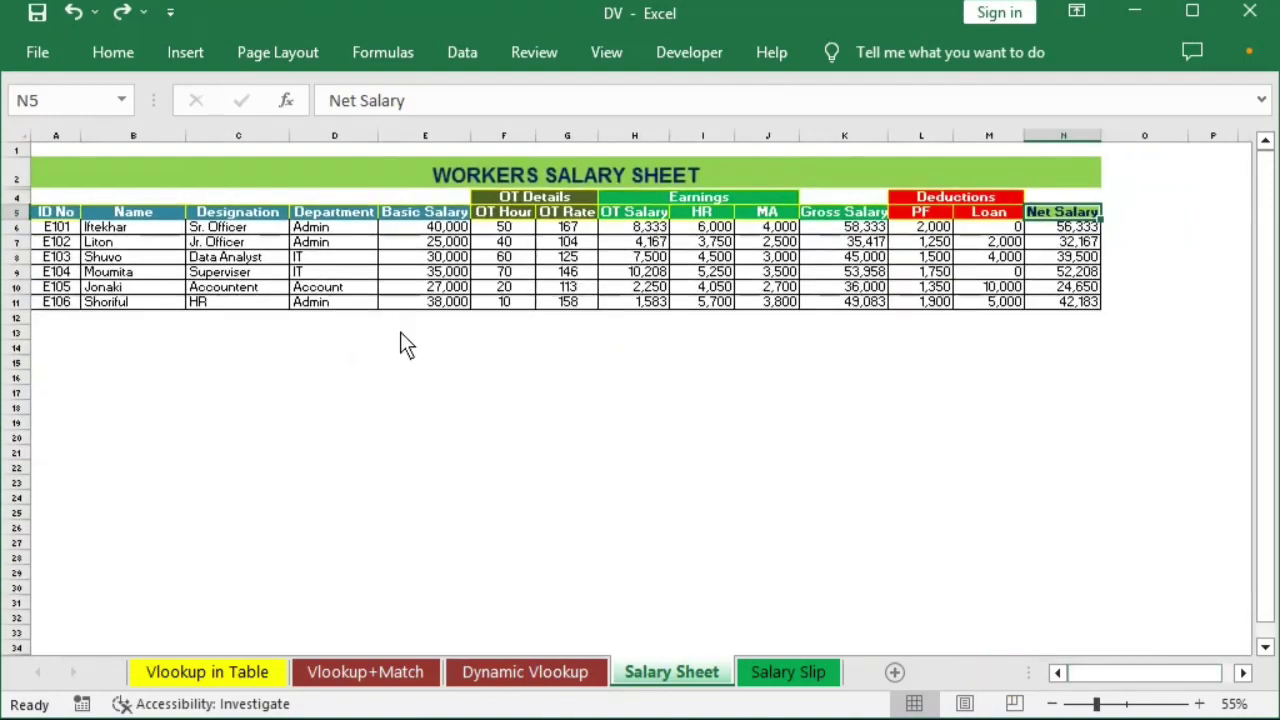
pyautogui.scroll(2, 400, 335)
pyautogui.click(114, 238)
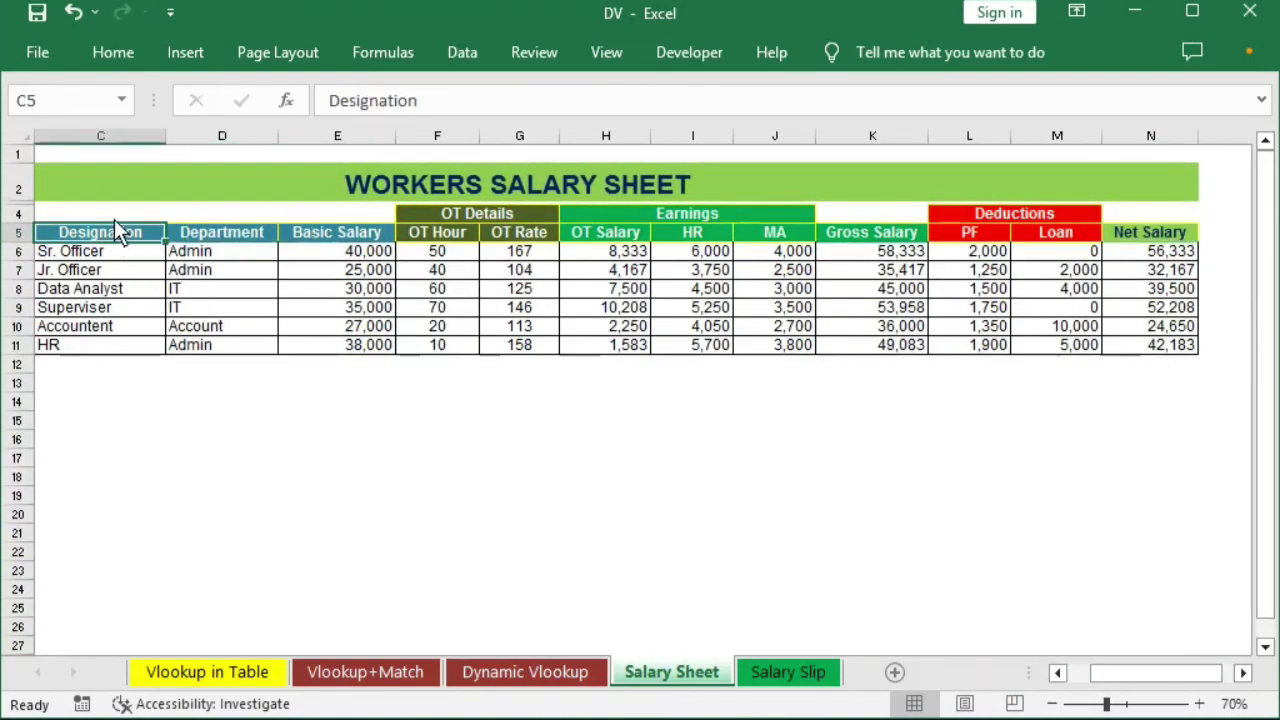
pyautogui.click(111, 214)
pyautogui.click(215, 216)
pyautogui.click(339, 212)
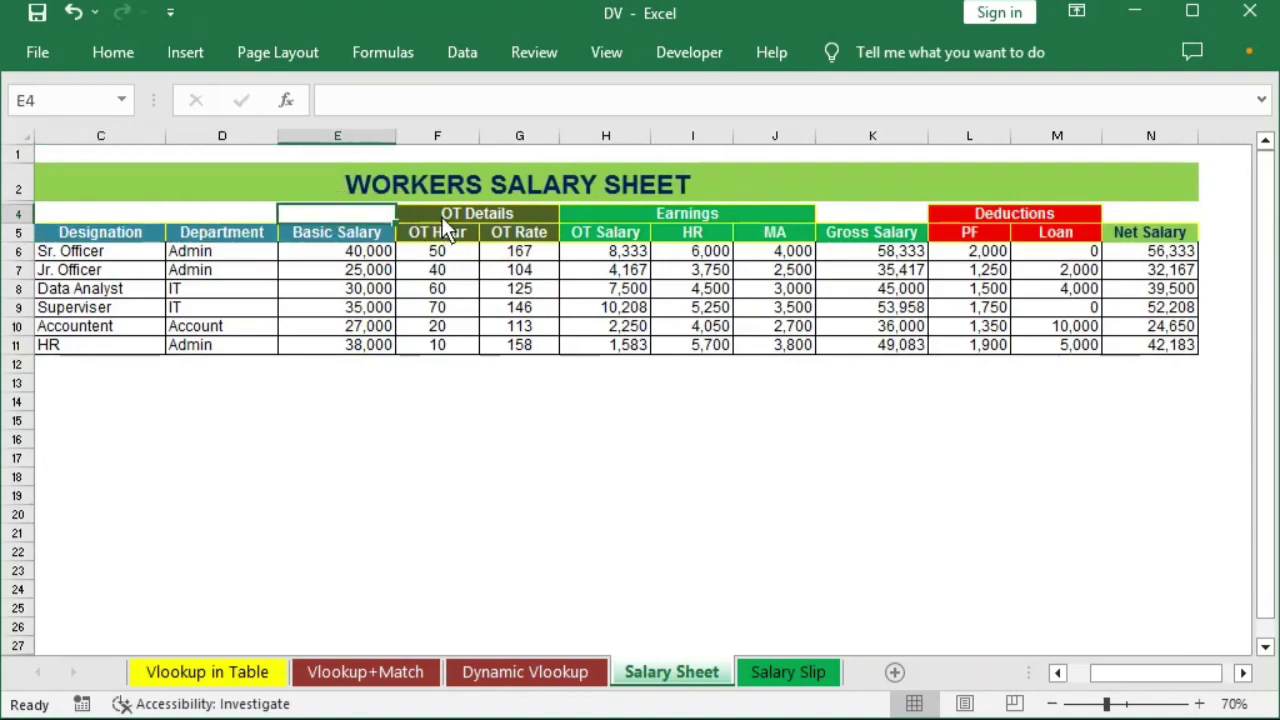
pyautogui.moveTo(83, 218); pyautogui.dragTo(319, 219)
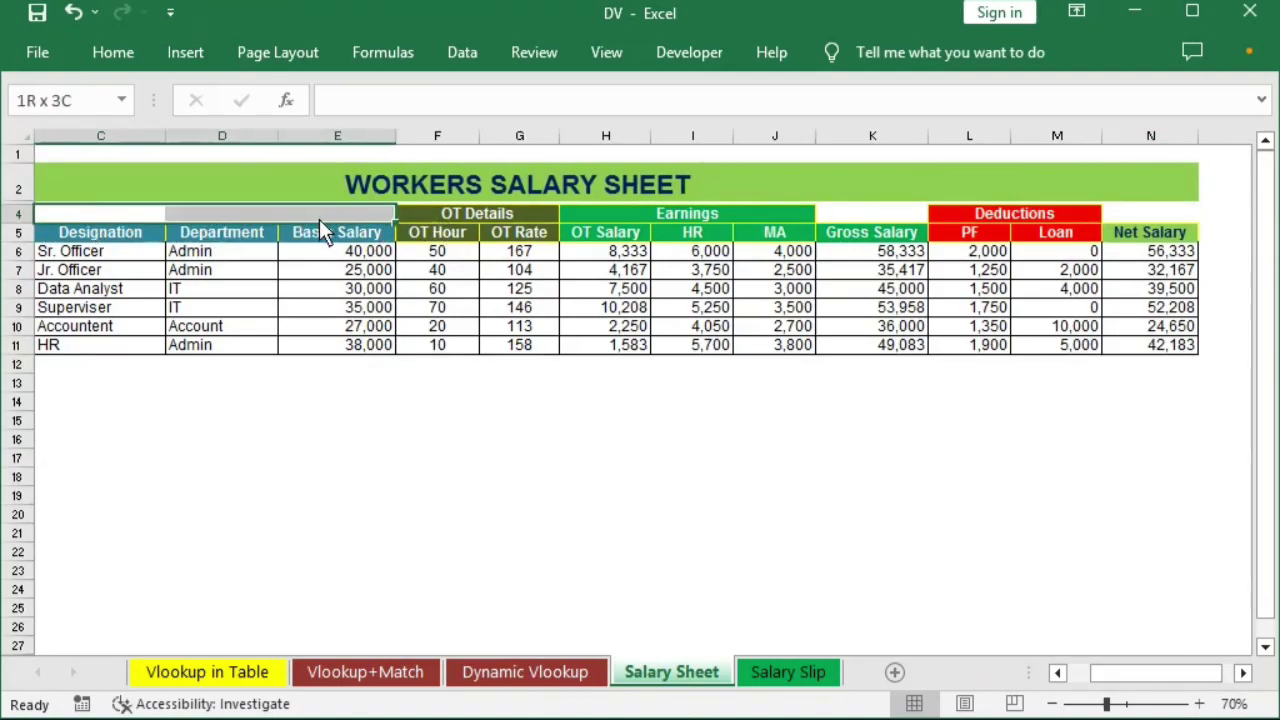
pyautogui.click(10, 252)
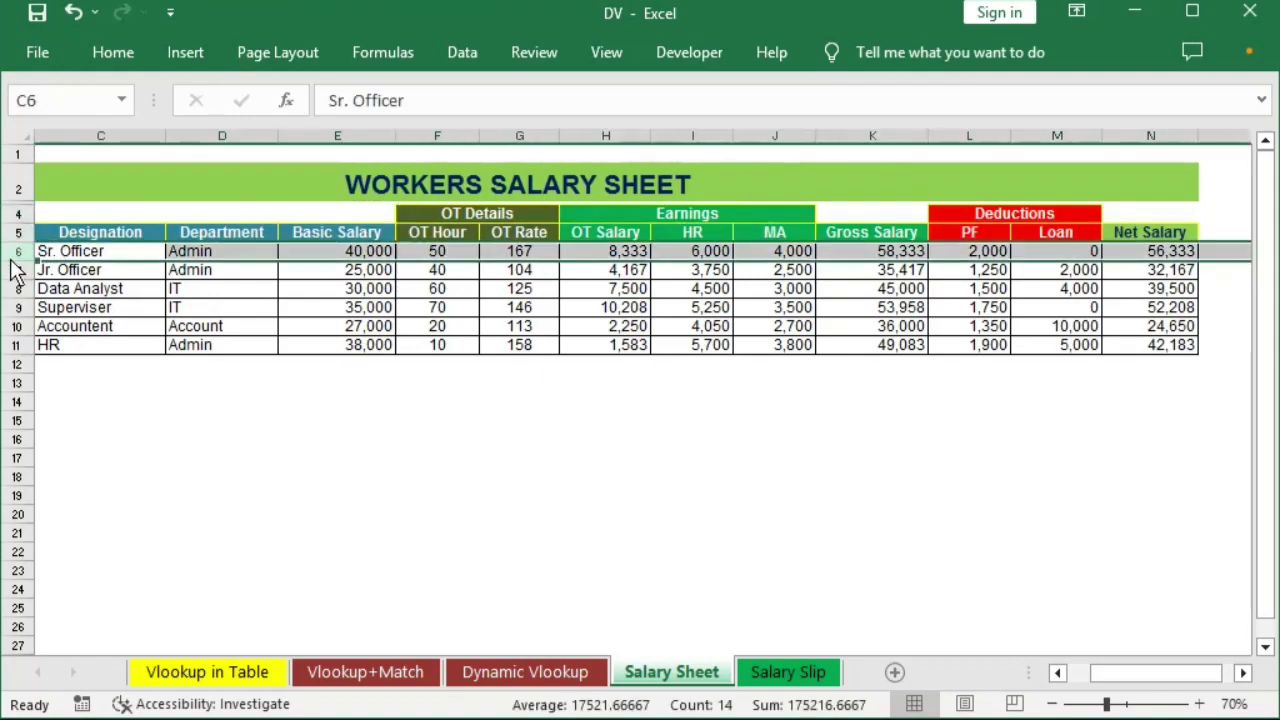
pyautogui.hotkey('ctrl', 'd')
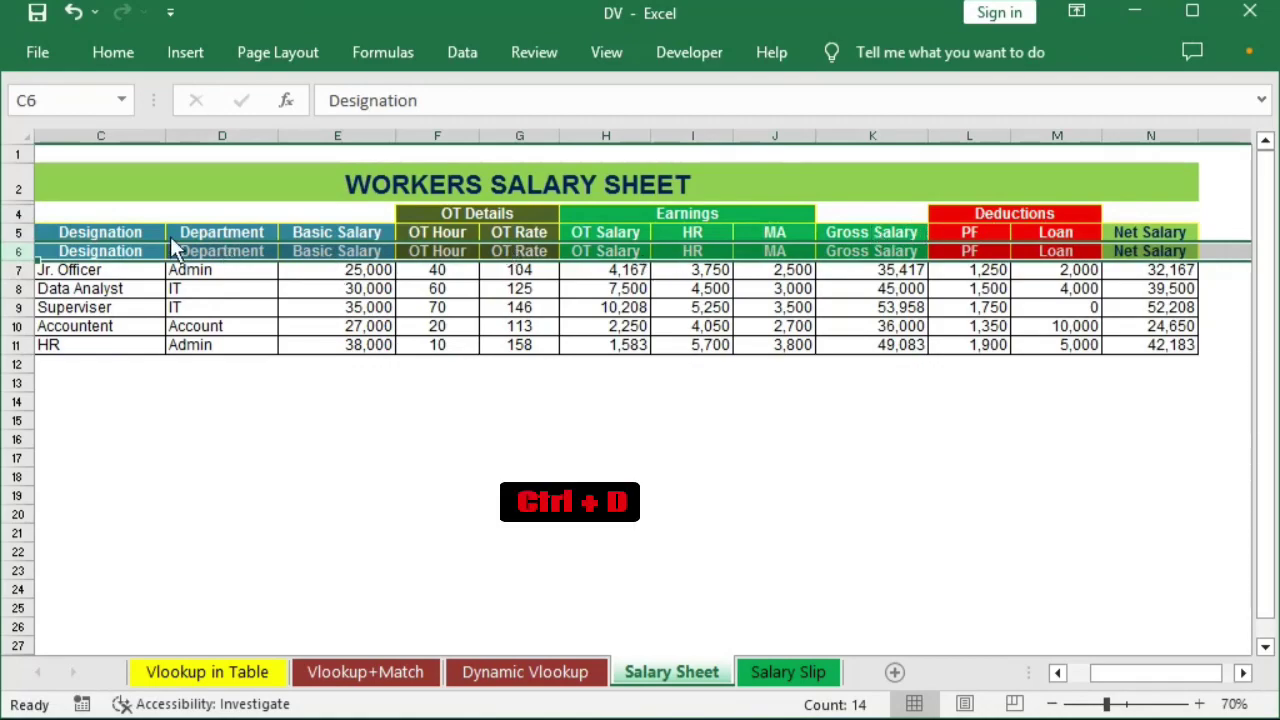
# - Select the Designation, Department, Basic Salary, Gross Salary and Net Salary header pairs in rows 4–5
pyautogui.click(105, 235)
pyautogui.moveTo(105, 235); pyautogui.dragTo(103, 214)
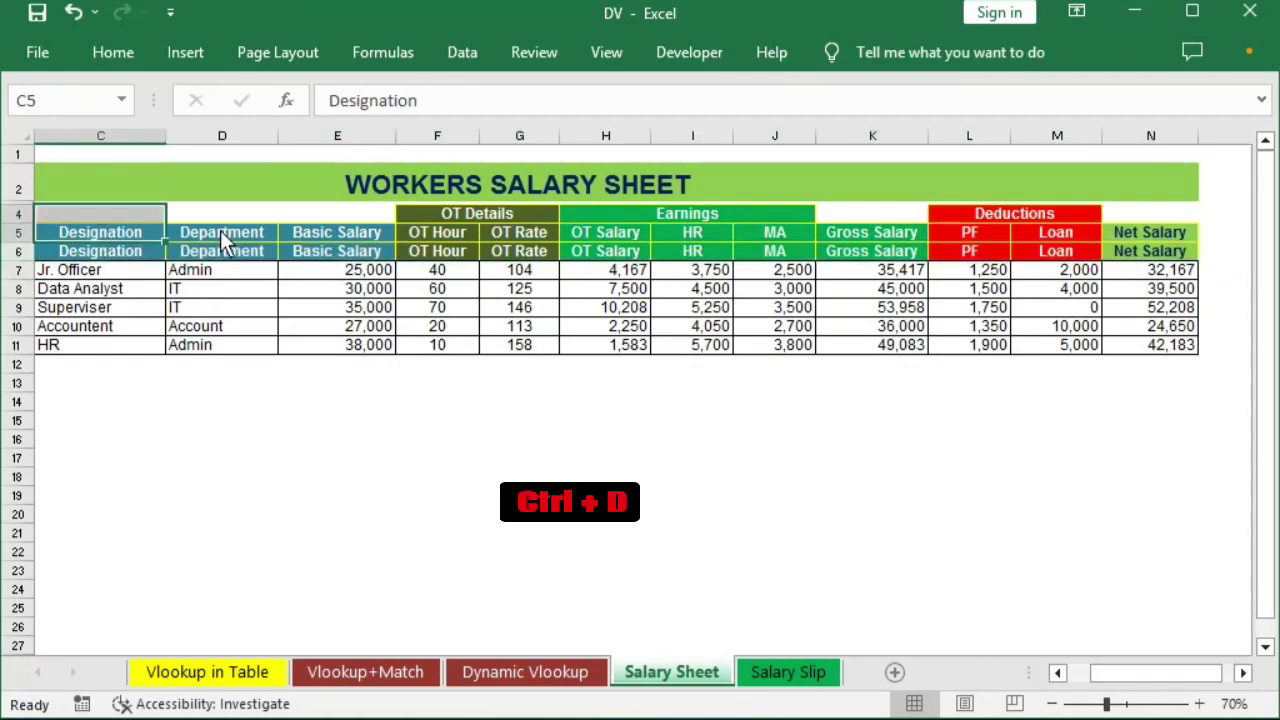
pyautogui.moveTo(222, 235); pyautogui.dragTo(222, 214)
pyautogui.moveTo(337, 235); pyautogui.dragTo(337, 214)
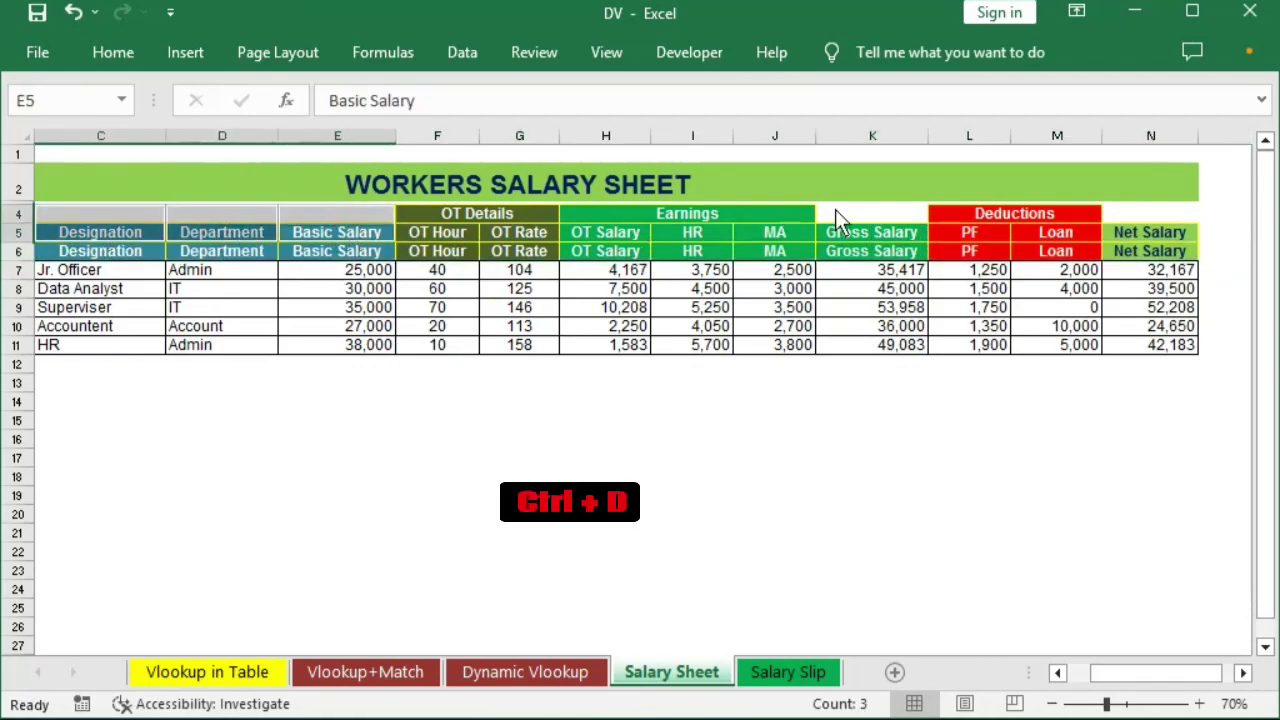
pyautogui.keyDown('ctrl'); pyautogui.click(862, 235); pyautogui.keyUp('ctrl')
pyautogui.moveTo(862, 235); pyautogui.dragTo(857, 212)
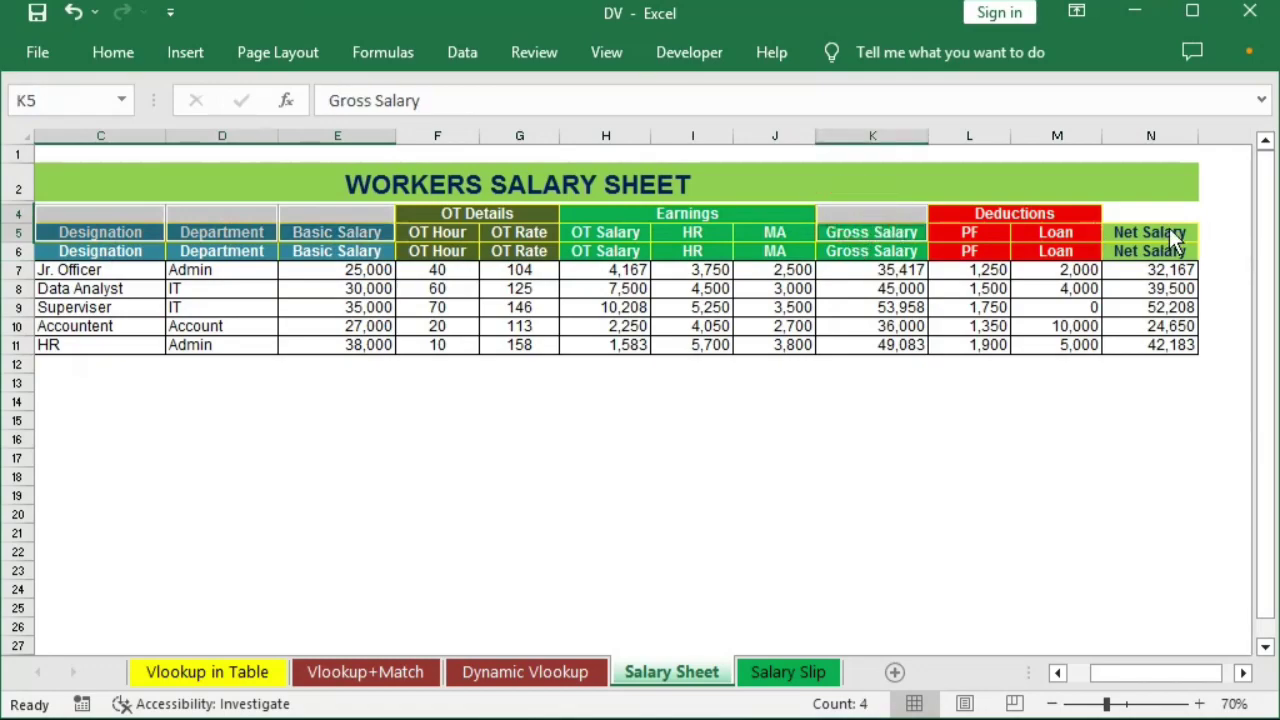
pyautogui.moveTo(1166, 234); pyautogui.dragTo(1168, 214)
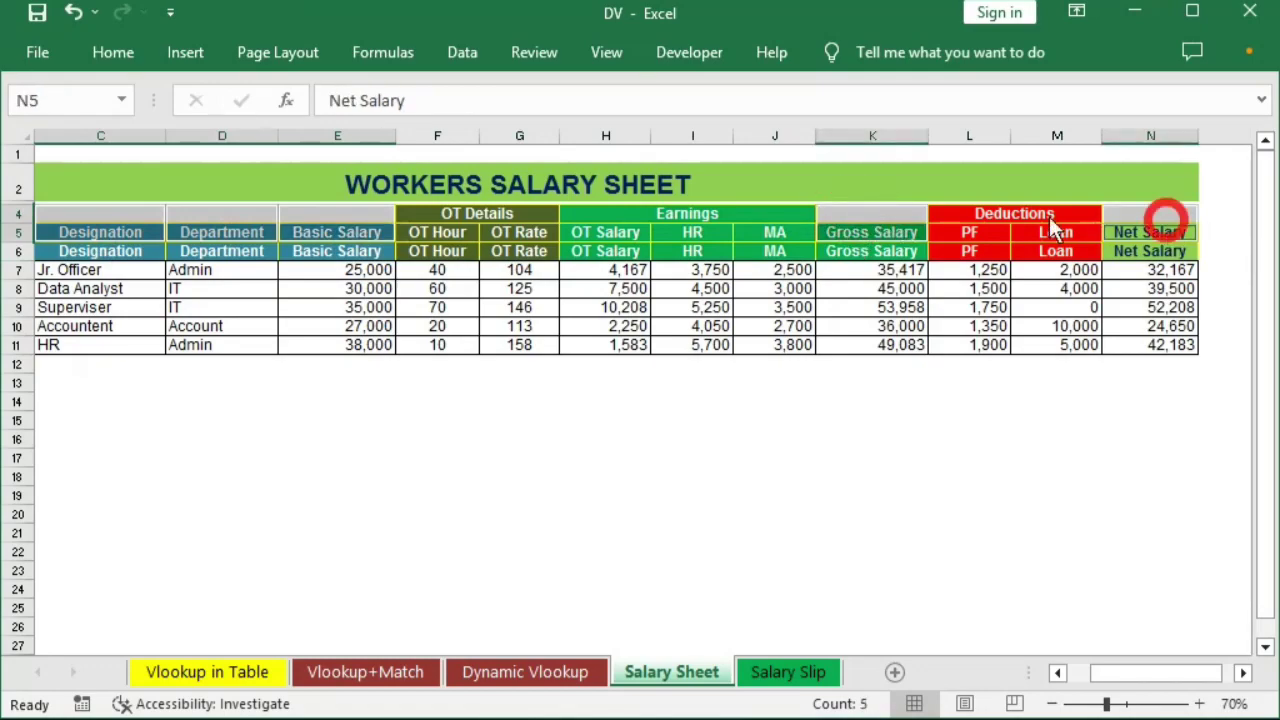
# - Merge each selected header pair using Merge Cells from the Merge & Center list
pyautogui.click(116, 56)
pyautogui.click(620, 140)
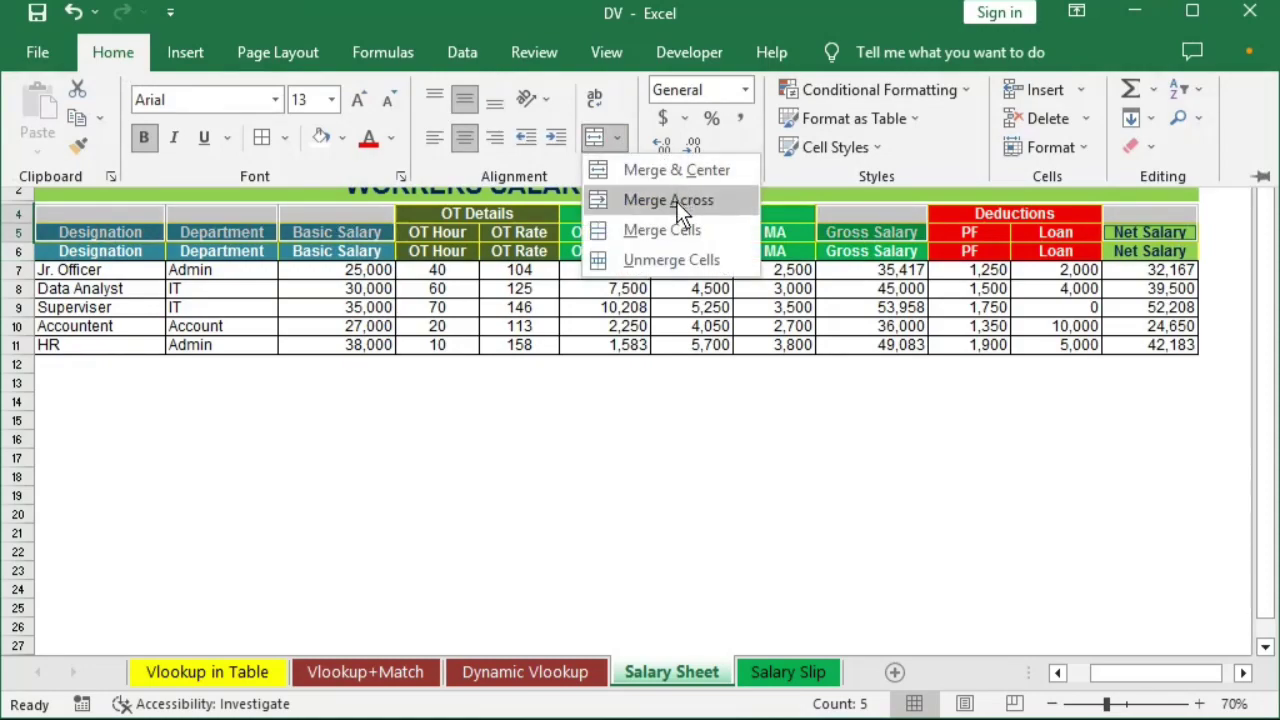
pyautogui.click(661, 231)
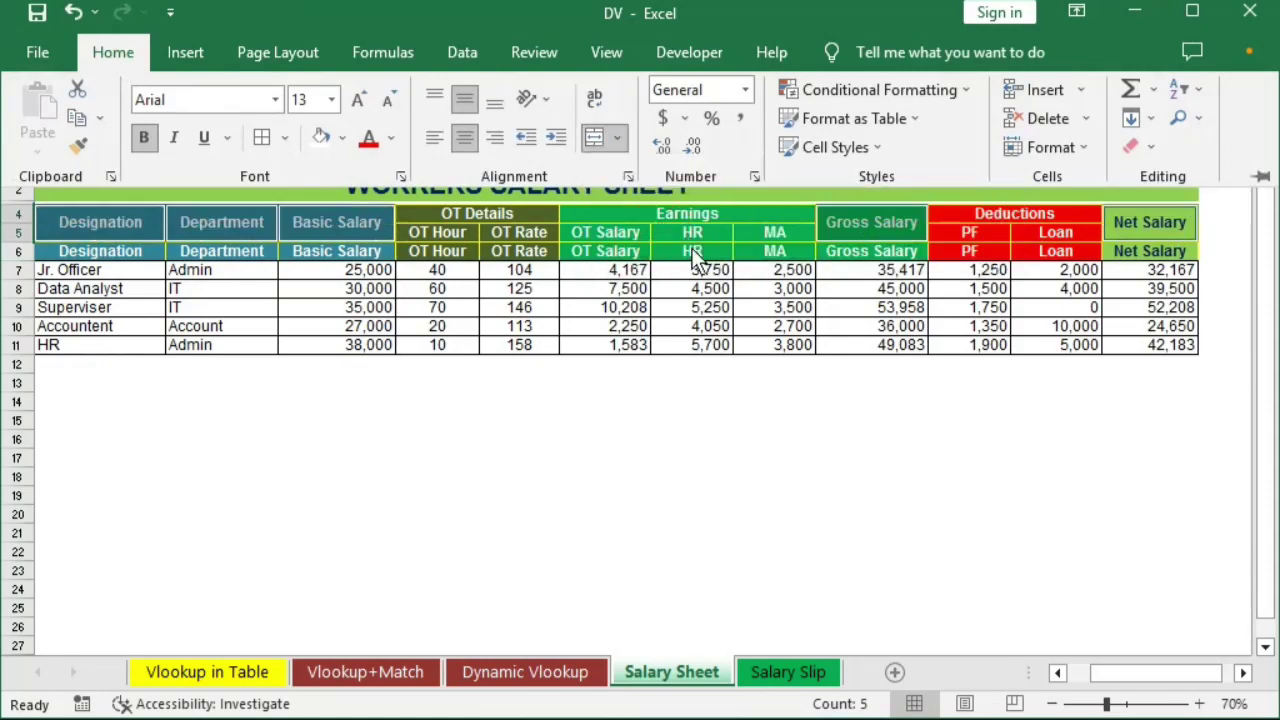
pyautogui.click(209, 429)
# - Review the merged headers and the copied header row 6, then clear the selection
pyautogui.click(140, 240)
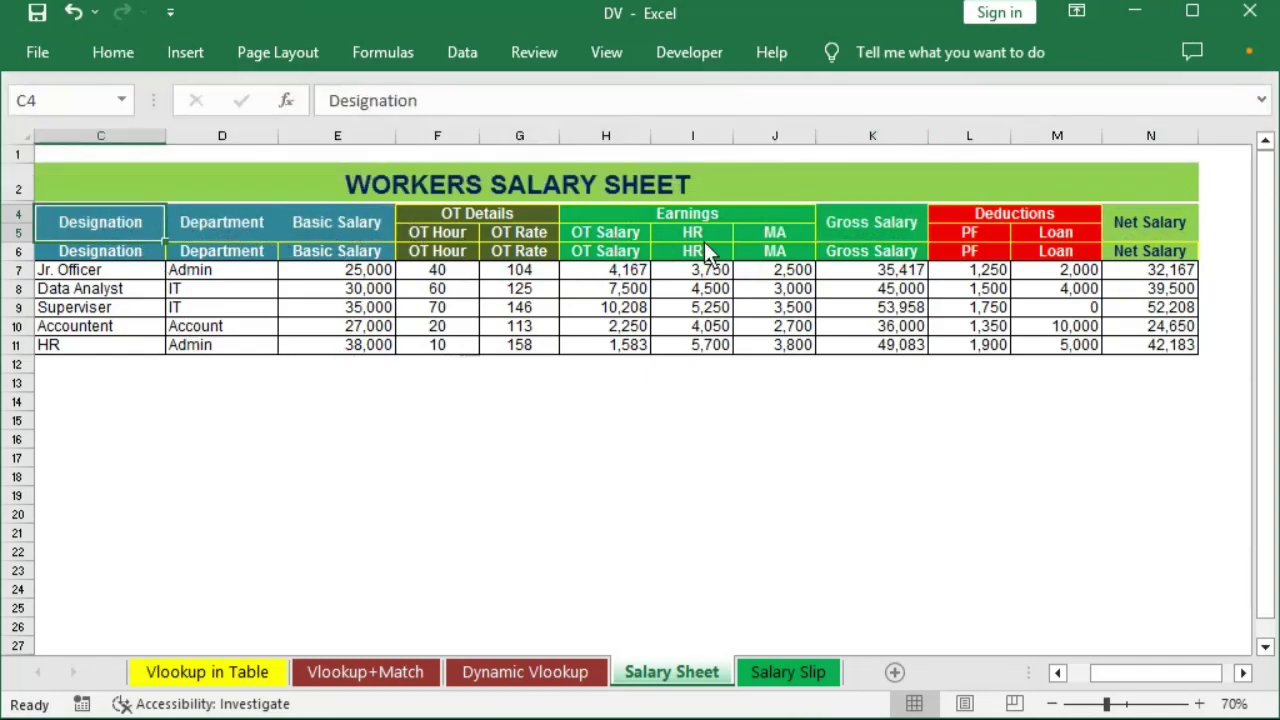
pyautogui.moveTo(100, 252); pyautogui.dragTo(1138, 244)
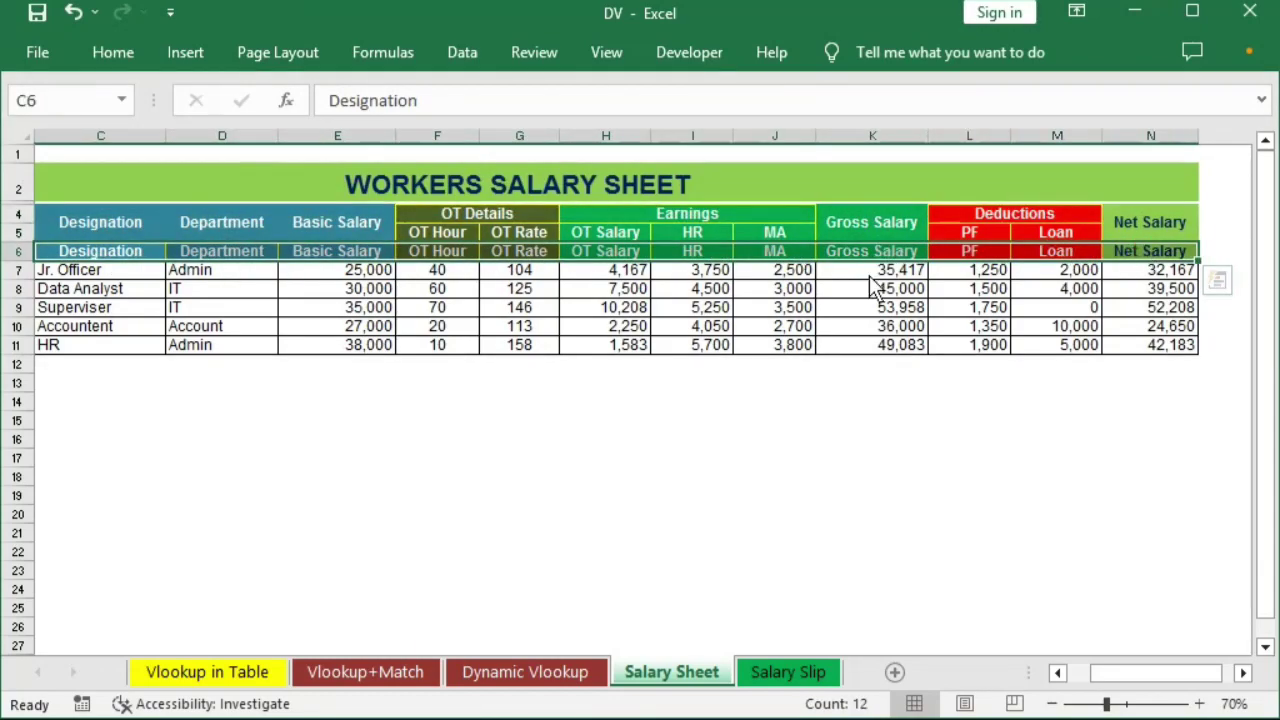
pyautogui.moveTo(100, 224); pyautogui.dragTo(200, 223)
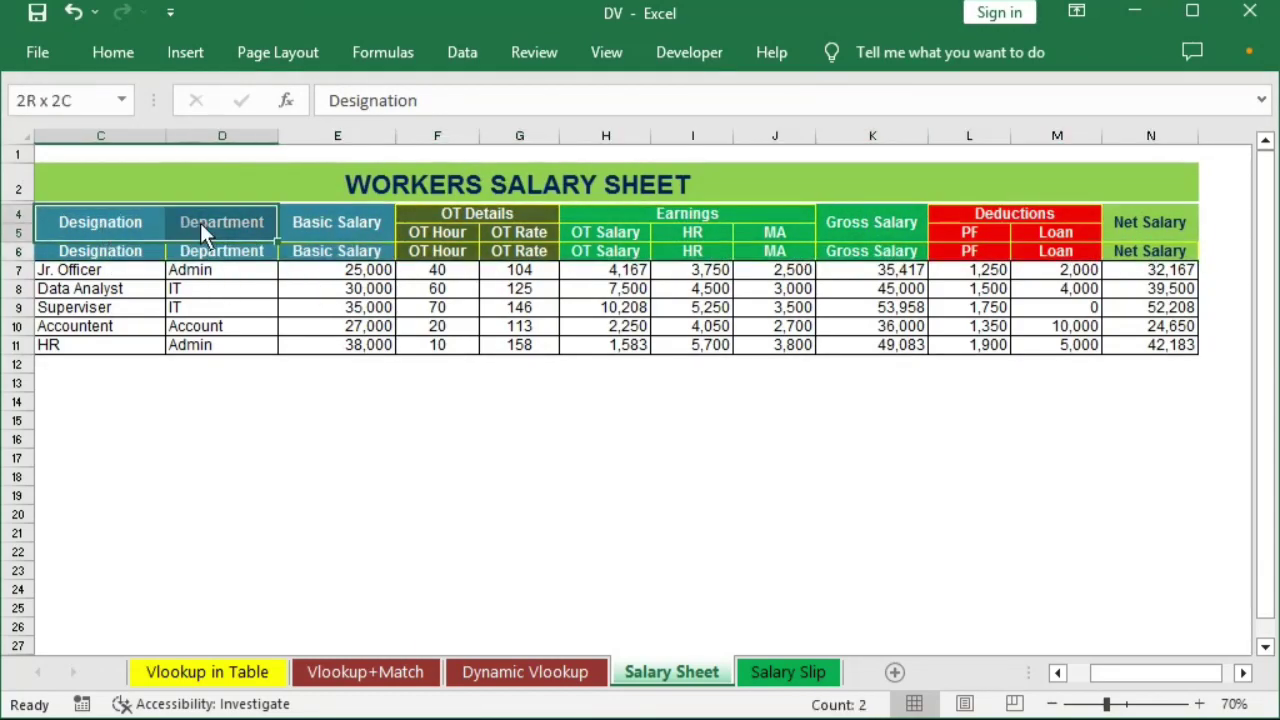
pyautogui.moveTo(286, 224); pyautogui.dragTo(325, 224)
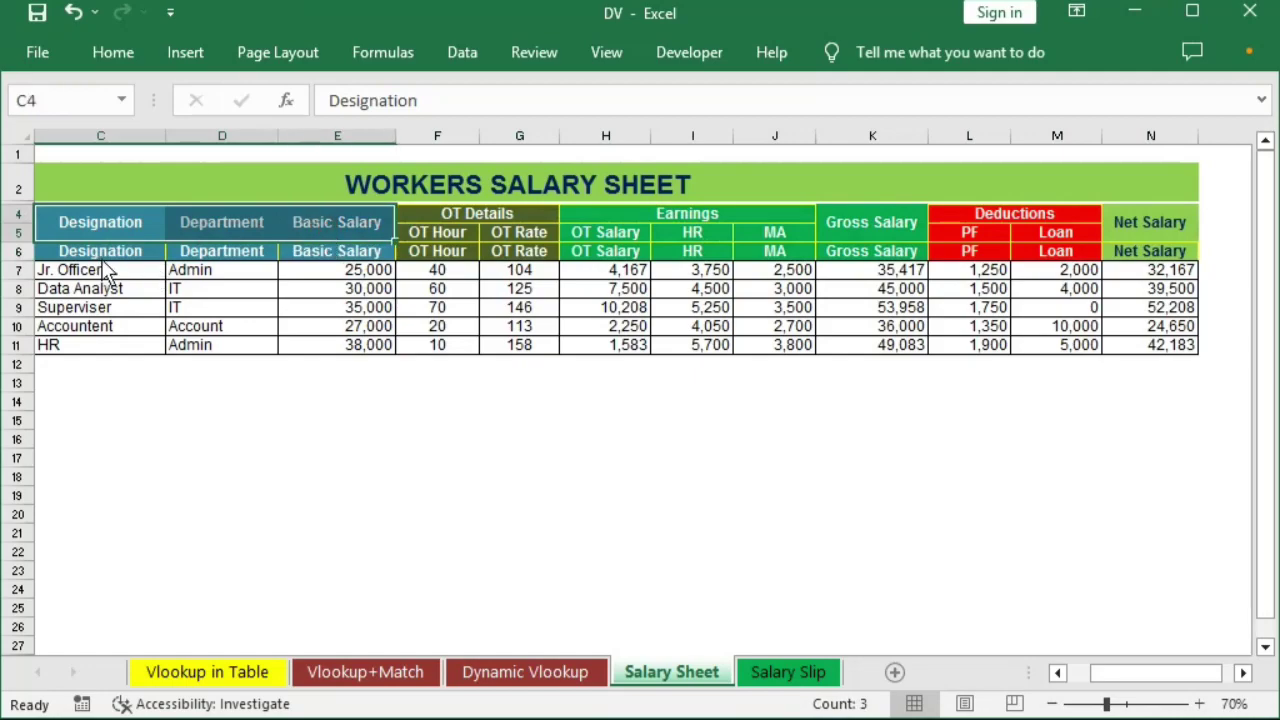
pyautogui.moveTo(105, 256); pyautogui.dragTo(1151, 253)
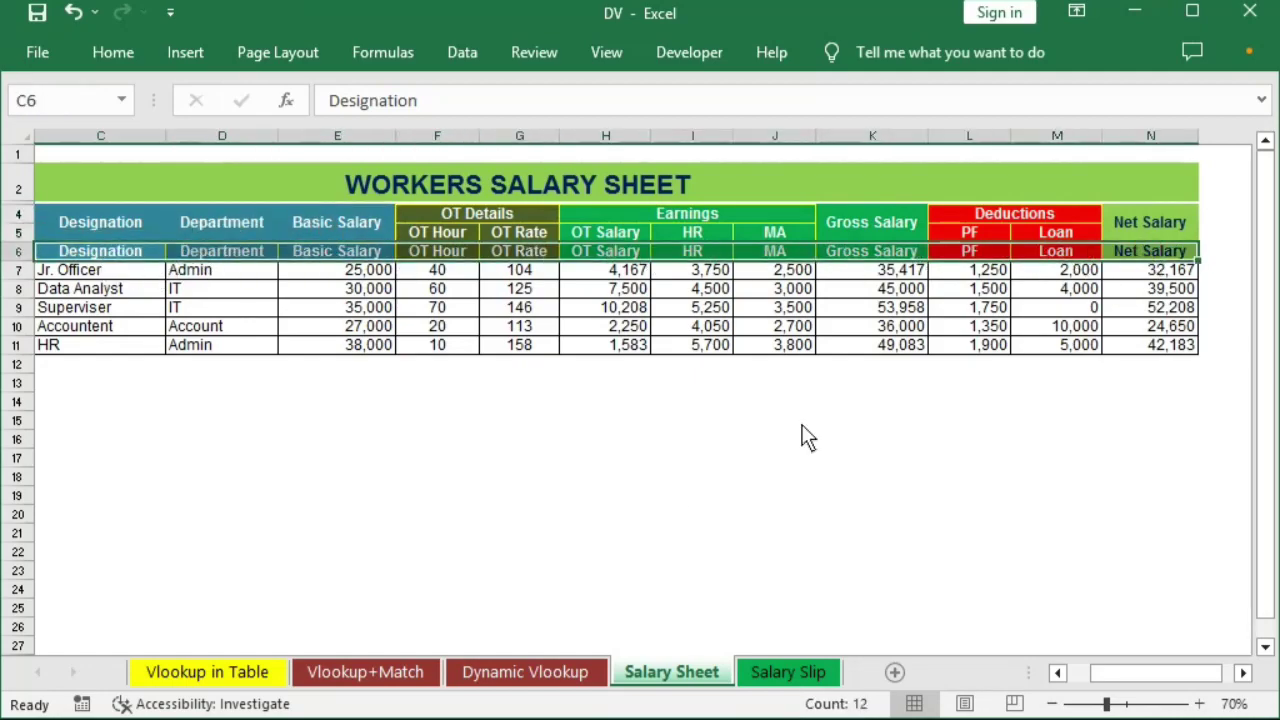
pyautogui.hotkey('ctrl', 'q')
pyautogui.click(1057, 672)
pyautogui.click(1057, 672)
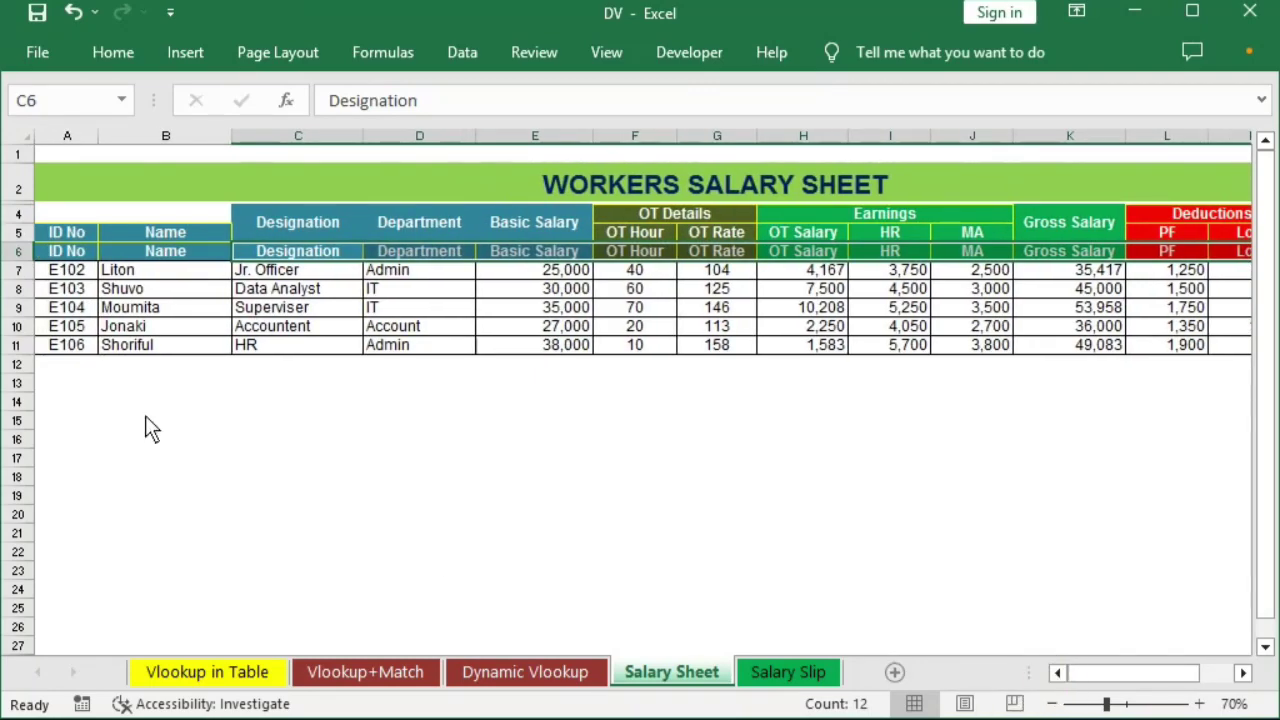
pyautogui.click(210, 450)
# - In Salary Slip cell E11, begin =VLOOKUP( with E10 as the lookup value and a comma
pyautogui.click(770, 674)
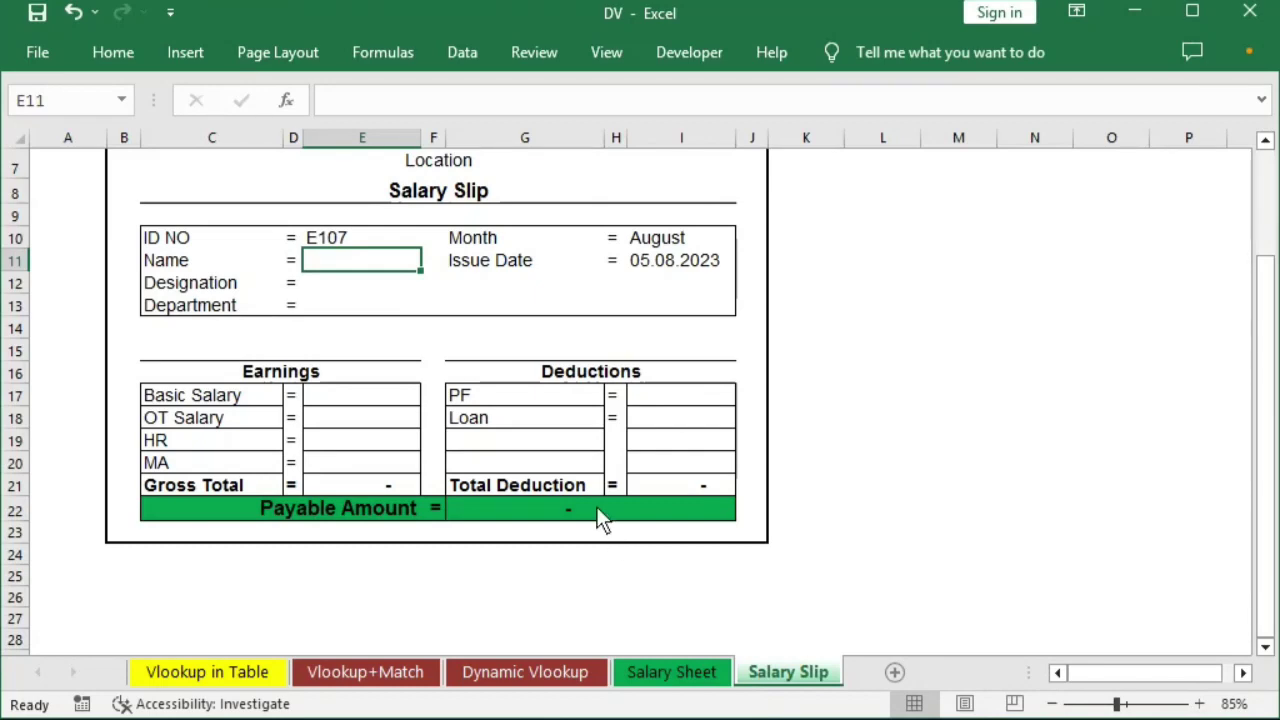
pyautogui.write('=vl')
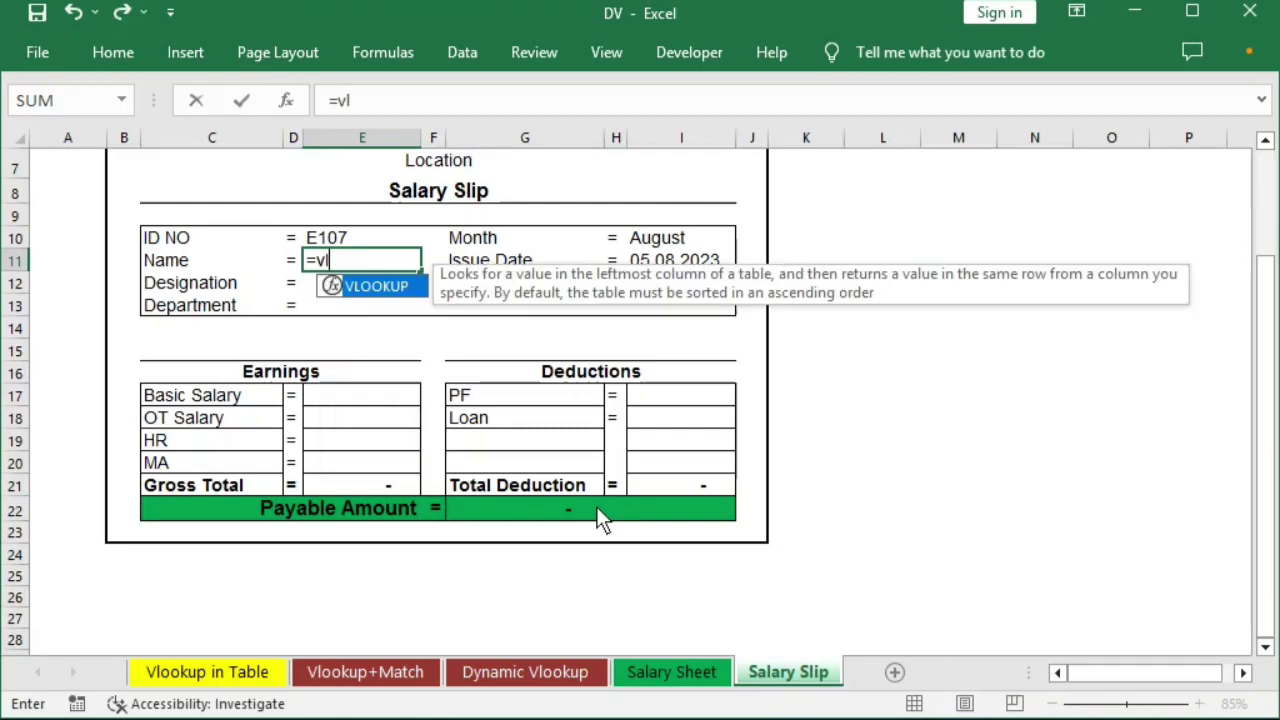
pyautogui.write('ook')
pyautogui.press('Tab')
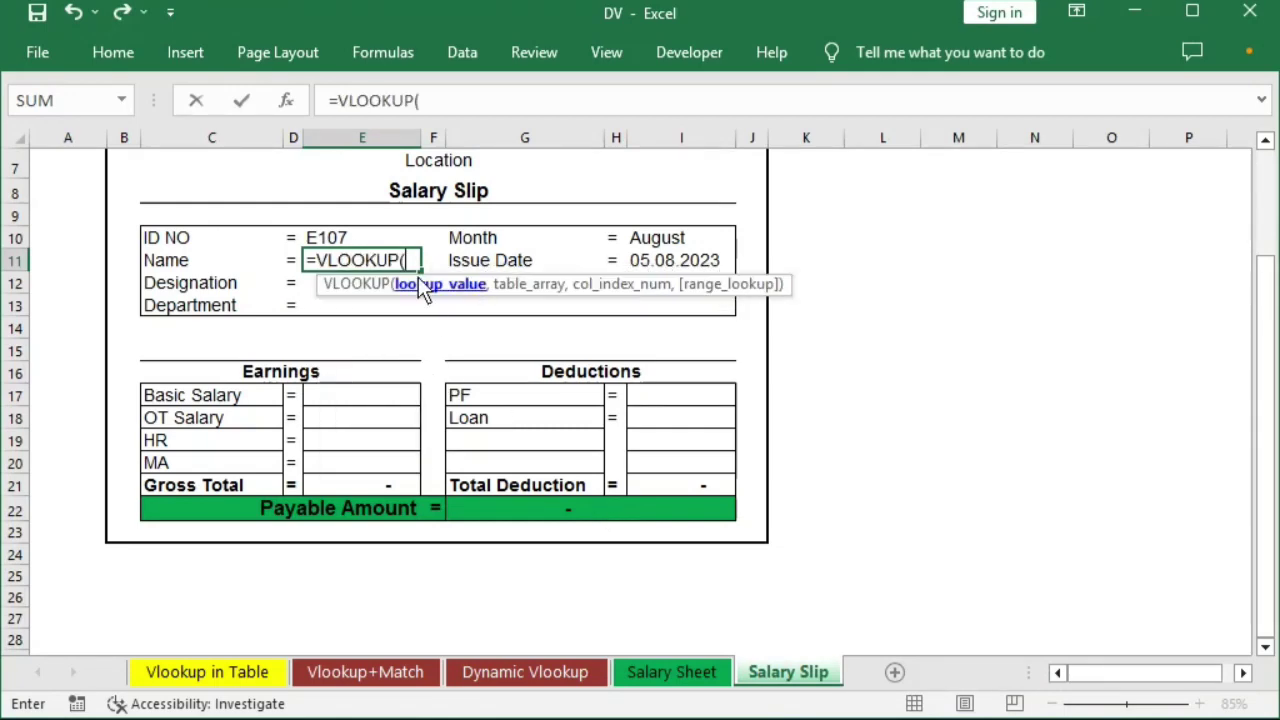
pyautogui.click(366, 238)
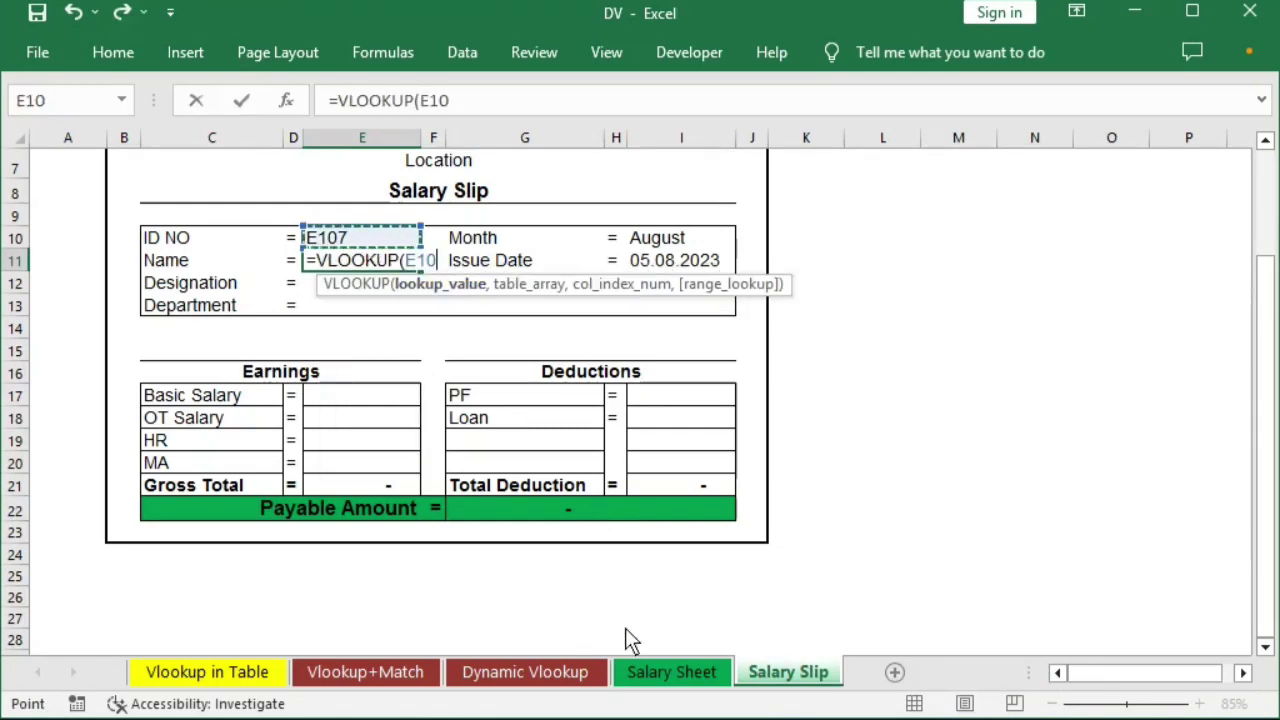
pyautogui.write(',')
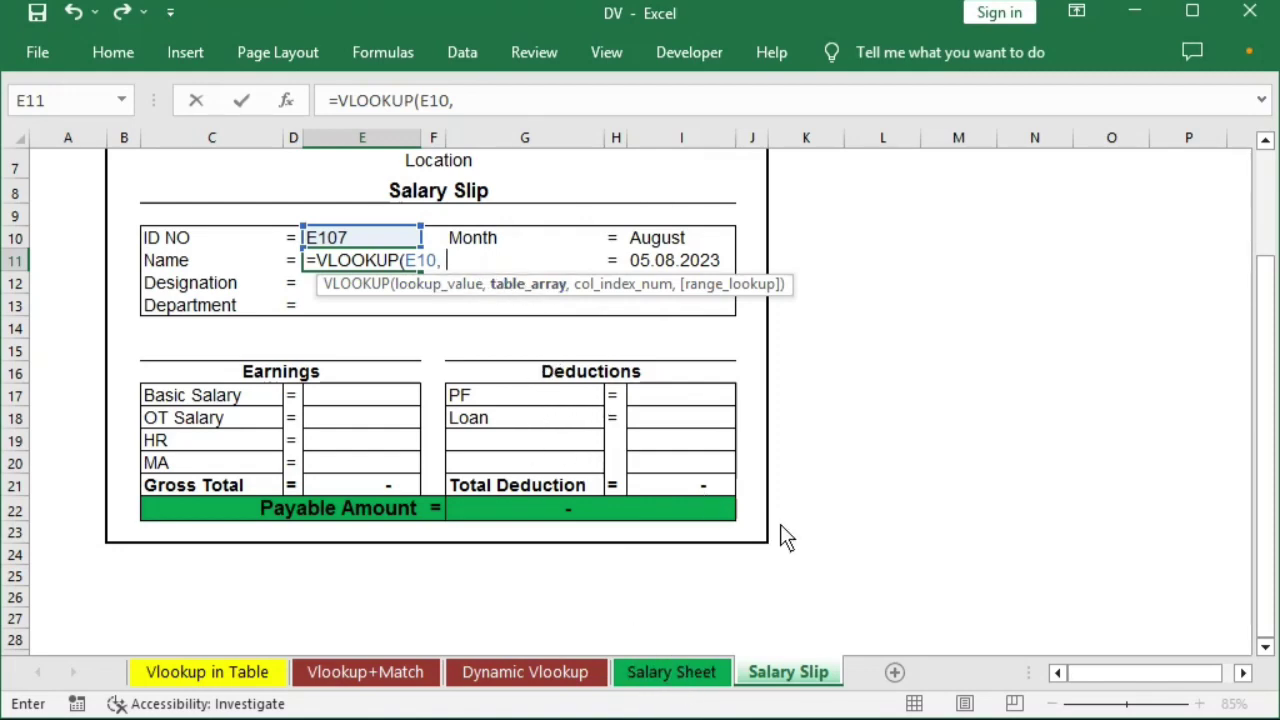
# - Insert OFFSET into the E11 lookup, anchored on 'Salary Sheet'!A6
pyautogui.write('offse')
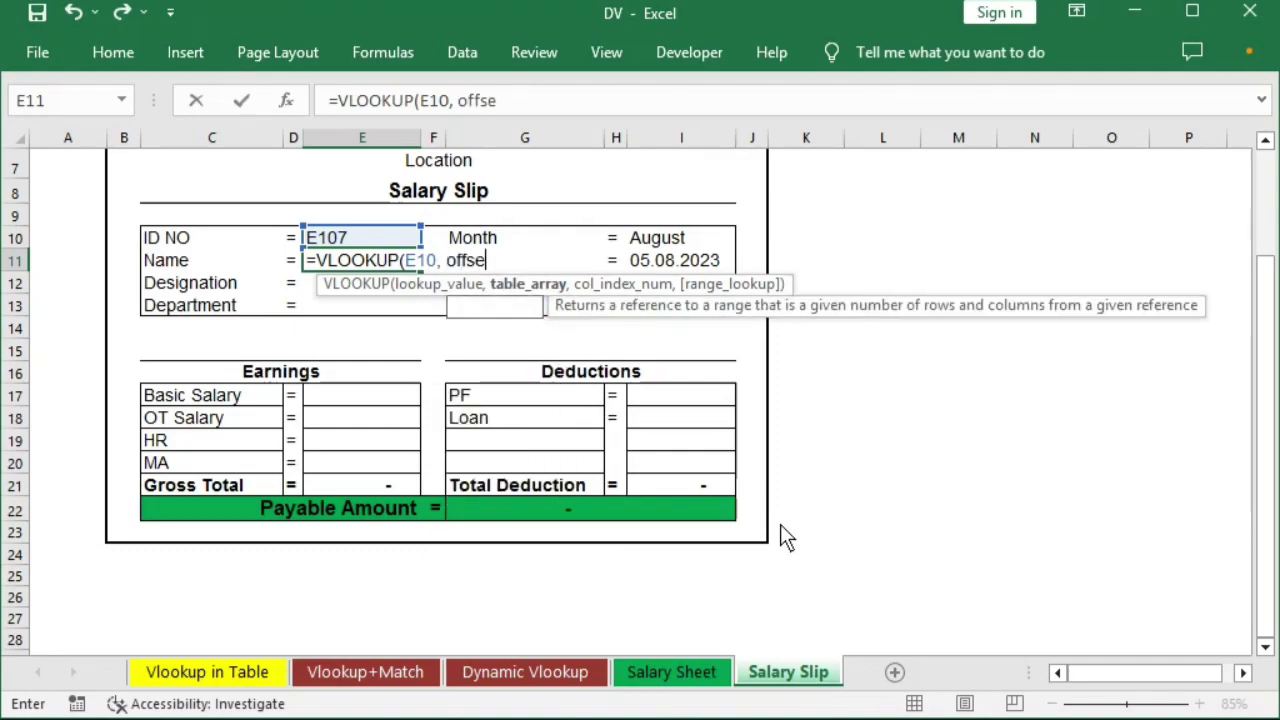
pyautogui.press('Tab')
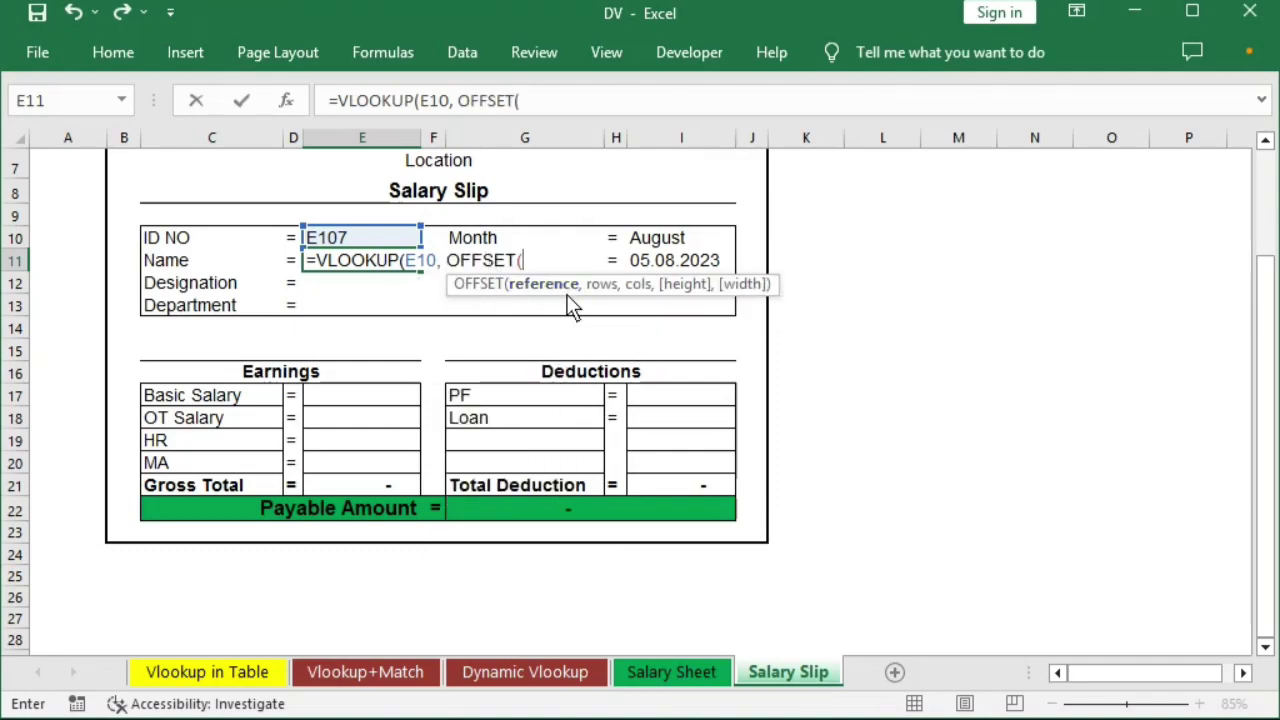
pyautogui.click(671, 672)
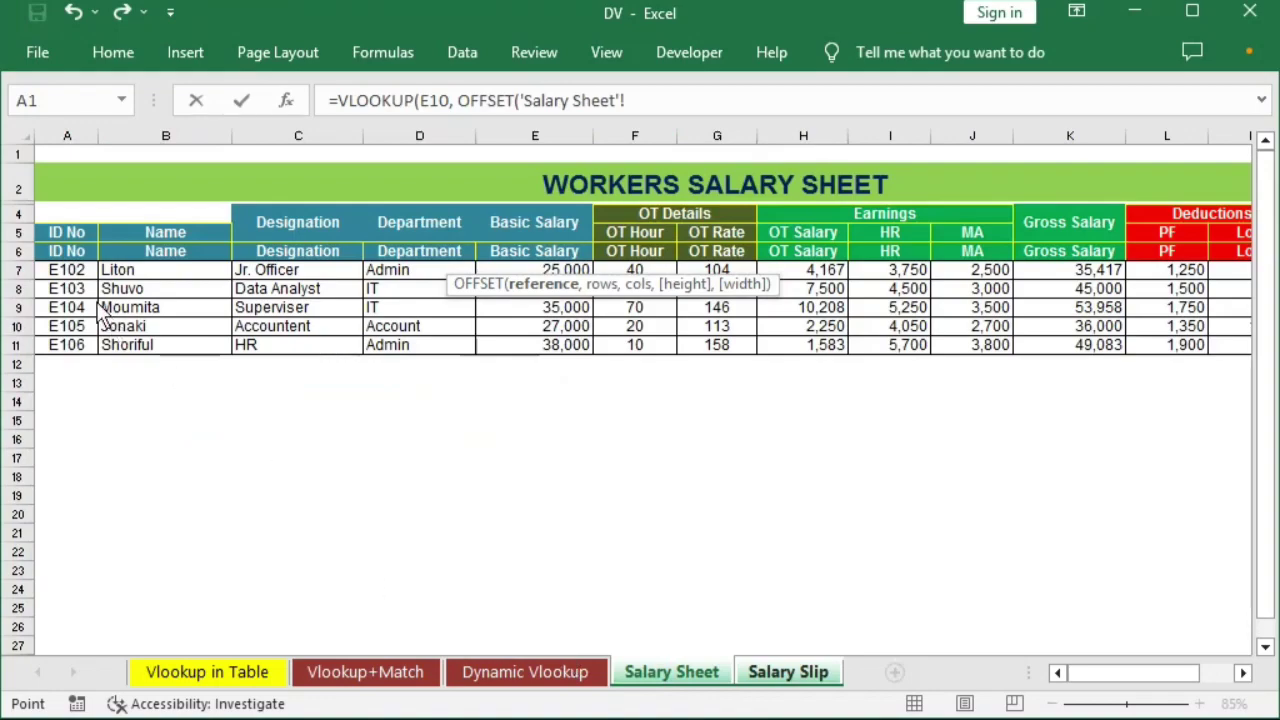
pyautogui.click(68, 251)
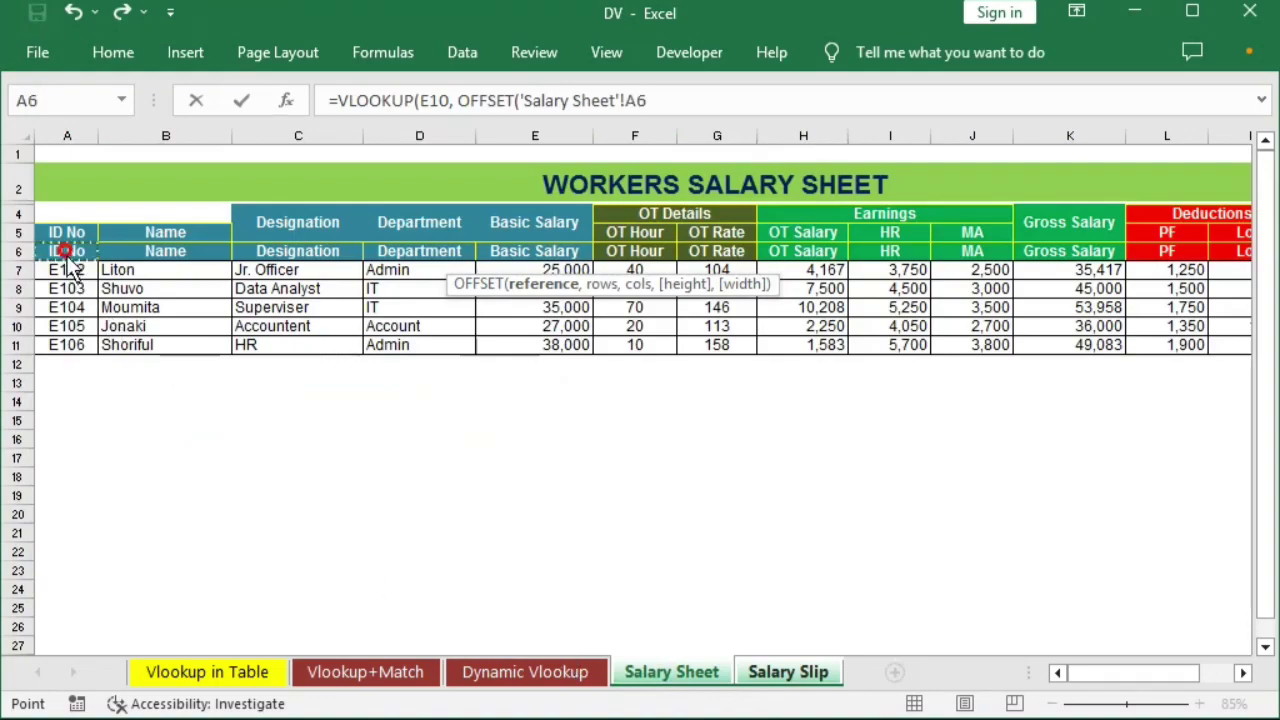
pyautogui.click(648, 100)
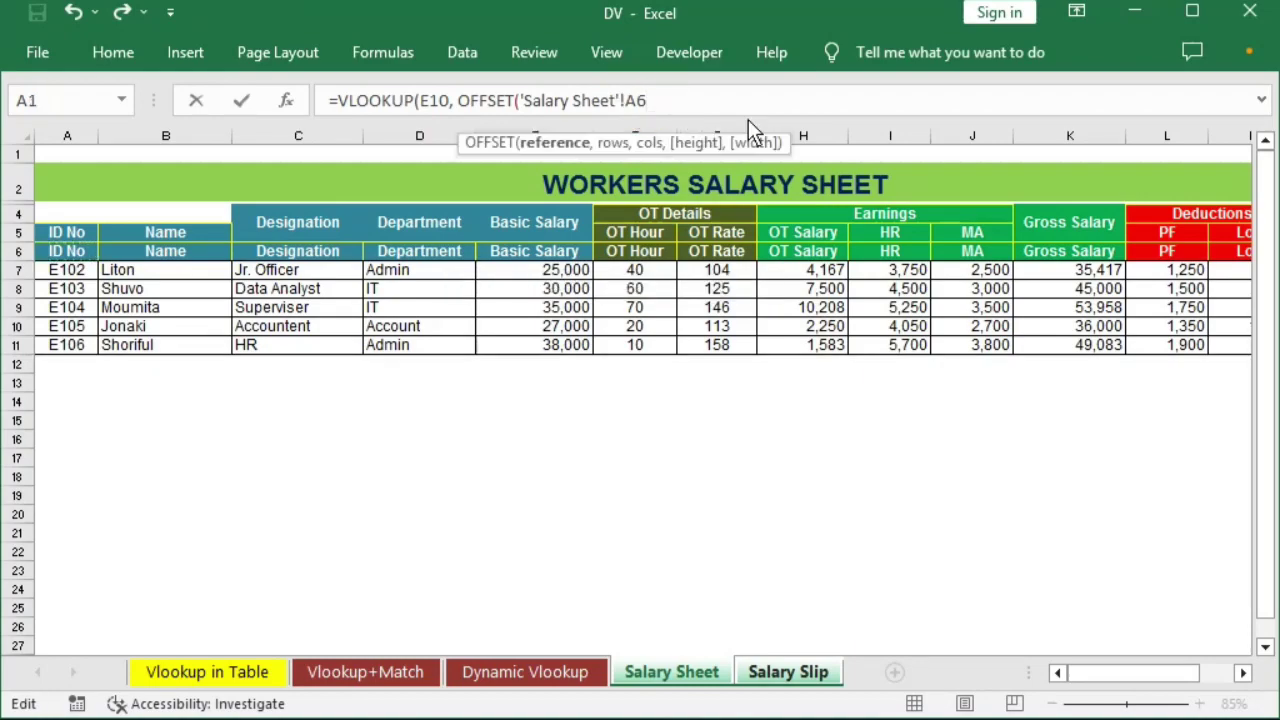
# - Give OFFSET row offset 1, column offset 0 and height COUNTA('Salary Sheet'!A:A)
pyautogui.write(',')
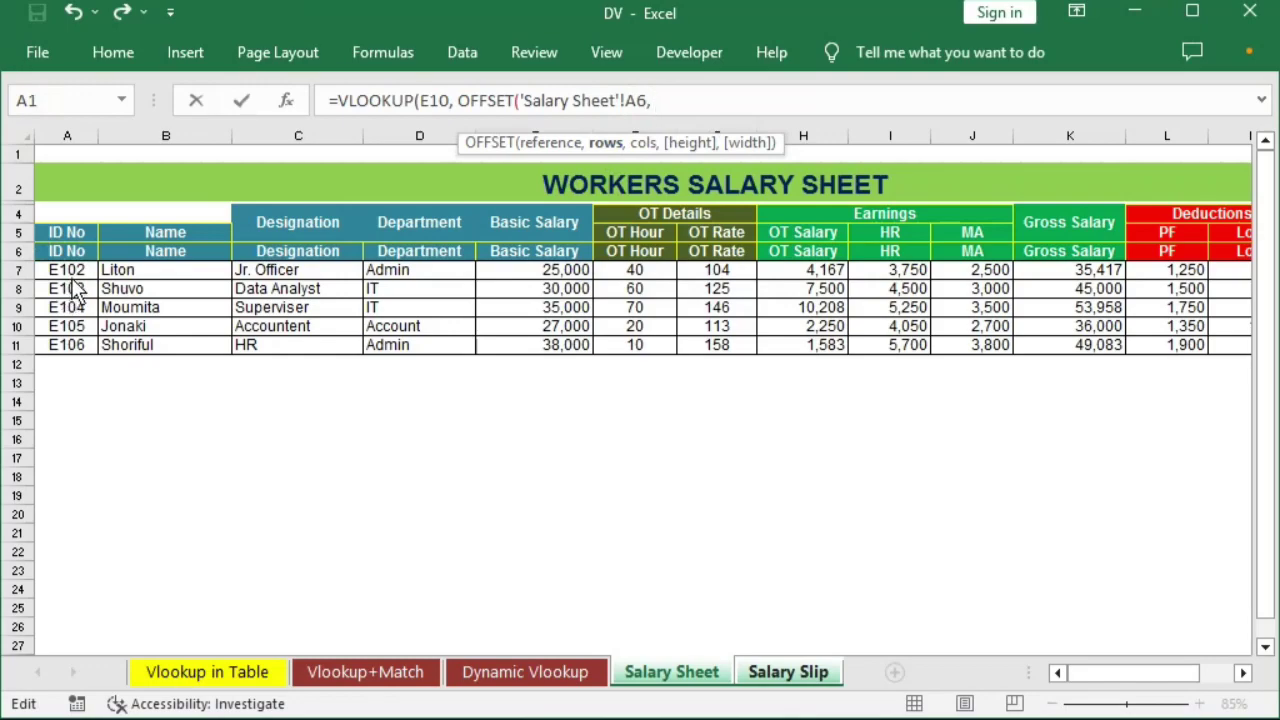
pyautogui.write(' 1,')
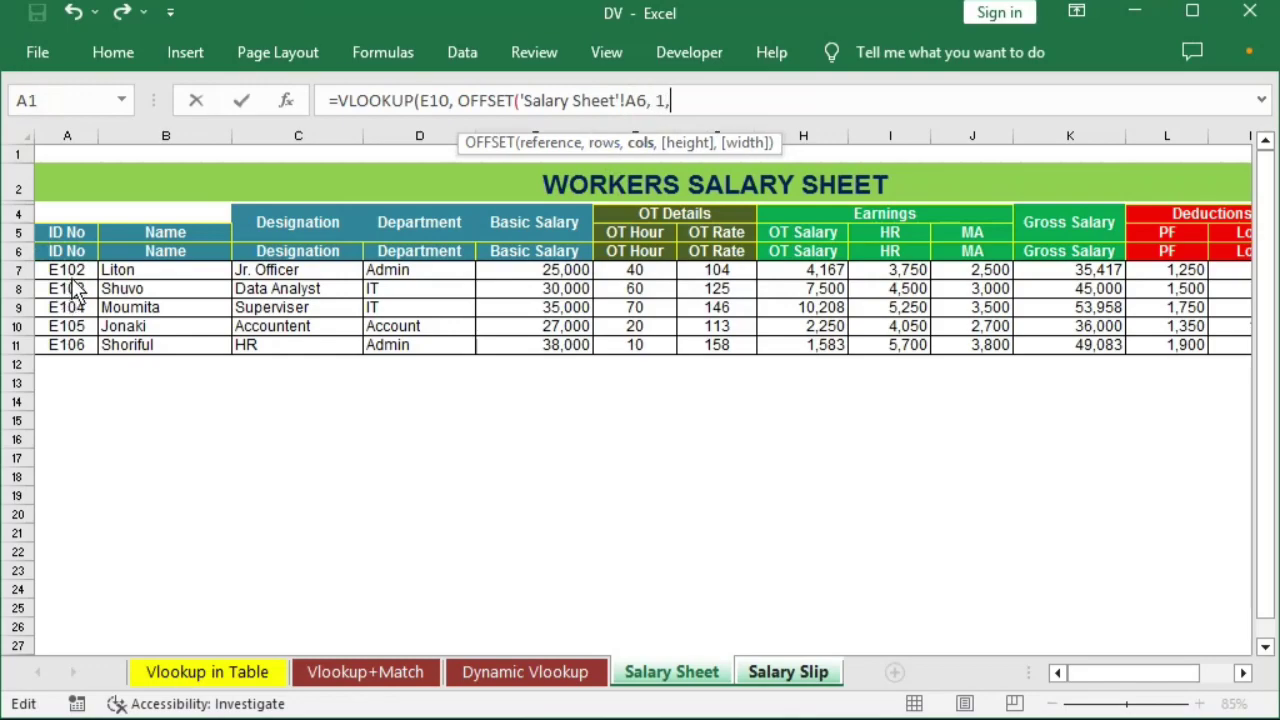
pyautogui.write('0, ')
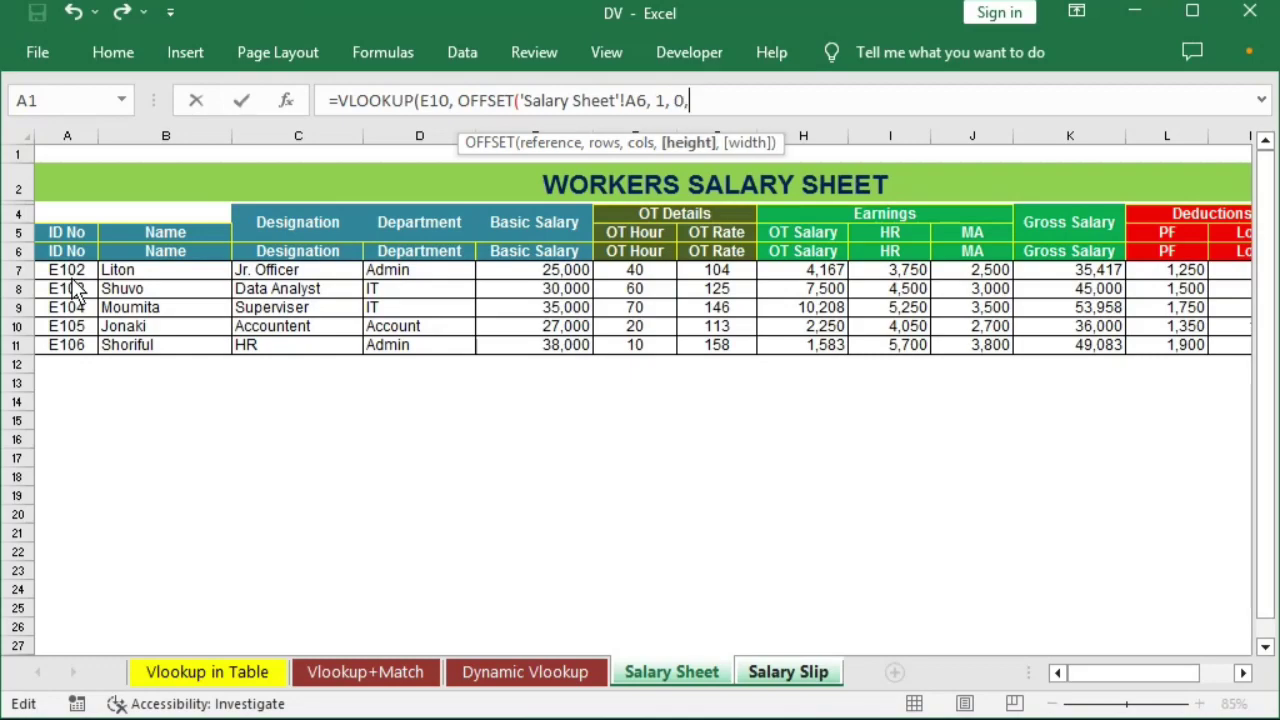
pyautogui.write('counta')
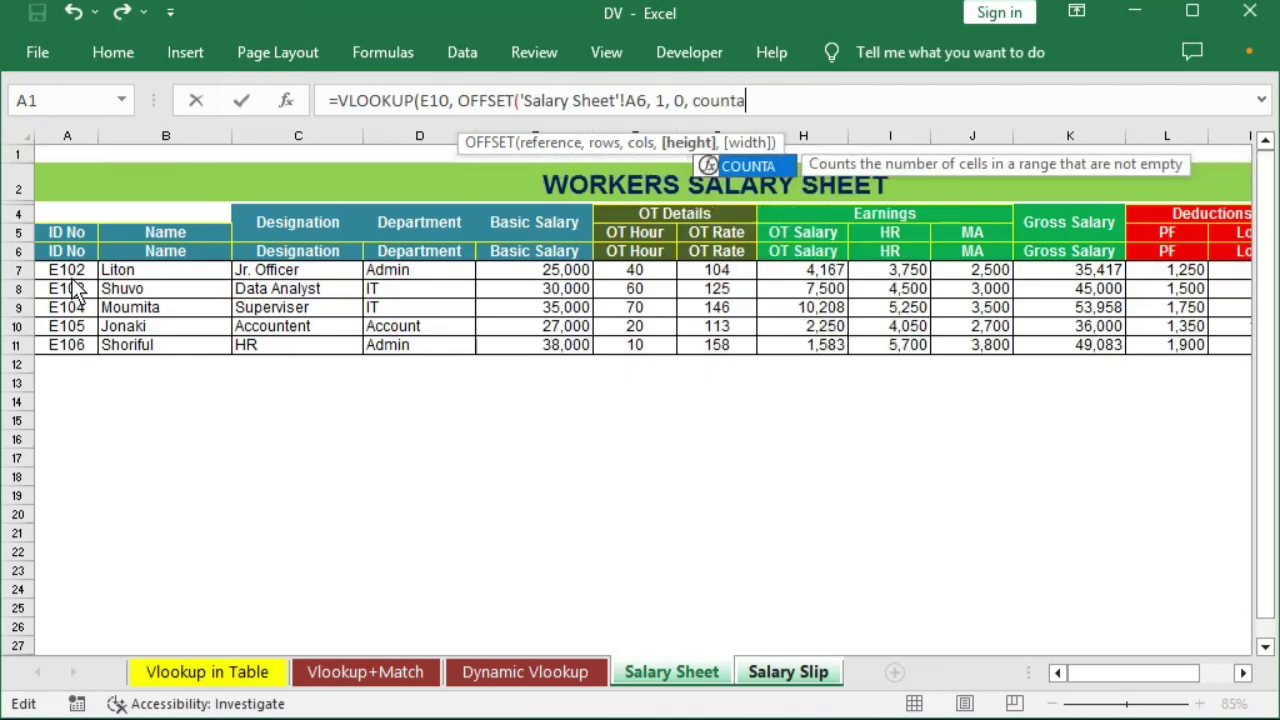
pyautogui.press('Tab')
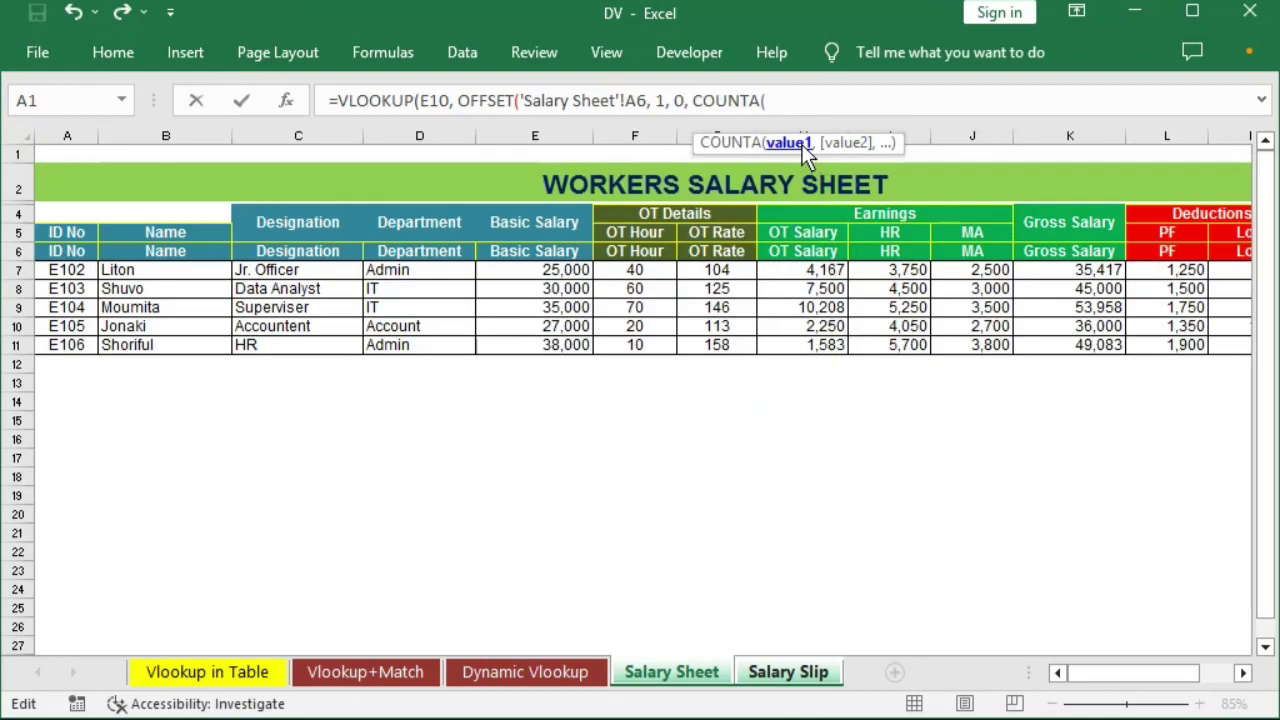
pyautogui.click(70, 137)
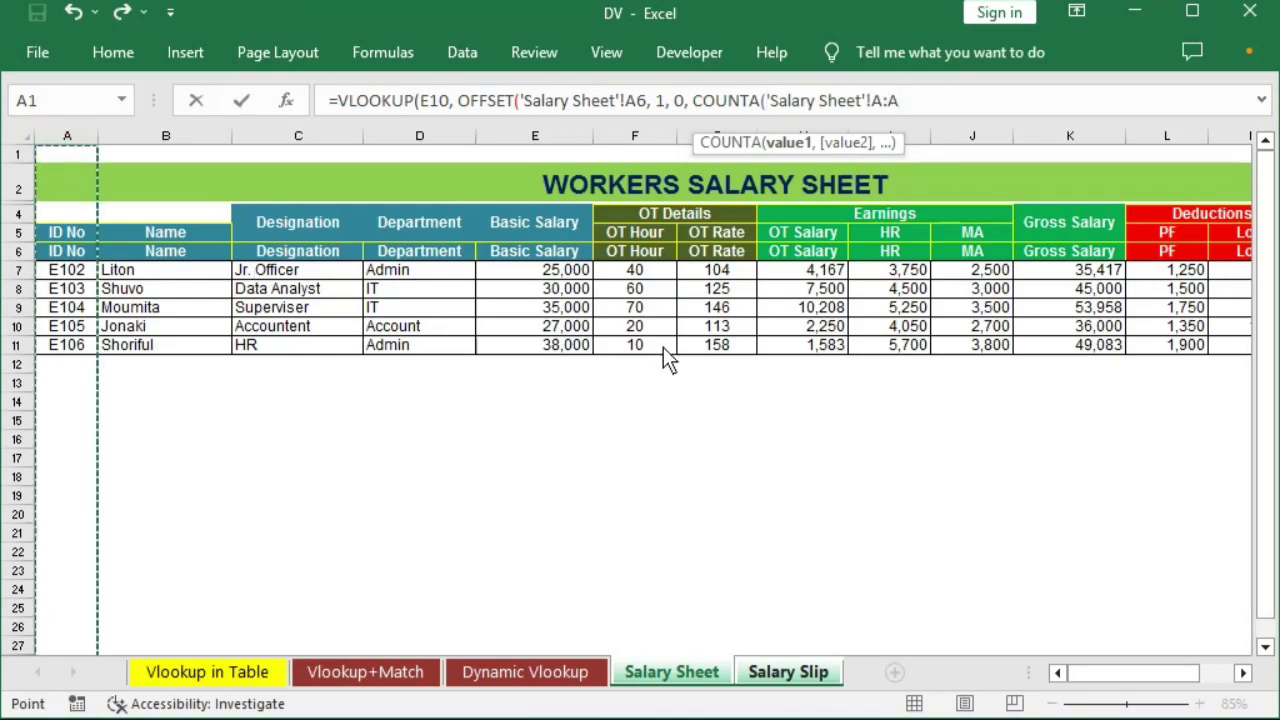
pyautogui.write('), ')
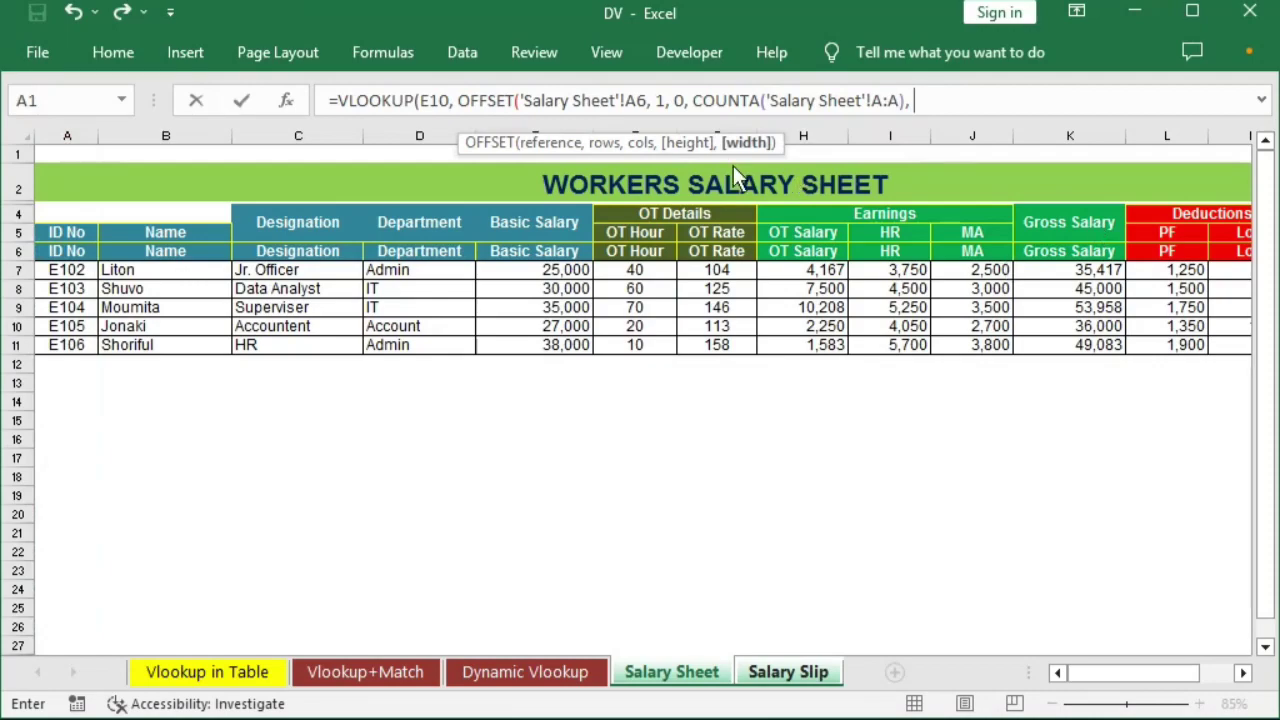
pyautogui.write('counta')
# - Set the OFFSET width to COUNTA('Salary Sheet'!6:6), close the range, and begin MATCH( on the Salary Slip
pyautogui.press('Tab')
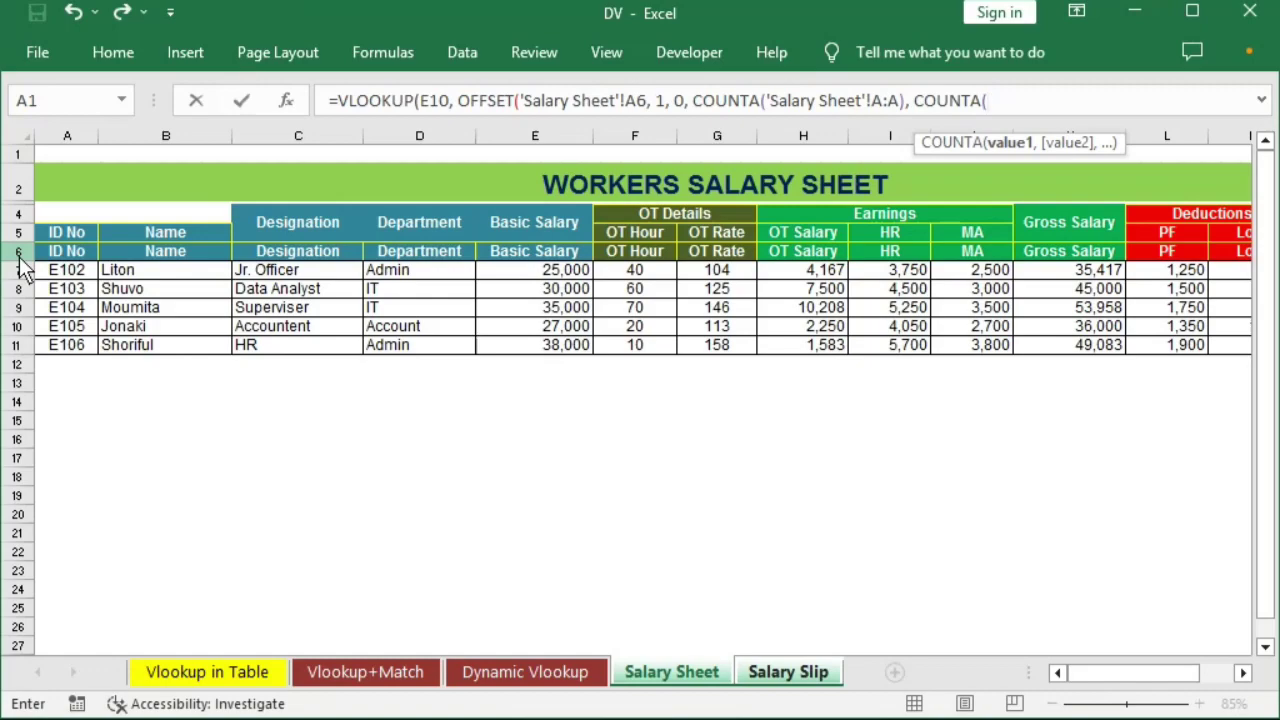
pyautogui.click(18, 254)
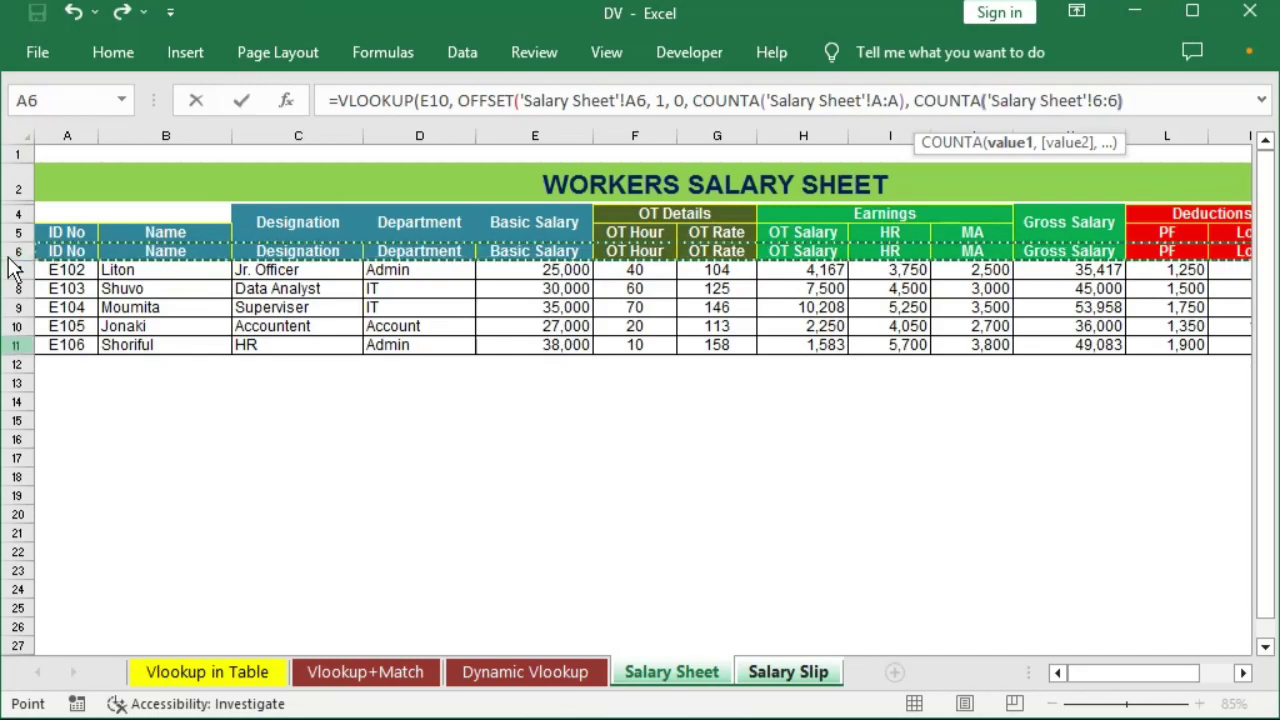
pyautogui.write(')')
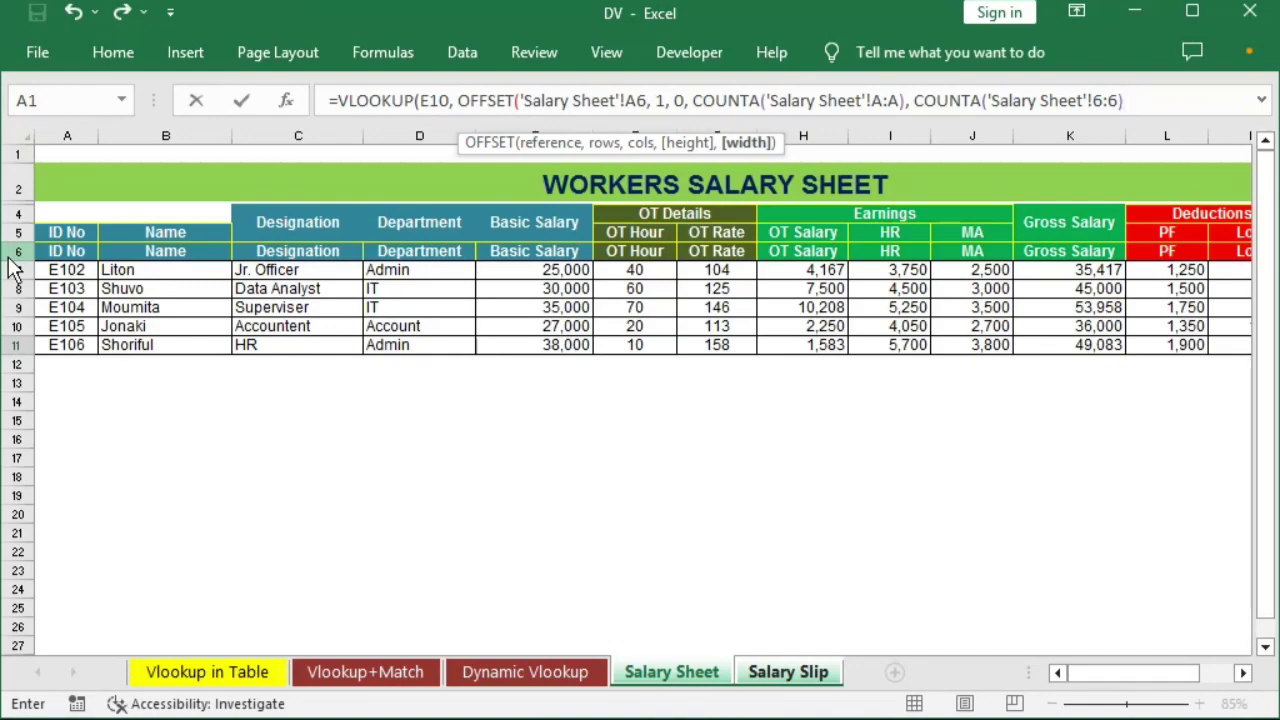
pyautogui.write('),')
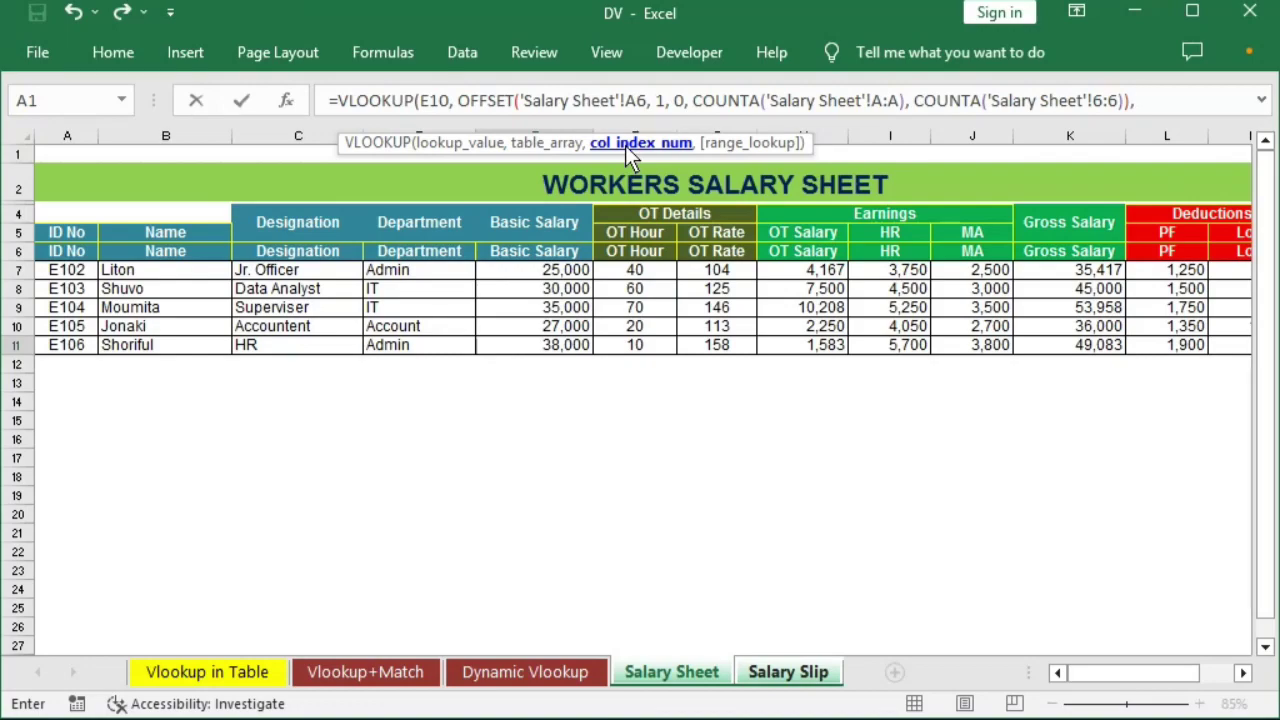
pyautogui.write('match(')
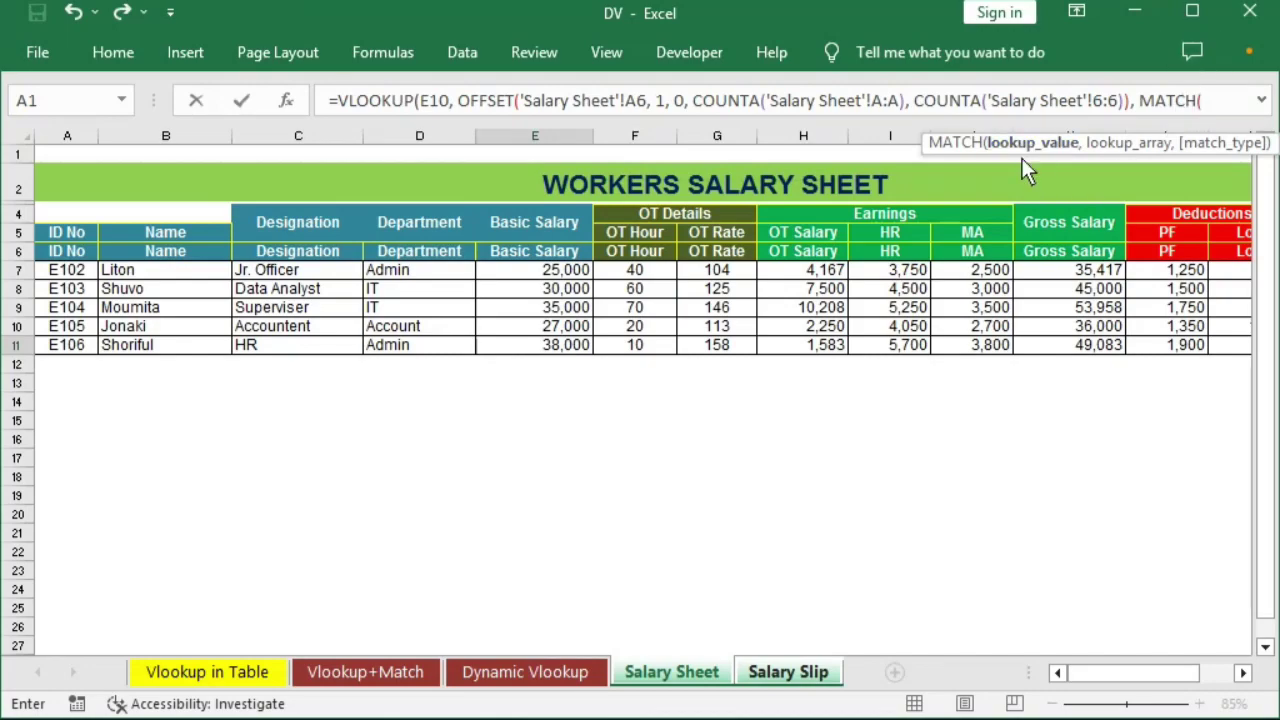
pyautogui.click(795, 674)
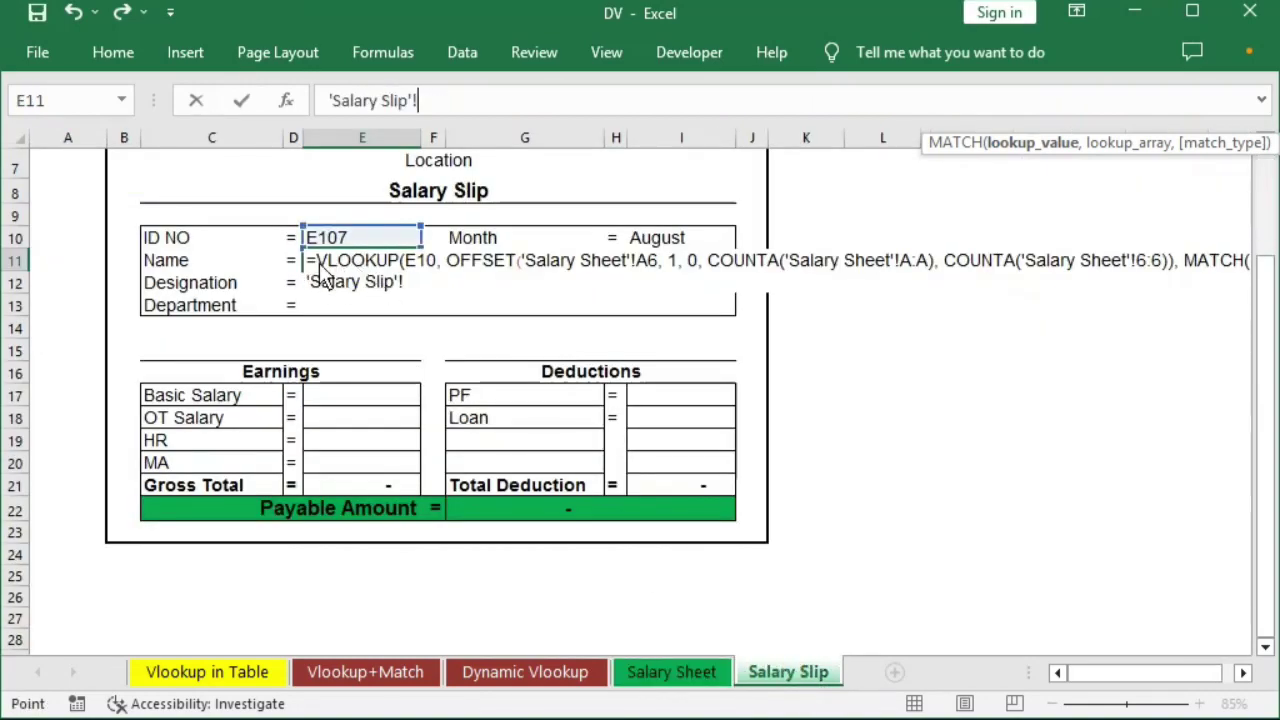
# - Finish E11 as MATCH(C11, 'Salary Sheet'!6:6, 0) with exact-match 0, and enter the formula
pyautogui.click(183, 268)
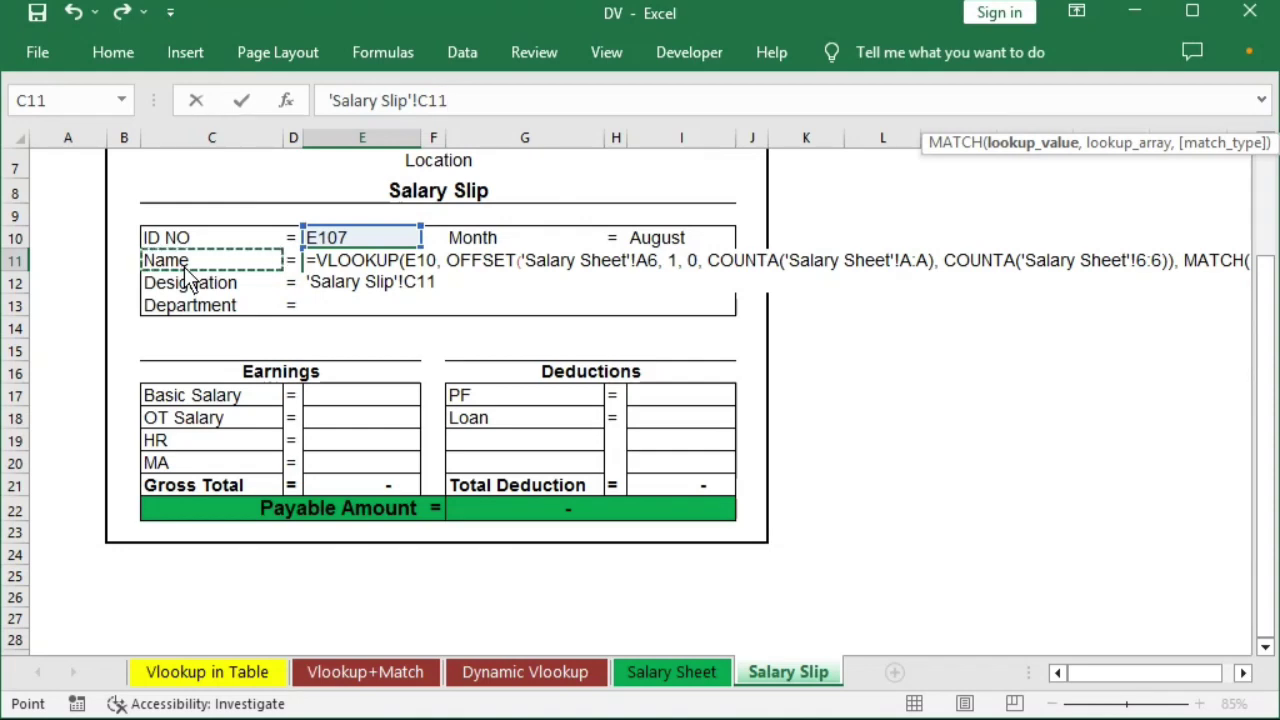
pyautogui.write(',')
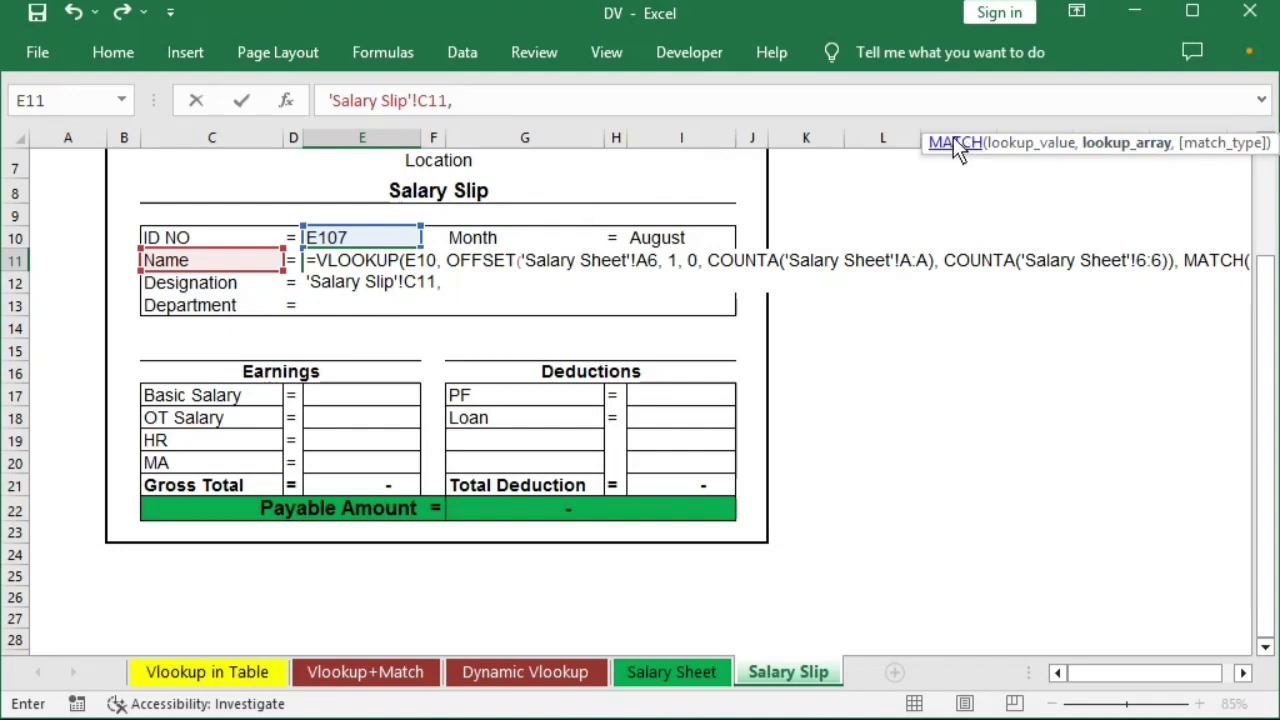
pyautogui.moveTo(1219, 146); pyautogui.dragTo(715, 143)
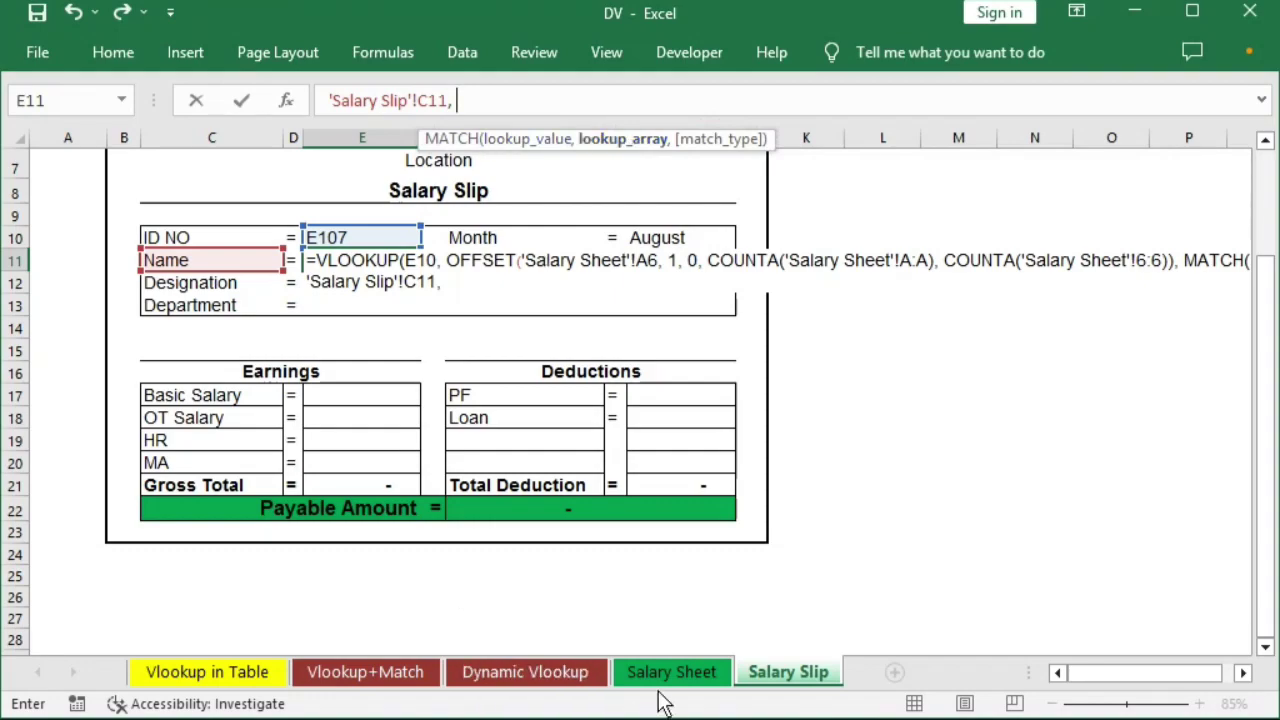
pyautogui.click(690, 672)
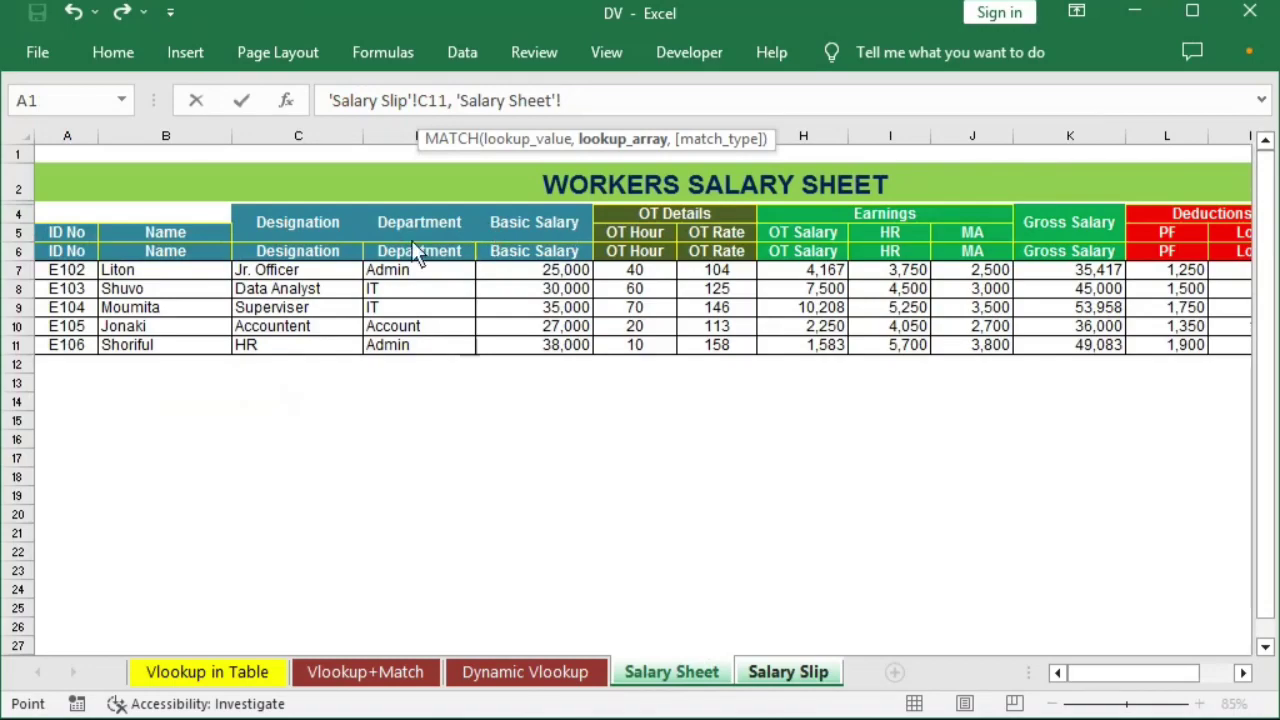
pyautogui.click(20, 251)
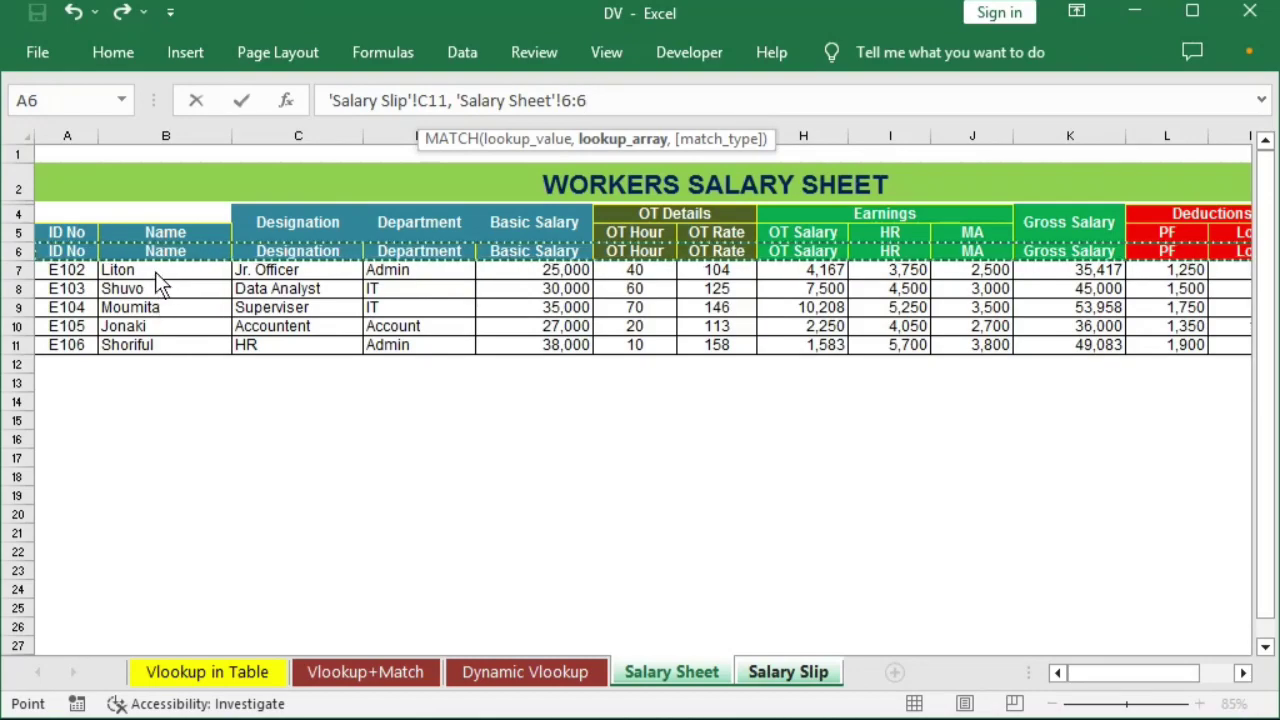
pyautogui.write(',')
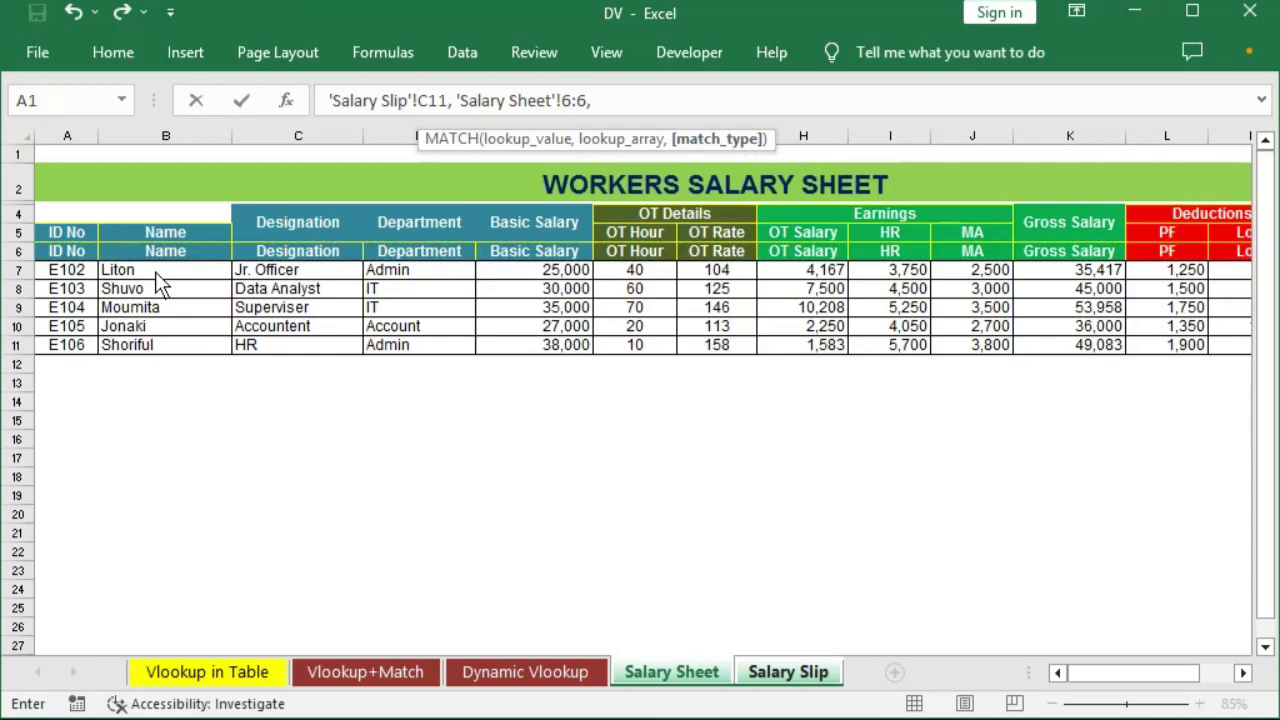
pyautogui.write(' 0)')
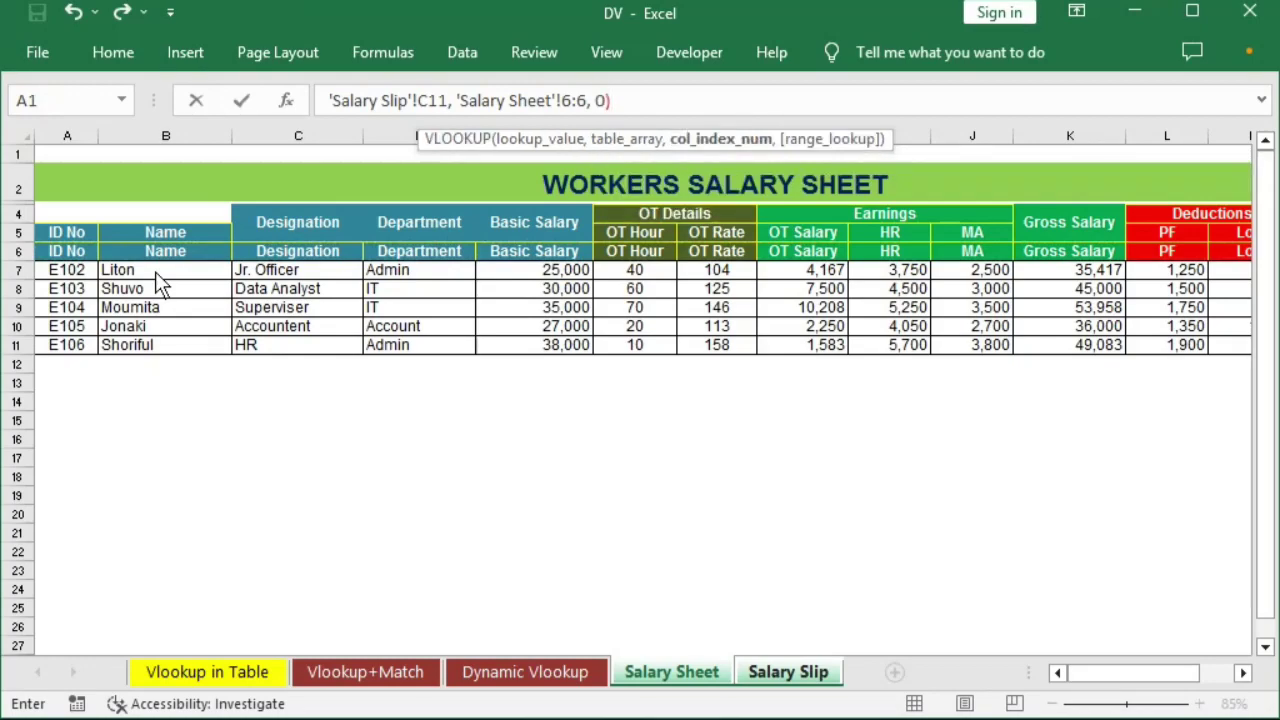
pyautogui.write(',')
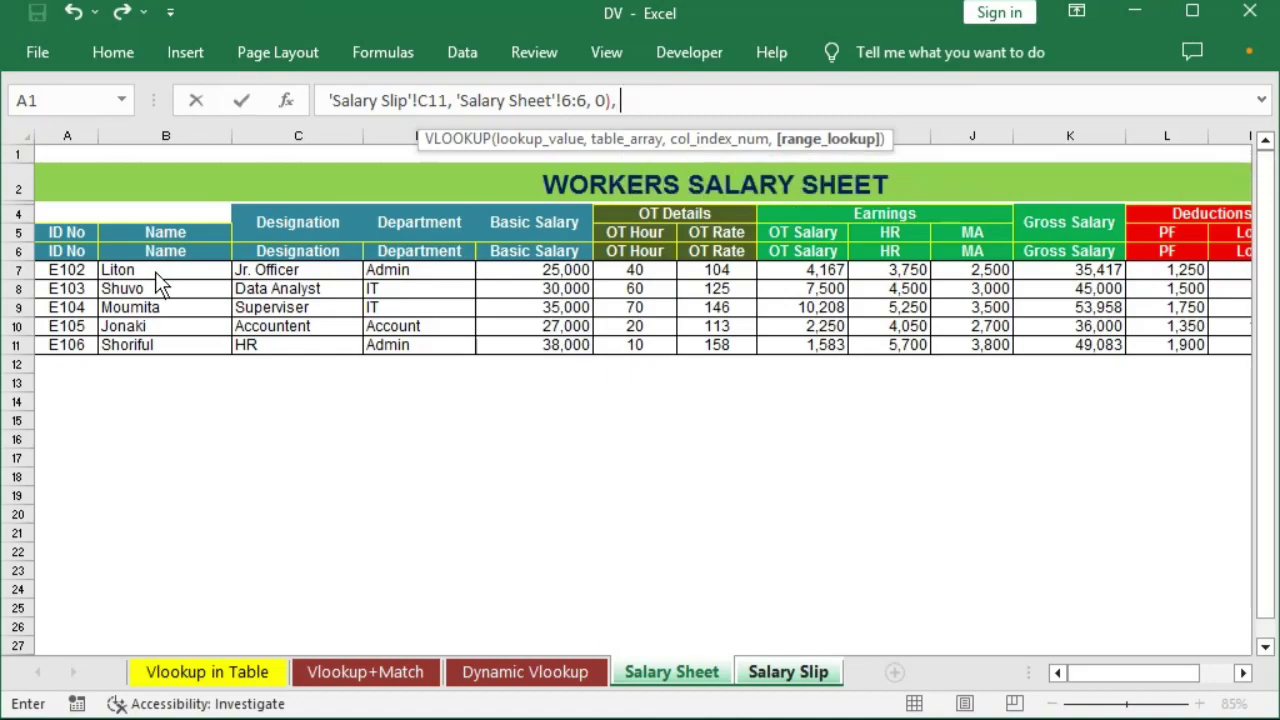
pyautogui.write(' 0)')
pyautogui.press('Return')
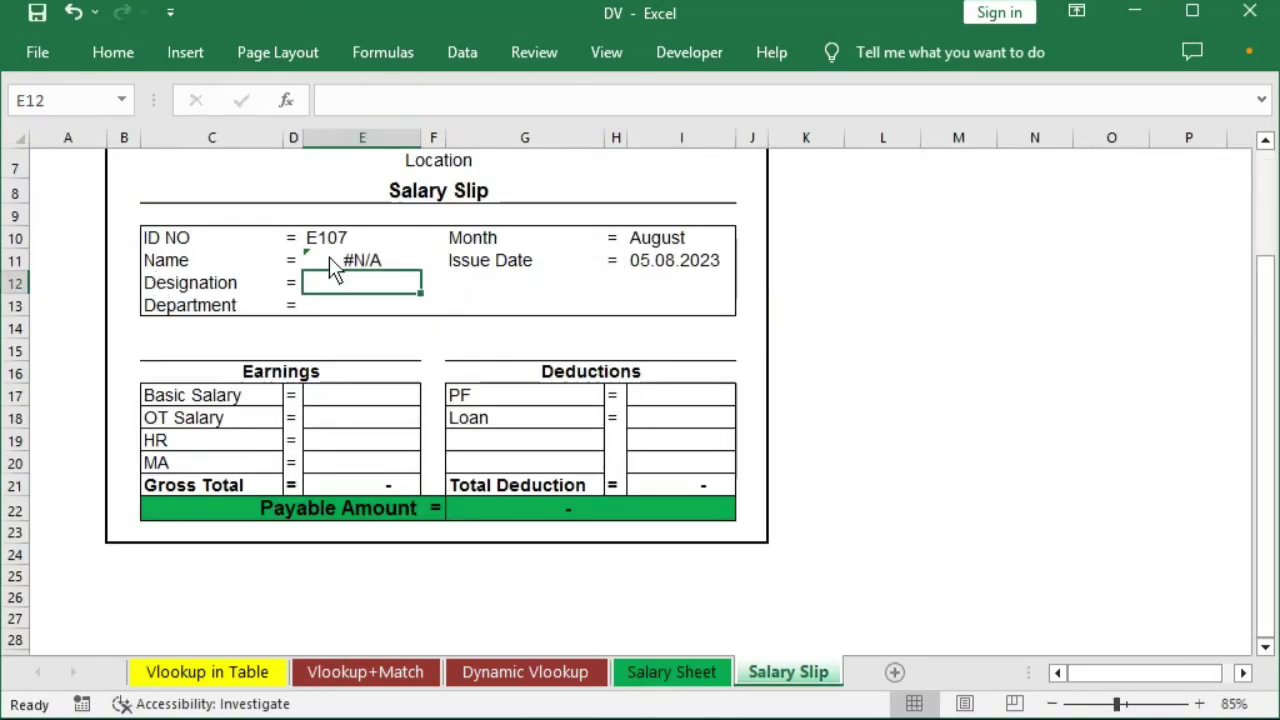
# - Confirm E106 is the last Salary Sheet ID and change the slip's ID NO in E10 to E106
pyautogui.click(331, 258)
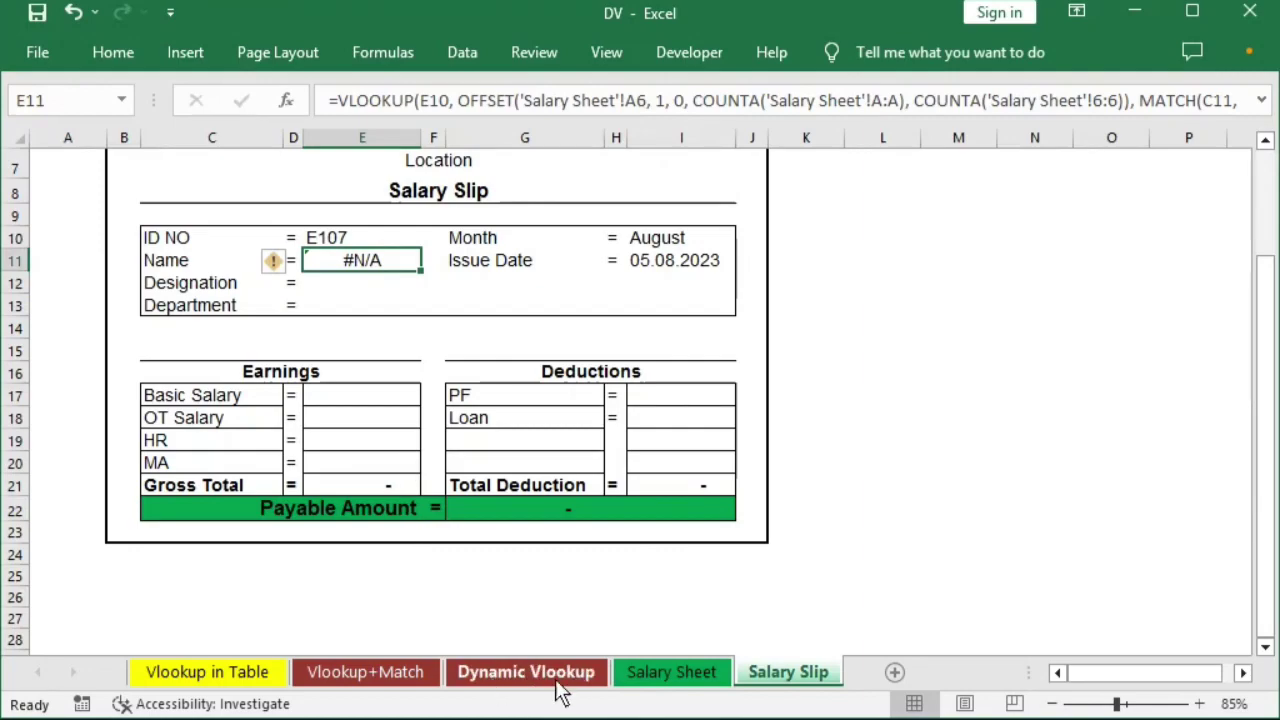
pyautogui.click(625, 688)
pyautogui.click(66, 342)
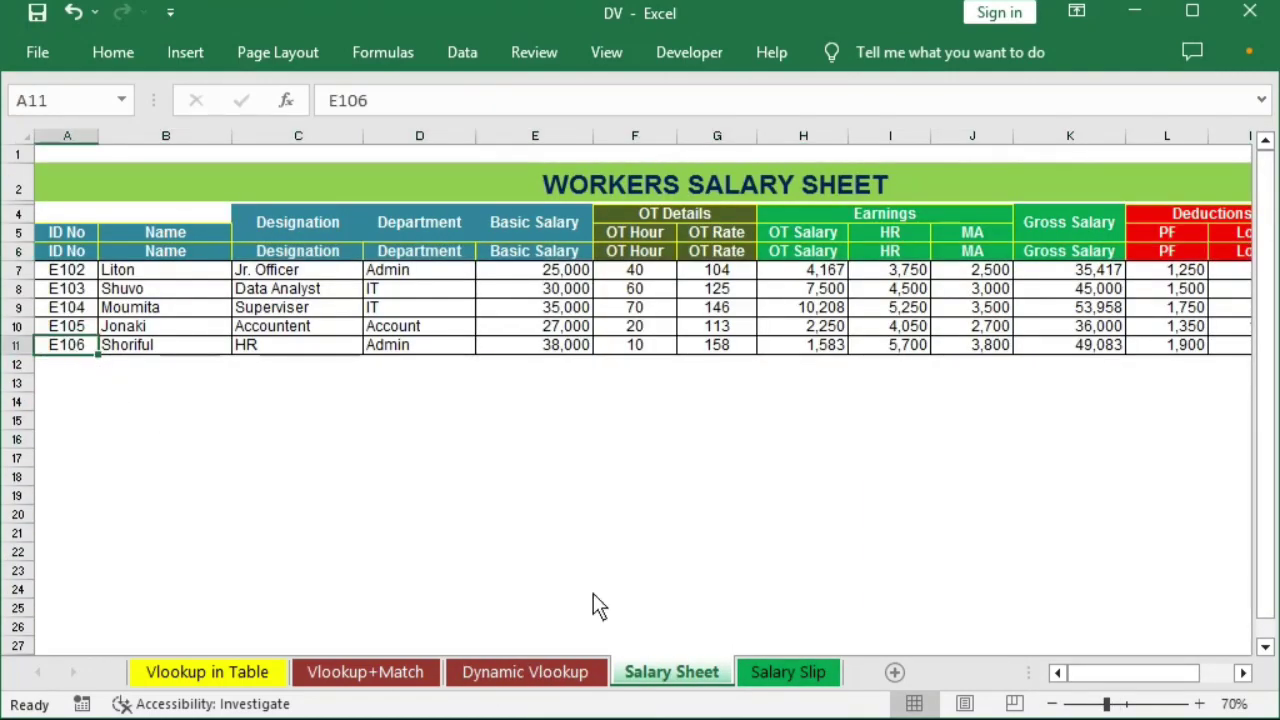
pyautogui.click(805, 671)
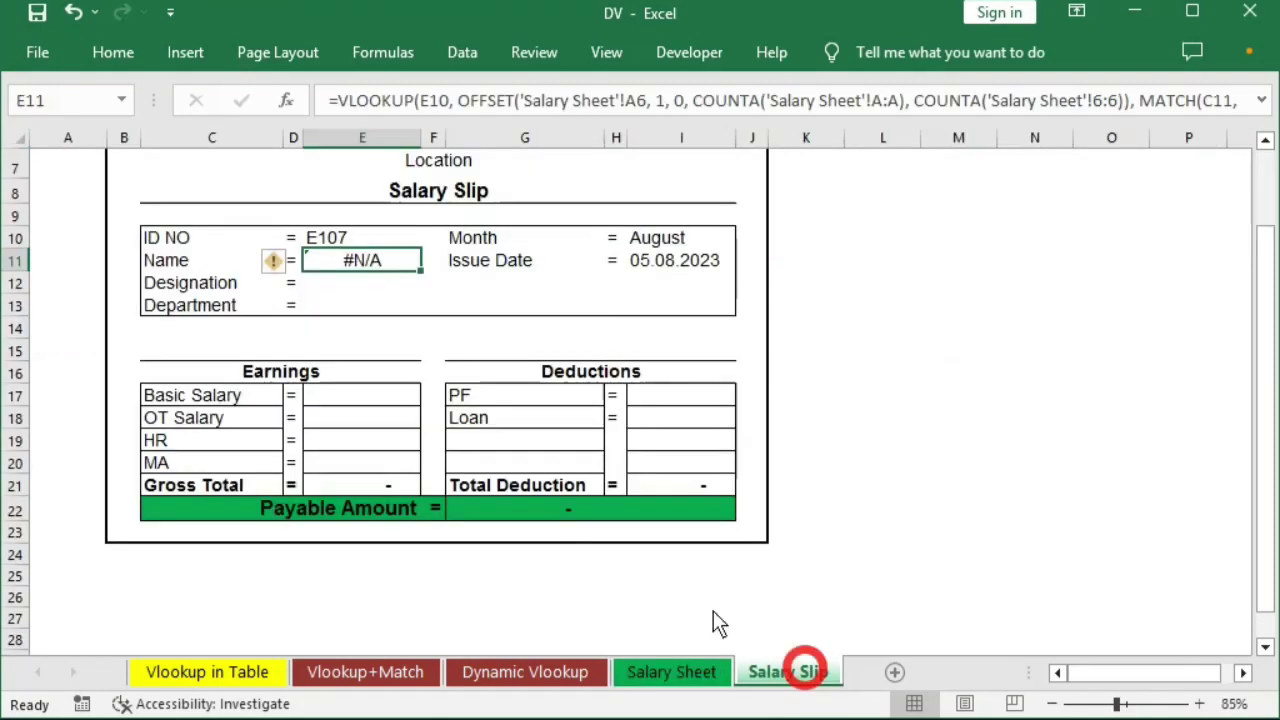
pyautogui.doubleClick(350, 237)
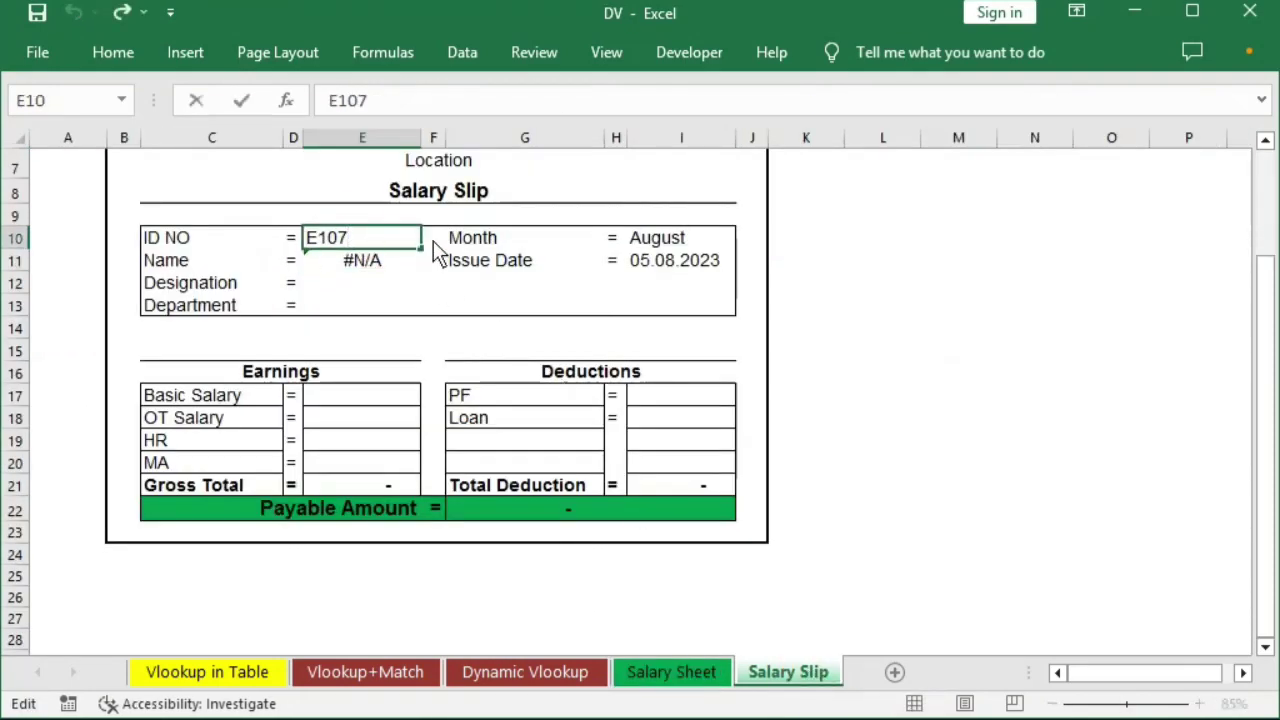
pyautogui.press('BackSpace')
pyautogui.write('6')
pyautogui.press('Return')
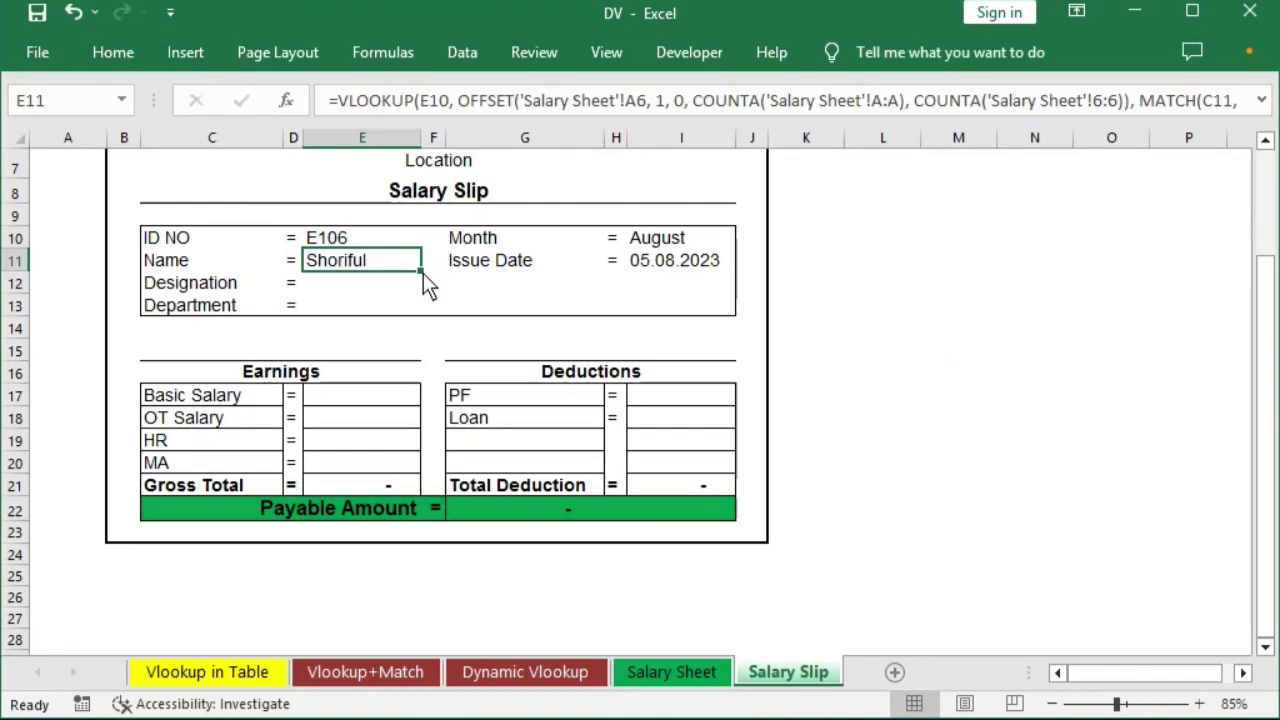
# - Try copying the Name formula from E11 down into E12, then undo it
pyautogui.moveTo(423, 273); pyautogui.dragTo(421, 296)
pyautogui.click(379, 284)
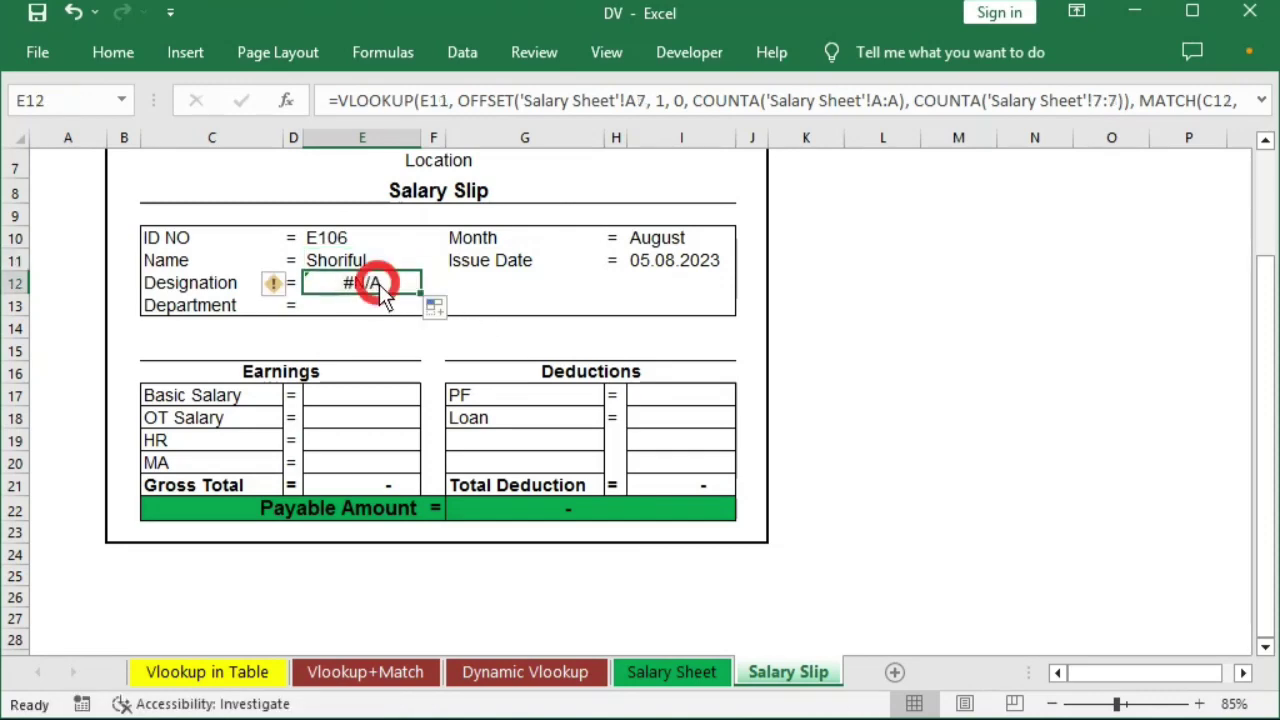
pyautogui.hotkey('ctrl', 'z')
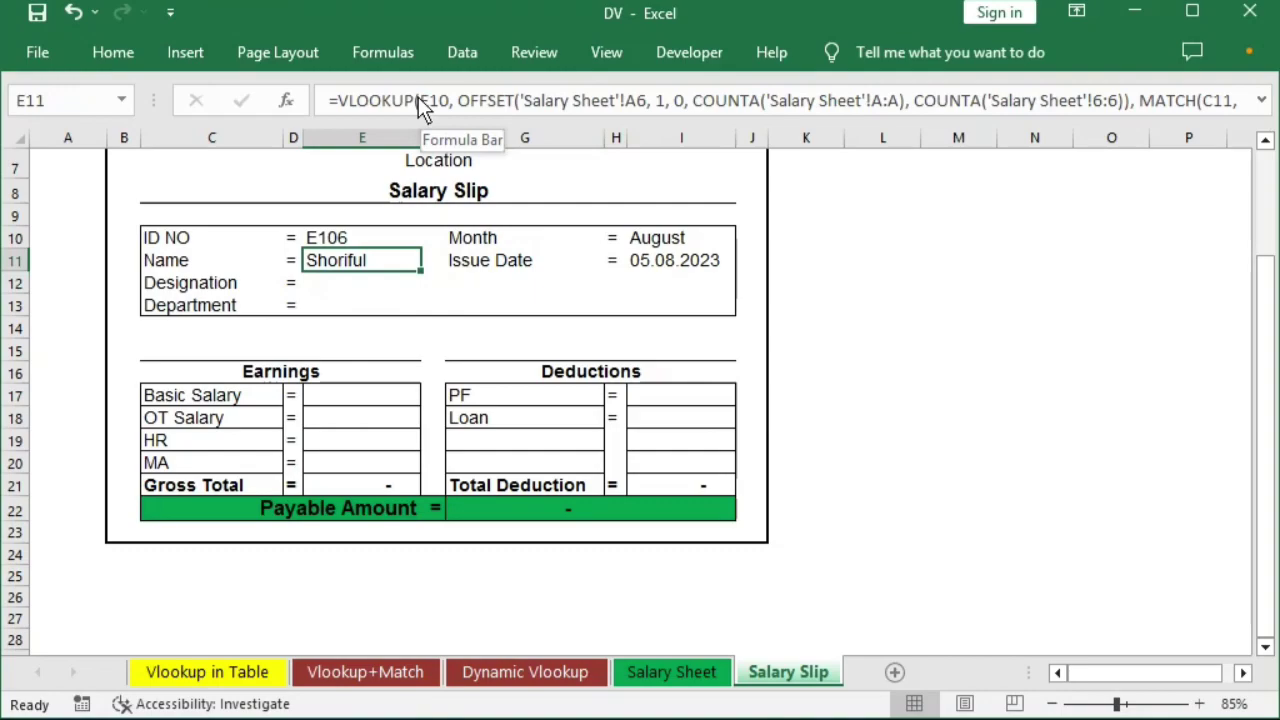
# - Make the E10, A6, A:A and COUNTA 6:6 references in E11 absolute
pyautogui.doubleClick(380, 258)
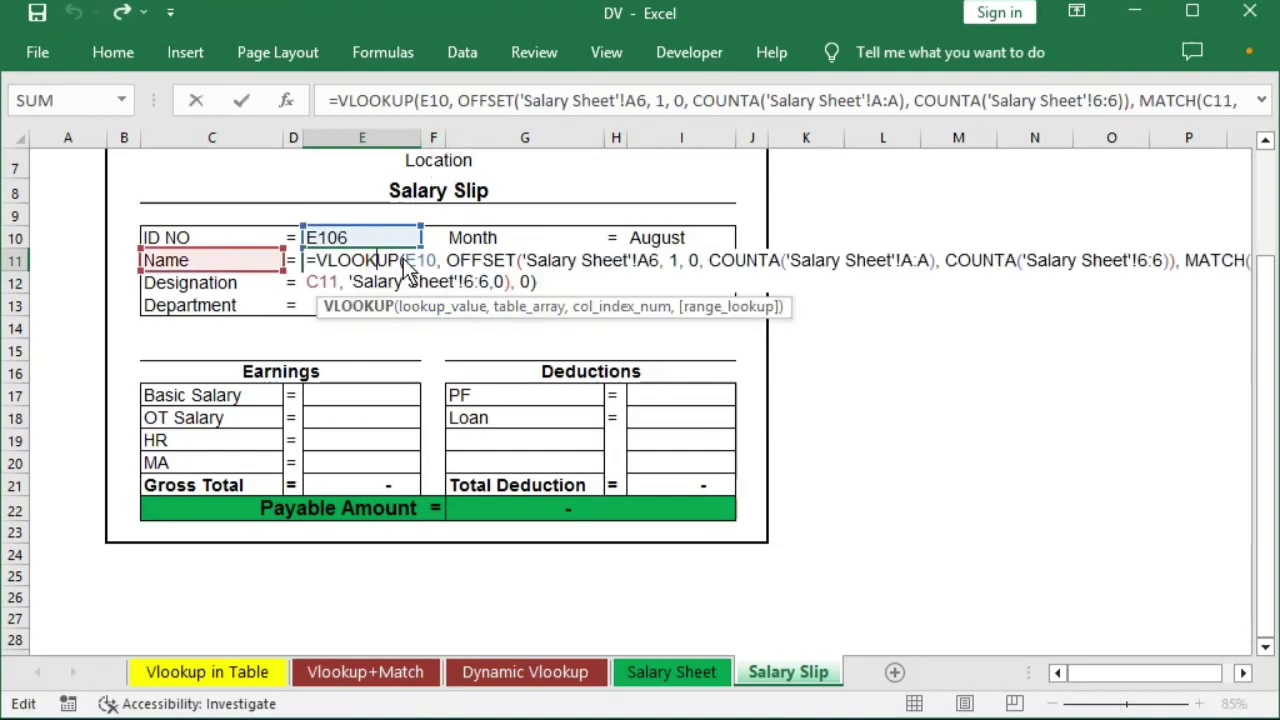
pyautogui.doubleClick(434, 100)
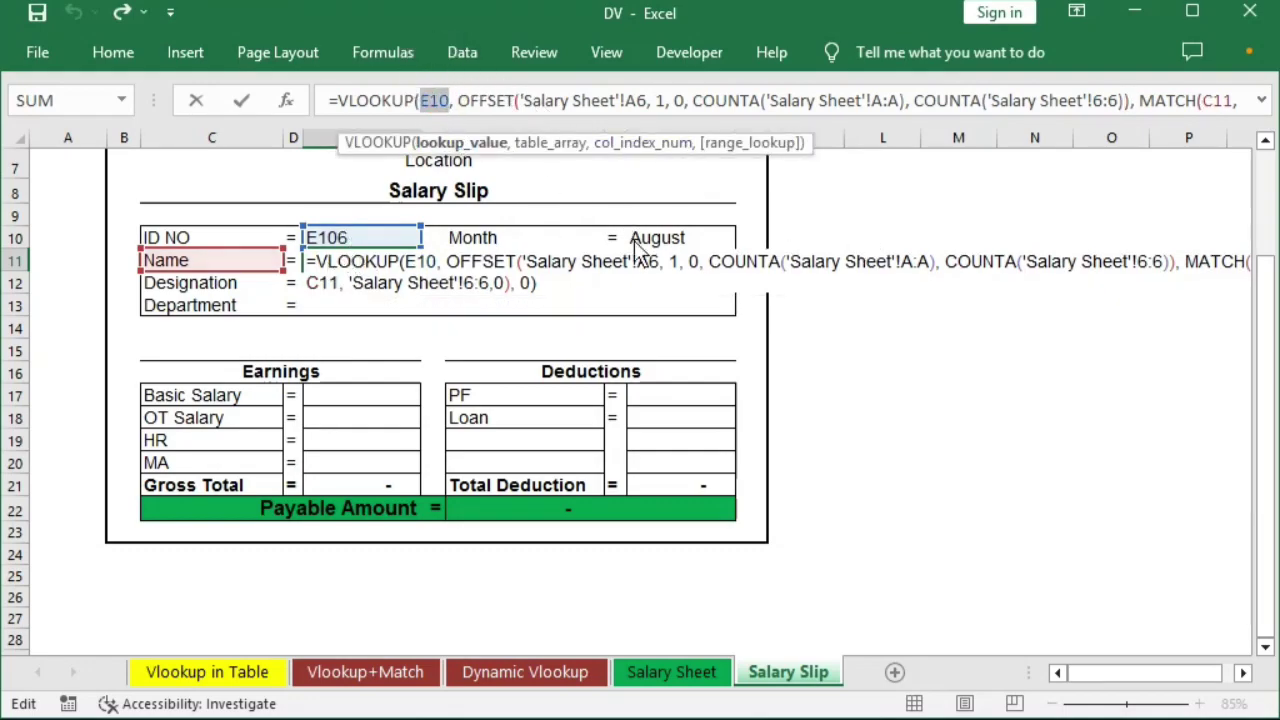
pyautogui.press('F4')
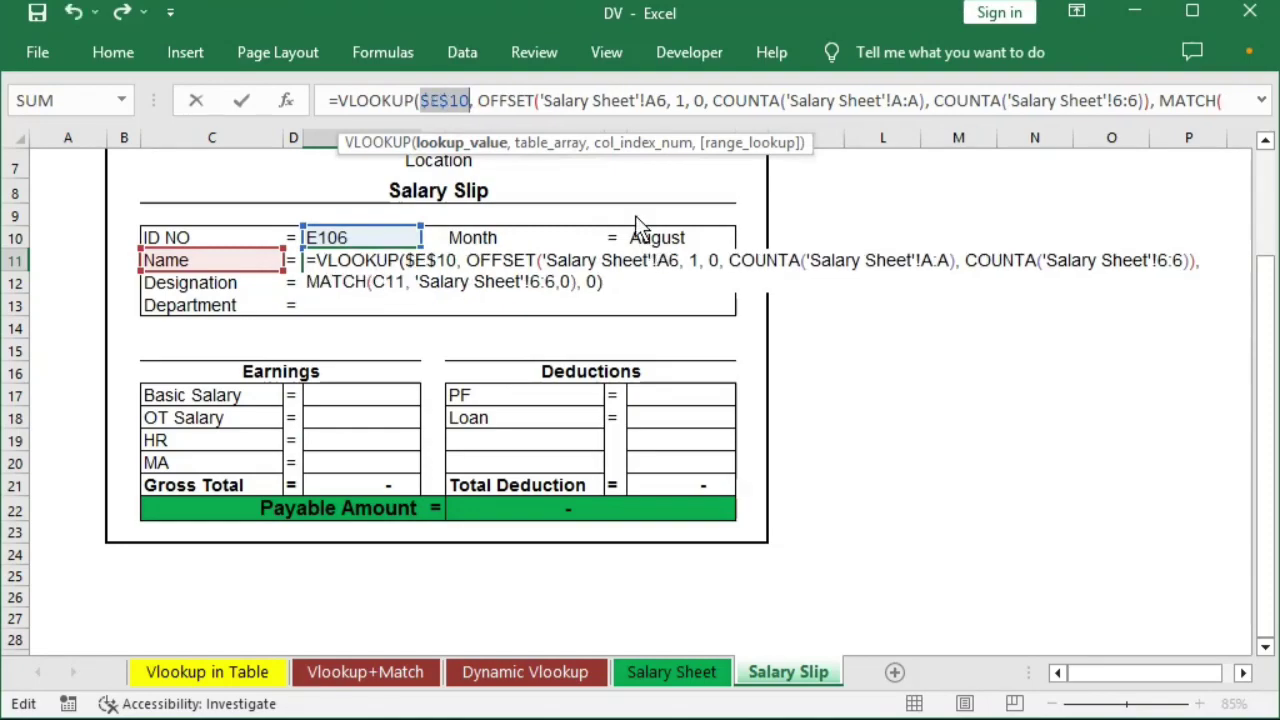
pyautogui.doubleClick(656, 100)
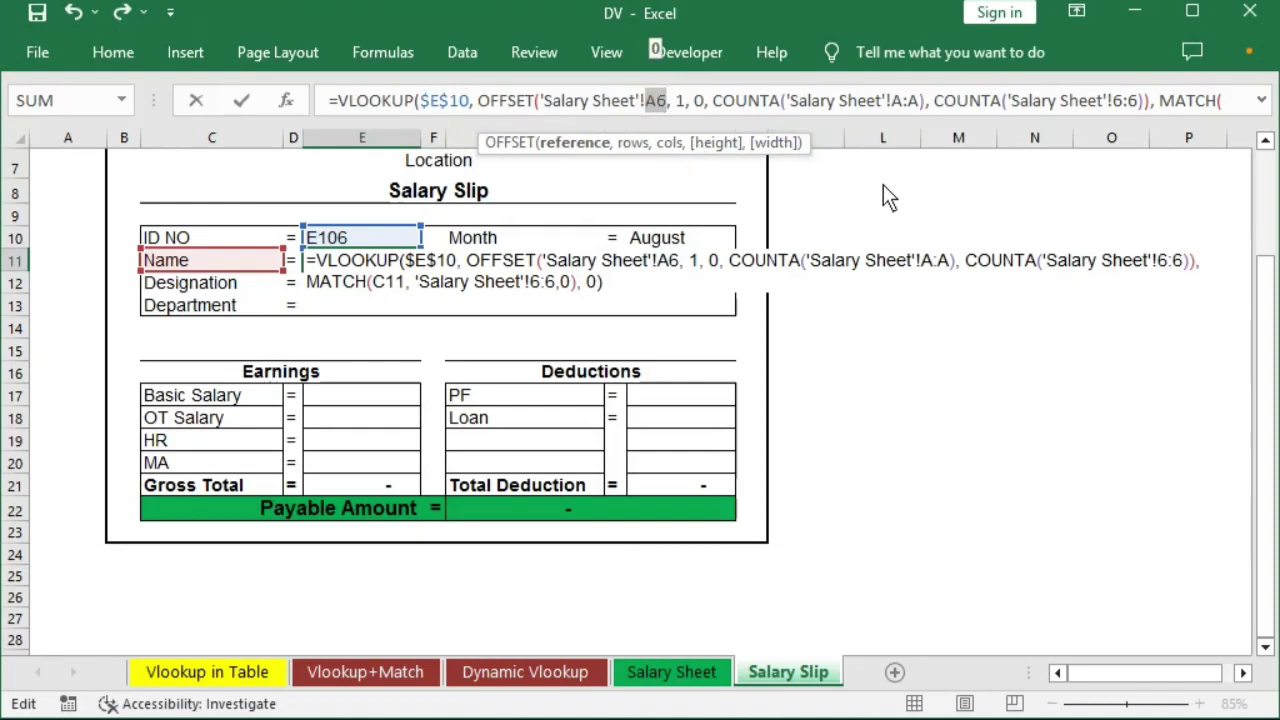
pyautogui.press('F4')
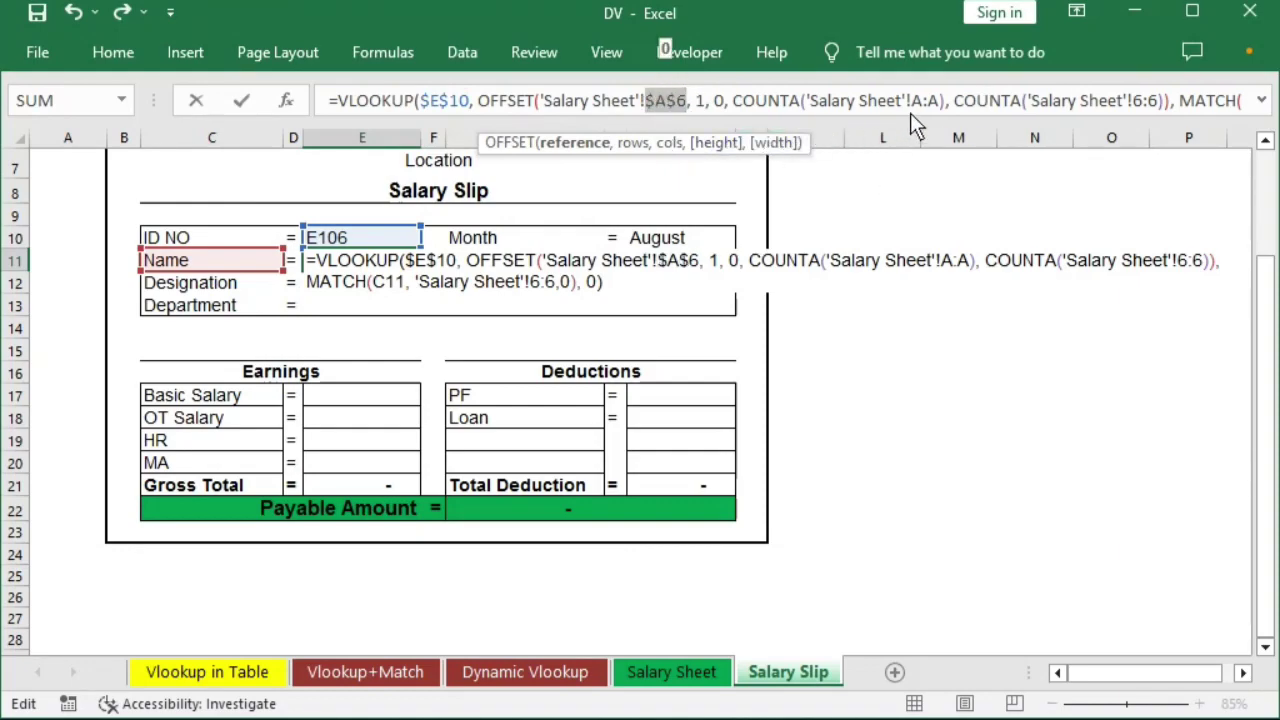
pyautogui.moveTo(909, 105); pyautogui.dragTo(934, 106)
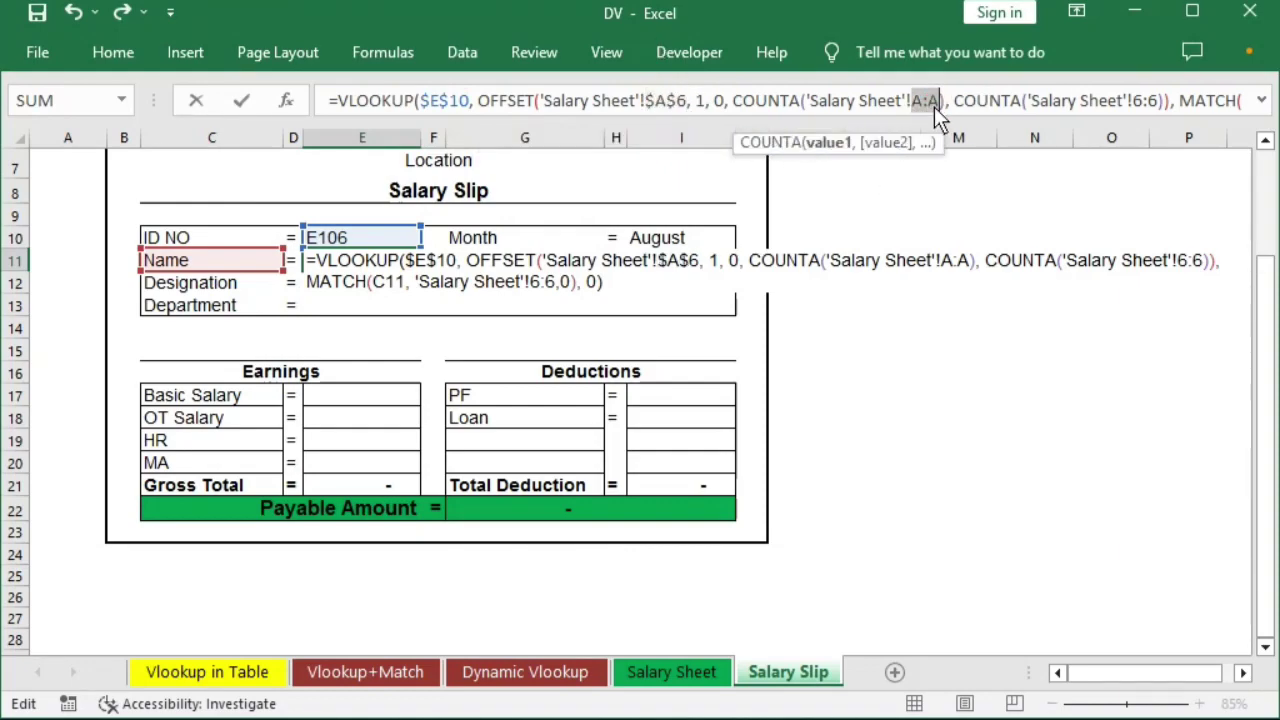
pyautogui.press('F4')
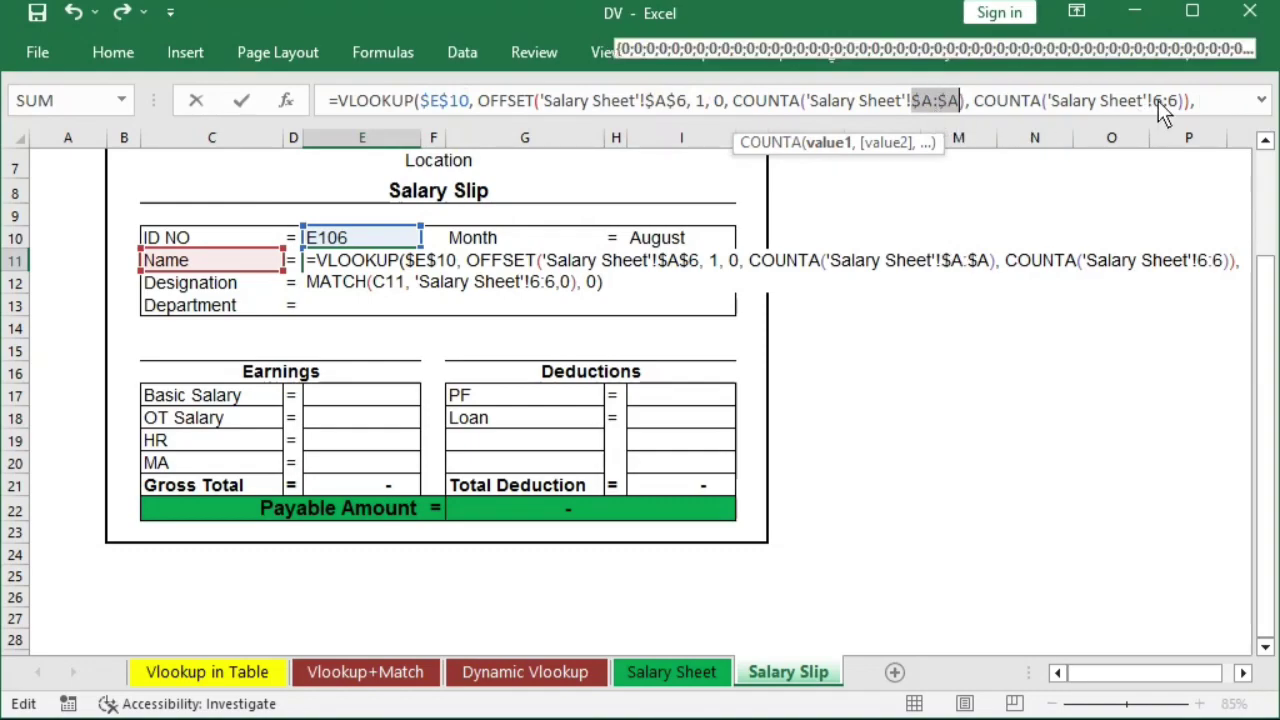
pyautogui.moveTo(1154, 100); pyautogui.dragTo(1165, 106)
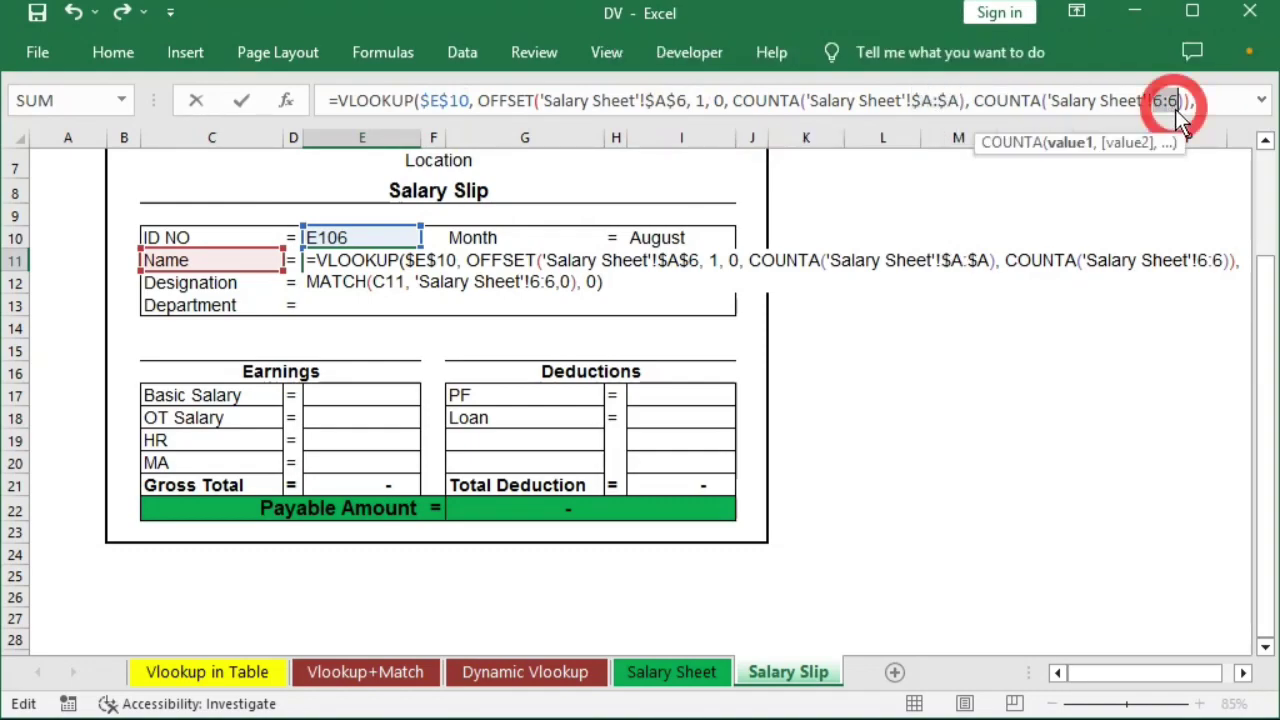
pyautogui.press('F4')
# - Lock MATCH's header row as 'Salary Sheet'!$6:$6 and commit the Name formula
pyautogui.press('Right')
pyautogui.press('Right')
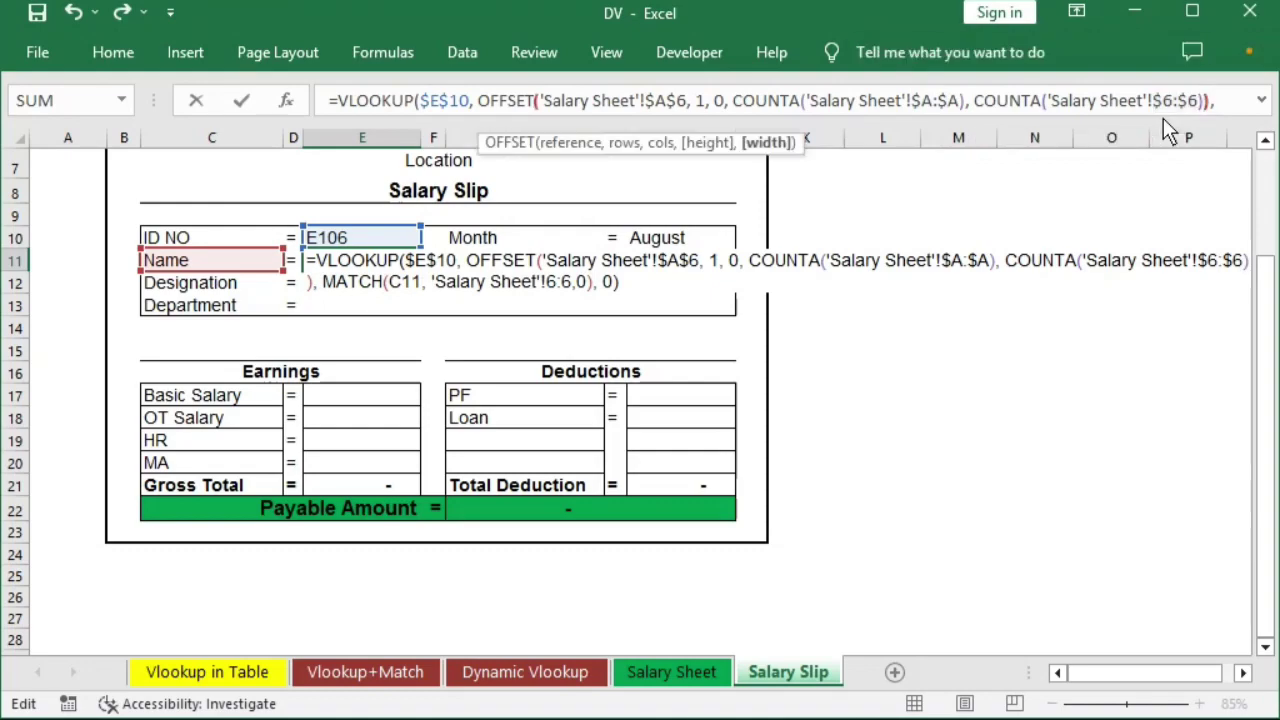
pyautogui.press('Right')
pyautogui.press('Right')
pyautogui.press('Right')
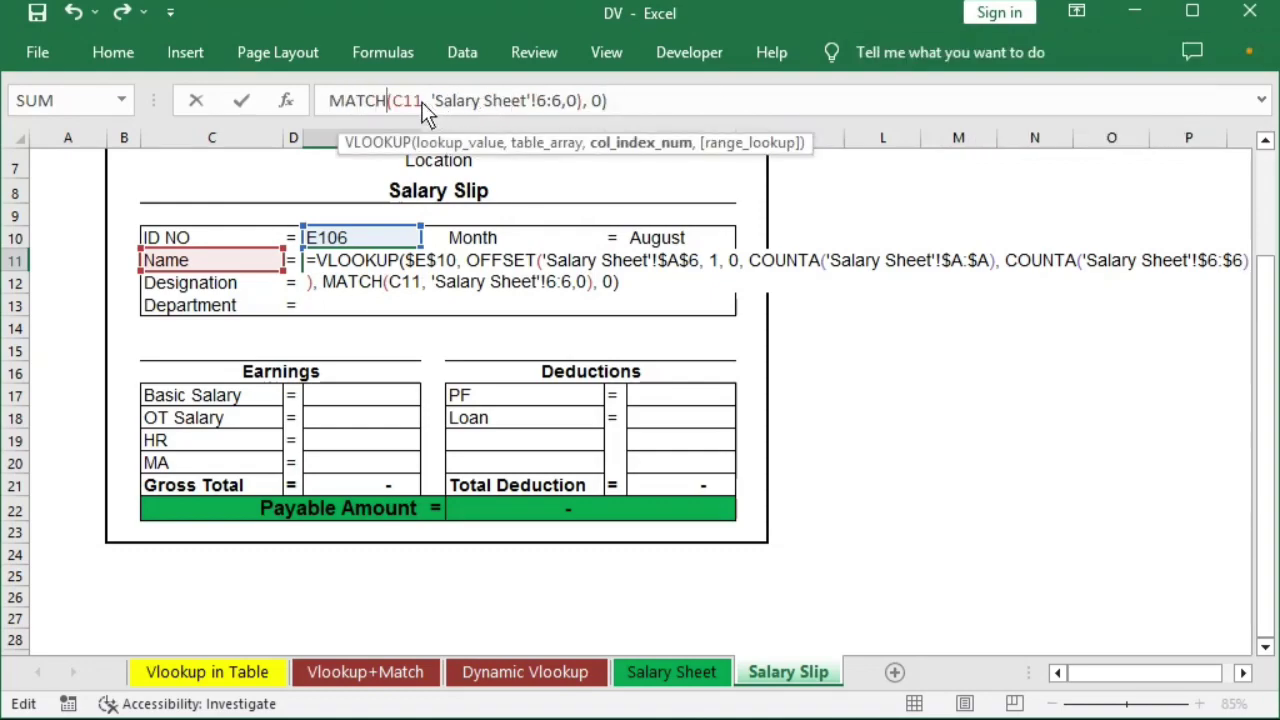
pyautogui.press('Right')
pyautogui.press('Right')
pyautogui.press('Right')
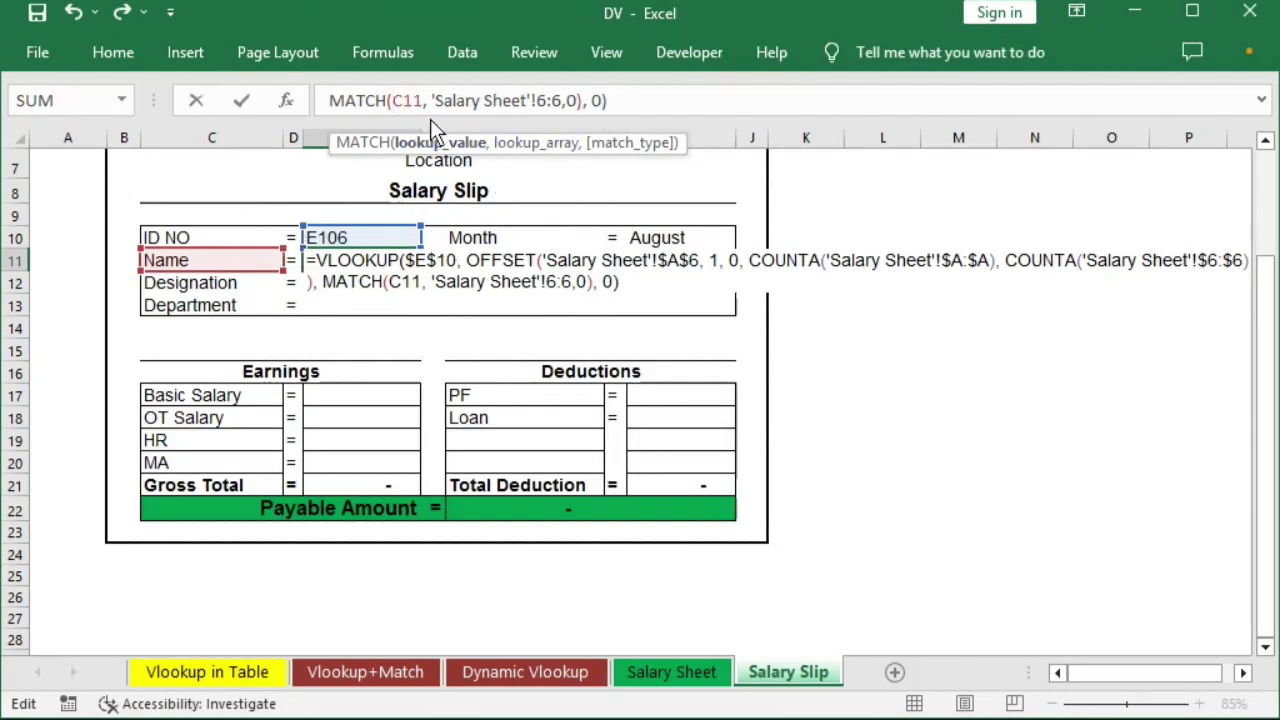
pyautogui.moveTo(422, 103); pyautogui.dragTo(393, 103)
pyautogui.moveTo(537, 100); pyautogui.dragTo(561, 100)
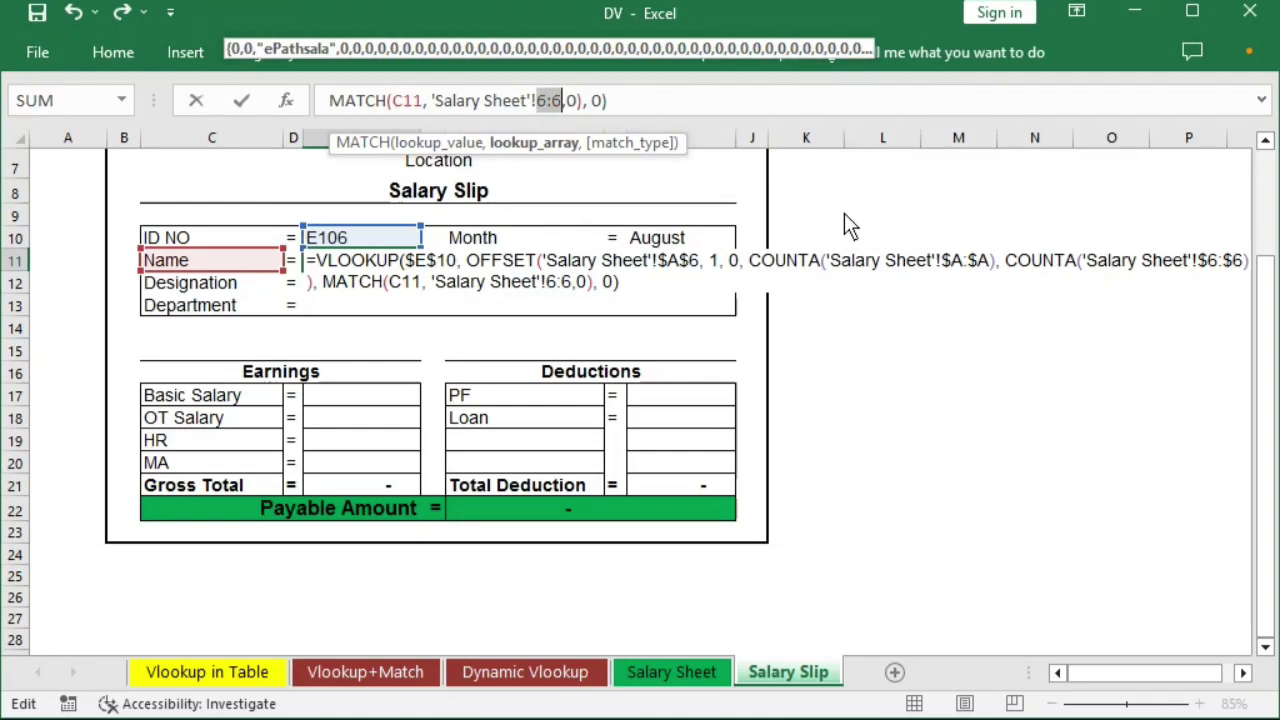
pyautogui.press('F4')
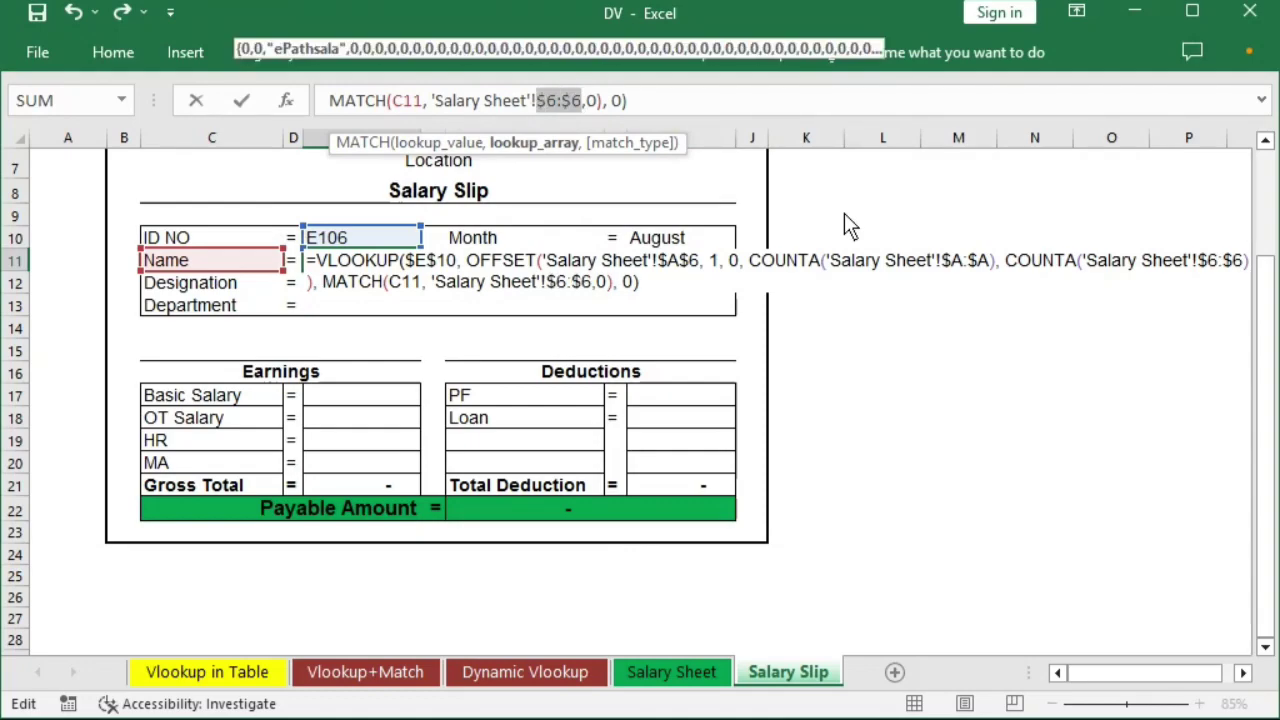
pyautogui.press('Return')
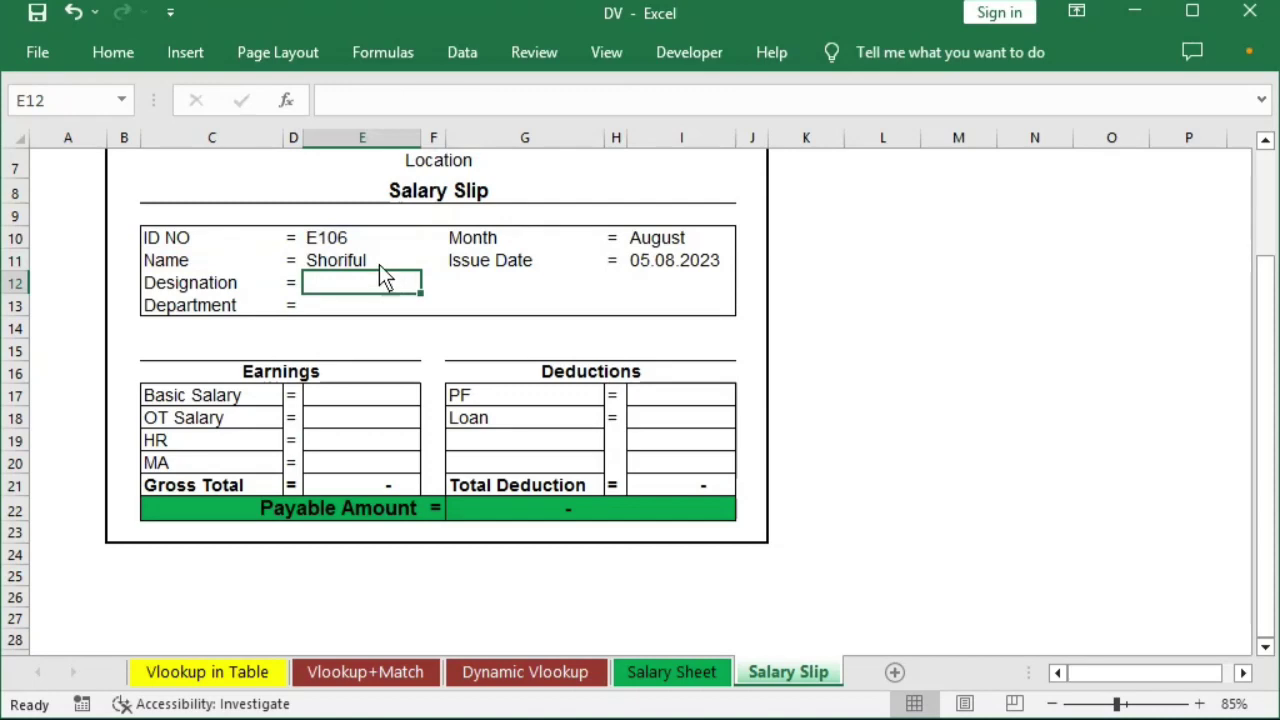
# - Copy the E11 formula and select E12:E13, E17:E20 and I17:I18 as destinations
pyautogui.click(379, 264)
pyautogui.hotkey('ctrl', 'c')
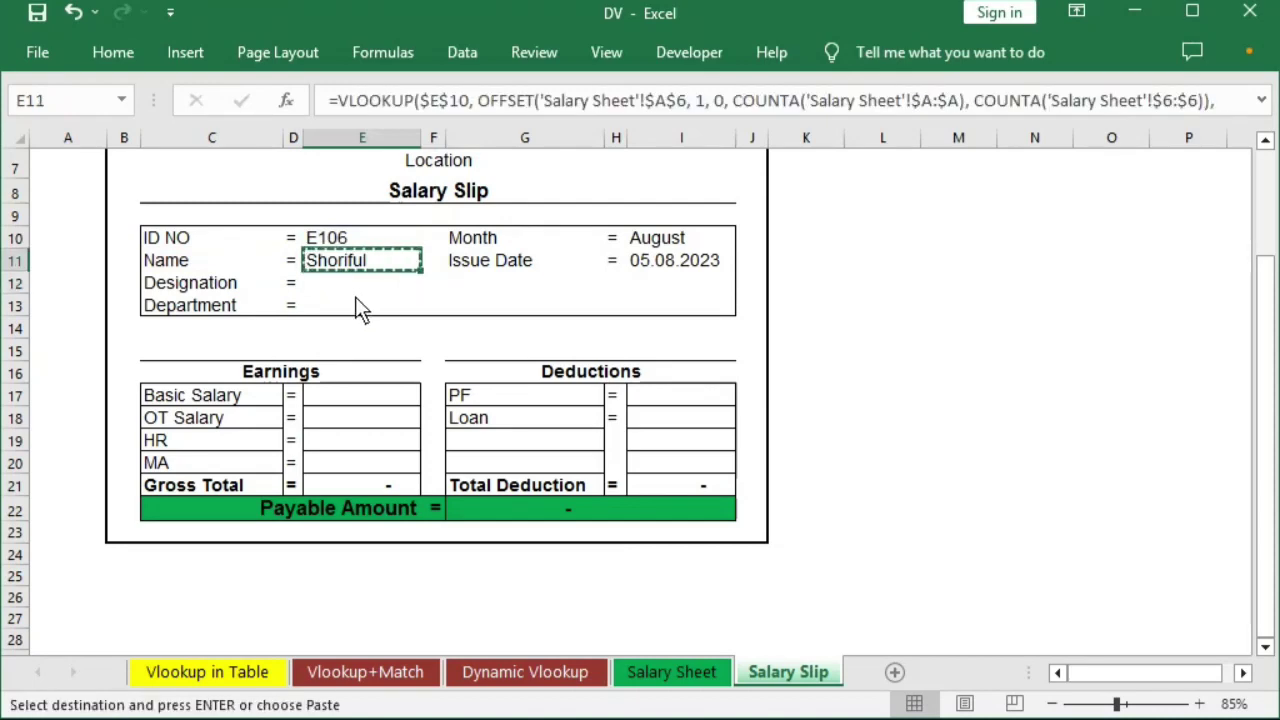
pyautogui.click(354, 287)
pyautogui.click(357, 309)
pyautogui.hotkey('shift', 'Up')
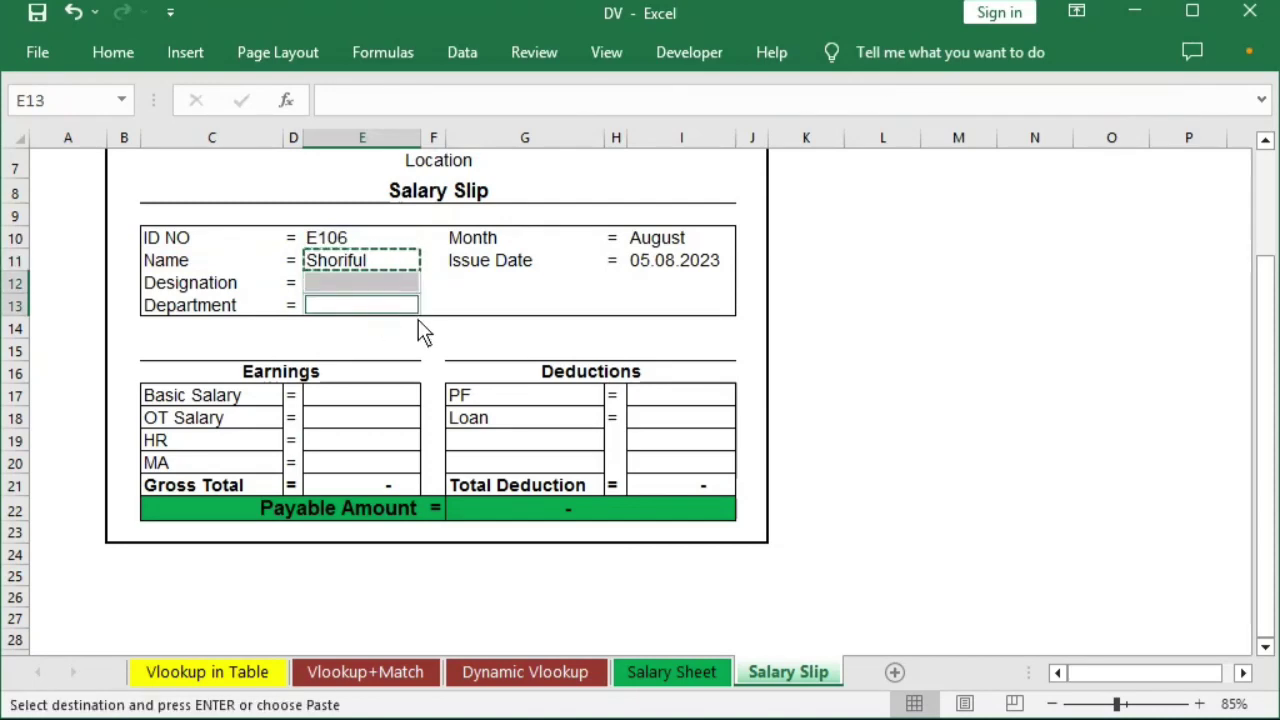
pyautogui.keyDown('ctrl'); pyautogui.click(380, 398); pyautogui.keyUp('ctrl')
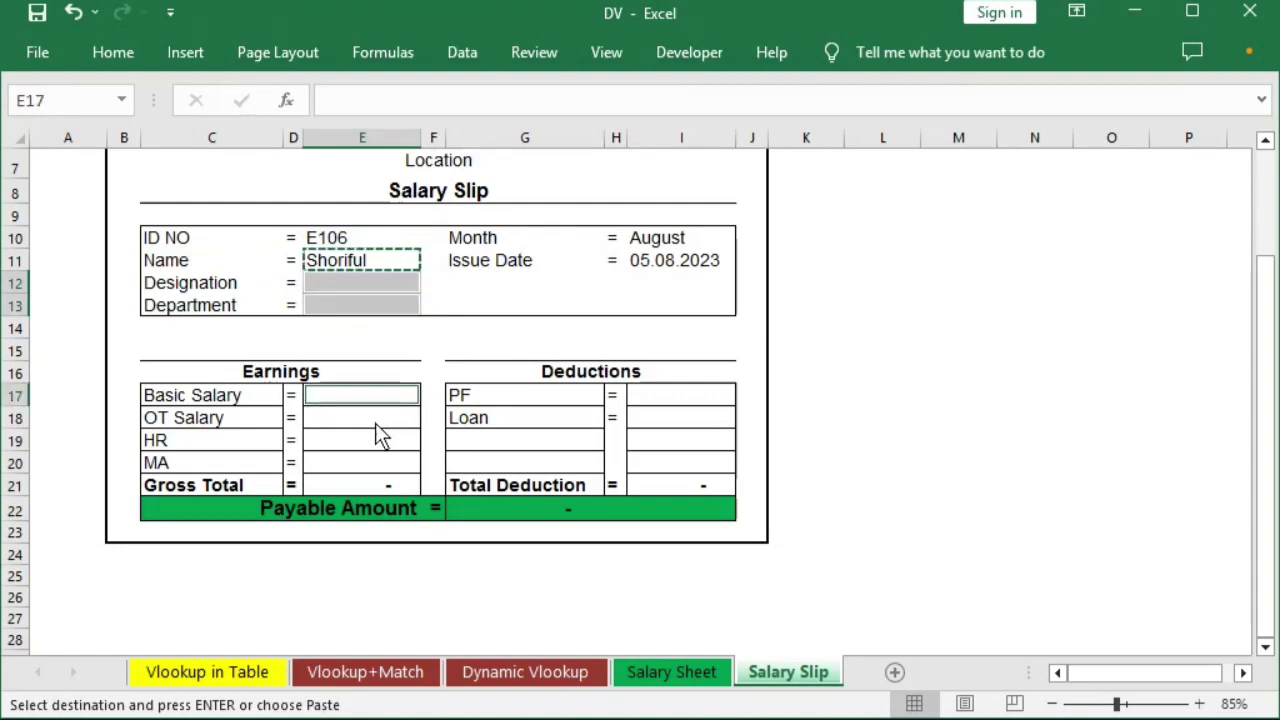
pyautogui.keyDown('ctrl'); pyautogui.click(374, 420); pyautogui.keyUp('ctrl')
pyautogui.keyDown('ctrl'); pyautogui.click(368, 441); pyautogui.keyUp('ctrl')
pyautogui.keyDown('ctrl'); pyautogui.click(365, 462); pyautogui.keyUp('ctrl')
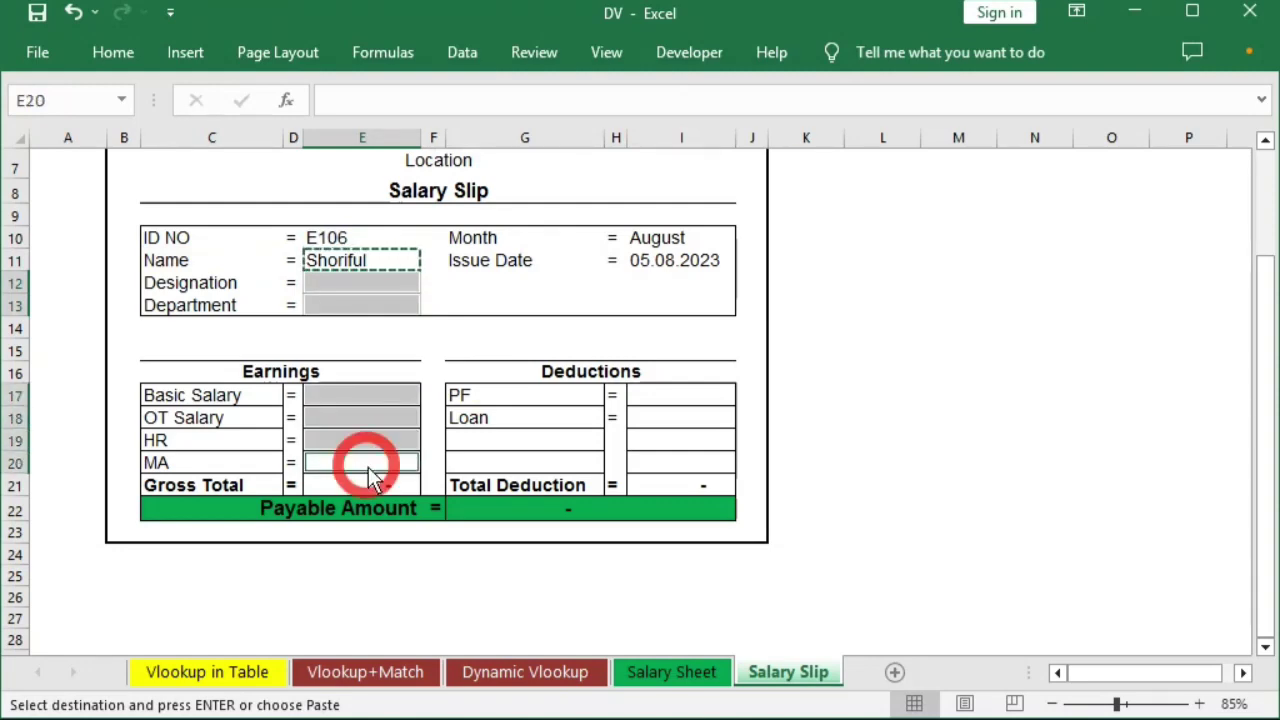
pyautogui.keyDown('ctrl'); pyautogui.click(663, 396); pyautogui.keyUp('ctrl')
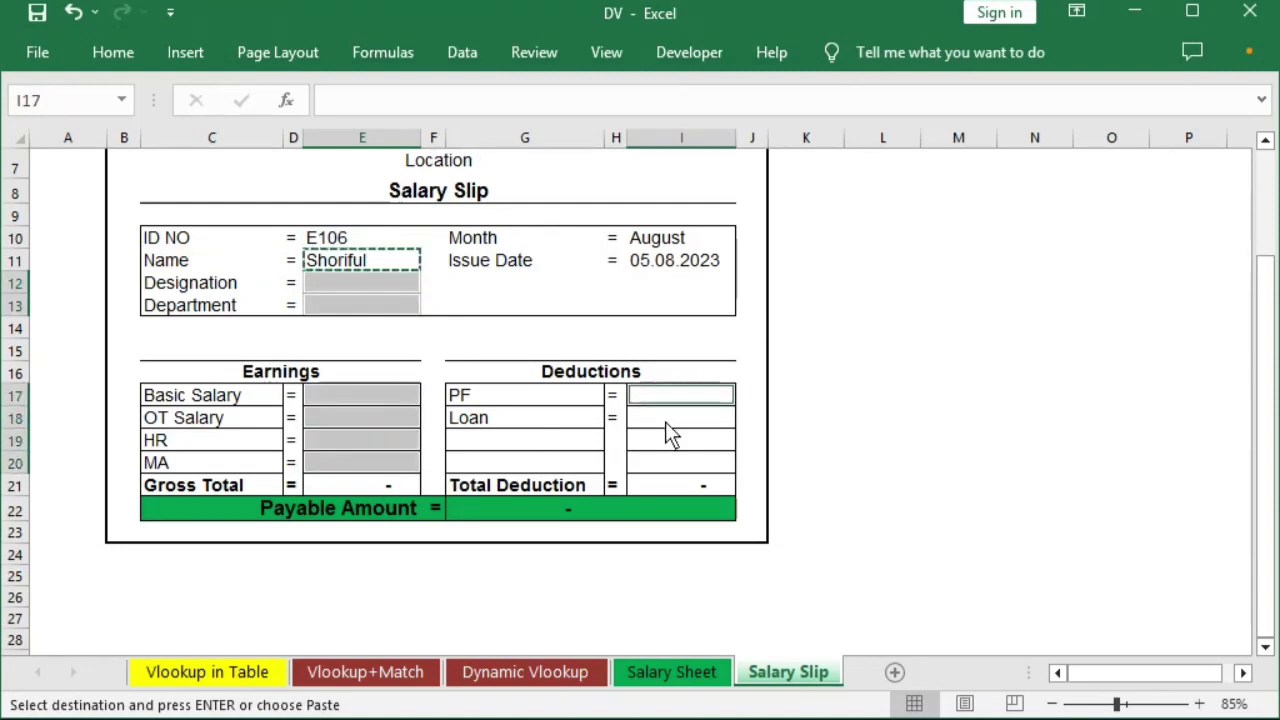
pyautogui.keyDown('ctrl'); pyautogui.click(665, 418); pyautogui.keyUp('ctrl')
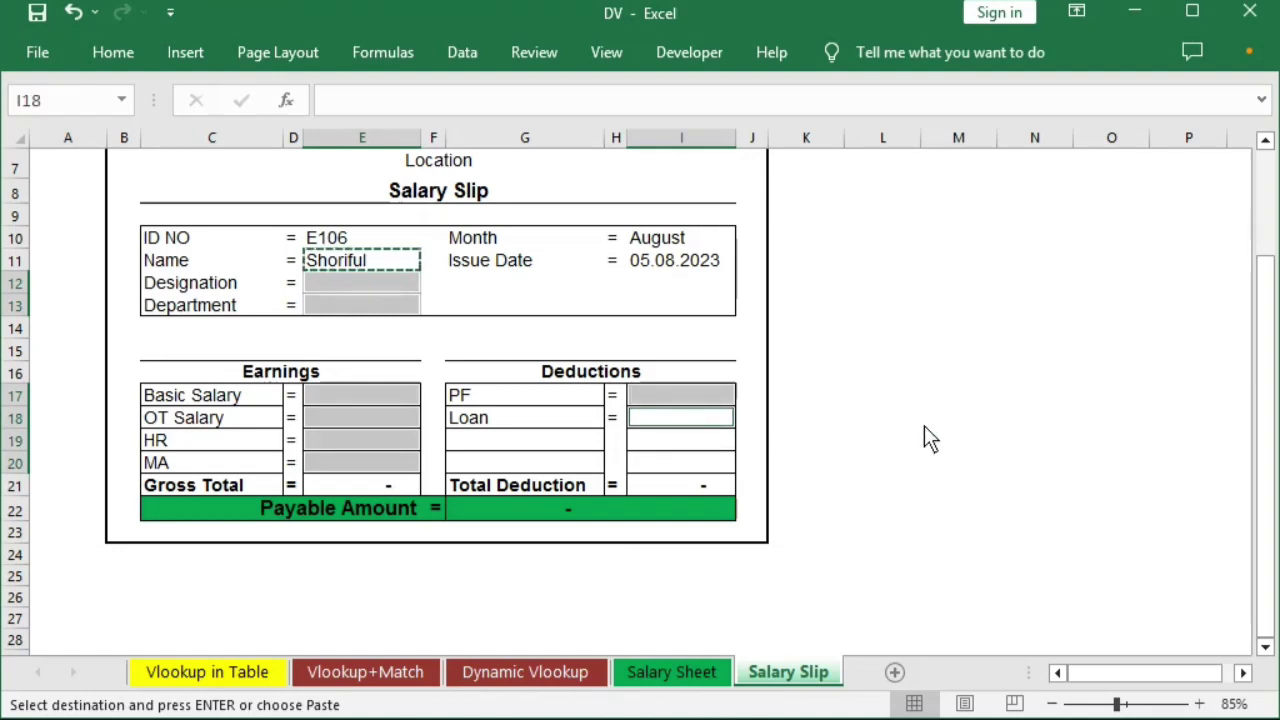
# - Paste Special the formula into those cells using All except borders
pyautogui.rightClick(379, 285)
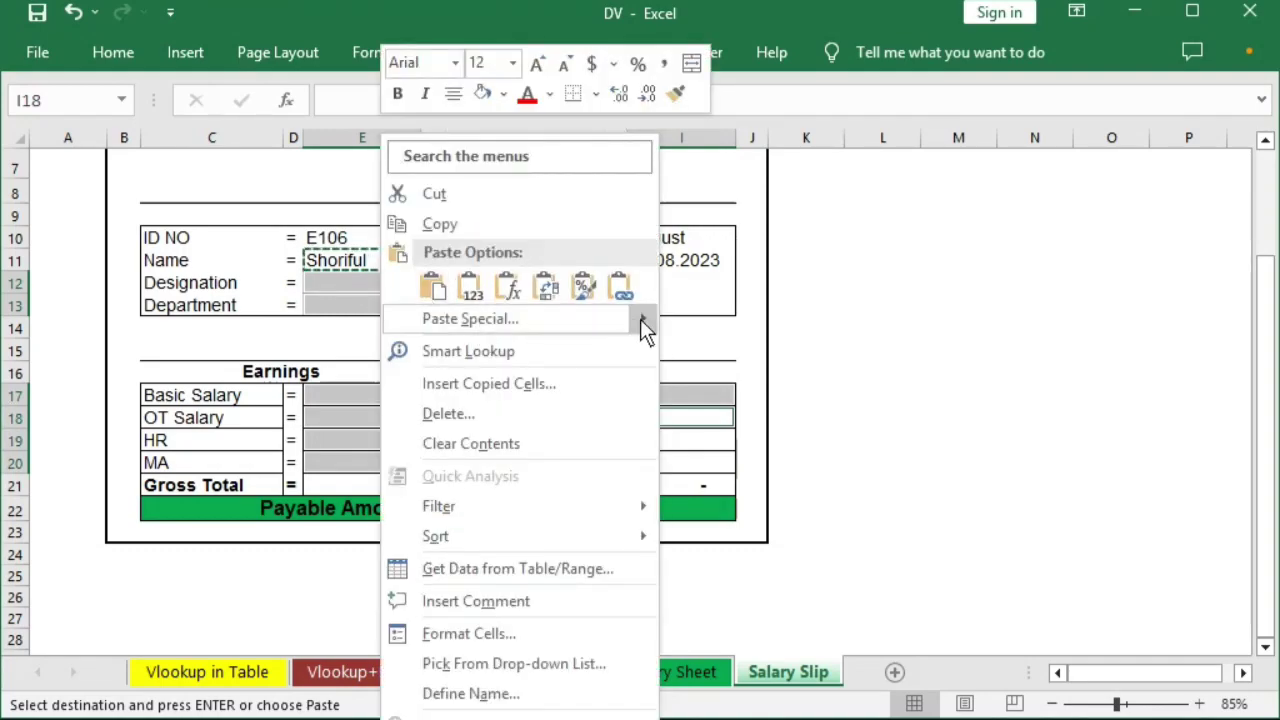
pyautogui.moveTo(643, 318)
pyautogui.click(563, 318)
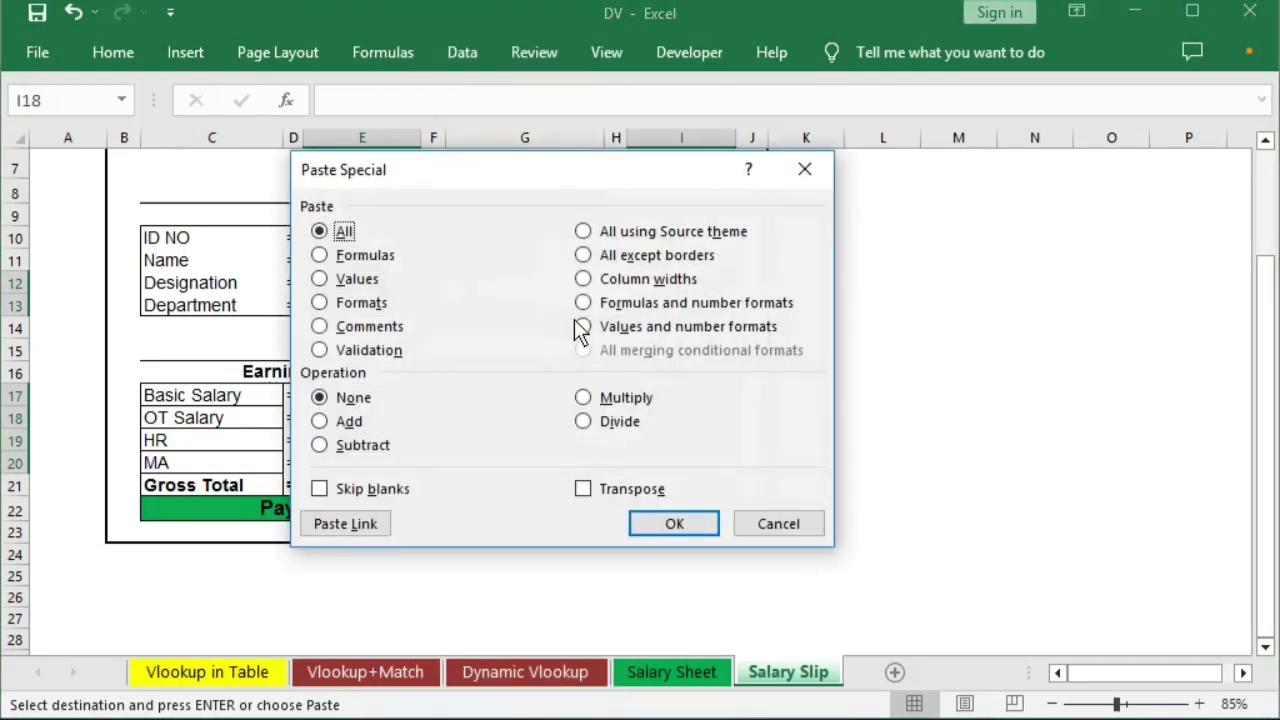
pyautogui.click(615, 258)
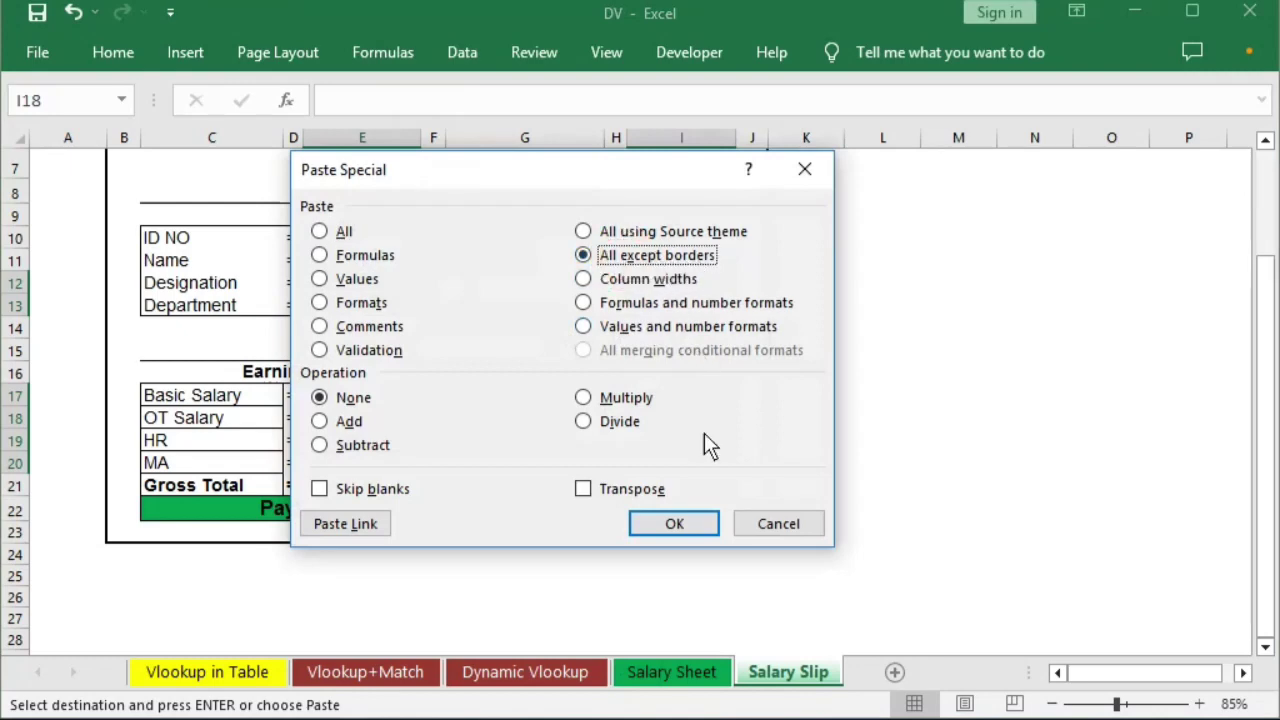
pyautogui.click(698, 526)
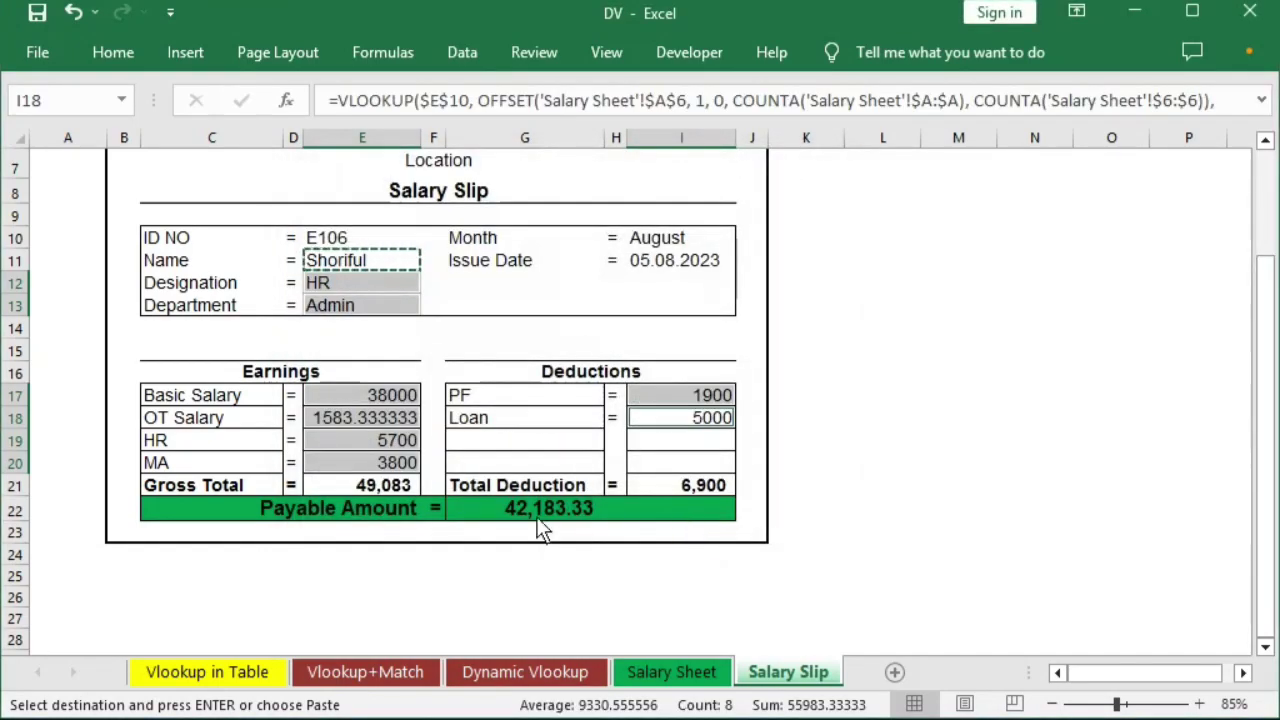
# - Format the earnings and deduction amounts in Comma Style with no decimals, e.g. 38,000
pyautogui.click(125, 57)
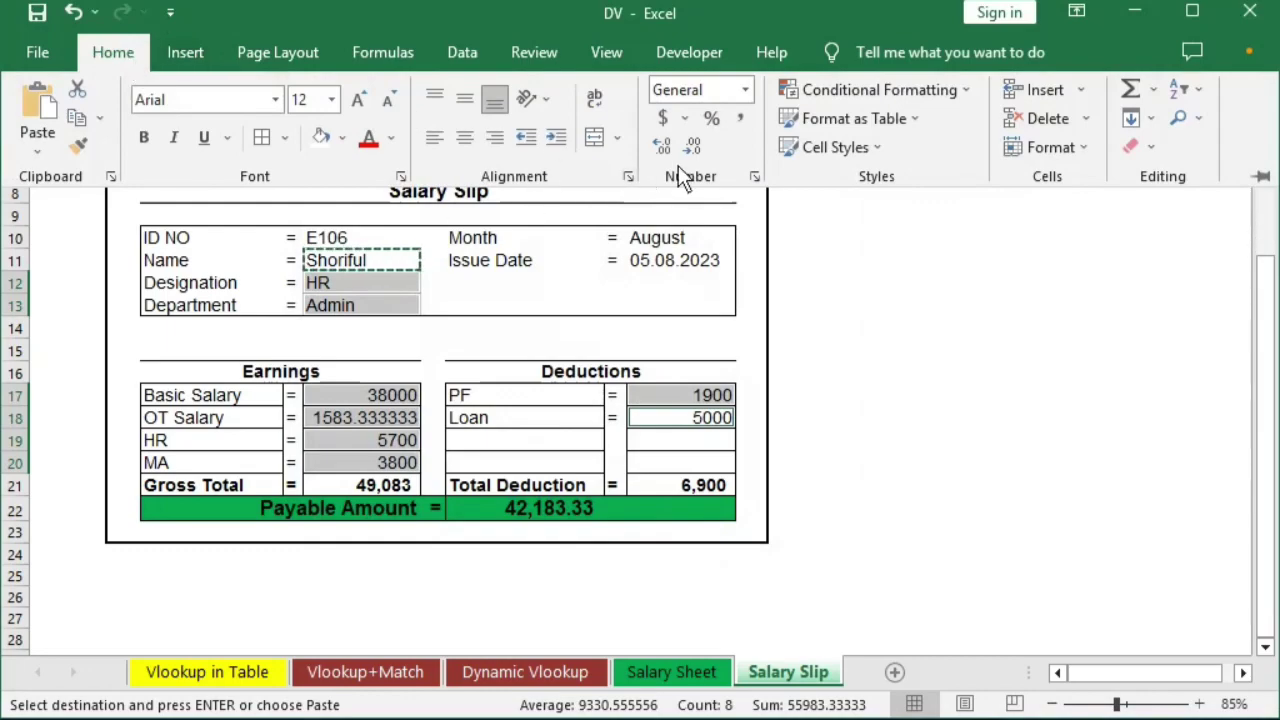
pyautogui.click(694, 145)
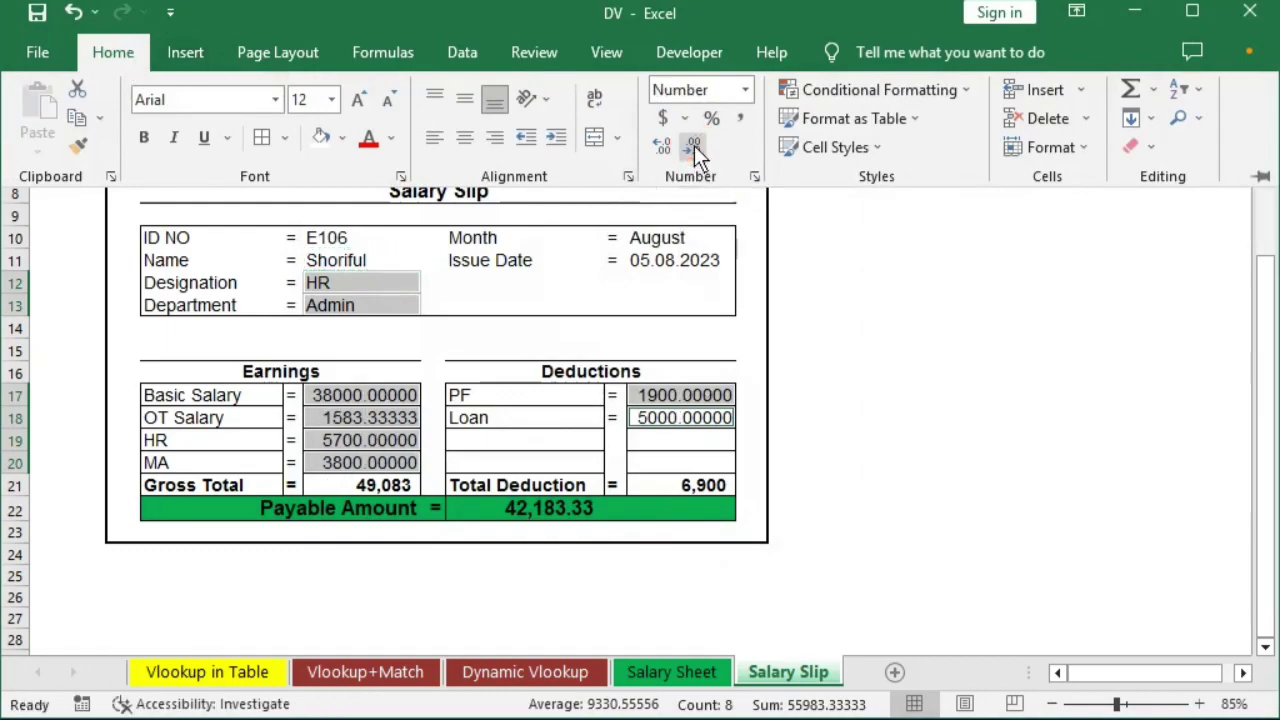
pyautogui.click(694, 145)
pyautogui.click(694, 145)
pyautogui.click(694, 145)
pyautogui.click(694, 145)
pyautogui.click(694, 145)
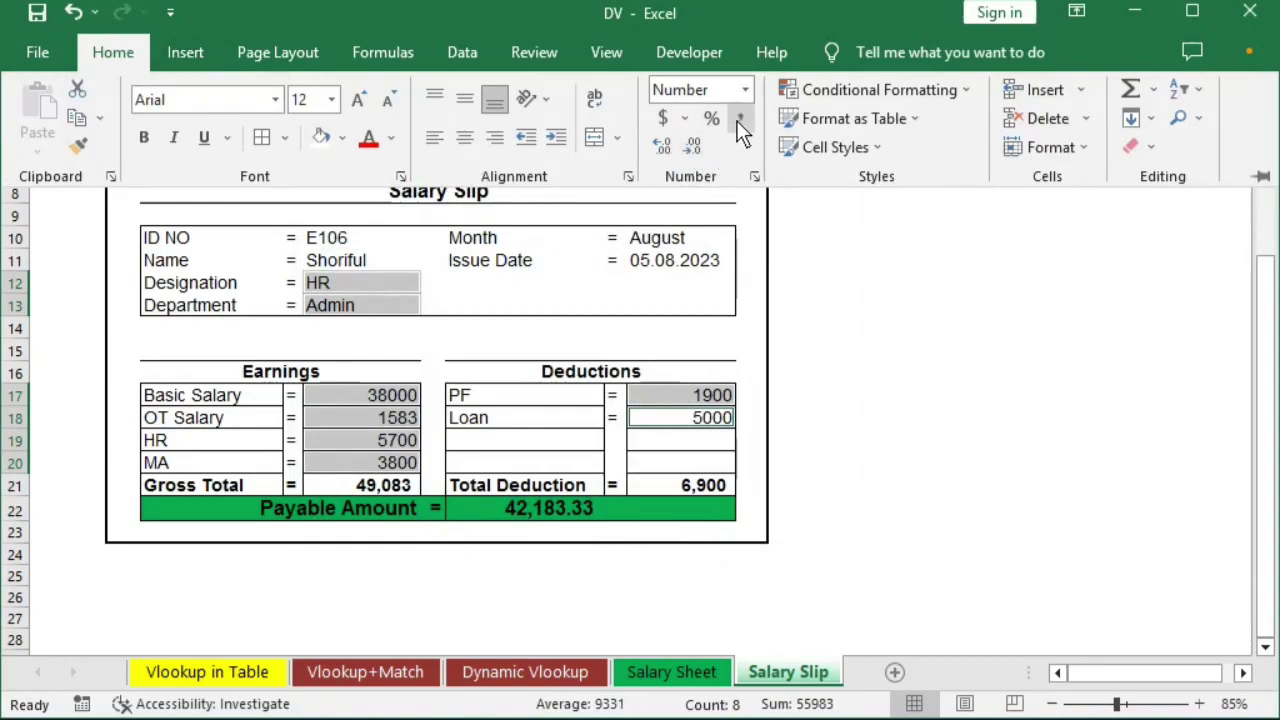
pyautogui.click(738, 120)
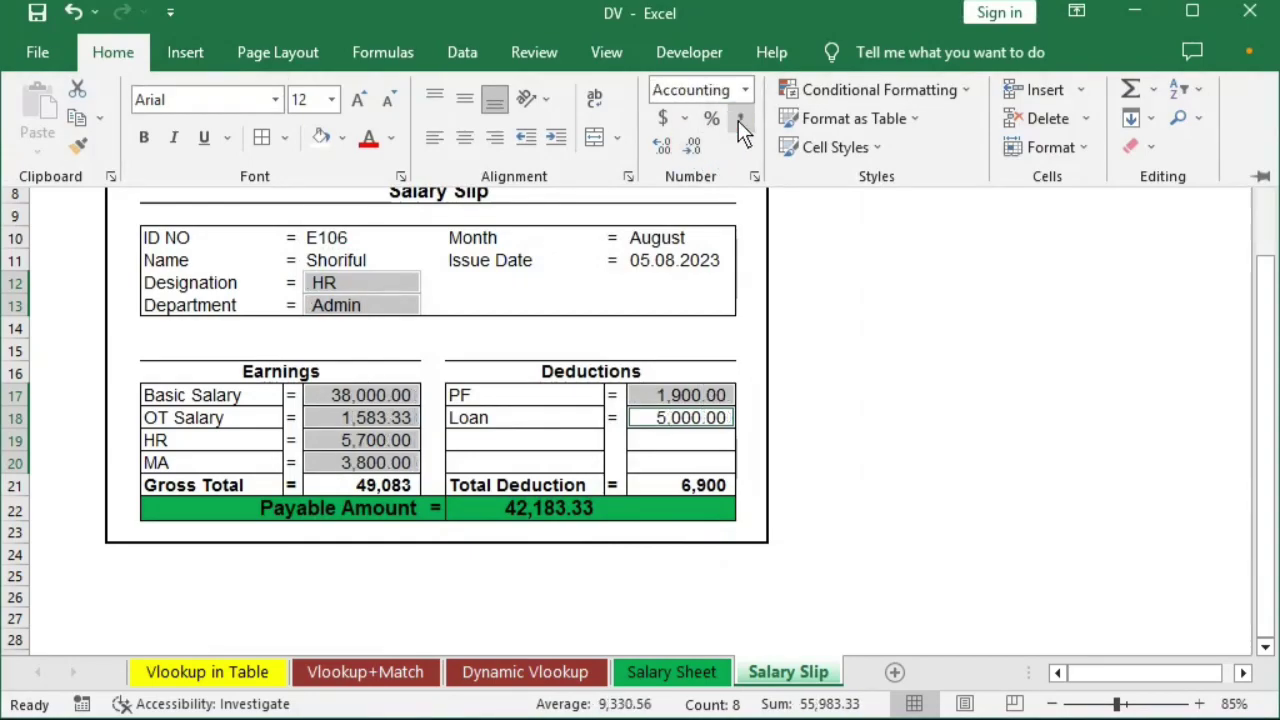
pyautogui.click(692, 146)
pyautogui.click(690, 150)
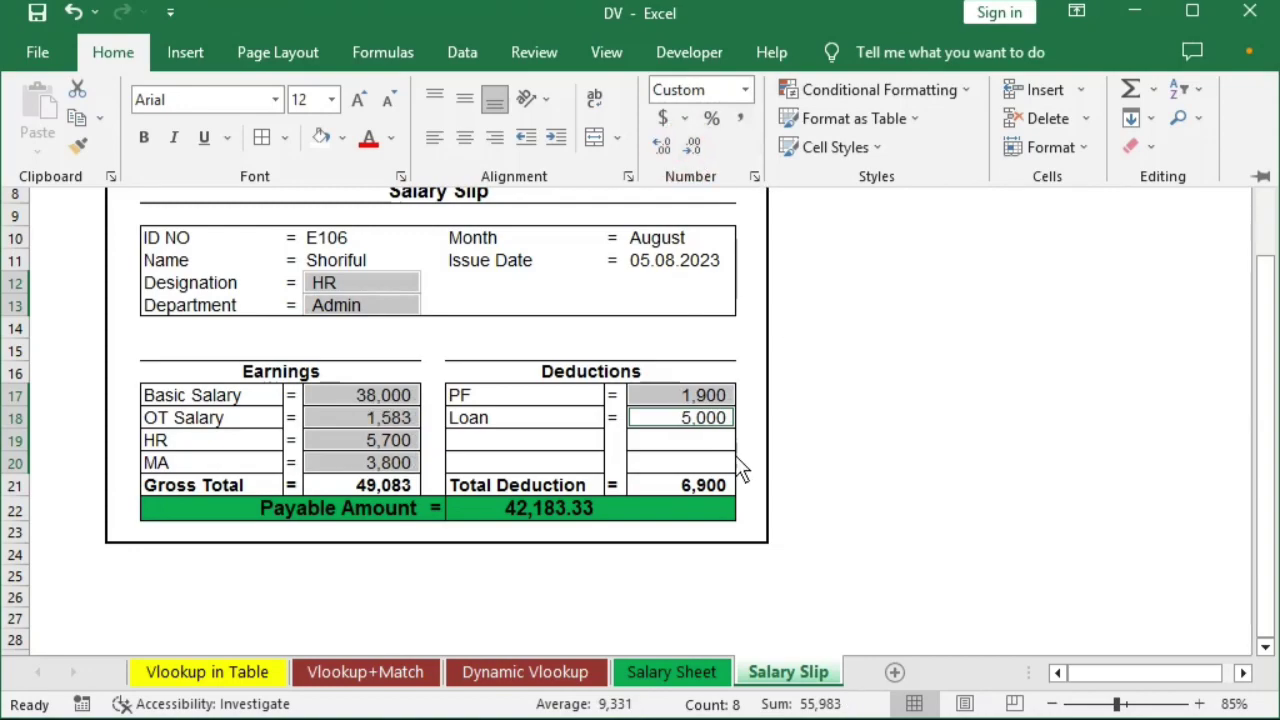
# - Collapse the ribbon and review the Basic Salary, ID NO and name, designation, department cells
pyautogui.hotkey('ctrl', 'F1')
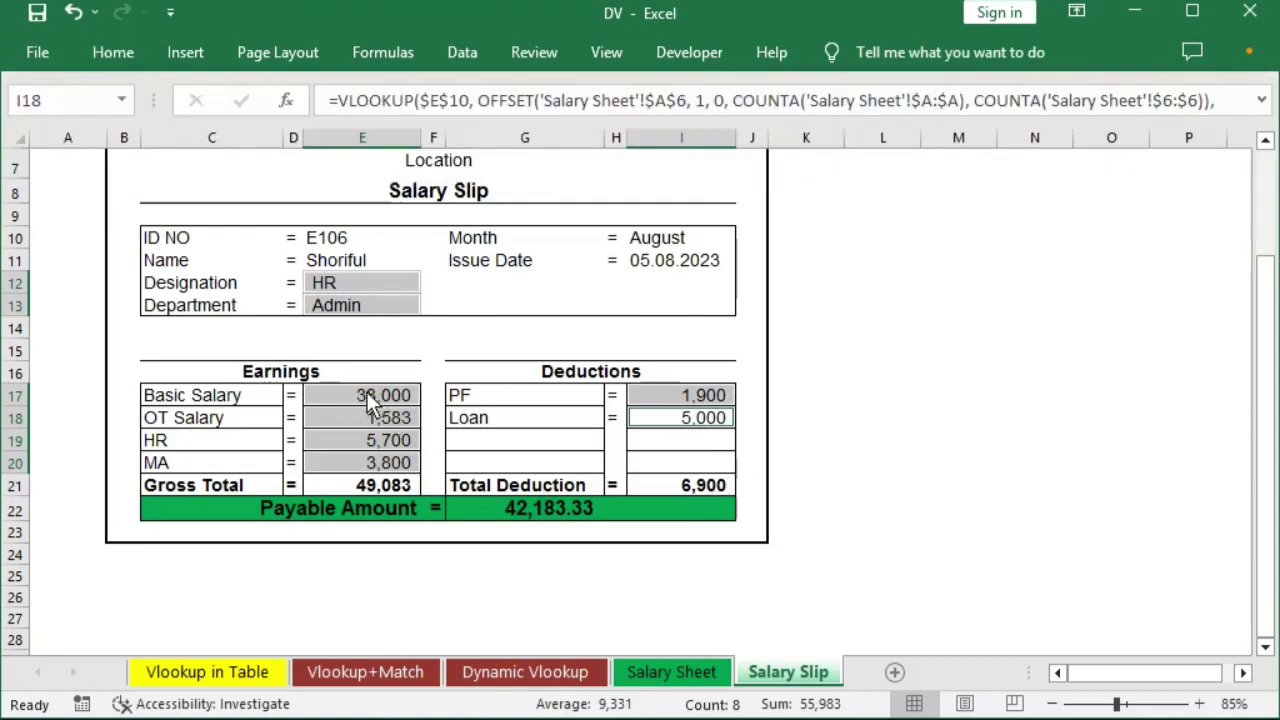
pyautogui.click(366, 393)
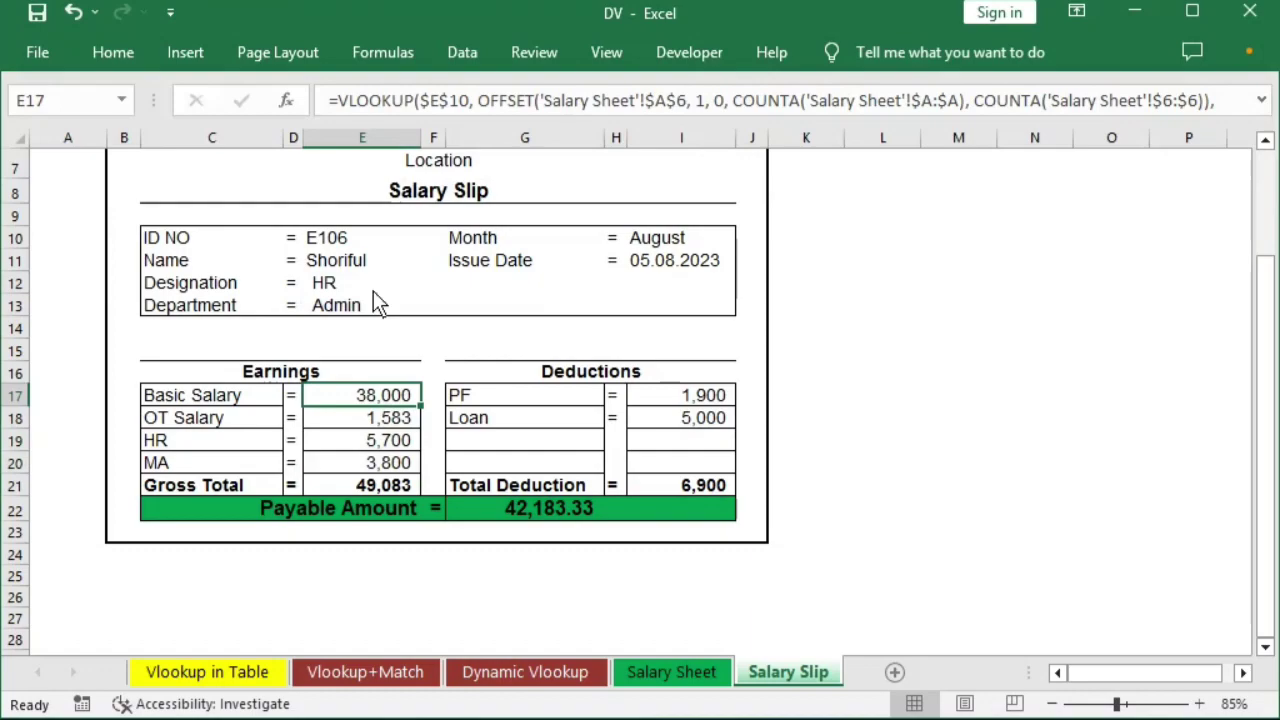
pyautogui.click(355, 240)
pyautogui.moveTo(349, 265); pyautogui.dragTo(360, 299)
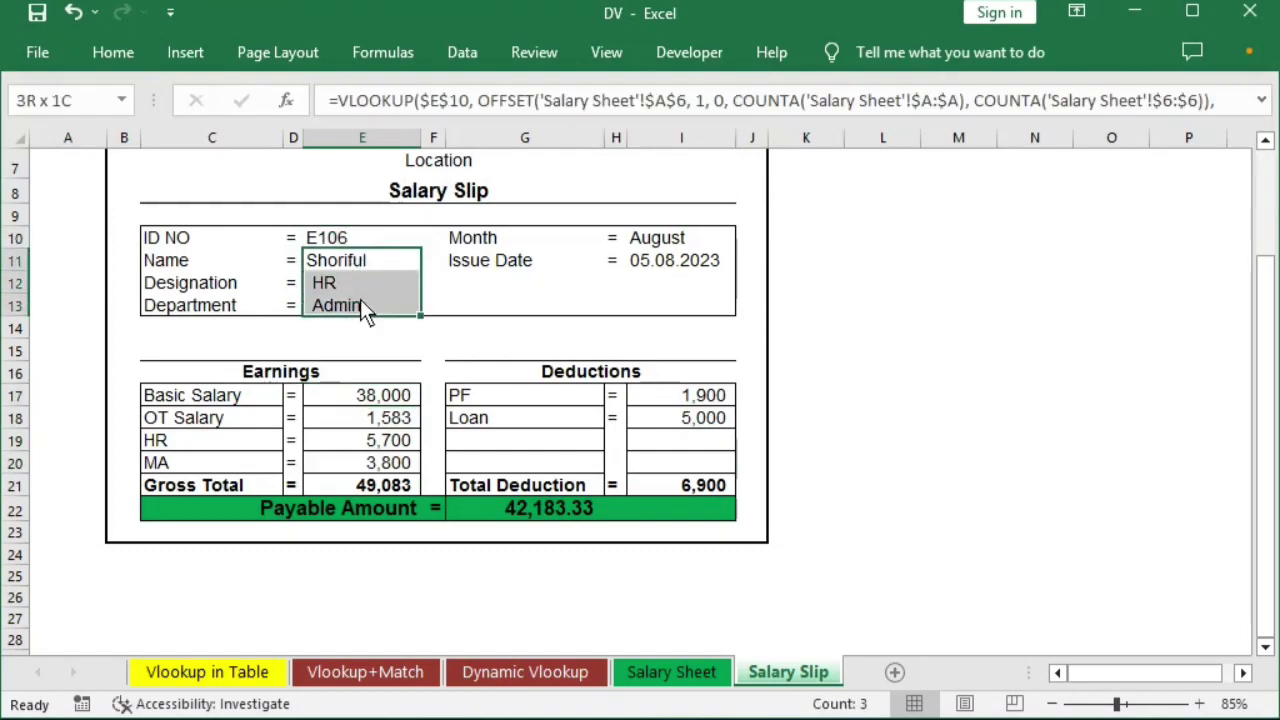
# - Compare E106's designation, salary, OT, HR and MA values on the Salary Sheet with the slip
pyautogui.click(640, 673)
pyautogui.moveTo(274, 345)
pyautogui.mouseDown()
pyautogui.moveTo(562, 360)
pyautogui.moveTo(716, 348)
pyautogui.mouseUp()
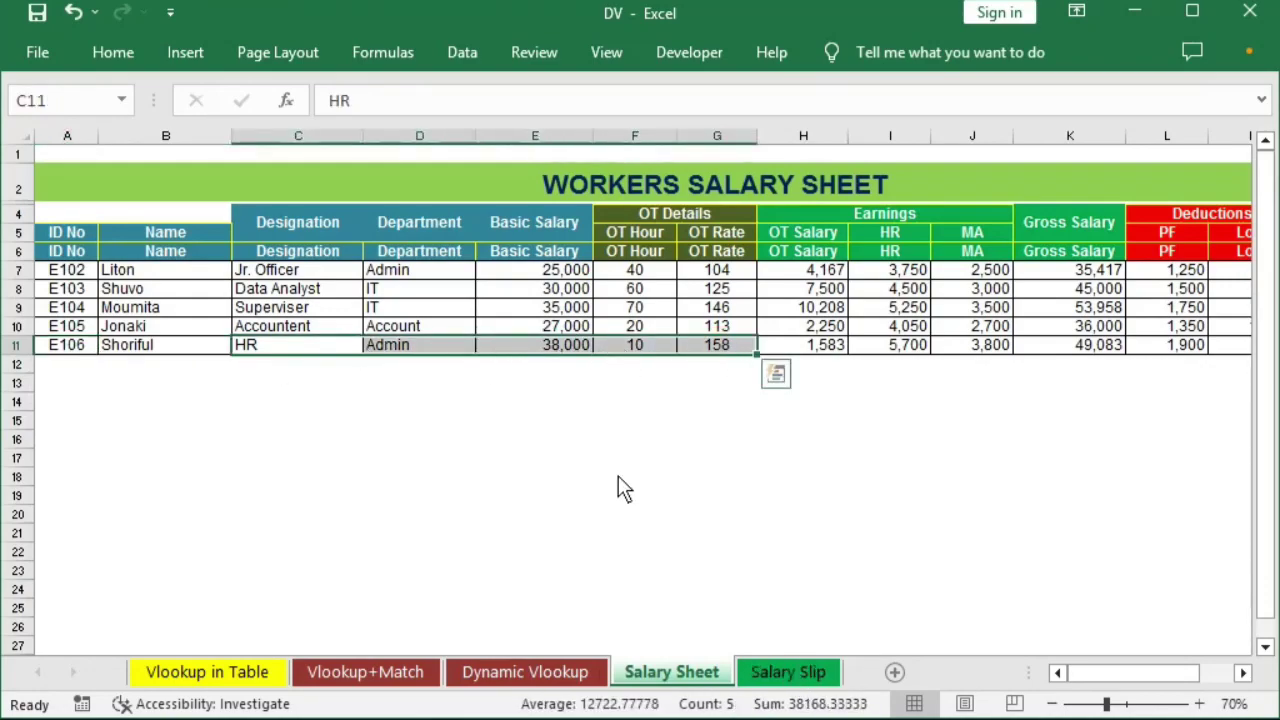
pyautogui.click(565, 345)
pyautogui.moveTo(798, 347); pyautogui.dragTo(985, 347)
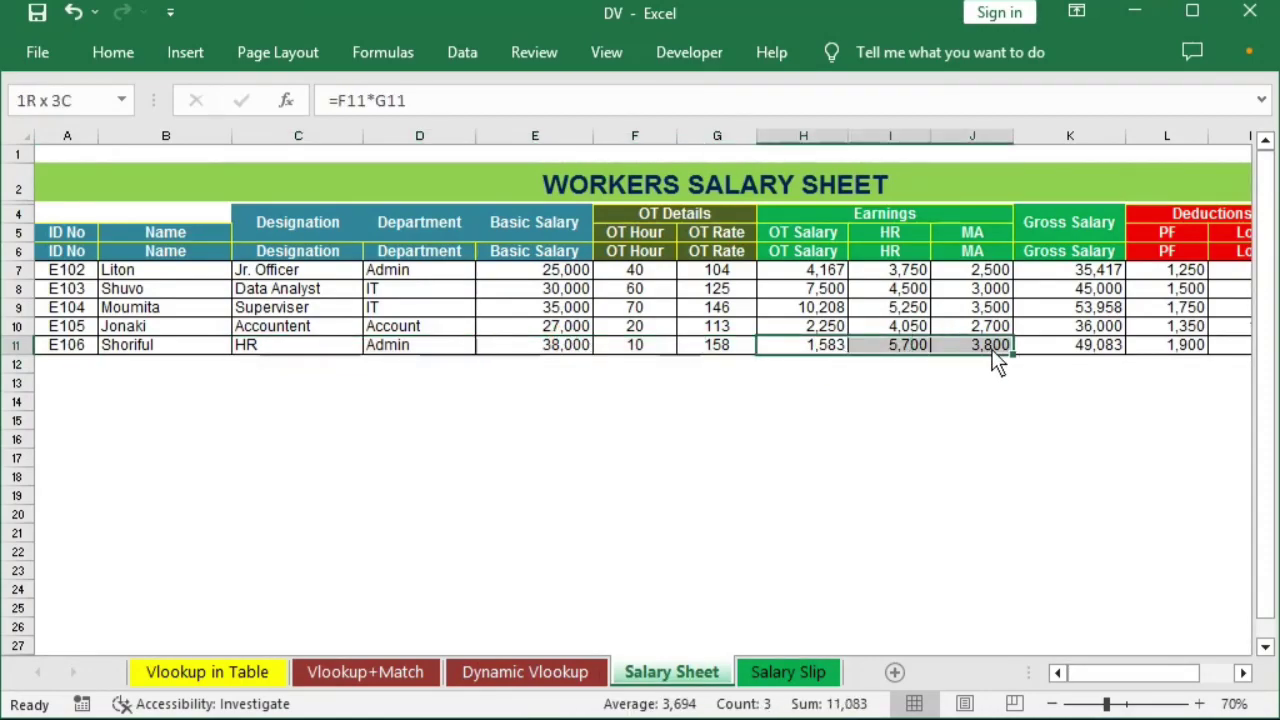
pyautogui.click(795, 678)
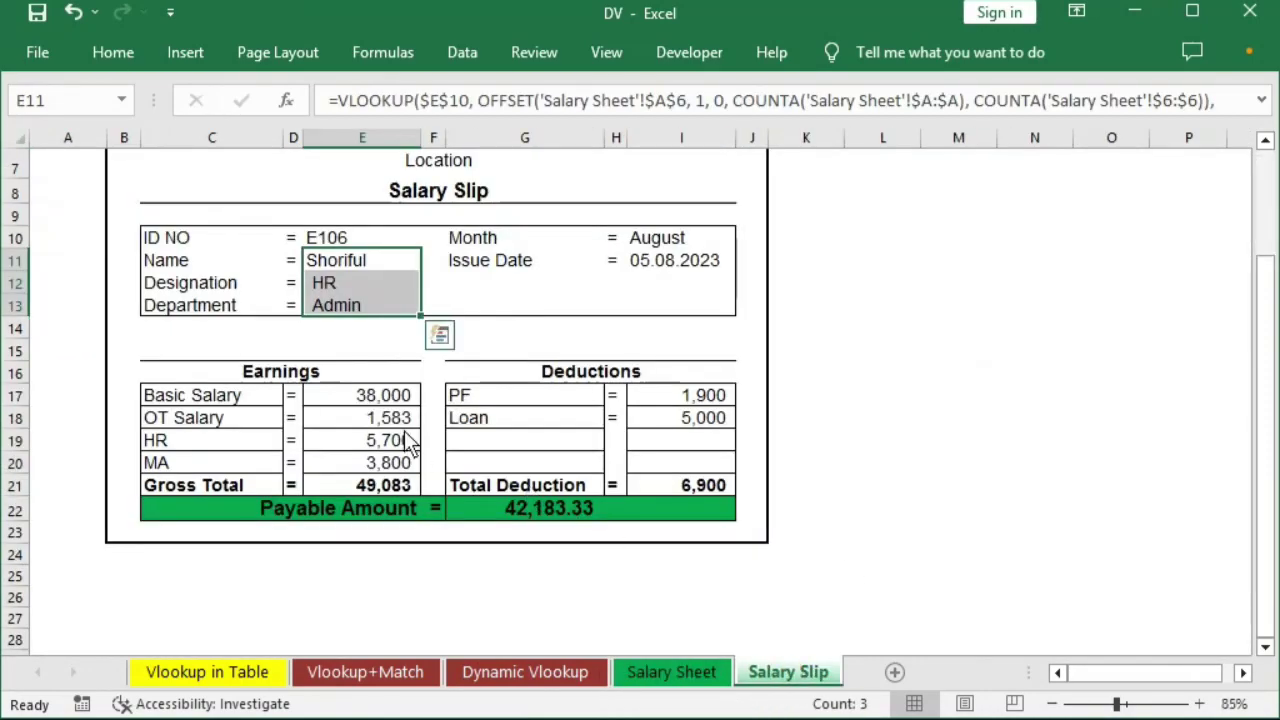
pyautogui.moveTo(400, 418); pyautogui.dragTo(400, 472)
# - Reduce the Payable Amount in G22 to the whole number 42,183
pyautogui.click(577, 513)
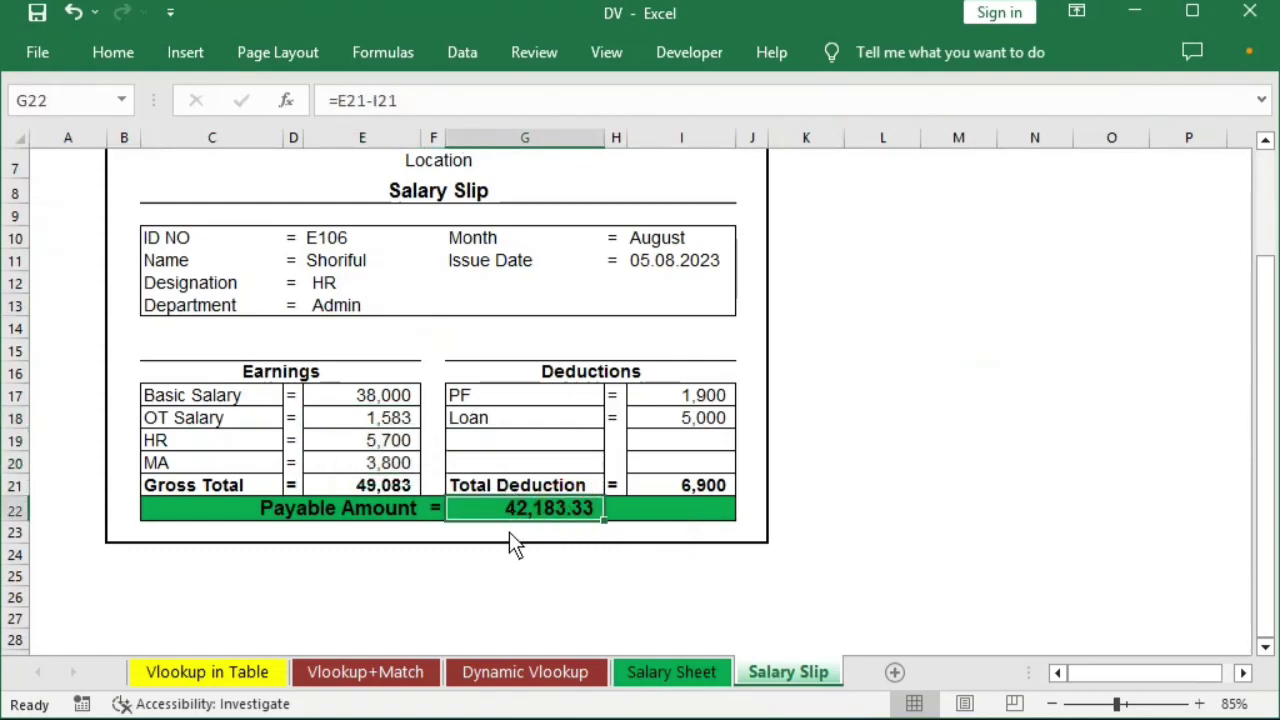
pyautogui.click(127, 53)
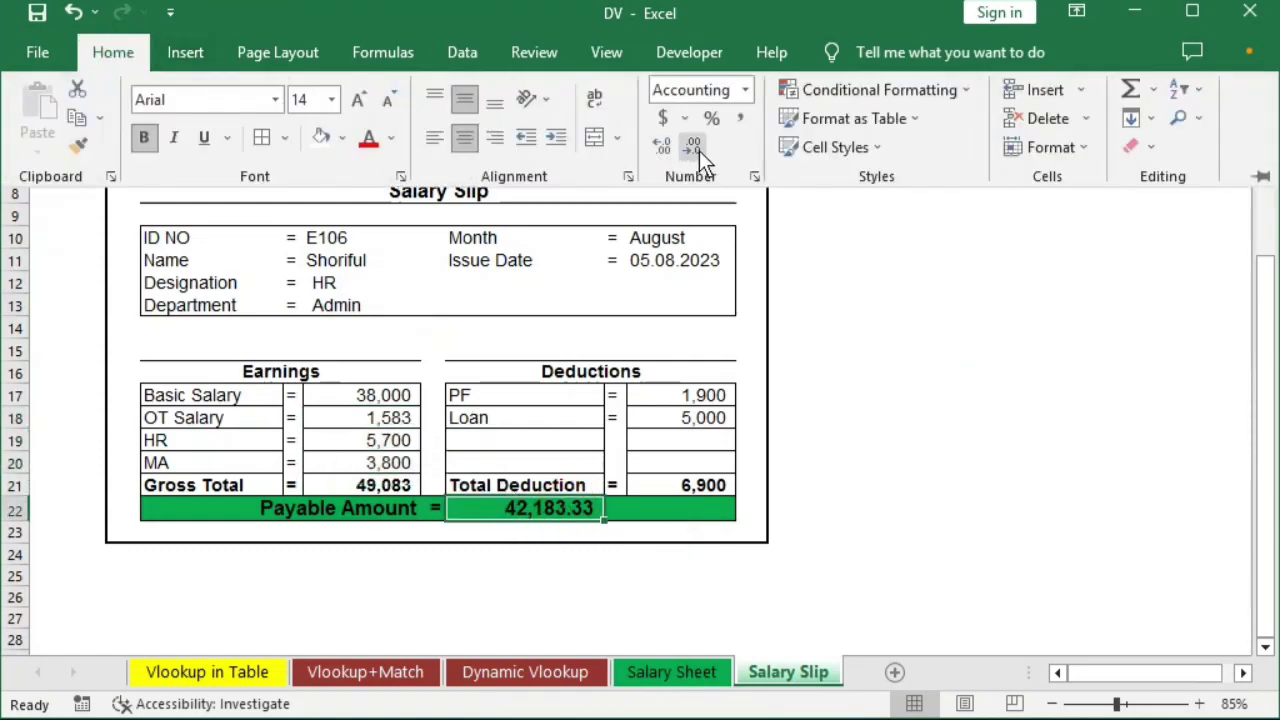
pyautogui.click(699, 149)
pyautogui.click(699, 149)
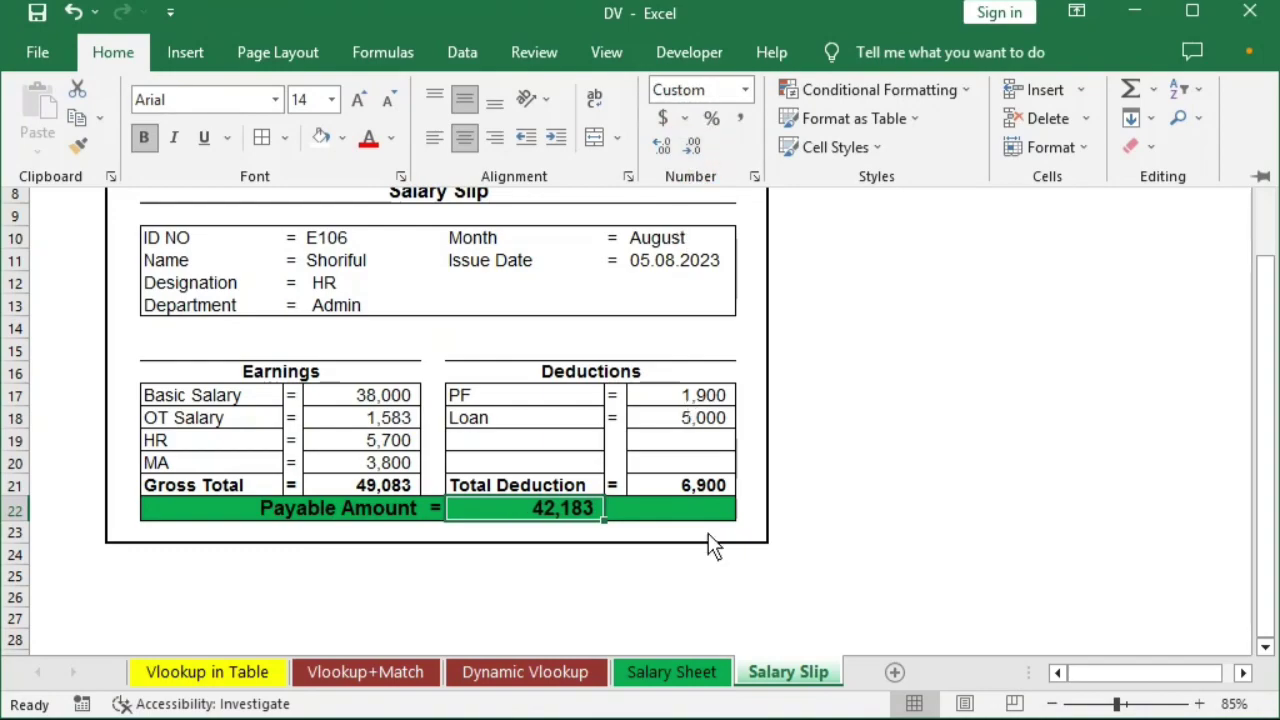
# - Check E106's Net Salary in N11 on the Salary Sheet against the slip
pyautogui.click(710, 672)
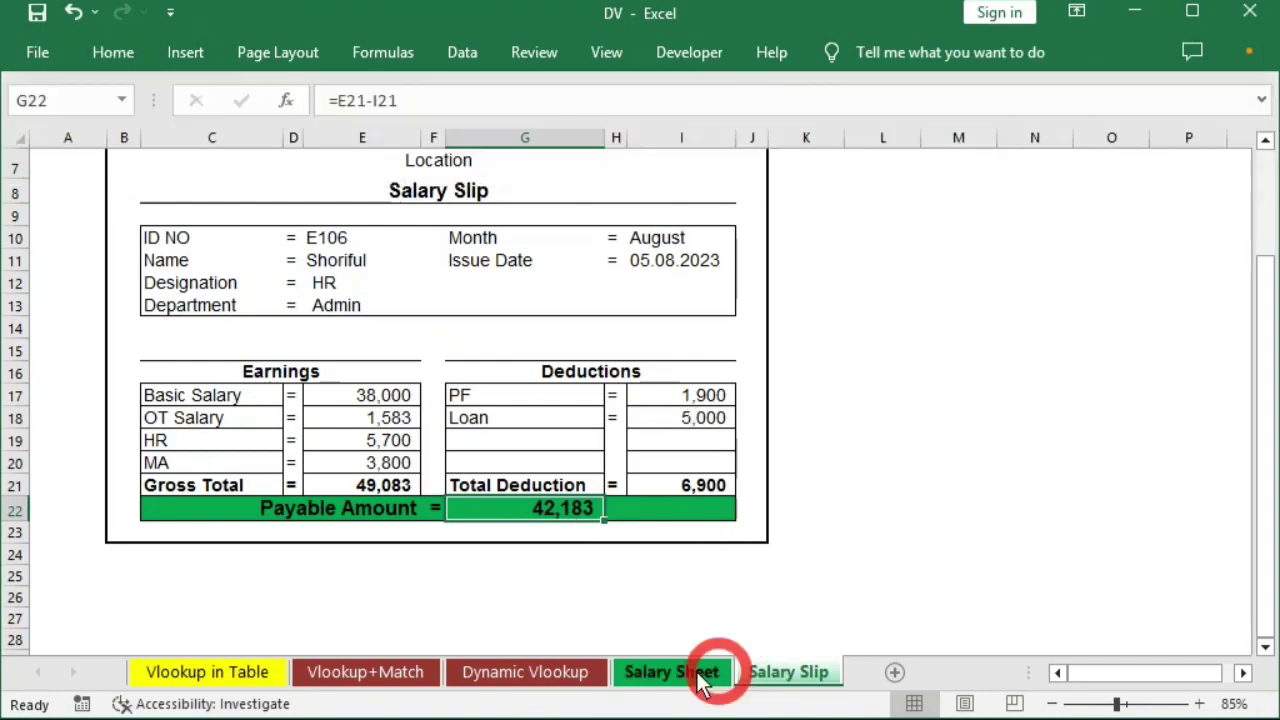
pyautogui.click(1170, 350)
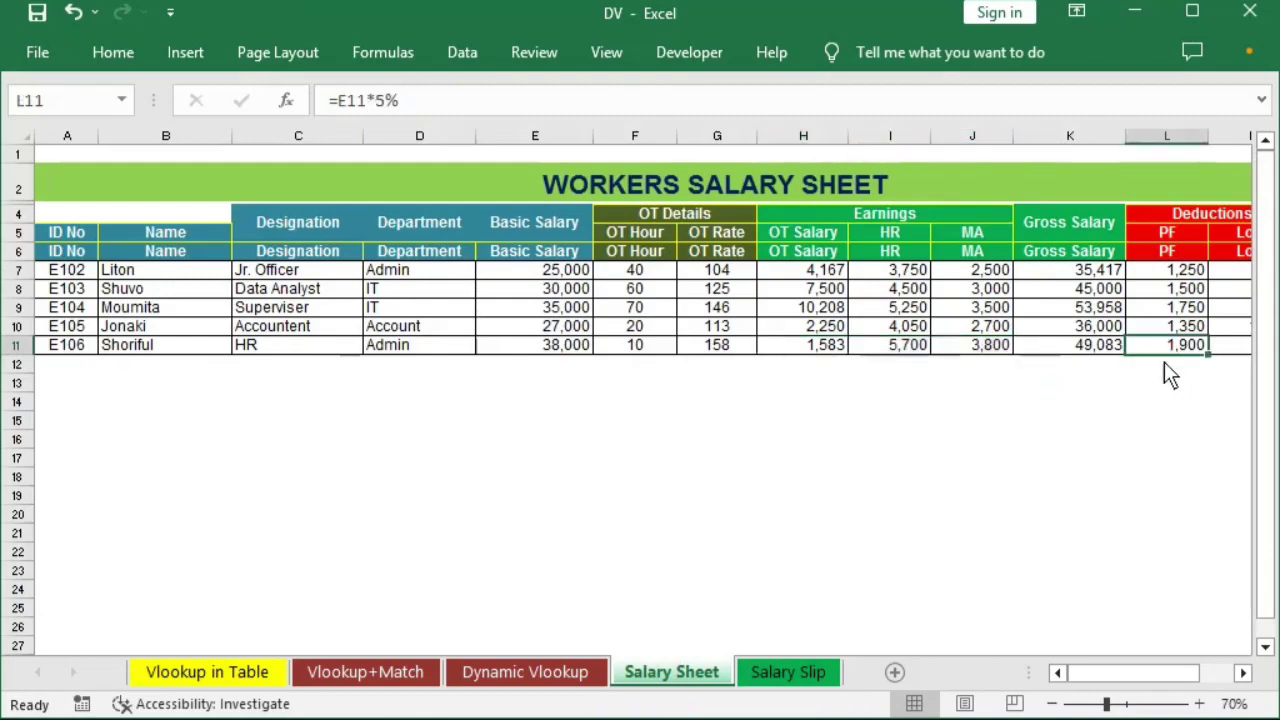
pyautogui.press('Right')
pyautogui.press('Right')
pyautogui.press('Right')
pyautogui.press('Right')
pyautogui.click(1030, 345)
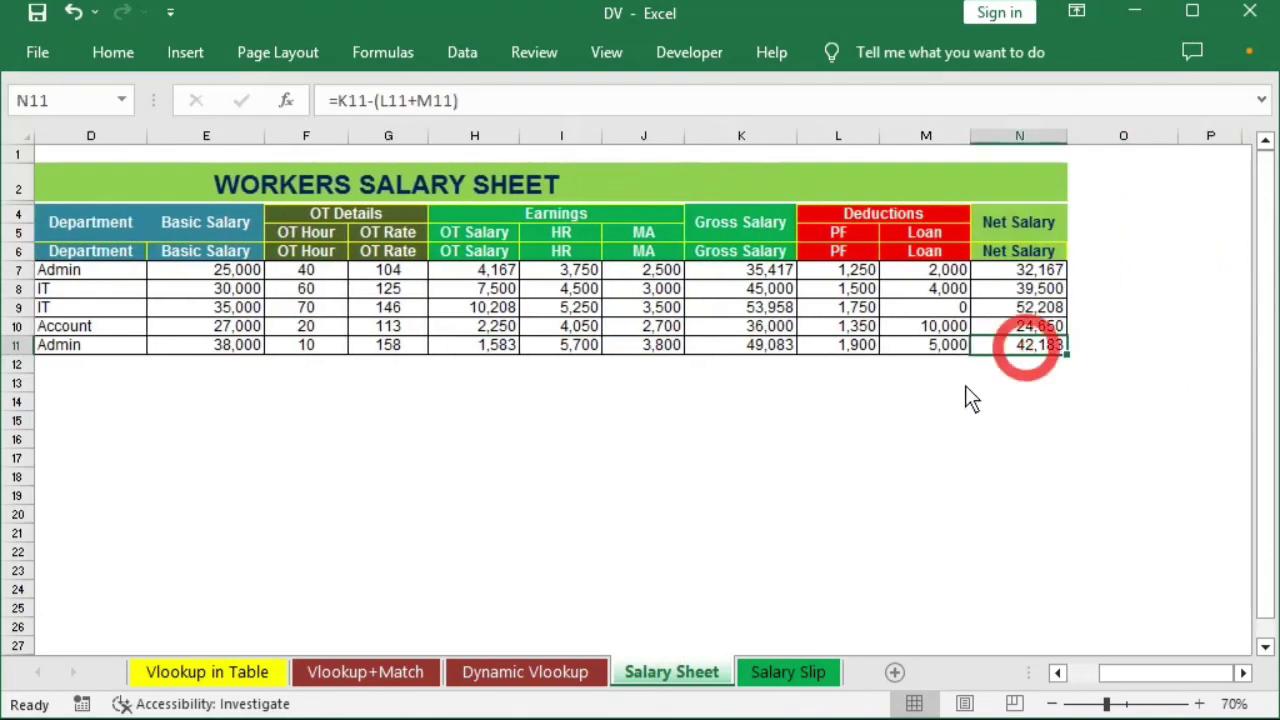
pyautogui.scroll(3, 1044, 417)
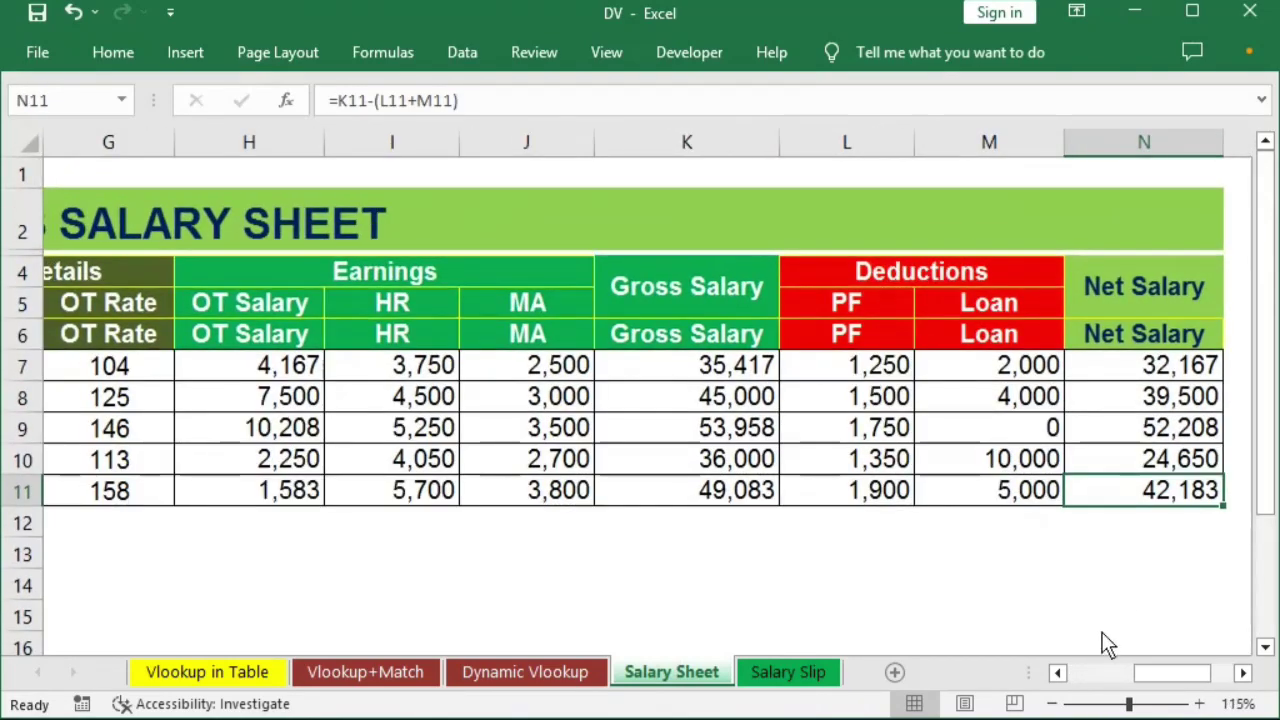
pyautogui.click(770, 672)
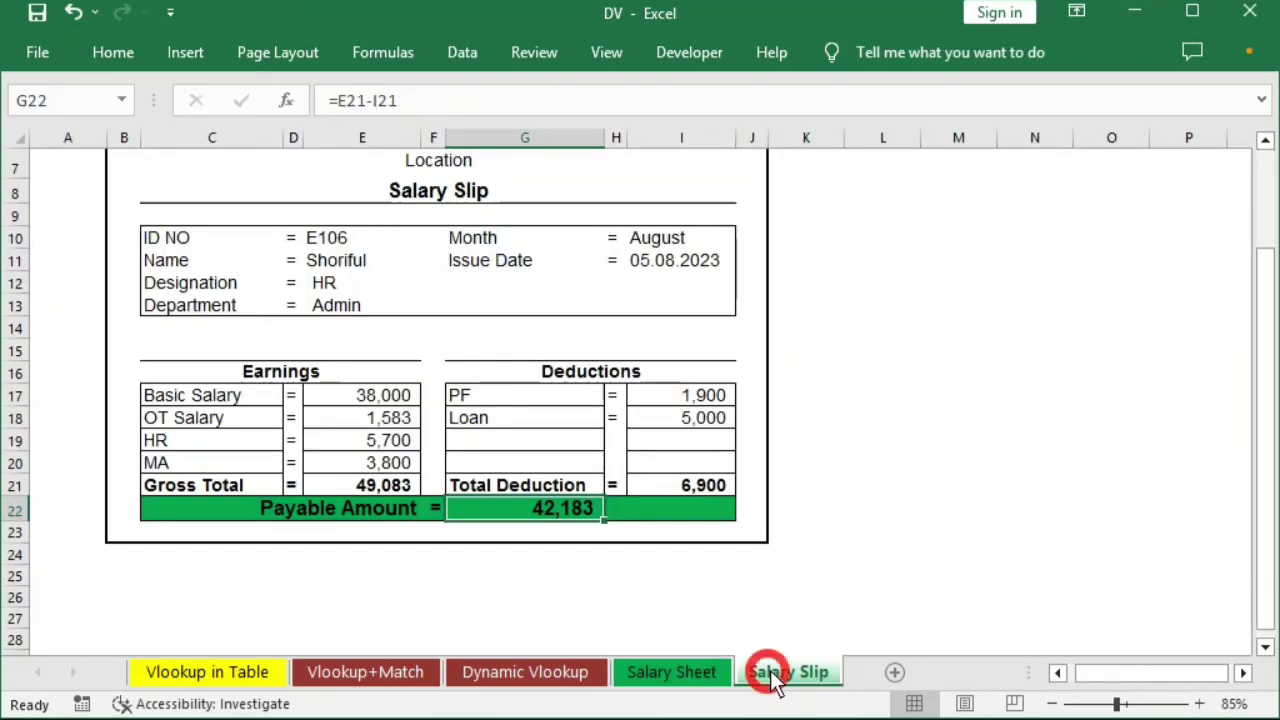
# - Change the slip's ID NO in E10 to E101
pyautogui.click(340, 237)
pyautogui.scroll(3, 340, 230)
pyautogui.press('F2')
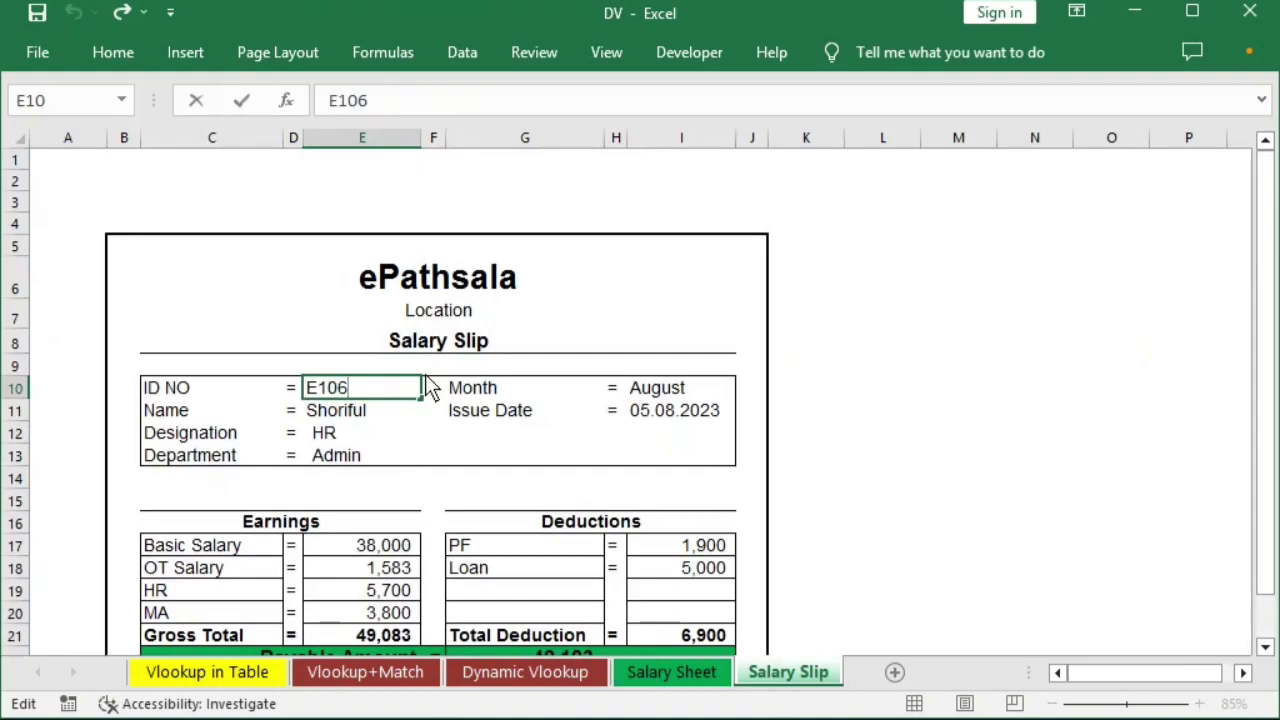
pyautogui.press('BackSpace')
pyautogui.write('1')
pyautogui.press('Return')
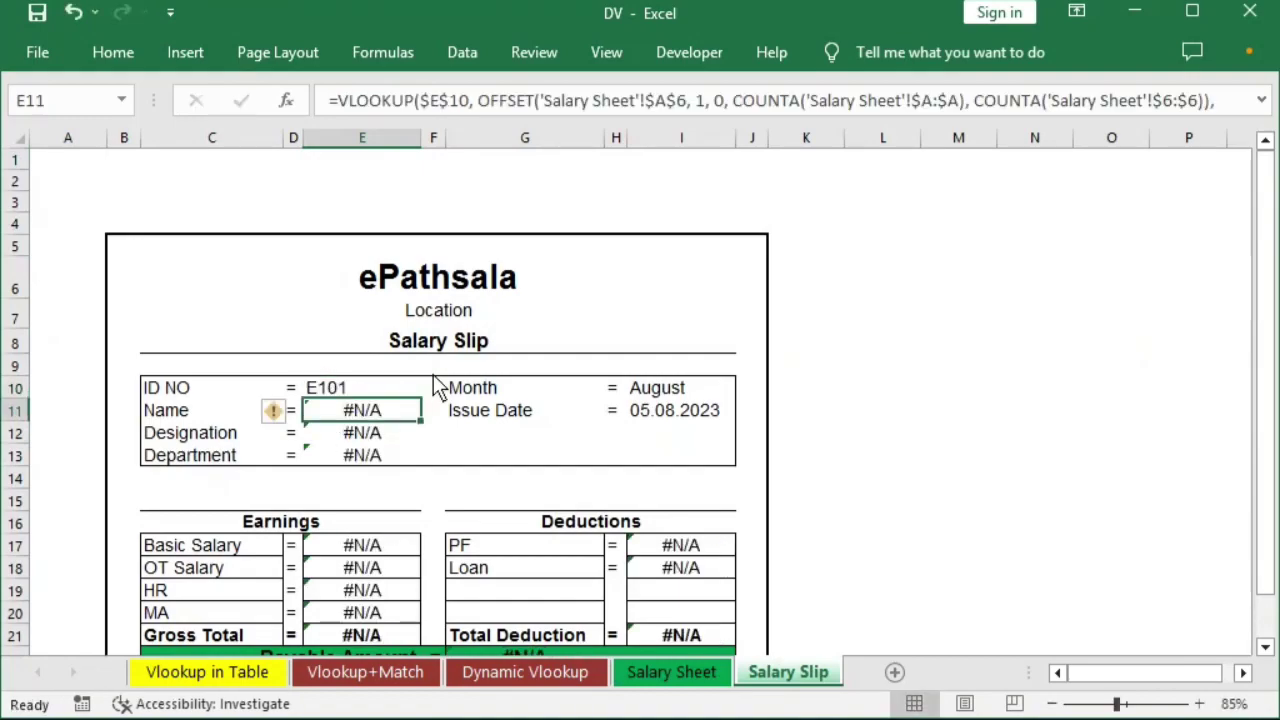
# - Find E102 as the first Salary Sheet ID in A7 and set the slip's ID NO to E102
pyautogui.click(678, 670)
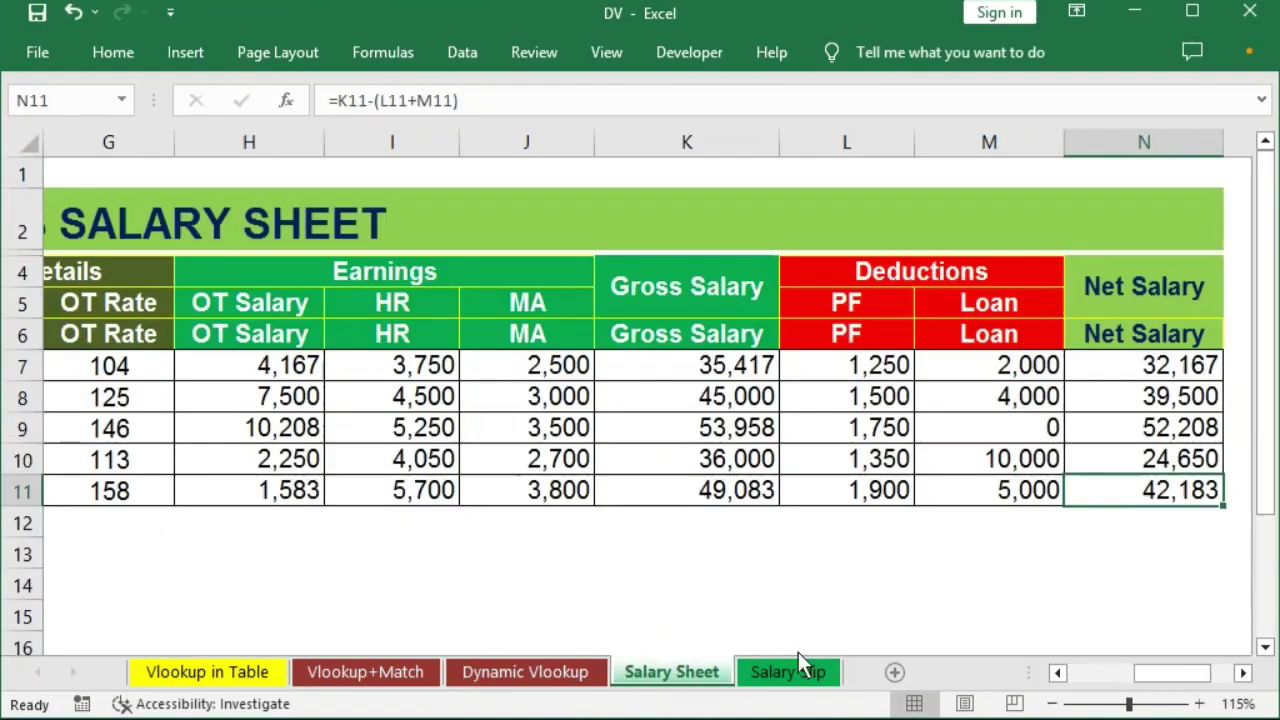
pyautogui.moveTo(1150, 683); pyautogui.dragTo(1023, 691)
pyautogui.click(110, 368)
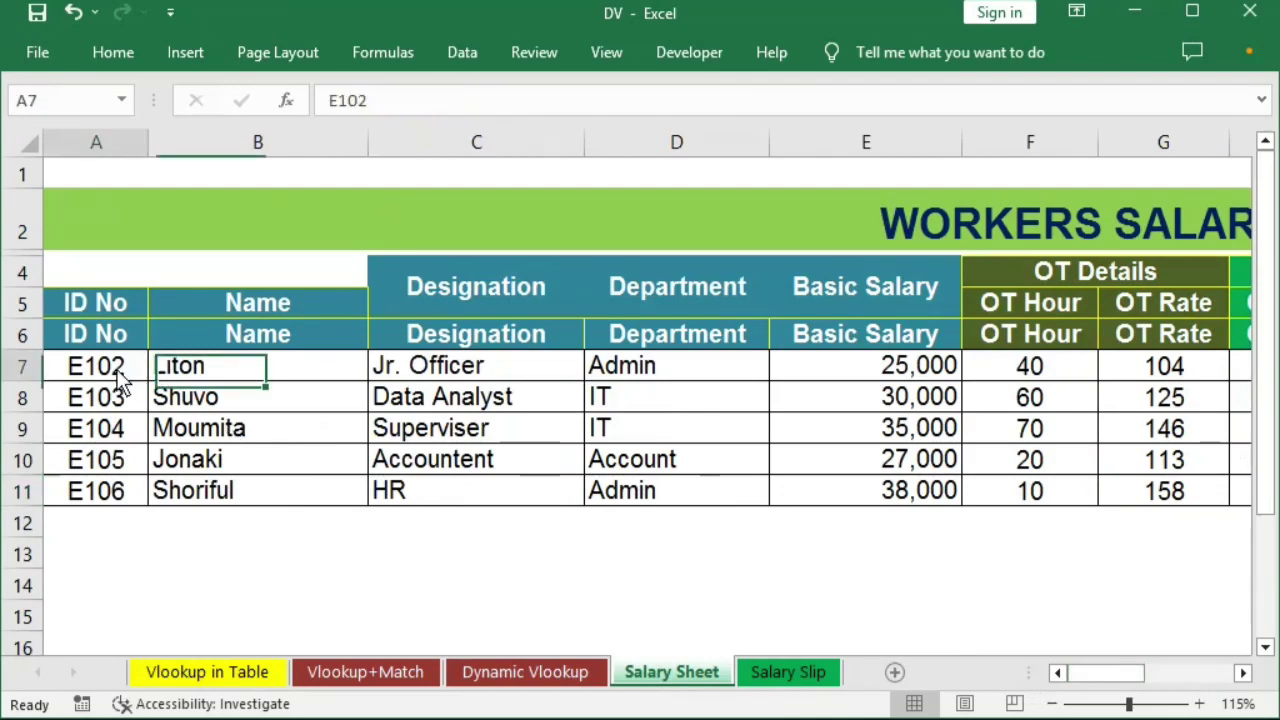
pyautogui.click(792, 670)
pyautogui.doubleClick(391, 389)
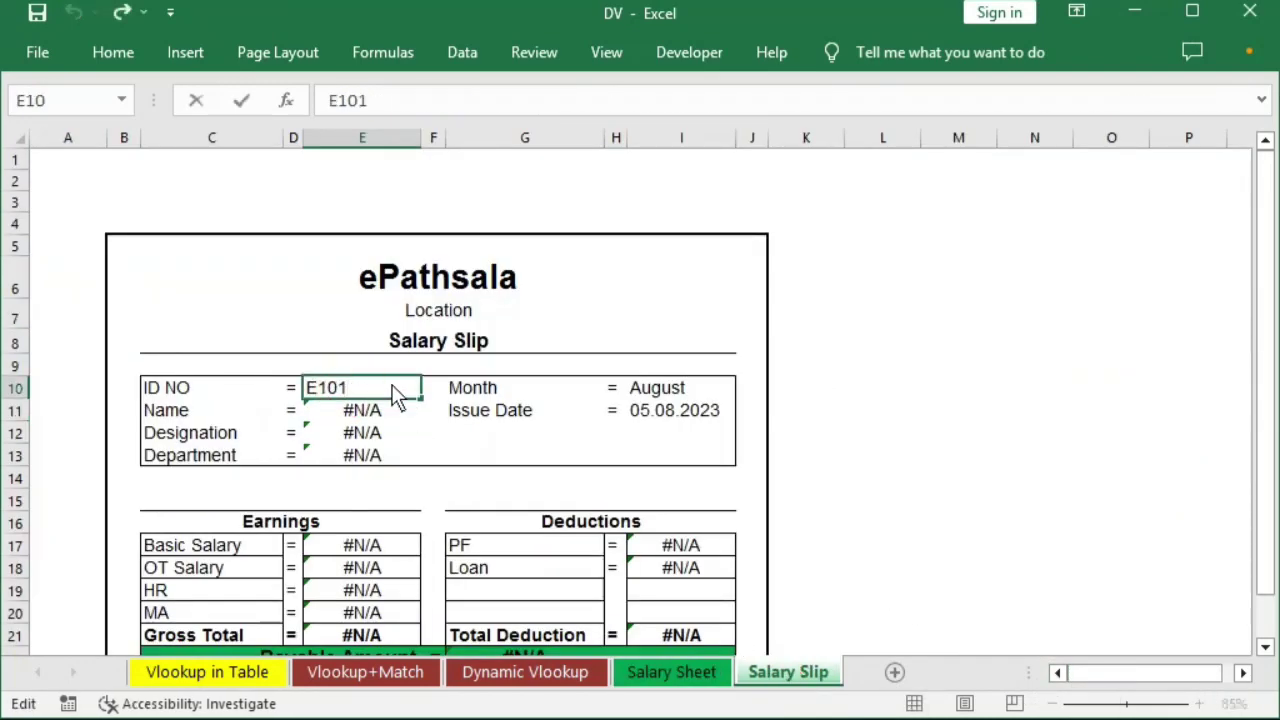
pyautogui.press('BackSpace')
pyautogui.write('2')
pyautogui.press('Return')
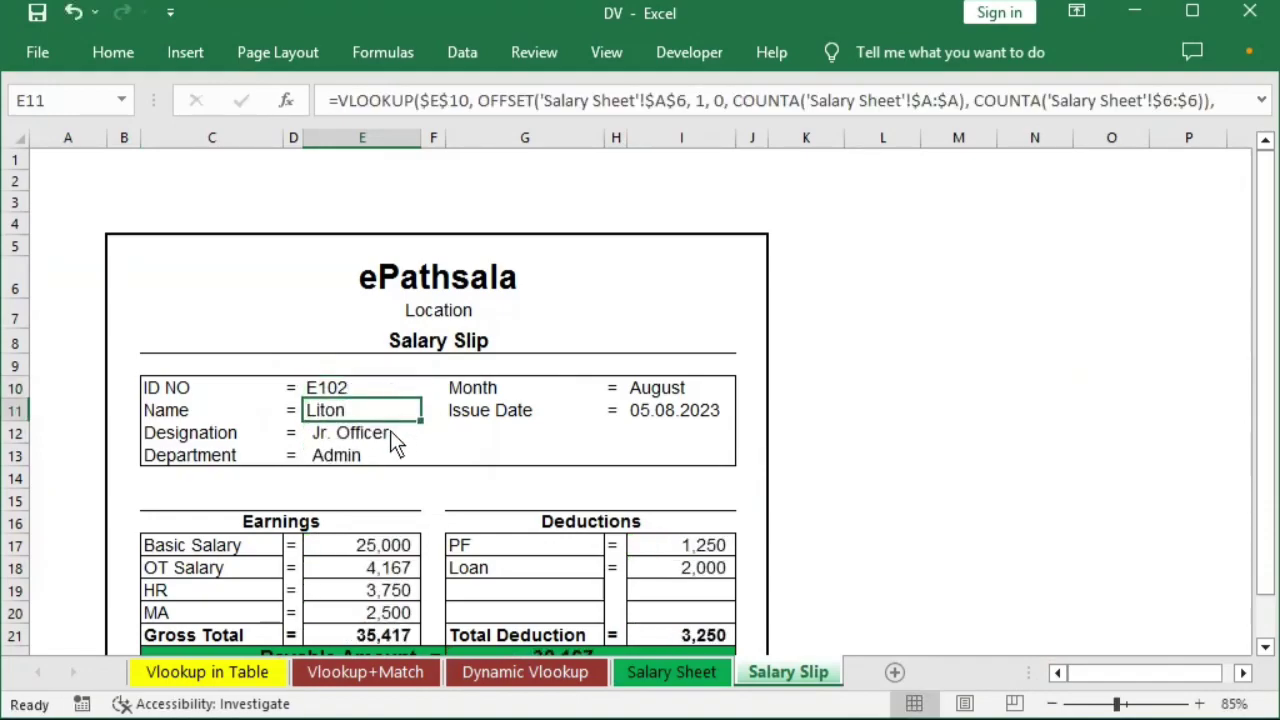
# - Compare row 7's designation, department and salary with the slip's earnings and Payable Amount
pyautogui.click(645, 676)
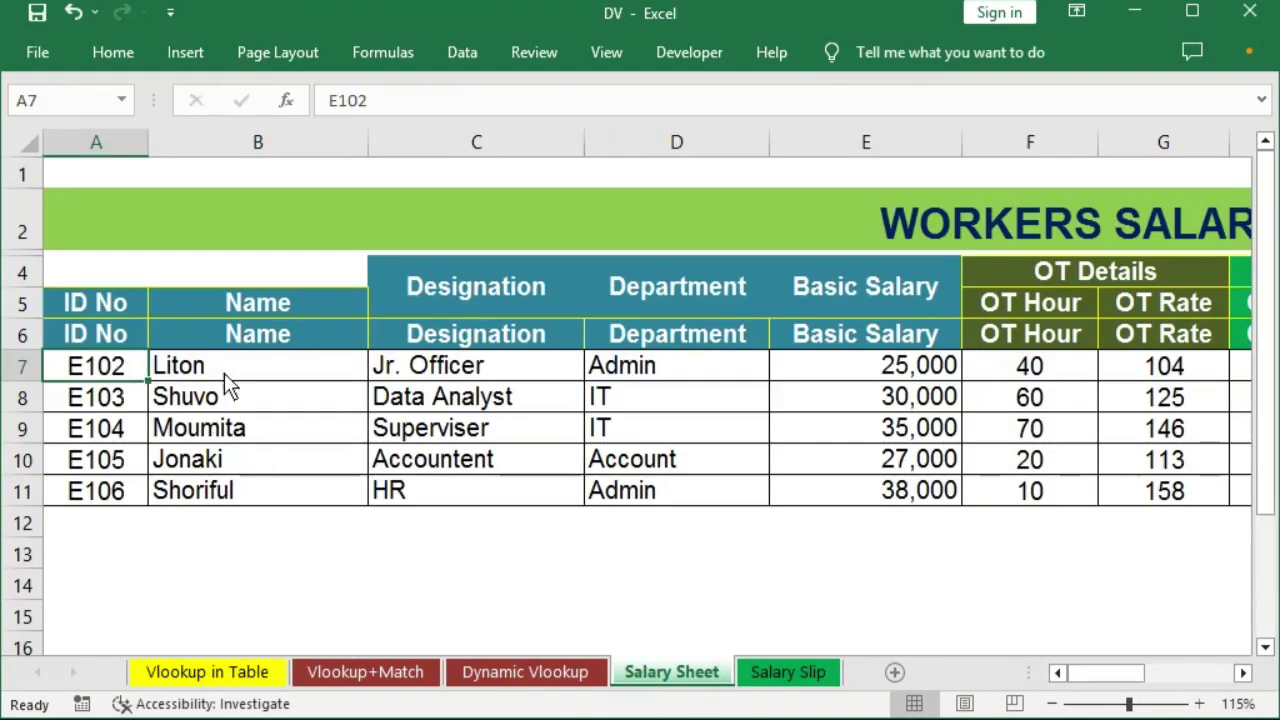
pyautogui.moveTo(330, 380); pyautogui.dragTo(913, 374)
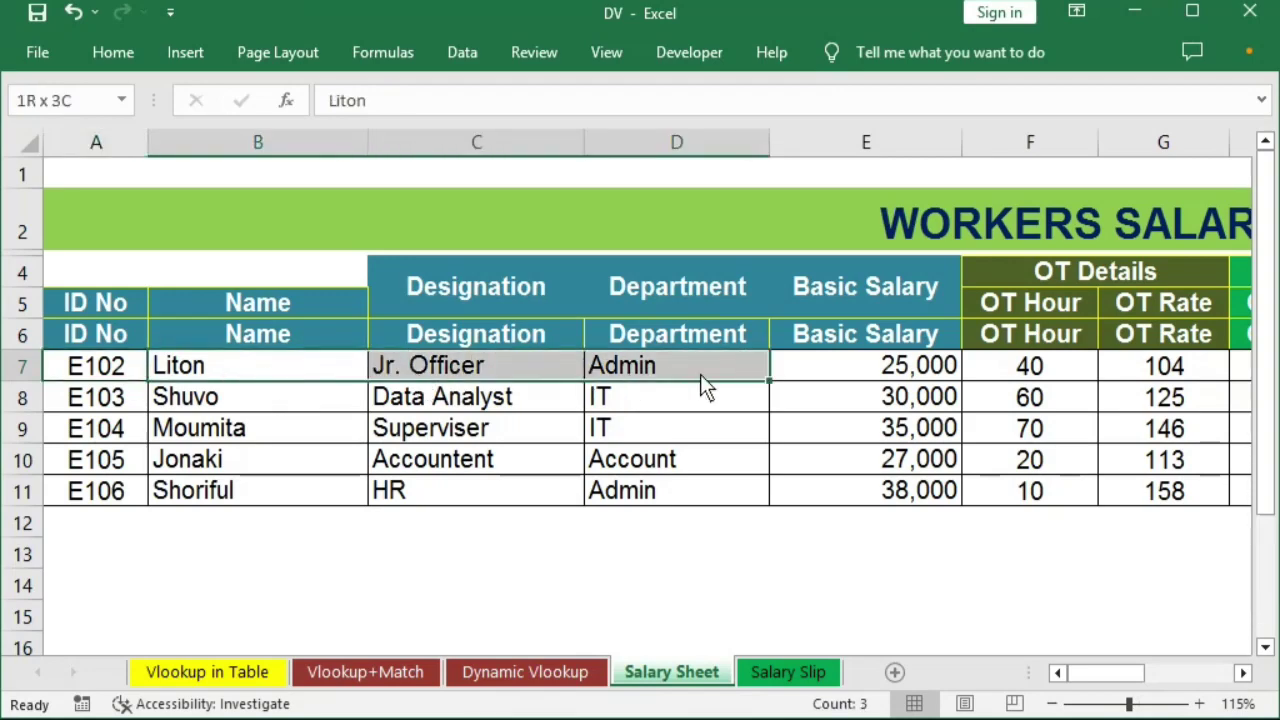
pyautogui.click(788, 672)
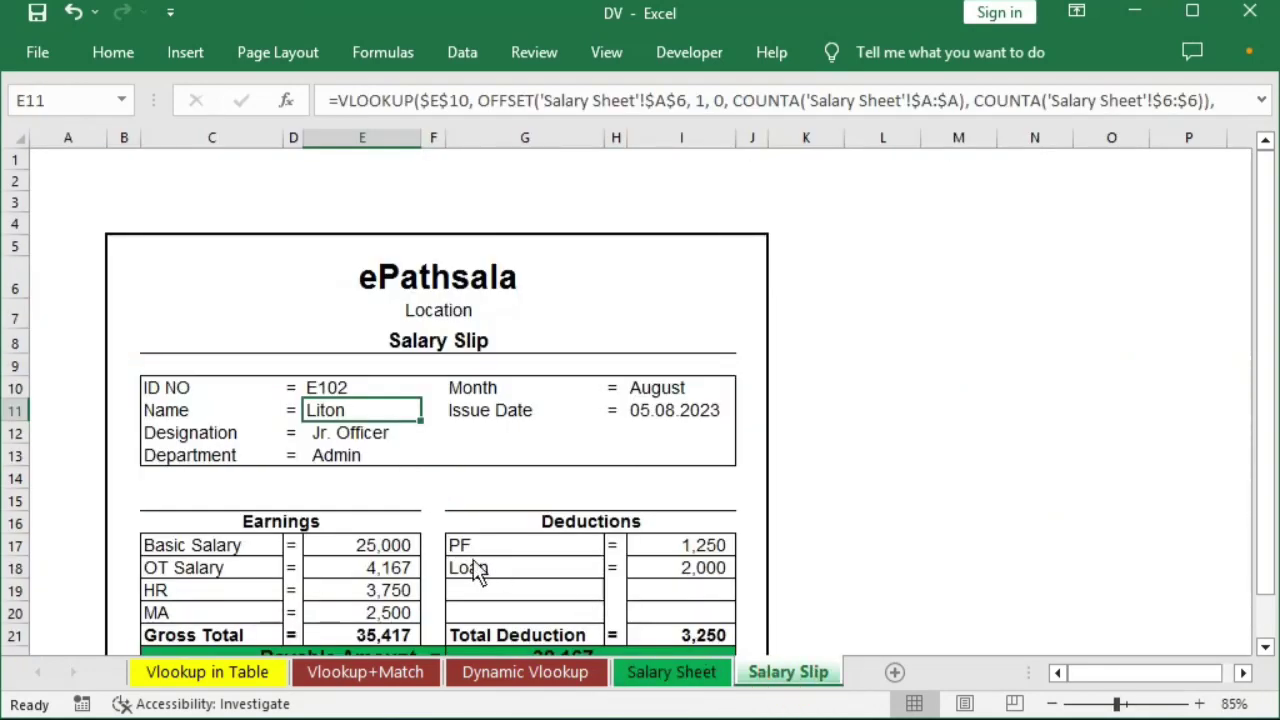
pyautogui.moveTo(380, 550); pyautogui.dragTo(370, 606)
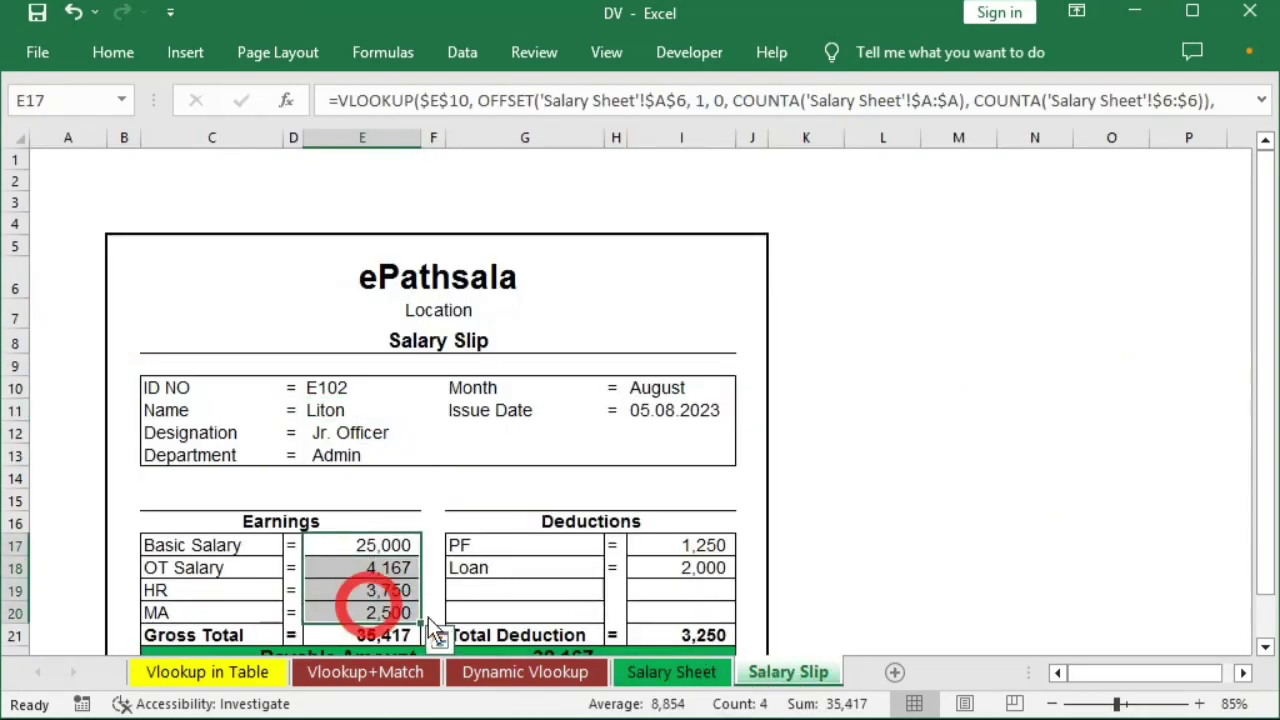
pyautogui.scroll(-1, 428, 617)
pyautogui.click(590, 597)
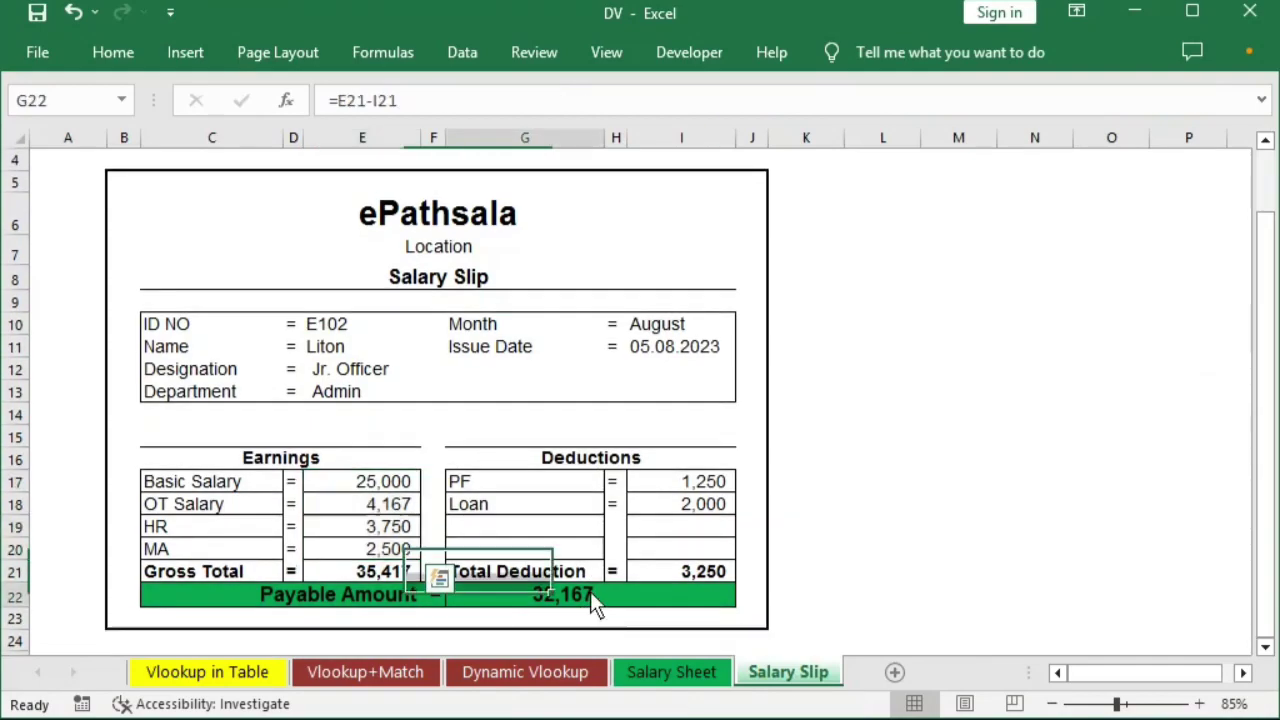
# - Enter employee ID E107 in the empty row below E106 on the Salary Sheet
pyautogui.click(660, 676)
pyautogui.moveTo(1106, 676); pyautogui.dragTo(1172, 675)
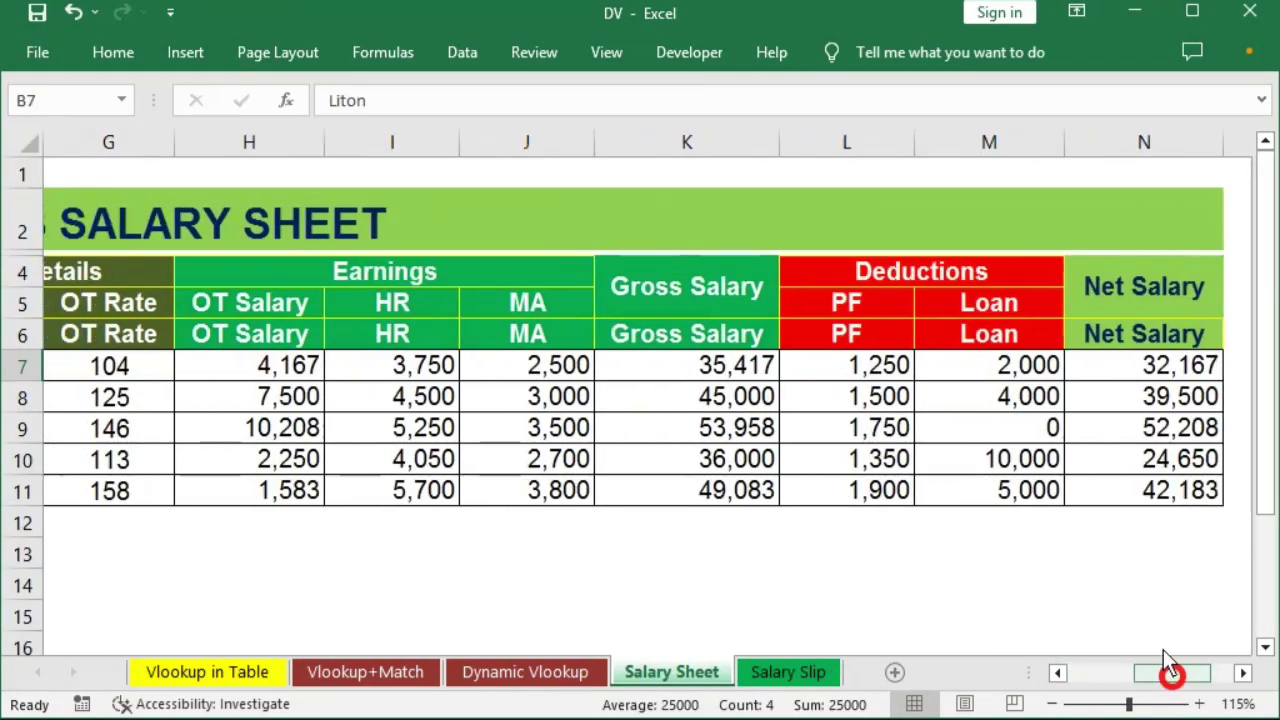
pyautogui.click(1165, 372)
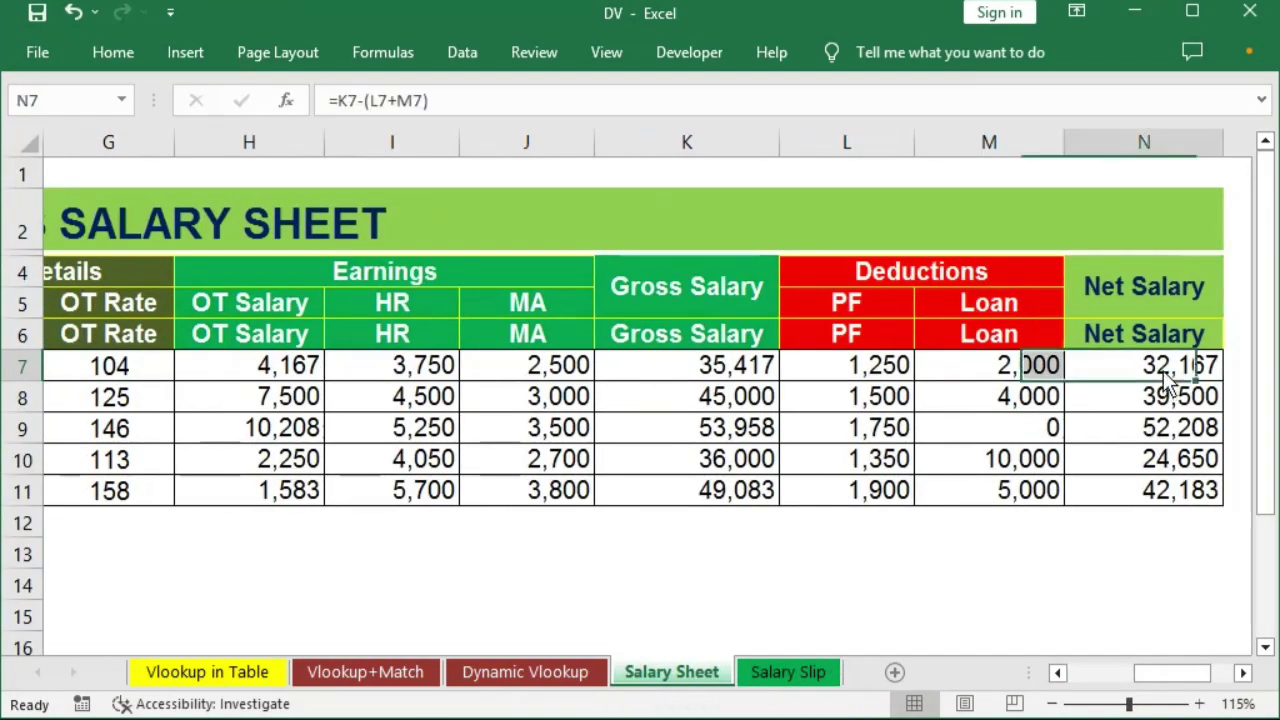
pyautogui.click(775, 673)
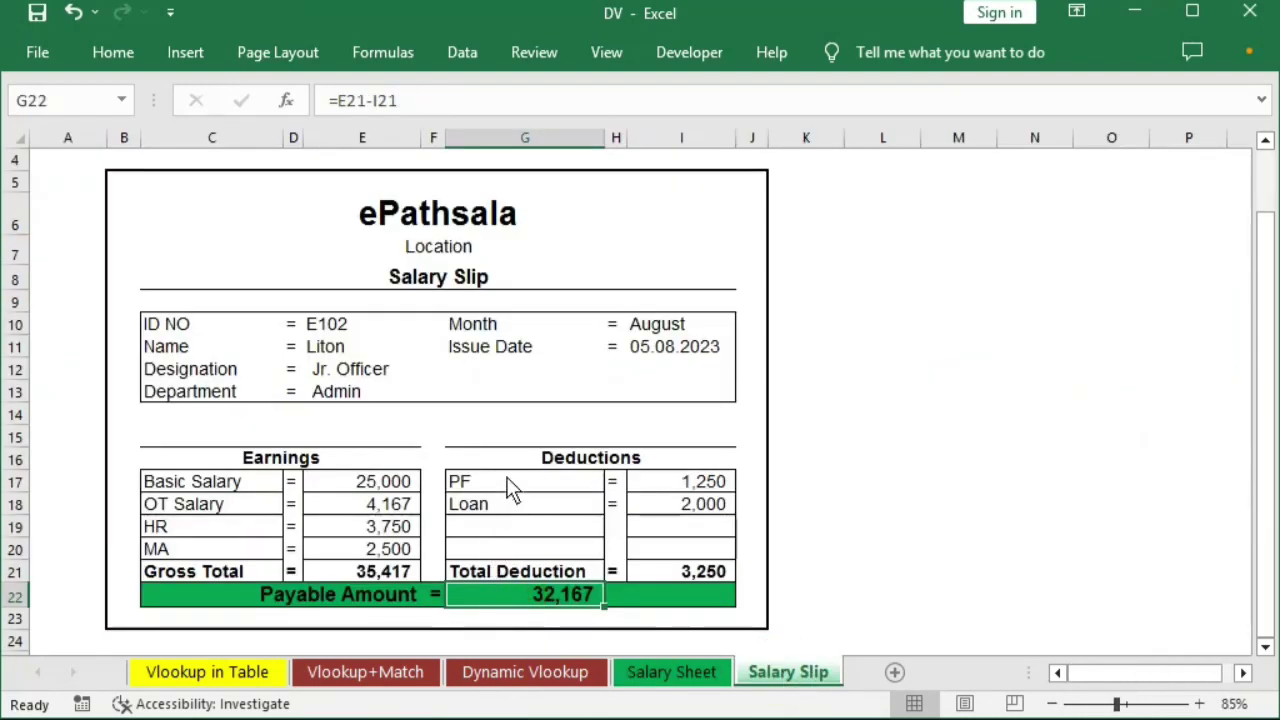
pyautogui.click(678, 672)
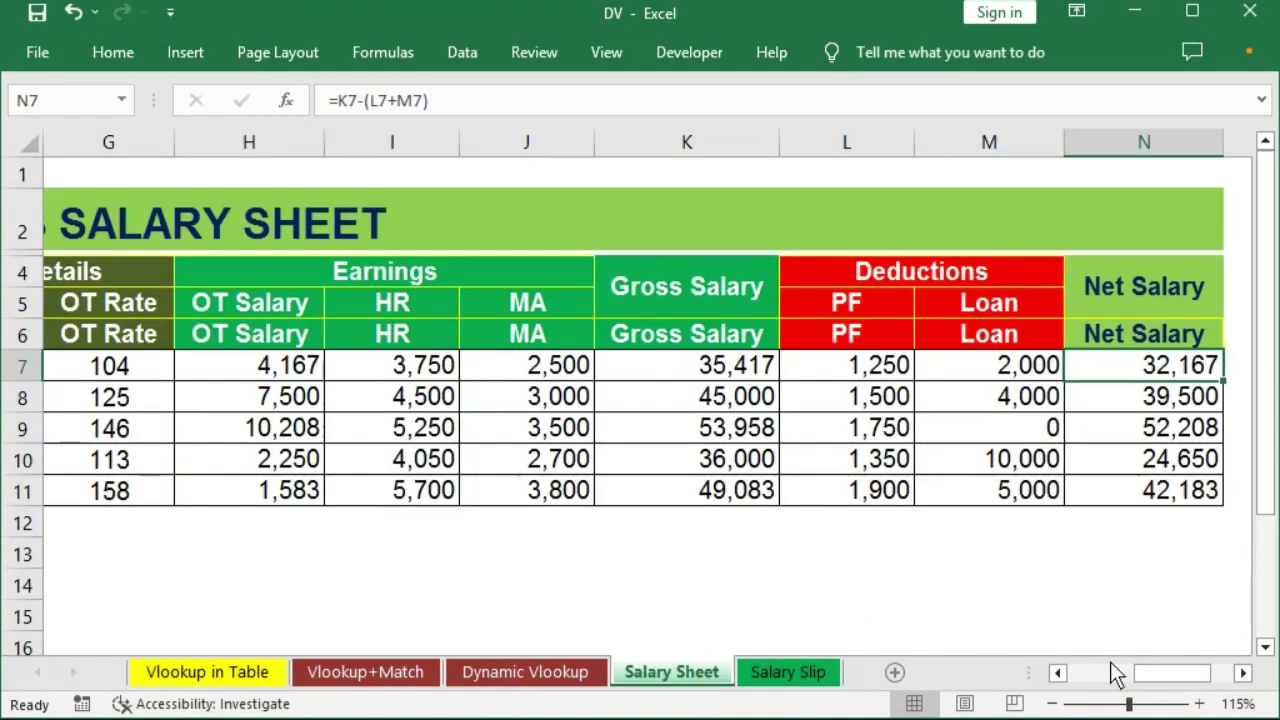
pyautogui.moveTo(1120, 672); pyautogui.dragTo(1090, 672)
pyautogui.click(103, 527)
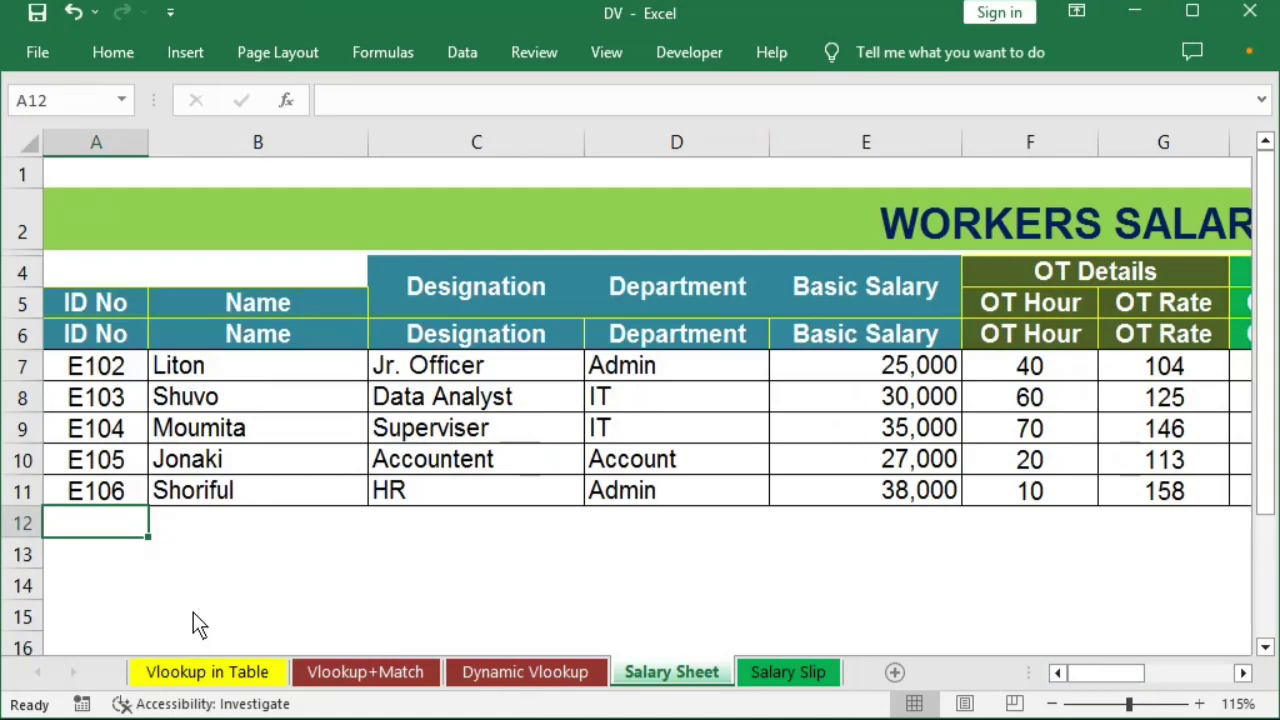
pyautogui.write('E1')
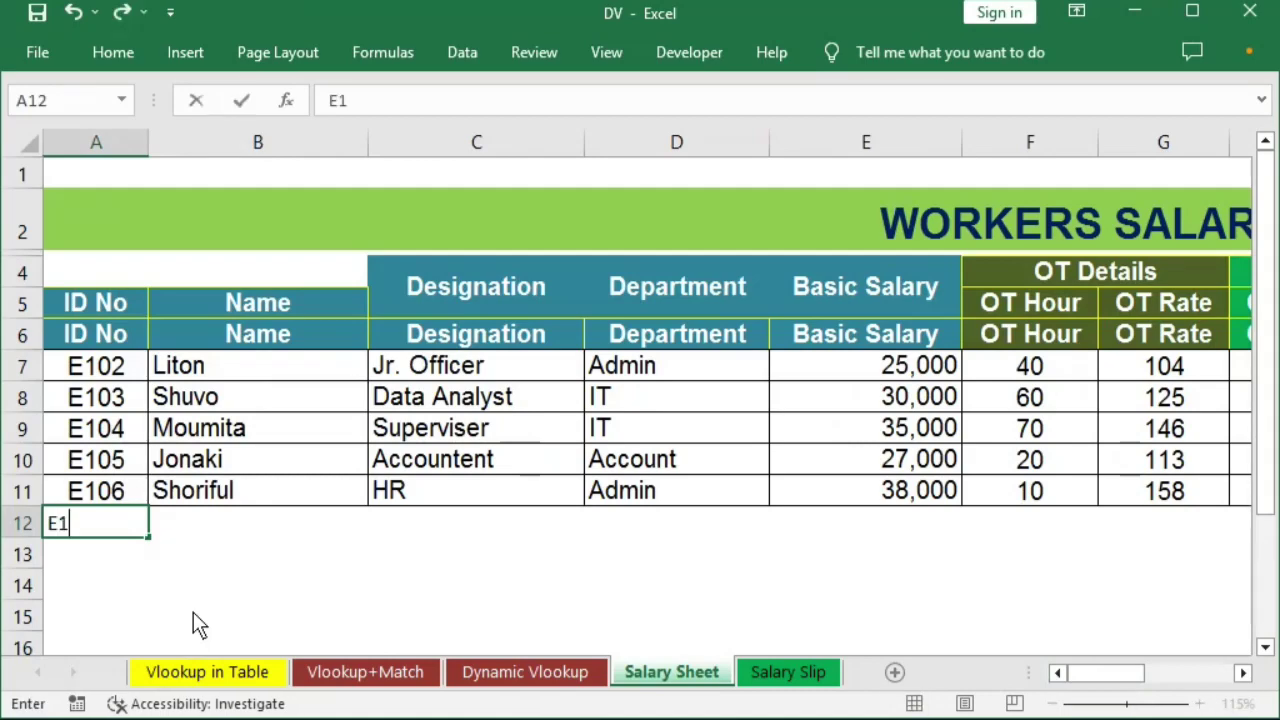
pyautogui.write('07')
pyautogui.press('Return')
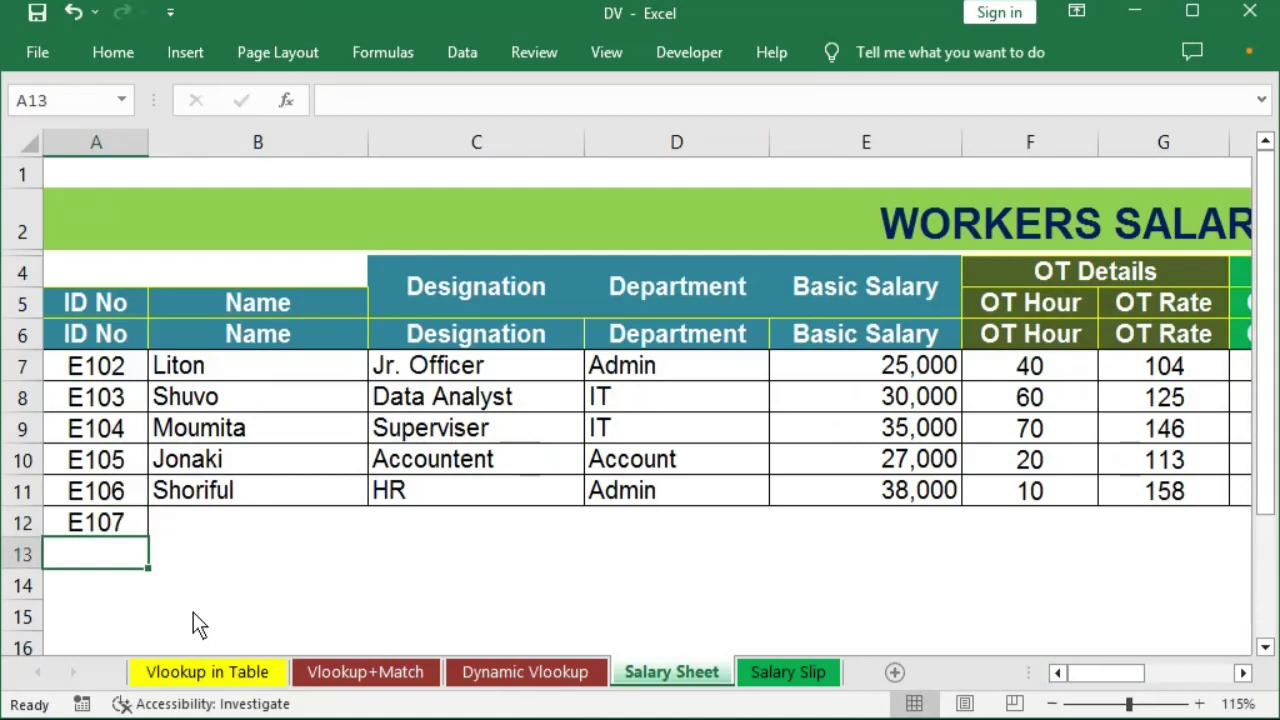
pyautogui.press('Up')
# - Fill row 12's details down from row 11 with Ctrl+D
pyautogui.press('Right')
pyautogui.hotkey('shift', 'Right')
pyautogui.hotkey('shift', 'Right')
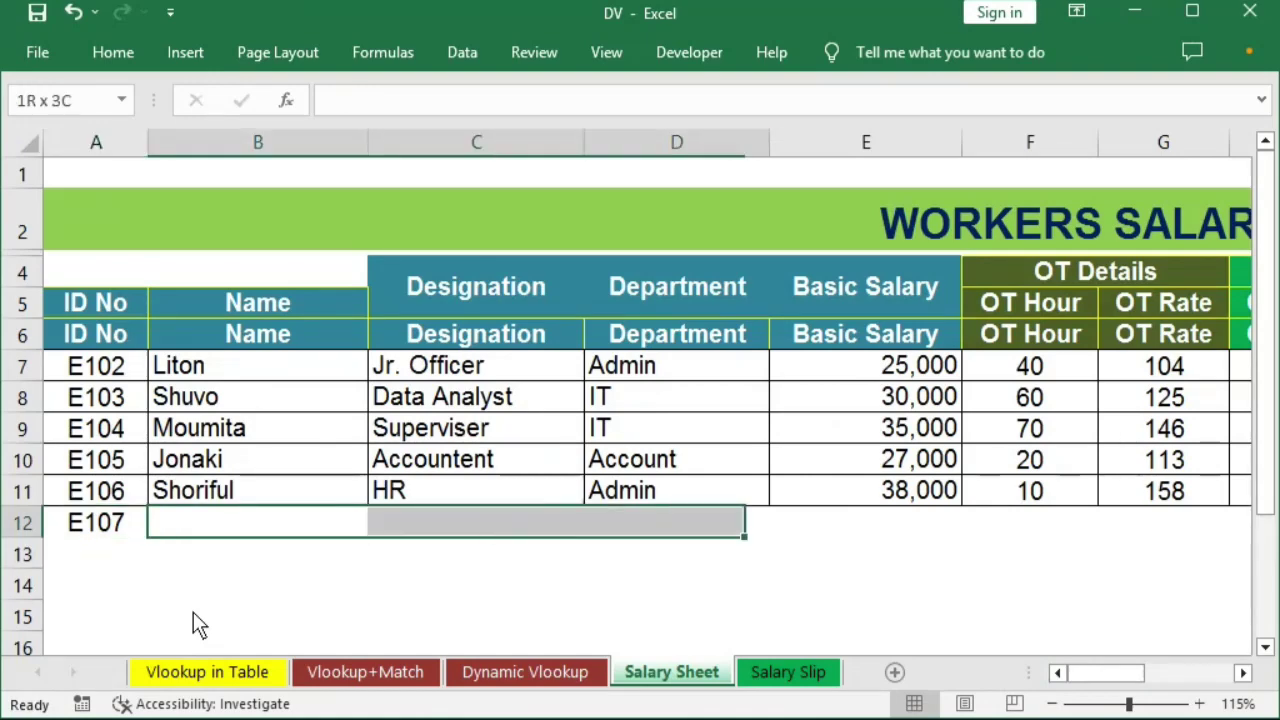
pyautogui.hotkey('shift', 'Right')
pyautogui.hotkey('shift', 'Right')
pyautogui.hotkey('shift', 'Right')
pyautogui.hotkey('shift', 'Right')
pyautogui.hotkey('shift', 'Right')
pyautogui.hotkey('shift', 'Right')
pyautogui.hotkey('shift', 'Right')
pyautogui.hotkey('shift', 'Right')
pyautogui.hotkey('shift', 'Right')
pyautogui.hotkey('shift', 'Right')
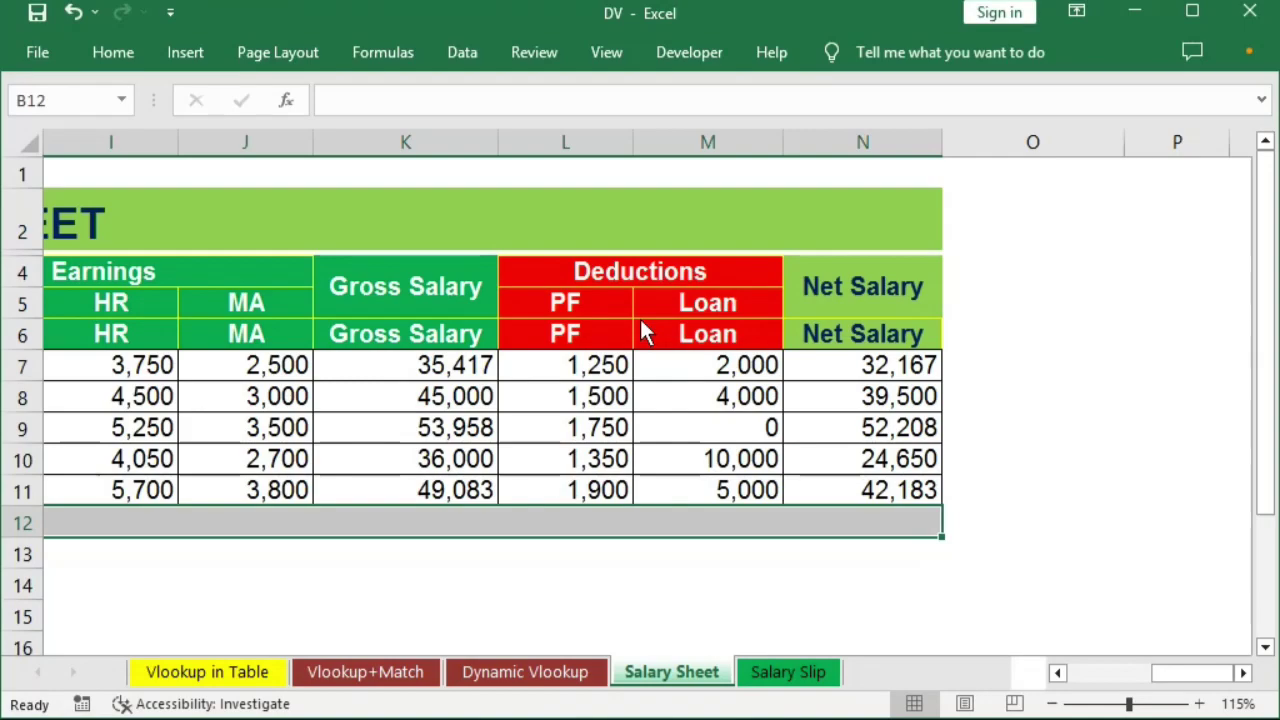
pyautogui.hotkey('ctrl', 'd')
pyautogui.hotkey('ctrl', 'q')
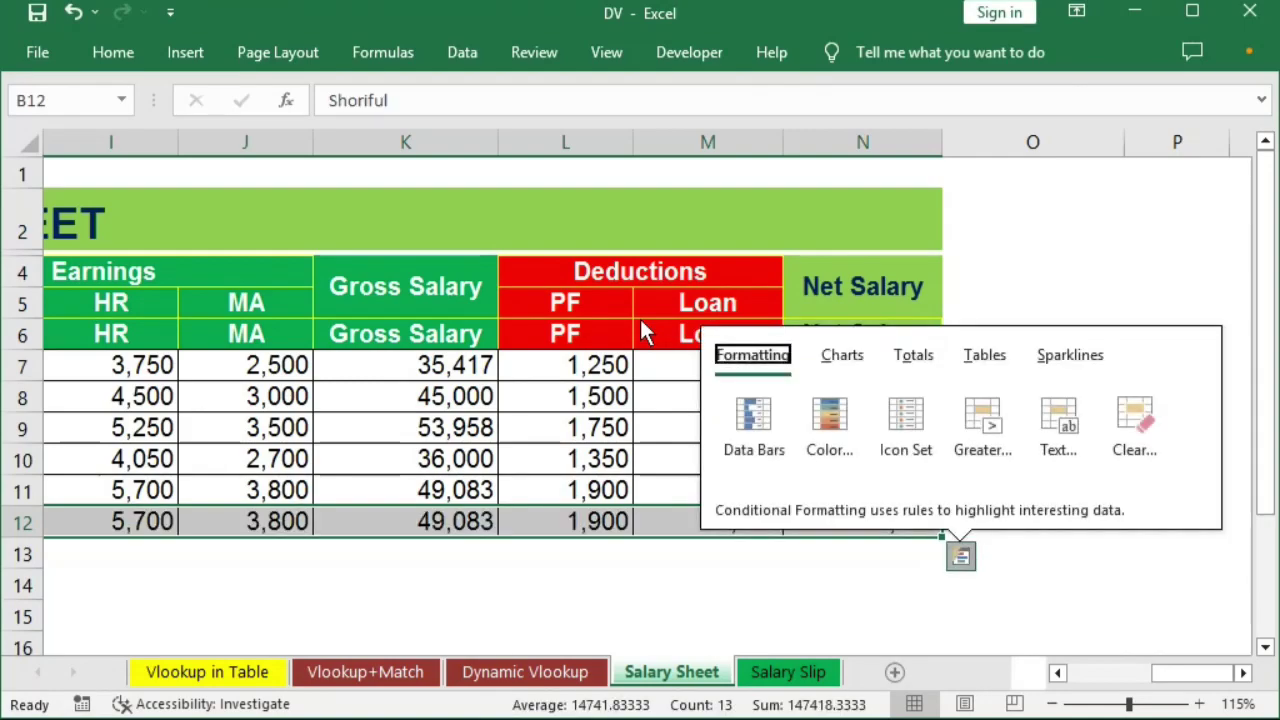
pyautogui.press('Escape')
# - Replace row 12's copied name with the new employee's name and set designation SR
pyautogui.press('Home')
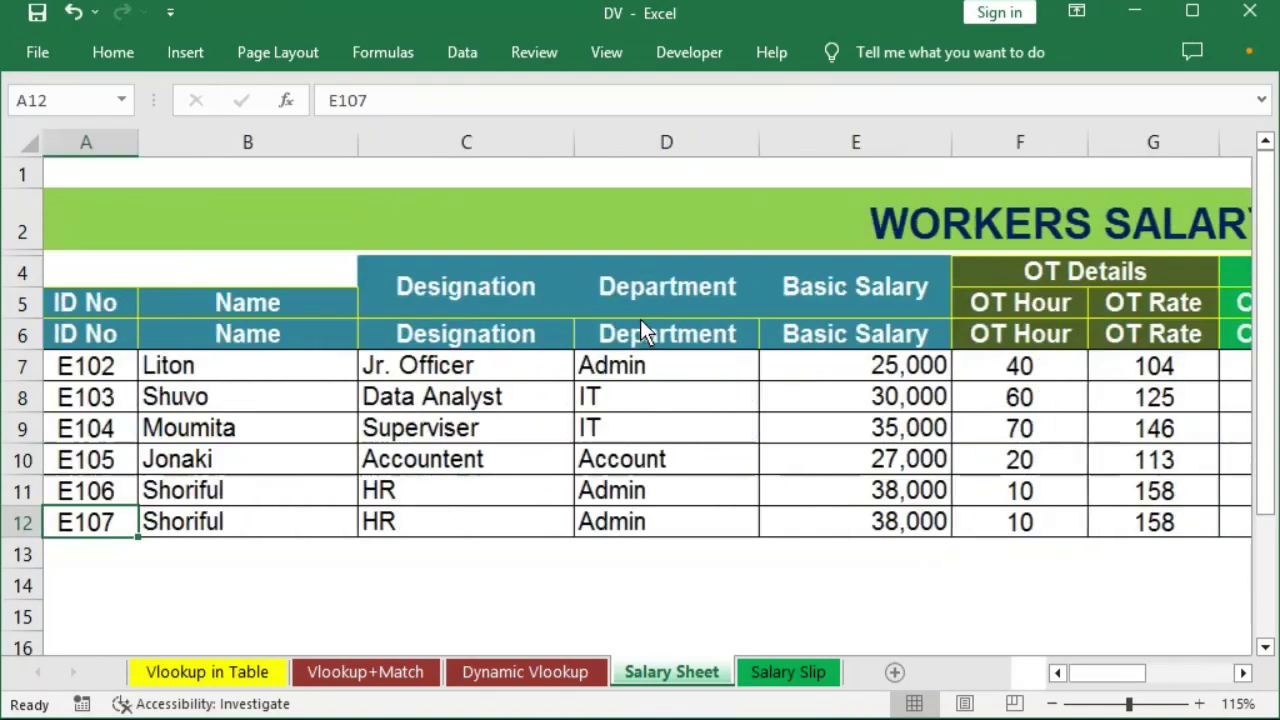
pyautogui.press('Right')
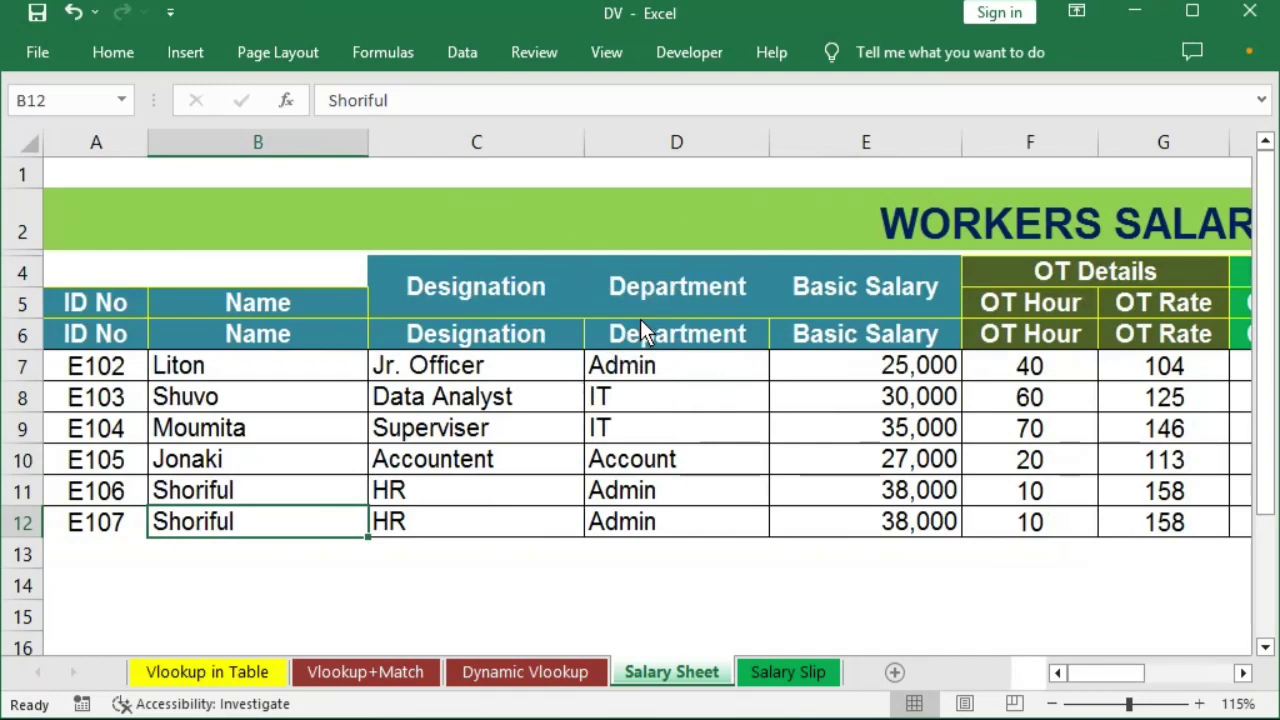
pyautogui.write('Mominu')
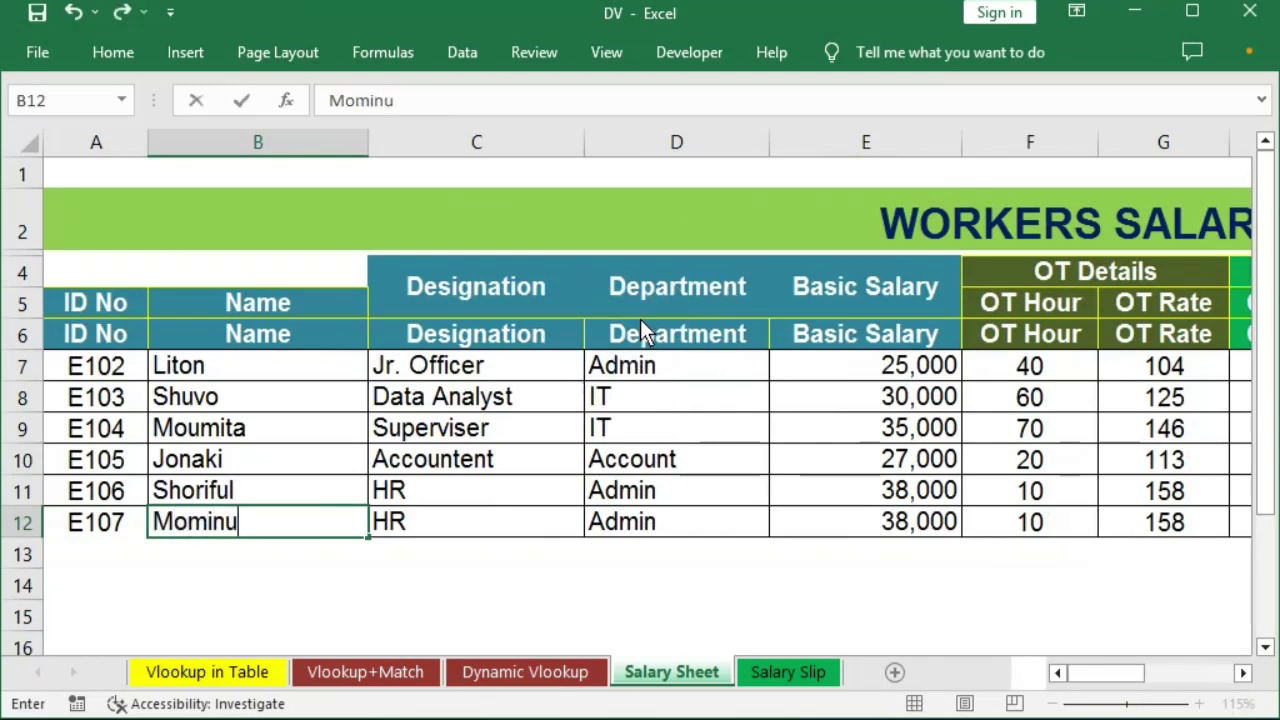
pyautogui.write('a')
pyautogui.press('BackSpace')
pyautogui.write('l')
pyautogui.press('Tab')
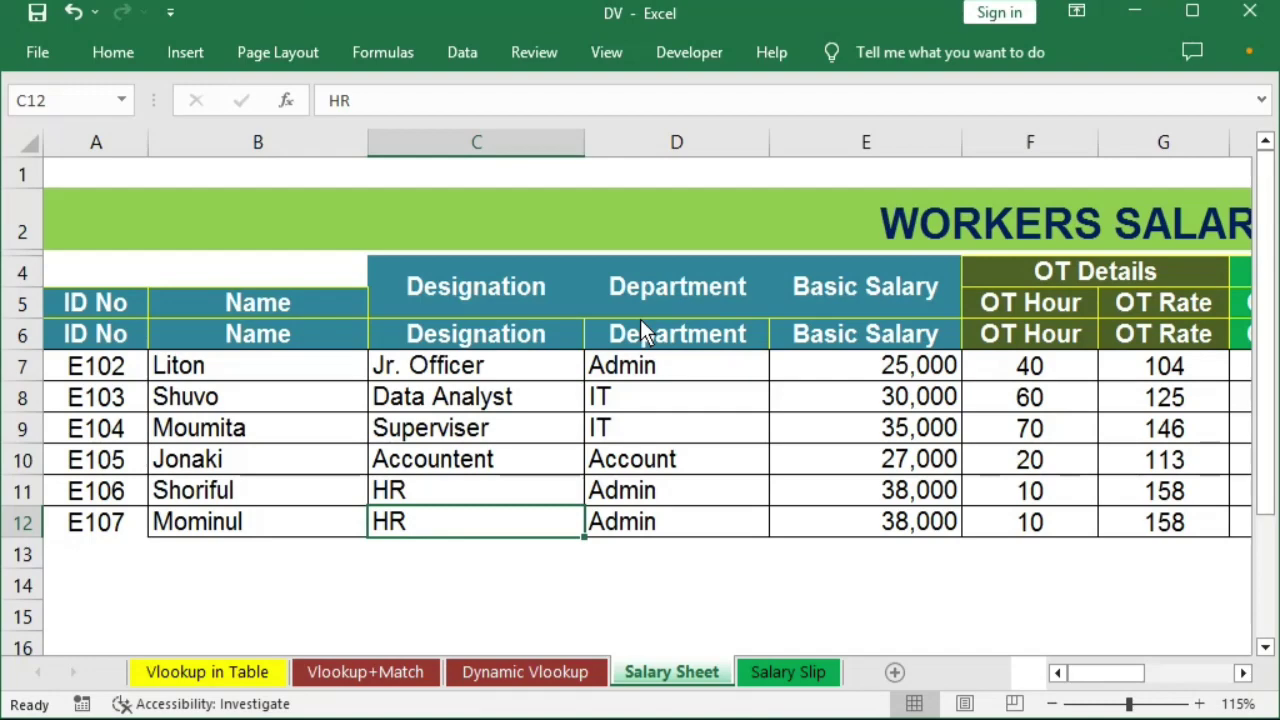
pyautogui.write('SR')
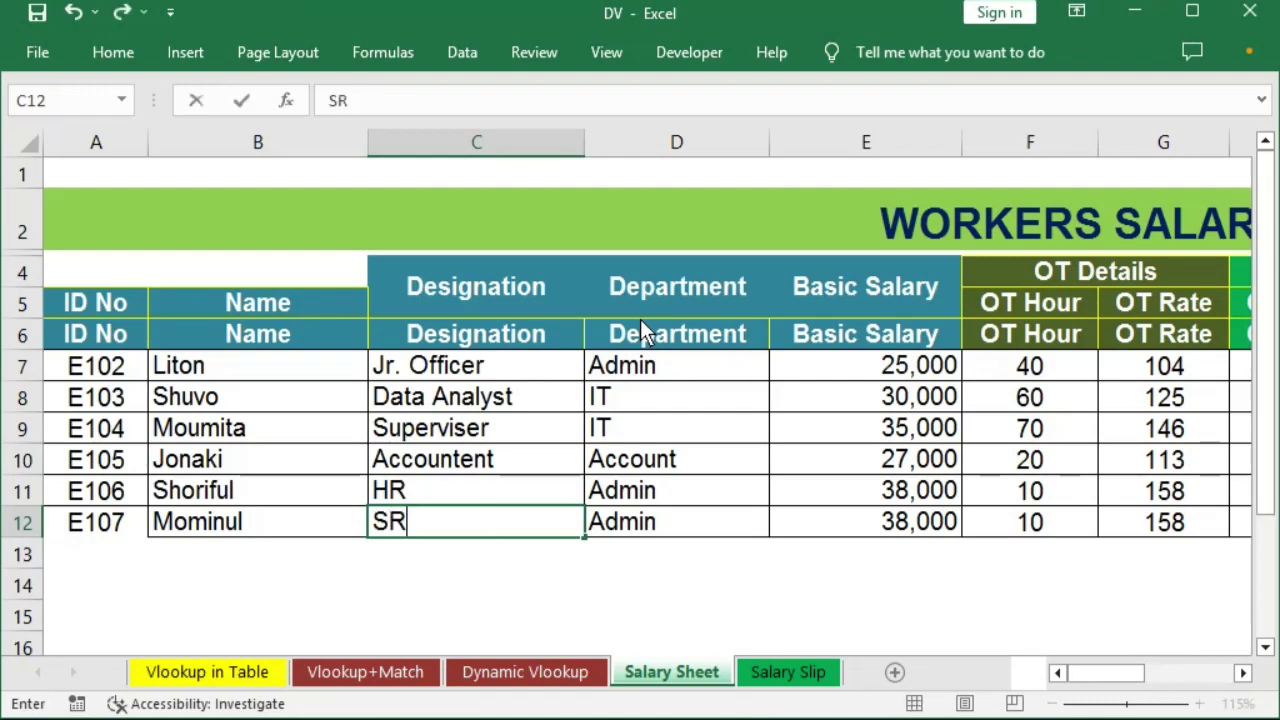
pyautogui.press('Tab')
# - Set E107's department to Marketing and basic salary to 30,000
pyautogui.write('Ma')
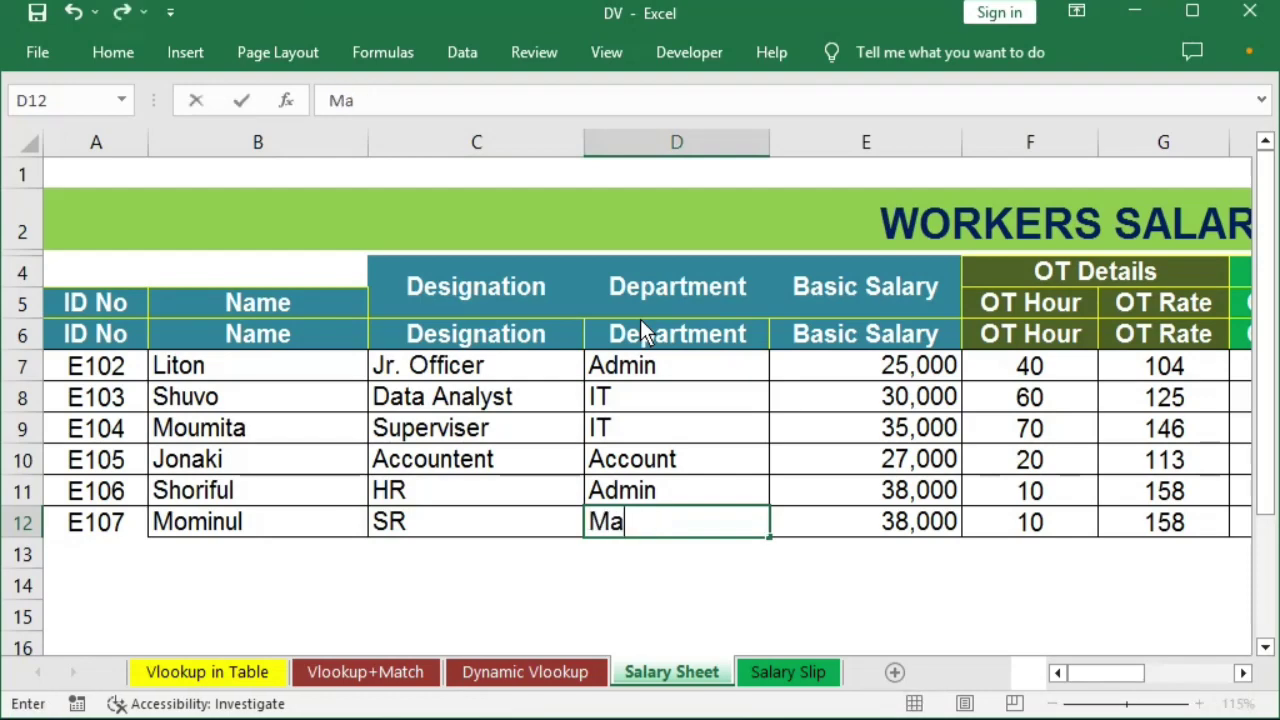
pyautogui.write('rketing')
pyautogui.press('Return')
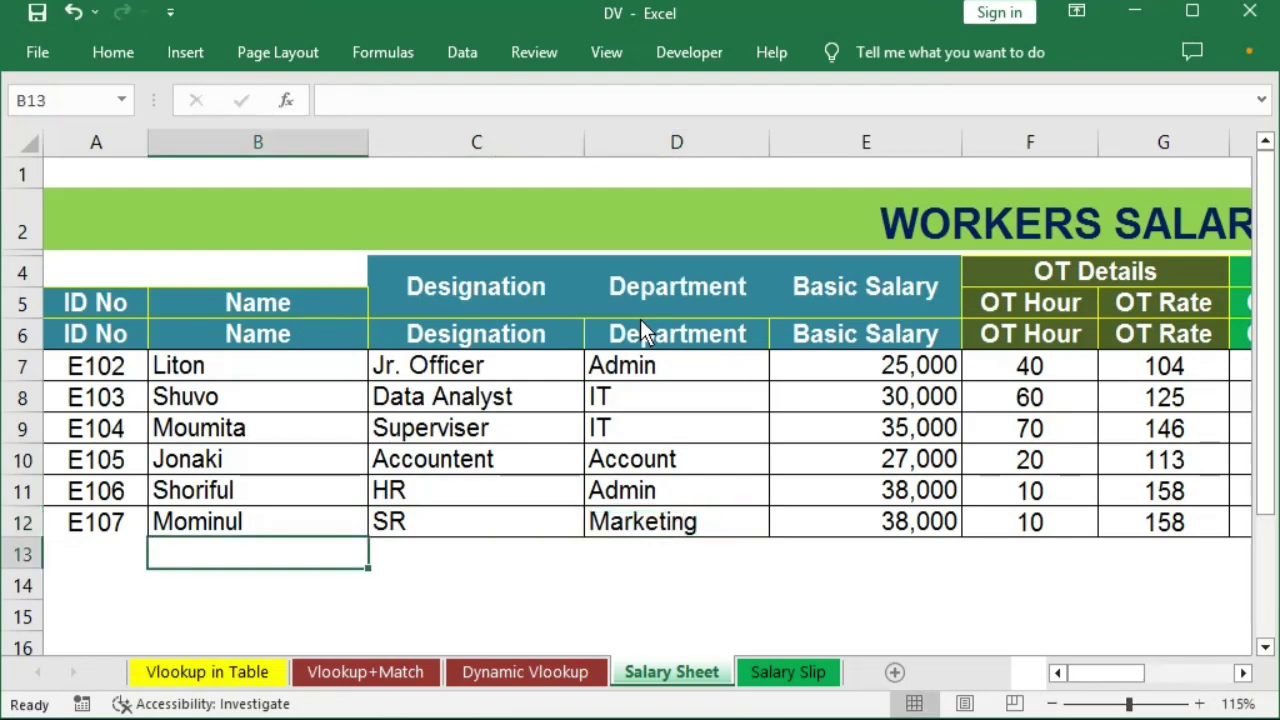
pyautogui.press('Up')
pyautogui.press('Right')
pyautogui.press('Right')
pyautogui.press('Right')
pyautogui.write('30')
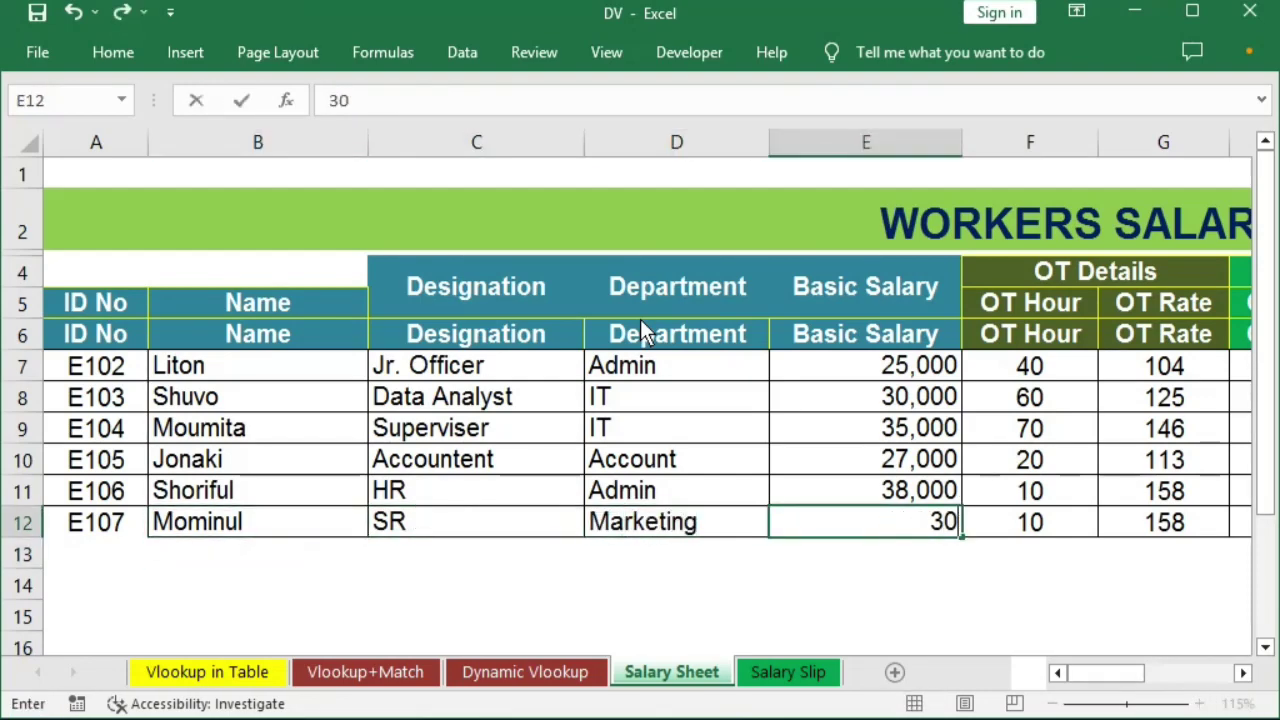
pyautogui.write('000')
pyautogui.press('Return')
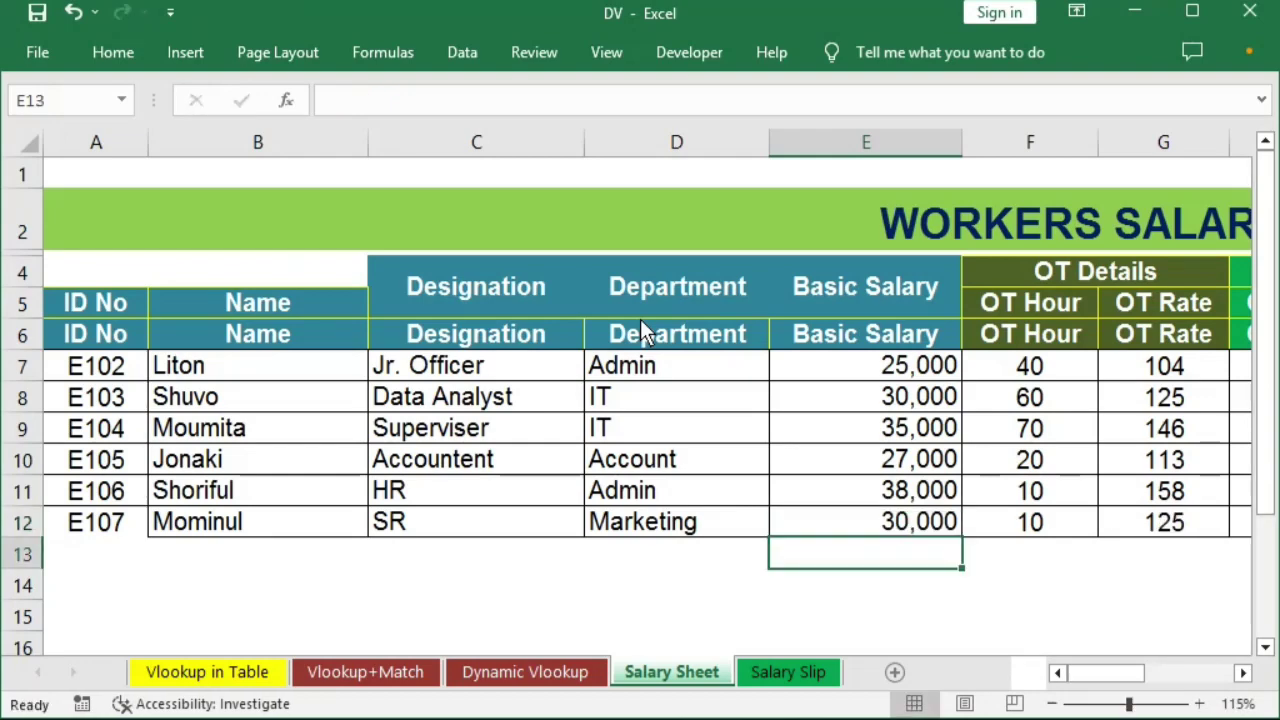
pyautogui.press('Up')
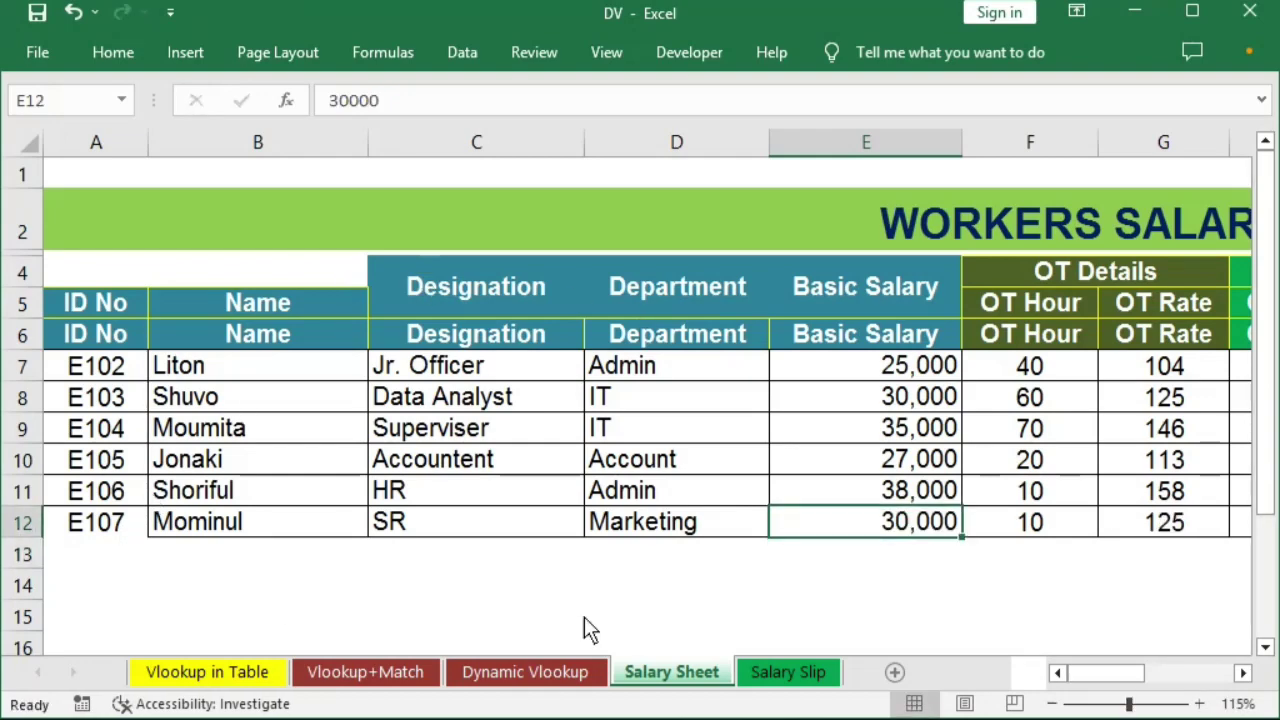
# - Change the slip's ID from E102 to E107 and check the looked-up department and payable amount
pyautogui.click(770, 678)
pyautogui.click(340, 324)
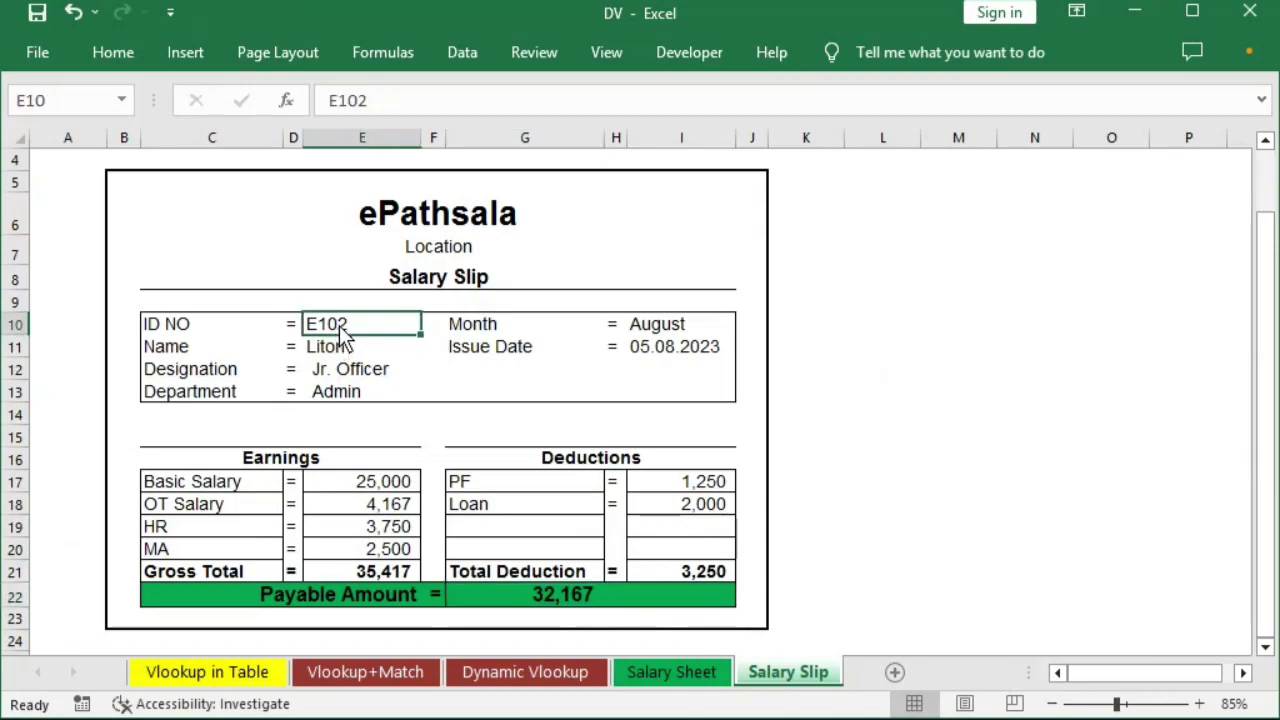
pyautogui.press('F2')
pyautogui.press('BackSpace')
pyautogui.write('7')
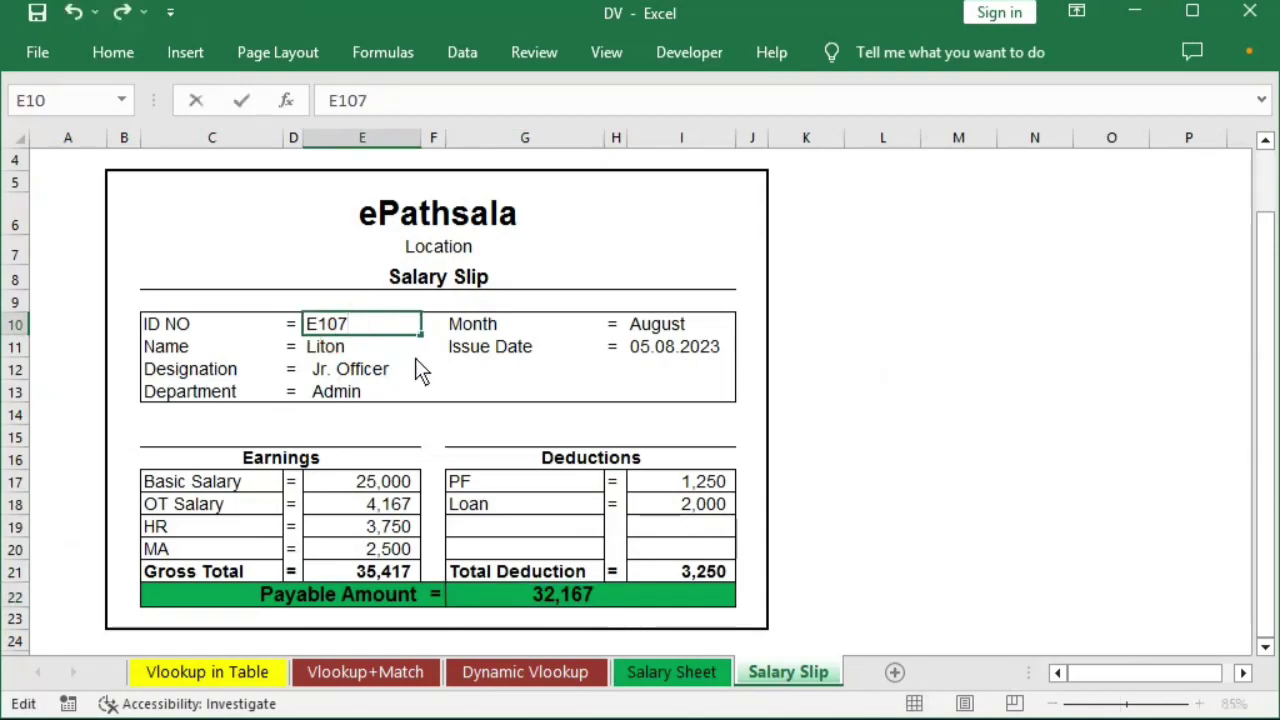
pyautogui.press('Return')
pyautogui.press('Return')
pyautogui.press('Return')
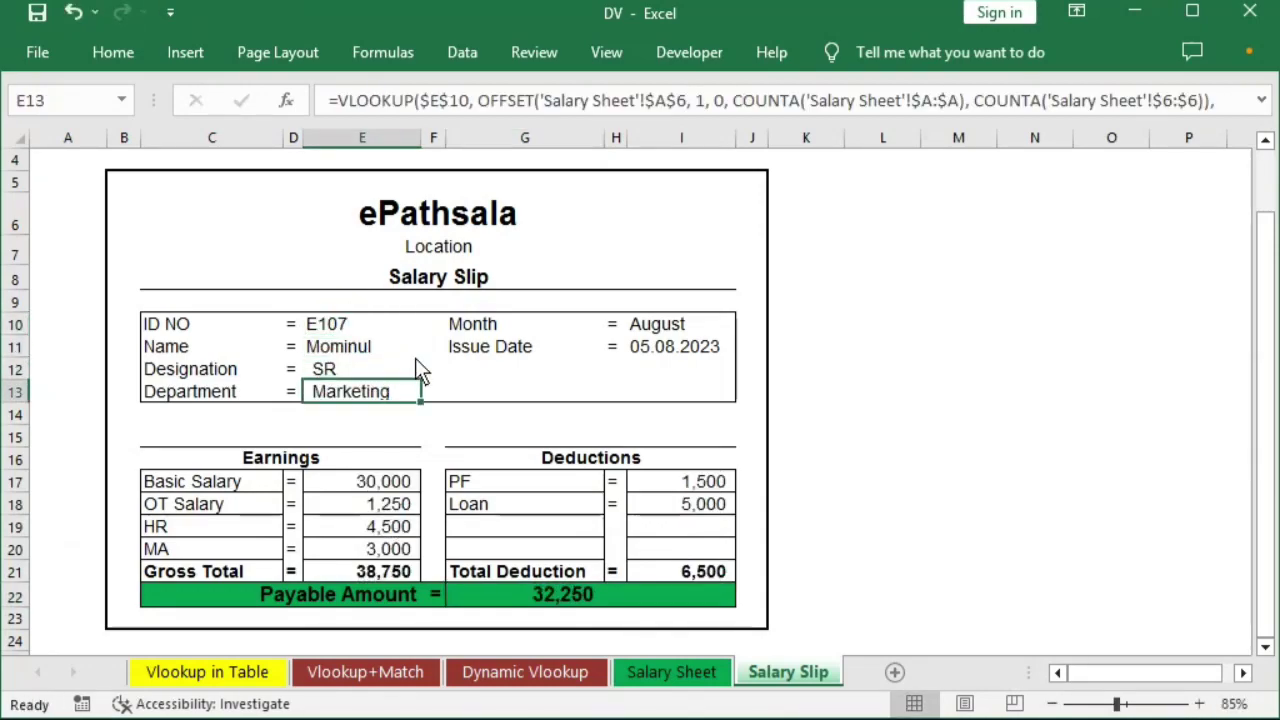
pyautogui.hotkey('shift', 'Down')
pyautogui.click(531, 597)
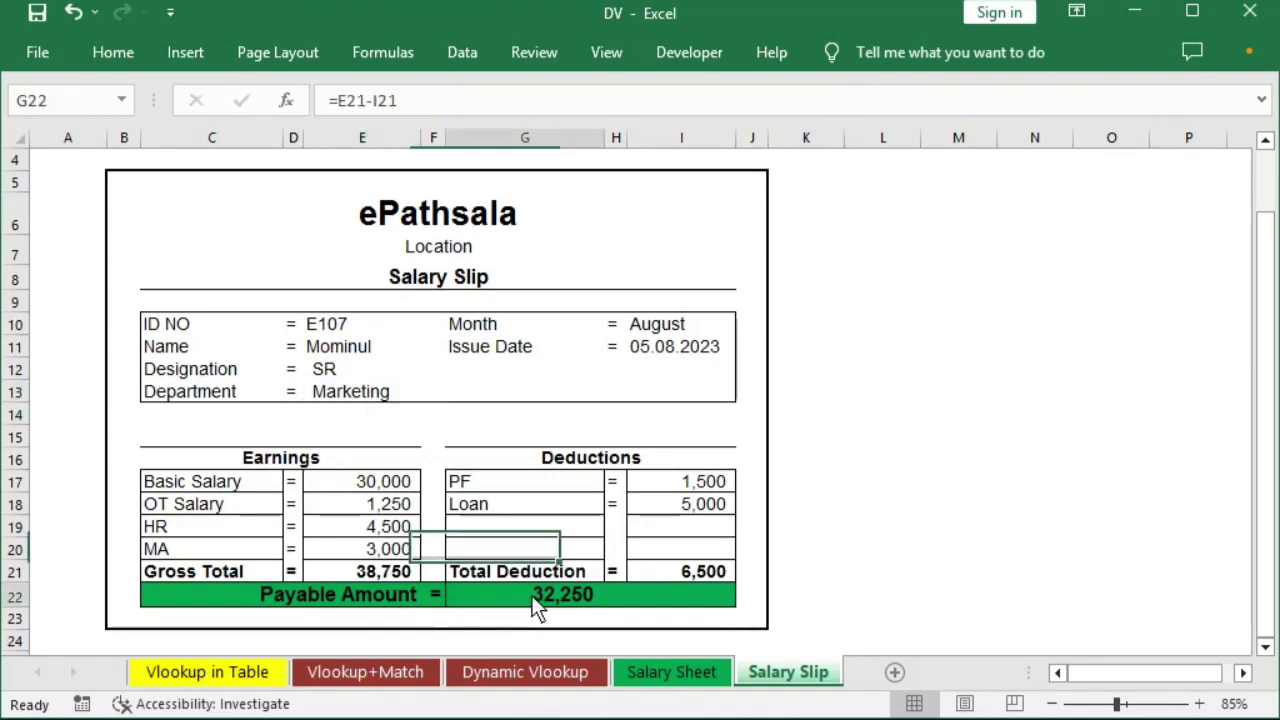
# - Add a 'Received' label with an '=' sign in the row below Issue Date
pyautogui.click(483, 368)
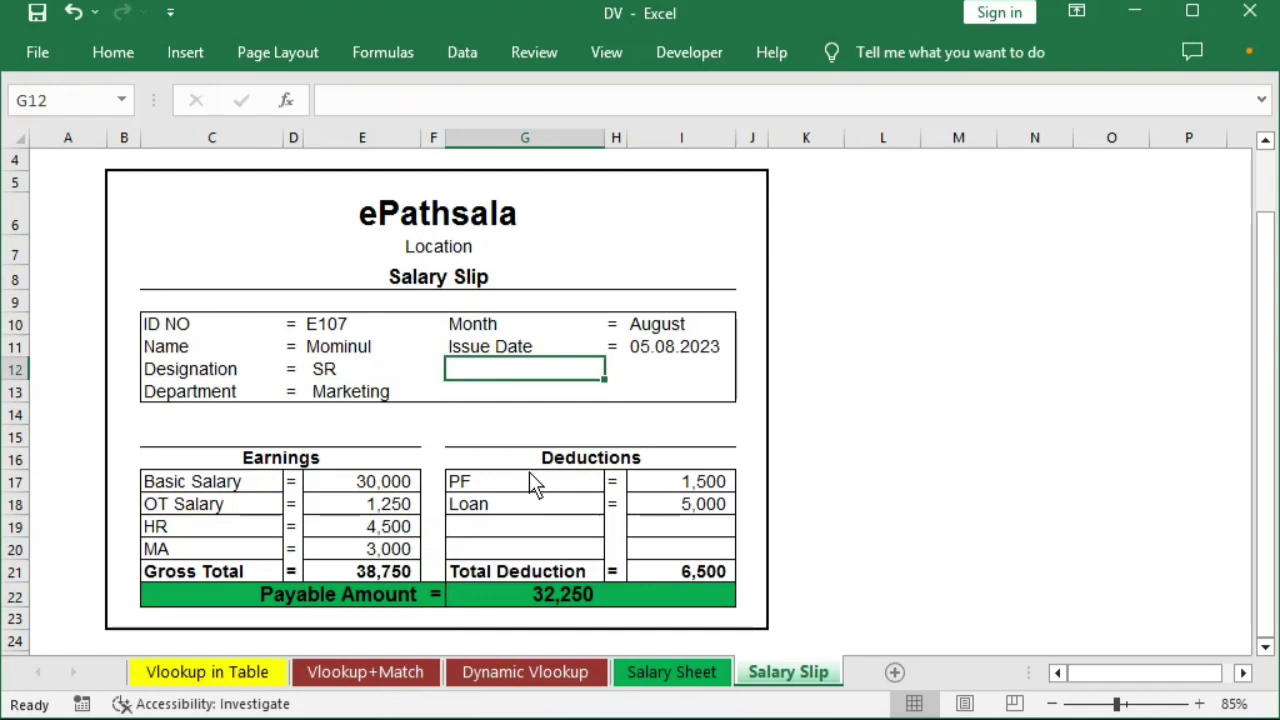
pyautogui.press('Up')
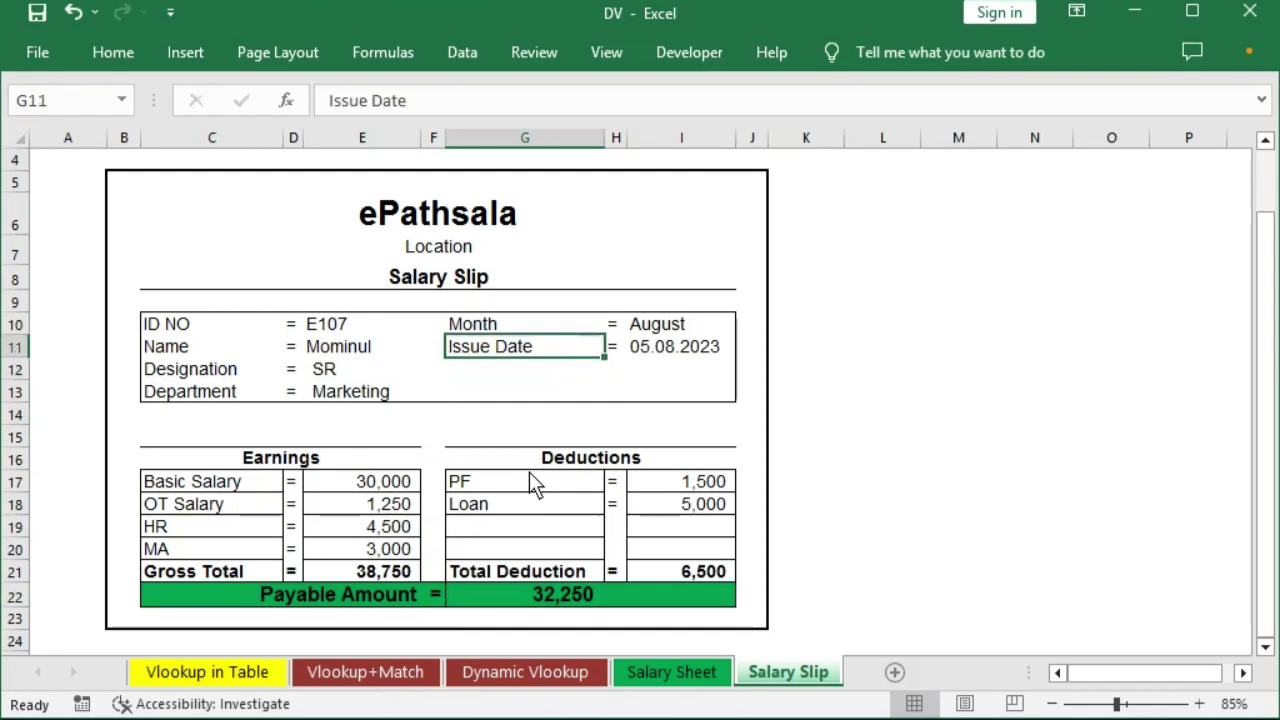
pyautogui.press('Down')
pyautogui.write('Rece')
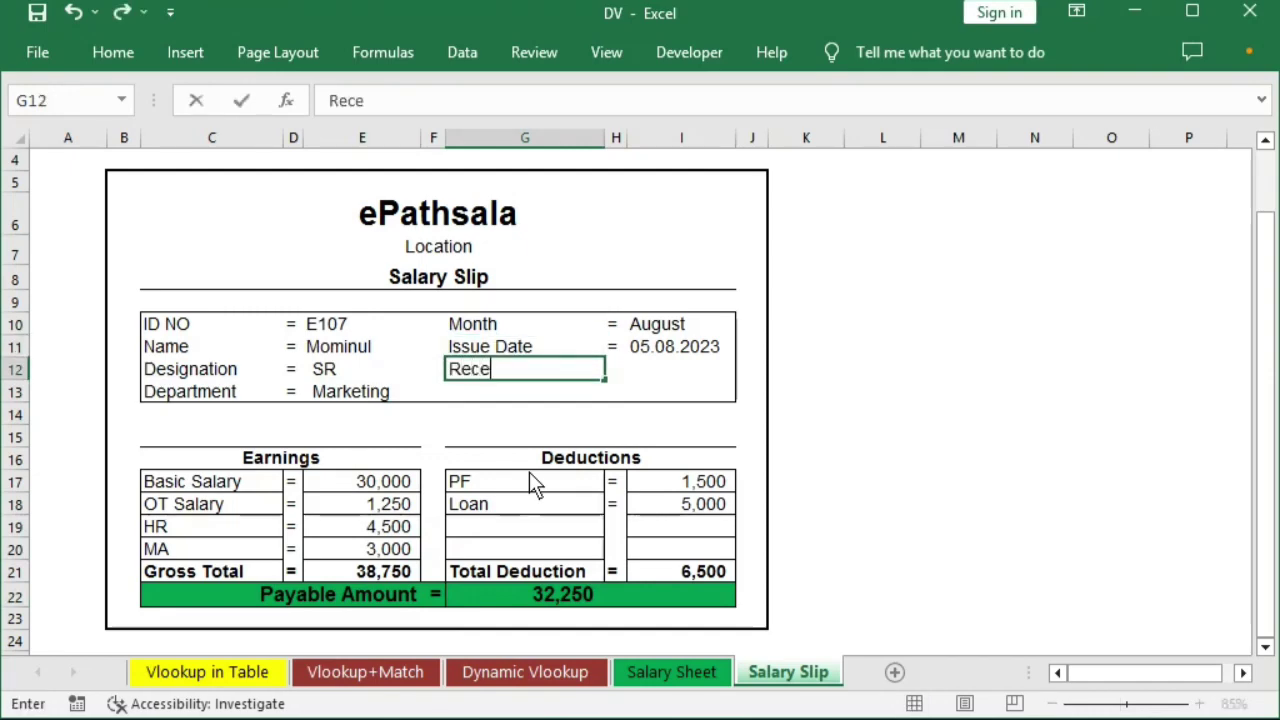
pyautogui.write('ived')
pyautogui.press('Tab')
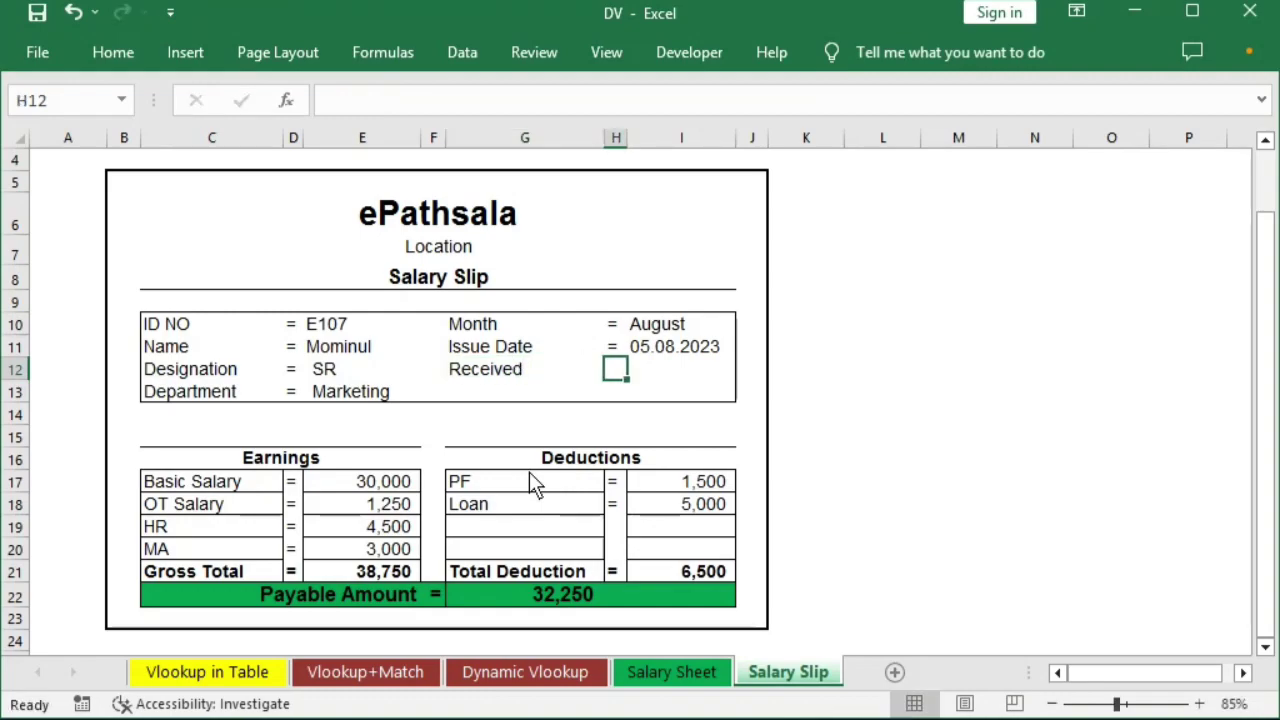
pyautogui.write('=')
pyautogui.press('Tab')
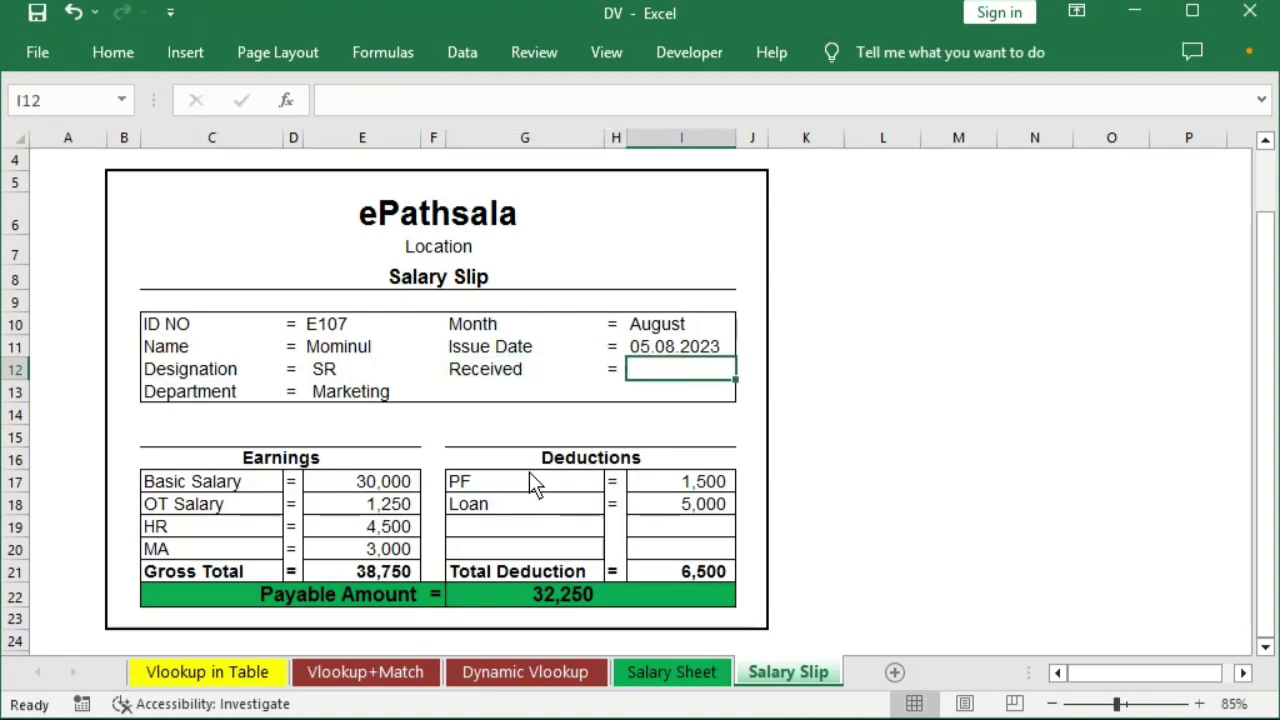
# - Add a 'Received' header in O6 with the Net Salary header's green style
pyautogui.click(672, 674)
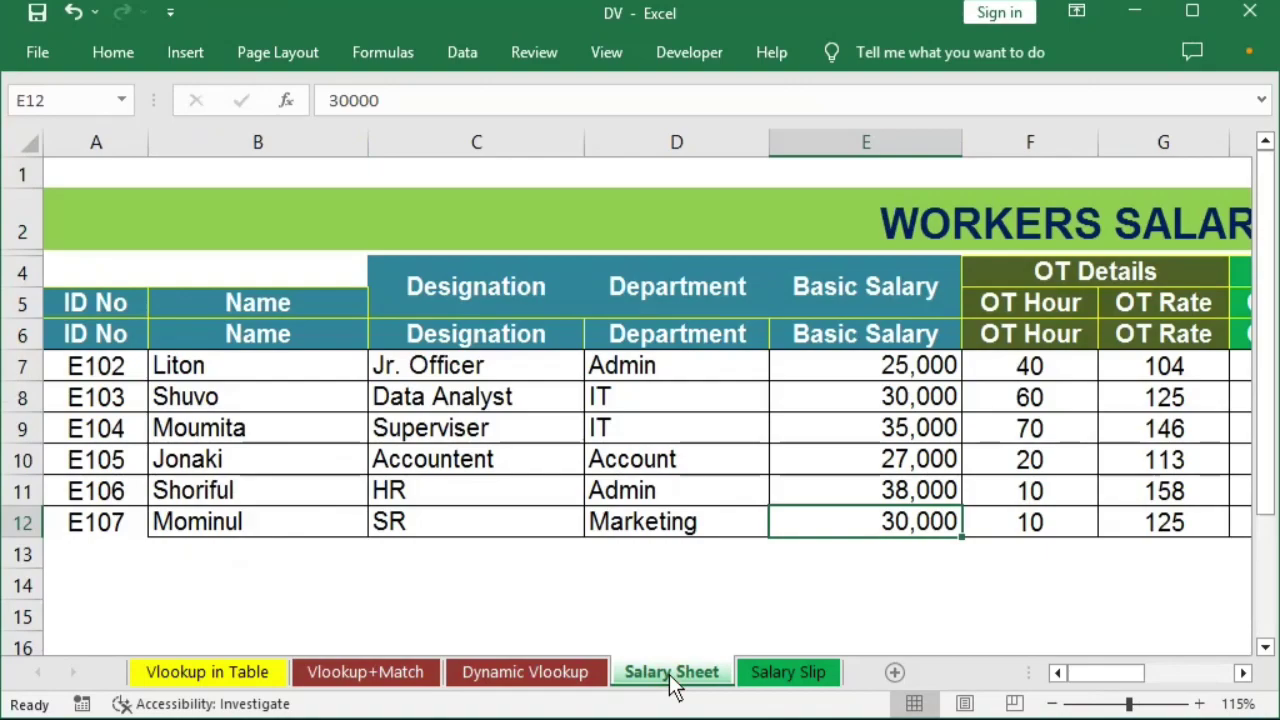
pyautogui.scroll(-2, 700, 605)
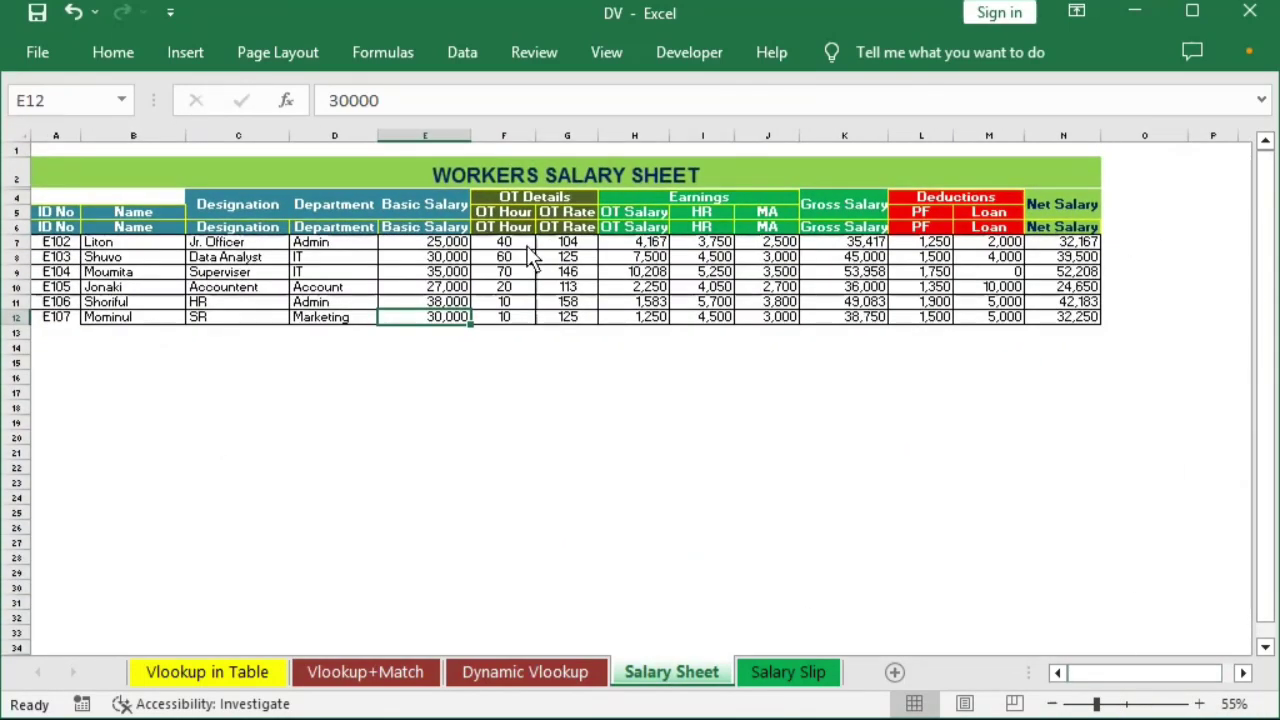
pyautogui.click(1121, 228)
pyautogui.write('Rece')
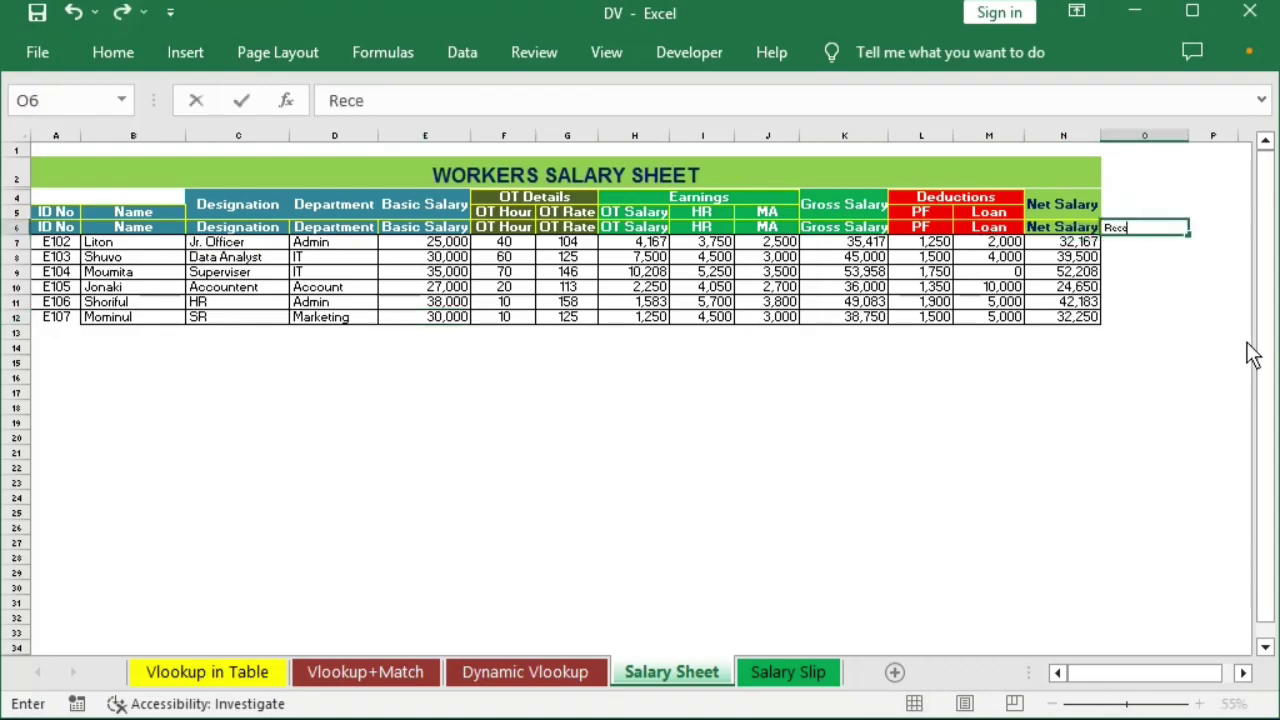
pyautogui.write('ived')
pyautogui.press('Return')
pyautogui.press('Up')
pyautogui.press('Left')
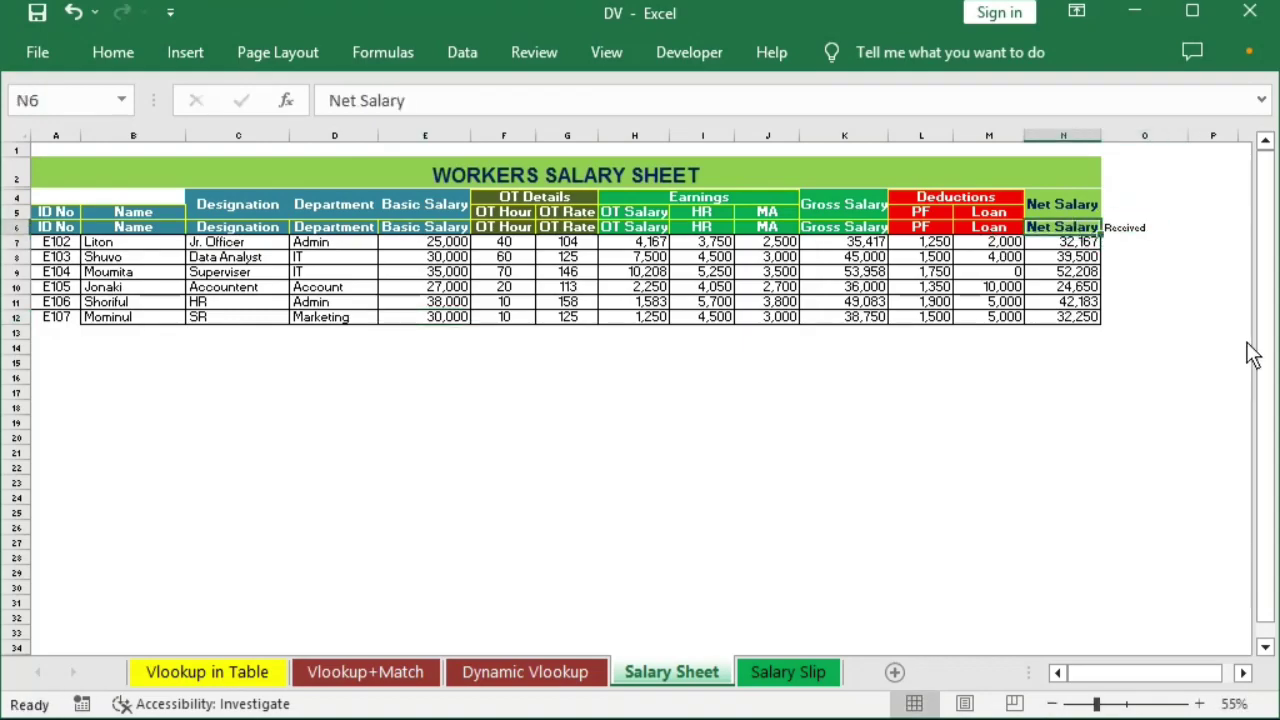
pyautogui.press('Right')
pyautogui.hotkey('ctrl', 'r')
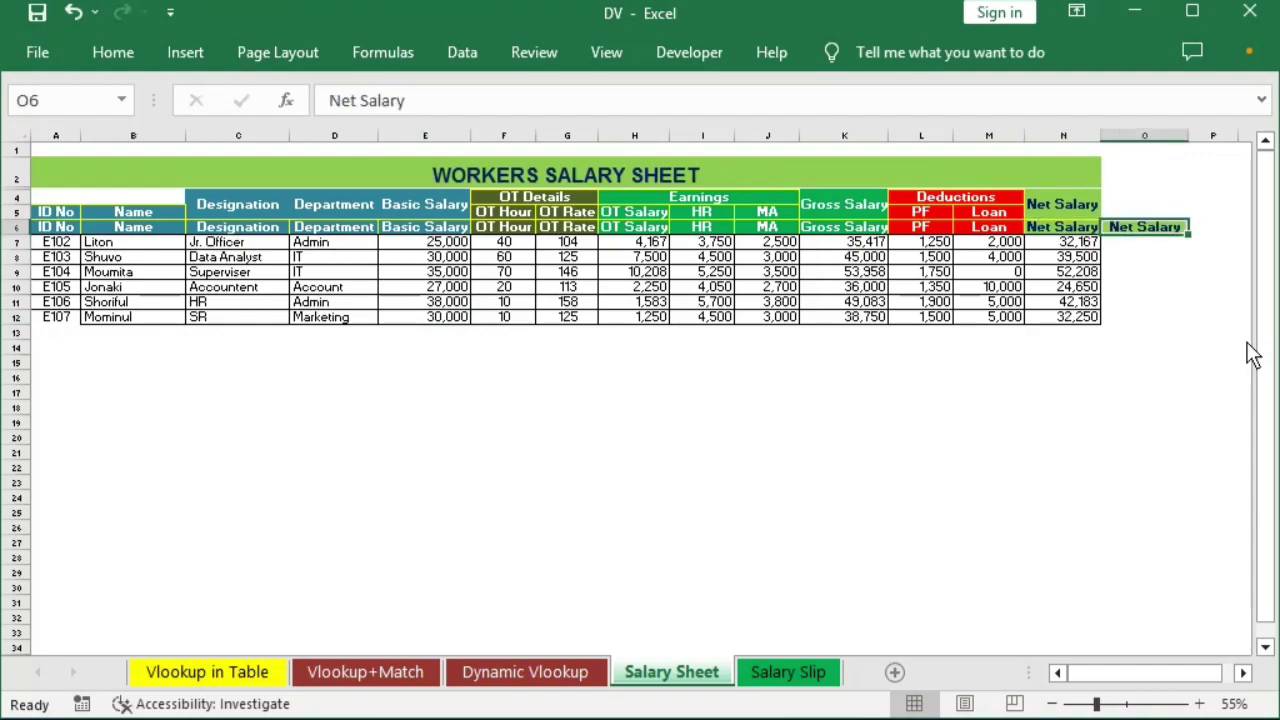
pyautogui.write('Received')
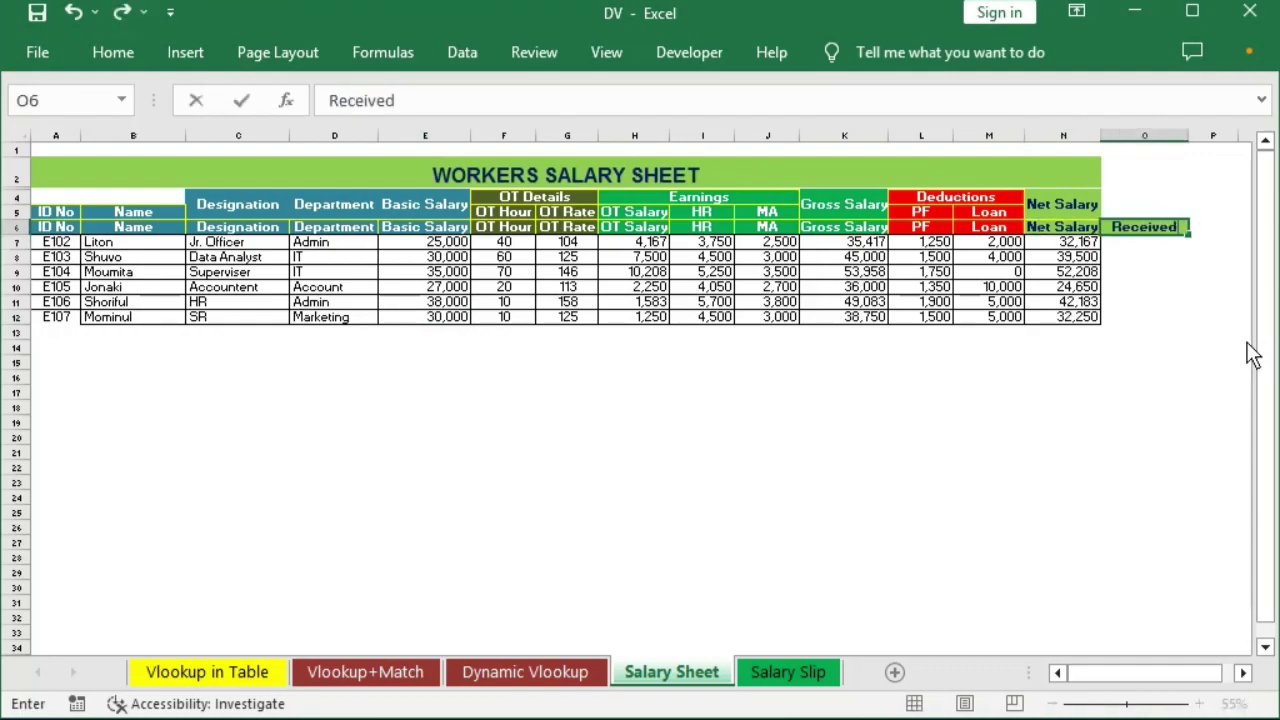
pyautogui.press('Return')
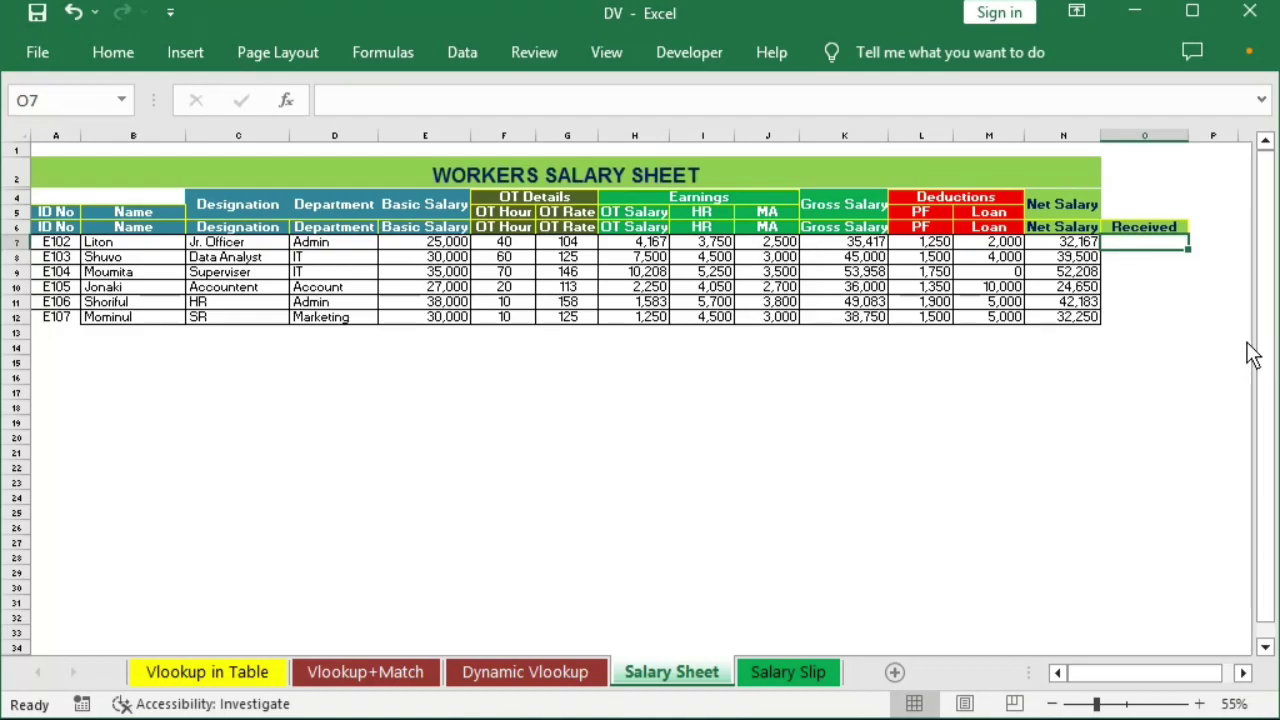
# - Fill the Received column with dates 8/4/2023 through 8/9/2023
pyautogui.hotkey('ctrl', ';')
pyautogui.press('Return')
pyautogui.press('Up')
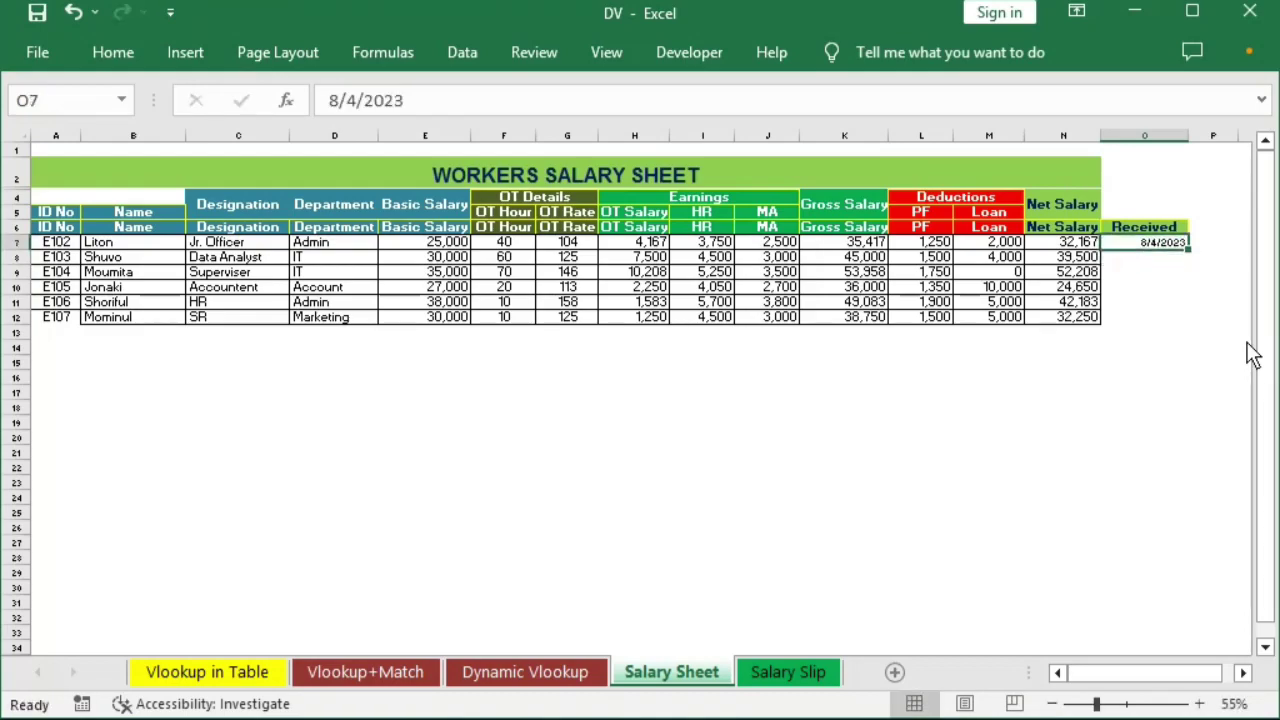
pyautogui.hotkey('shift', 'Down')
pyautogui.hotkey('shift', 'Down')
pyautogui.hotkey('shift', 'Down')
pyautogui.hotkey('shift', 'Down')
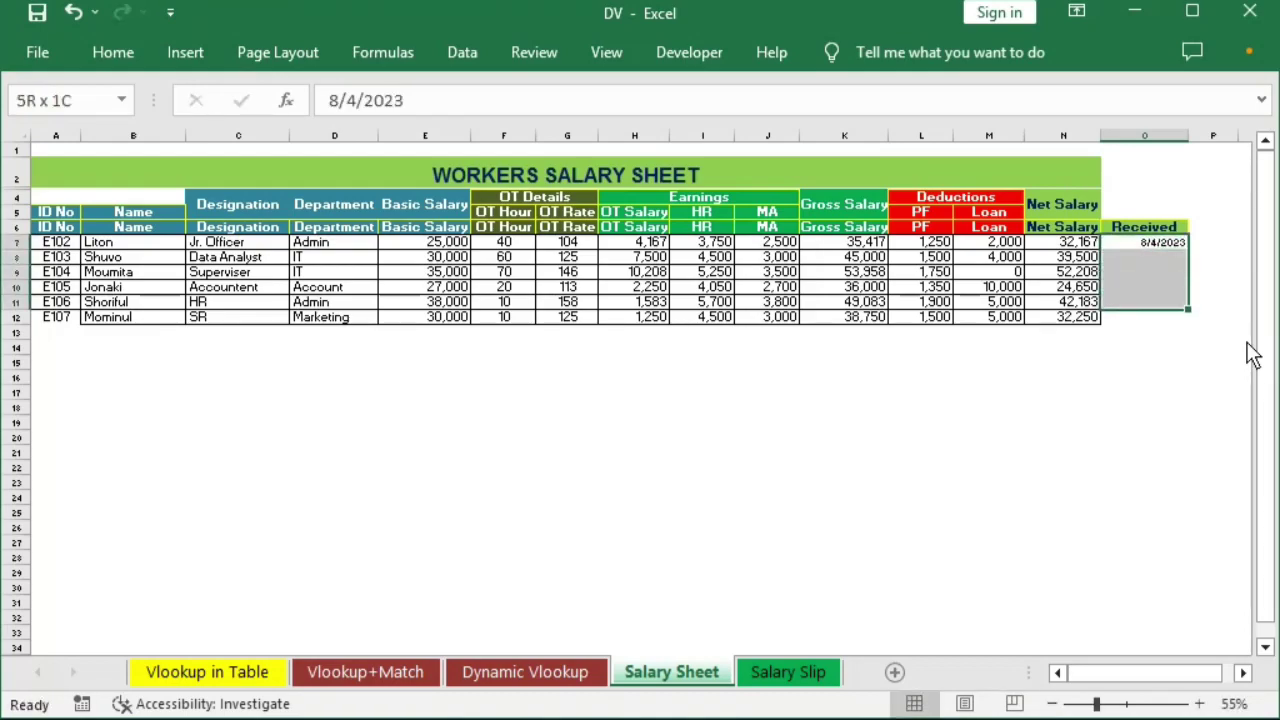
pyautogui.hotkey('shift', 'Down')
pyautogui.click(1162, 244)
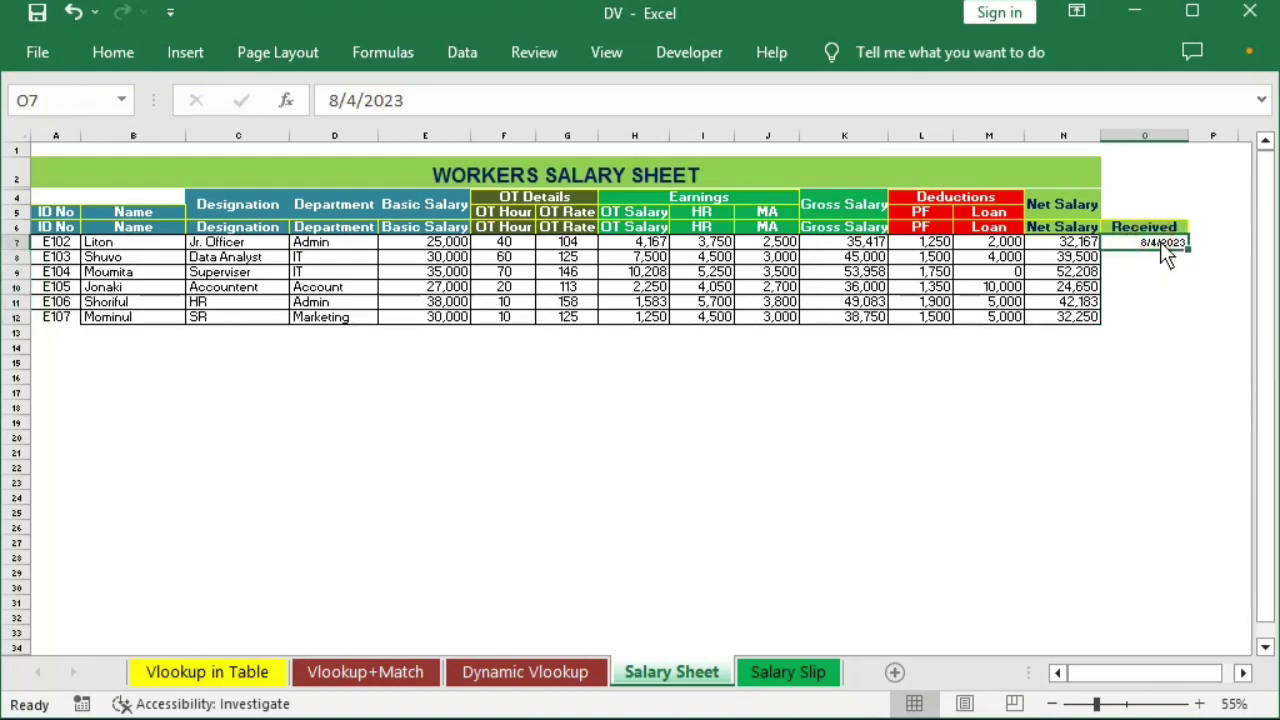
pyautogui.moveTo(1187, 252); pyautogui.dragTo(1190, 320)
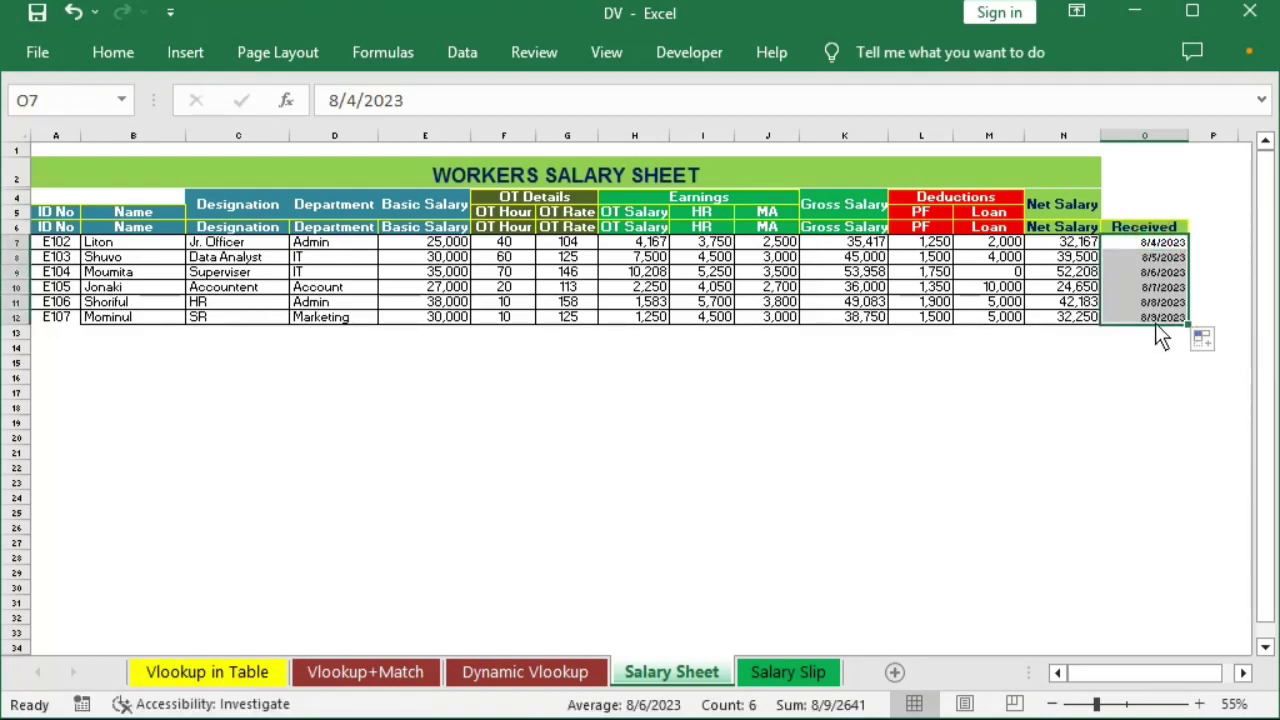
pyautogui.click(1141, 240)
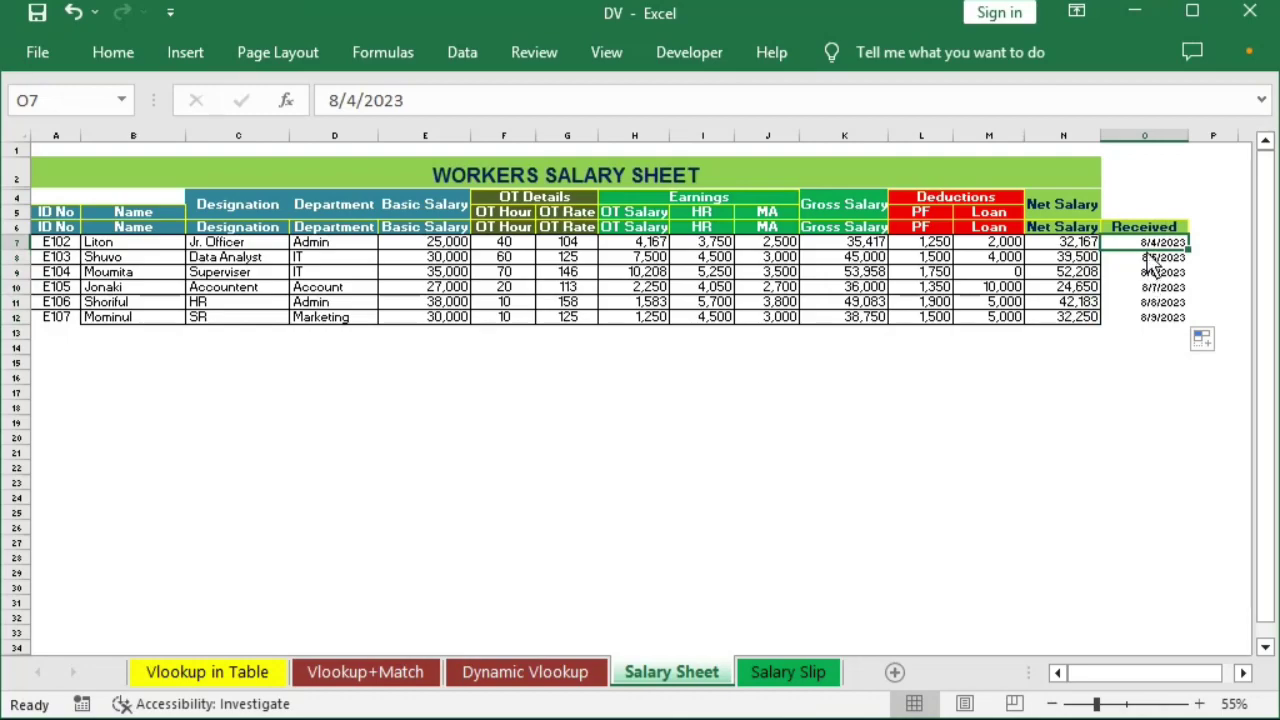
# - Apply All Borders to the six received date cells
pyautogui.scroll(2, 1125, 478)
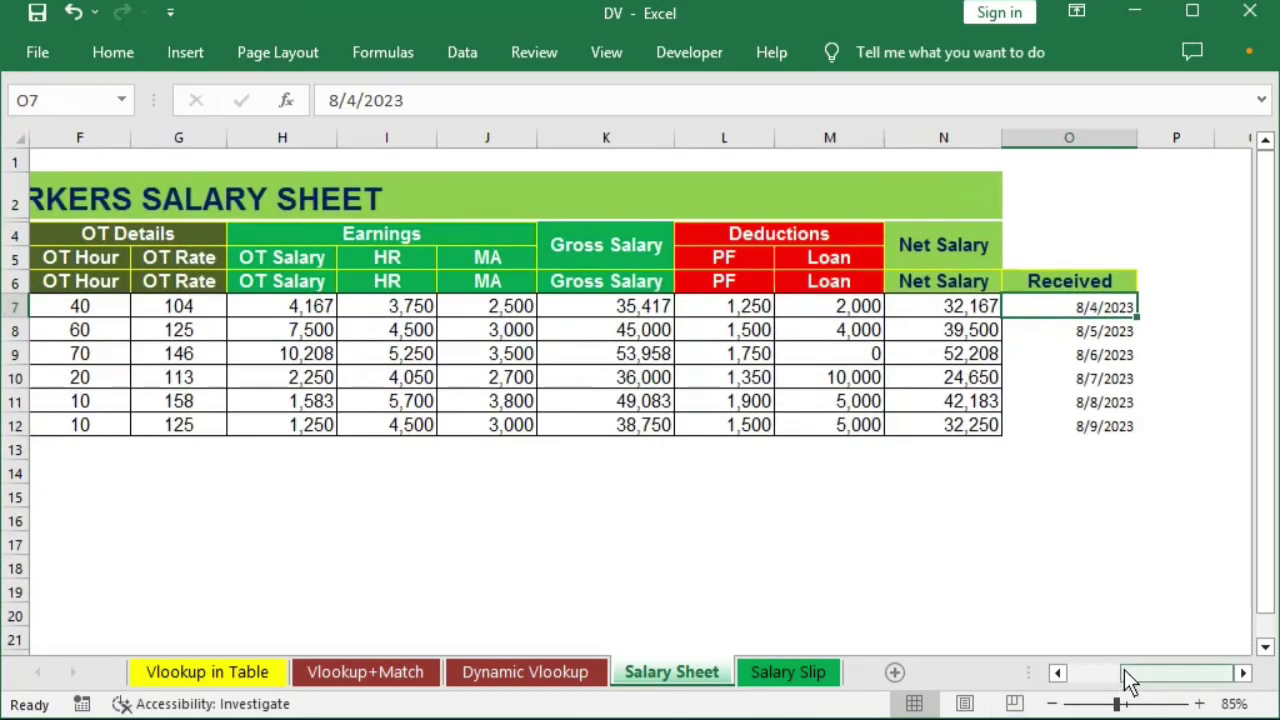
pyautogui.moveTo(1118, 318); pyautogui.dragTo(1078, 427)
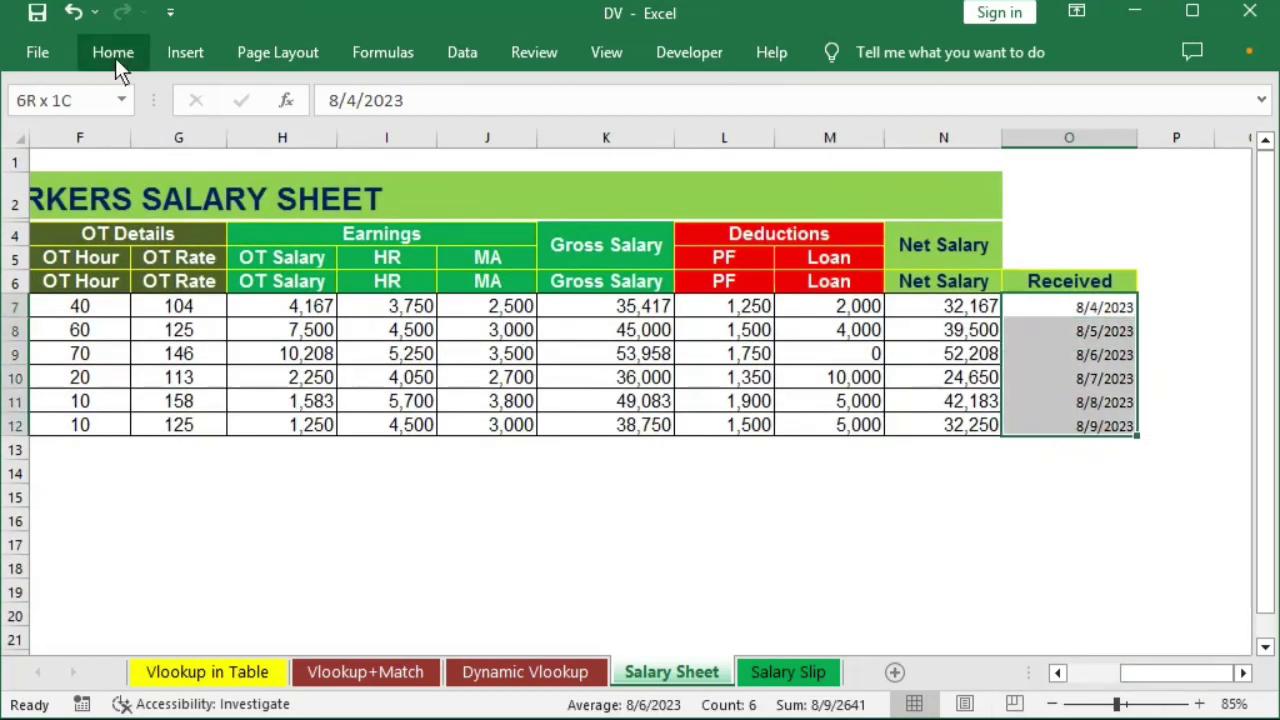
pyautogui.click(140, 55)
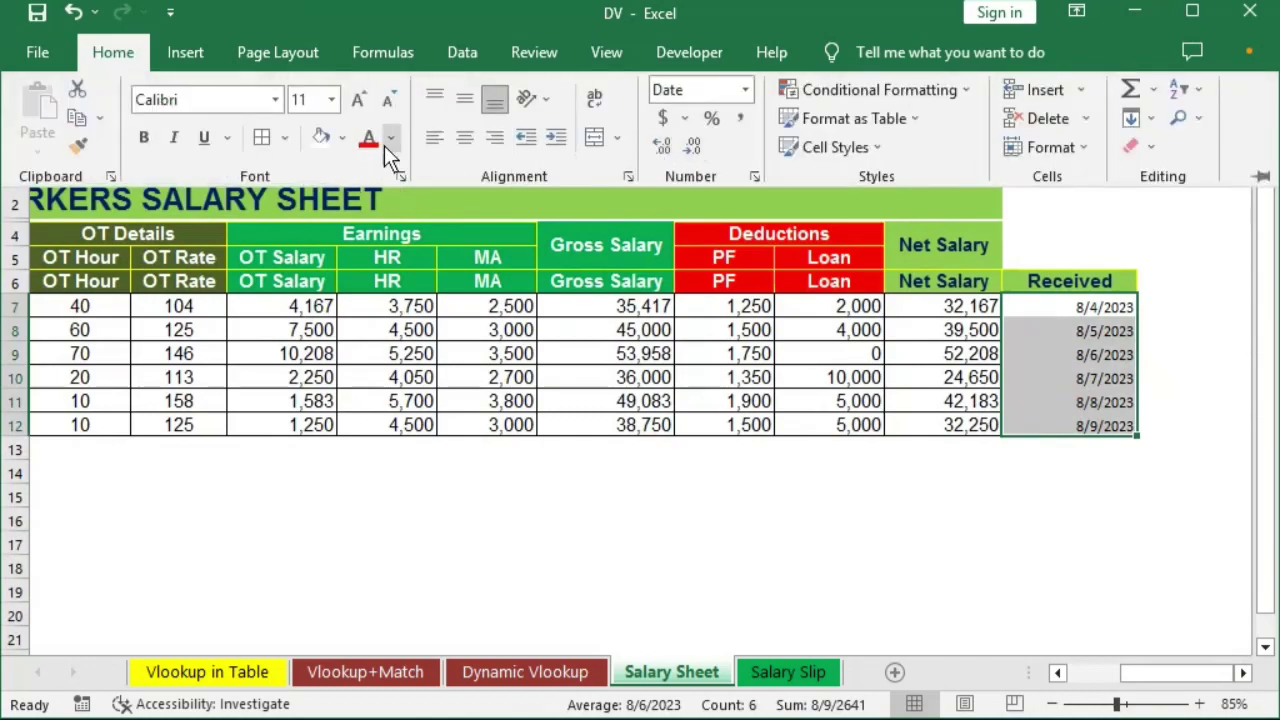
pyautogui.click(269, 139)
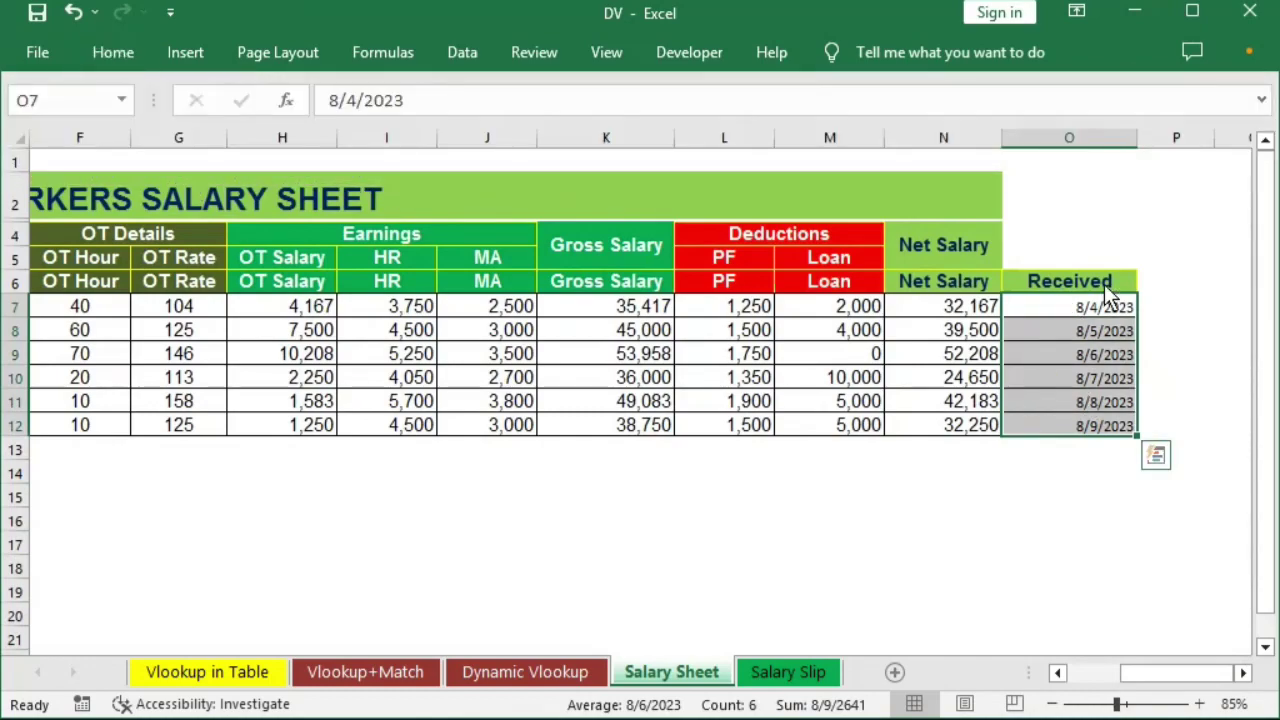
pyautogui.click(1104, 284)
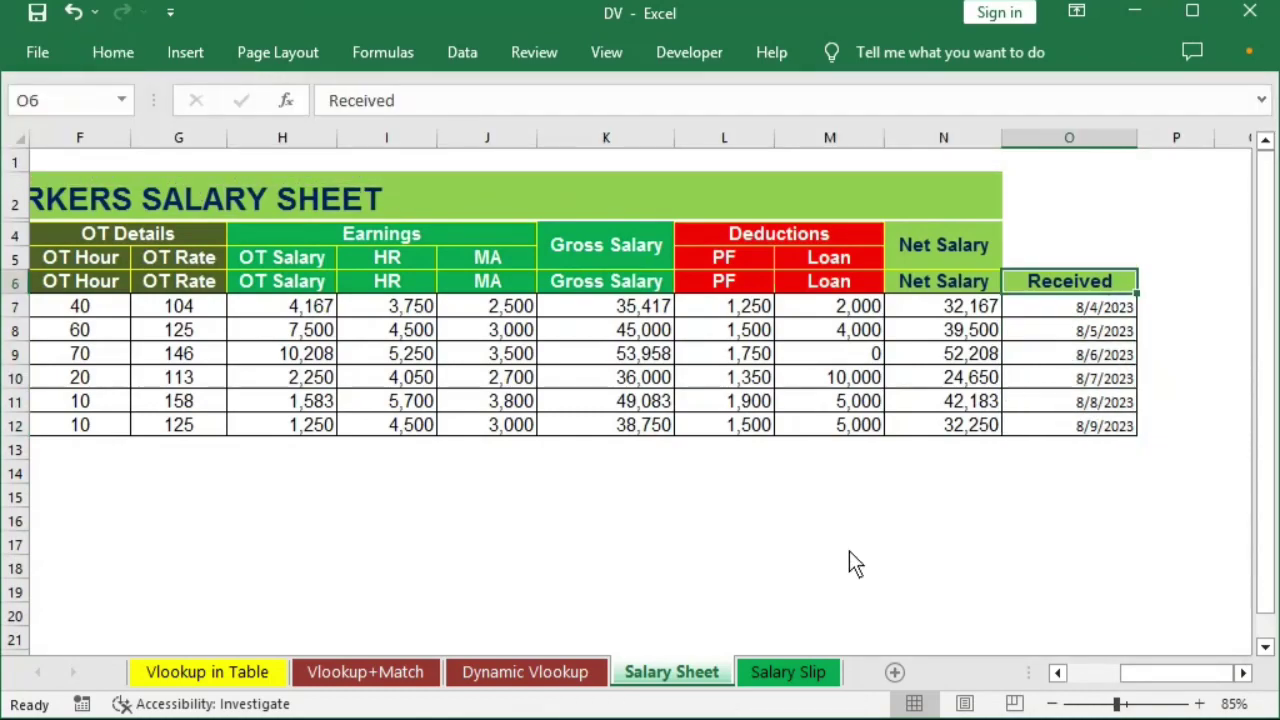
# - Copy the Name VLOOKUP formula into the slip's Received field and format it as Short Date
pyautogui.click(786, 675)
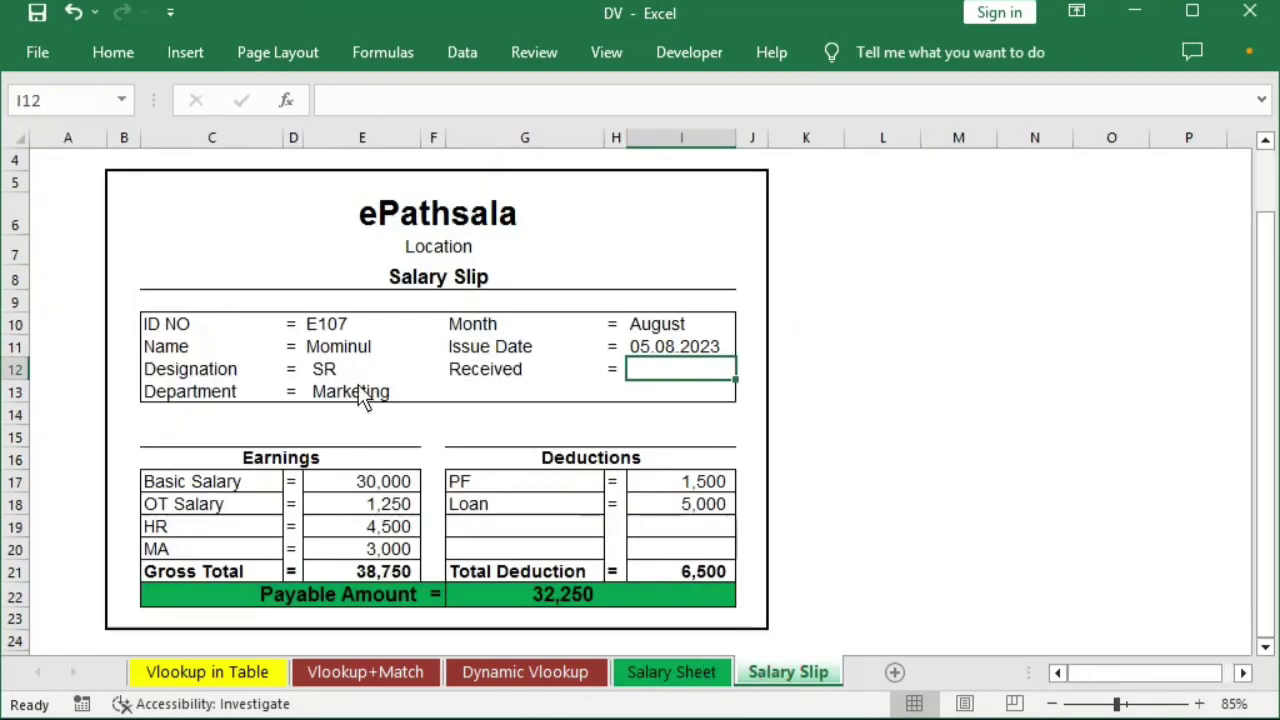
pyautogui.click(346, 346)
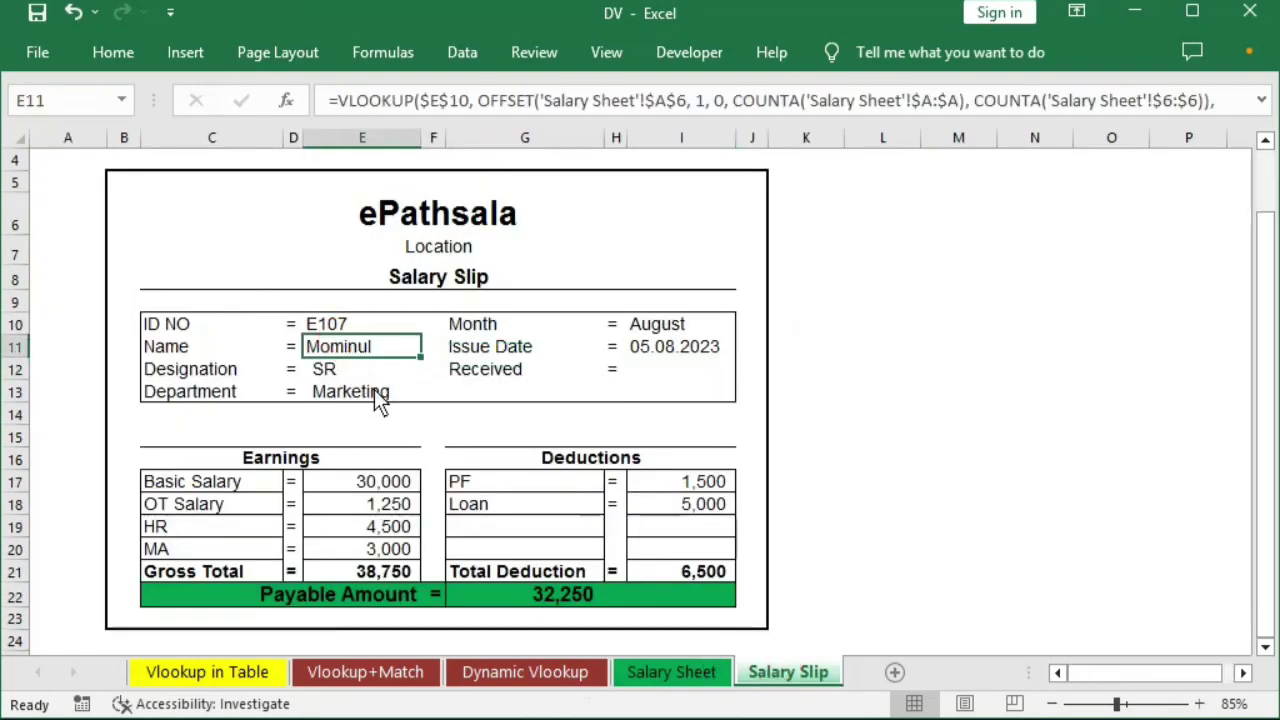
pyautogui.hotkey('ctrl', 'c')
pyautogui.click(666, 376)
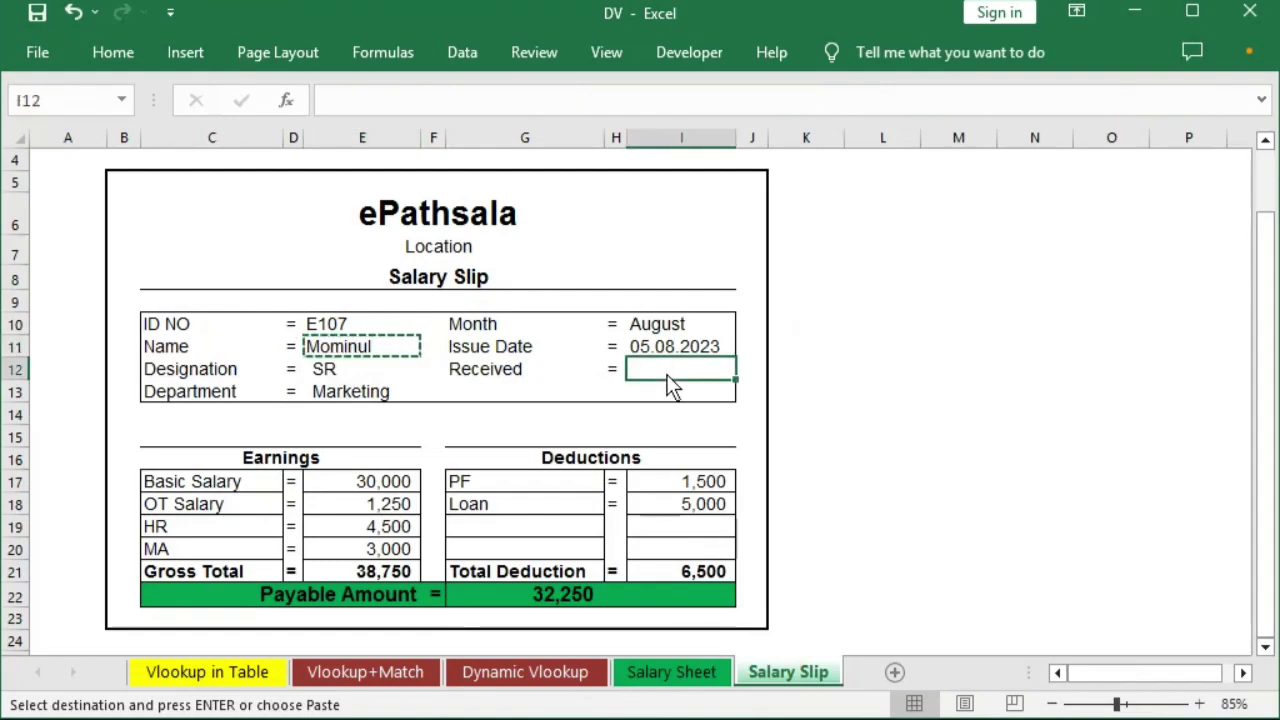
pyautogui.press('Return')
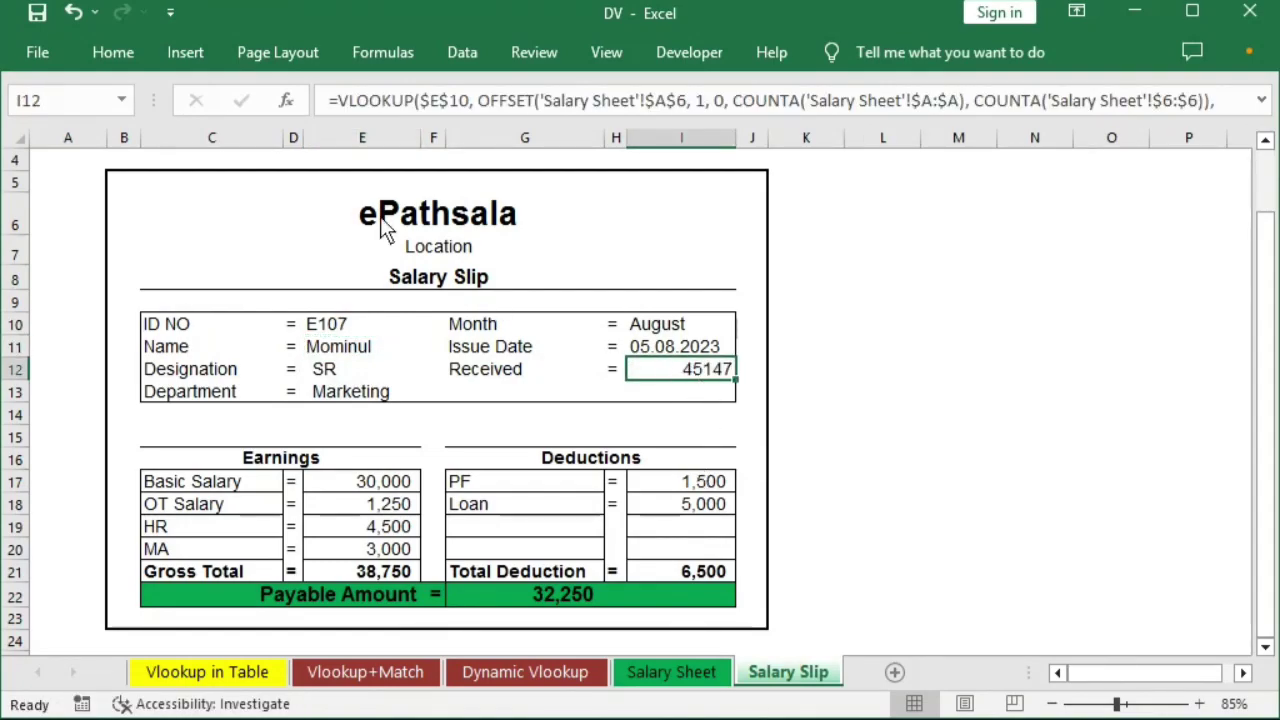
pyautogui.click(113, 52)
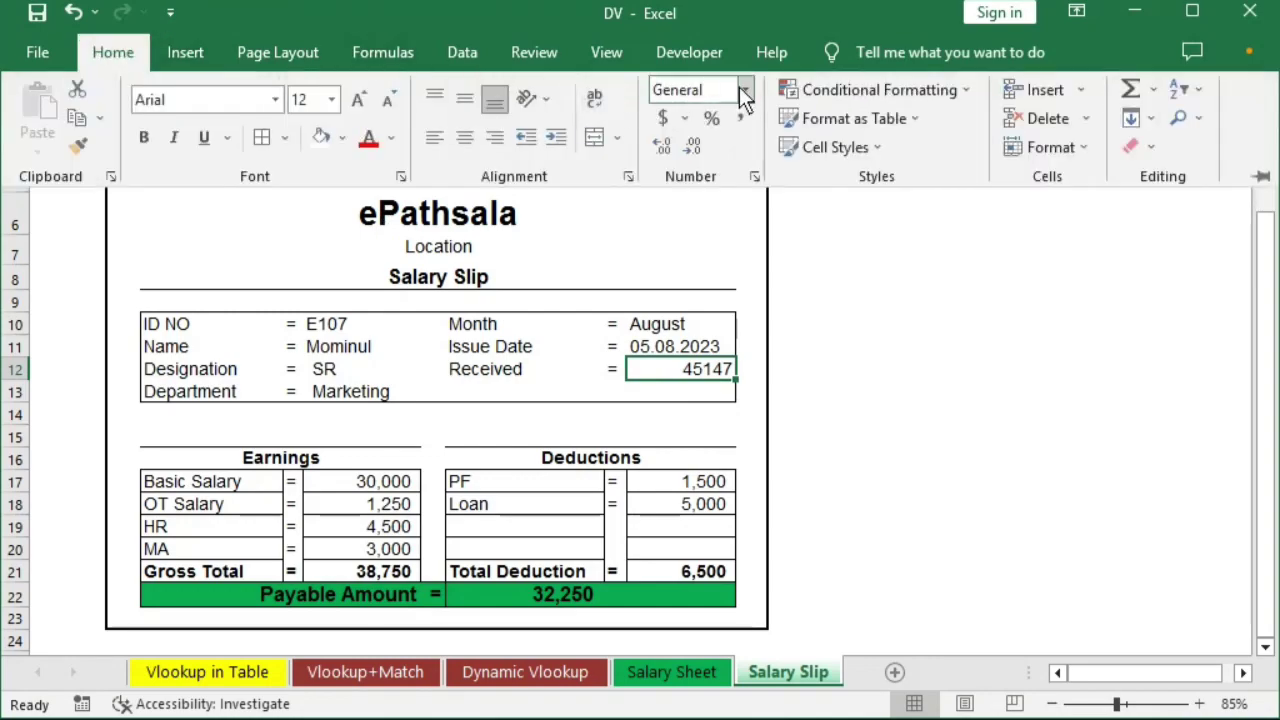
pyautogui.click(745, 90)
pyautogui.click(781, 364)
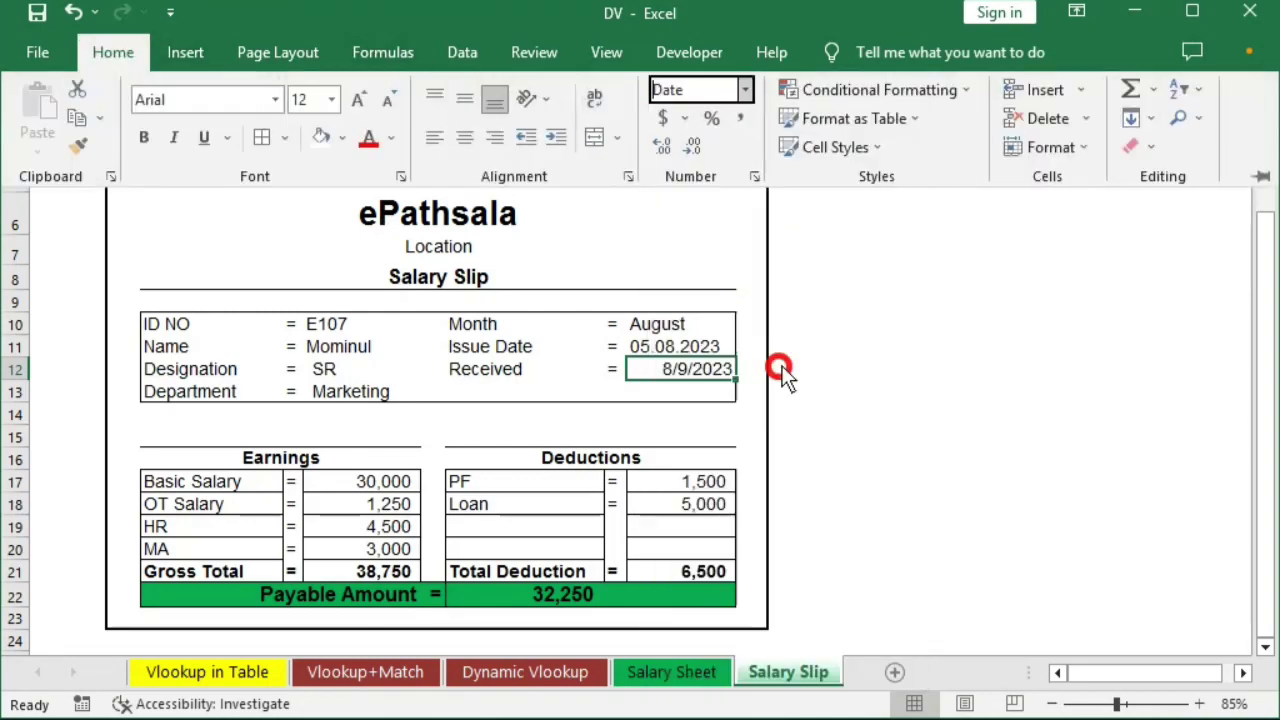
# - Verify E107's received date 8/9/2023 against the Salary Sheet, ending on the Salary Sheet
pyautogui.click(683, 672)
pyautogui.moveTo(151, 430)
pyautogui.mouseDown()
pyautogui.moveTo(1258, 437)
pyautogui.moveTo(1124, 445)
pyautogui.mouseUp()
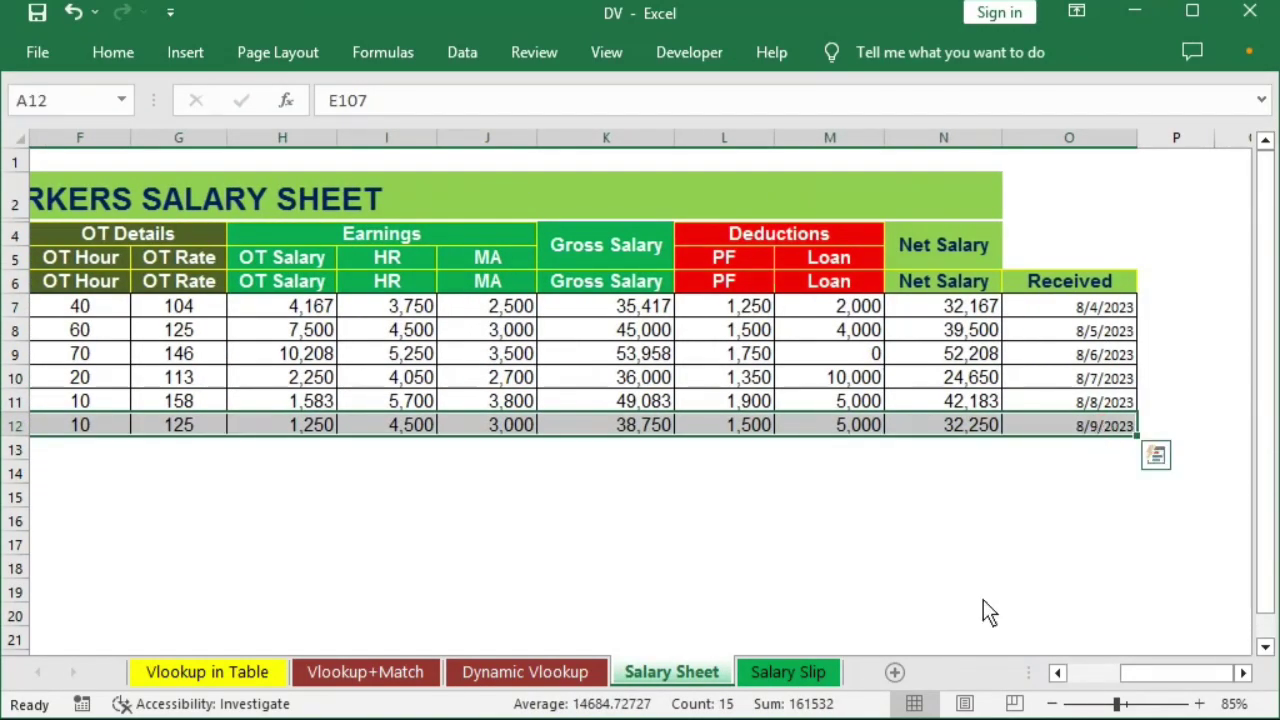
pyautogui.click(775, 672)
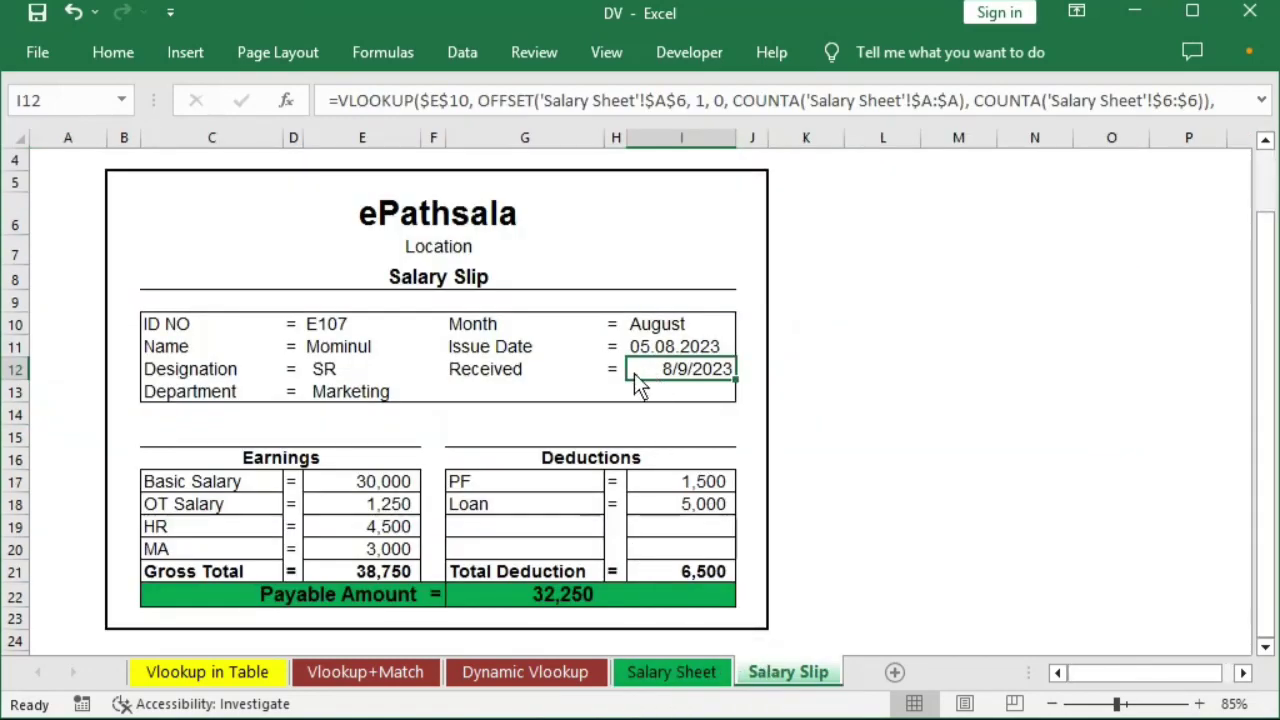
pyautogui.click(345, 328)
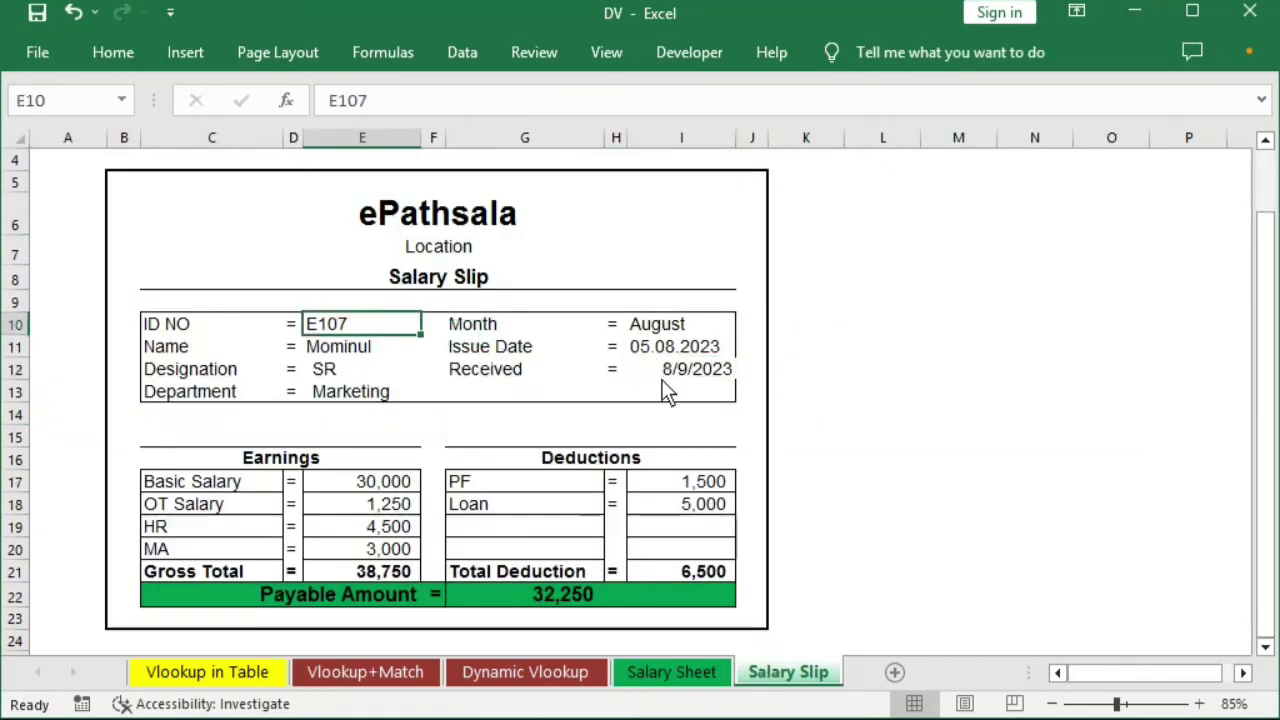
pyautogui.click(661, 376)
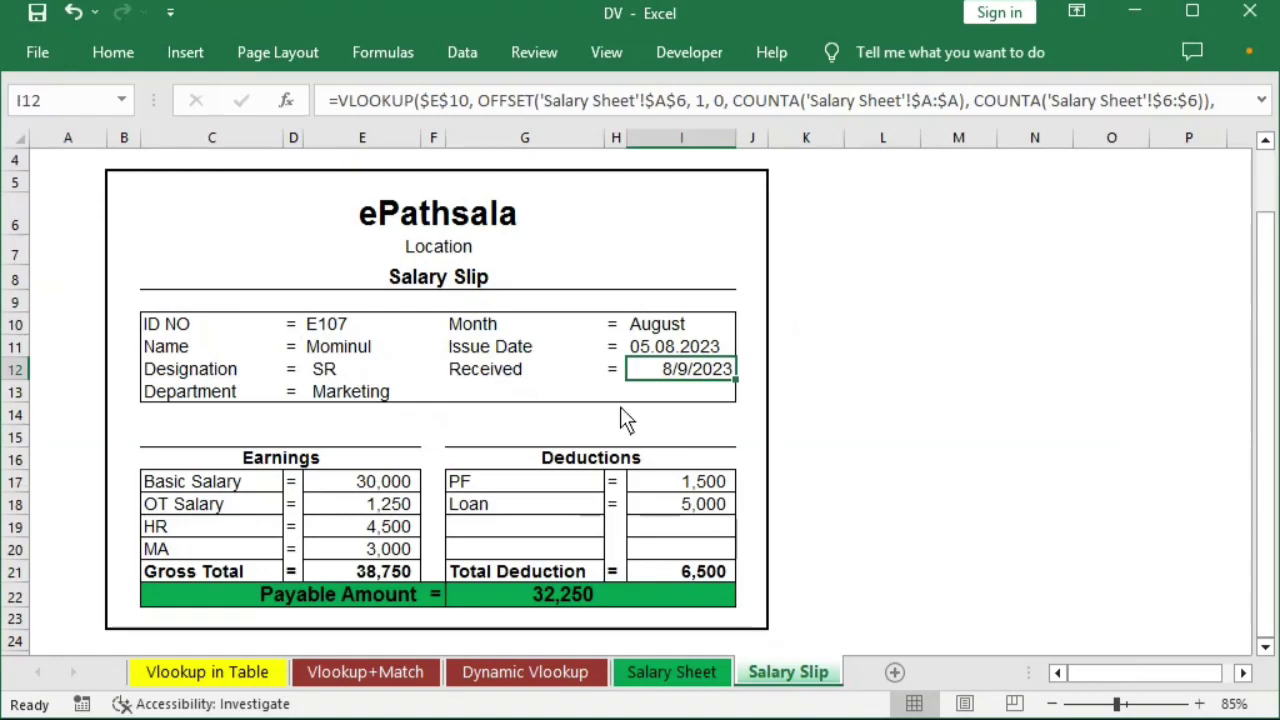
pyautogui.click(477, 392)
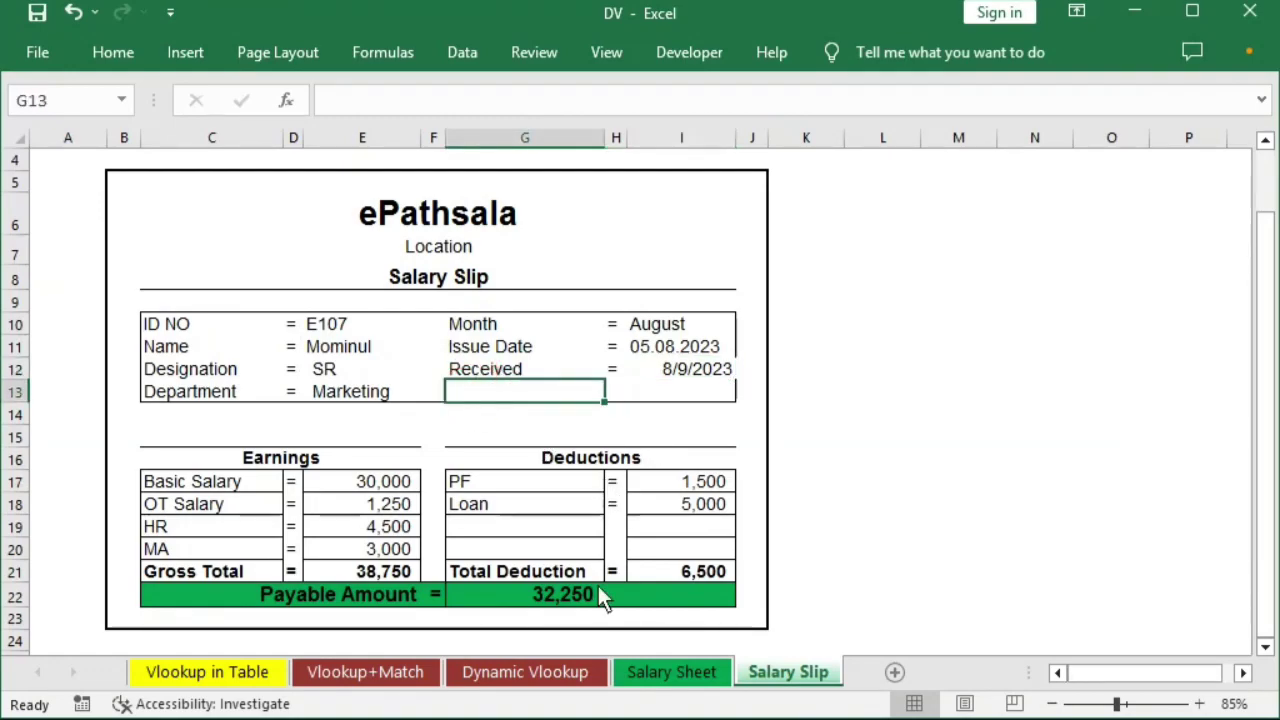
pyautogui.click(671, 672)
pyautogui.moveTo(134, 470)
pyautogui.mouseDown()
pyautogui.moveTo(122, 521)
pyautogui.moveTo(1175, 548)
pyautogui.mouseUp()
pyautogui.moveTo(1185, 289); pyautogui.dragTo(1196, 454)
pyautogui.moveTo(1175, 672); pyautogui.dragTo(1112, 674)
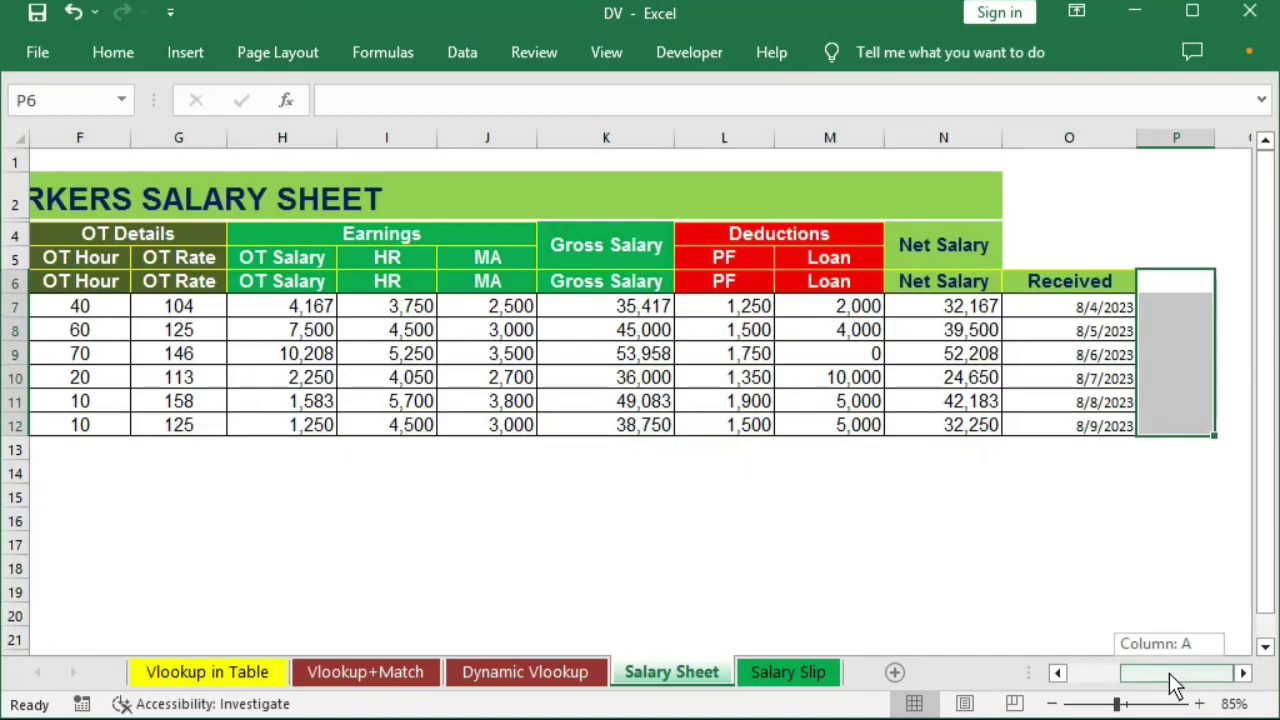
# - Hide the duplicate header row 6 on the Salary Sheet
pyautogui.click(14, 284)
pyautogui.rightClick(13, 287)
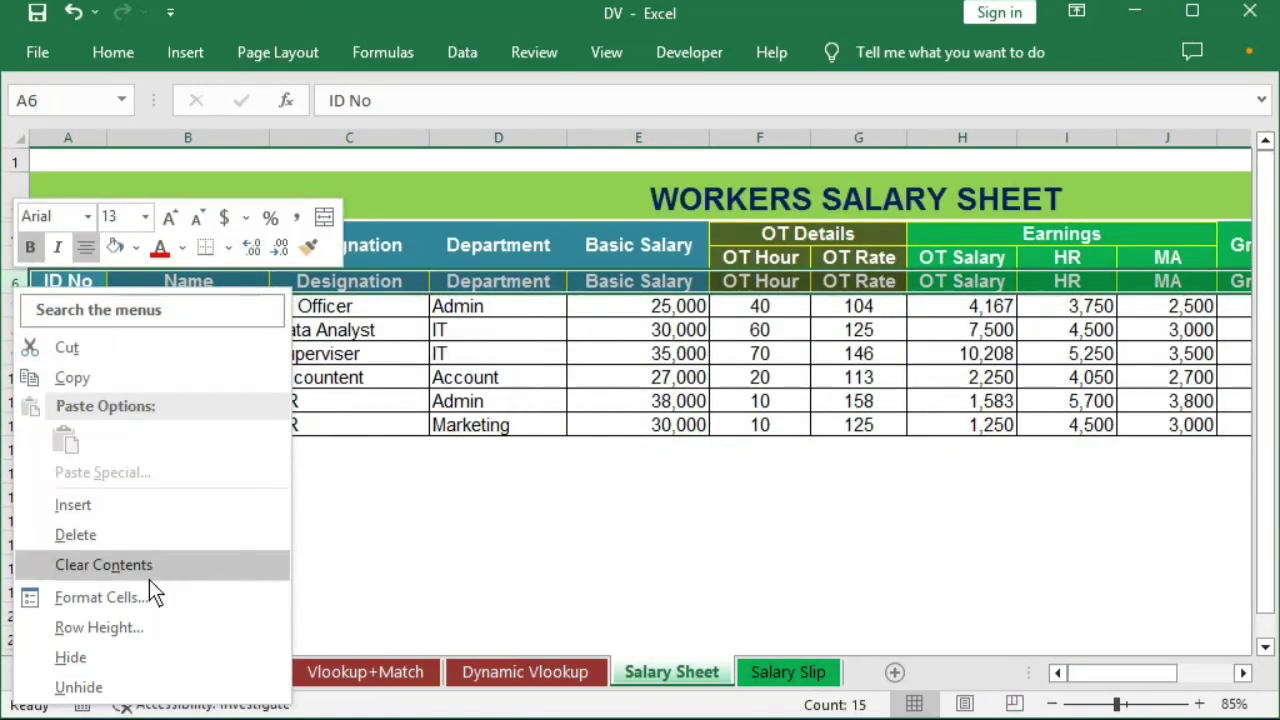
pyautogui.click(111, 658)
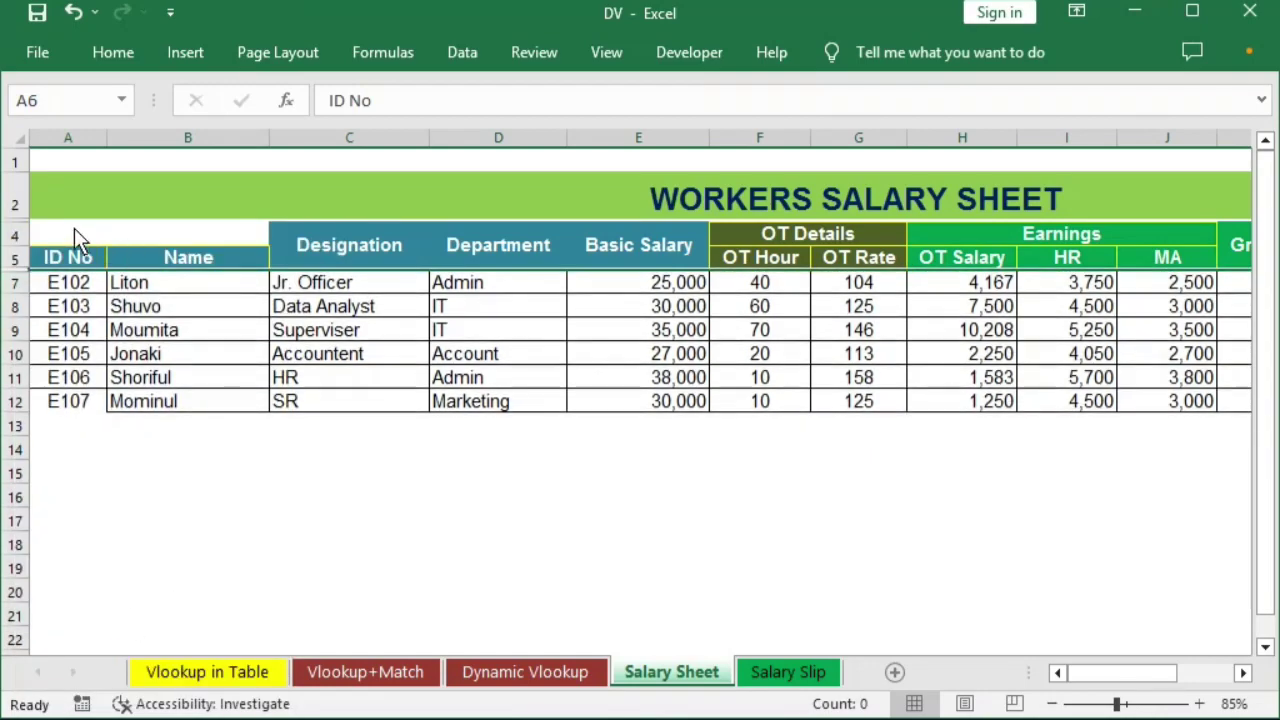
# - Merge the ID No and Name header cells across rows 4–5
pyautogui.click(74, 238)
pyautogui.keyDown('ctrl'); pyautogui.click(185, 238); pyautogui.keyUp('ctrl')
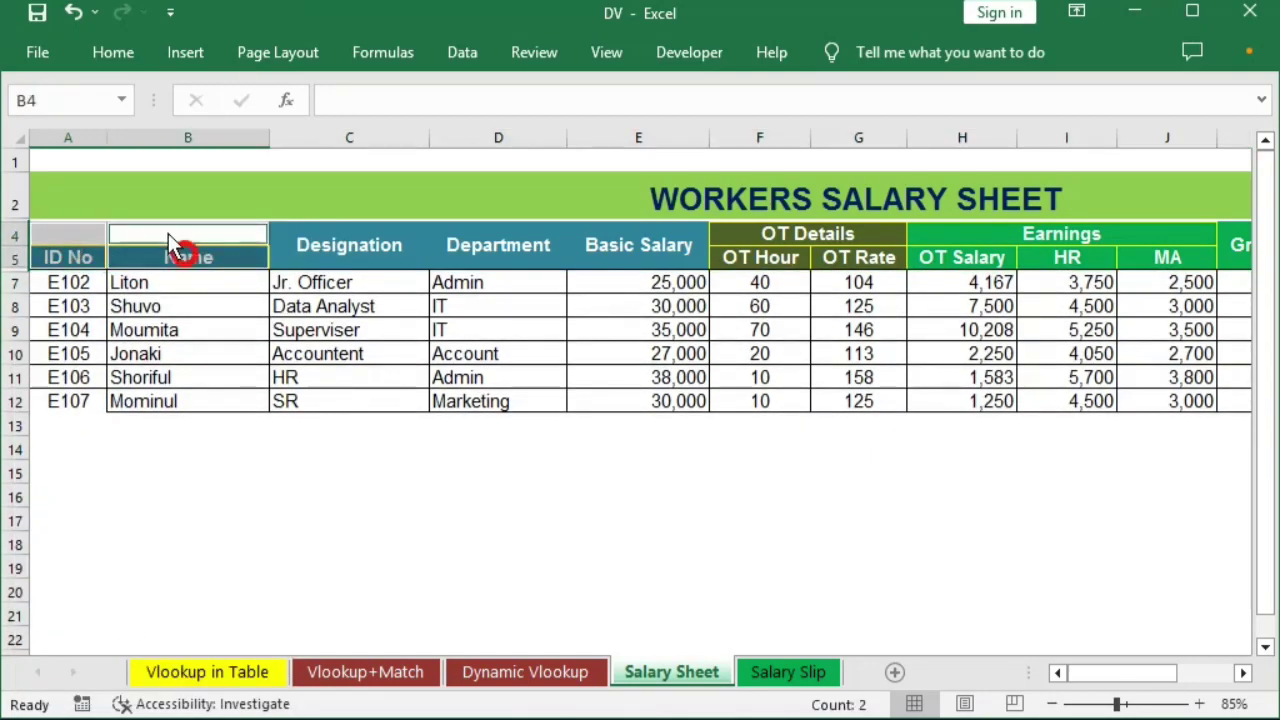
pyautogui.click(113, 52)
pyautogui.click(616, 139)
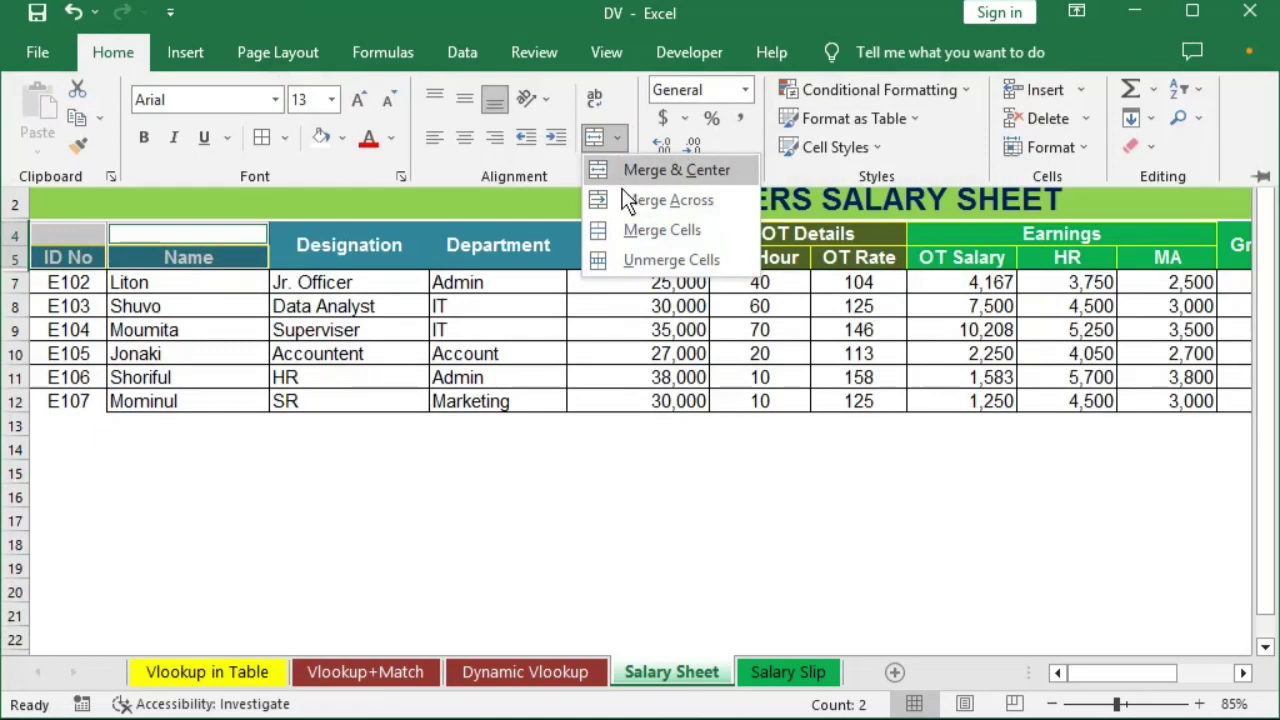
pyautogui.click(645, 231)
# - Review the Received header column, then display the Salary Slip
pyautogui.scroll(-2, 354, 426)
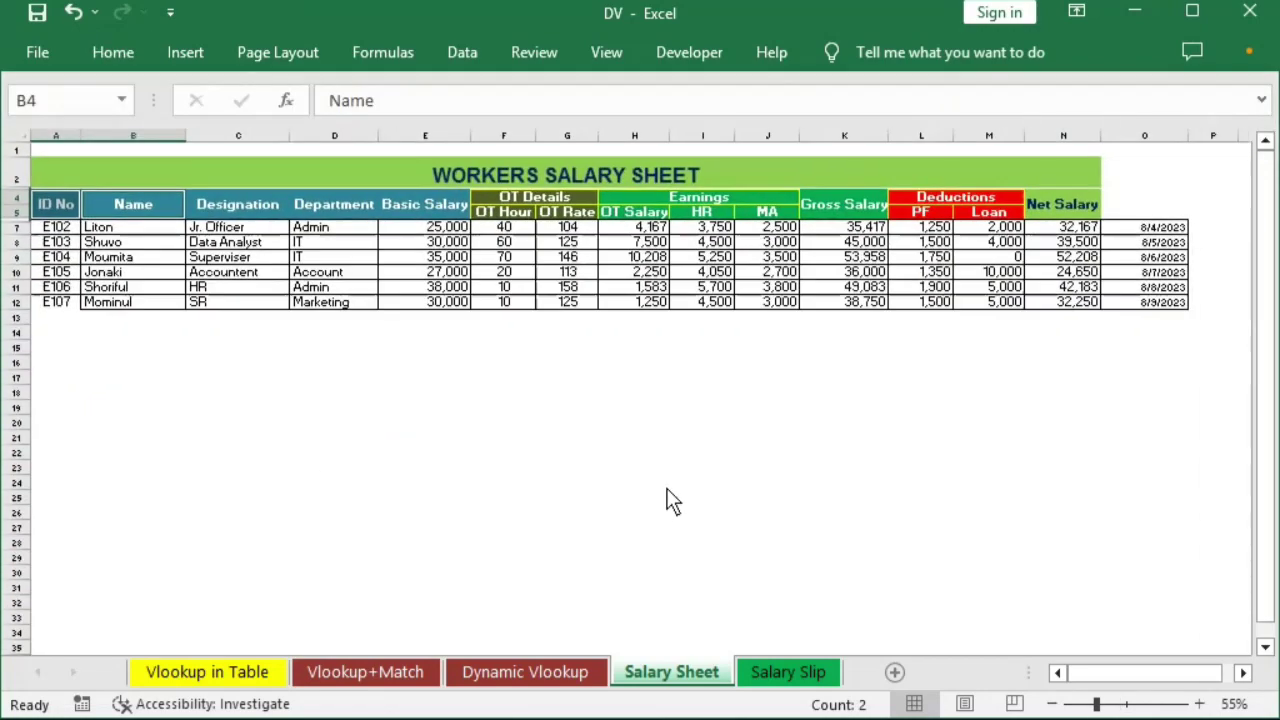
pyautogui.click(1134, 212)
pyautogui.click(808, 488)
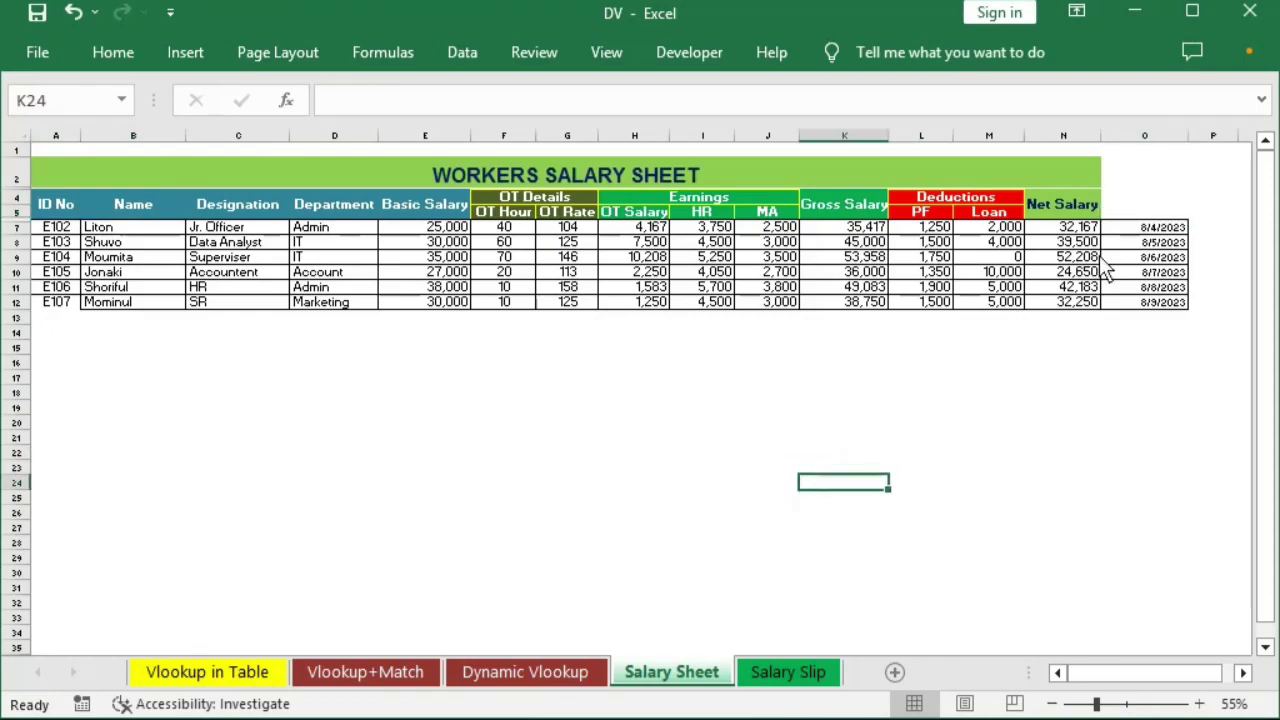
pyautogui.click(1128, 211)
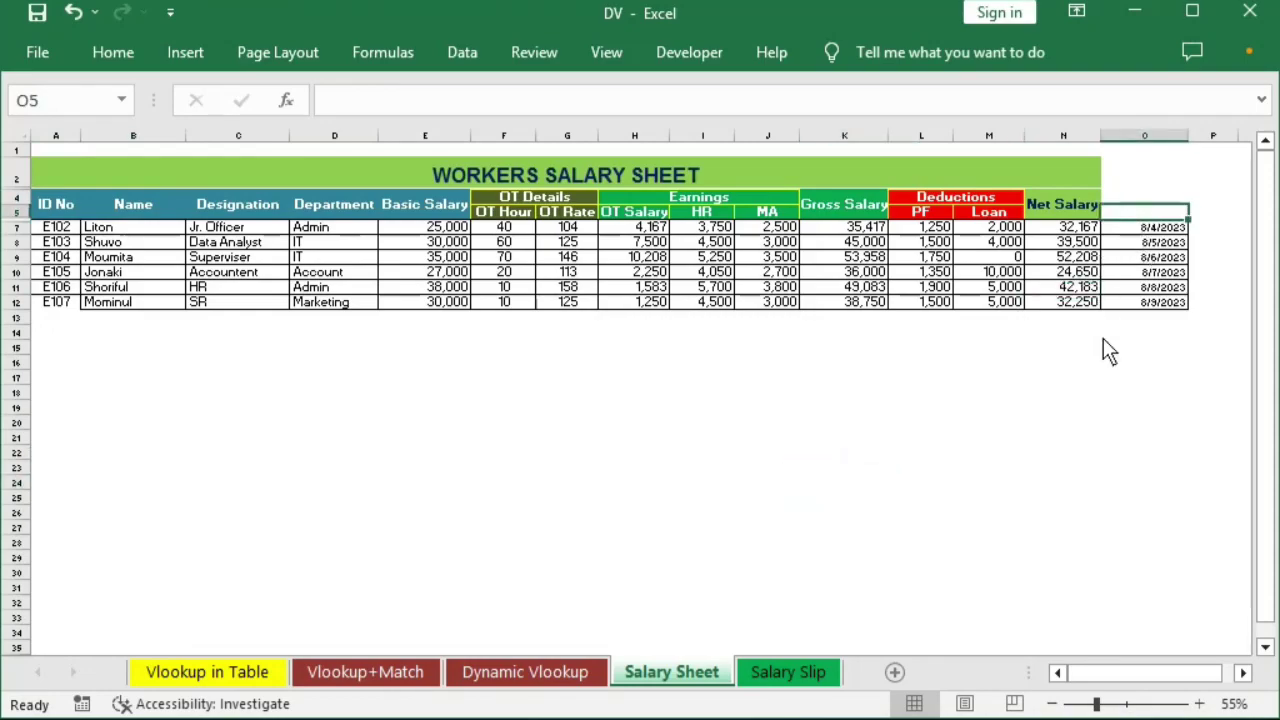
pyautogui.click(770, 674)
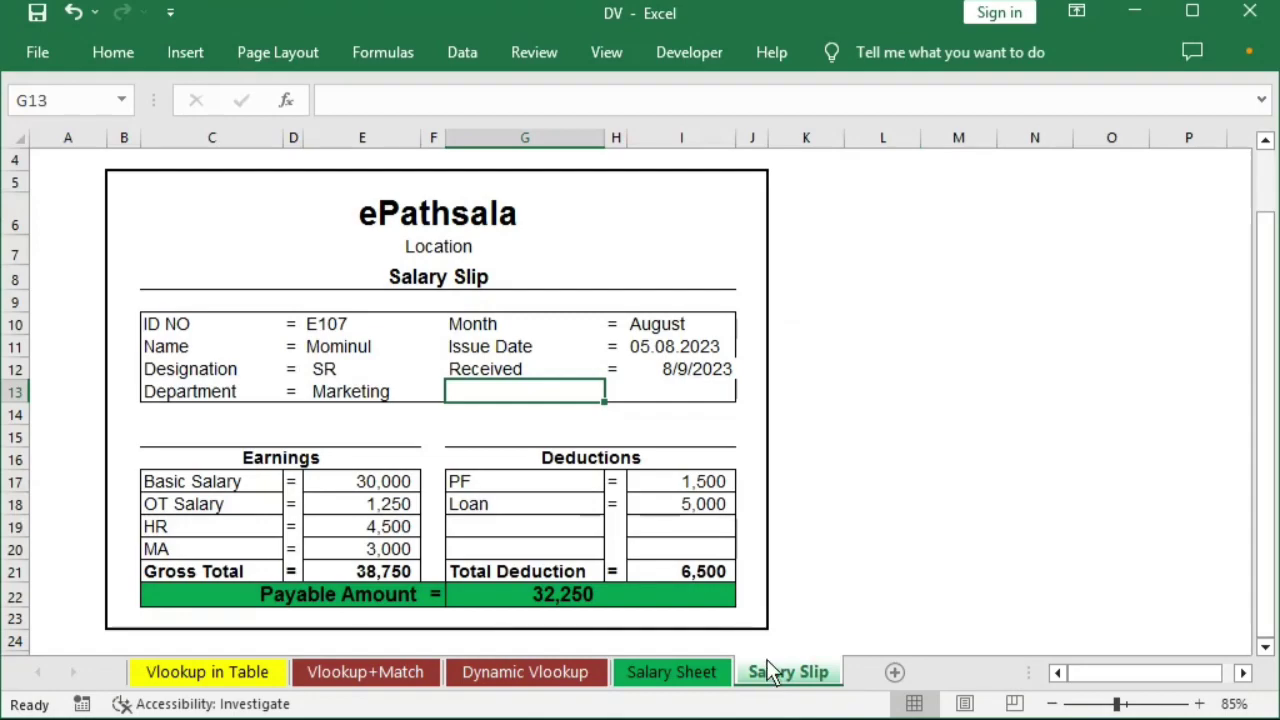
# - Enter employee ID E108 in cell A13 of the Salary Sheet
pyautogui.click(668, 680)
pyautogui.click(57, 317)
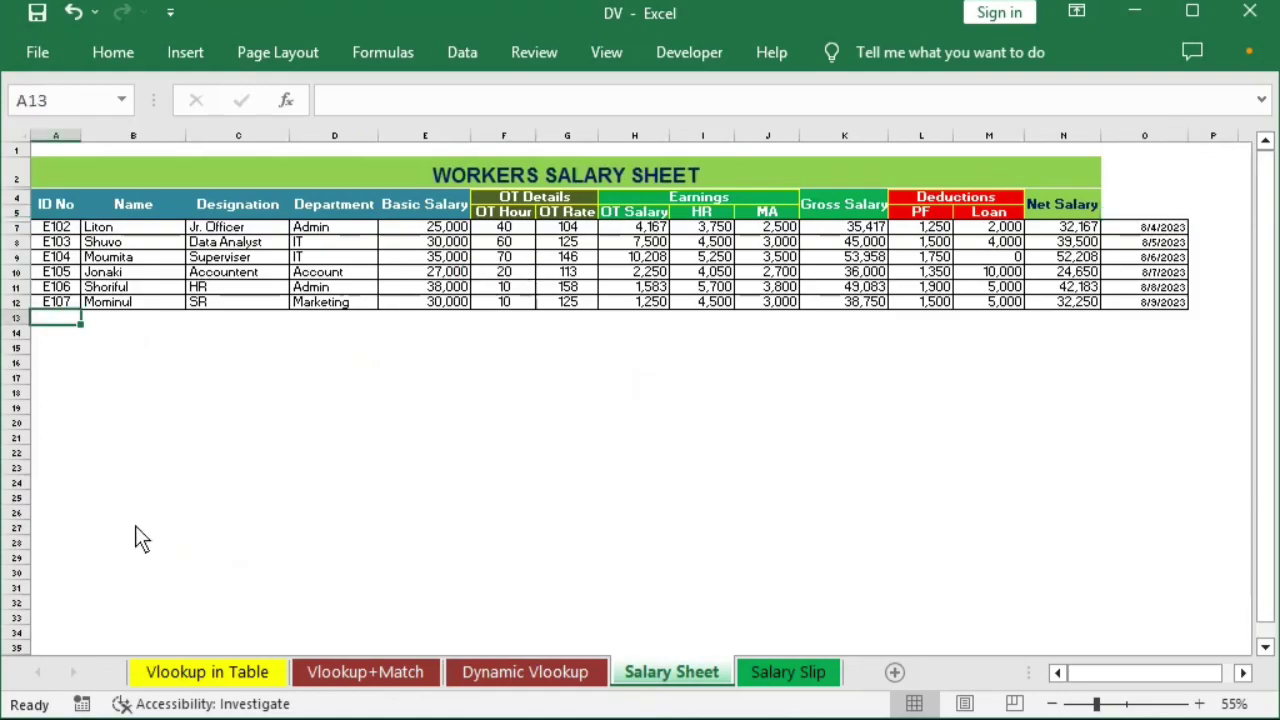
pyautogui.write('E')
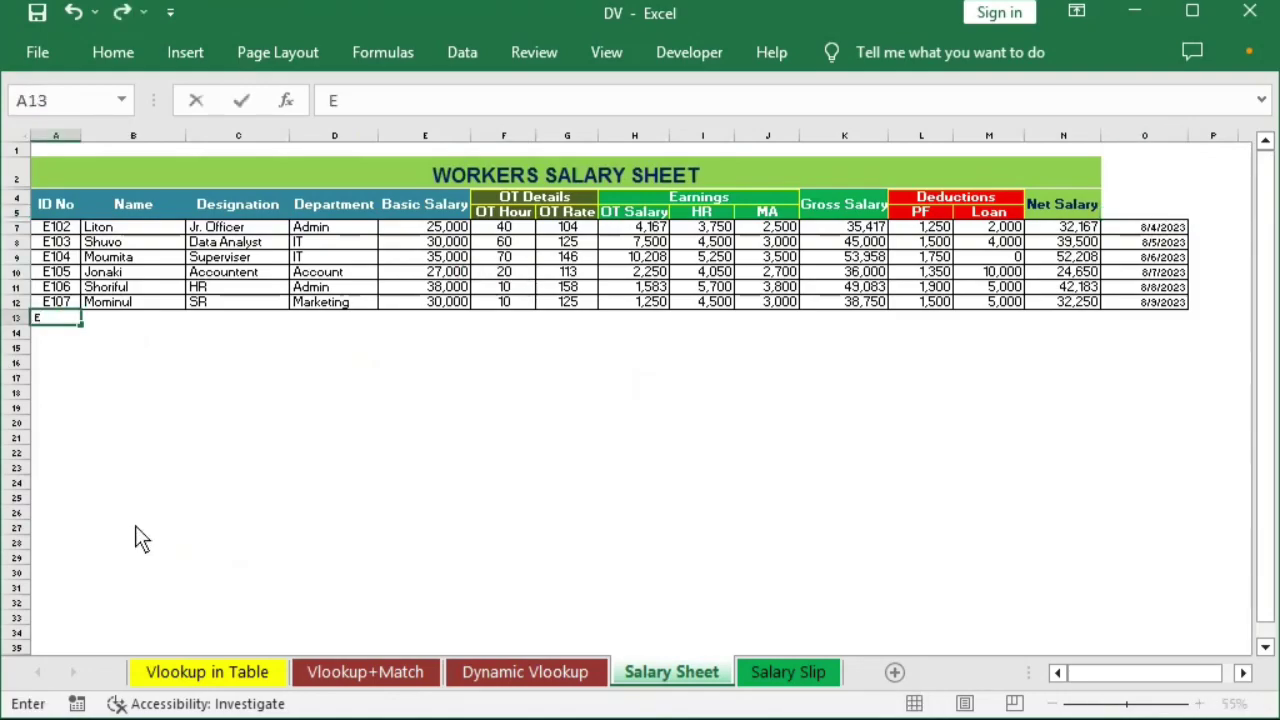
pyautogui.write('a08')
pyautogui.press('BackSpace')
pyautogui.press('BackSpace')
pyautogui.press('BackSpace')
pyautogui.press('BackSpace')
pyautogui.write('E10')
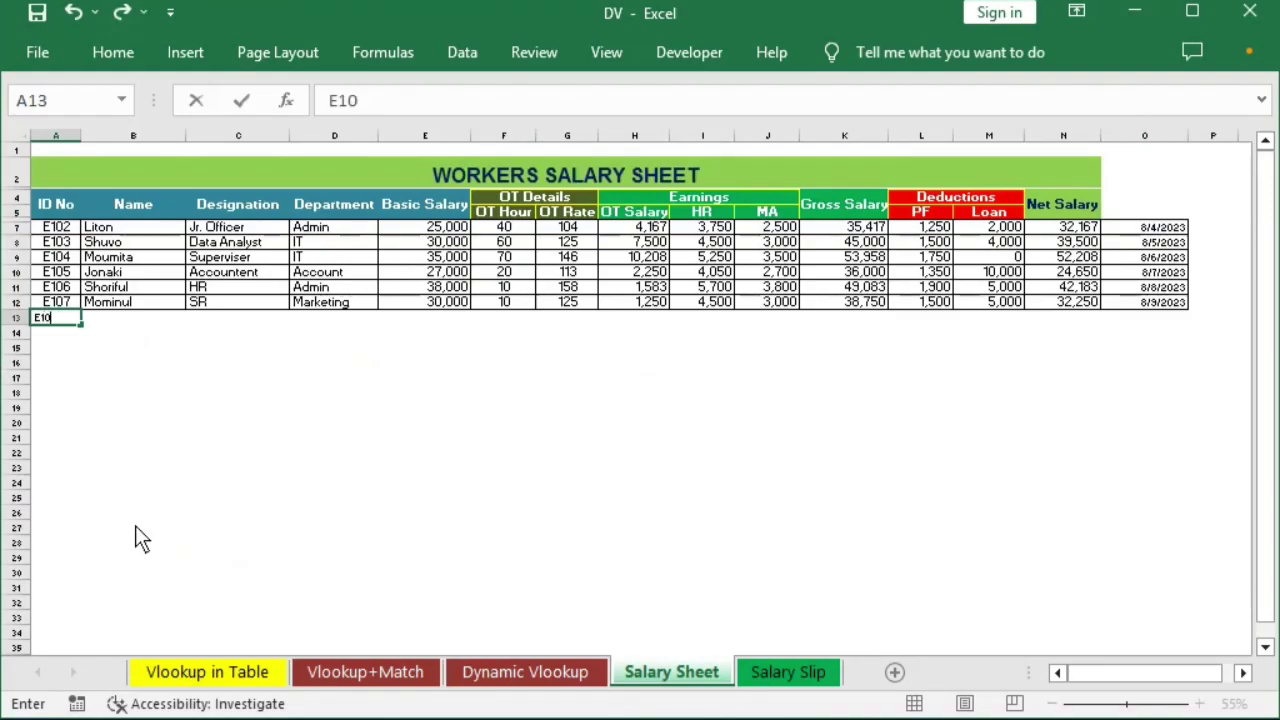
pyautogui.write('8')
pyautogui.press('Return')
pyautogui.press('Up')
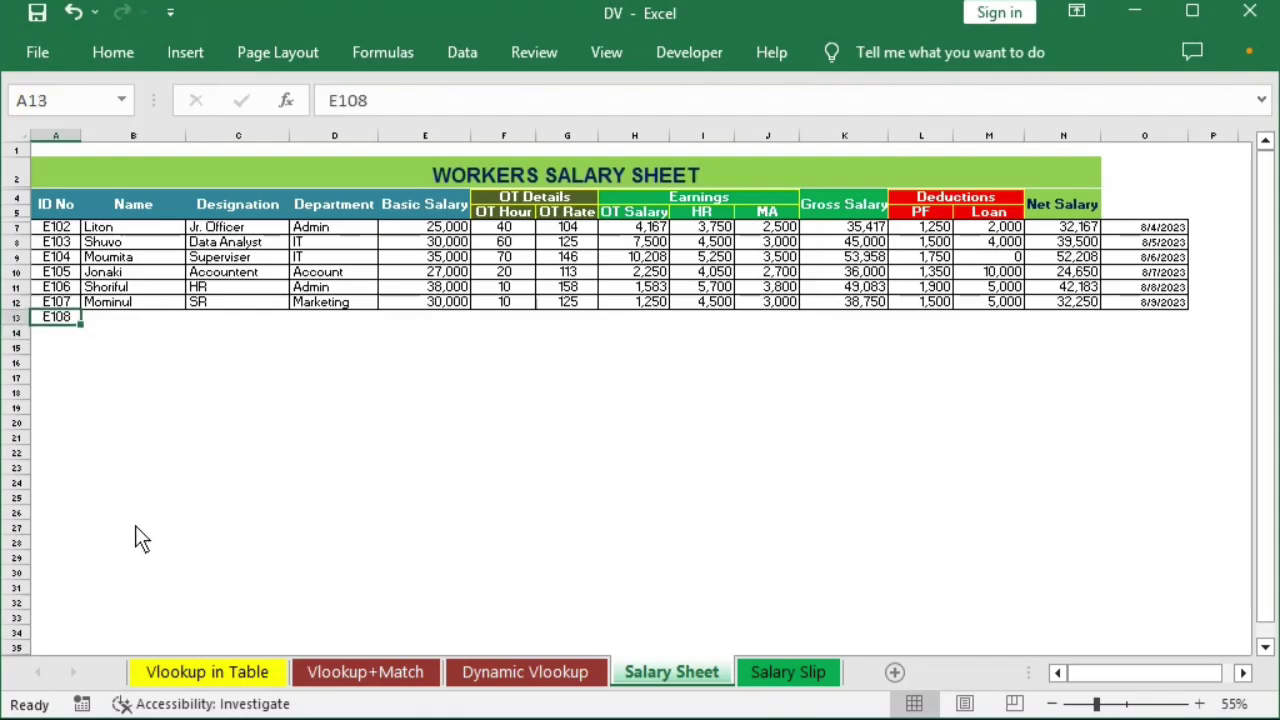
# - Copy row 10's Accountent details into the new E108 row 13
pyautogui.press('Right')
pyautogui.press('Up')
pyautogui.press('Up')
pyautogui.press('Up')
pyautogui.hotkey('shift', 'Right')
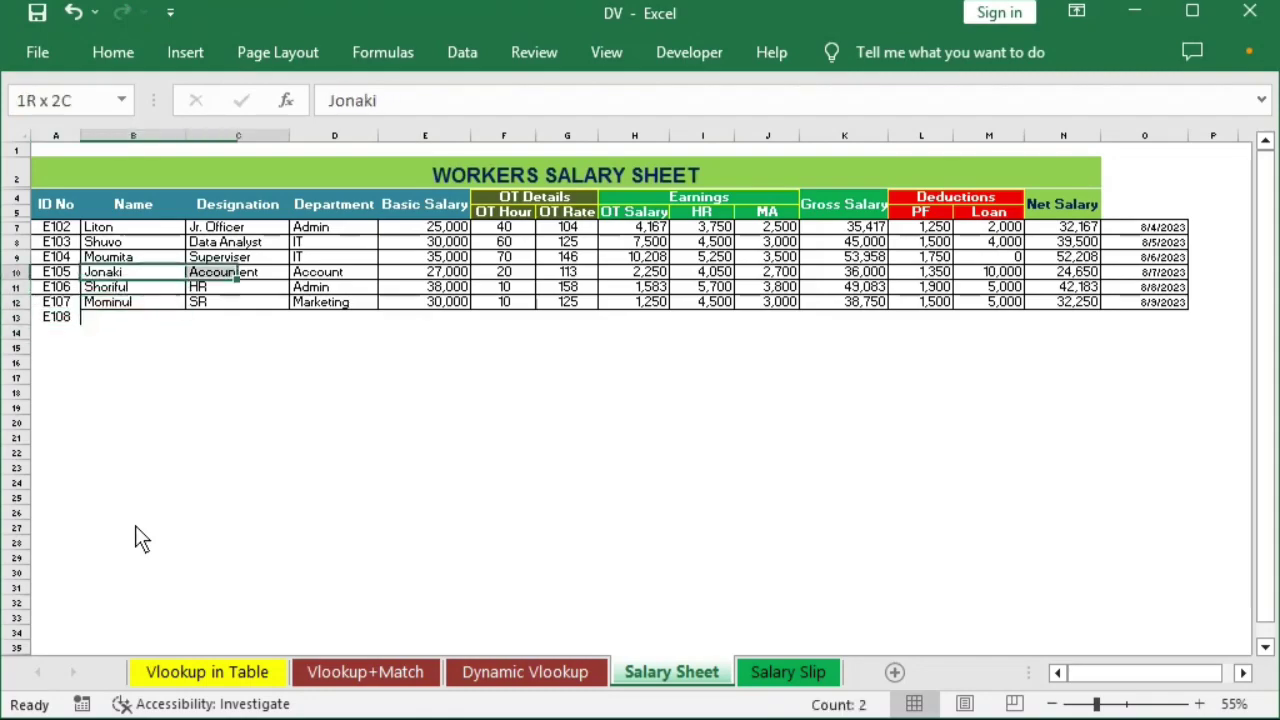
pyautogui.hotkey('shift', 'Right')
pyautogui.hotkey('shift', 'Right')
pyautogui.hotkey('shift', 'Right')
pyautogui.hotkey('shift', 'Right')
pyautogui.hotkey('shift', 'Right')
pyautogui.hotkey('shift', 'Right')
pyautogui.hotkey('shift', 'Right')
pyautogui.hotkey('shift', 'Right')
pyautogui.hotkey('shift', 'Right')
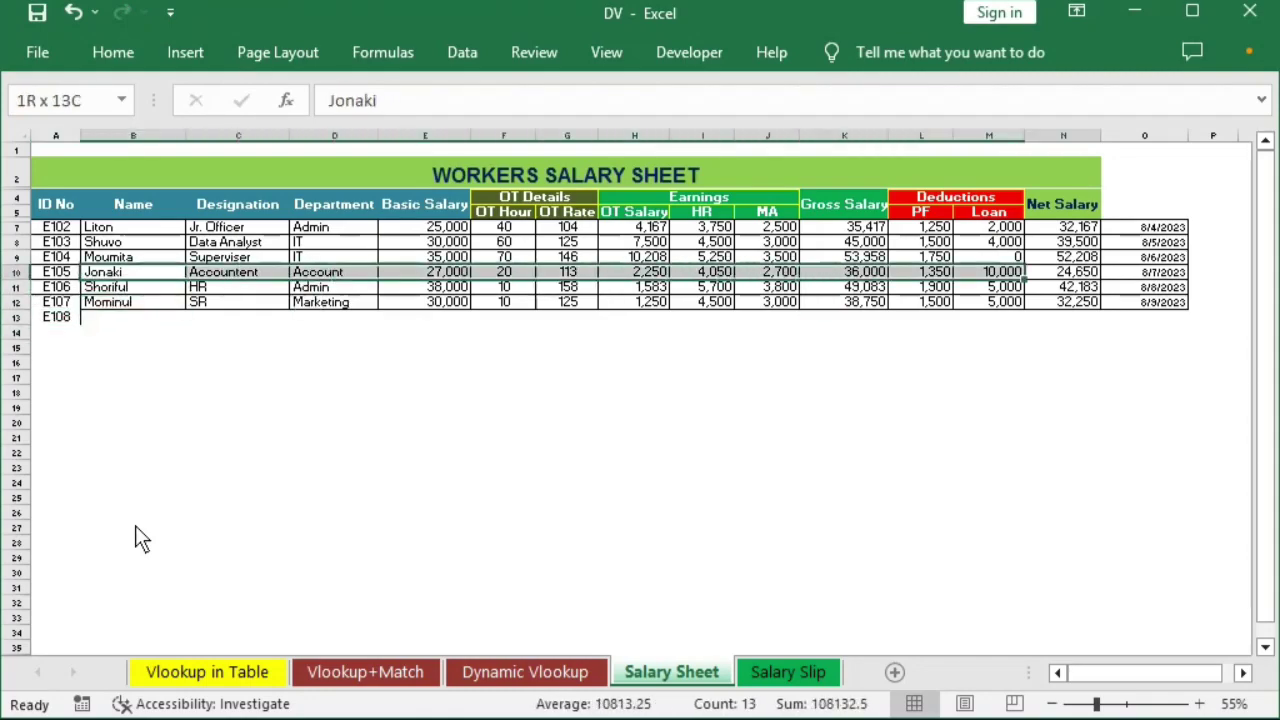
pyautogui.hotkey('shift', 'Right')
pyautogui.hotkey('ctrl', 'c')
pyautogui.press('Down')
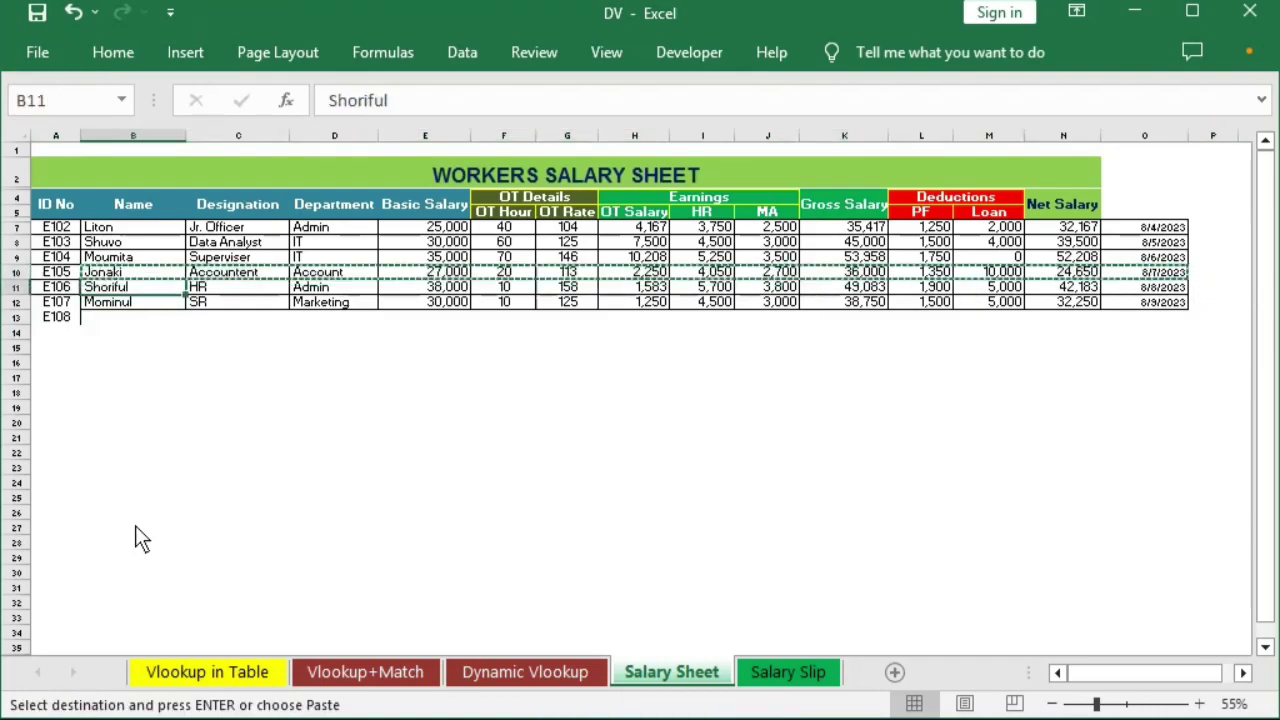
pyautogui.press('Down')
pyautogui.press('Down')
pyautogui.press('Return')
# - Overwrite row 13's copied name with the new employee's name and return to the Salary Slip
pyautogui.hotkey('shift', 'BackSpace')
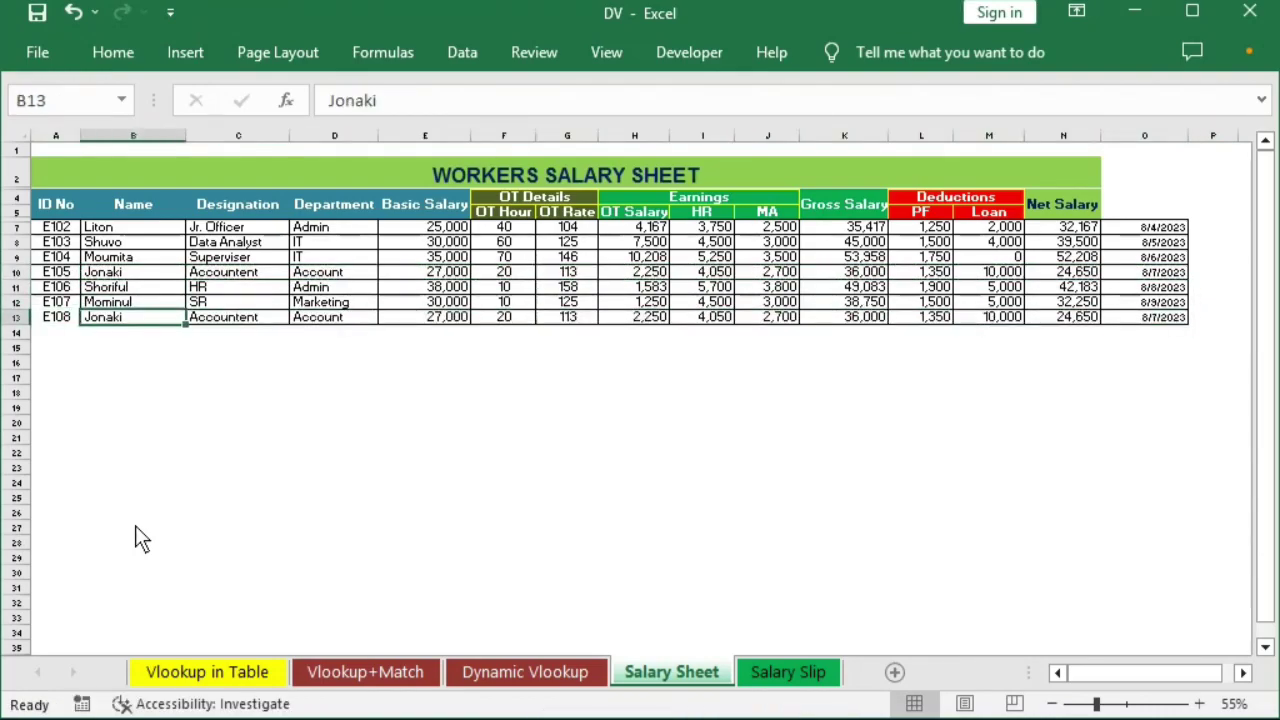
pyautogui.write('Noma')
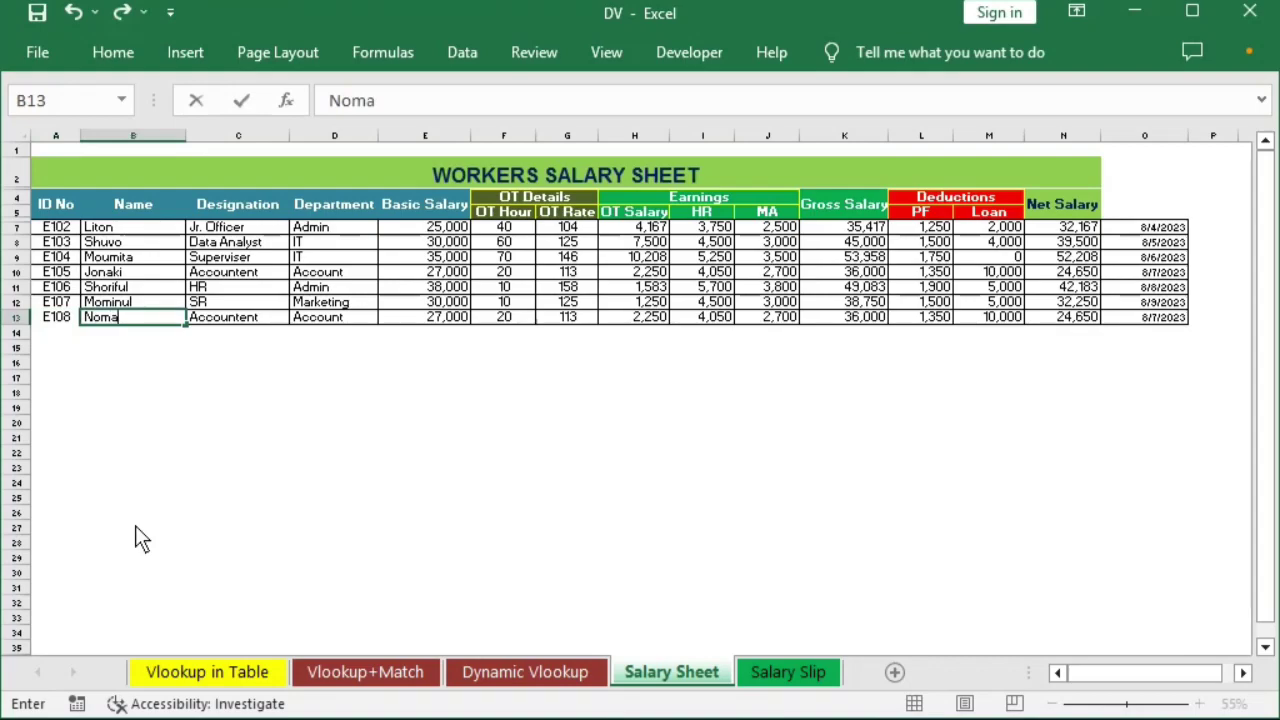
pyautogui.write('n')
pyautogui.press('Return')
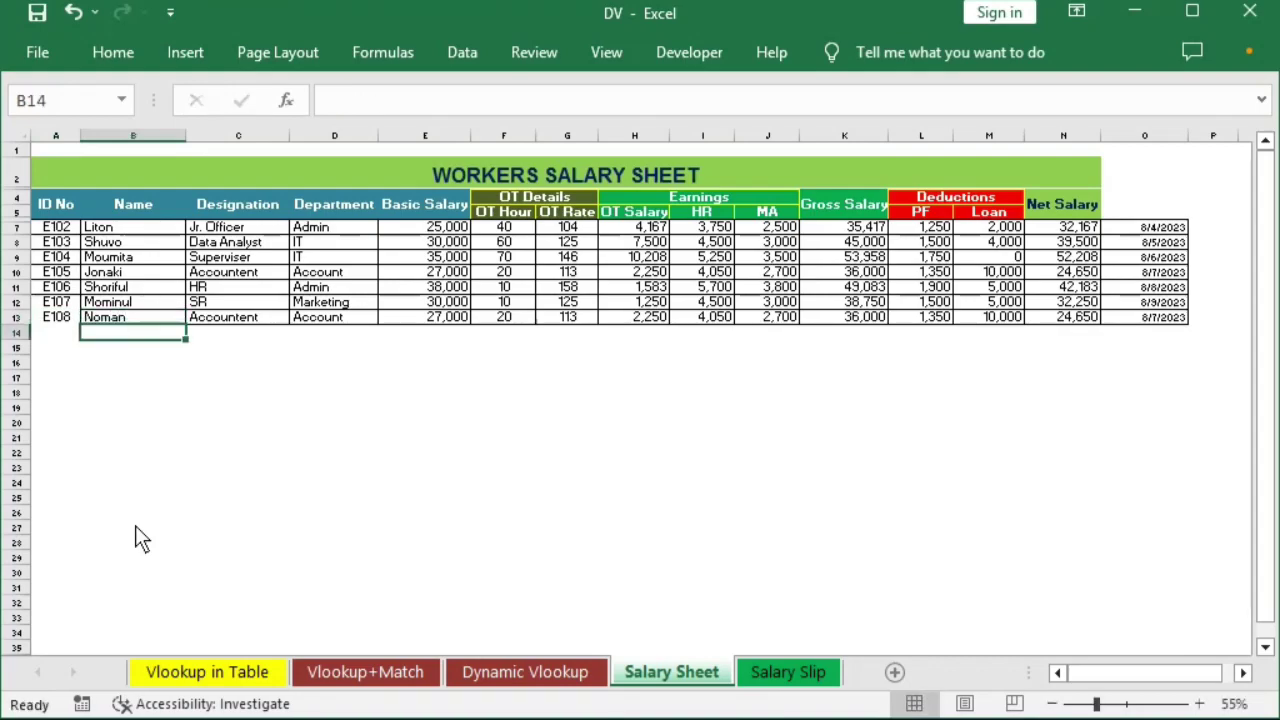
pyautogui.press('Up')
pyautogui.press('Right')
pyautogui.press('Left')
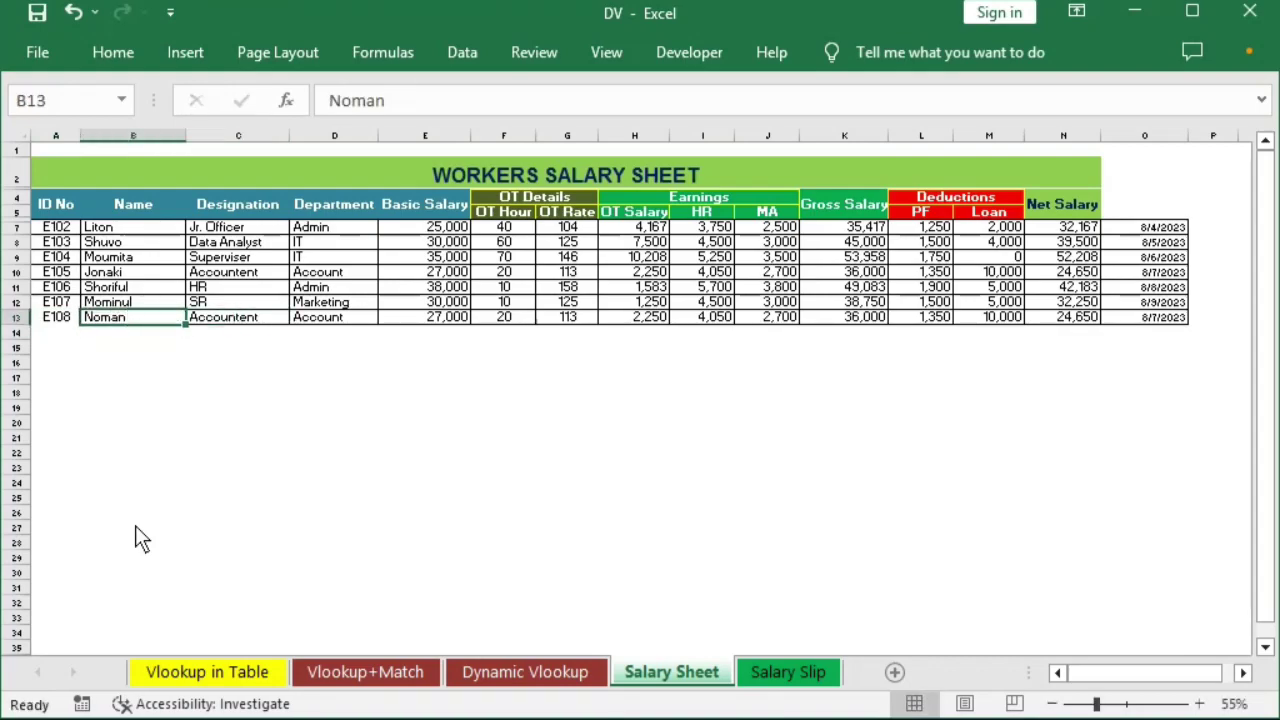
pyautogui.click(788, 672)
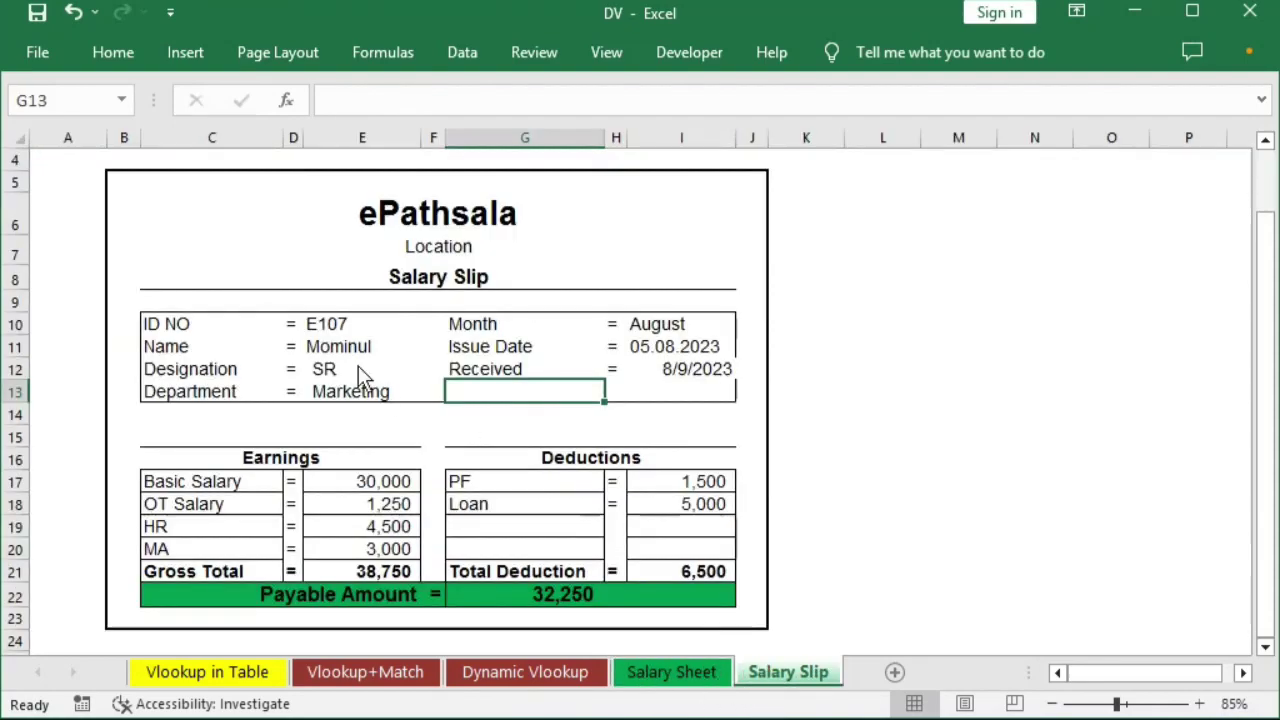
# - Change the slip's ID to E108 and check the looked-up department and basic salary
pyautogui.click(338, 323)
pyautogui.press('F2')
pyautogui.press('BackSpace')
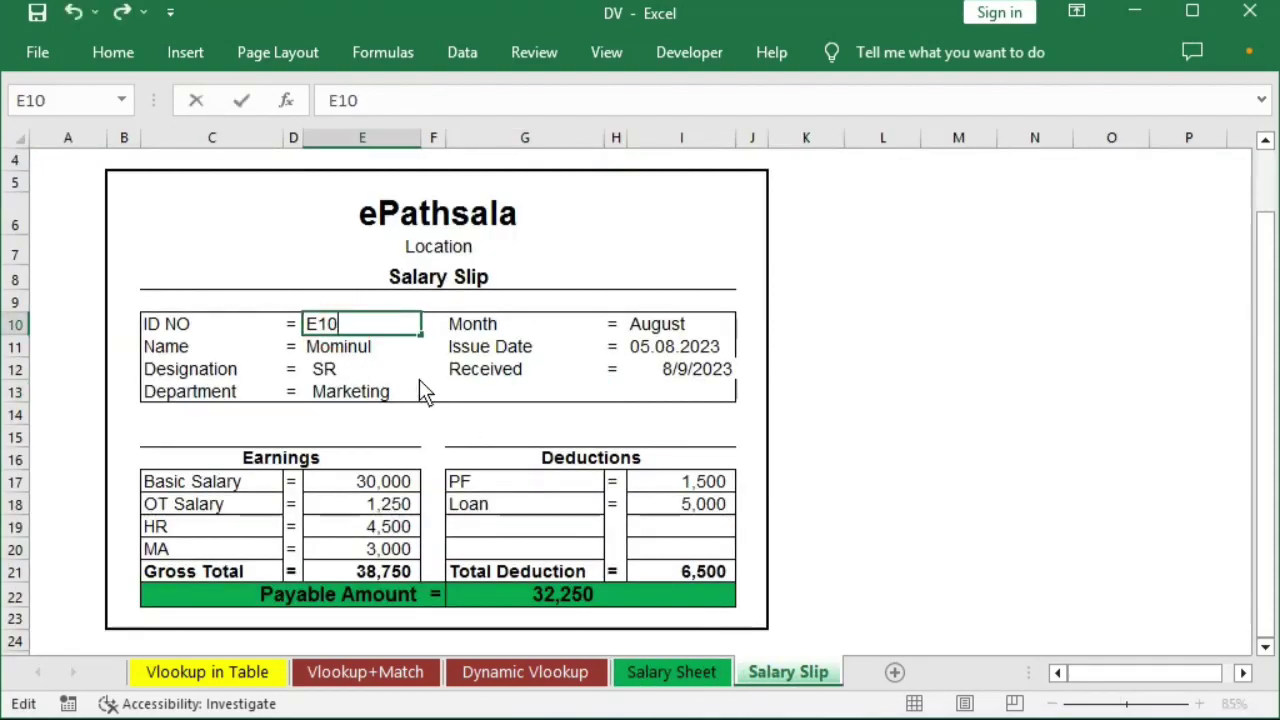
pyautogui.write('8')
pyautogui.press('Return')
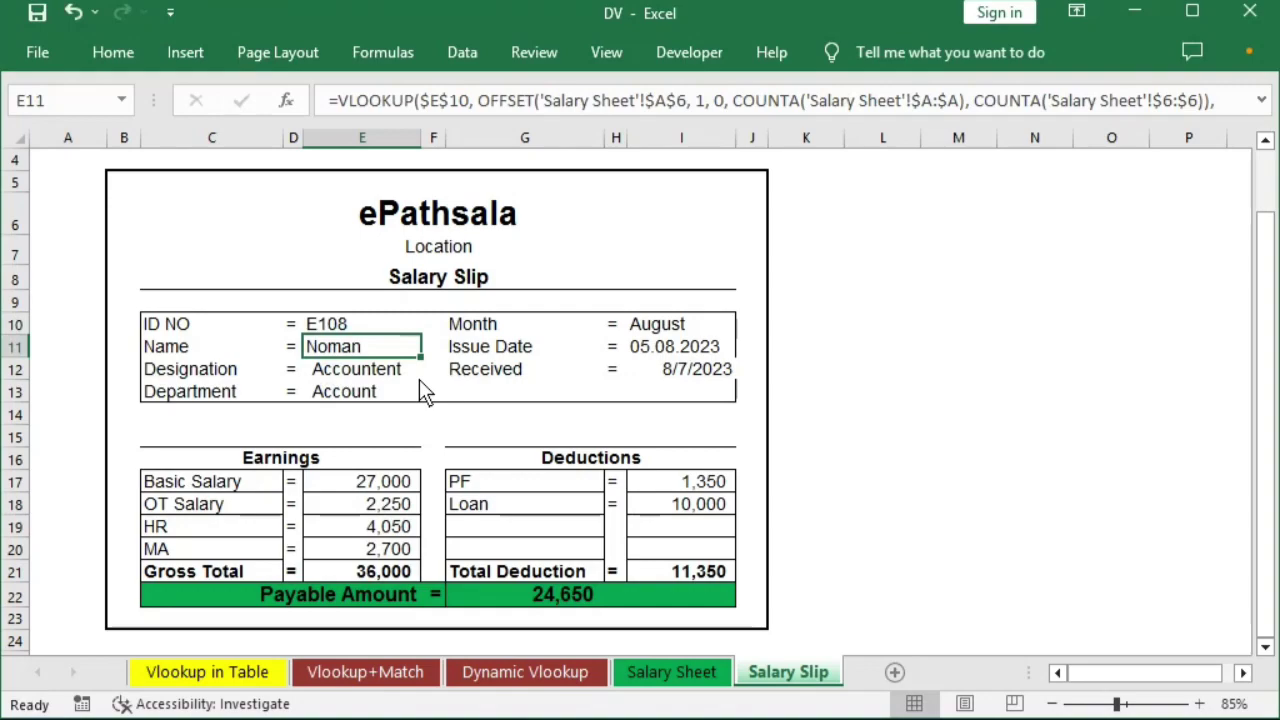
pyautogui.click(365, 390)
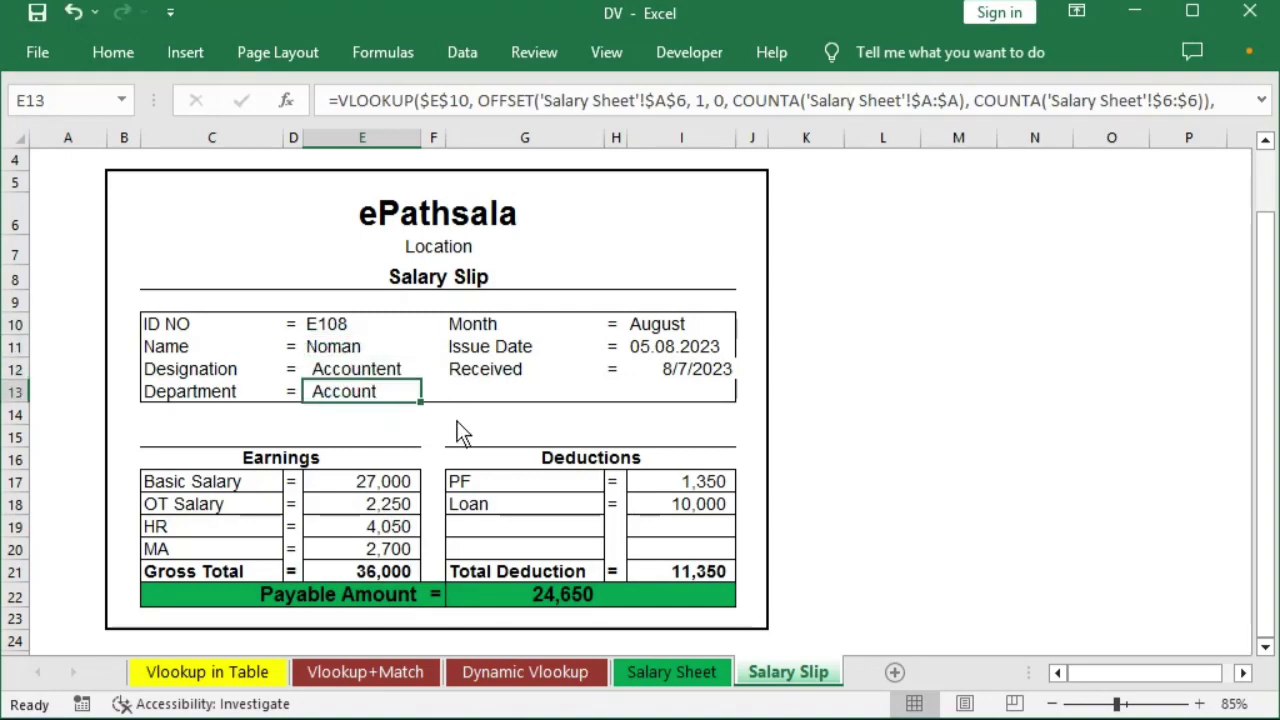
pyautogui.click(368, 483)
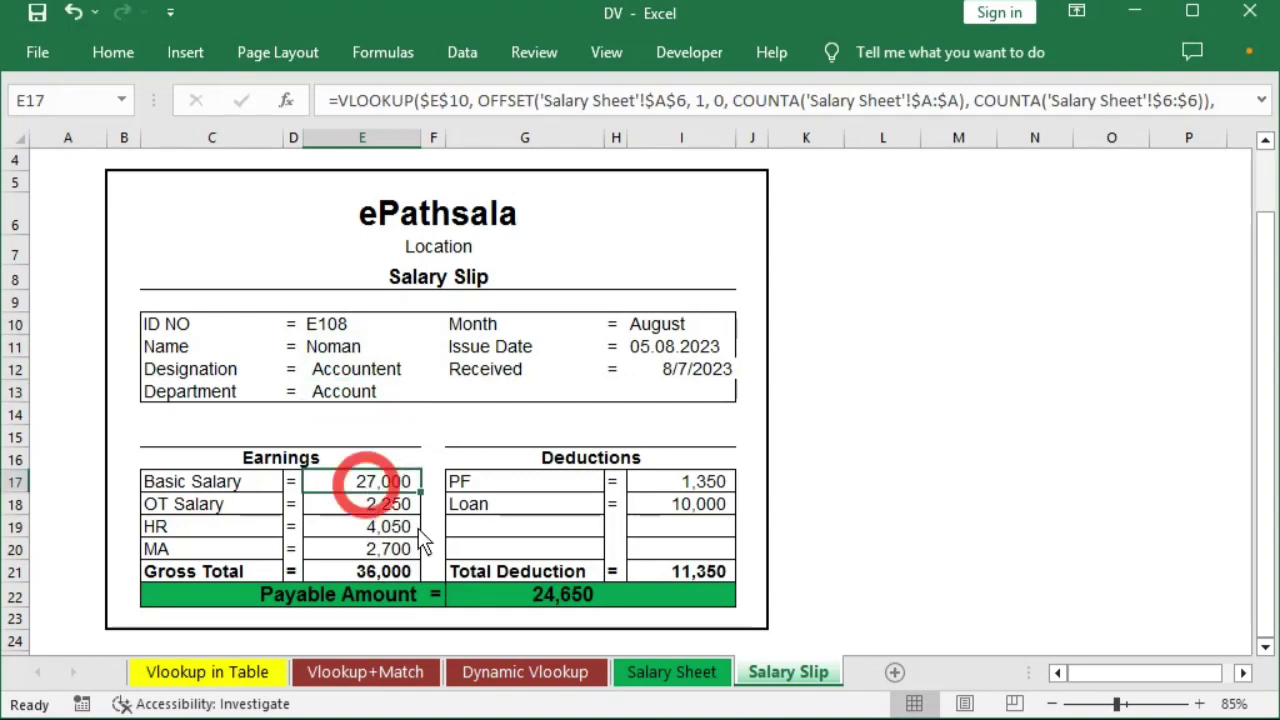
# - Compare the slip's E108 figures, payable 24,650, against row 13 of the Salary Sheet
pyautogui.click(665, 672)
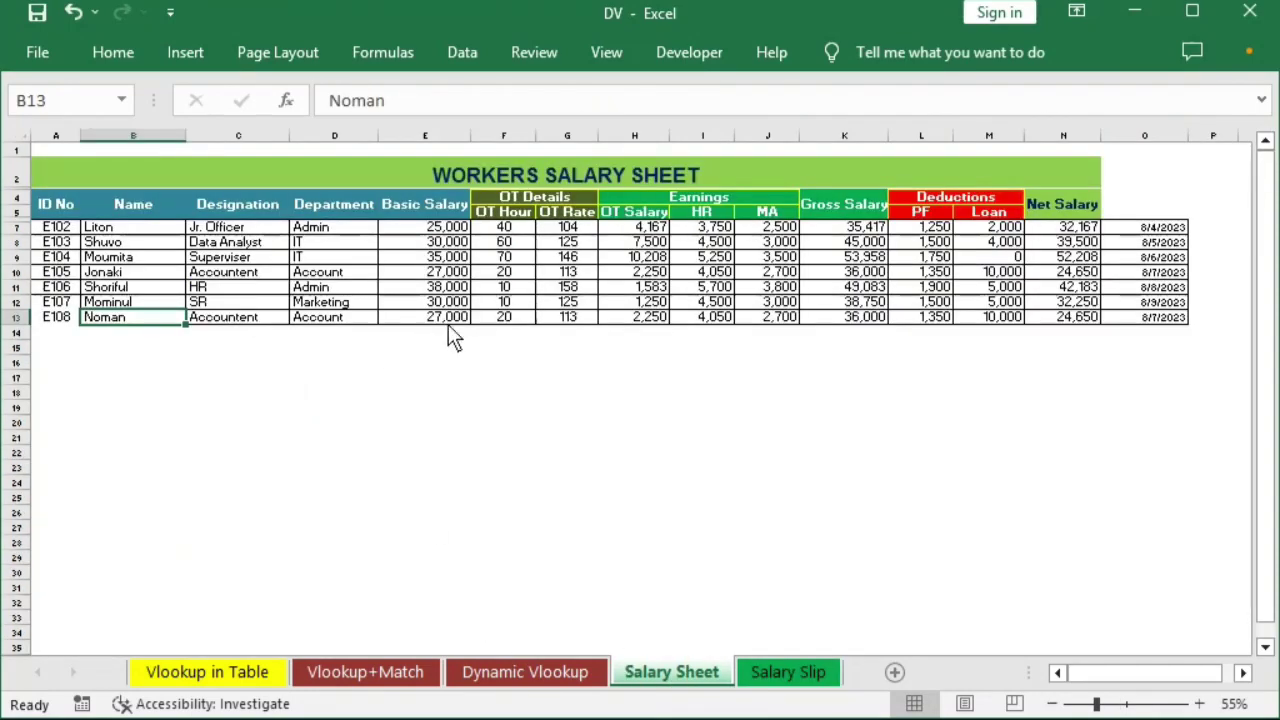
pyautogui.moveTo(440, 317); pyautogui.dragTo(712, 317)
pyautogui.scroll(1, 670, 500)
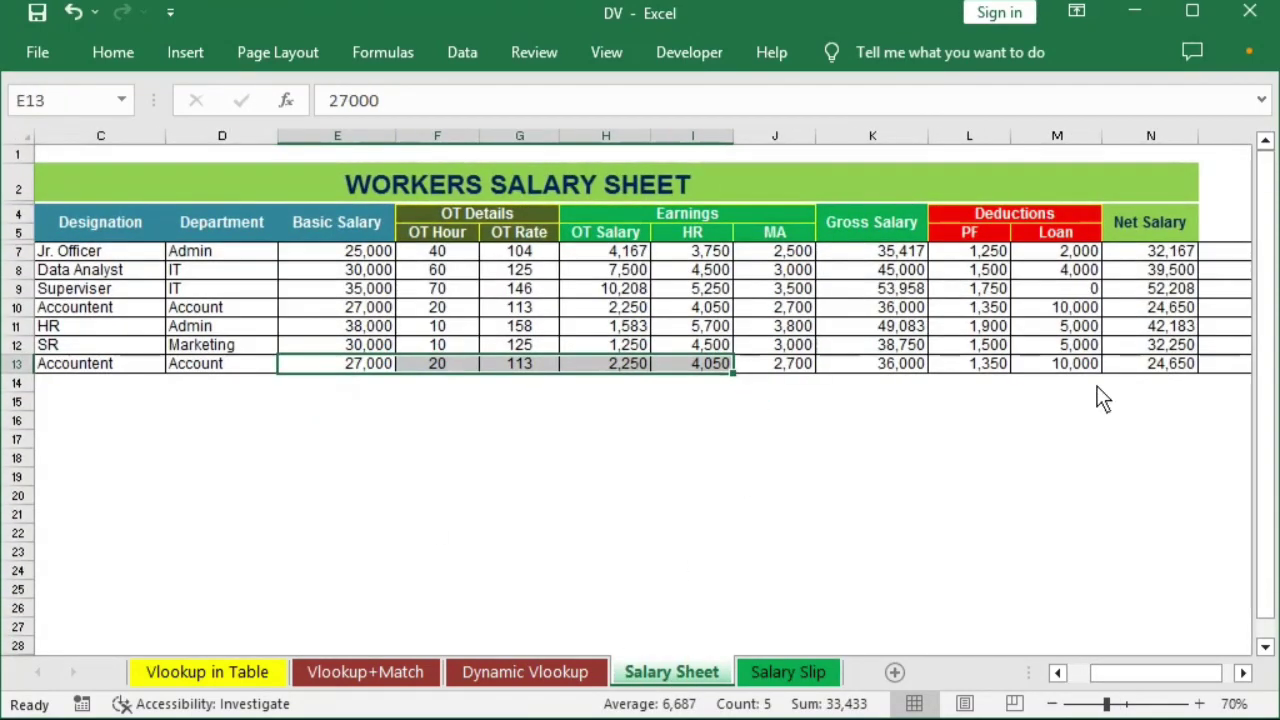
pyautogui.keyDown('shift'); pyautogui.click(1170, 364); pyautogui.keyUp('shift')
pyautogui.click(790, 672)
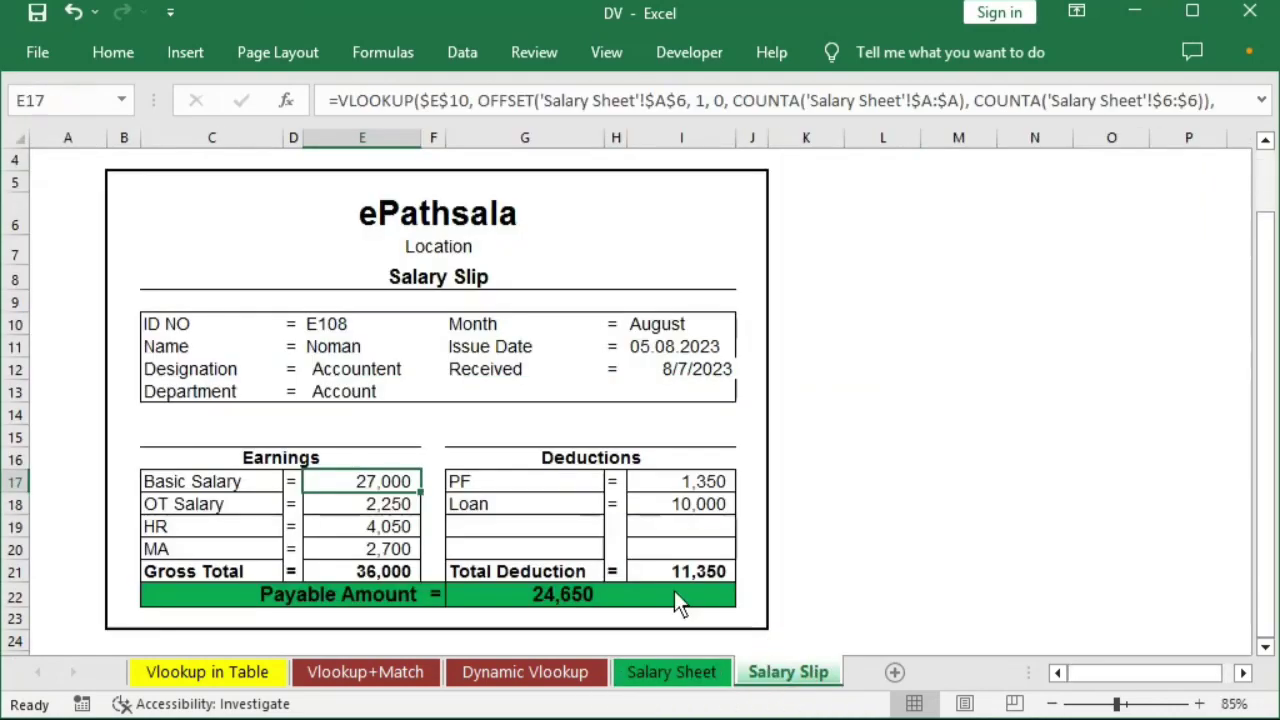
pyautogui.scroll(-1, 720, 541)
pyautogui.click(883, 464)
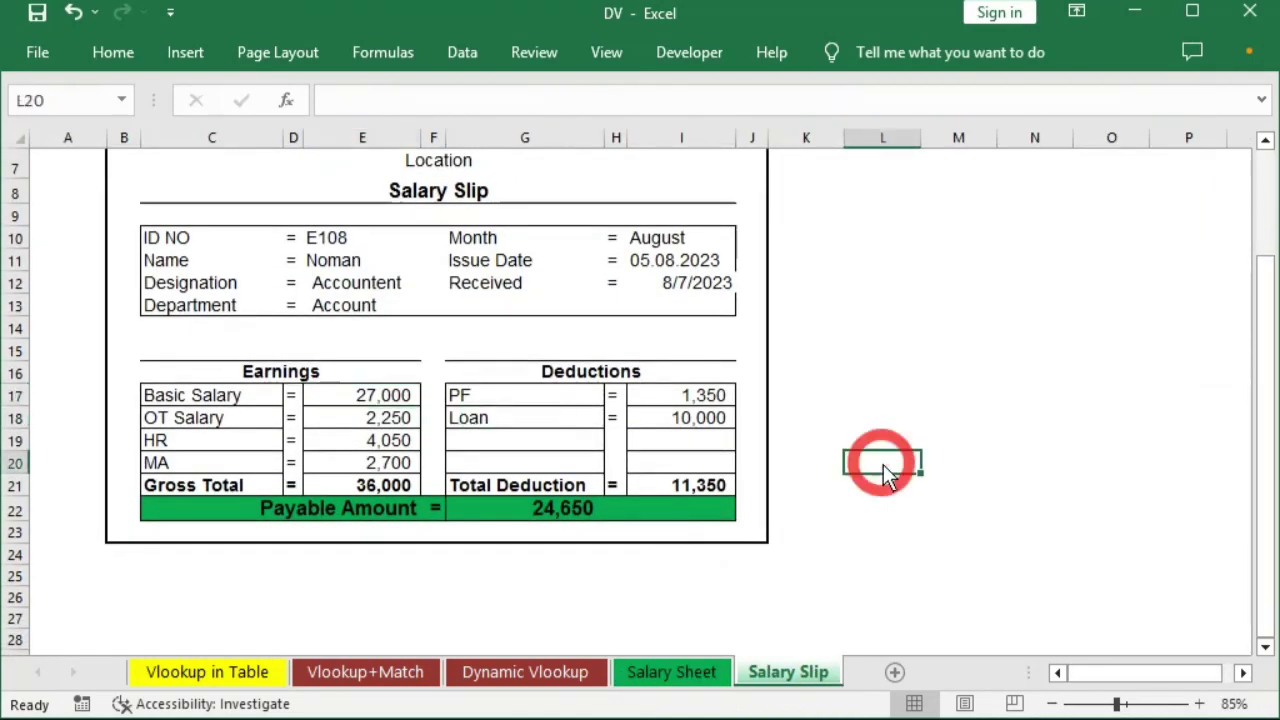
pyautogui.scroll(1, 510, 422)
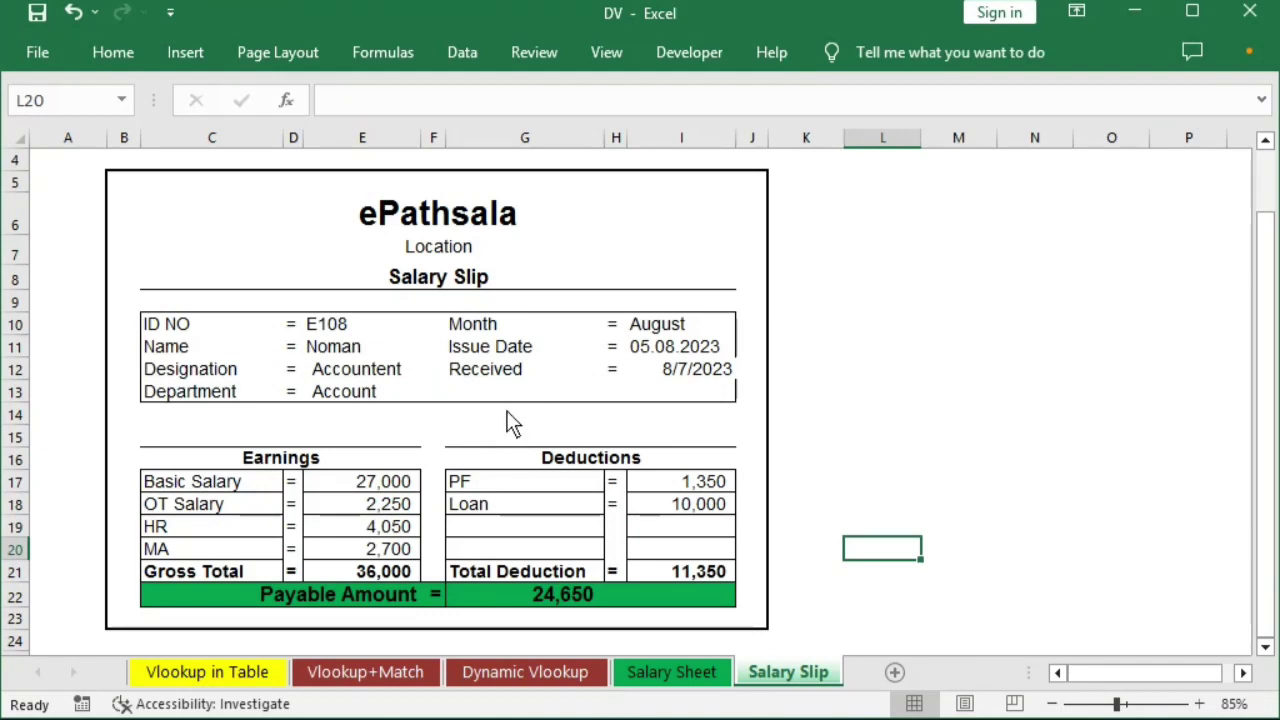